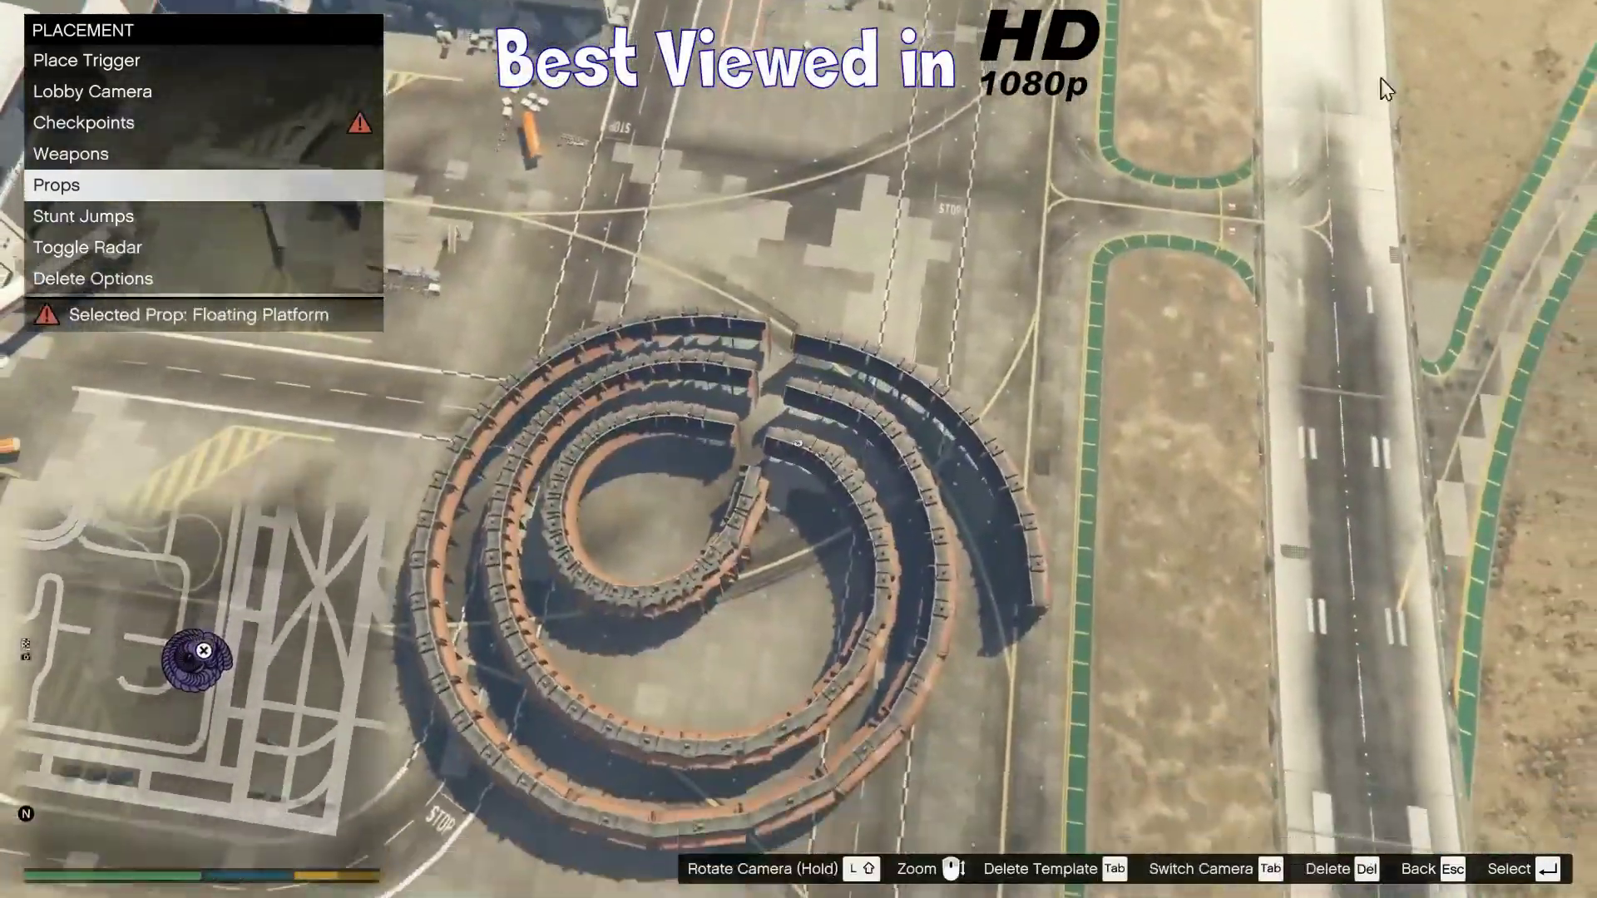
pyautogui.scroll(3, 1381, 79)
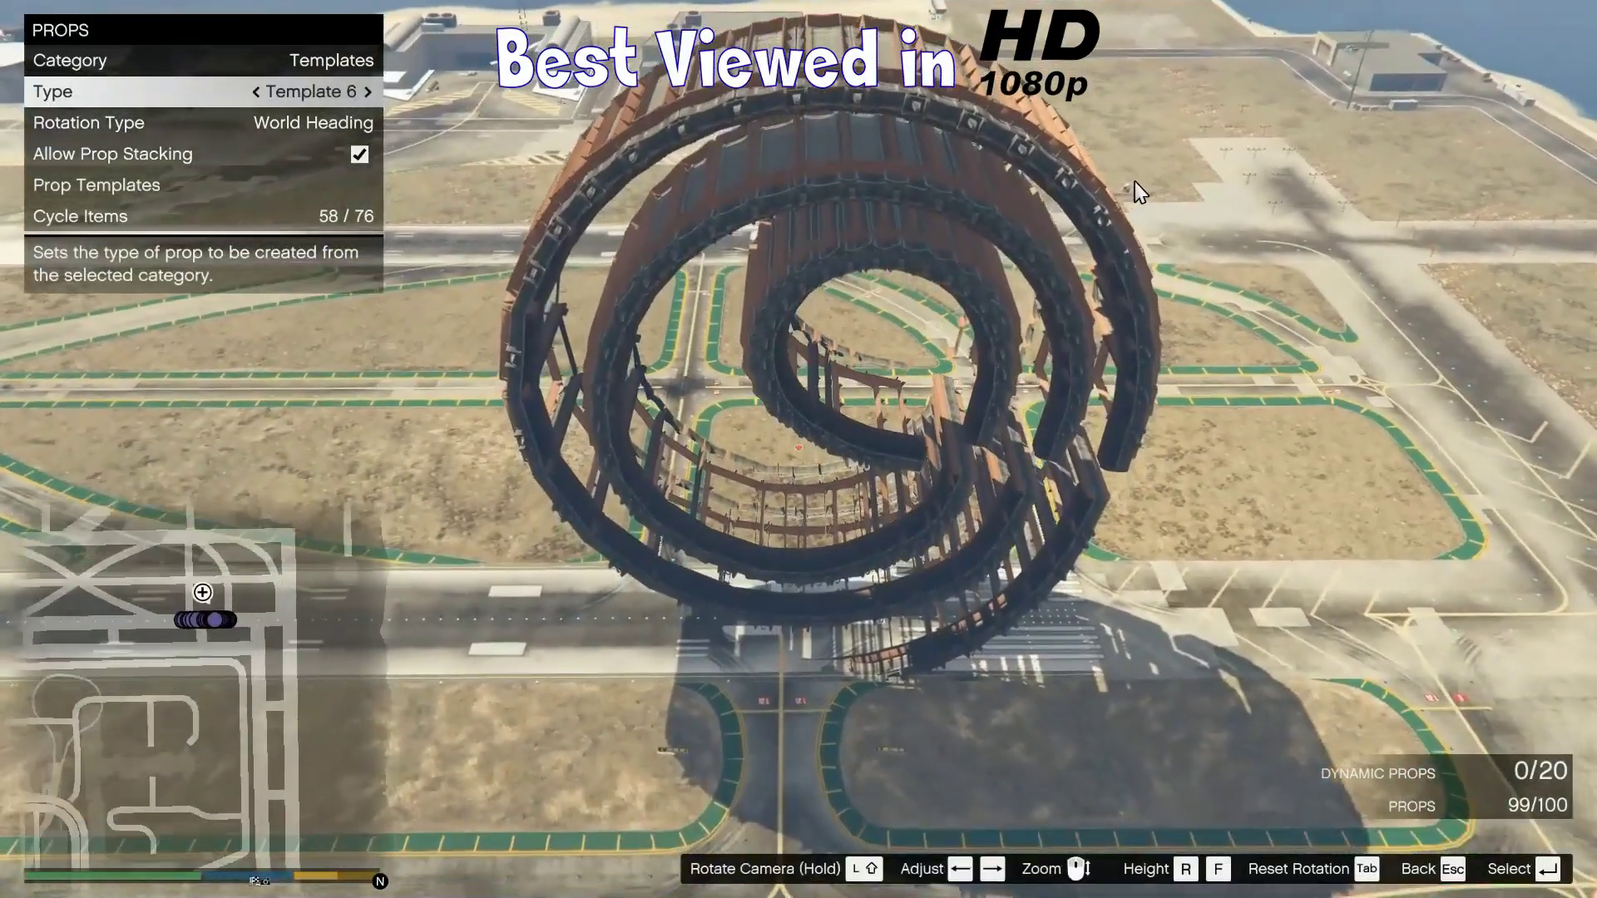
pyautogui.press('Escape')
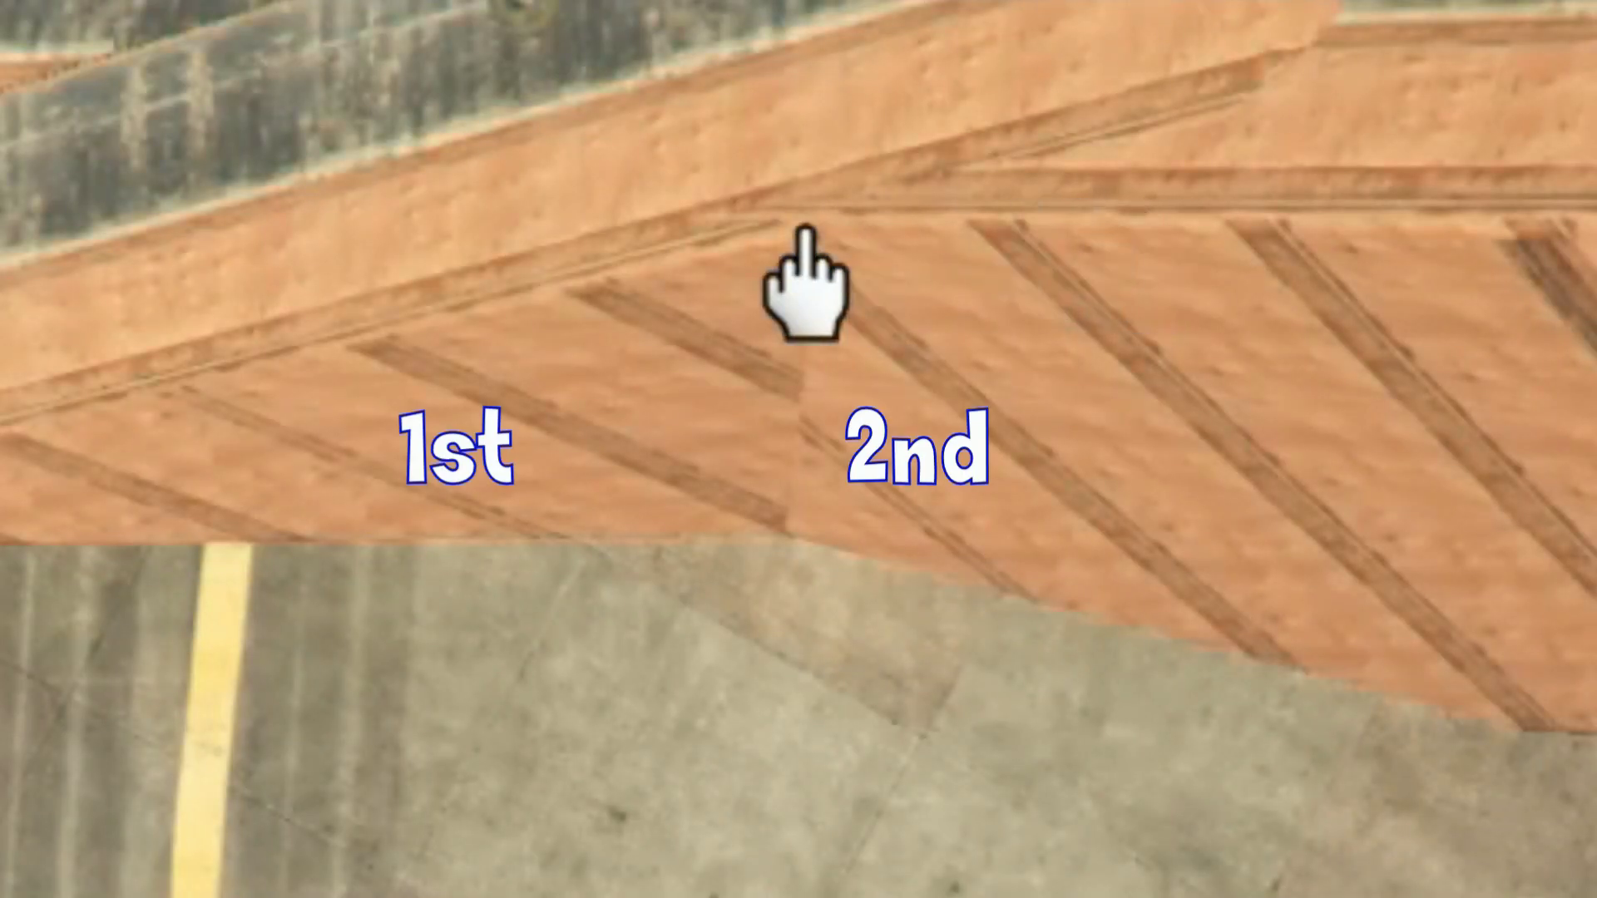
pyautogui.click(795, 218)
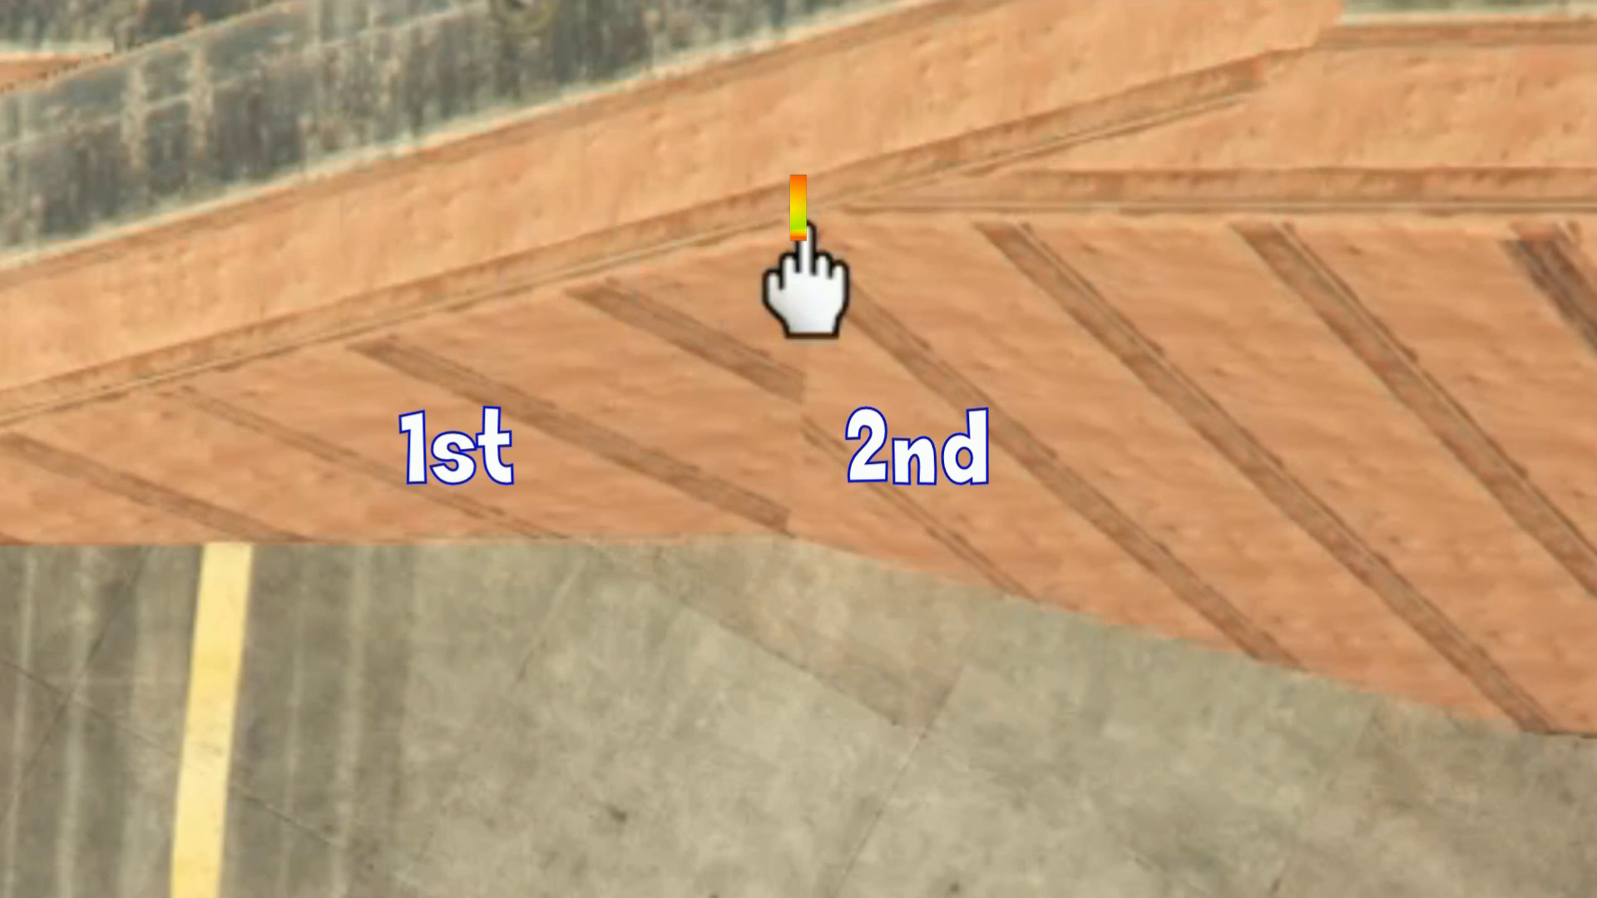
pyautogui.click(898, 246)
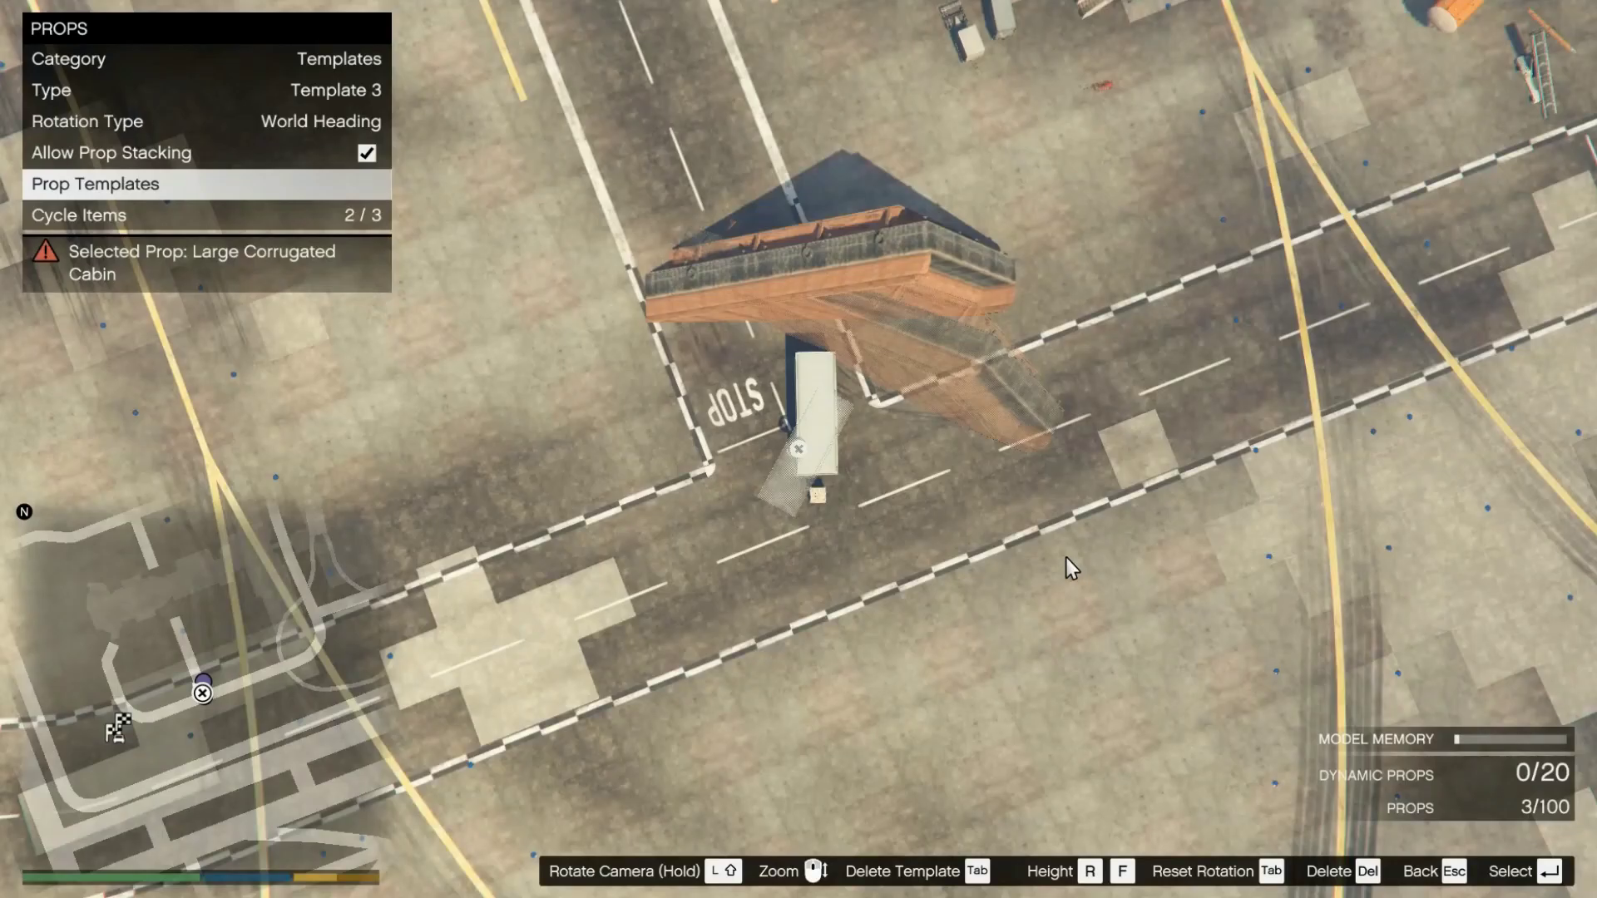
# - Delete the large corrugated cabin and the second platform, and select the Large Corrugated Cabin from the Cabins category for placement
pyautogui.press('Delete')
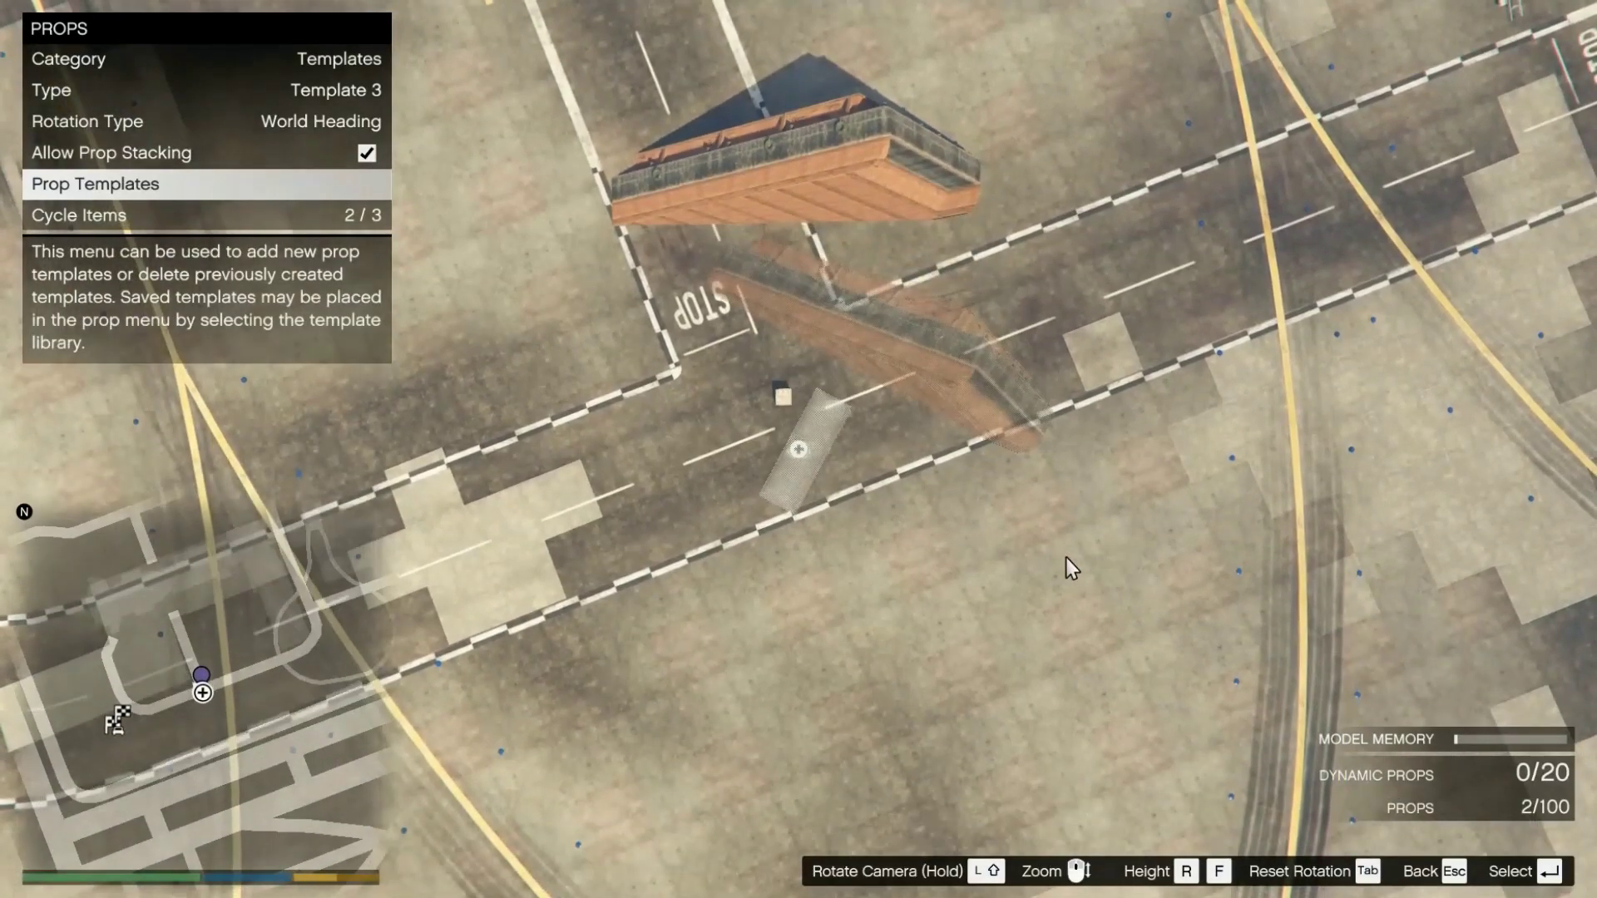
pyautogui.press('w')
pyautogui.press('Delete')
pyautogui.press('Up')
pyautogui.press('Up')
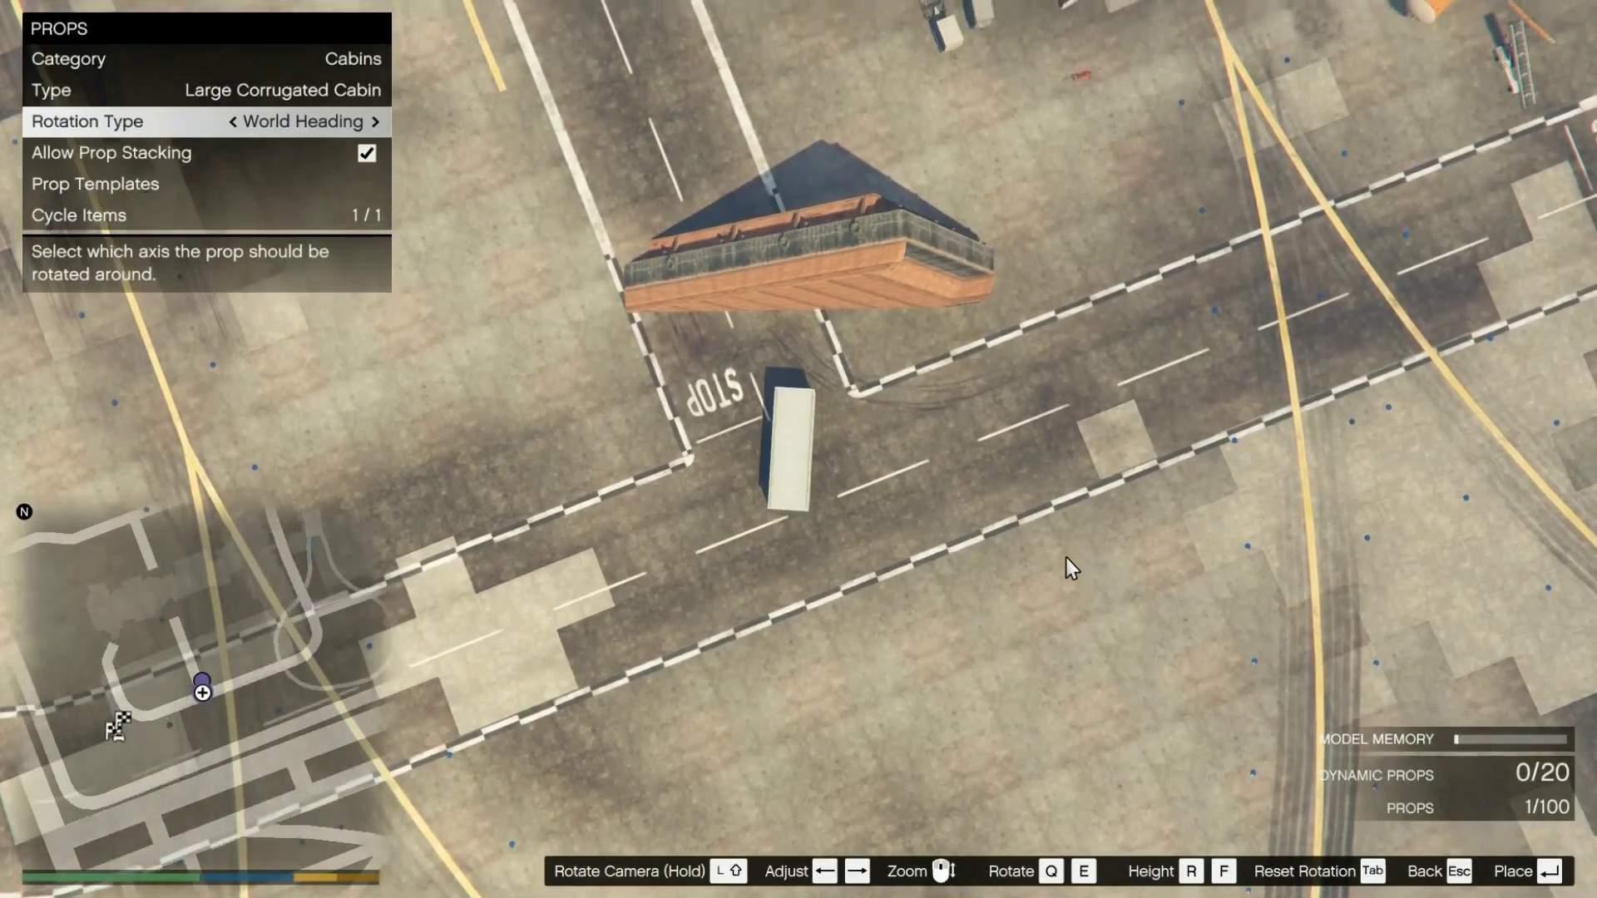
pyautogui.press('s')
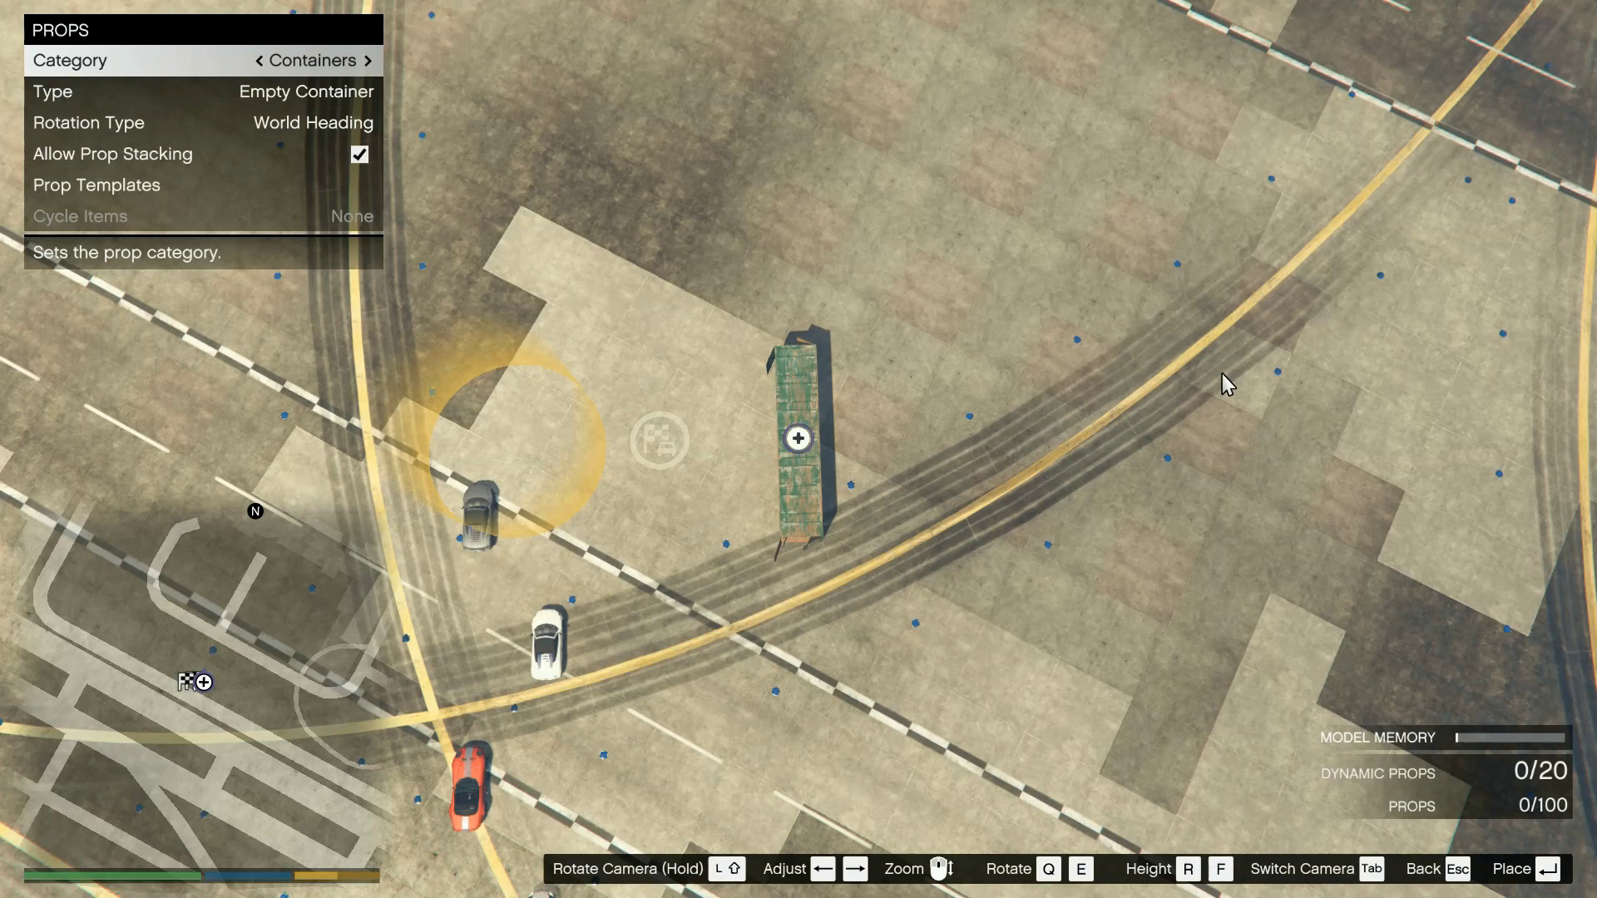
# - Check the load options for published and saved creations
pyautogui.press('Return')
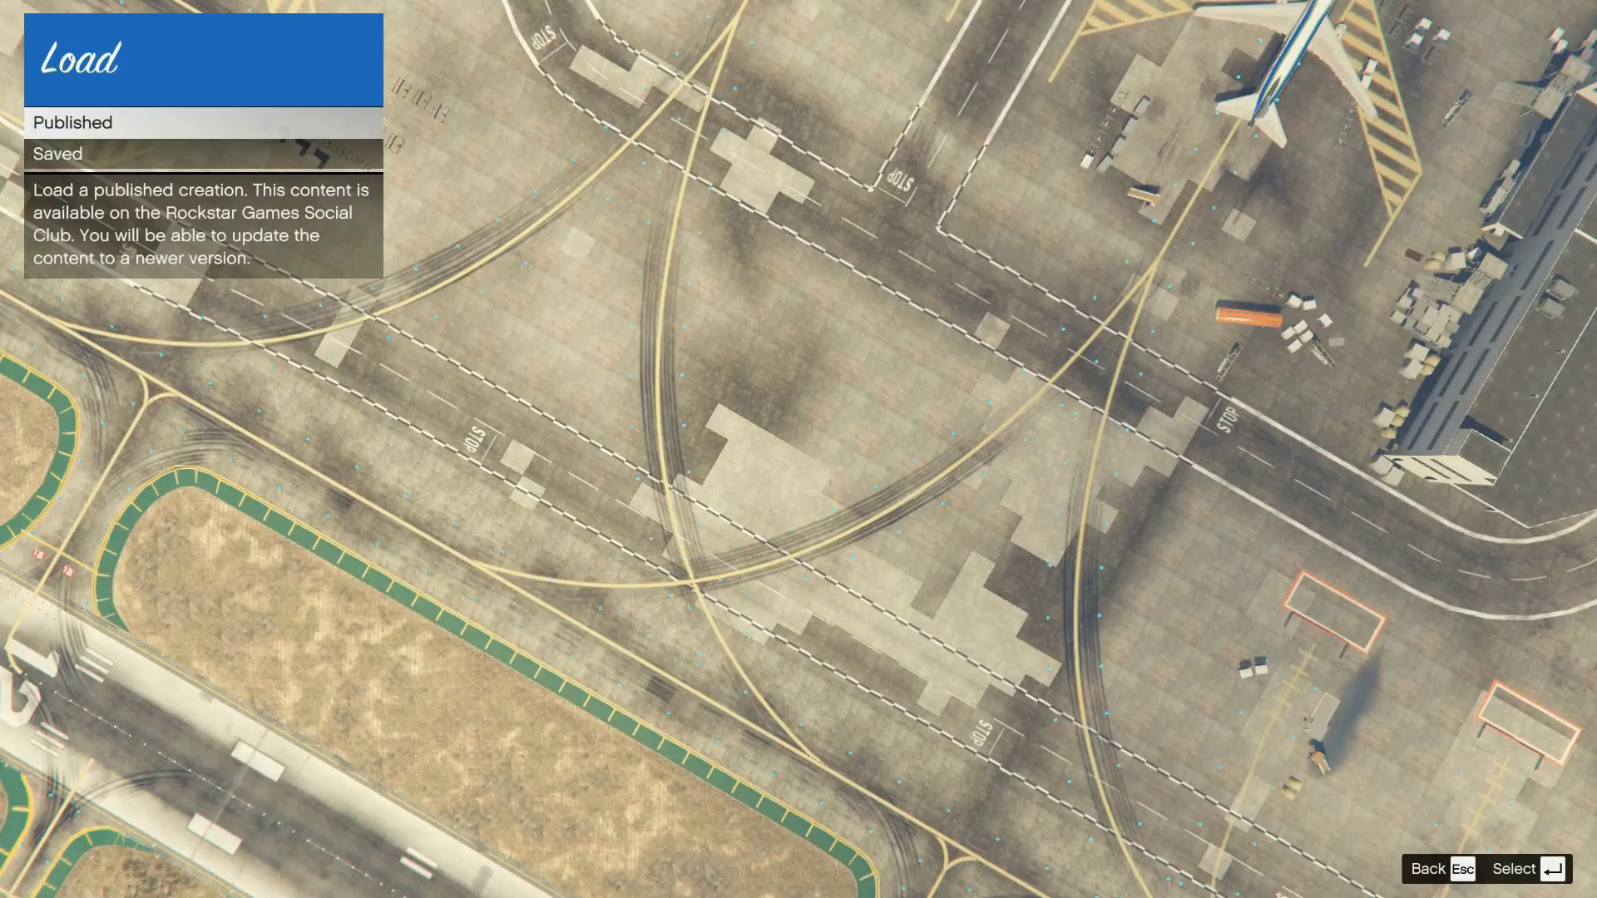
pyautogui.press('Down')
pyautogui.press('Up')
pyautogui.press('Down')
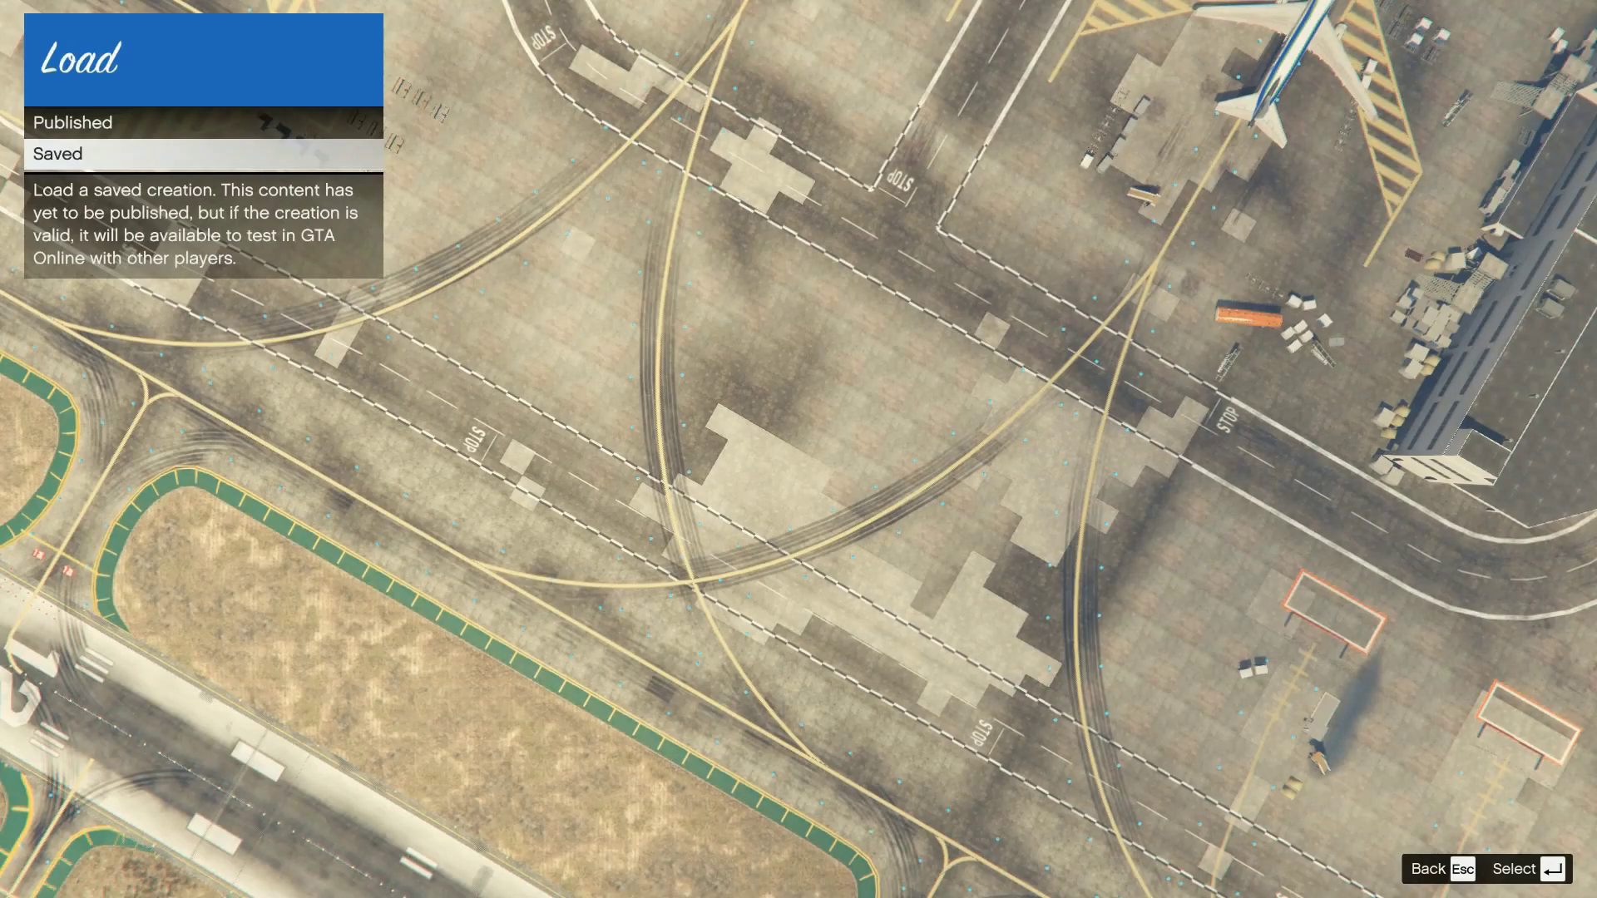
pyautogui.press('Escape')
# - Start creating a new race
pyautogui.press('Up')
pyautogui.press('Up')
pyautogui.press('Up')
pyautogui.press('Return')
pyautogui.press('Down')
pyautogui.press('Return')
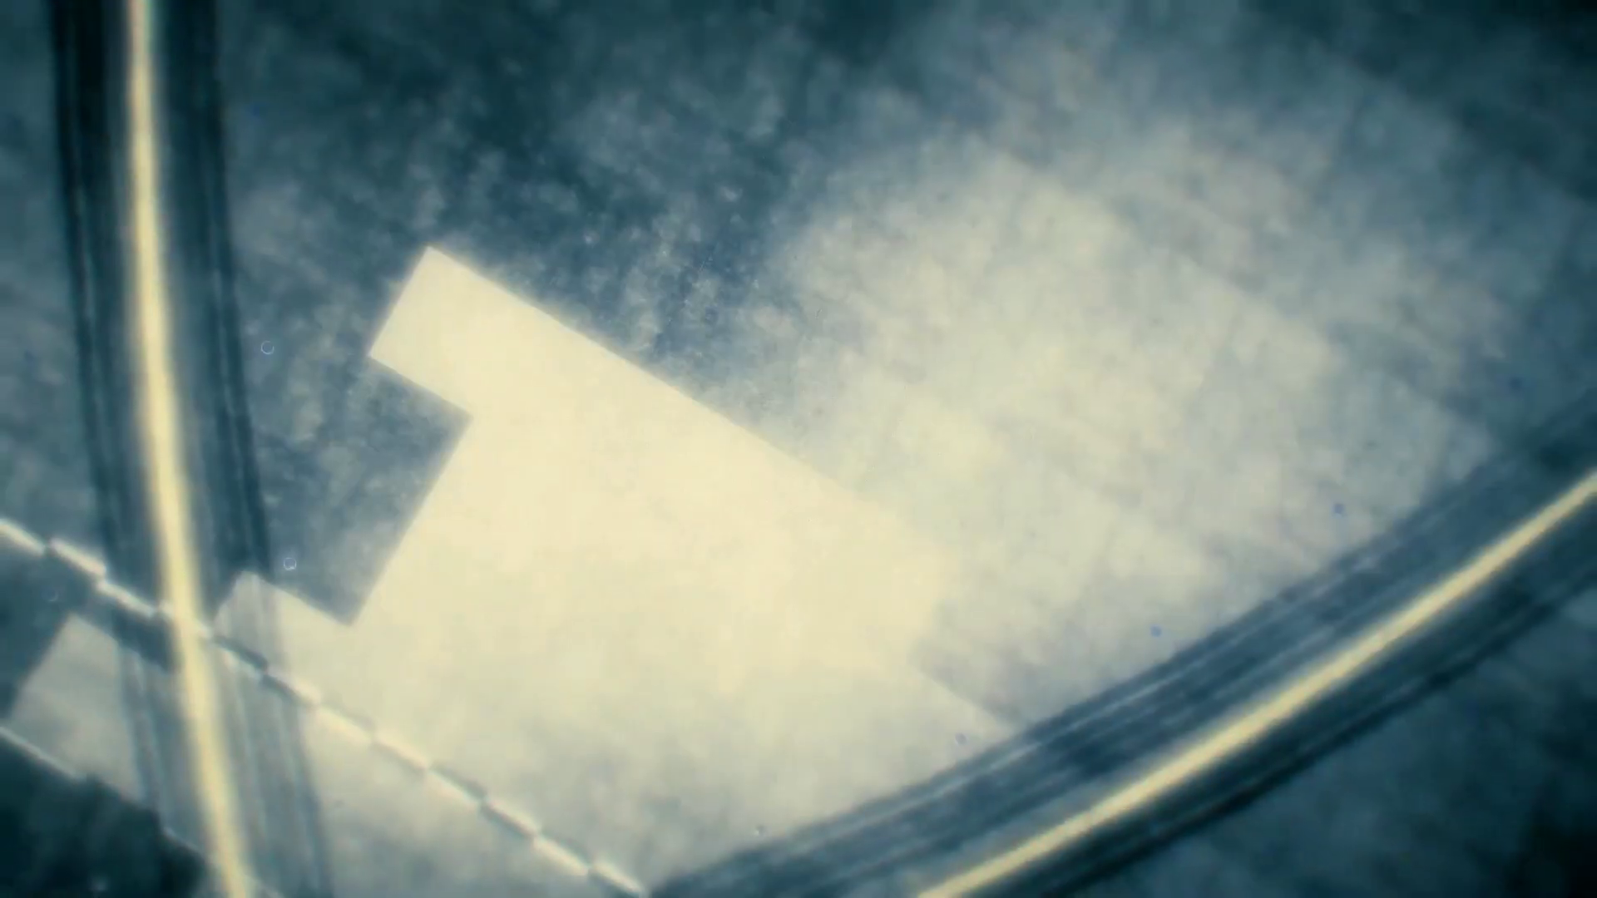
# - Place the race trigger on the airport tarmac
pyautogui.press('Down')
pyautogui.press('Return')
pyautogui.press('Return')
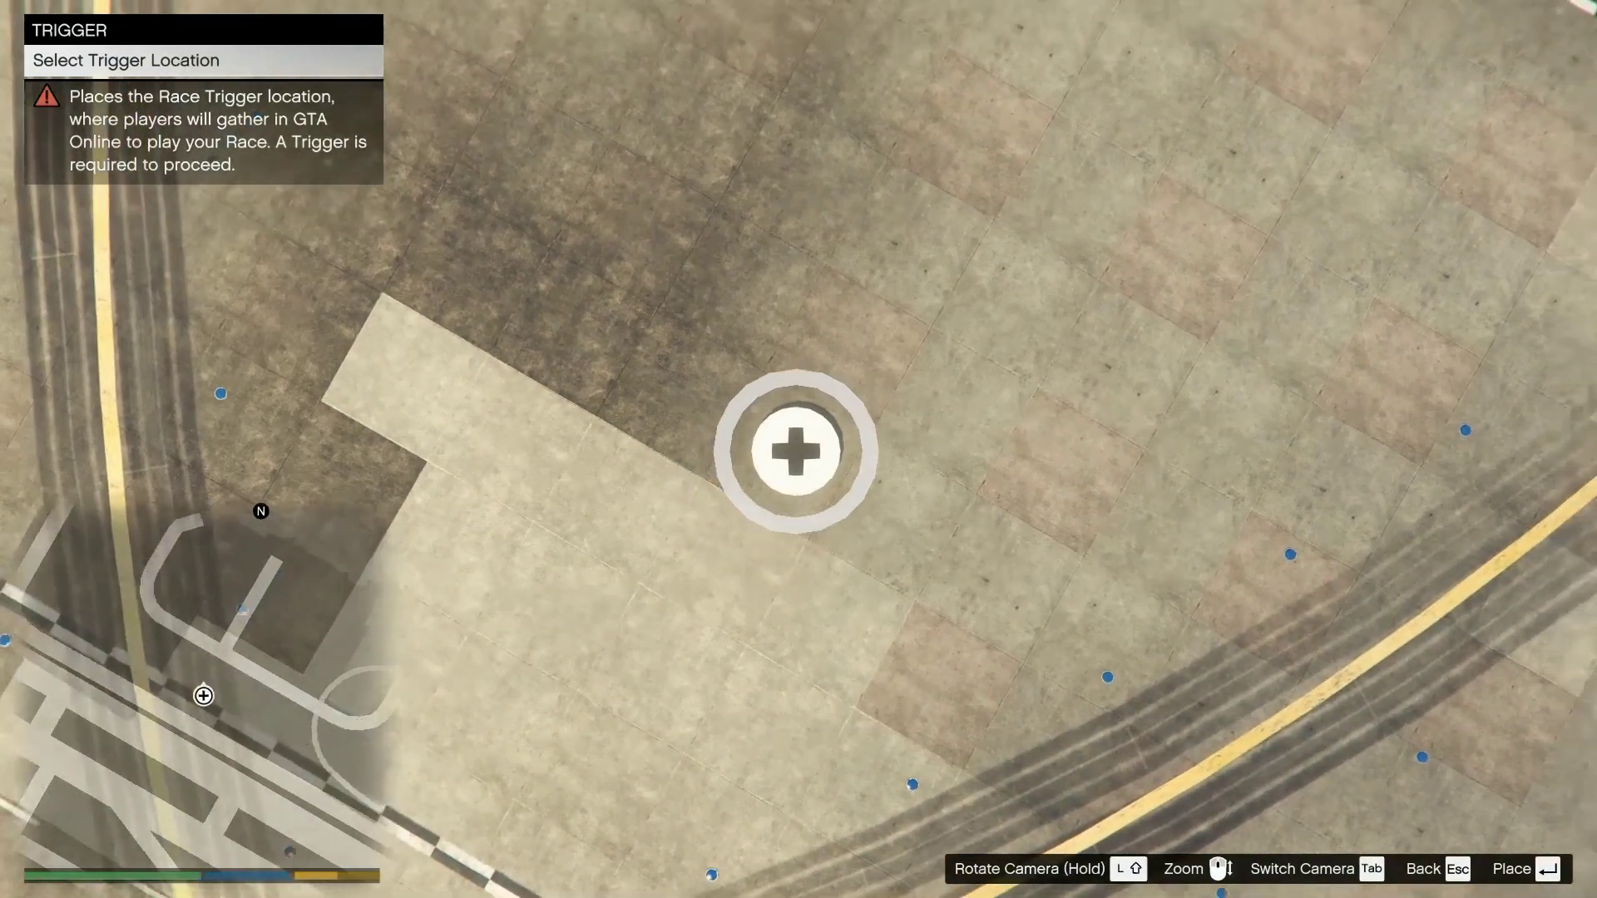
pyautogui.press('Escape')
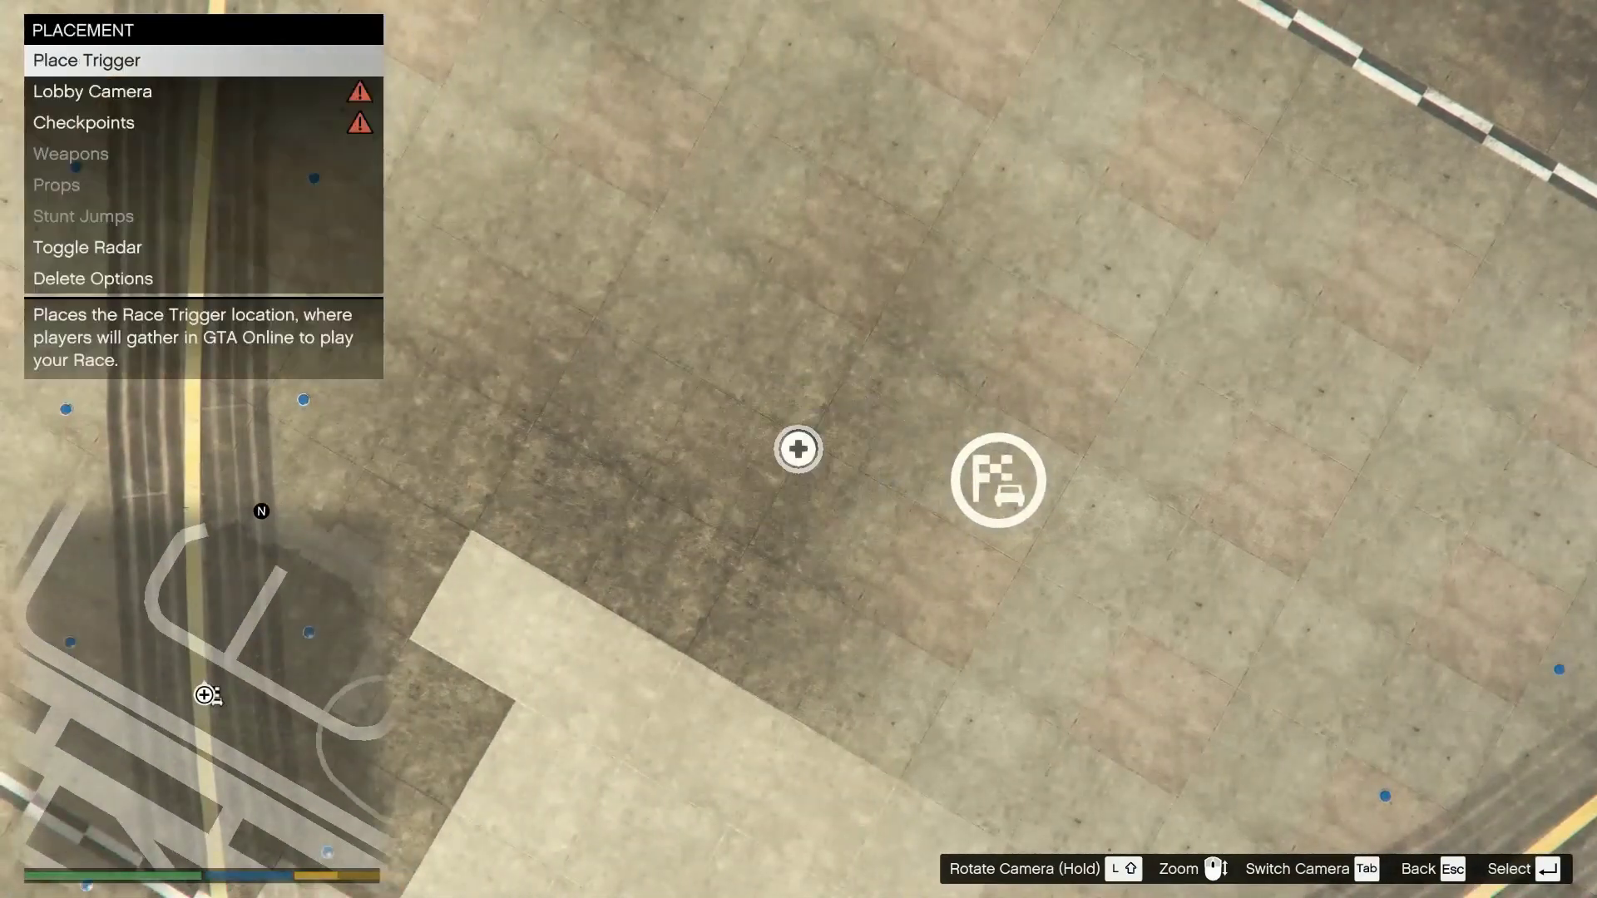
# - Place the race's starting grid beside the trigger
pyautogui.press('Down')
pyautogui.press('Down')
pyautogui.press('Return')
pyautogui.scroll(-3, 998, 316)
pyautogui.press('Return')
pyautogui.press('Escape')
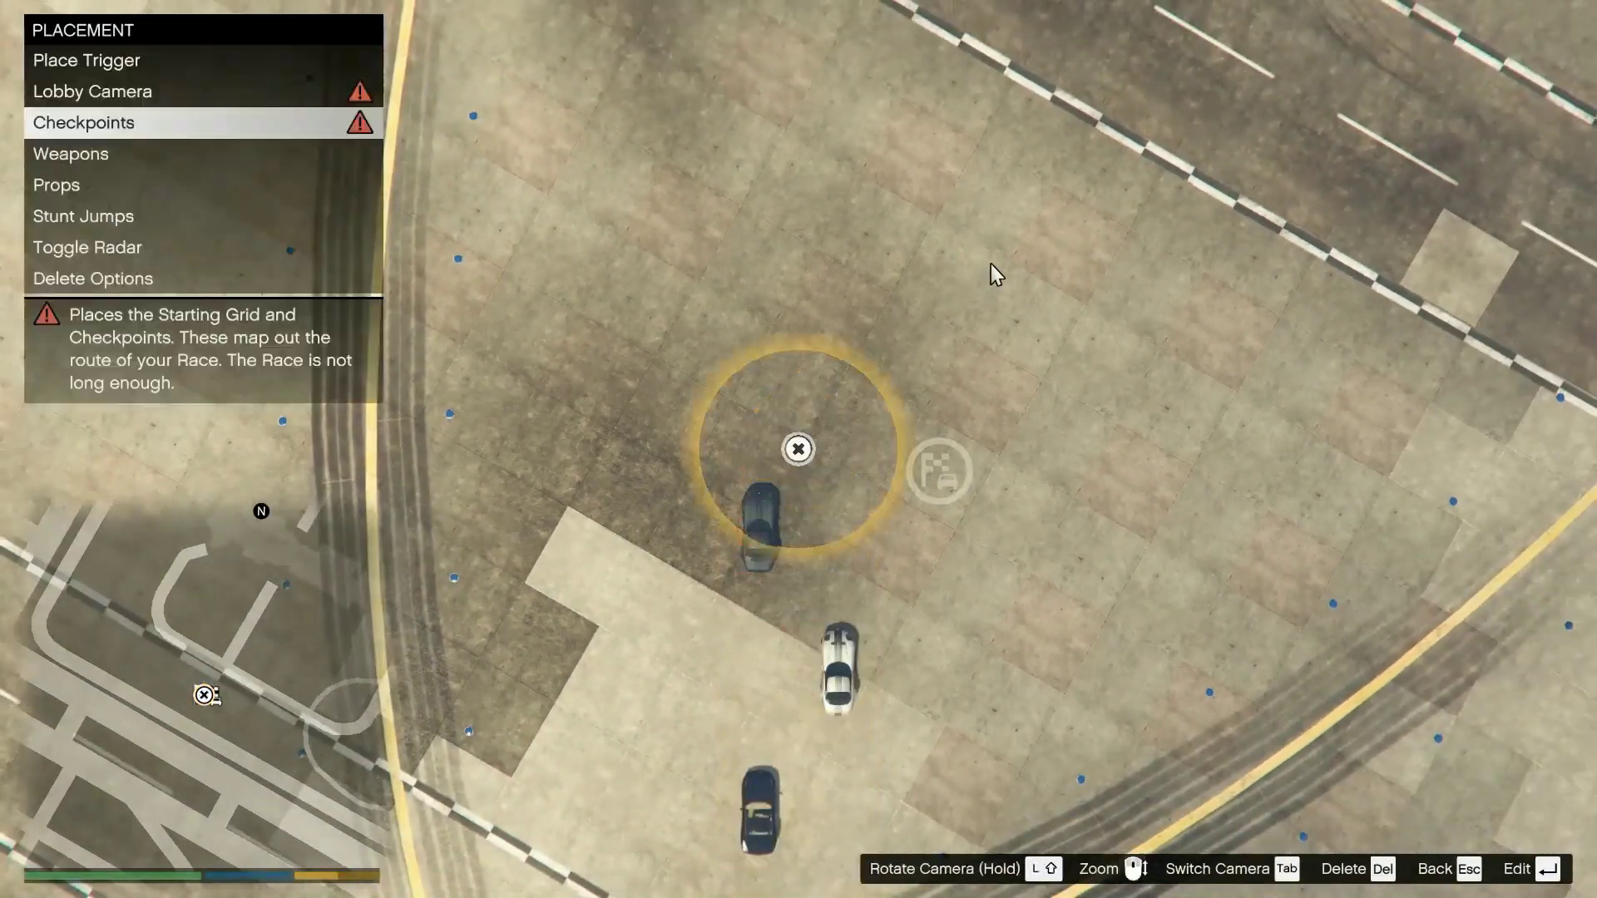
# - Choose the Empty Container from the Containers prop category and place the first one near the trigger
pyautogui.press('Down')
pyautogui.press('Down')
pyautogui.press('Return')
pyautogui.press('d')
pyautogui.press('Right')
pyautogui.press('Right')
pyautogui.press('Right')
pyautogui.press('Right')
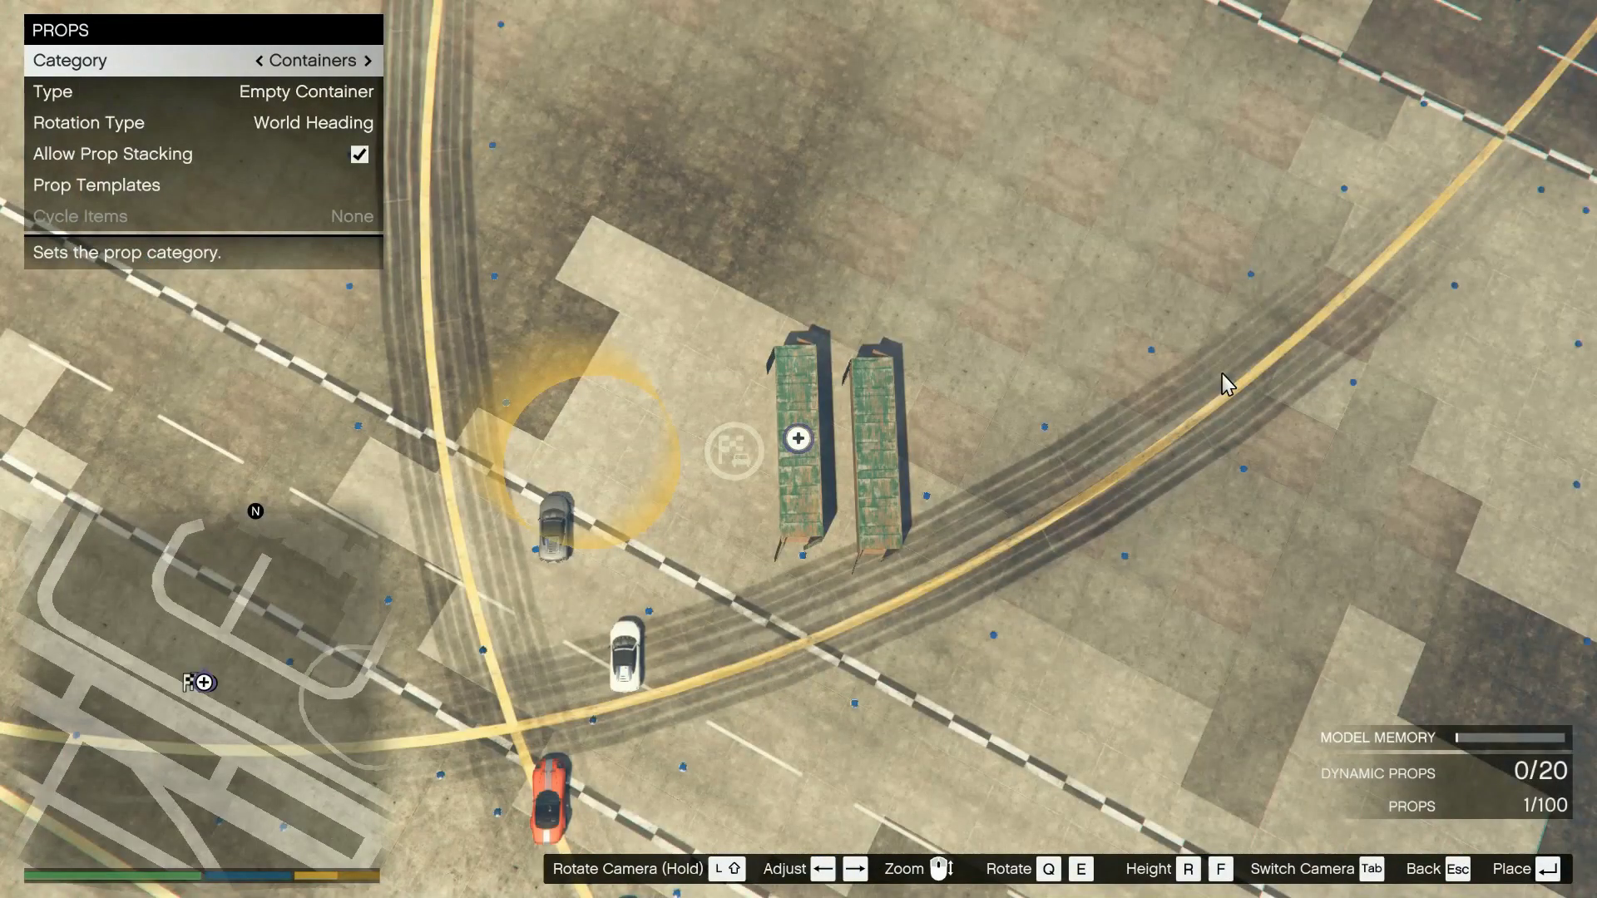
# - Compare the default heading of the next empty container with the placed one by moving it alongside
pyautogui.press('w')
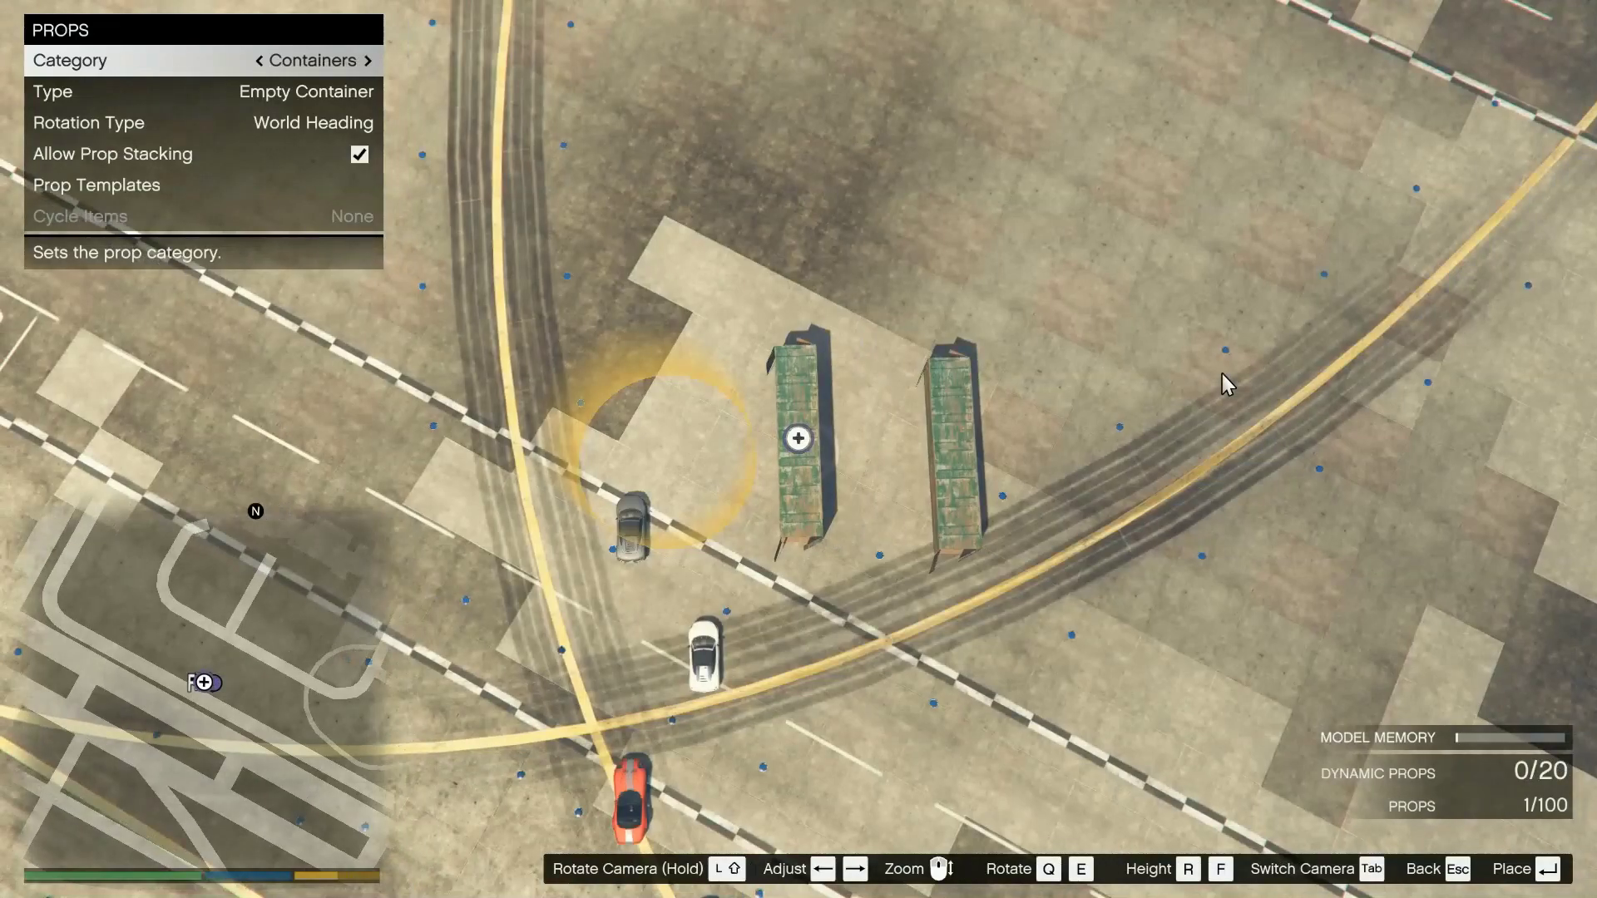
pyautogui.press('s')
pyautogui.press('a')
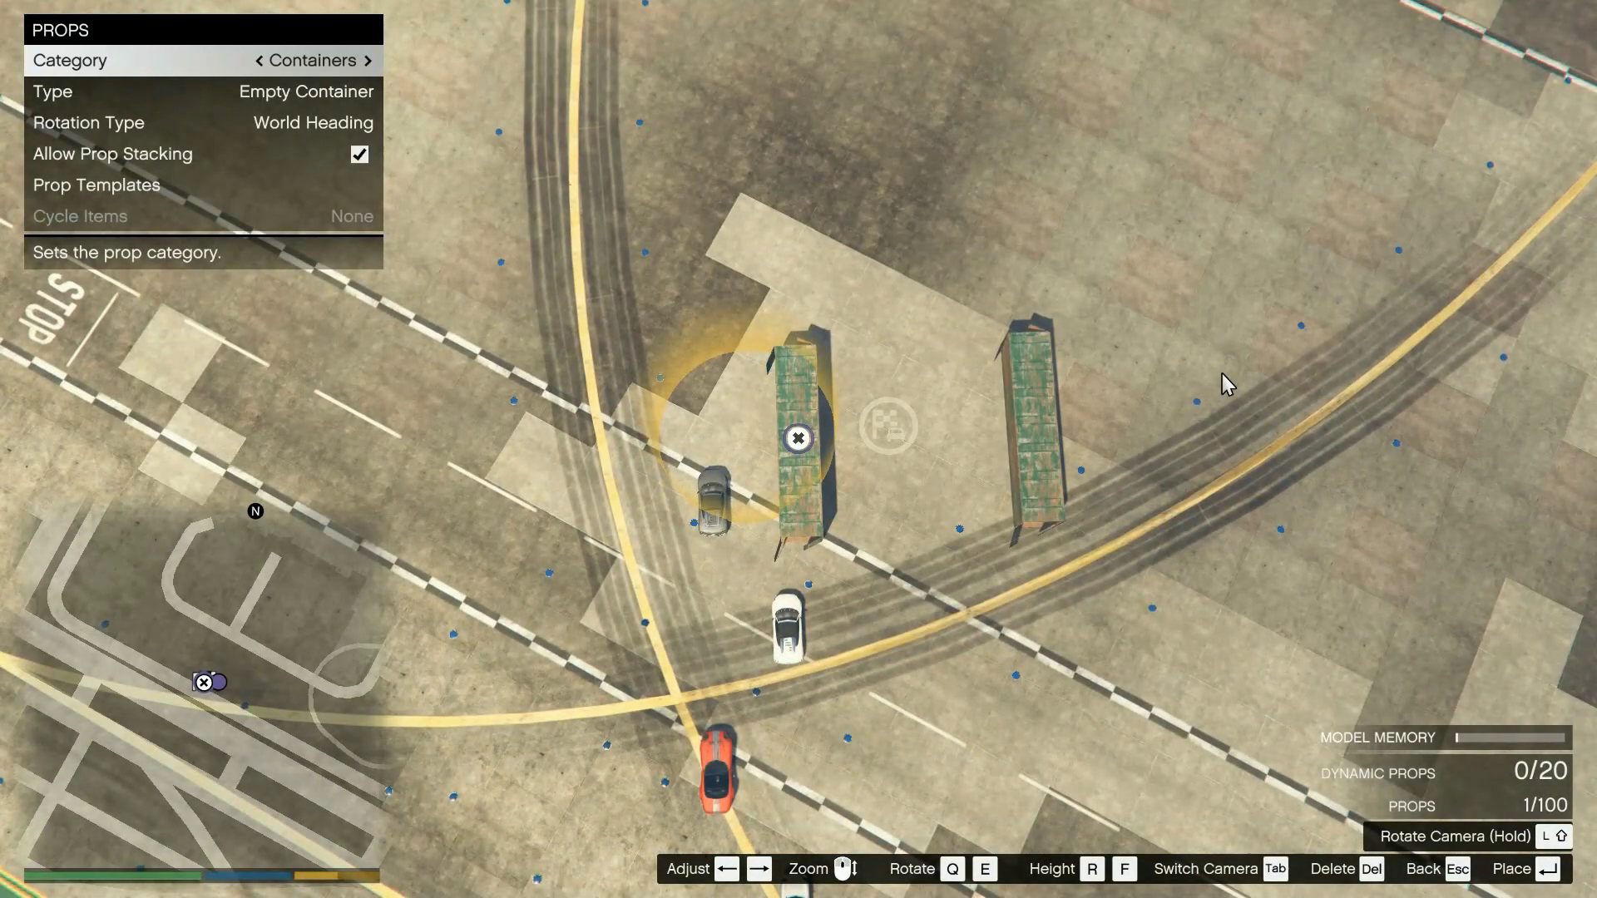
pyautogui.press('d')
pyautogui.press('w')
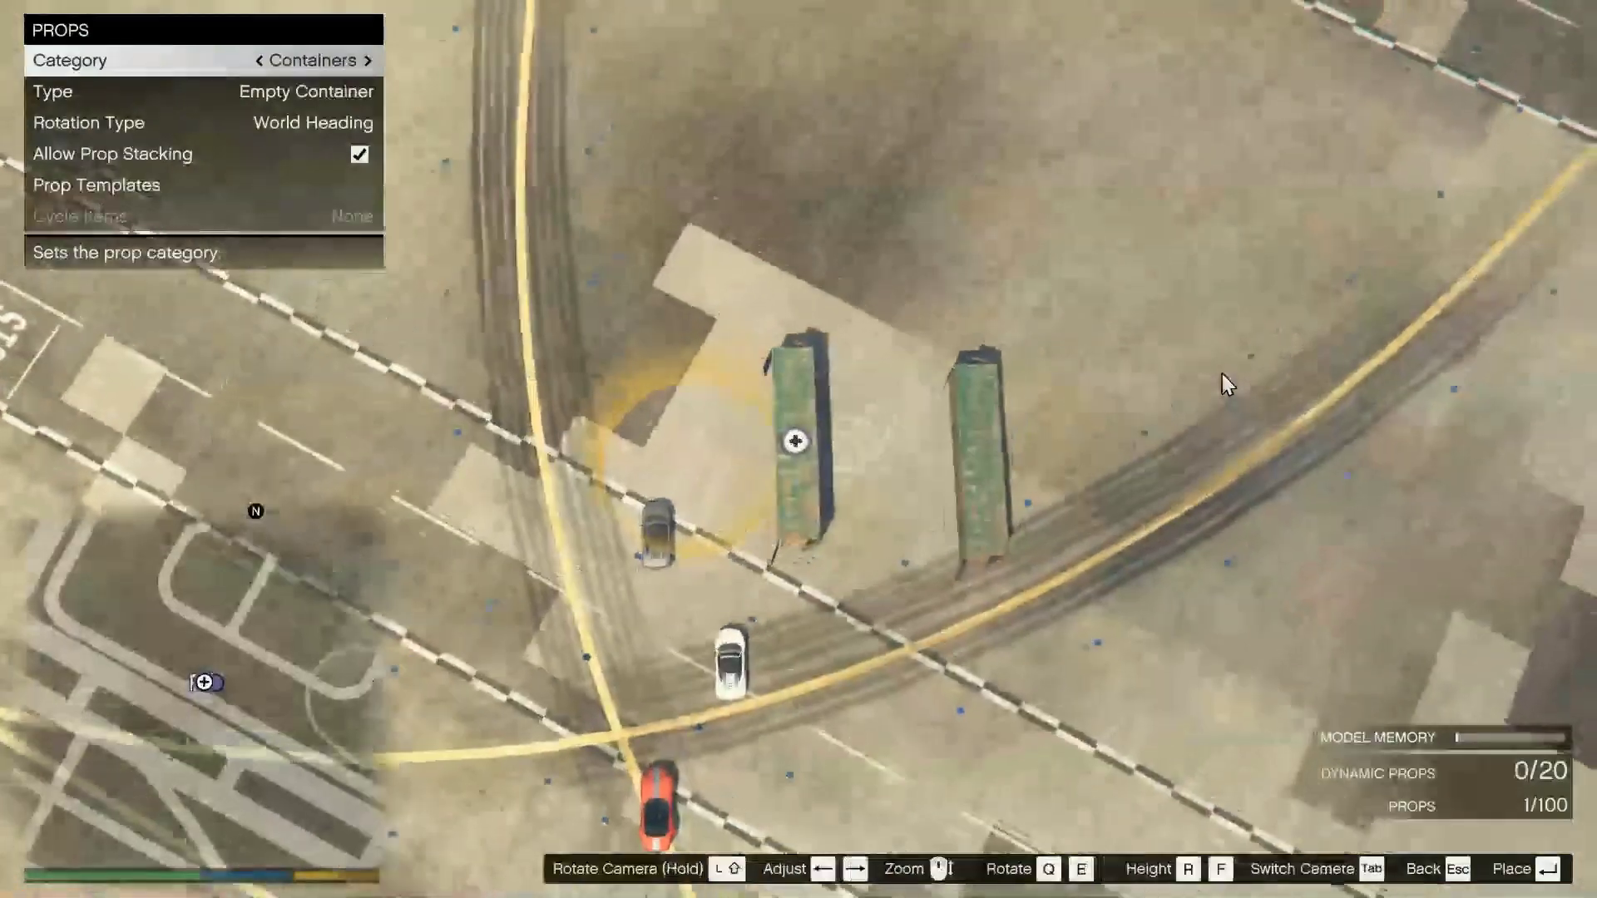
# - Rotate the empty container crosswise and place it at the upper end of the first container
pyautogui.press('e')
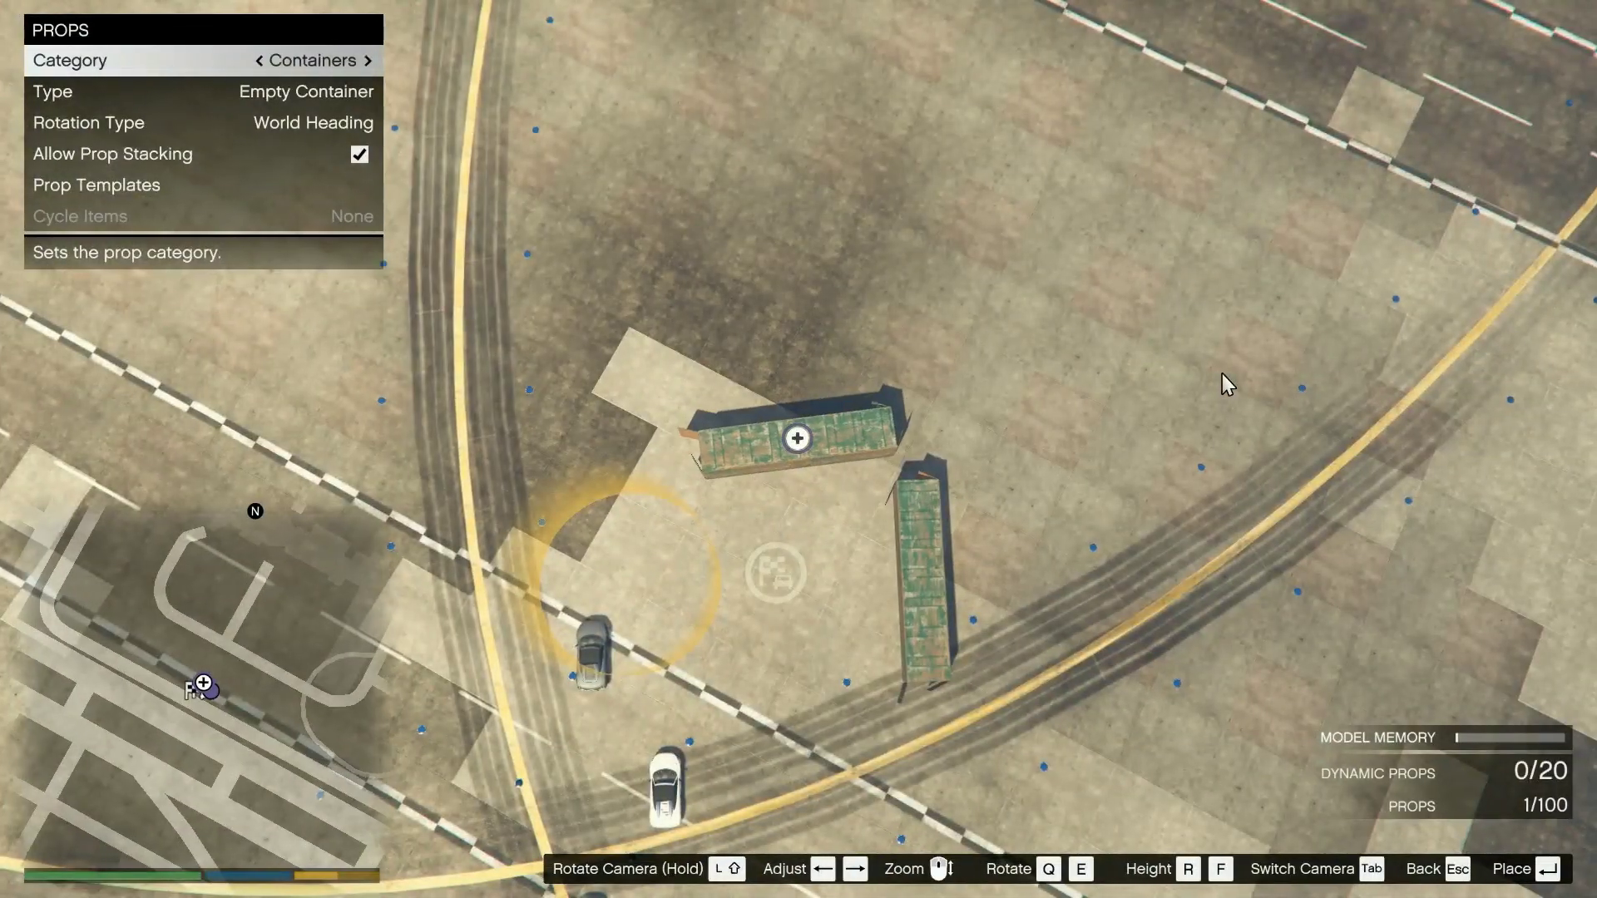
pyautogui.press('d')
pyautogui.press('Return')
pyautogui.press('a')
pyautogui.press('s')
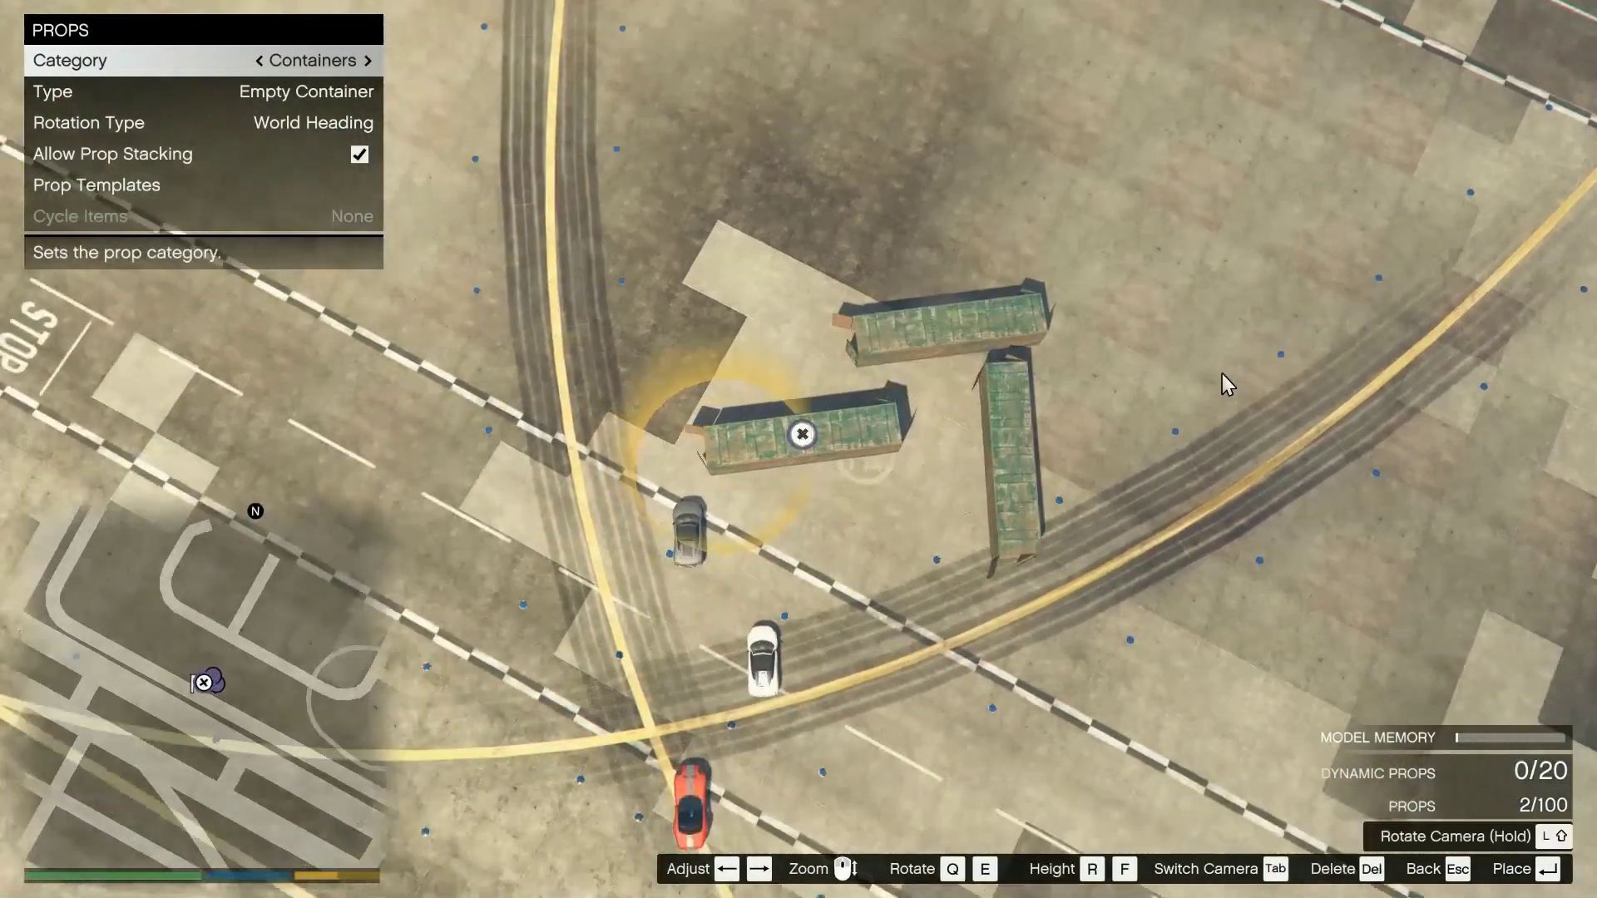
# - Open the starting grid for editing in the checkpoint settings and return to the placement options
pyautogui.press('Escape')
pyautogui.press('Up')
pyautogui.press('Return')
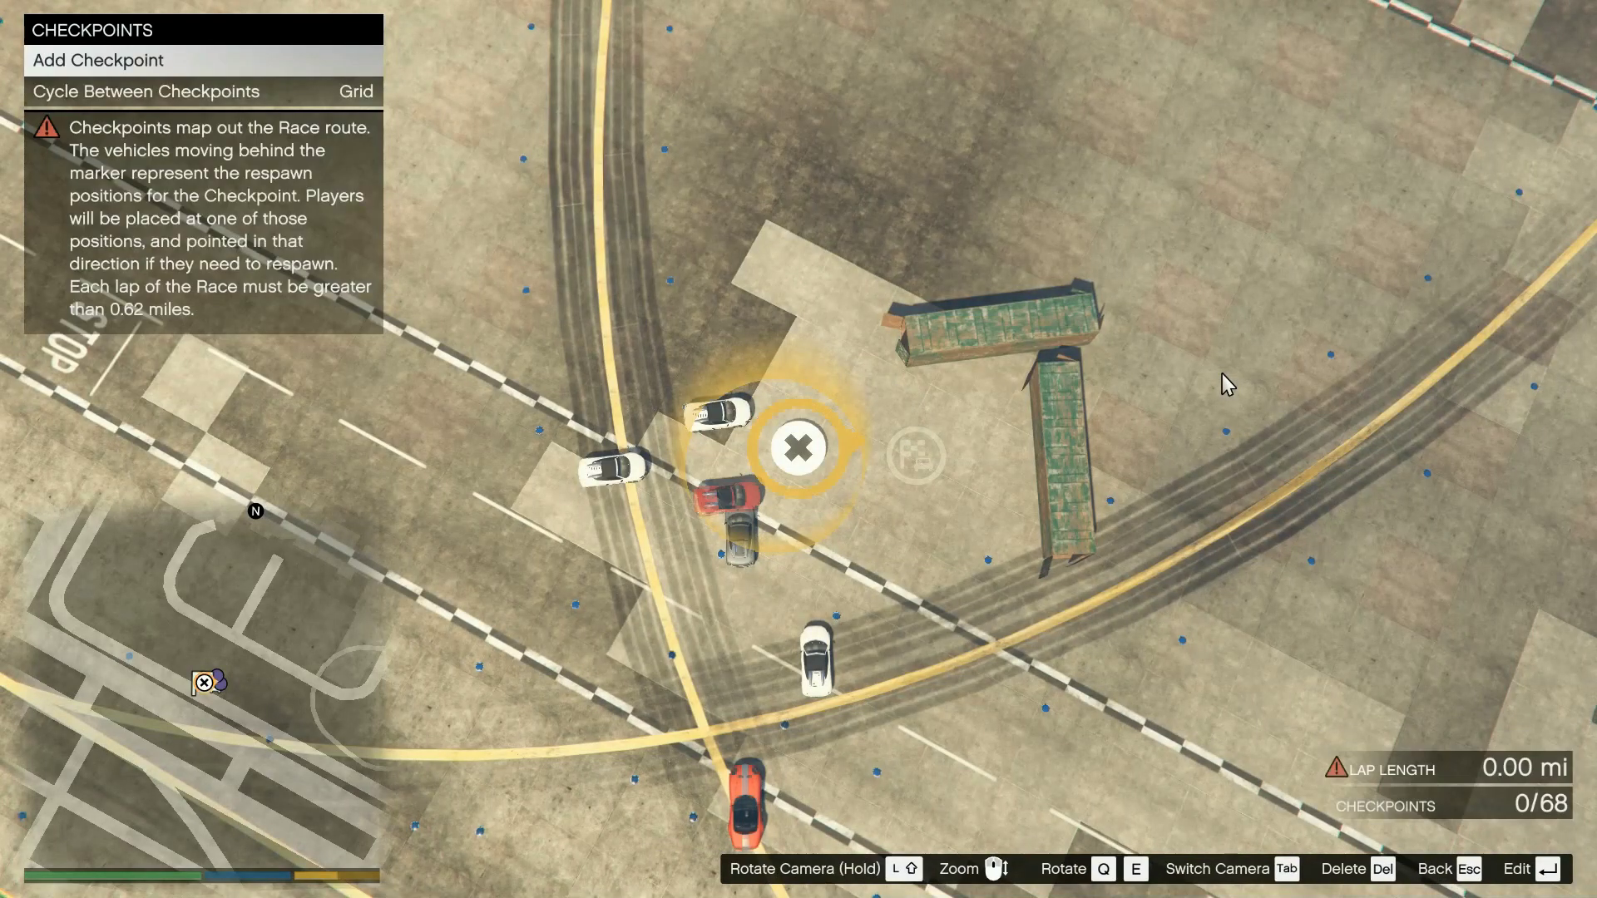
pyautogui.press('Return')
pyautogui.press('Escape')
pyautogui.press('Escape')
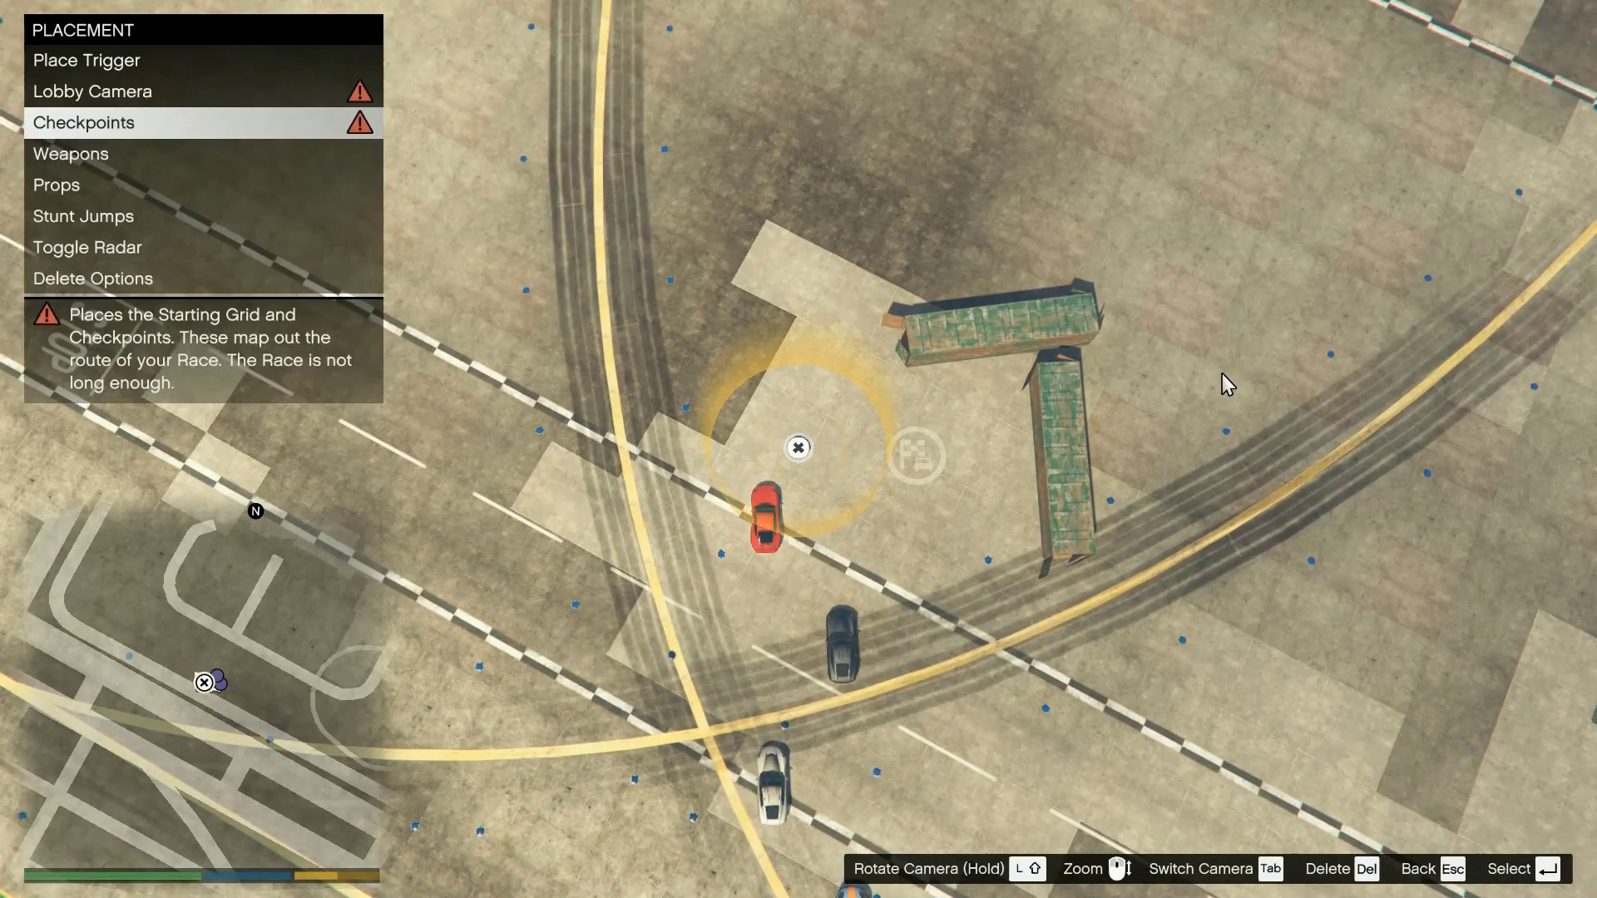
# - Leave and reopen prop placement to reset the empty container to its default heading
pyautogui.press('d')
pyautogui.press('Escape')
pyautogui.press('Return')
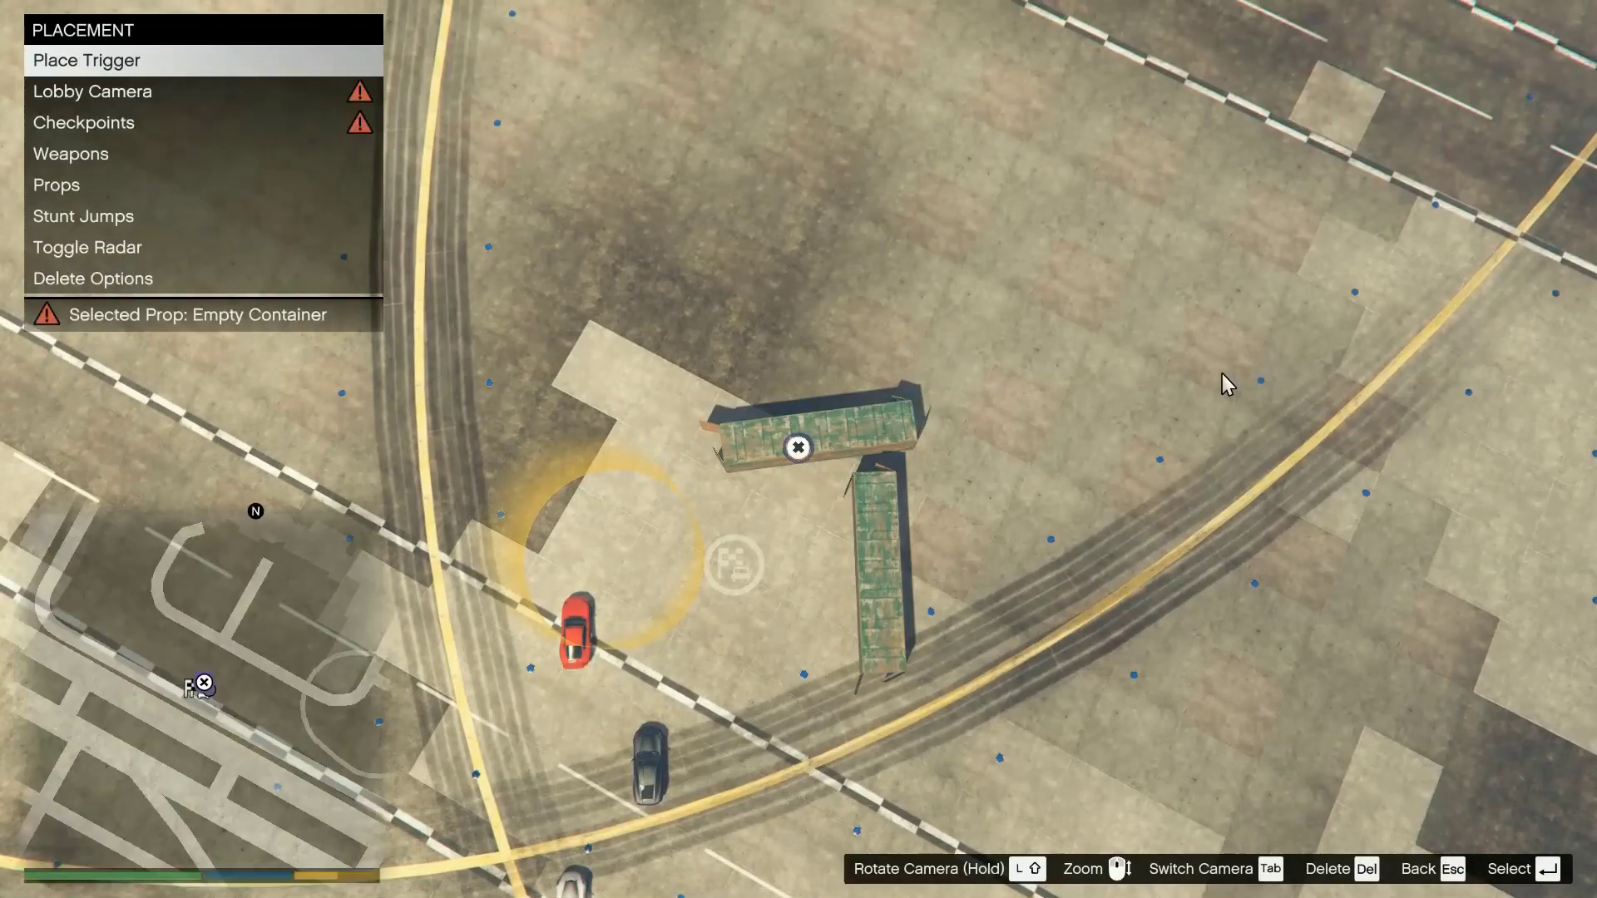
pyautogui.press('Down')
pyautogui.press('Down')
pyautogui.press('Down')
pyautogui.press('Down')
pyautogui.press('Return')
pyautogui.press('d')
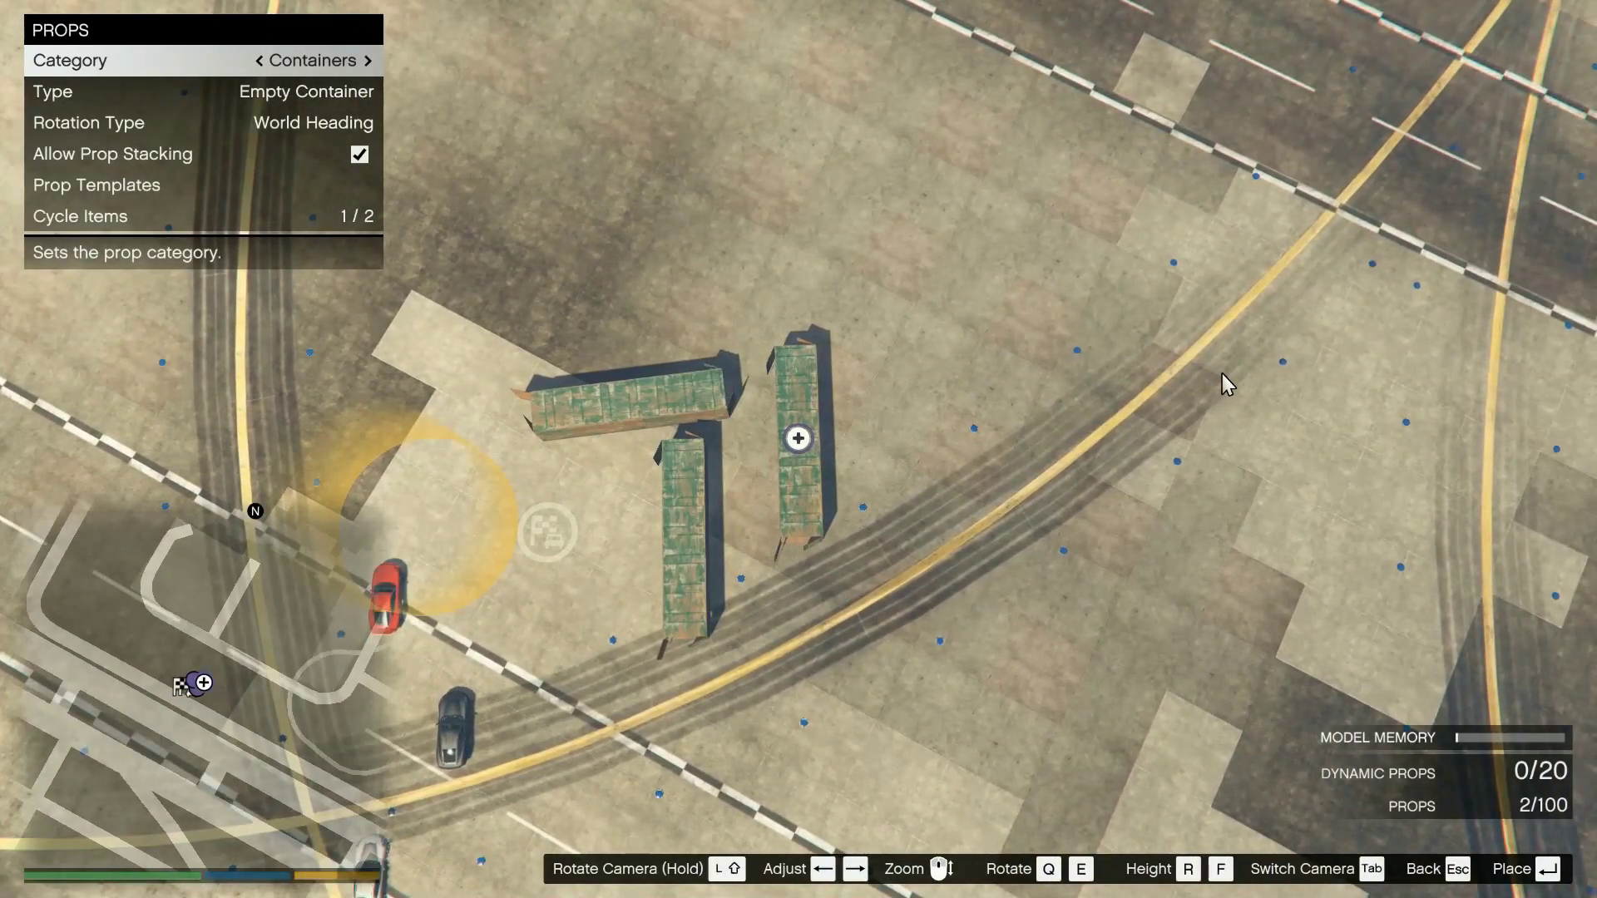
# - Line up the unplaced empty container parallel to the first placed container to compare their headings
pyautogui.press('s')
pyautogui.press('a')
pyautogui.press('w')
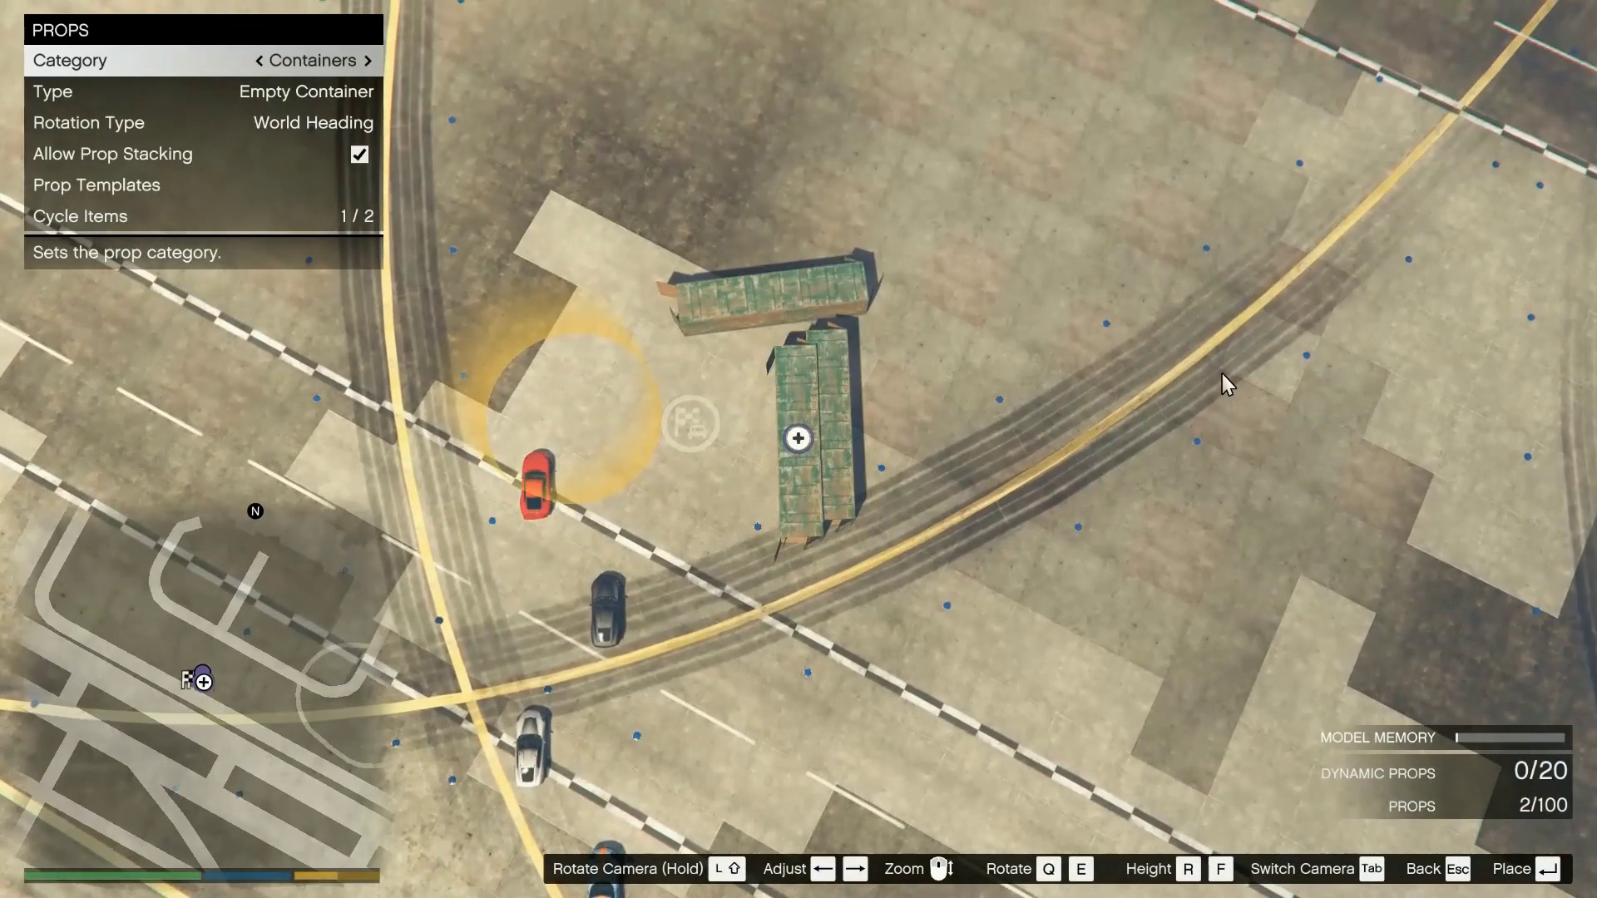
pyautogui.press('w')
pyautogui.press('a')
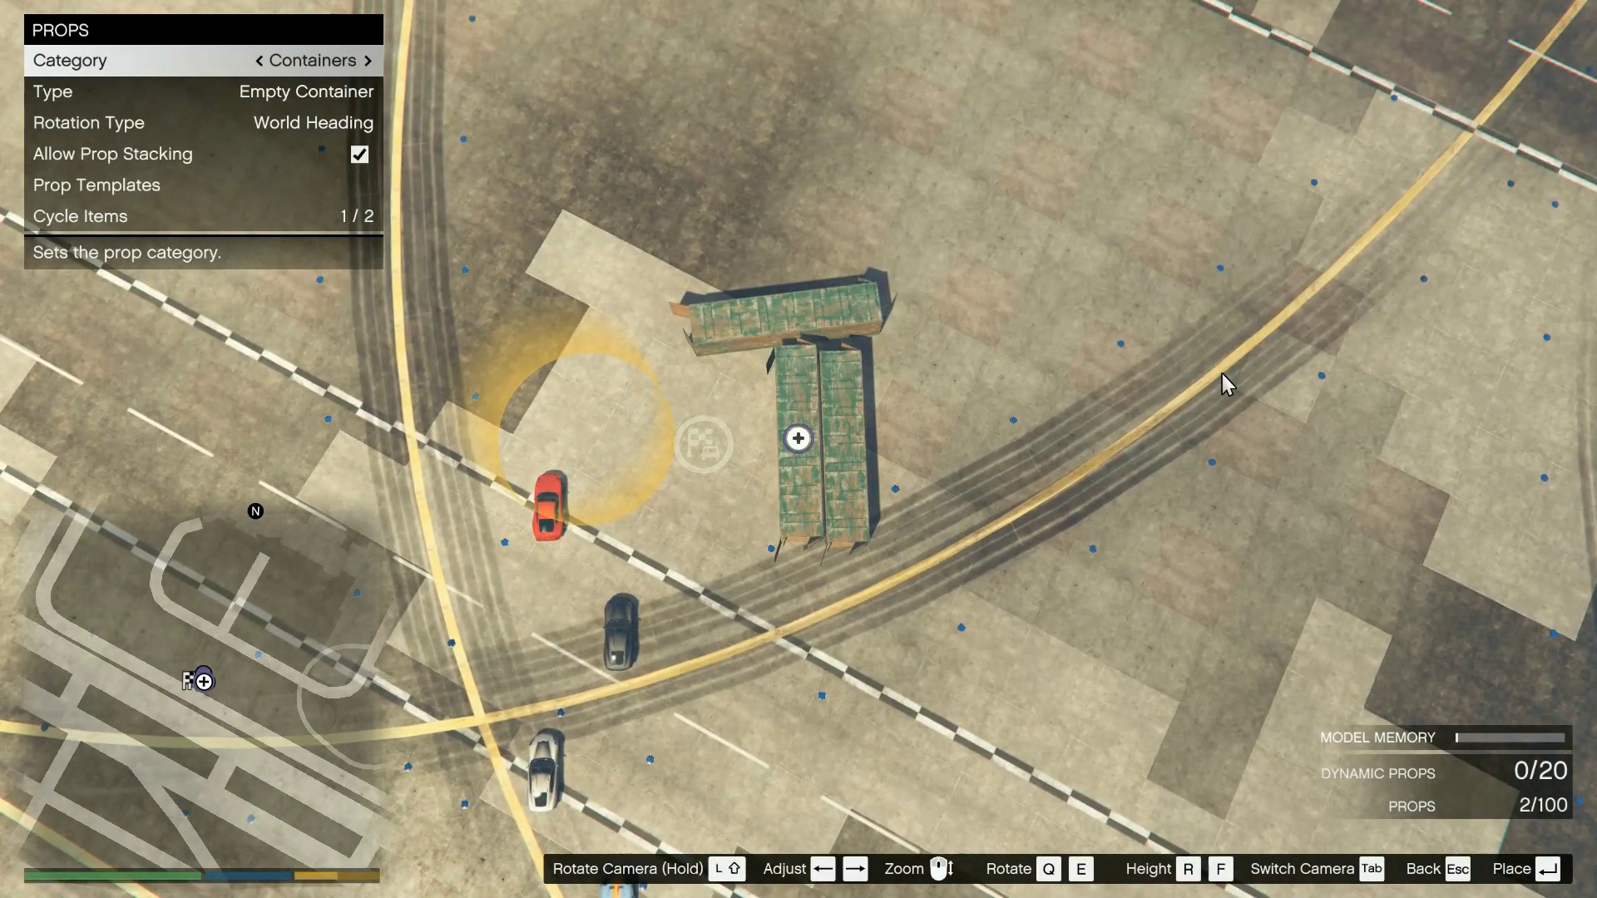
pyautogui.press('a')
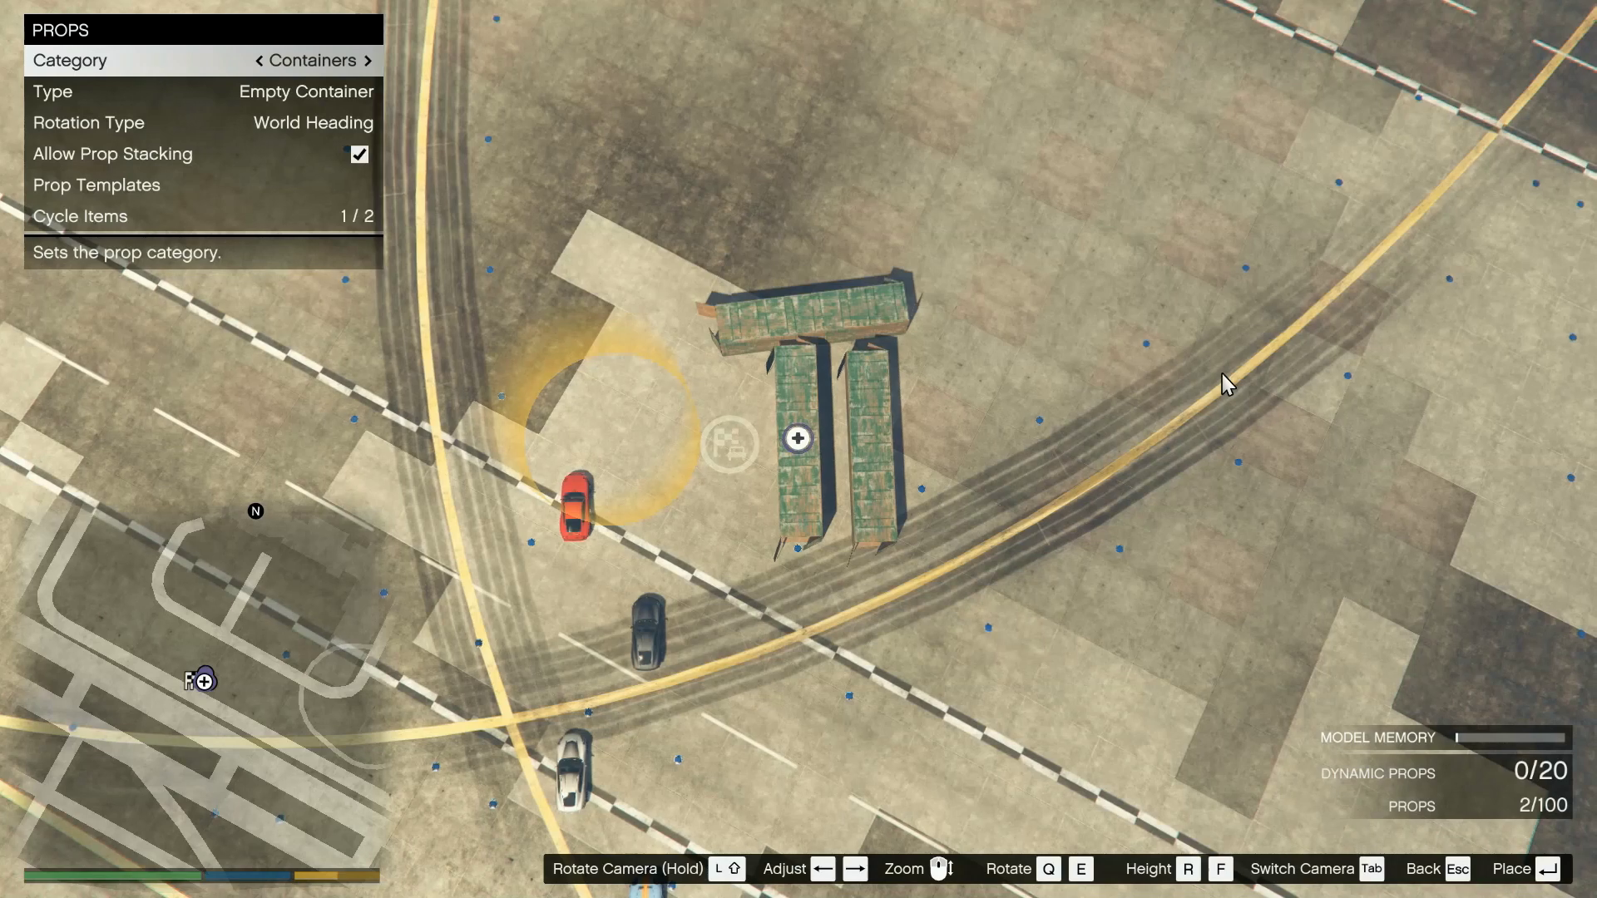
# - Rotate the empty container to a diagonal heading and place it apart from the other two containers
pyautogui.press('d')
pyautogui.press('d')
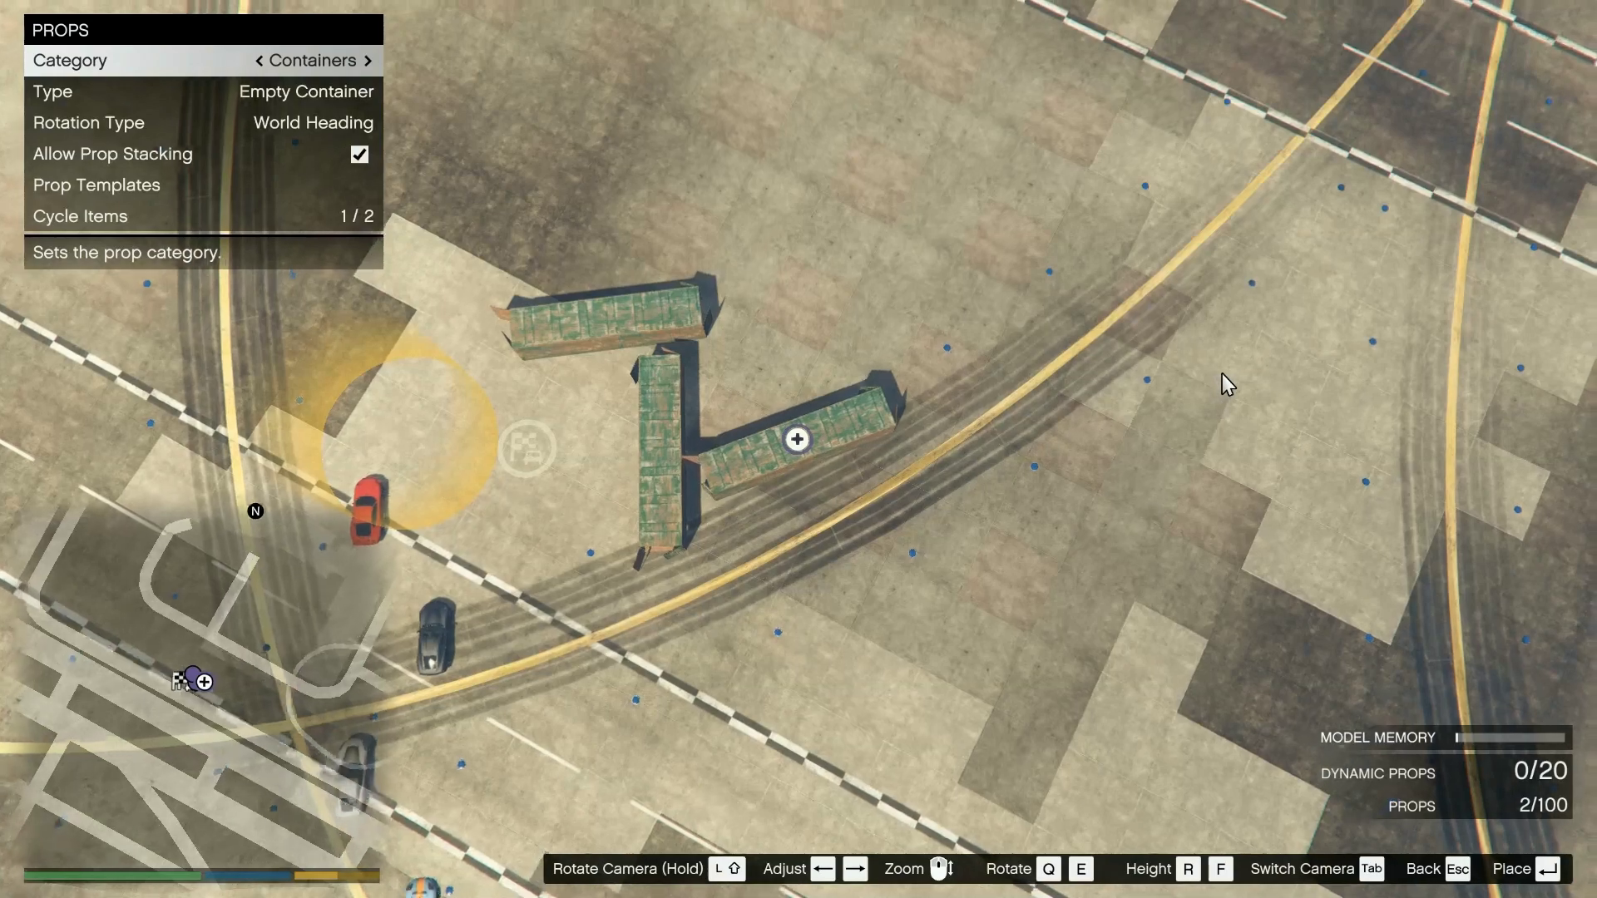
pyautogui.press('w')
pyautogui.press('Return')
# - Place two Floating Platform props from Buoys and Platforms end to end, in line with the diagonal container
pyautogui.press('Left')
pyautogui.press('Left')
pyautogui.press('Down')
pyautogui.press('Right')
pyautogui.press('Down')
pyautogui.press('w')
pyautogui.press('d')
pyautogui.press('Return')
pyautogui.press('s')
pyautogui.press('a')
pyautogui.press('Return')
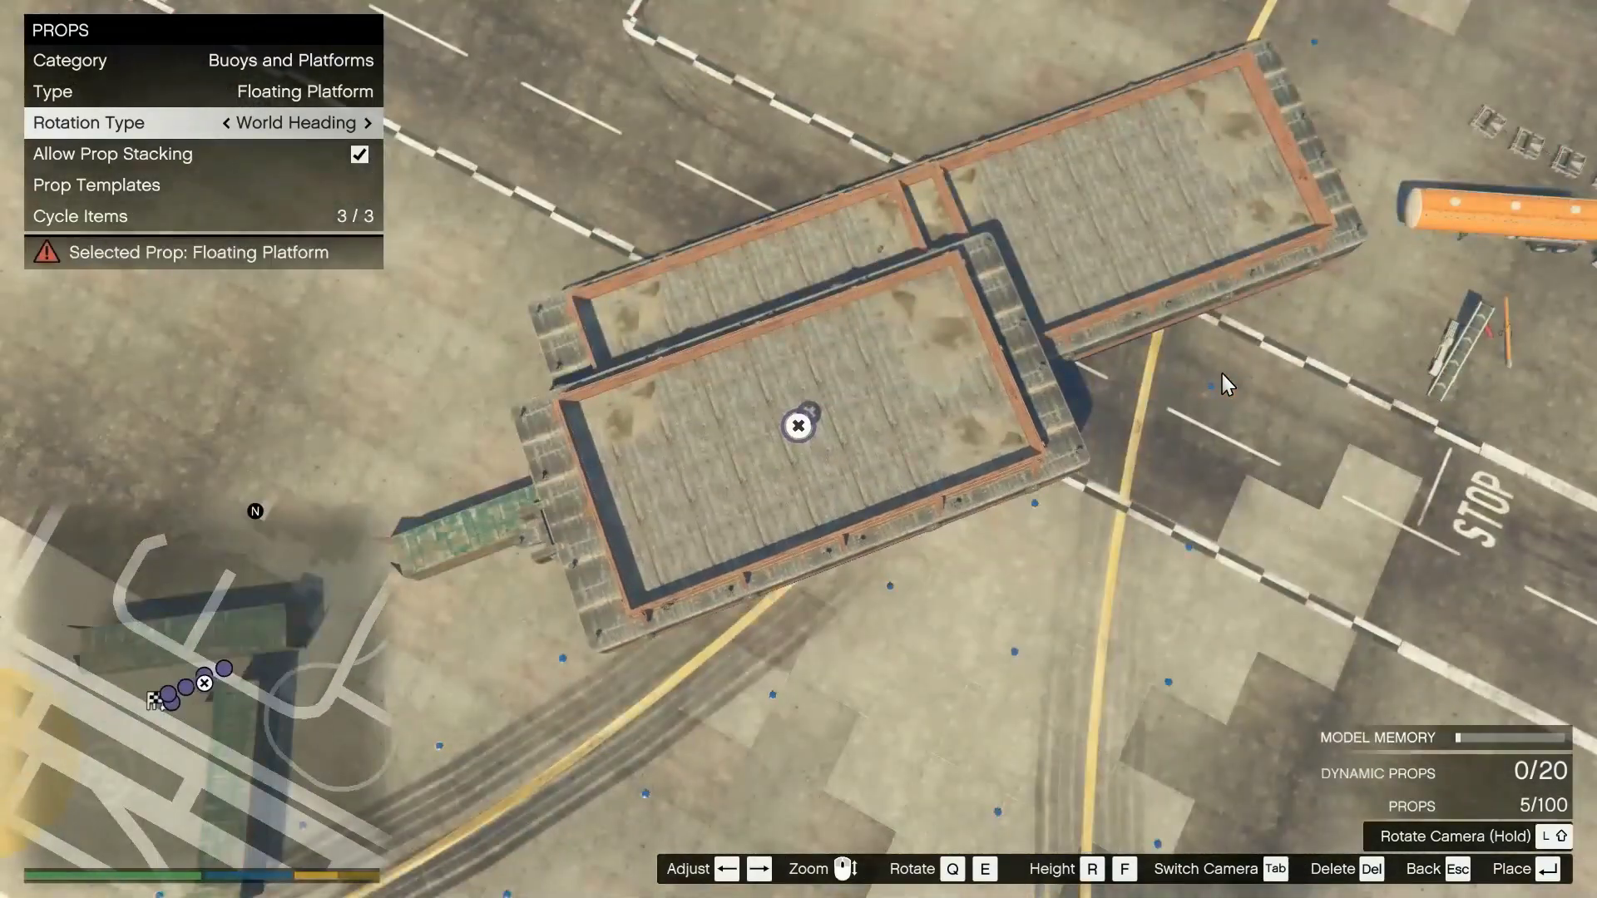
# - Create a new prop template from the diagonal container and the two floating platforms
pyautogui.press('Down')
pyautogui.press('Down')
pyautogui.press('Return')
pyautogui.press('Return')
pyautogui.press('Return')
pyautogui.press('d')
pyautogui.press('w')
pyautogui.press('Return')
pyautogui.press('Down')
pyautogui.press('s')
pyautogui.press('a')
pyautogui.press('Return')
pyautogui.press('Down')
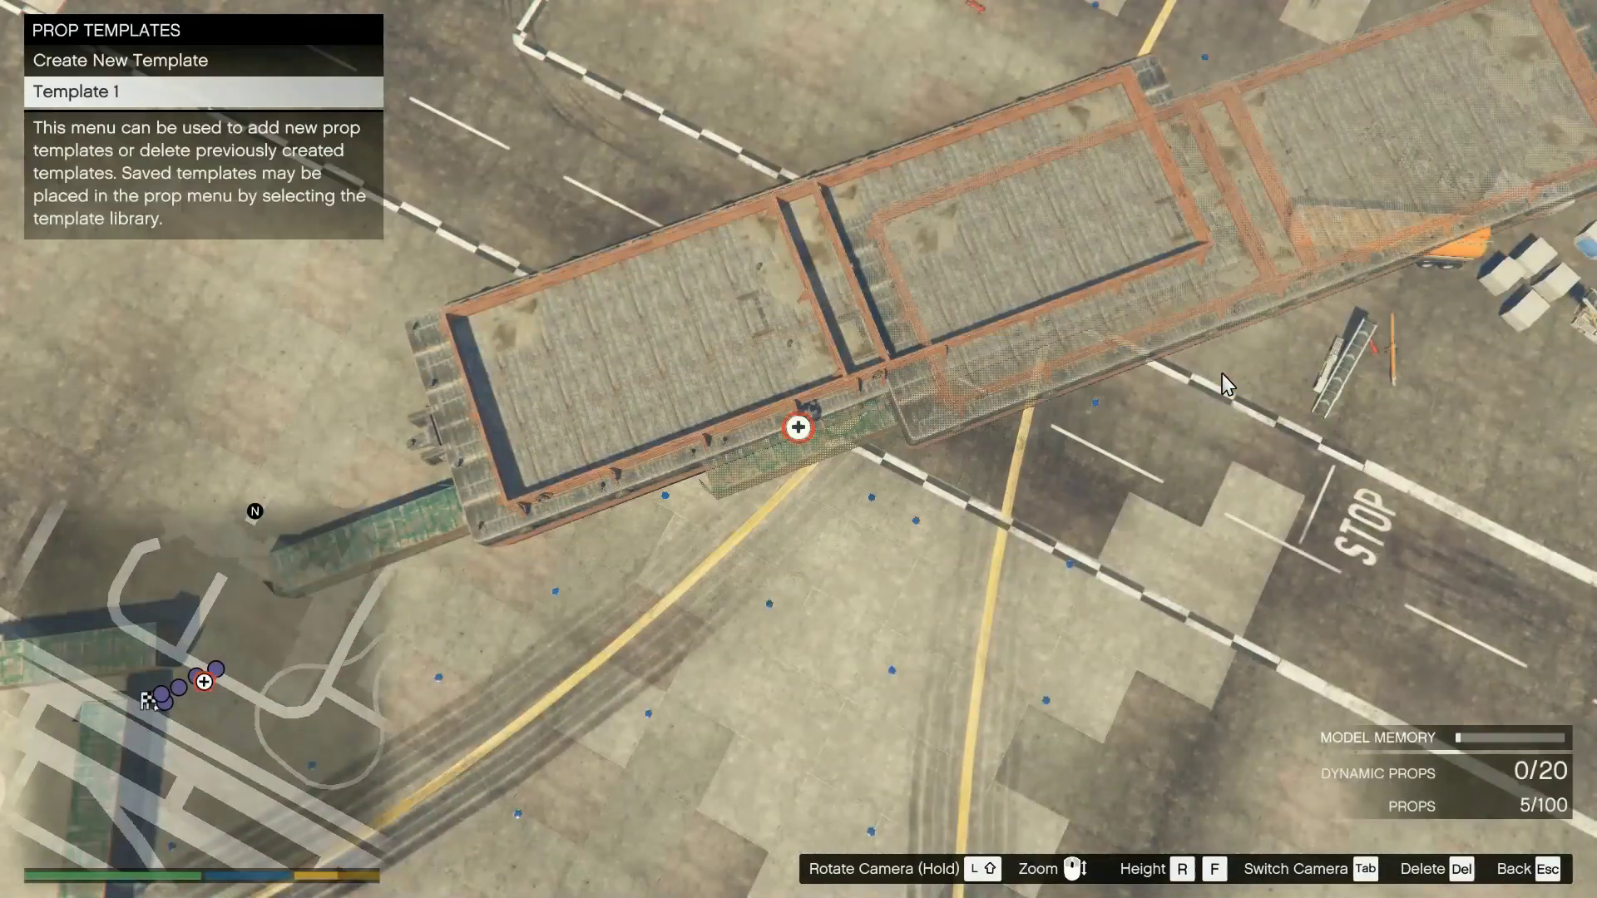
# - Switch the prop category from Templates to Dynamic and back to Templates to reset the rotation of Template 1
pyautogui.press('s')
pyautogui.press('a')
pyautogui.press('Escape')
pyautogui.press('Up')
pyautogui.press('Up')
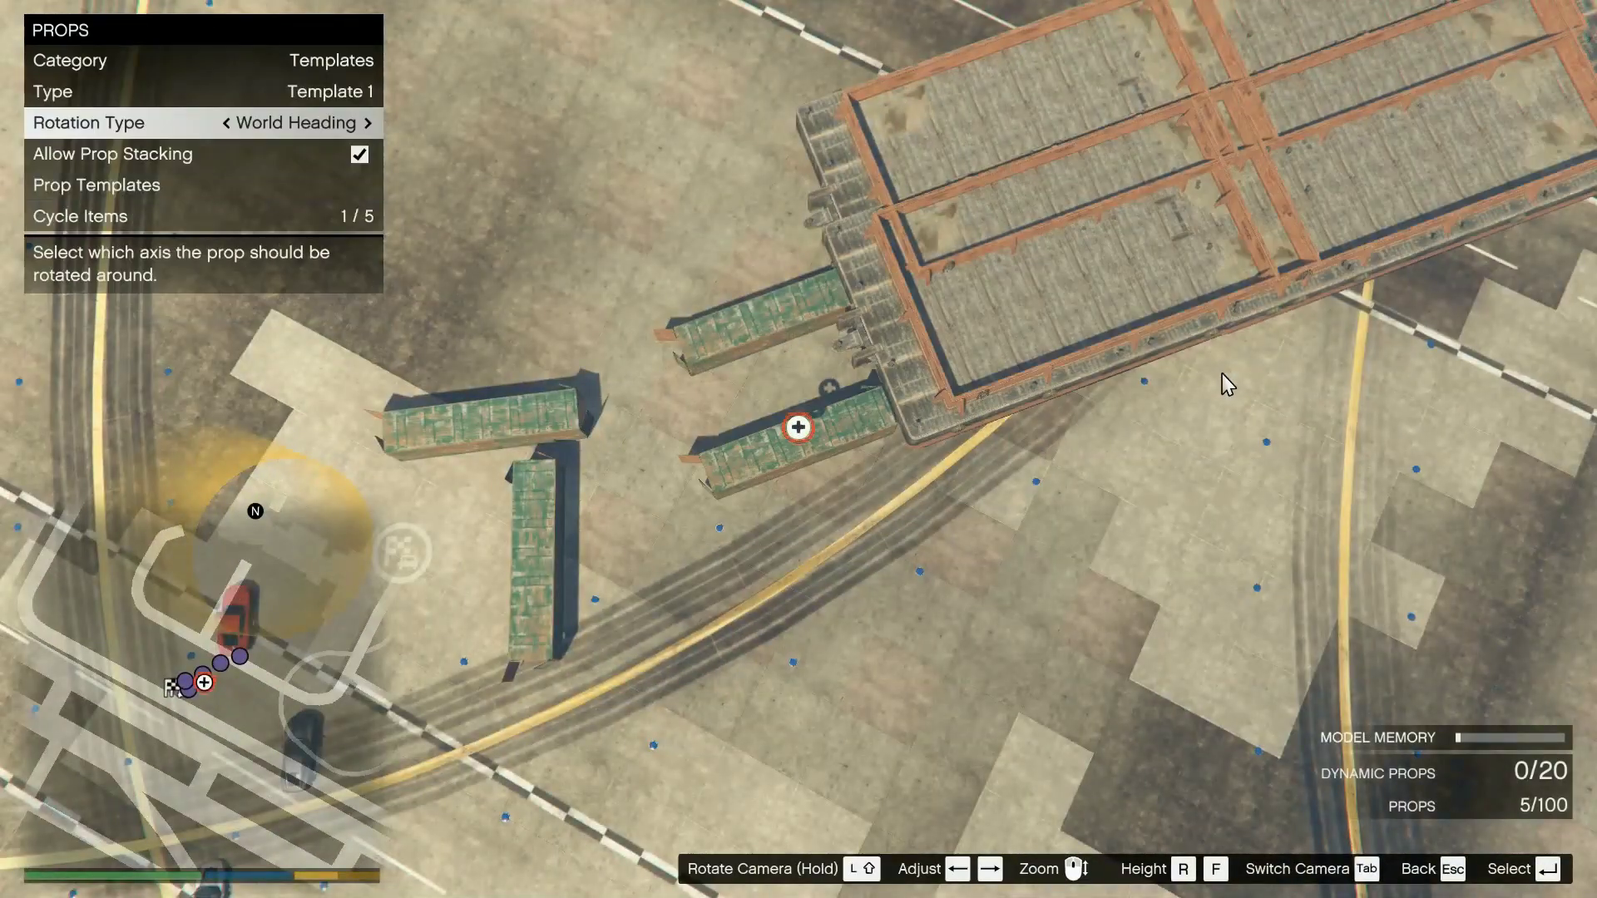
pyautogui.press('Up')
pyautogui.press('Up')
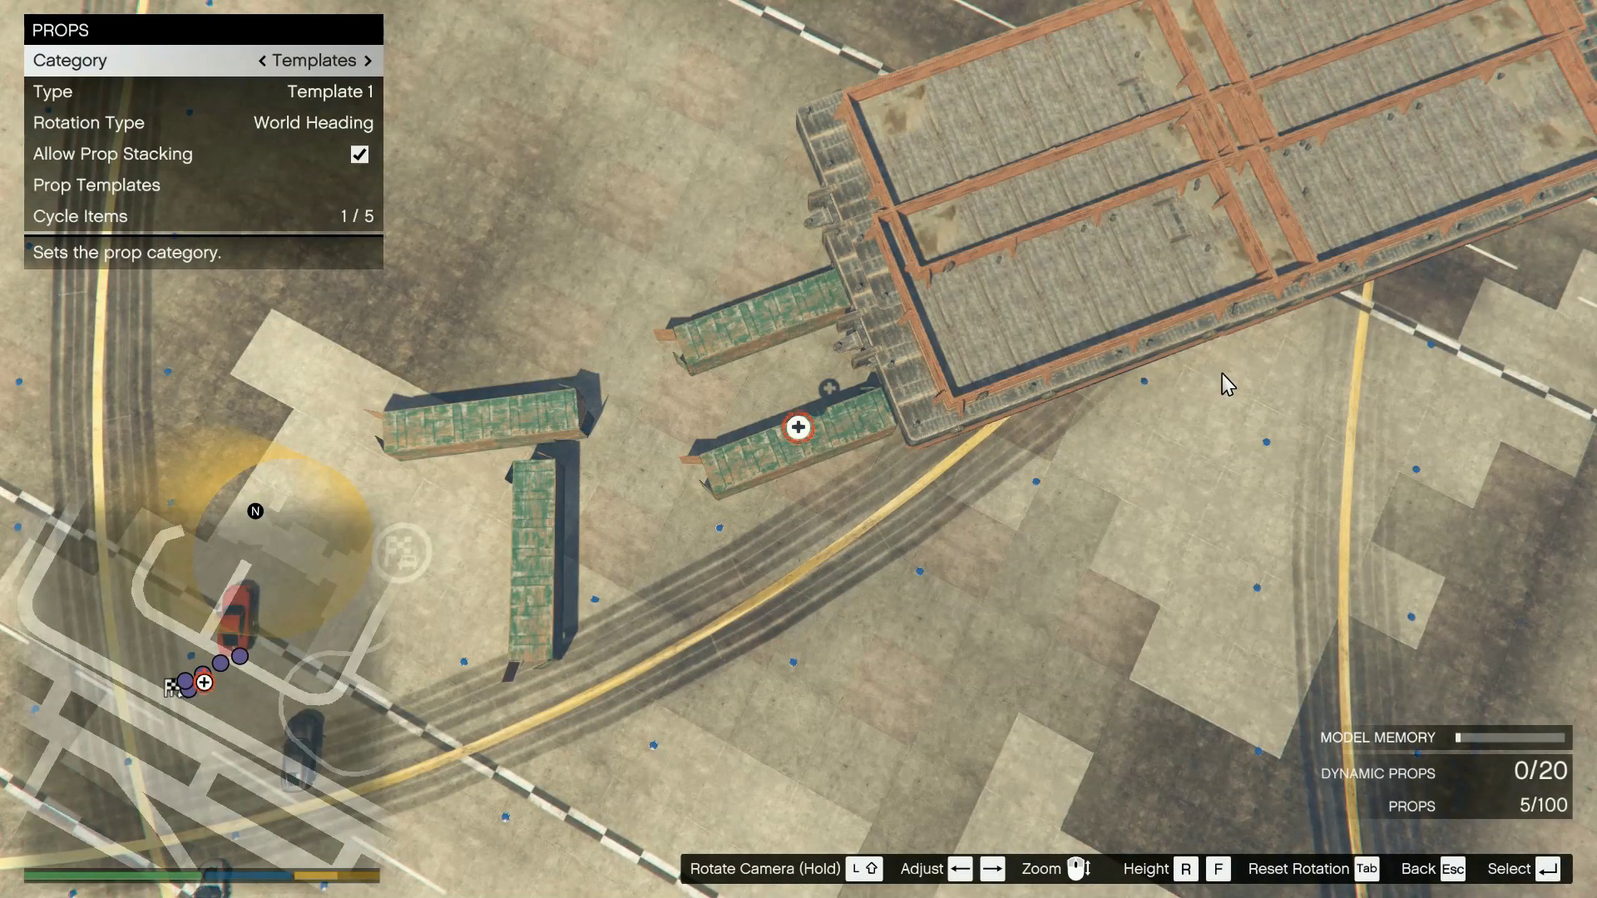
pyautogui.press('Left')
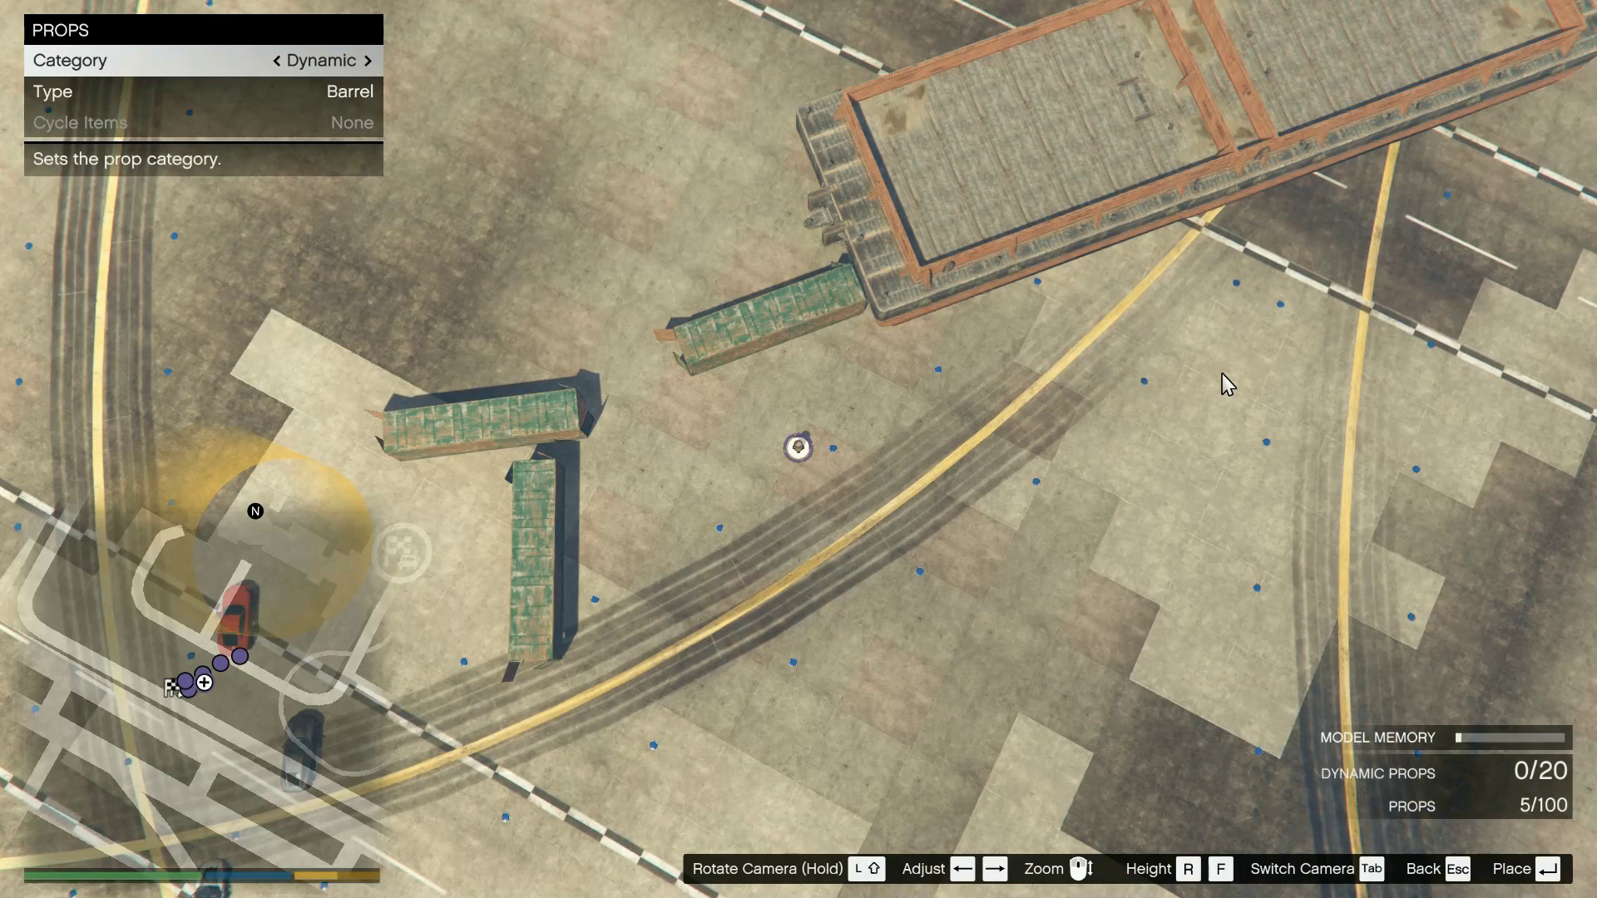
pyautogui.press('Right')
# - Move the Template 1 preview beside the upright container and over the diagonal originals to compare their headings
pyautogui.press('s')
pyautogui.press('a')
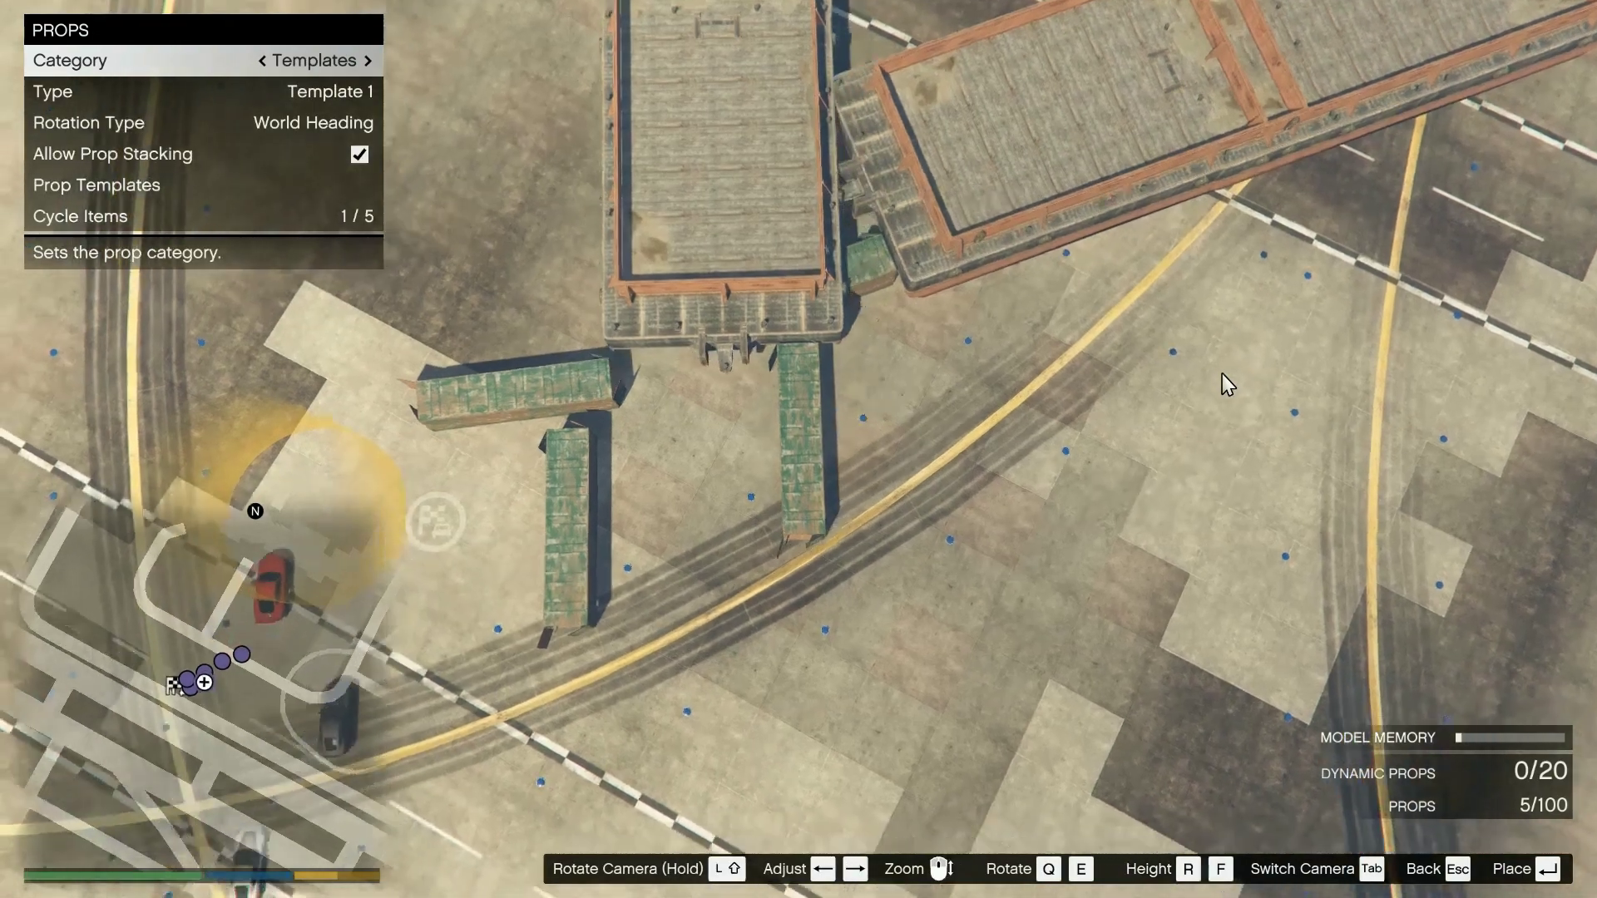
pyautogui.press('a')
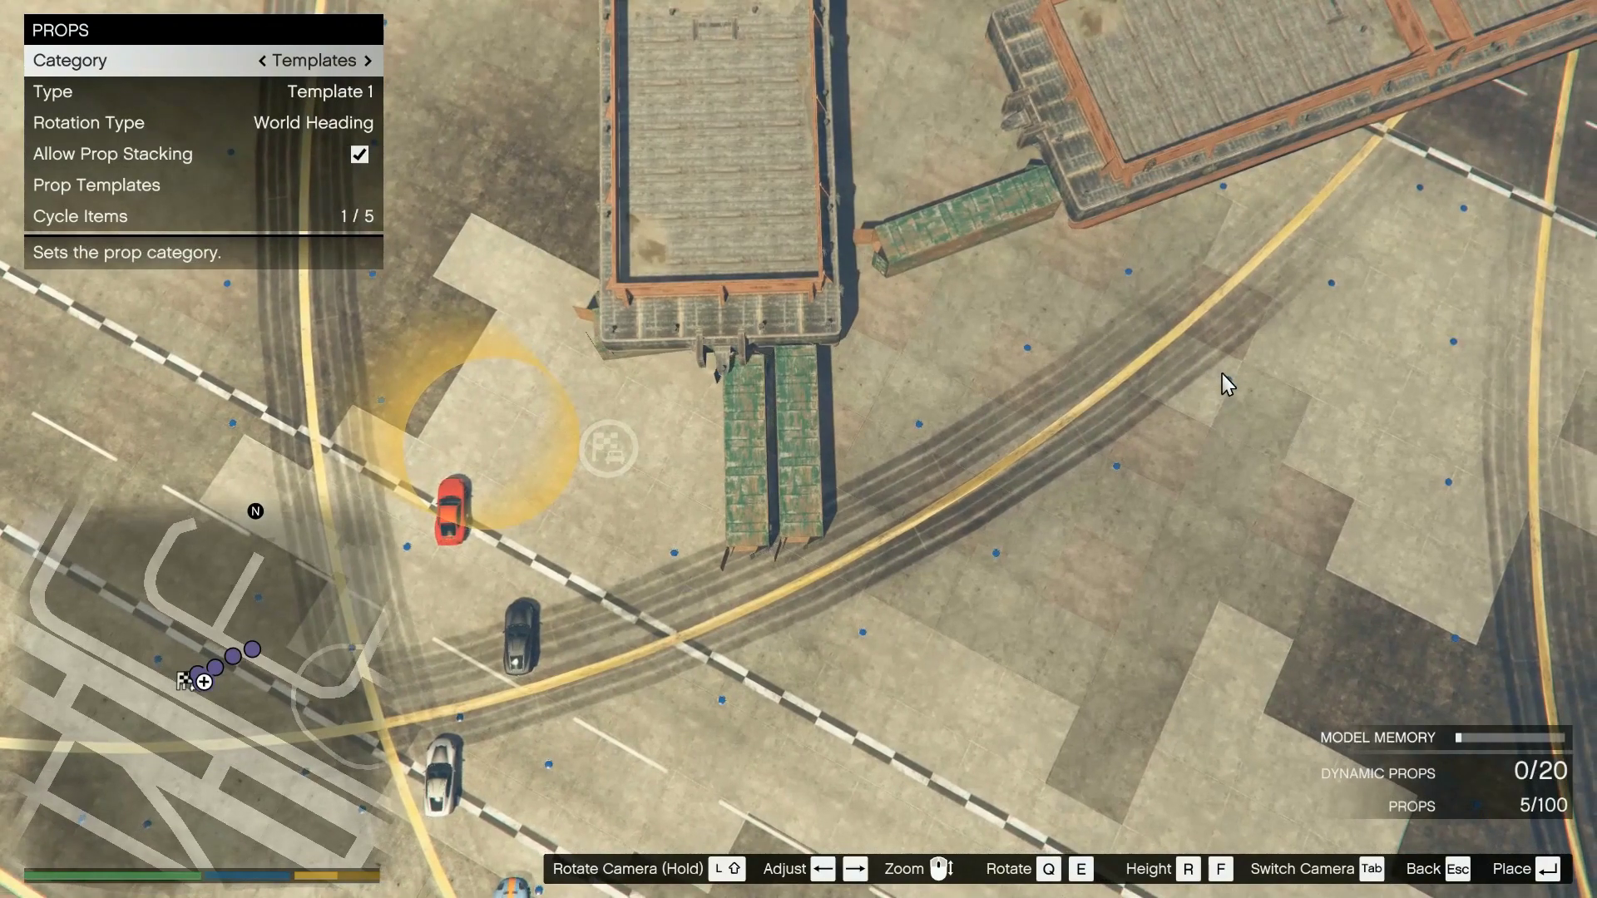
pyautogui.press('w')
pyautogui.press('d')
pyautogui.press('d')
pyautogui.press('w')
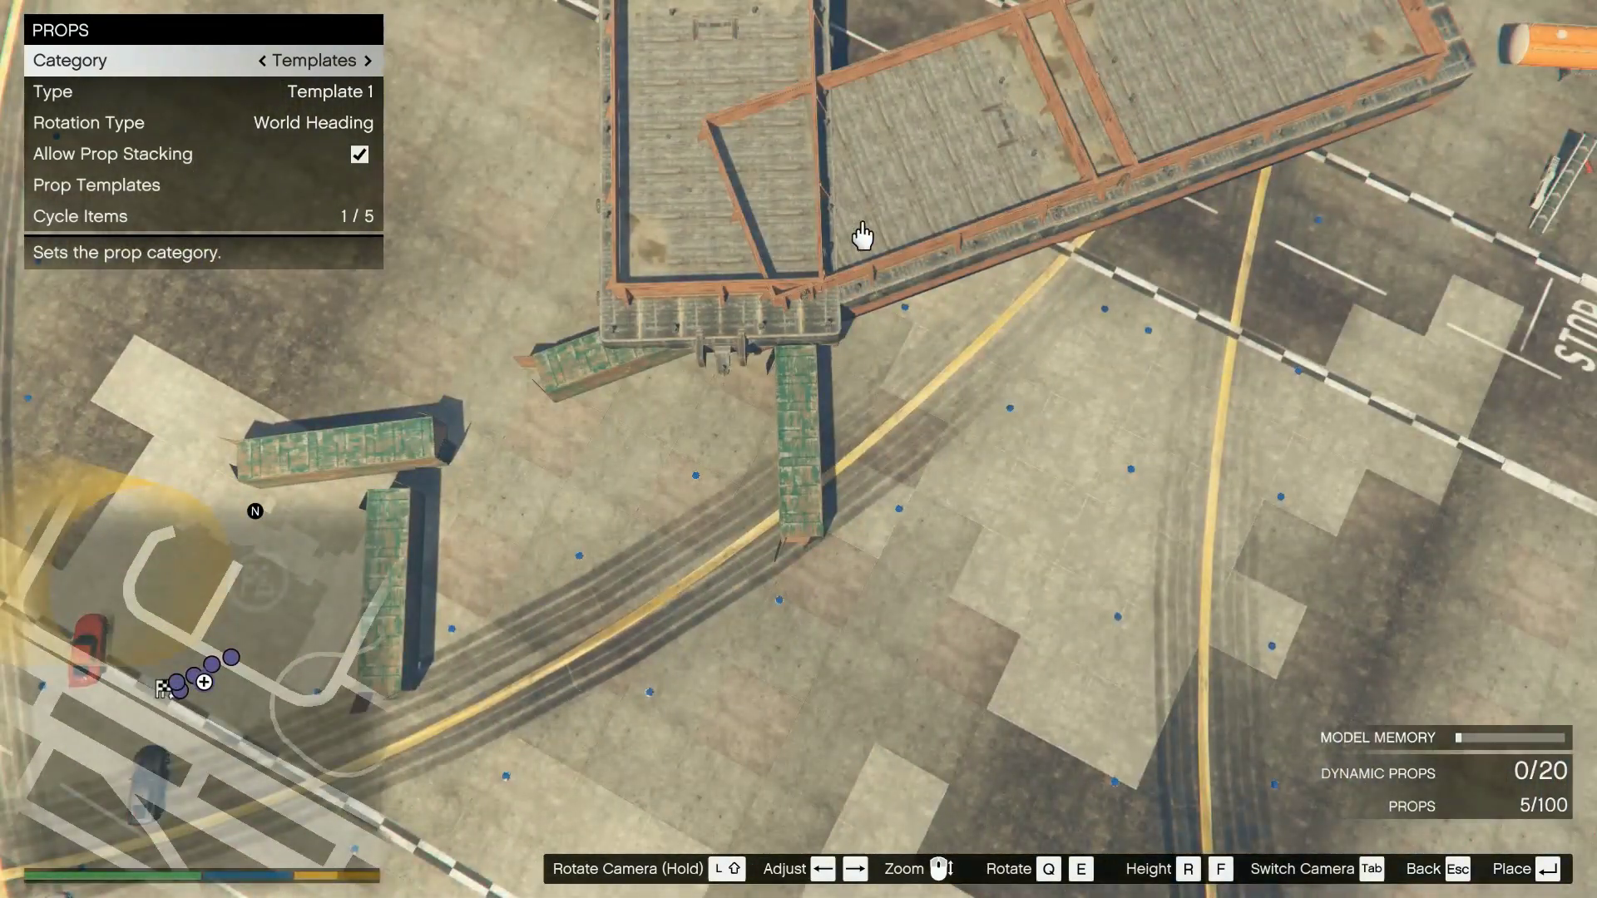
# - Rotate the Template 1 preview to match the heading of the placed diagonal container and platforms, and hold it alongside them
pyautogui.scroll(-3, 862, 249)
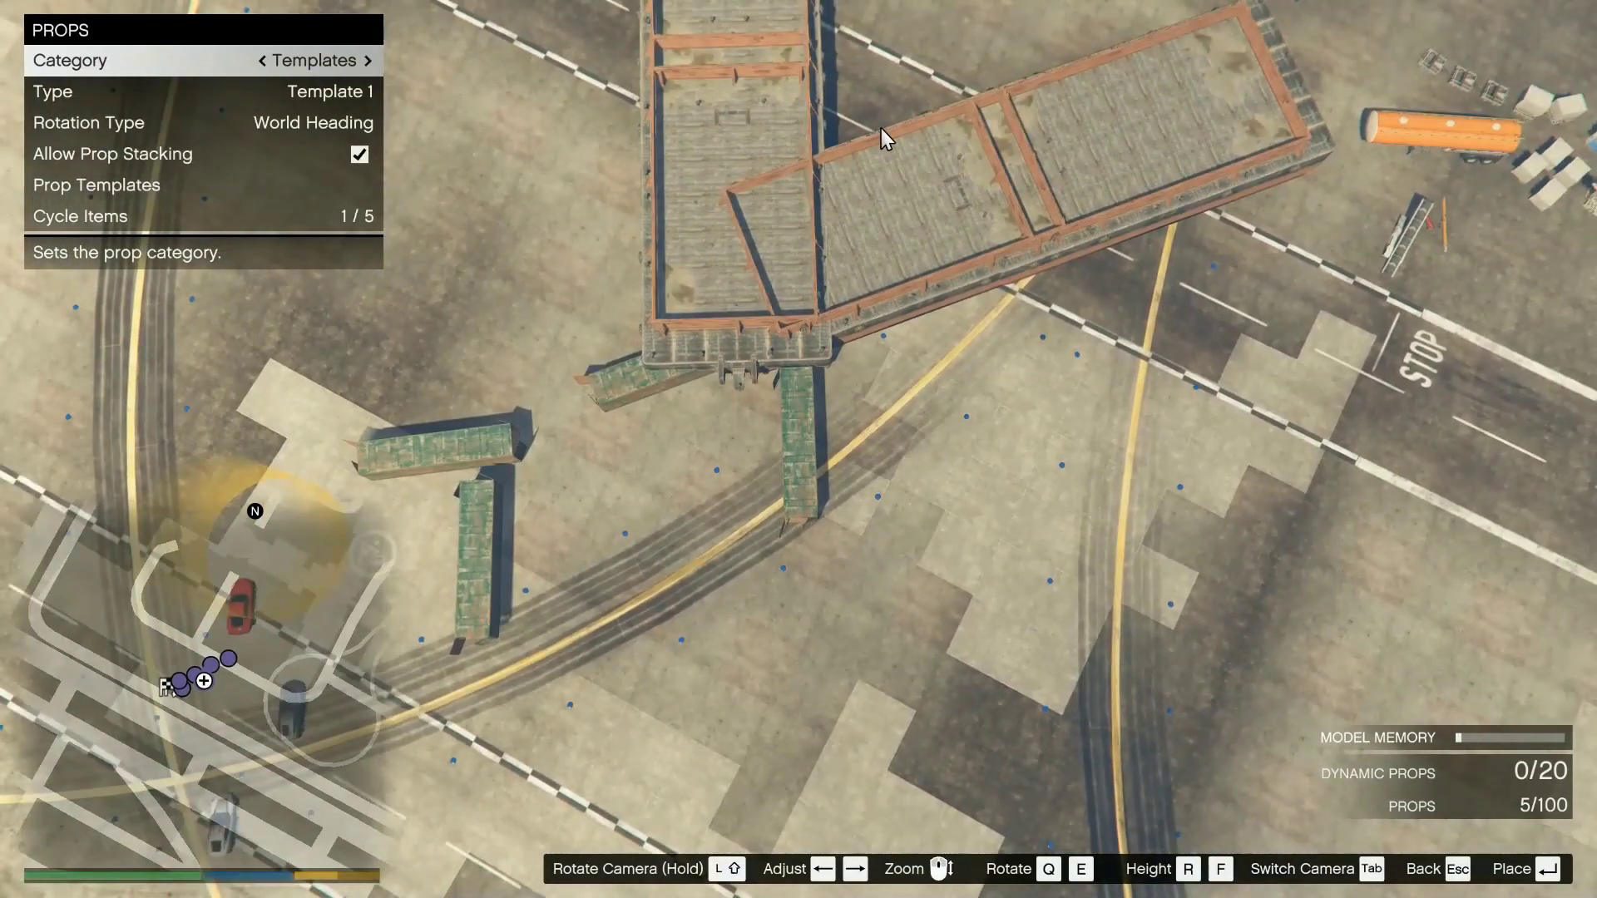
pyautogui.press('a')
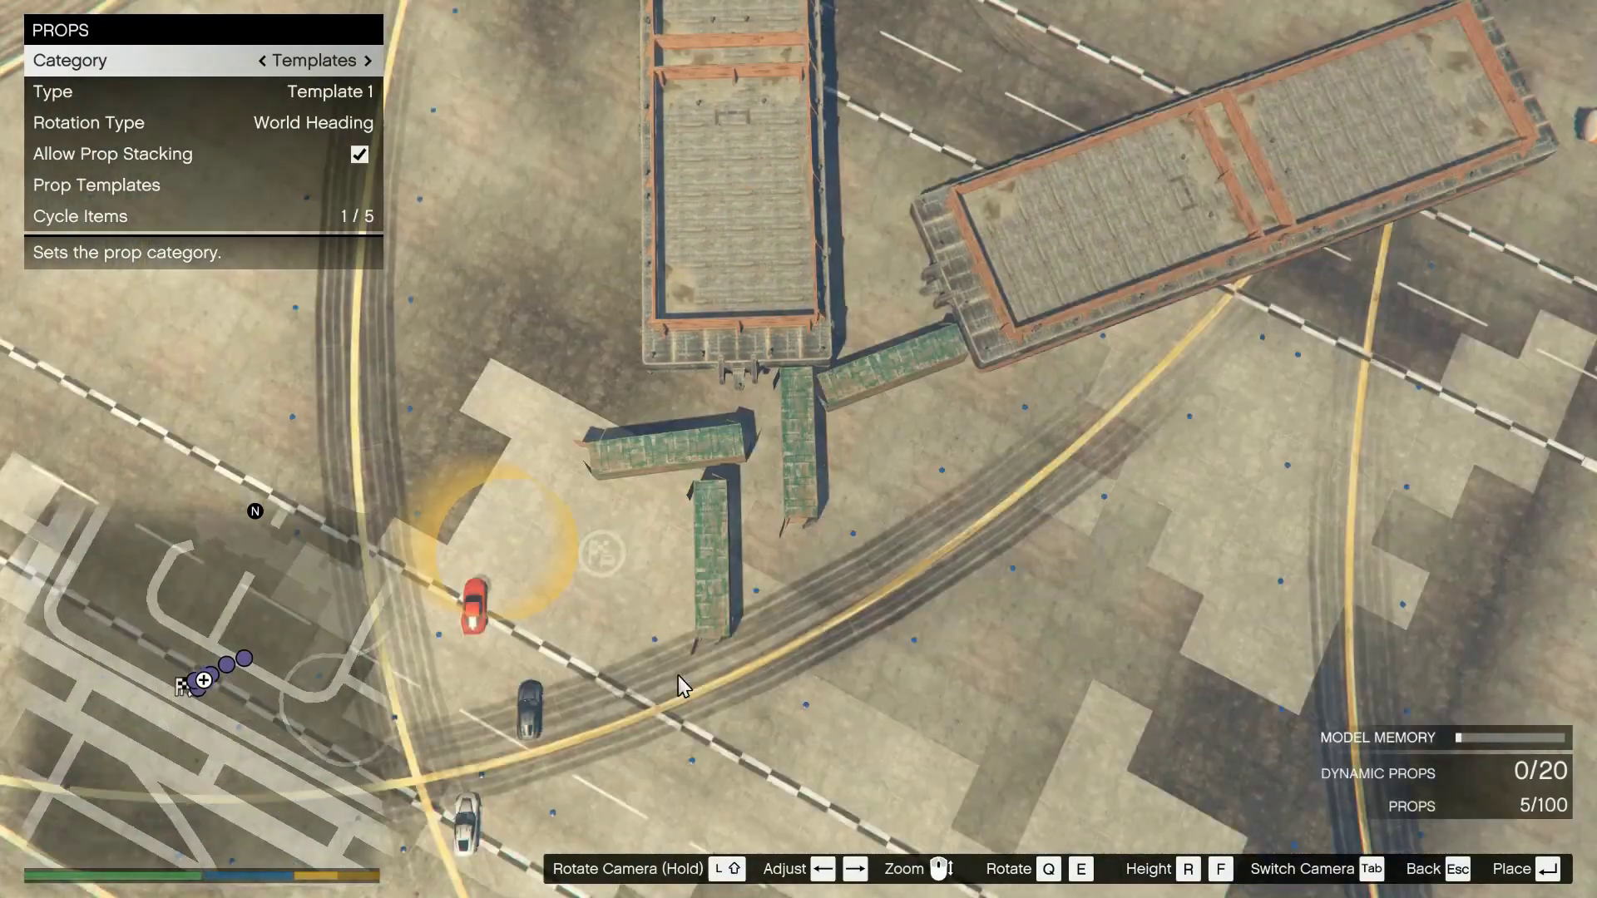
pyautogui.press('w')
pyautogui.press('e')
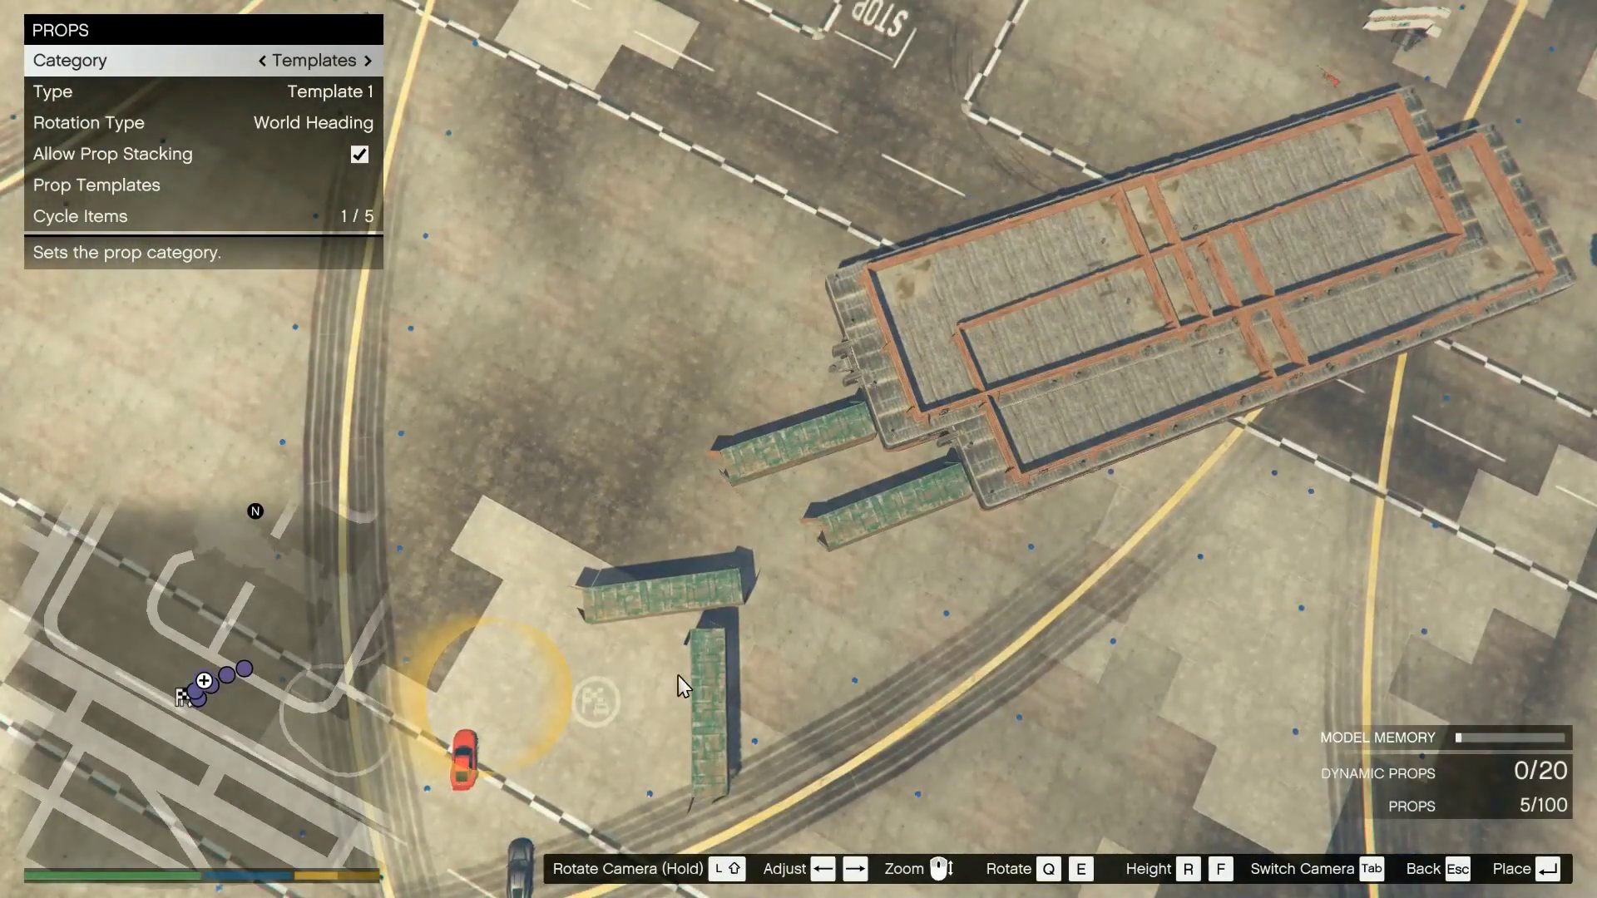
pyautogui.press('w')
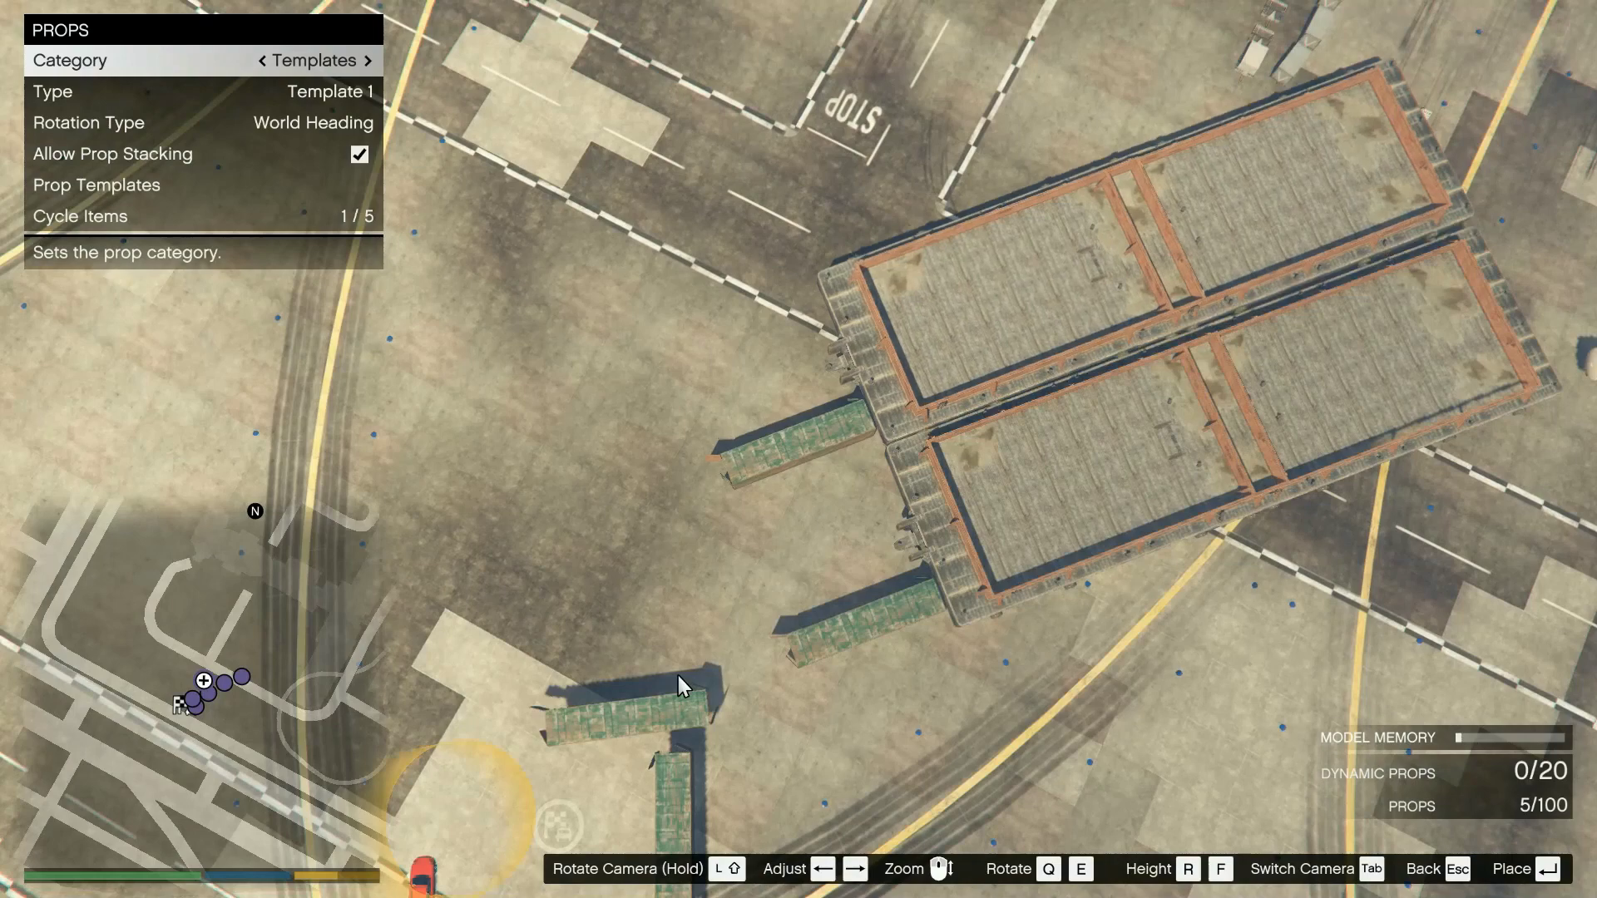
# - Set the rotation type to Roll for tilting Template 1
pyautogui.press('Down')
pyautogui.press('Down')
pyautogui.press('Right')
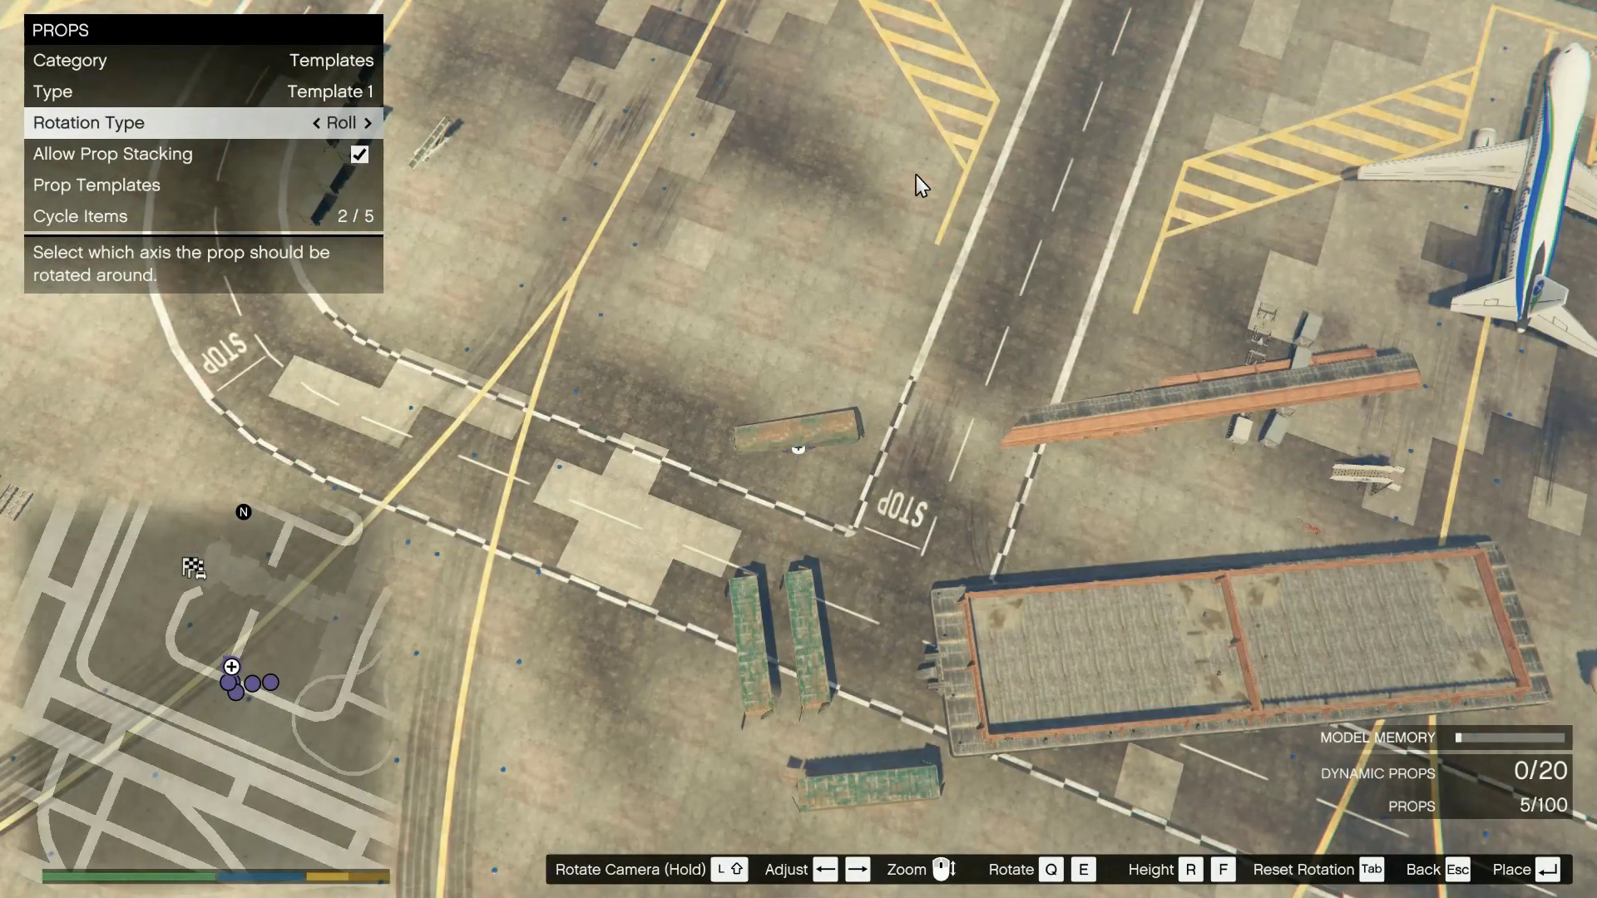
# - Reset the tilted Template 1 by switching the prop category to Dynamic and back to Templates, and check its rotation type
pyautogui.press('Up')
pyautogui.press('Up')
pyautogui.press('Left')
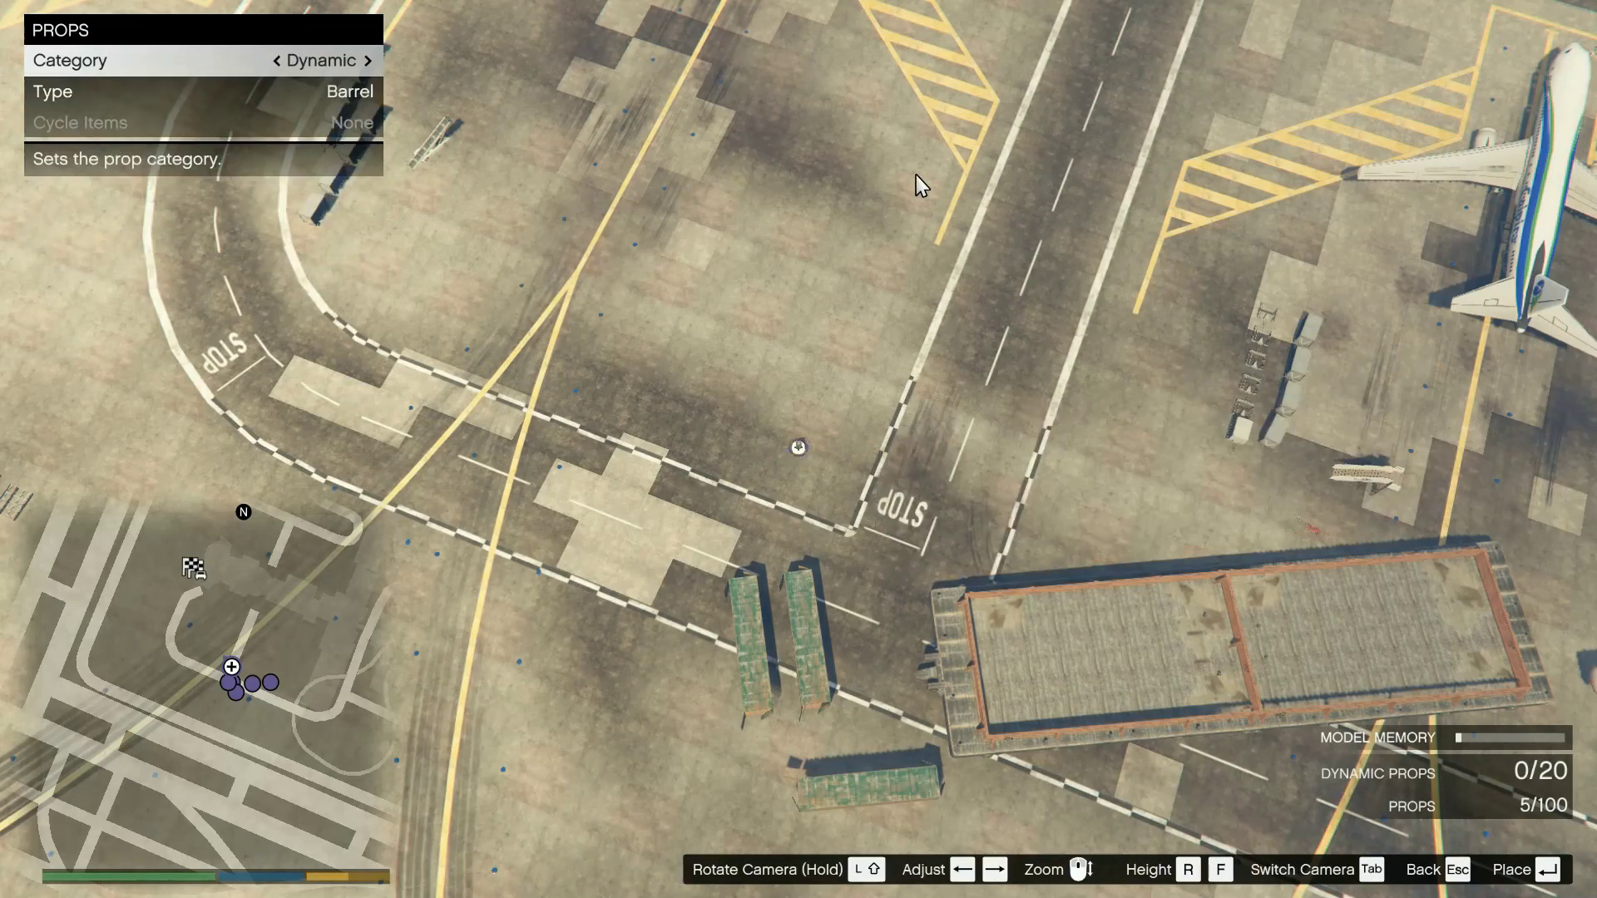
pyautogui.press('Right')
pyautogui.press('Down')
pyautogui.press('Down')
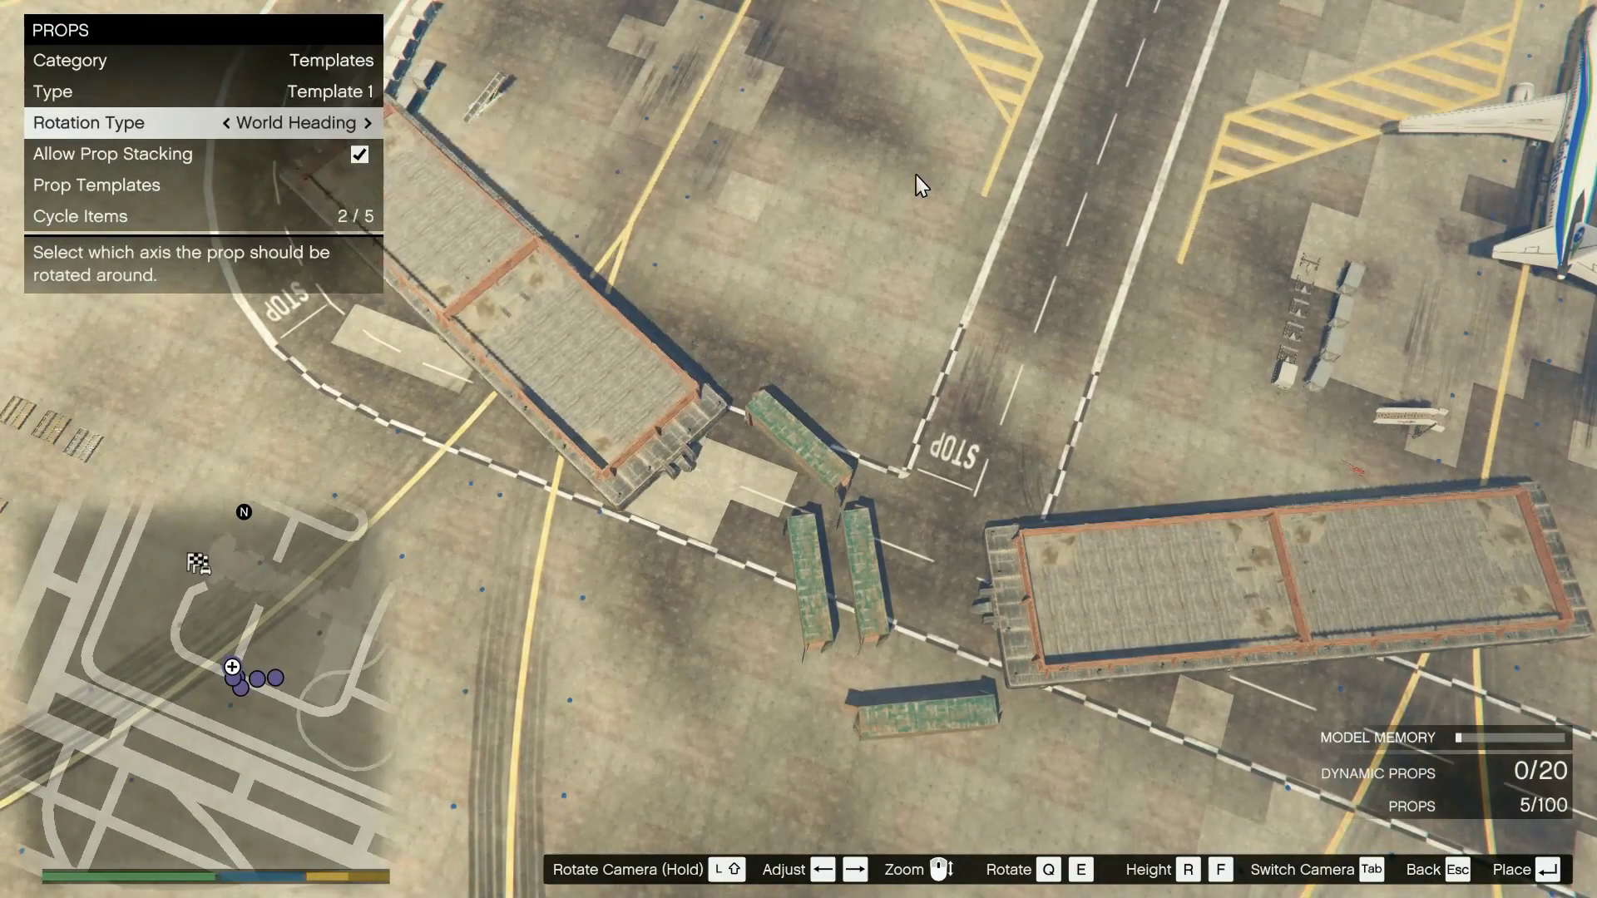
# - Change the rotation type away from World Heading and back, and cycle the category away from Templates and back once more
pyautogui.press('Right')
pyautogui.press('Left')
pyautogui.press('Up')
pyautogui.press('Up')
pyautogui.press('Left')
pyautogui.press('Right')
# - Create a new prop template from the newly placed upright container and the two diagonal floating platforms, and return to the prop settings
pyautogui.press('s')
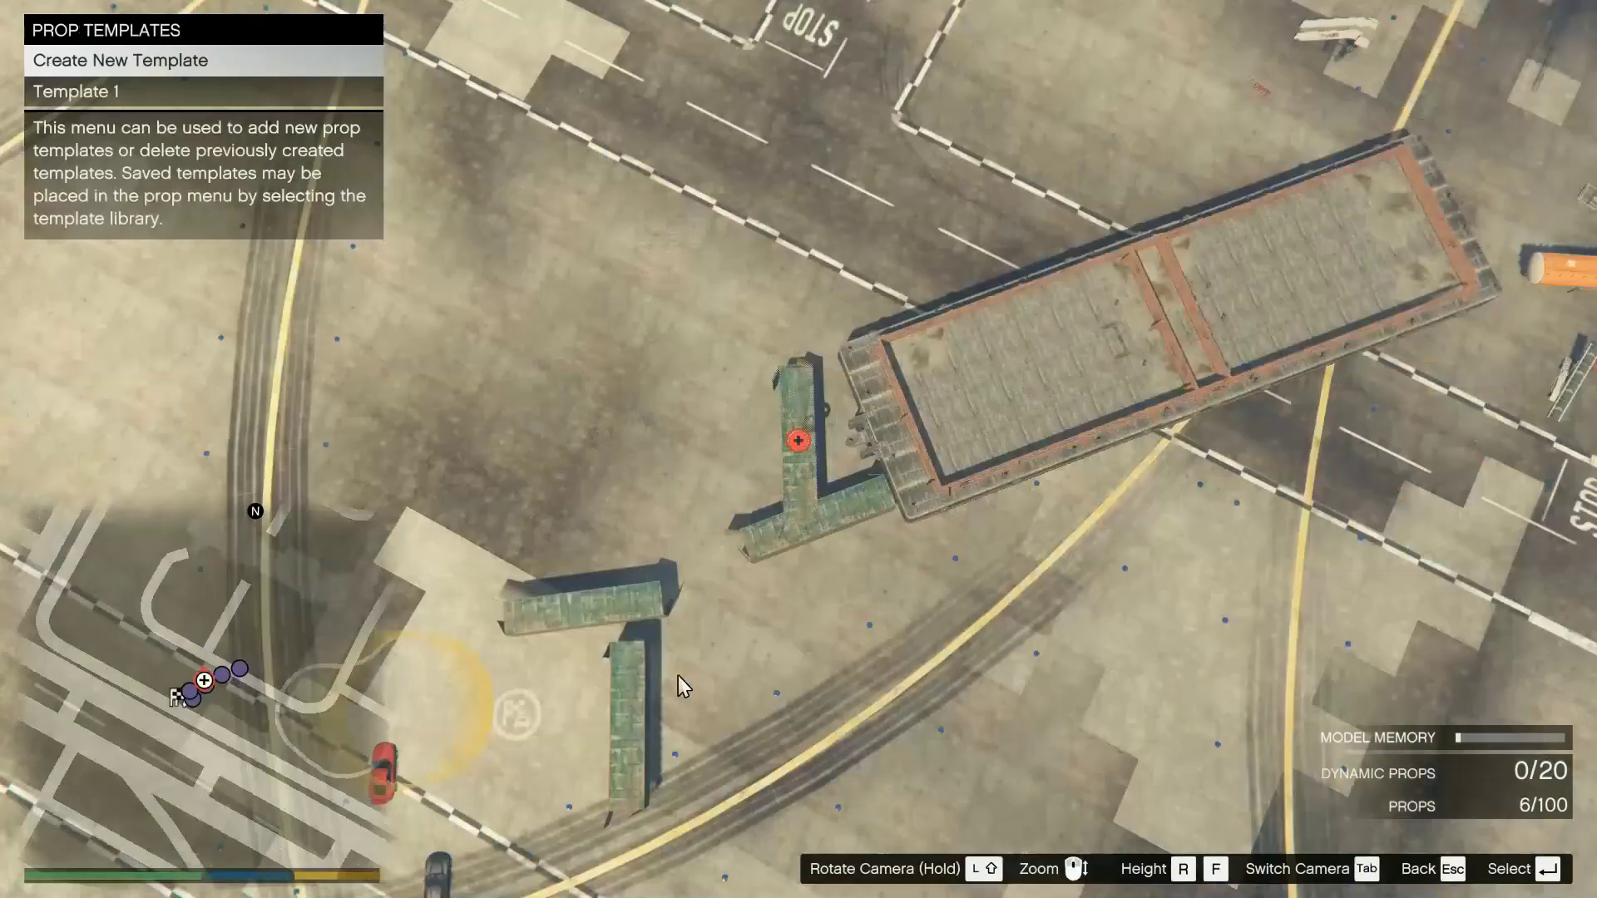
pyautogui.press('Return')
pyautogui.press('Down')
pyautogui.press('Return')
pyautogui.press('Down')
pyautogui.press('Down')
pyautogui.press('Return')
pyautogui.press('Up')
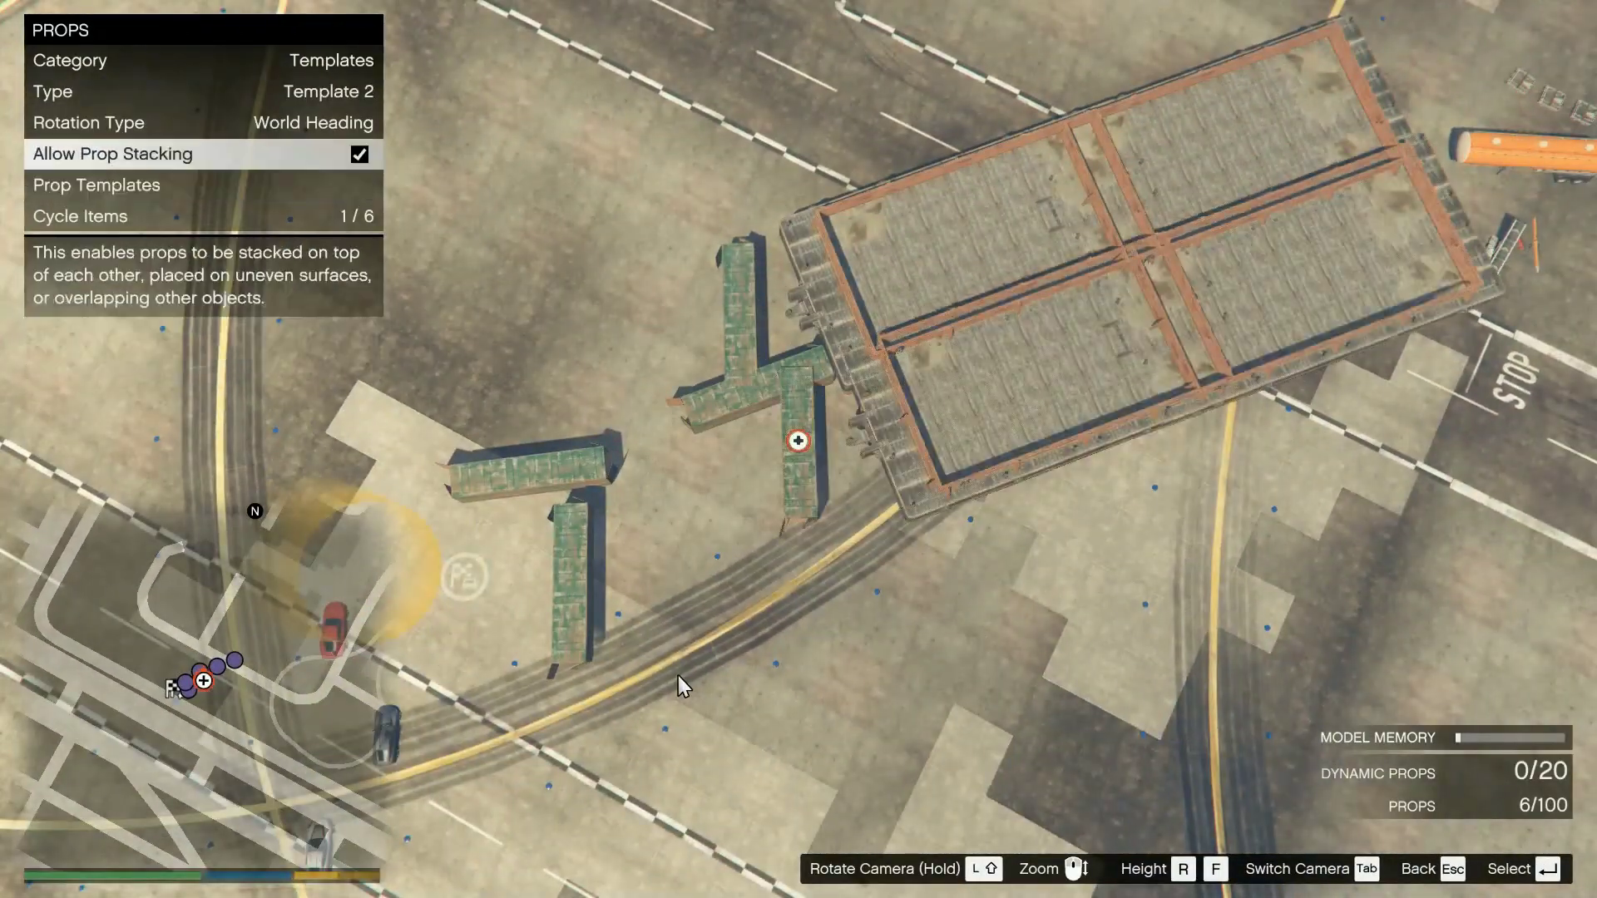
# - Switch the prop category to Dynamic and back to Templates to reset the preview to Template 1
pyautogui.press('Up')
pyautogui.press('a')
pyautogui.press('Up')
pyautogui.press('Up')
pyautogui.press('Down')
pyautogui.press('w')
pyautogui.press('a')
pyautogui.press('s')
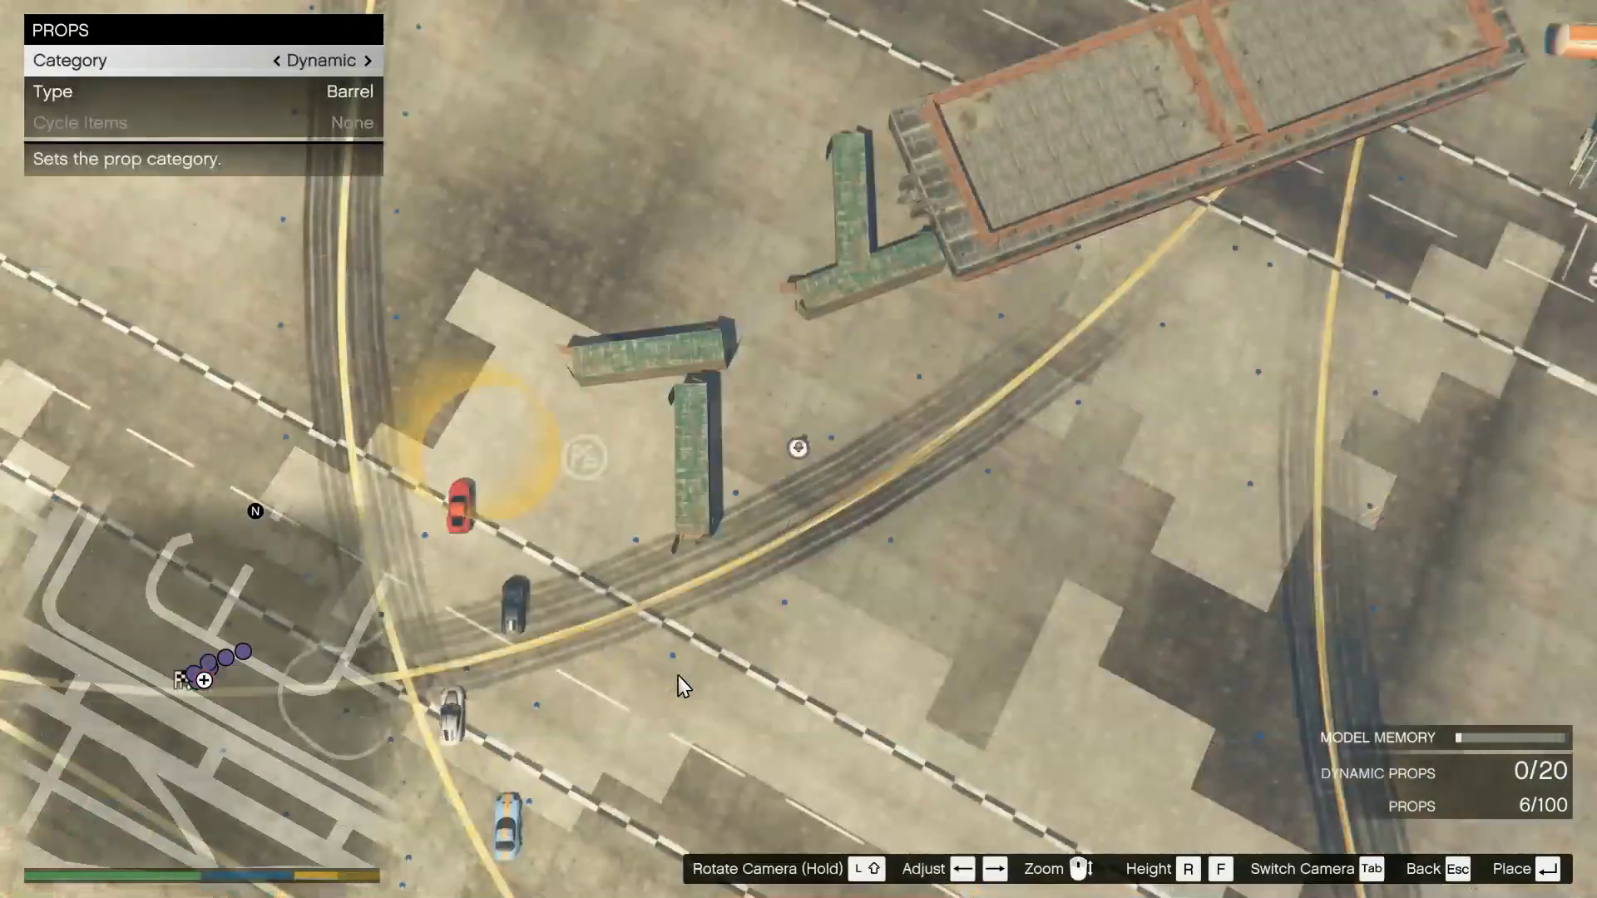
pyautogui.press('Left')
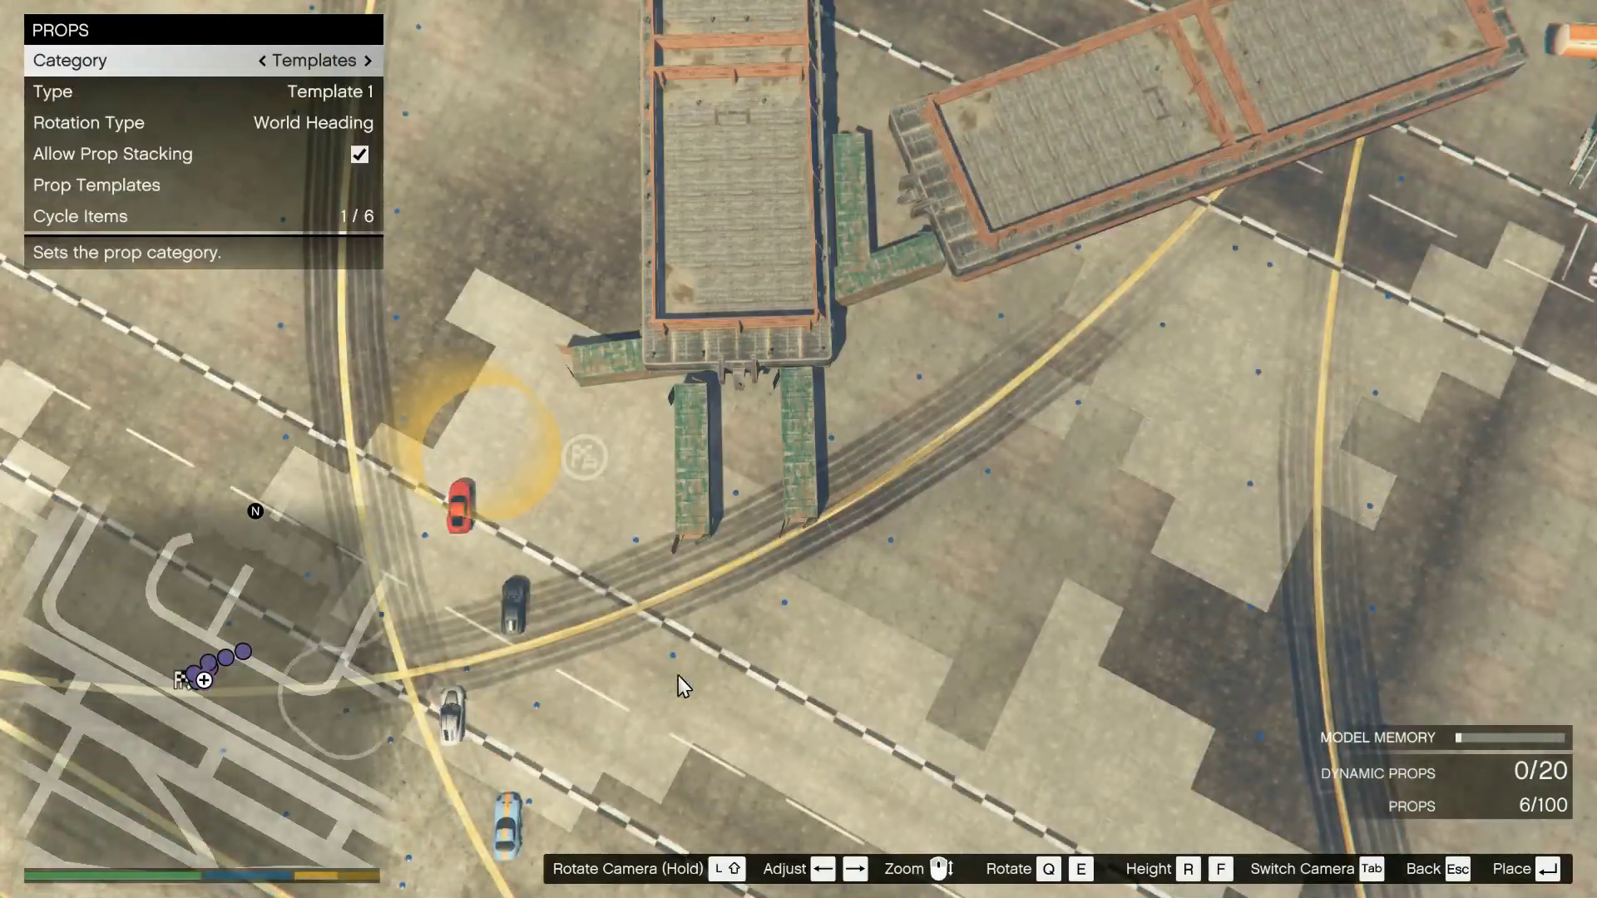
# - Set the type to Template 2, move its preview near the placed props and rotate it to a different heading
pyautogui.press('Down')
pyautogui.press('Right')
pyautogui.press('d')
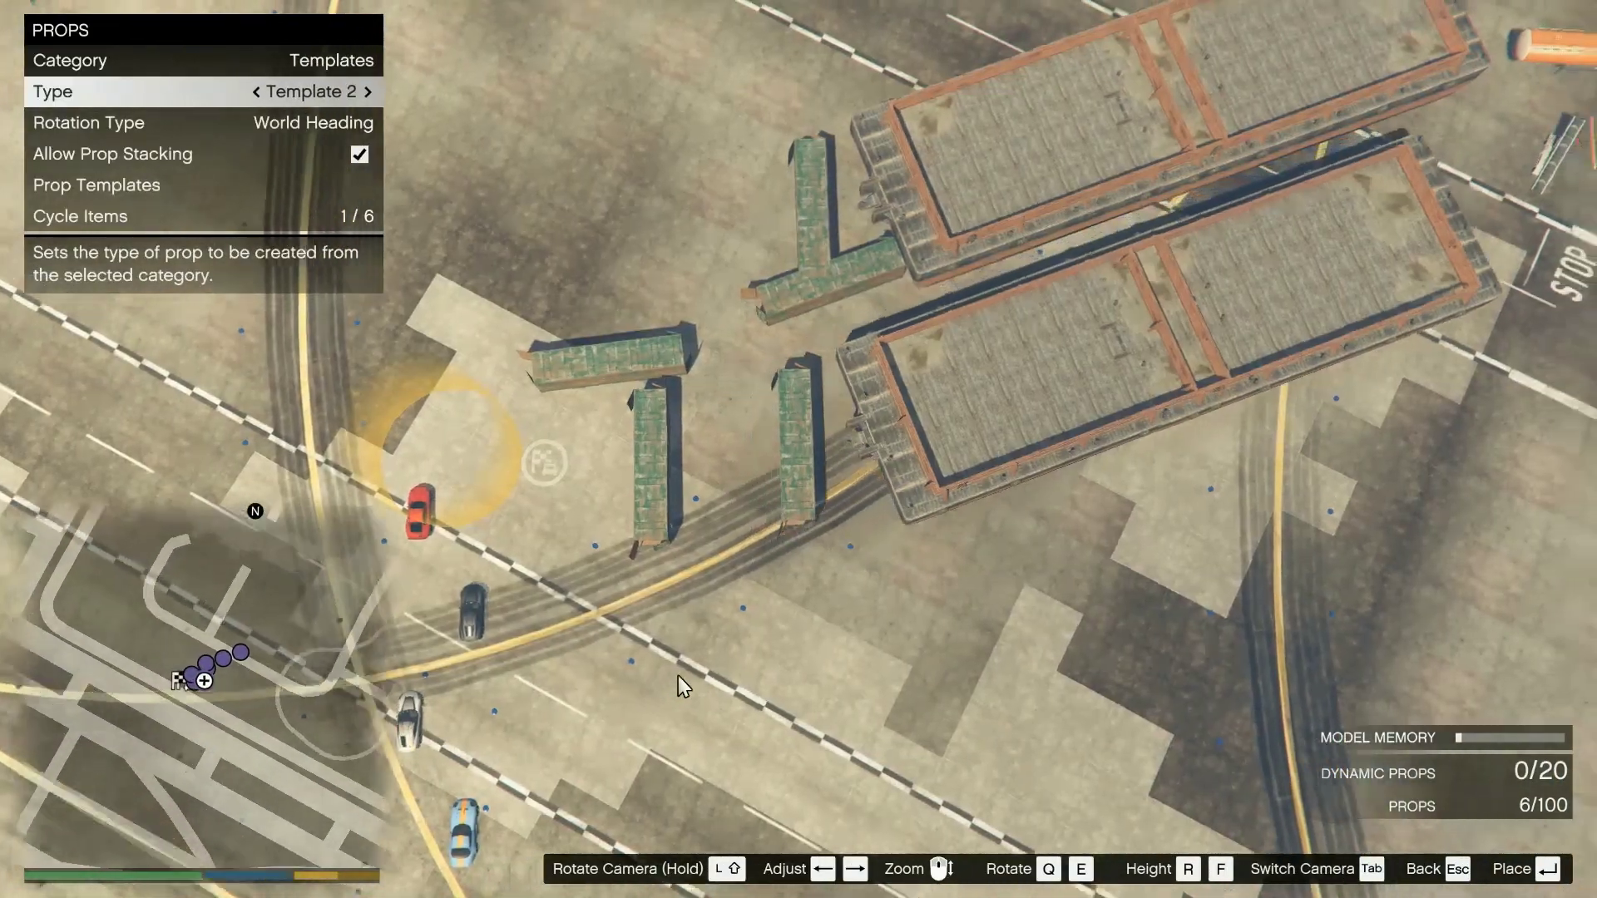
pyautogui.press('w')
pyautogui.press('e')
# - Switch the type to Template 1 and back to Template 2 to reset its rotation, and move the preview over the originals
pyautogui.press('Left')
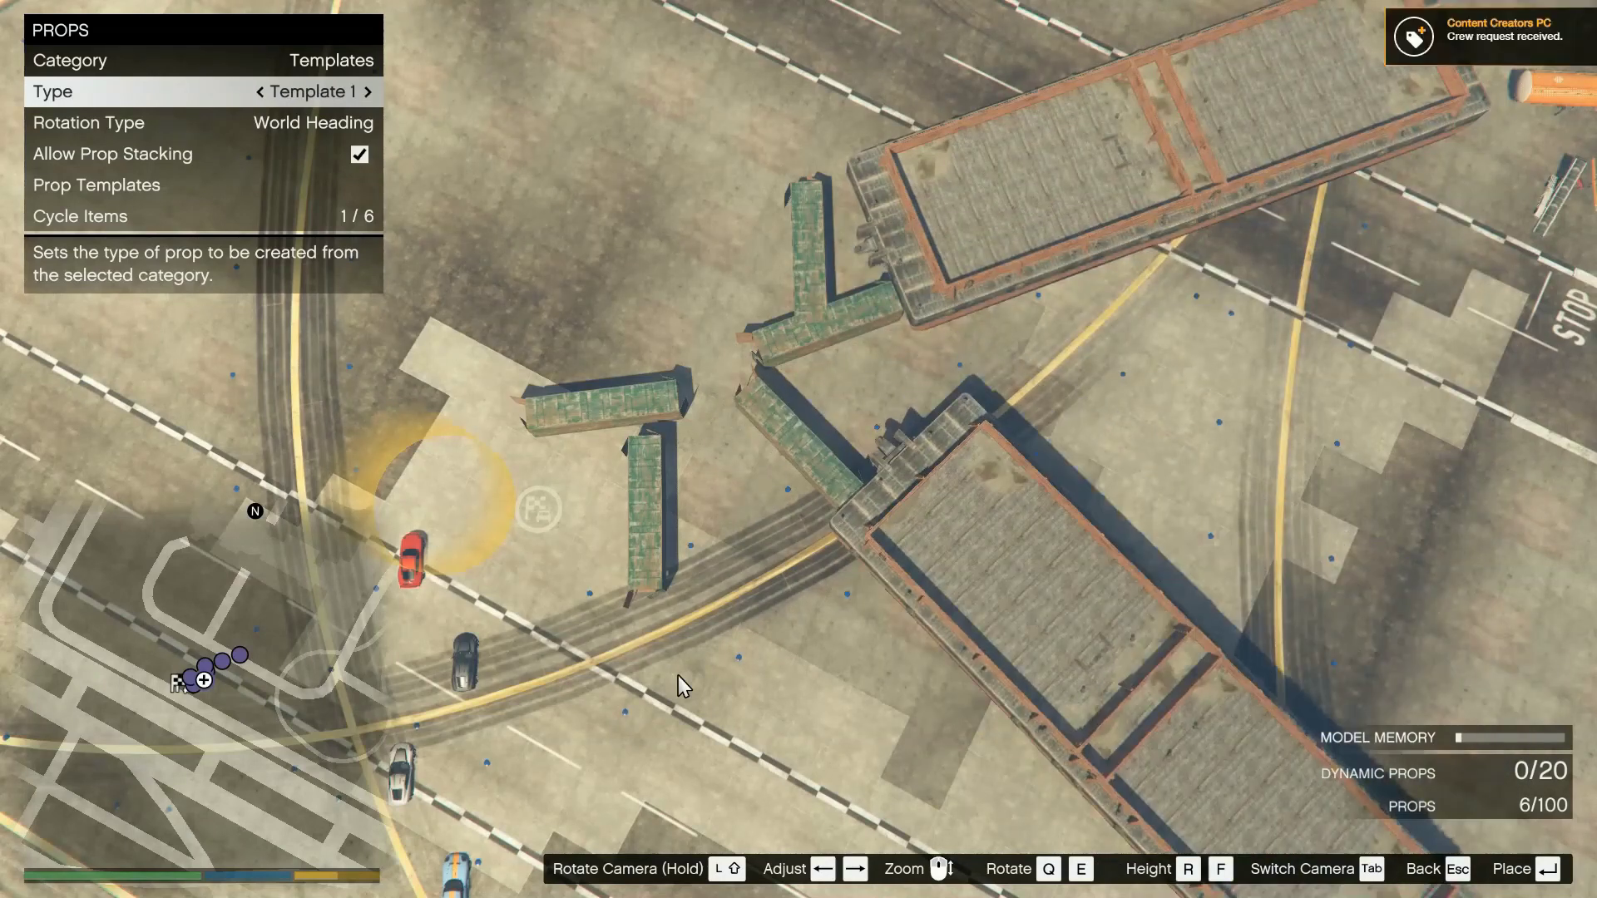
pyautogui.press('Right')
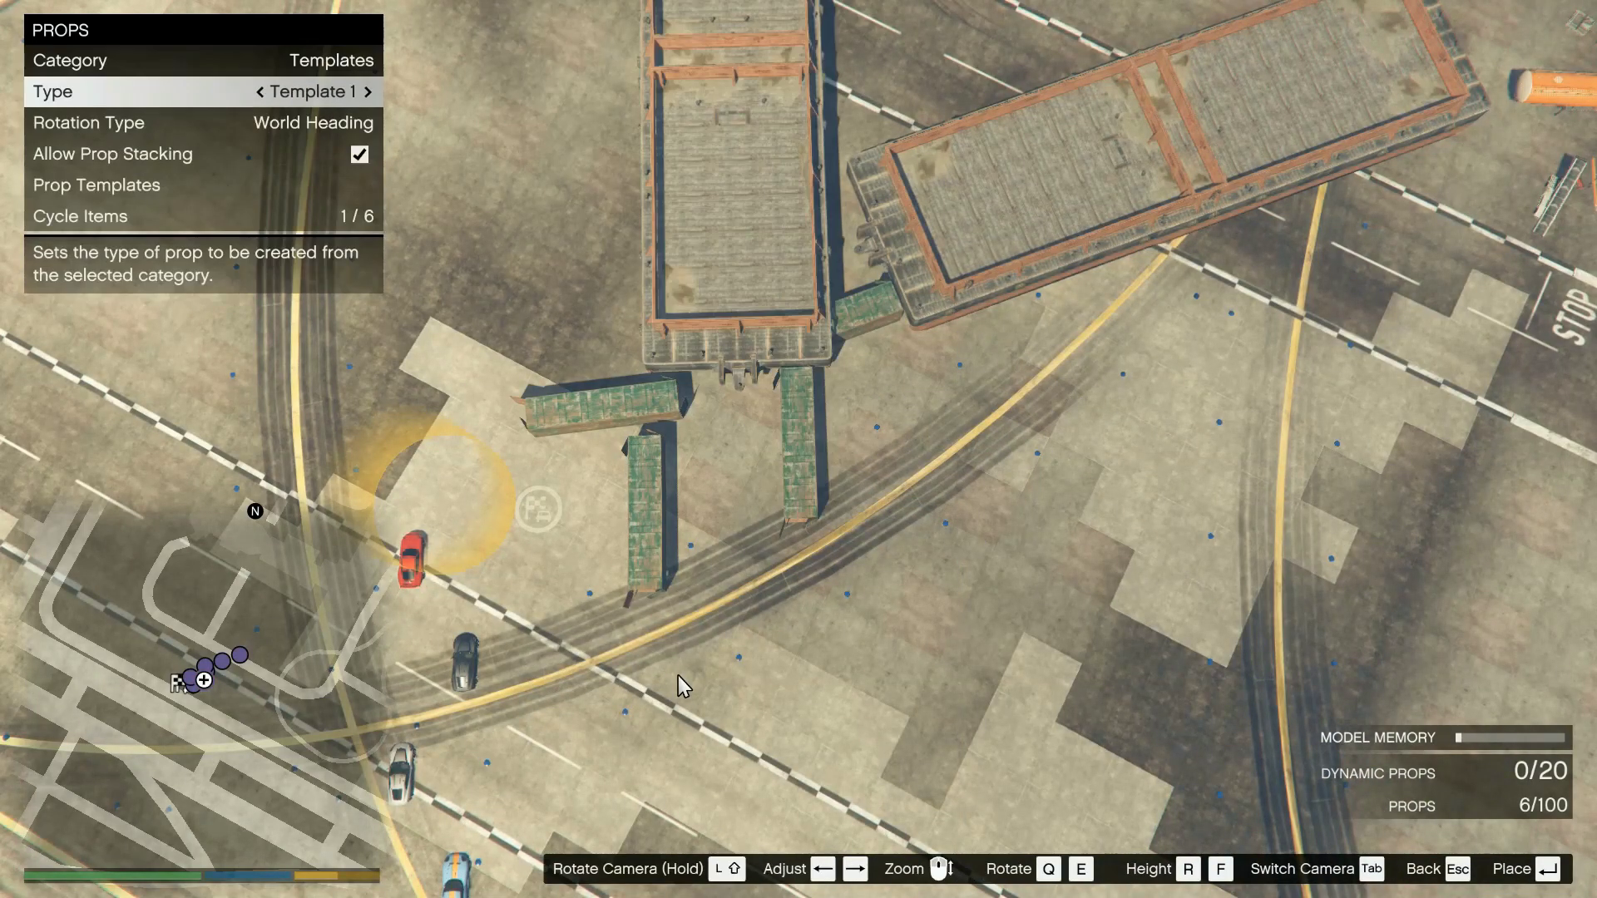
pyautogui.press('w')
pyautogui.press('Down')
pyautogui.press('Up')
pyautogui.press('Right')
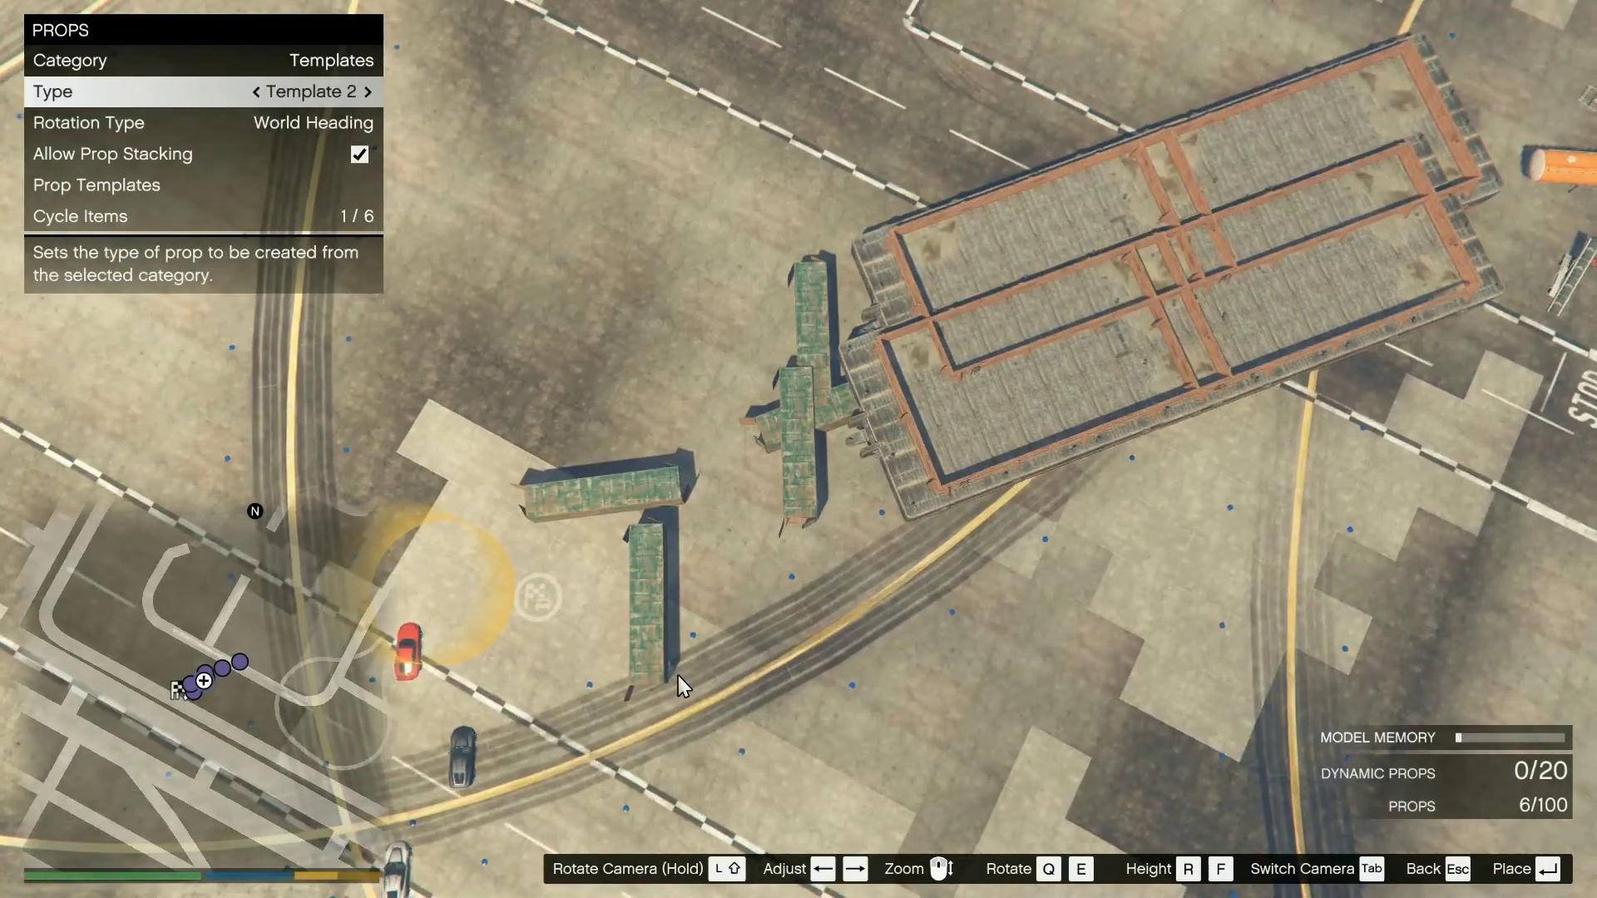
pyautogui.press('a')
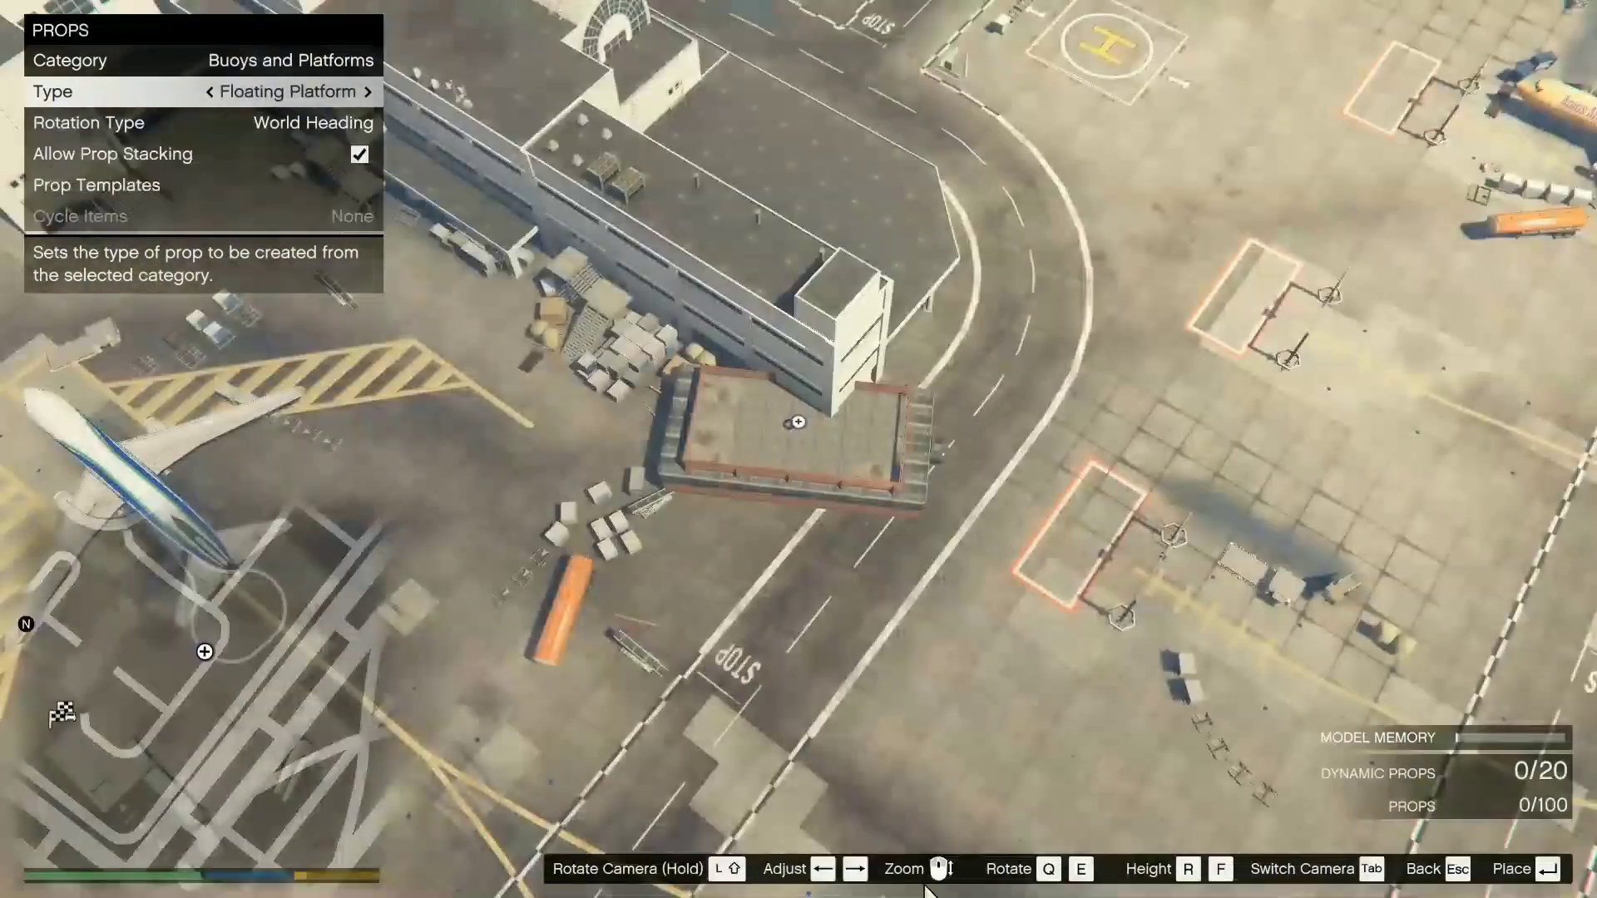
# - Set the rotation type to Pitch and tilt the Floating Platform until it stands on edge like a wall
pyautogui.press('Down')
pyautogui.press('Right')
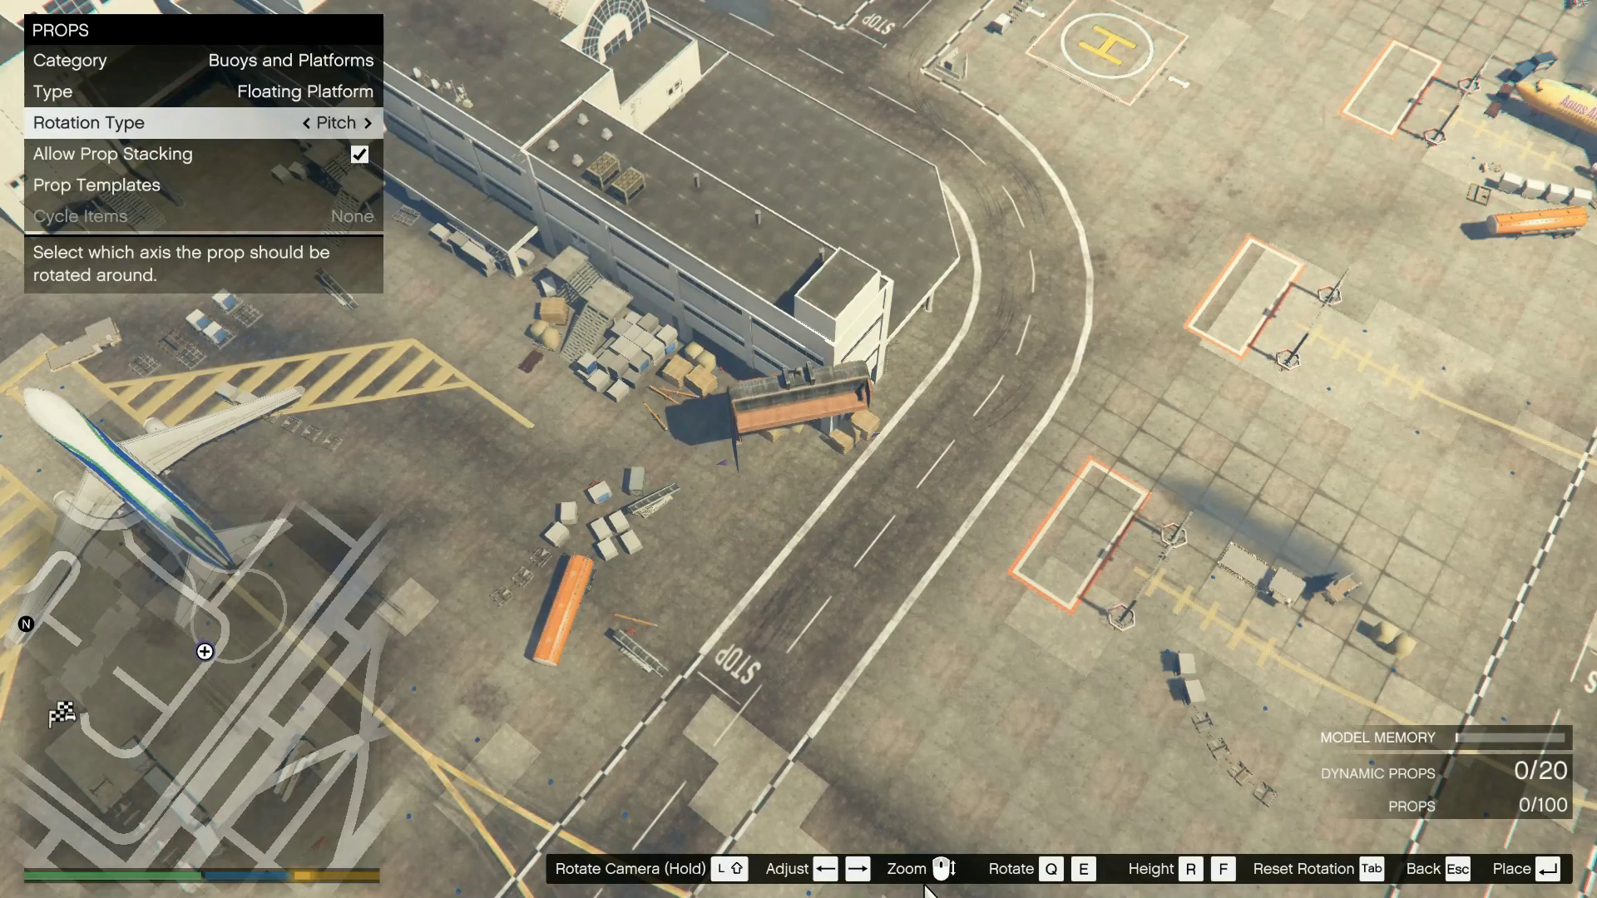
pyautogui.scroll(5, 958, 405)
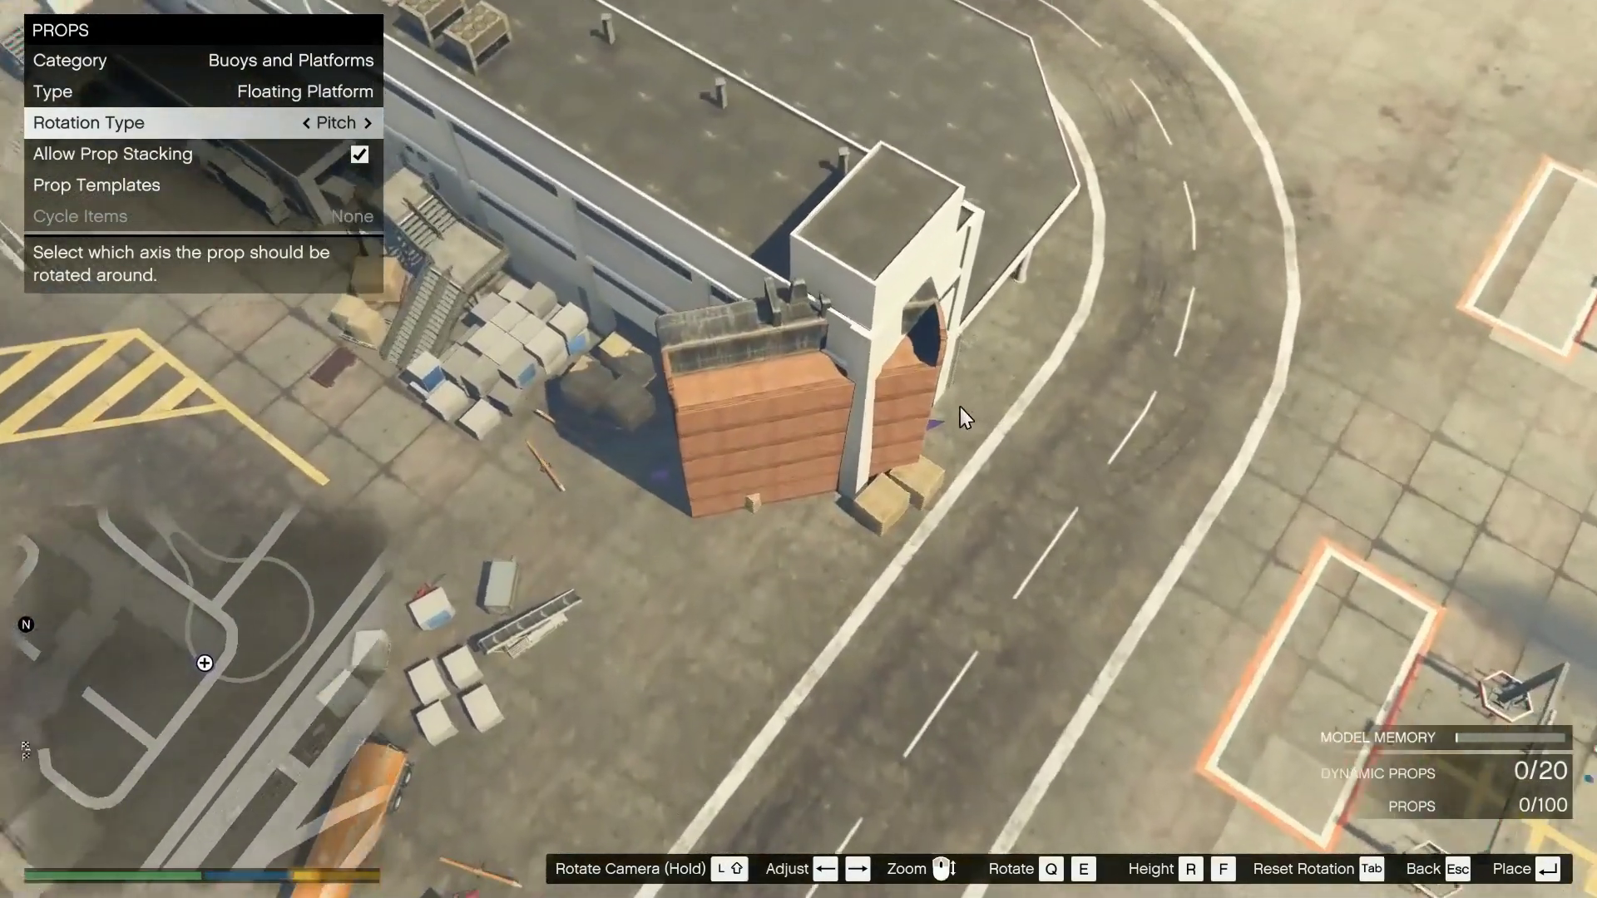
pyautogui.scroll(2, 961, 433)
pyautogui.scroll(5, 946, 473)
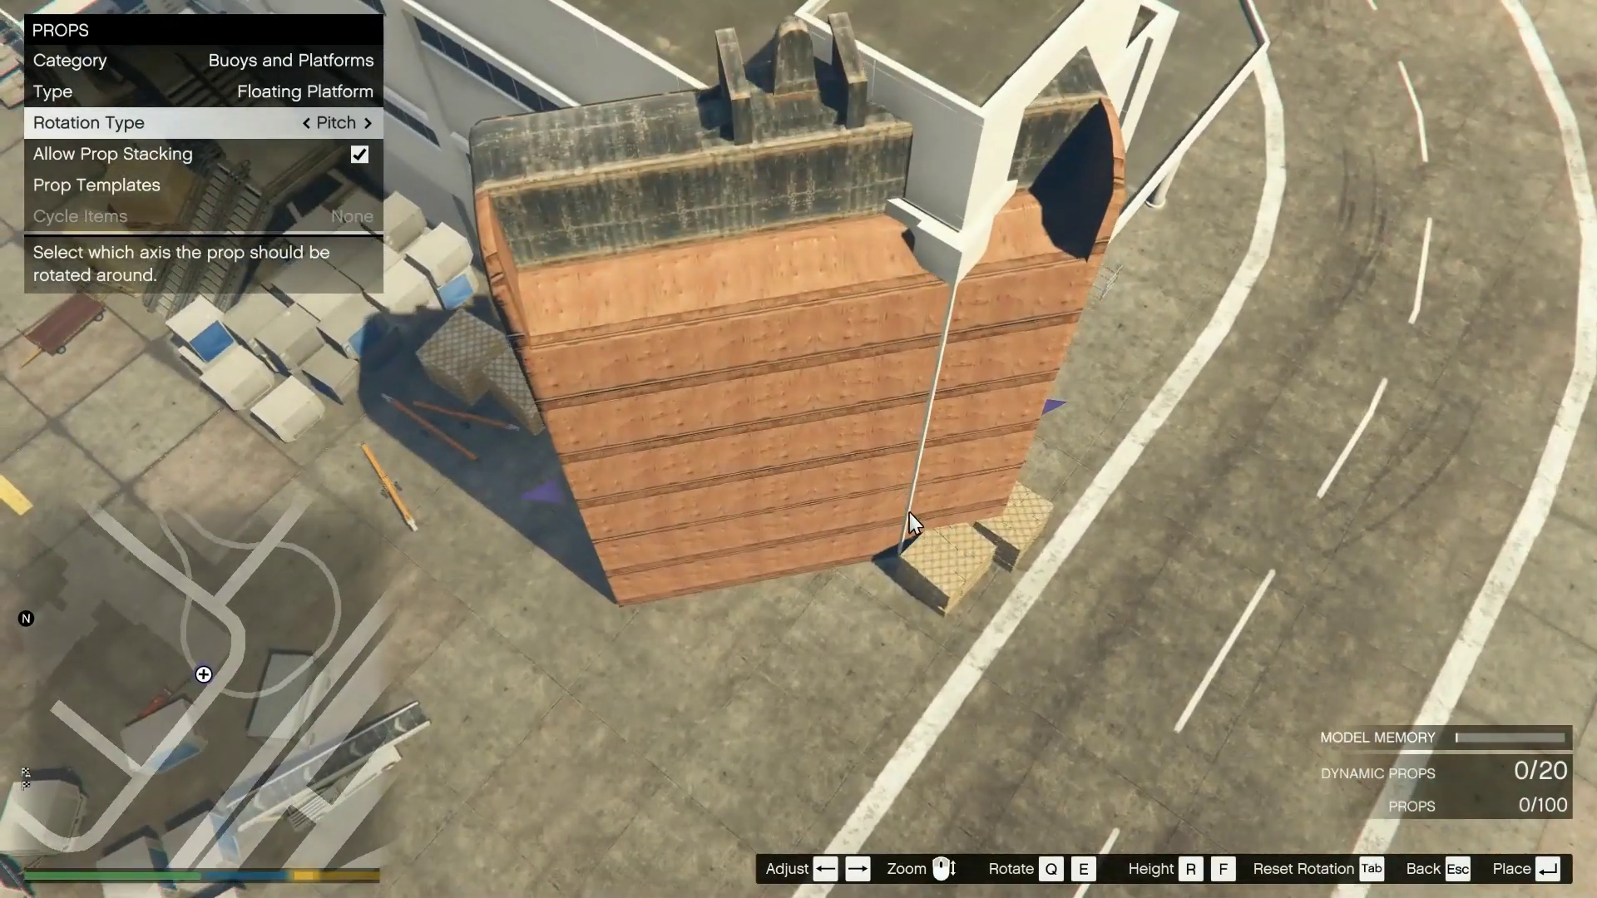
pyautogui.moveTo(909, 513); pyautogui.dragTo(666, 11)
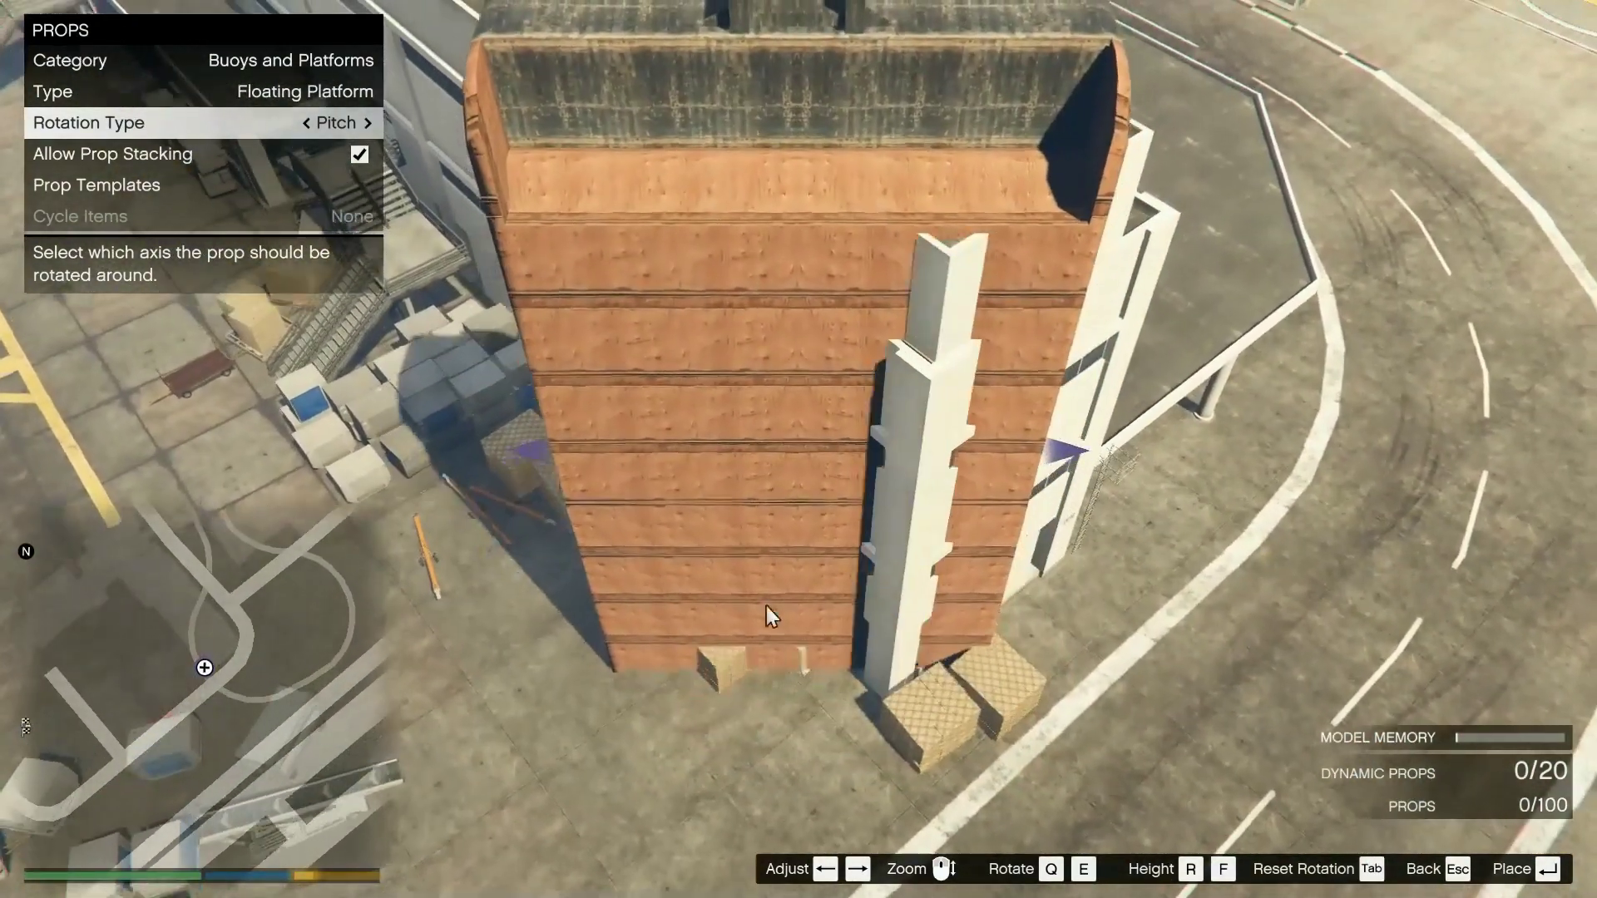
pyautogui.moveTo(766, 607); pyautogui.dragTo(800, 494)
pyautogui.scroll(2, 845, 630)
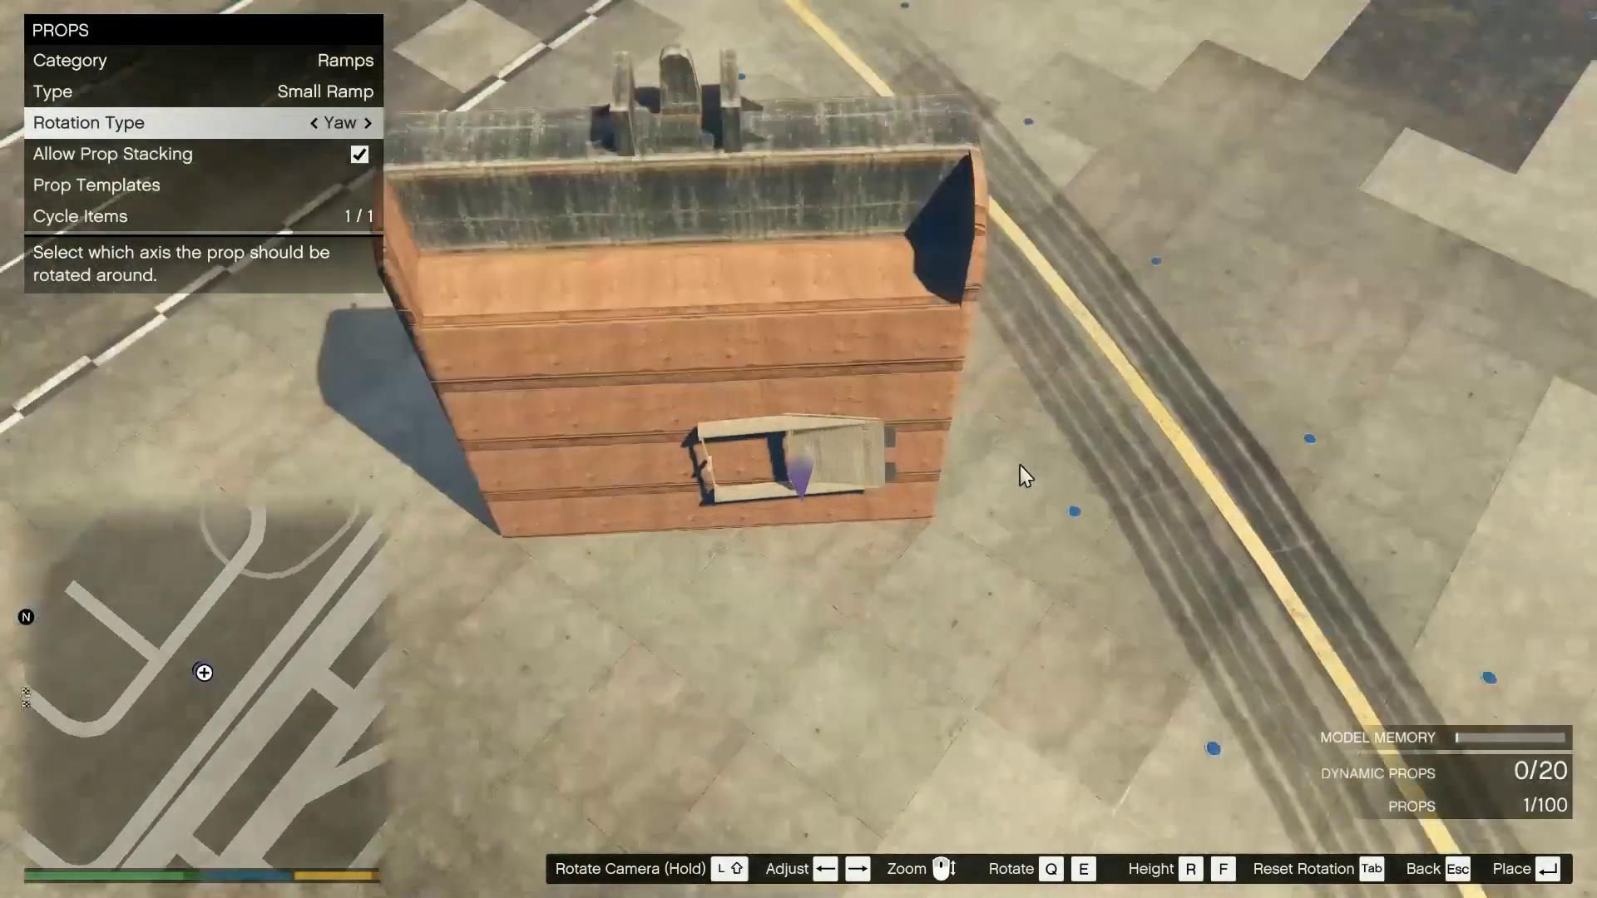
# - Set the Small Ramp's rotation type to World Heading and place the ramp against the lower face of the upright platform
pyautogui.scroll(5, 900, 497)
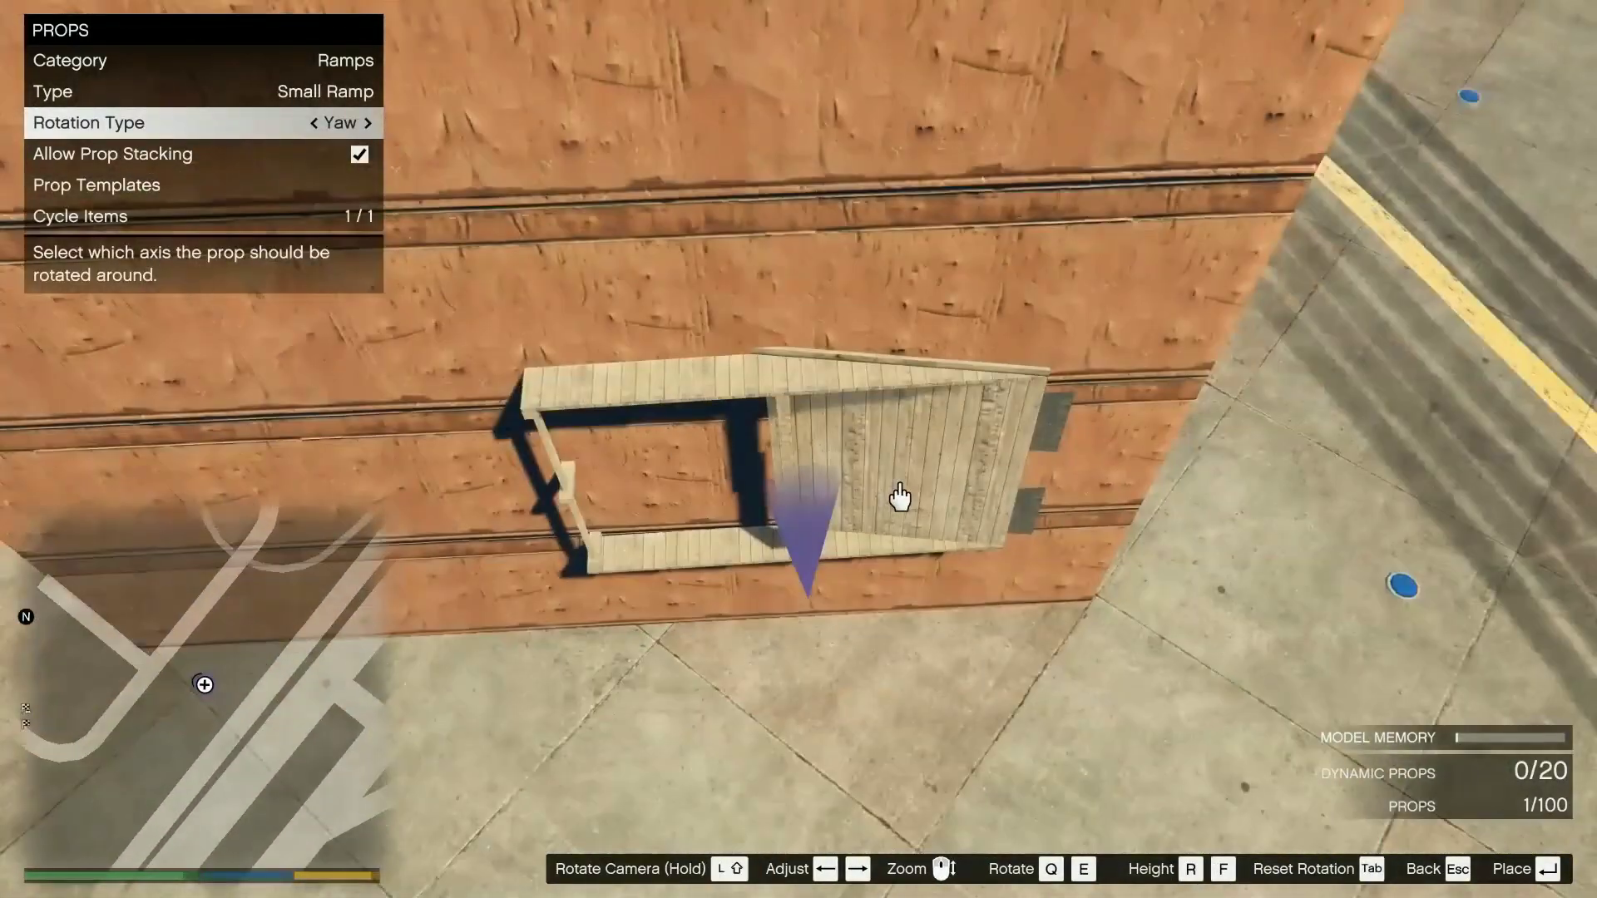
pyautogui.press('w')
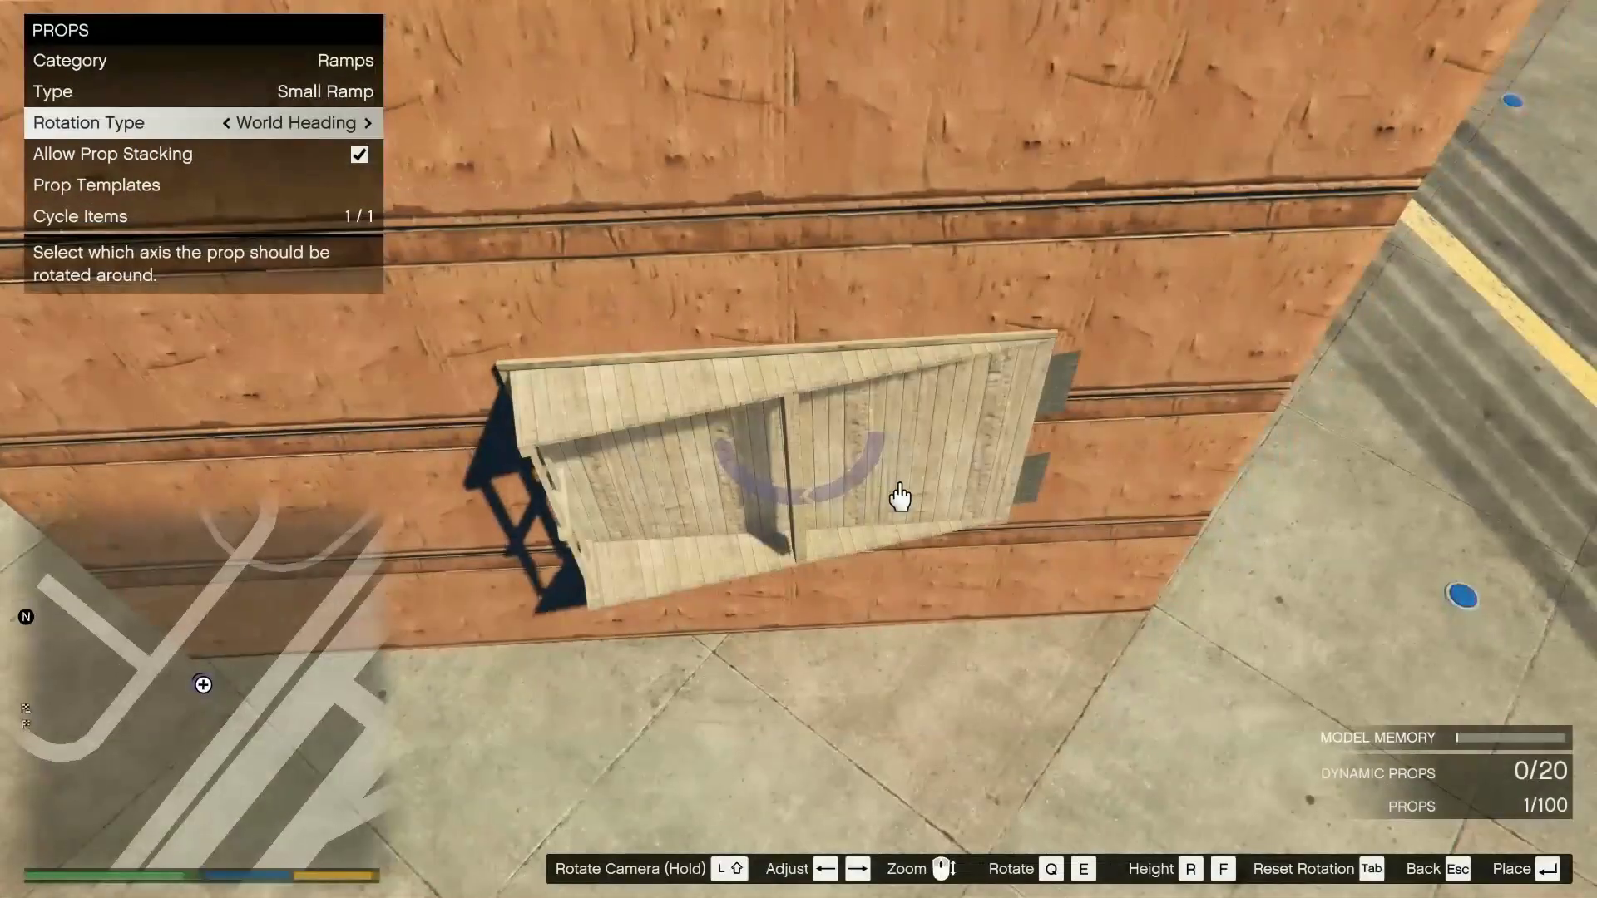
pyautogui.press('a')
pyautogui.press('Return')
# - Place a Large Corrugated Cabin from the Cabins category at a slight angle in front of the small ramp and upright platform
pyautogui.scroll(-5, 900, 498)
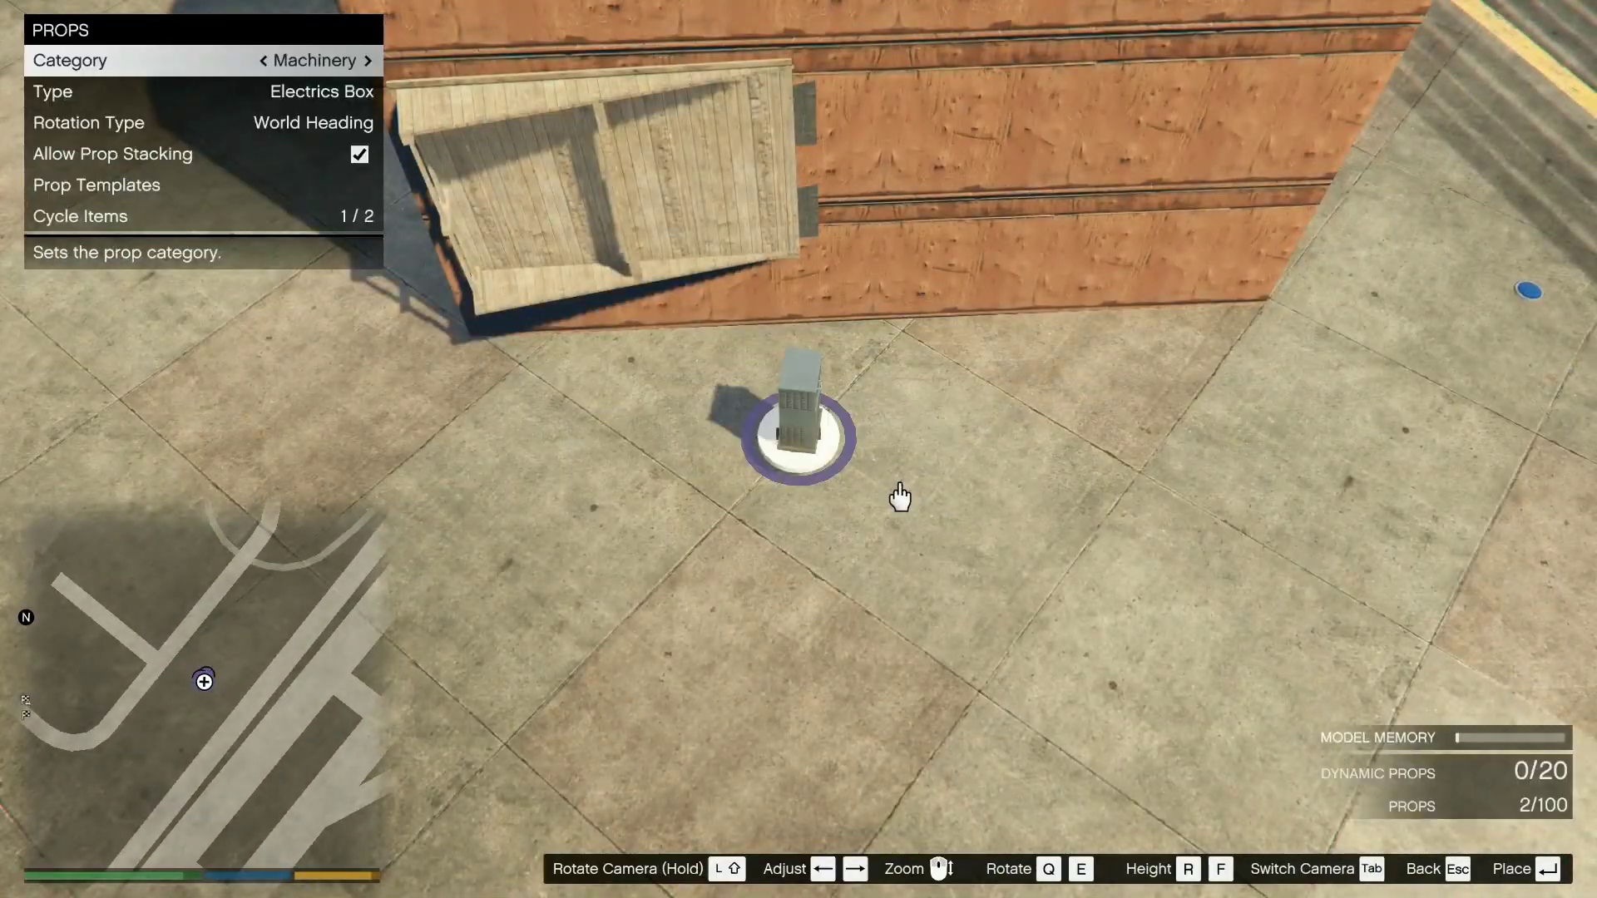
pyautogui.press('Right')
pyautogui.press('Right')
pyautogui.press('Down')
pyautogui.press('Down')
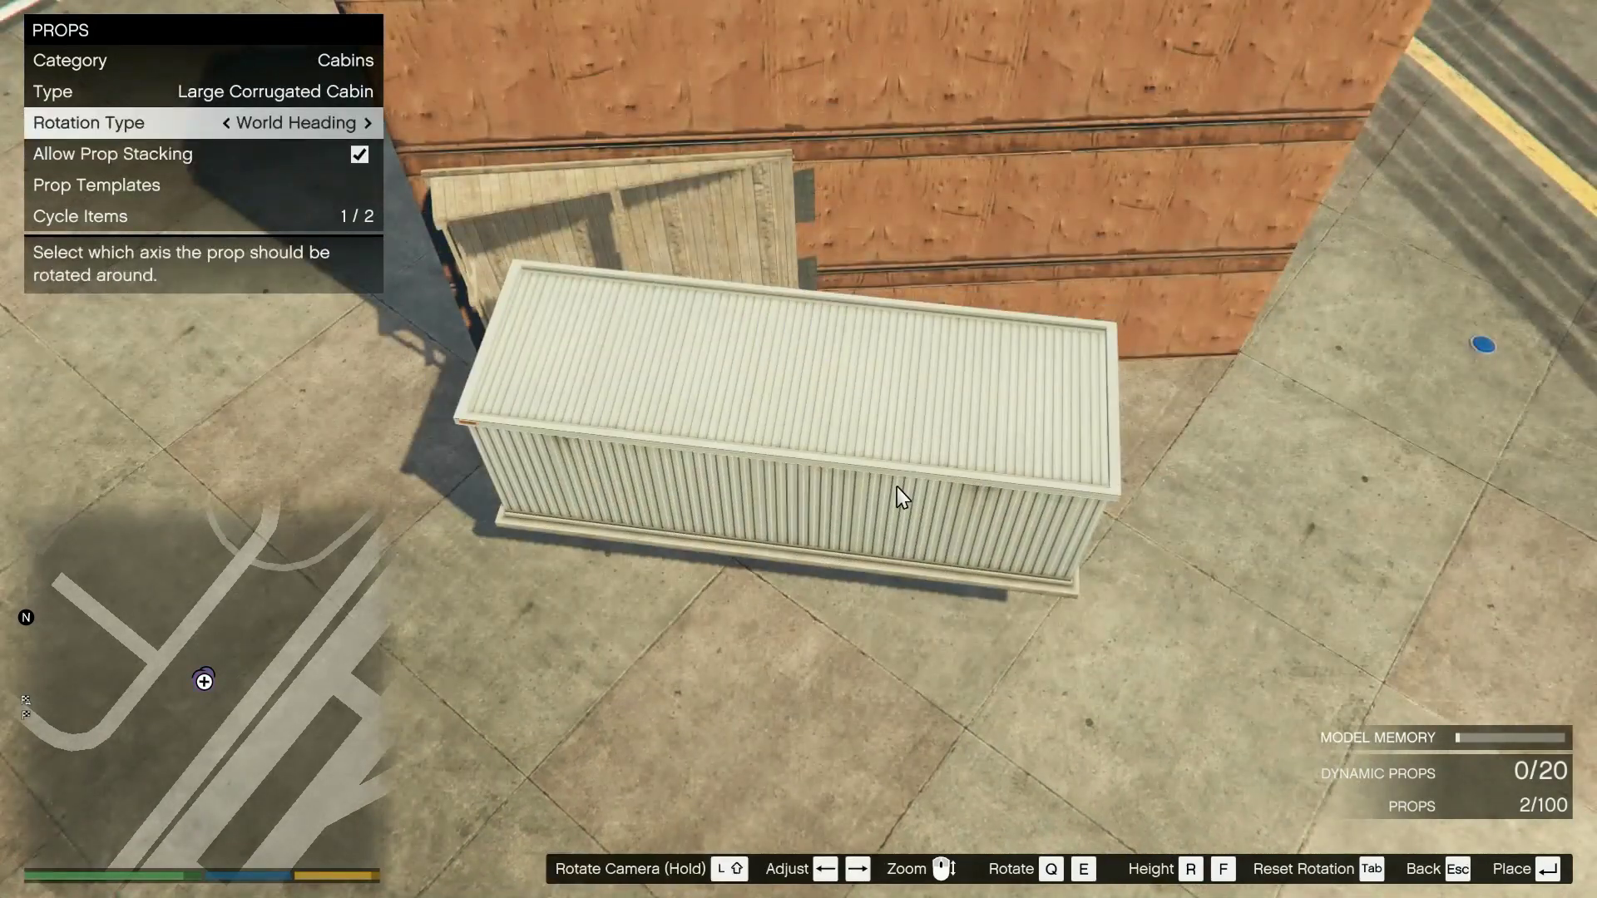
pyautogui.scroll(-5, 902, 498)
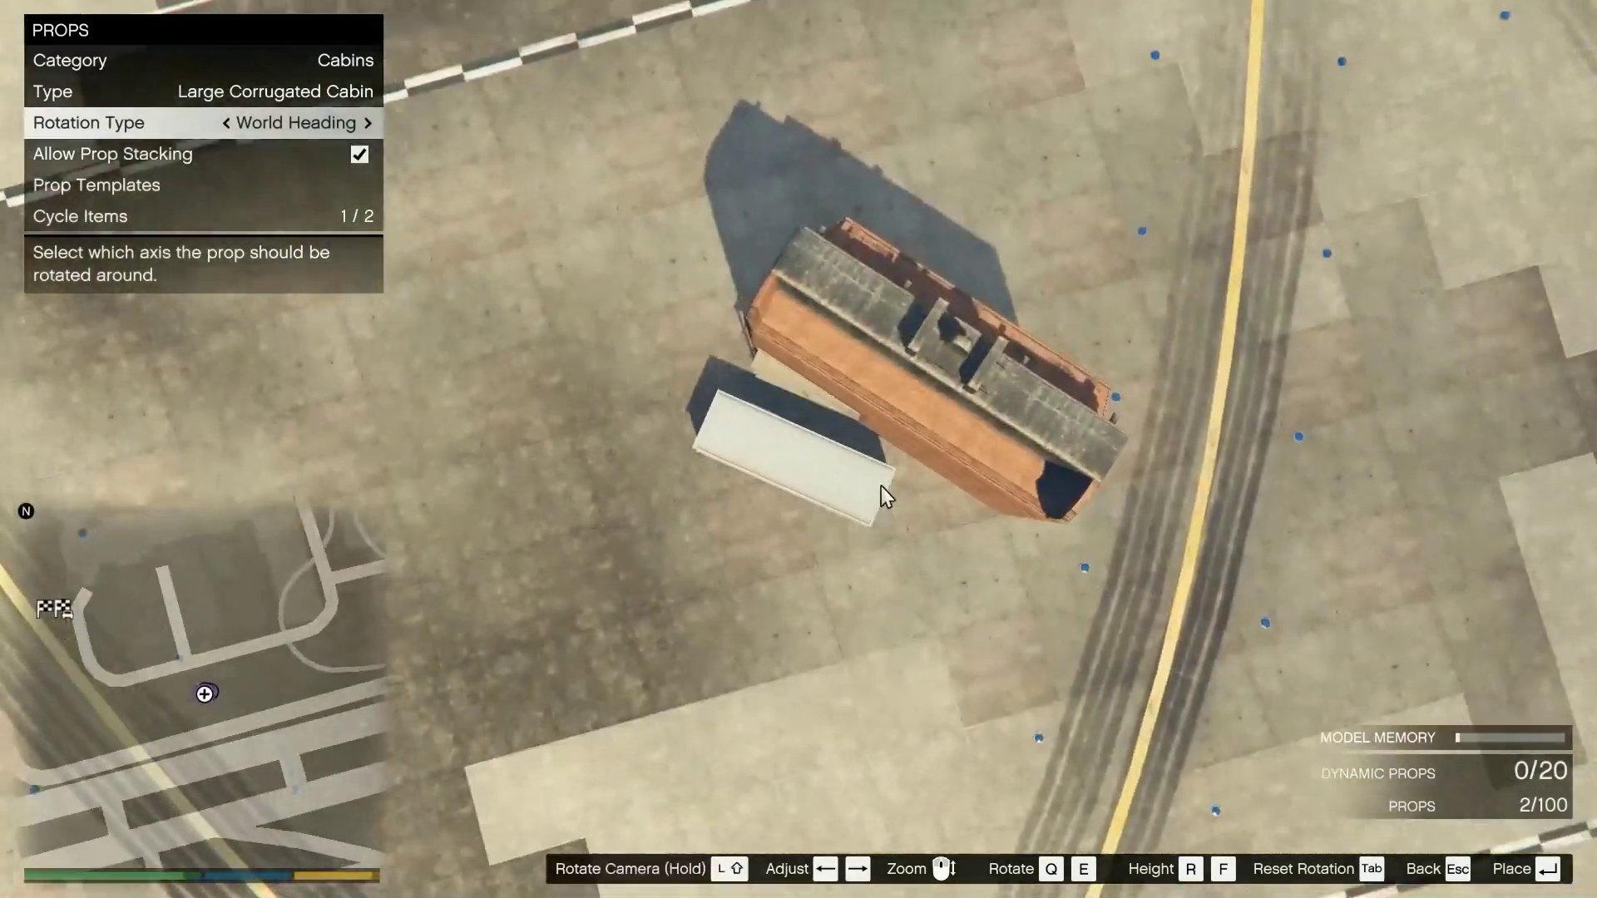
pyautogui.press('shift')
pyautogui.scroll(5, 1123, 385)
pyautogui.scroll(-2, 374, 328)
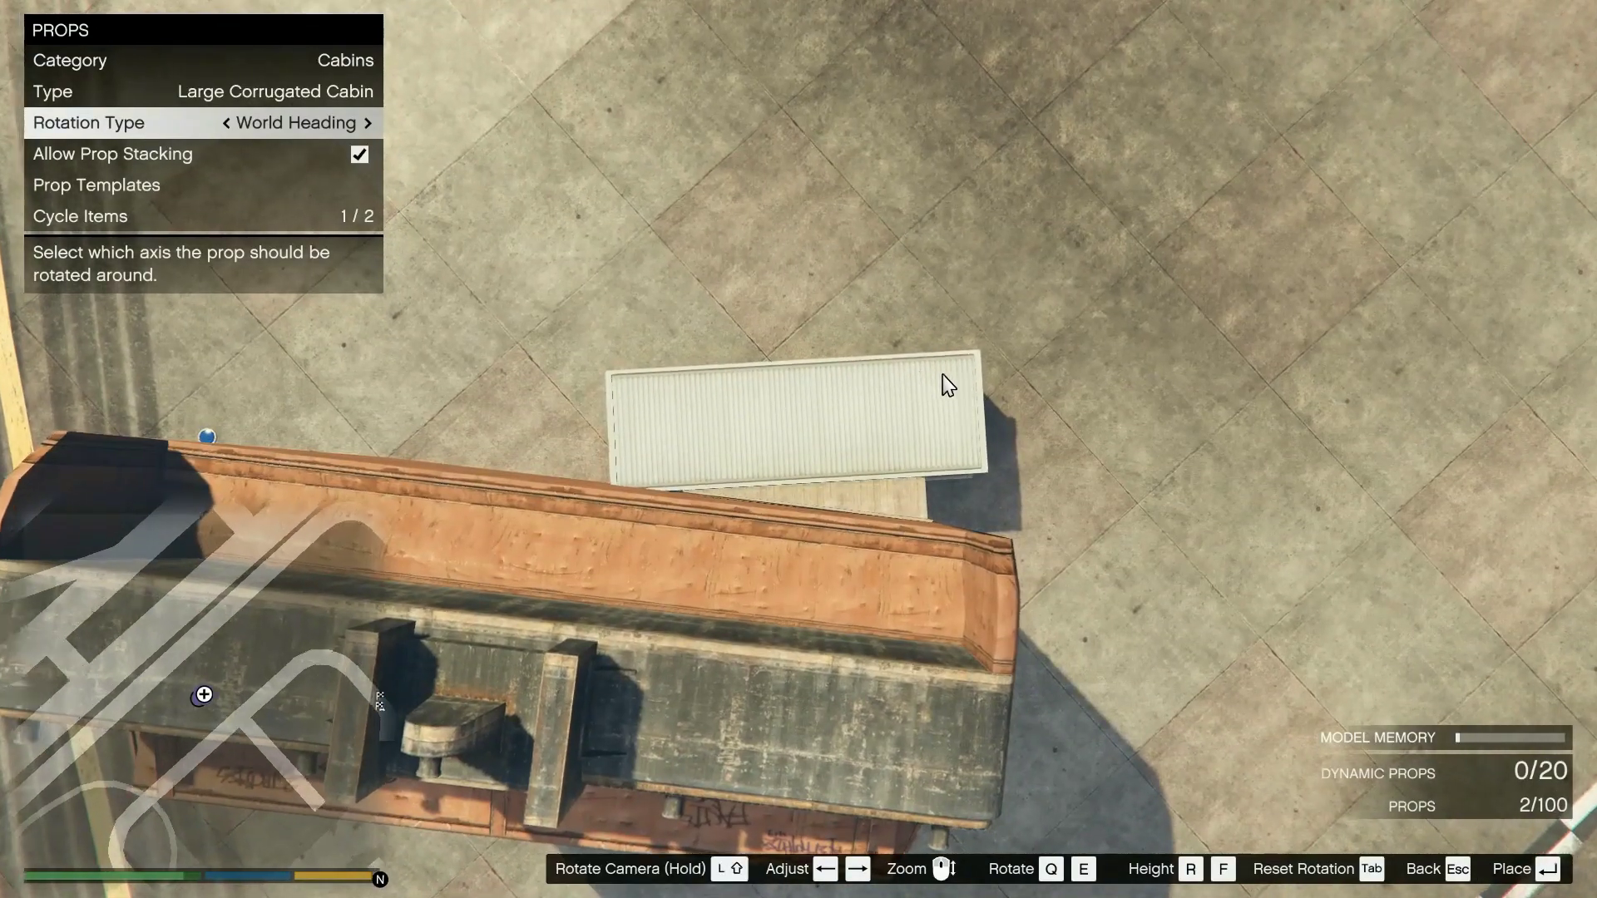
pyautogui.scroll(2, 948, 384)
pyautogui.scroll(-4, 944, 383)
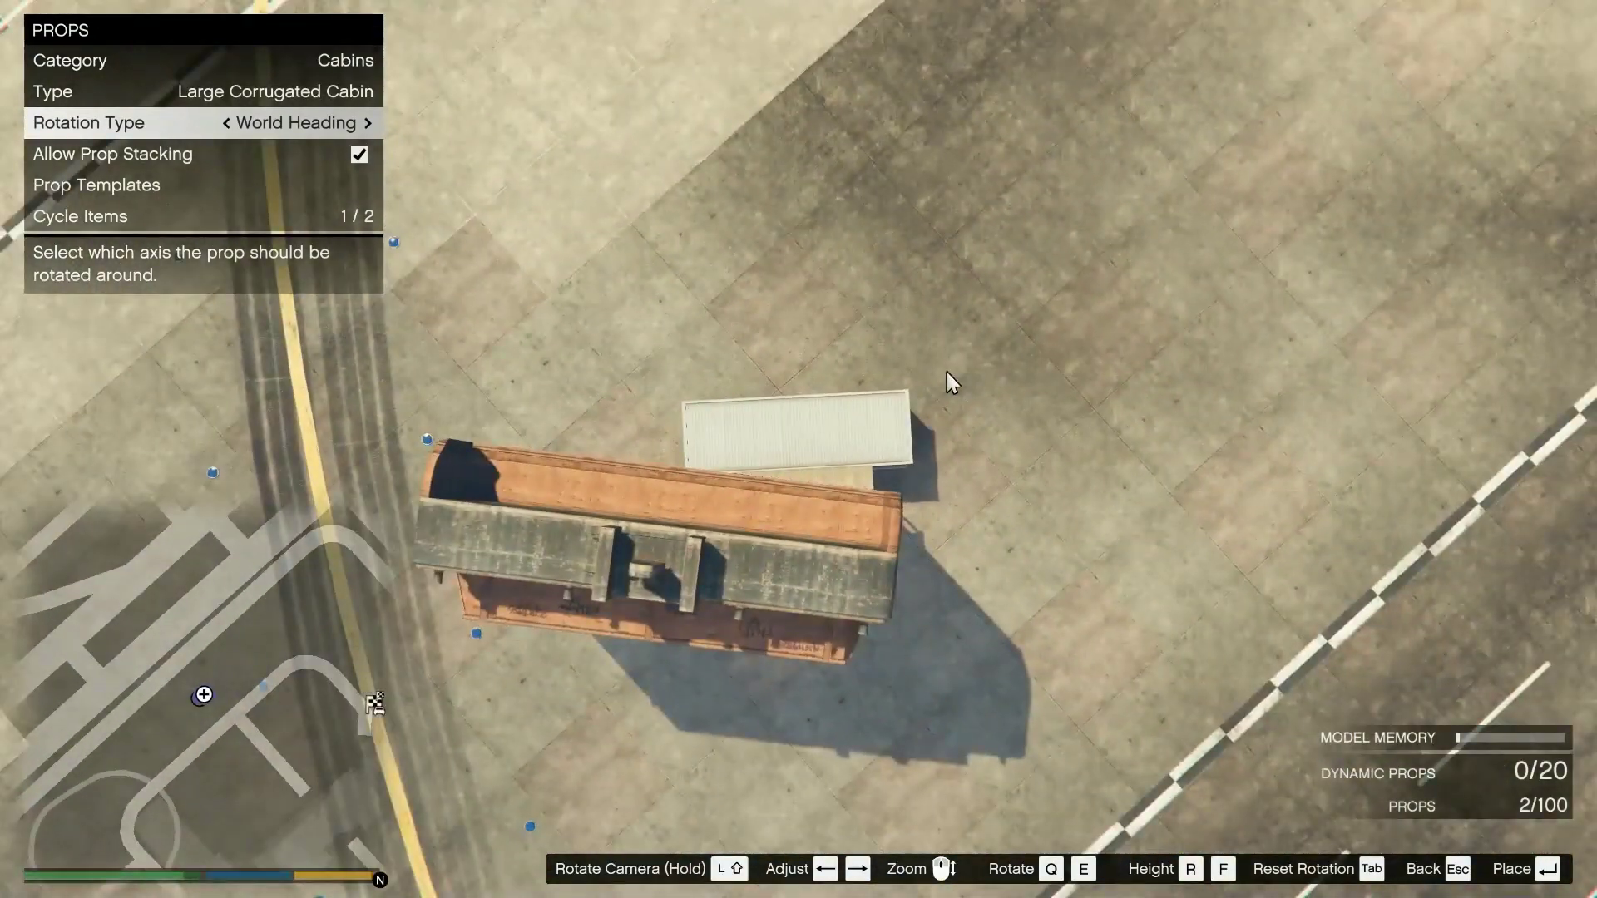
pyautogui.press('Return')
# - Create a new prop template from the upright floating platform, the small ramp and the corrugated cabin, and load it for placement
pyautogui.press('Escape')
pyautogui.scroll(2, 957, 350)
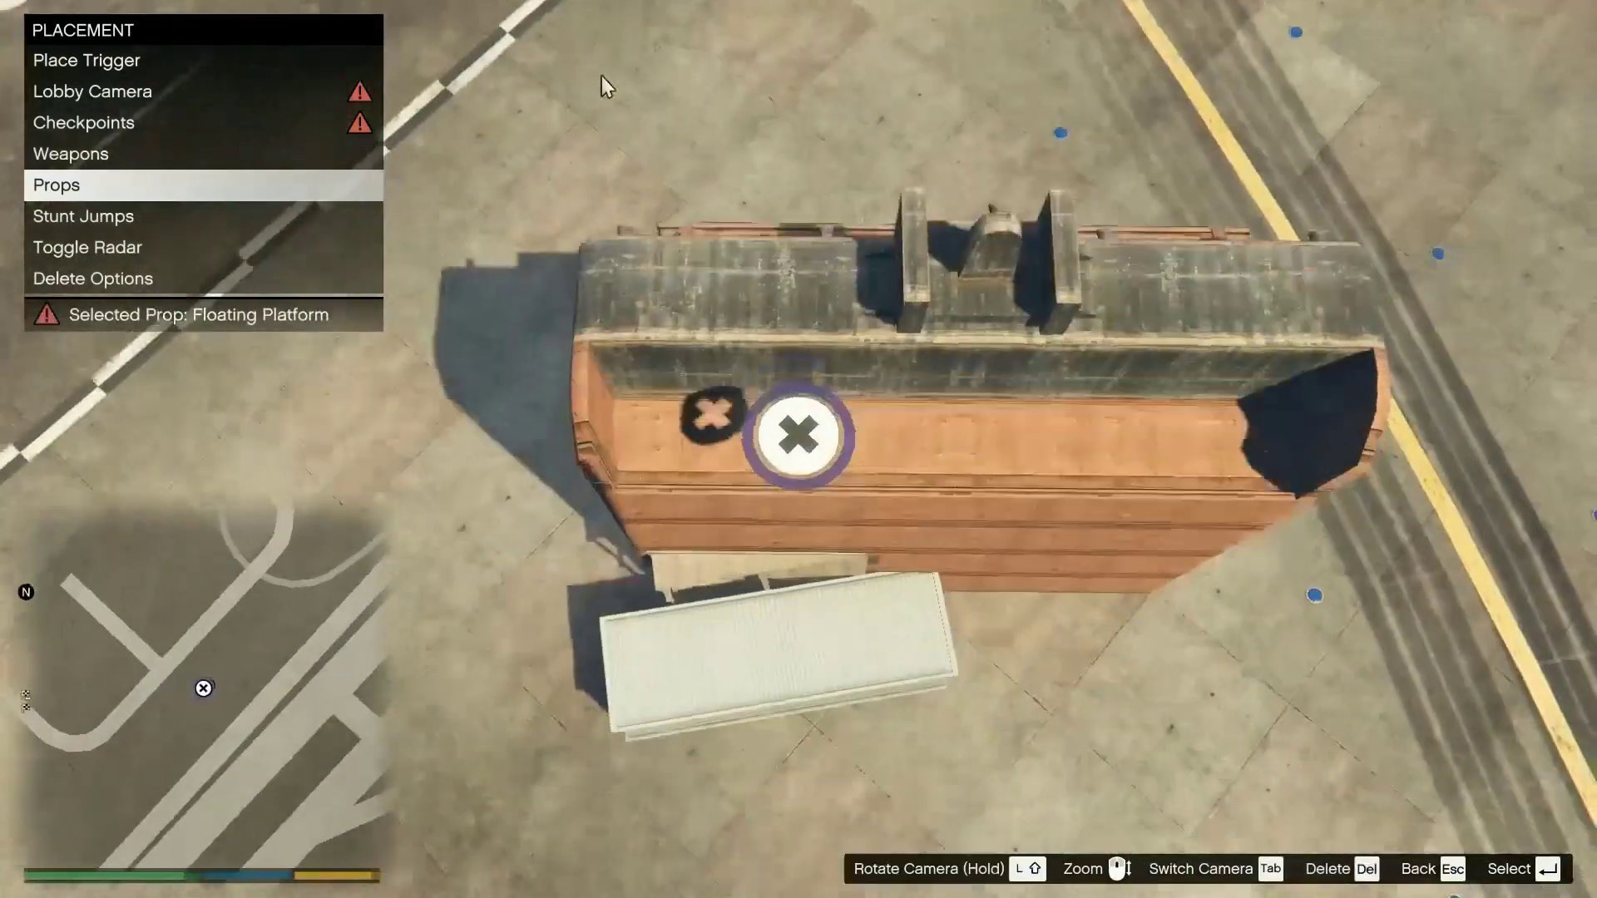
pyautogui.press('s')
pyautogui.press('Return')
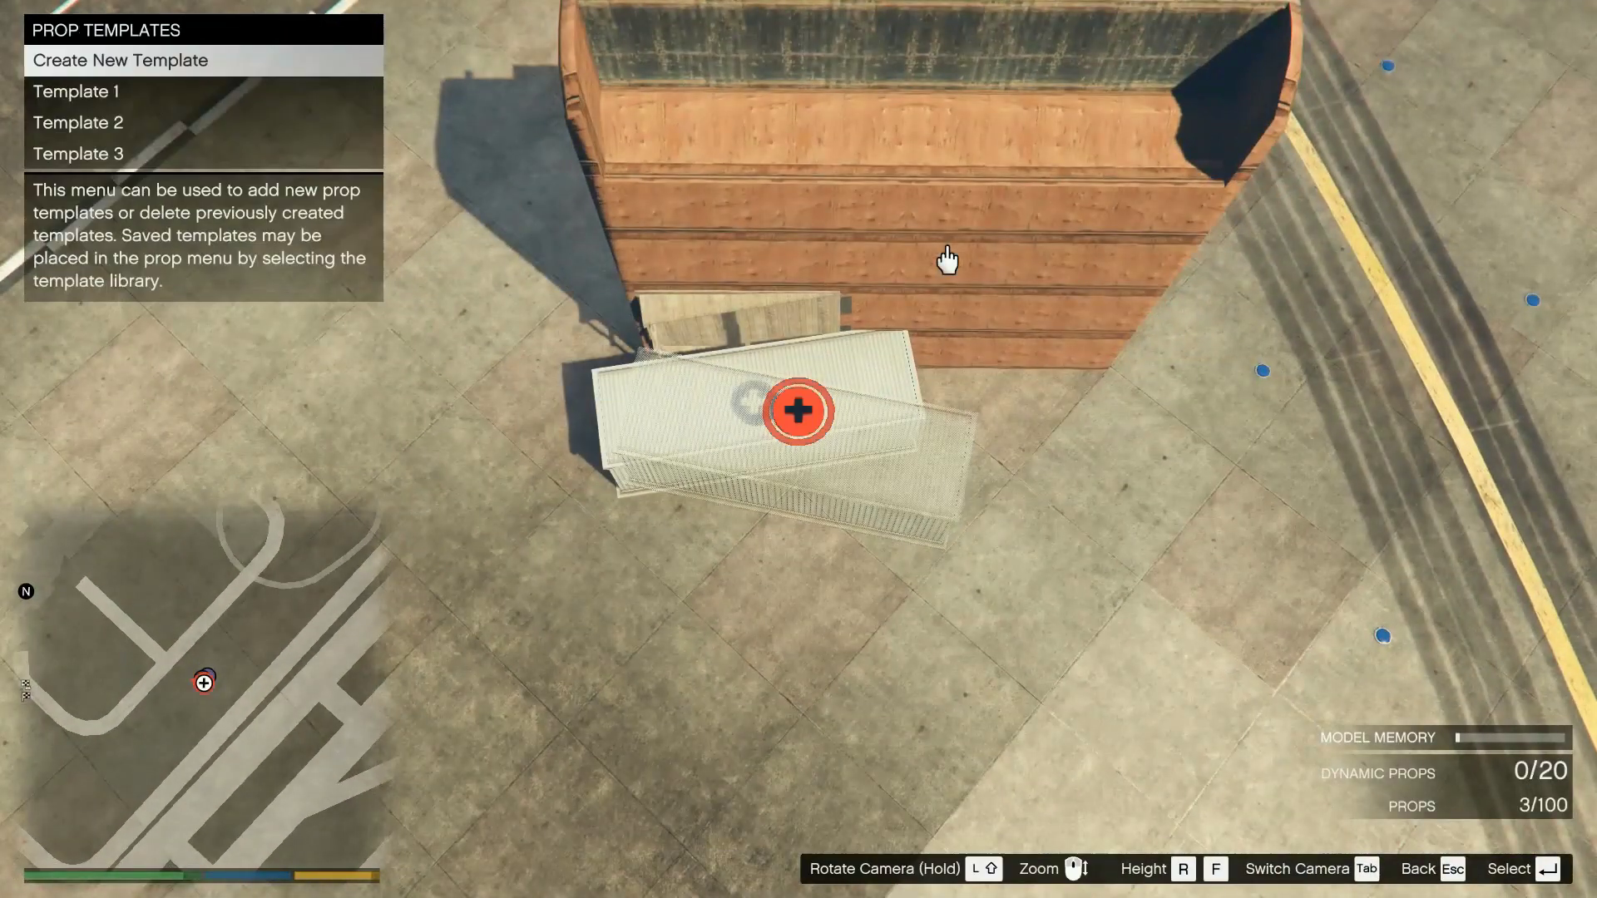
pyautogui.press('Return')
pyautogui.press('Down')
pyautogui.press('Return')
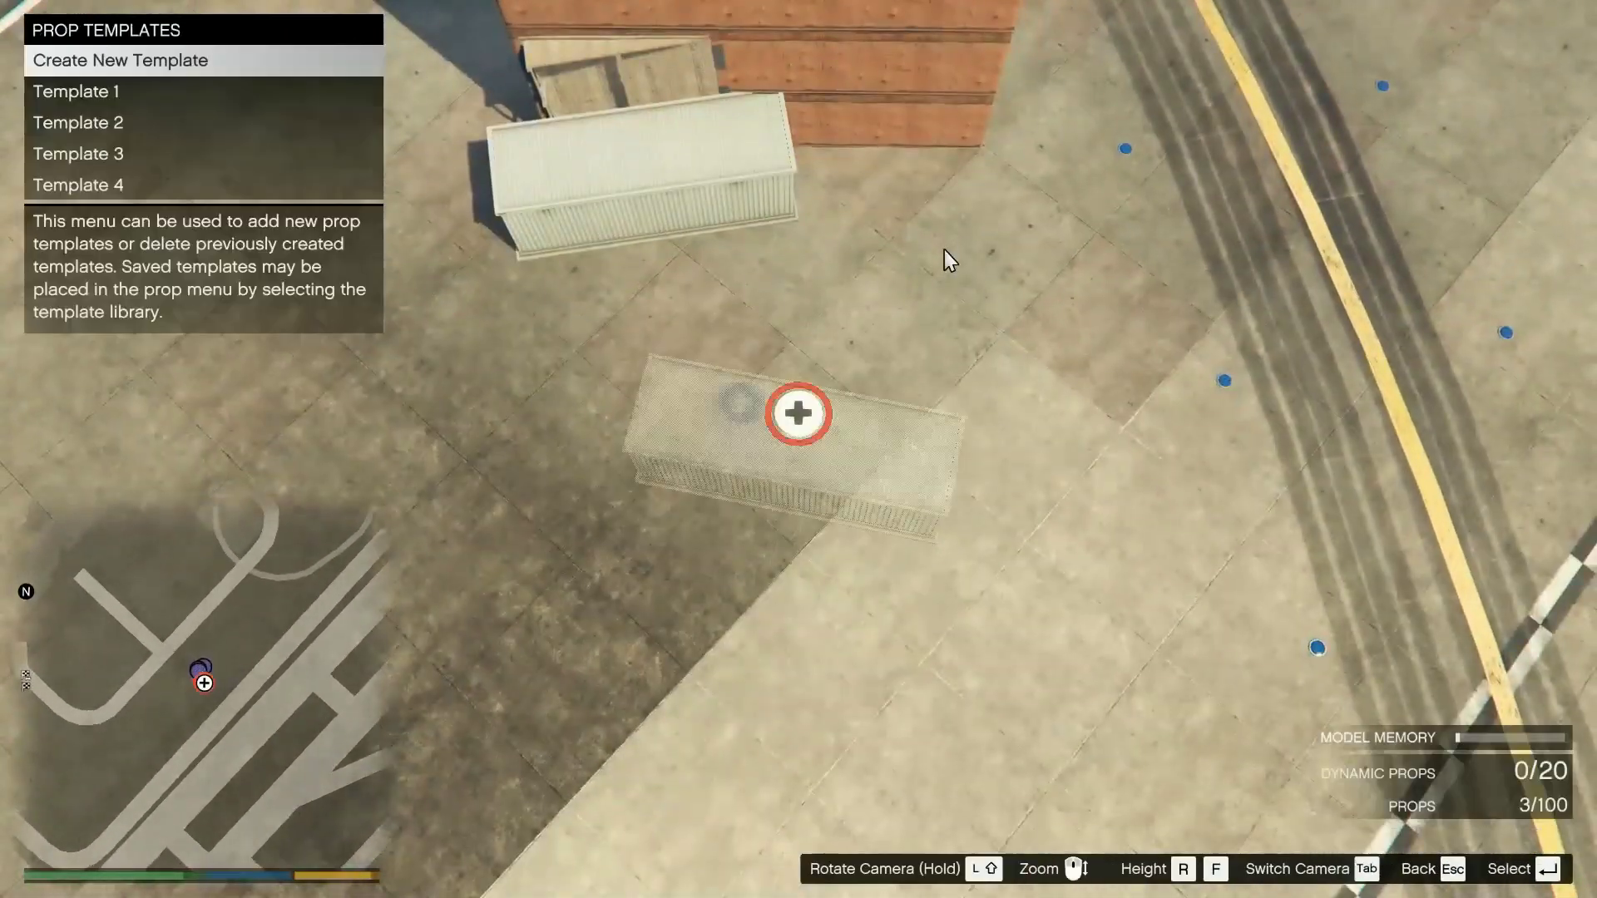
pyautogui.press('Up')
pyautogui.press('Return')
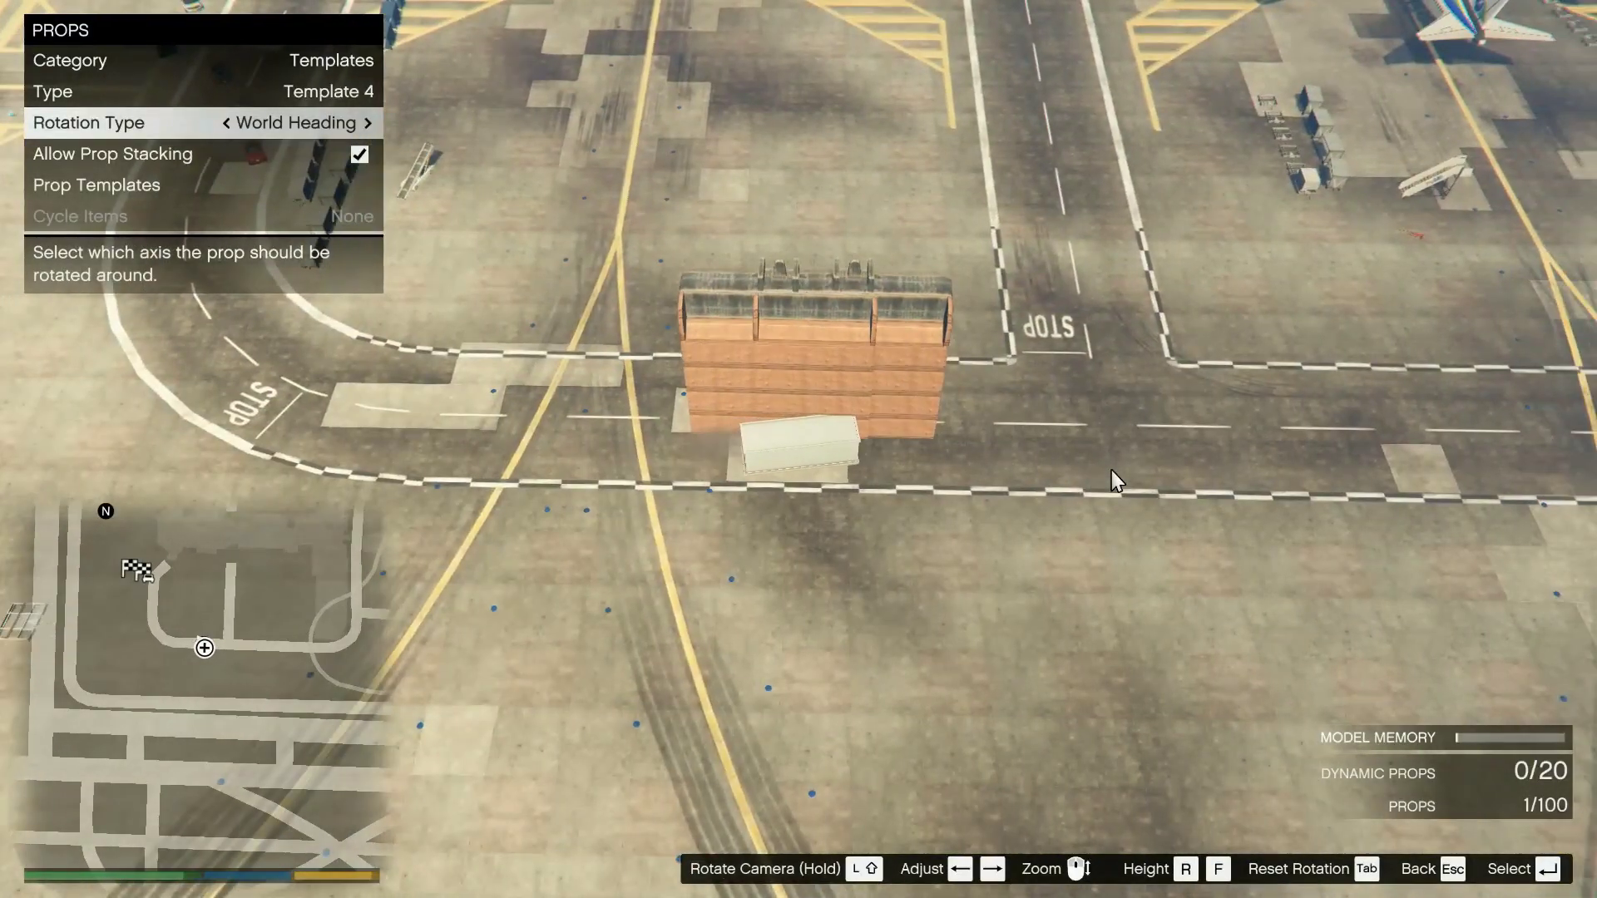
# - Line up Template 4 at a slight angle with the edge of the upright floating platform and place it as the adjoining wall segment
pyautogui.scroll(10, 1117, 481)
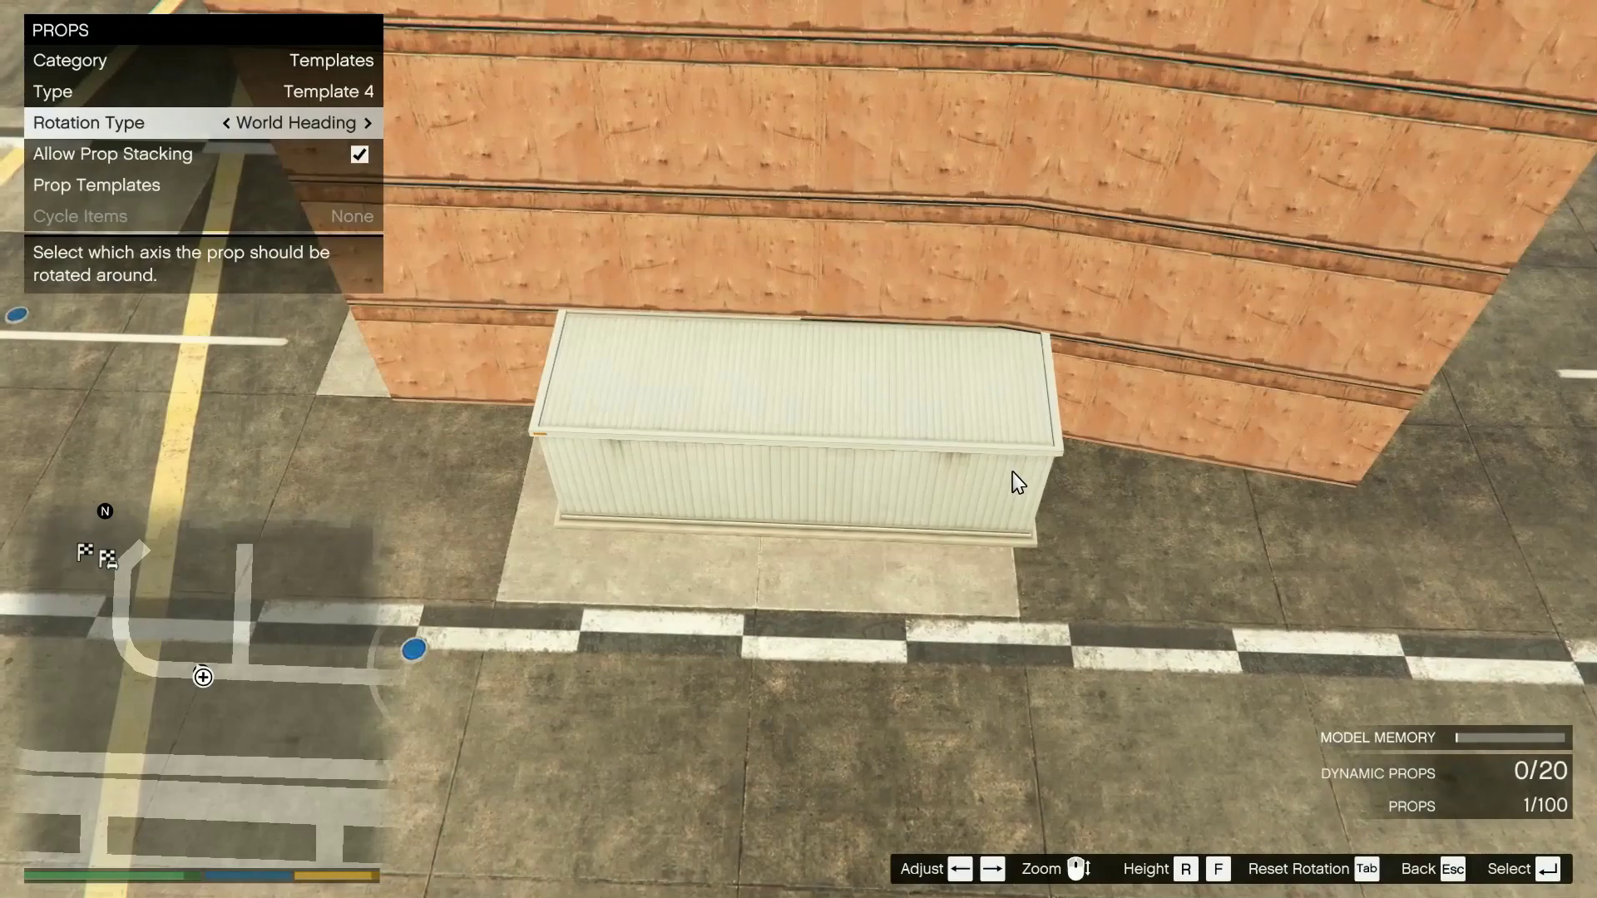
pyautogui.scroll(5, 1018, 482)
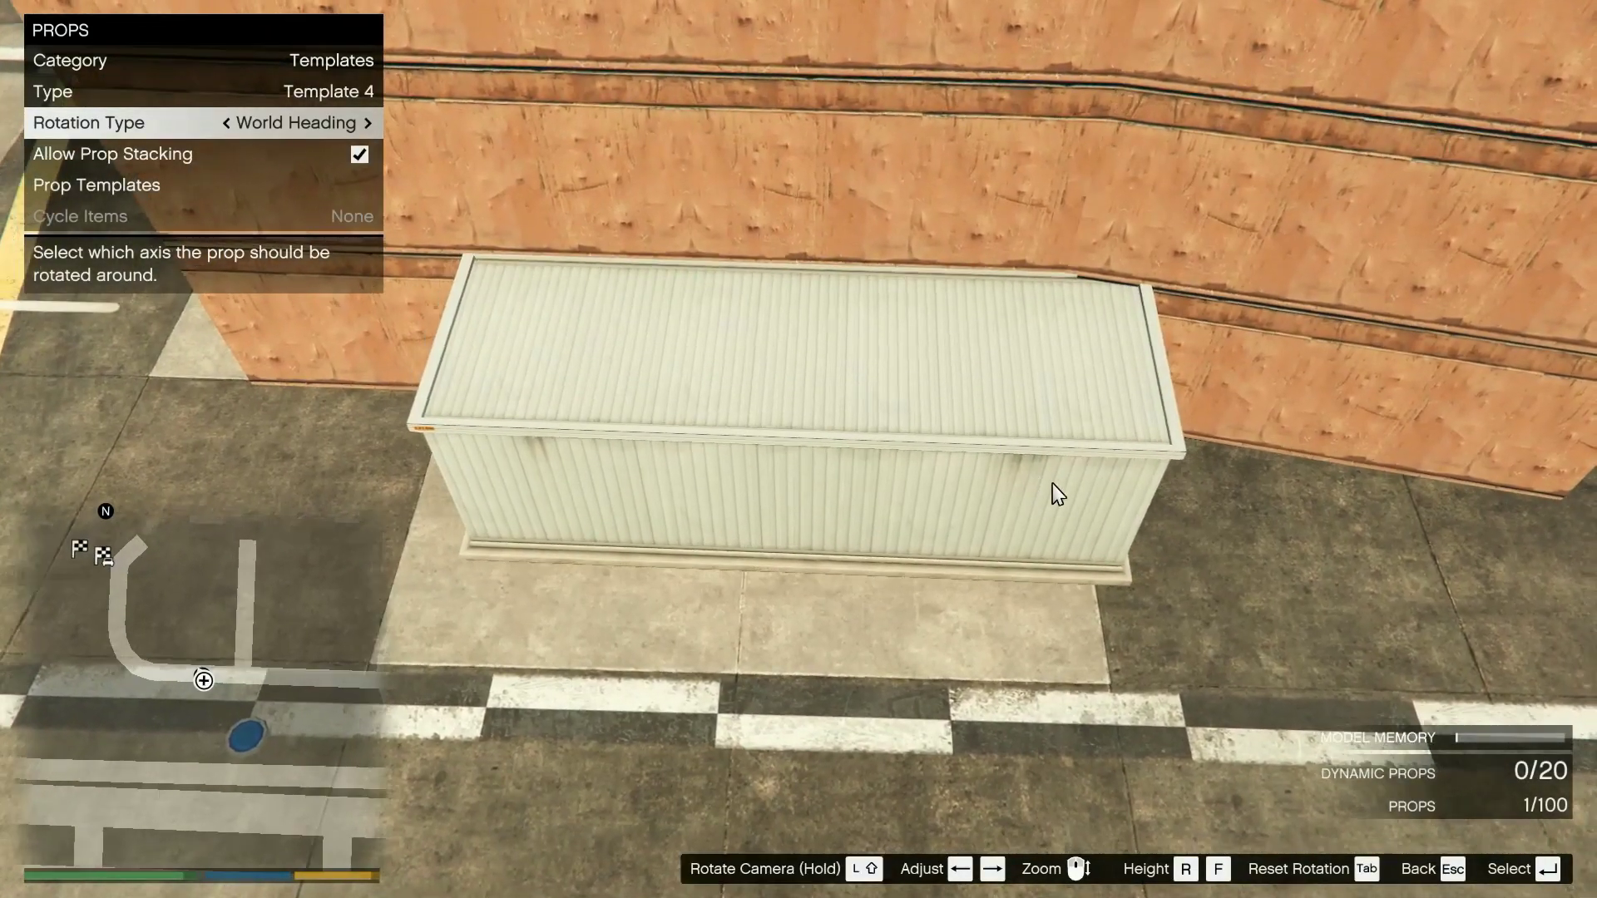
pyautogui.scroll(-5, 1055, 492)
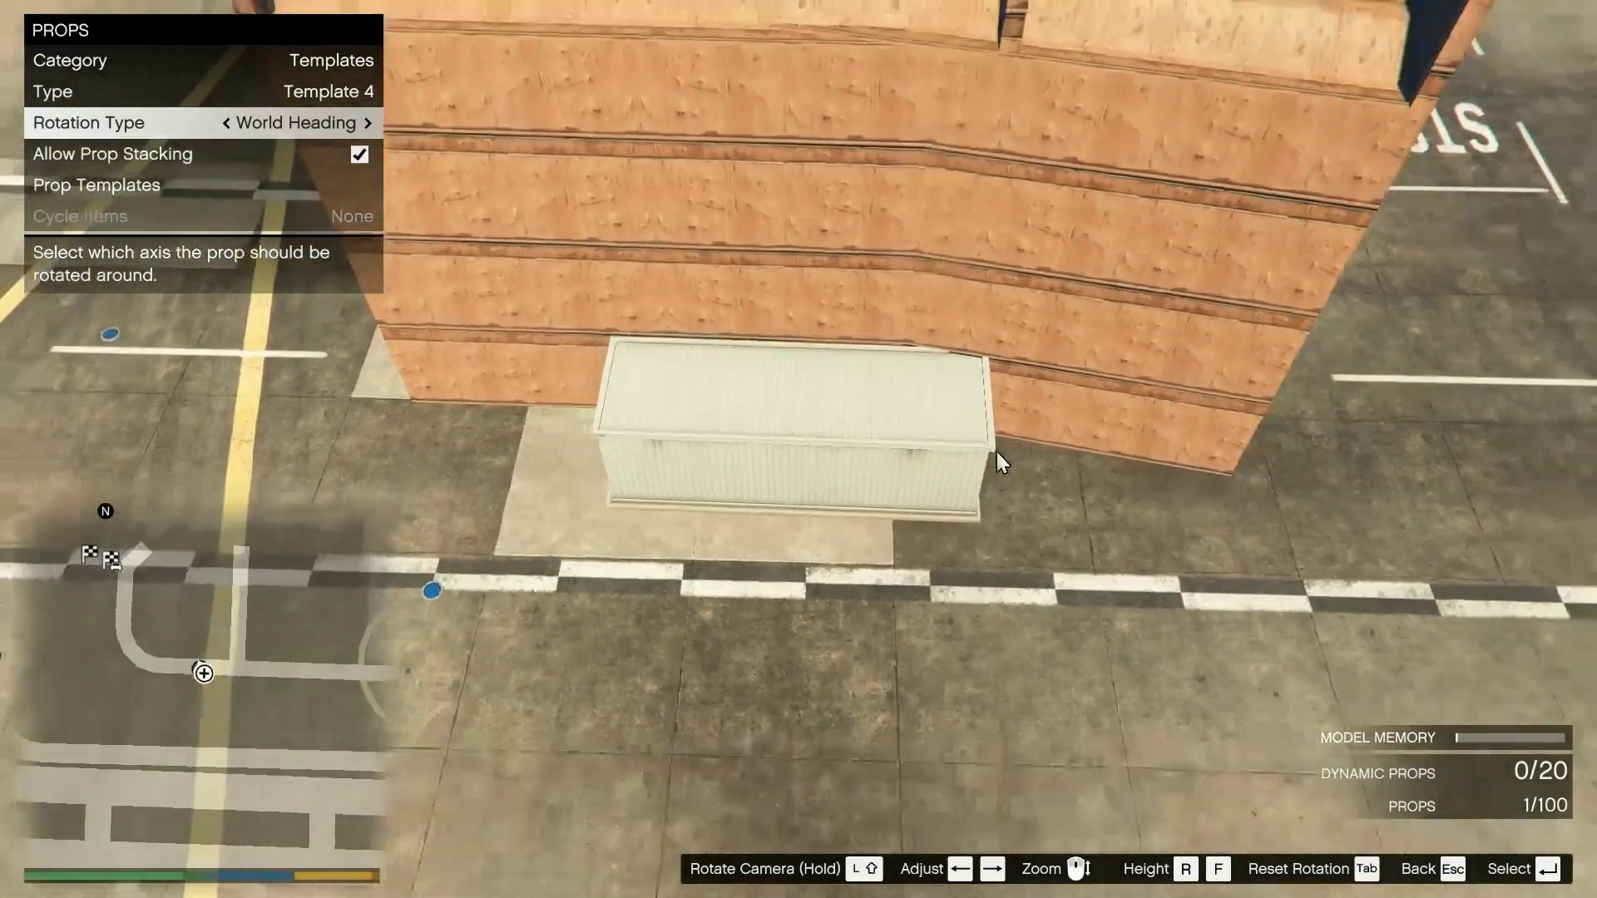
pyautogui.scroll(-5, 995, 453)
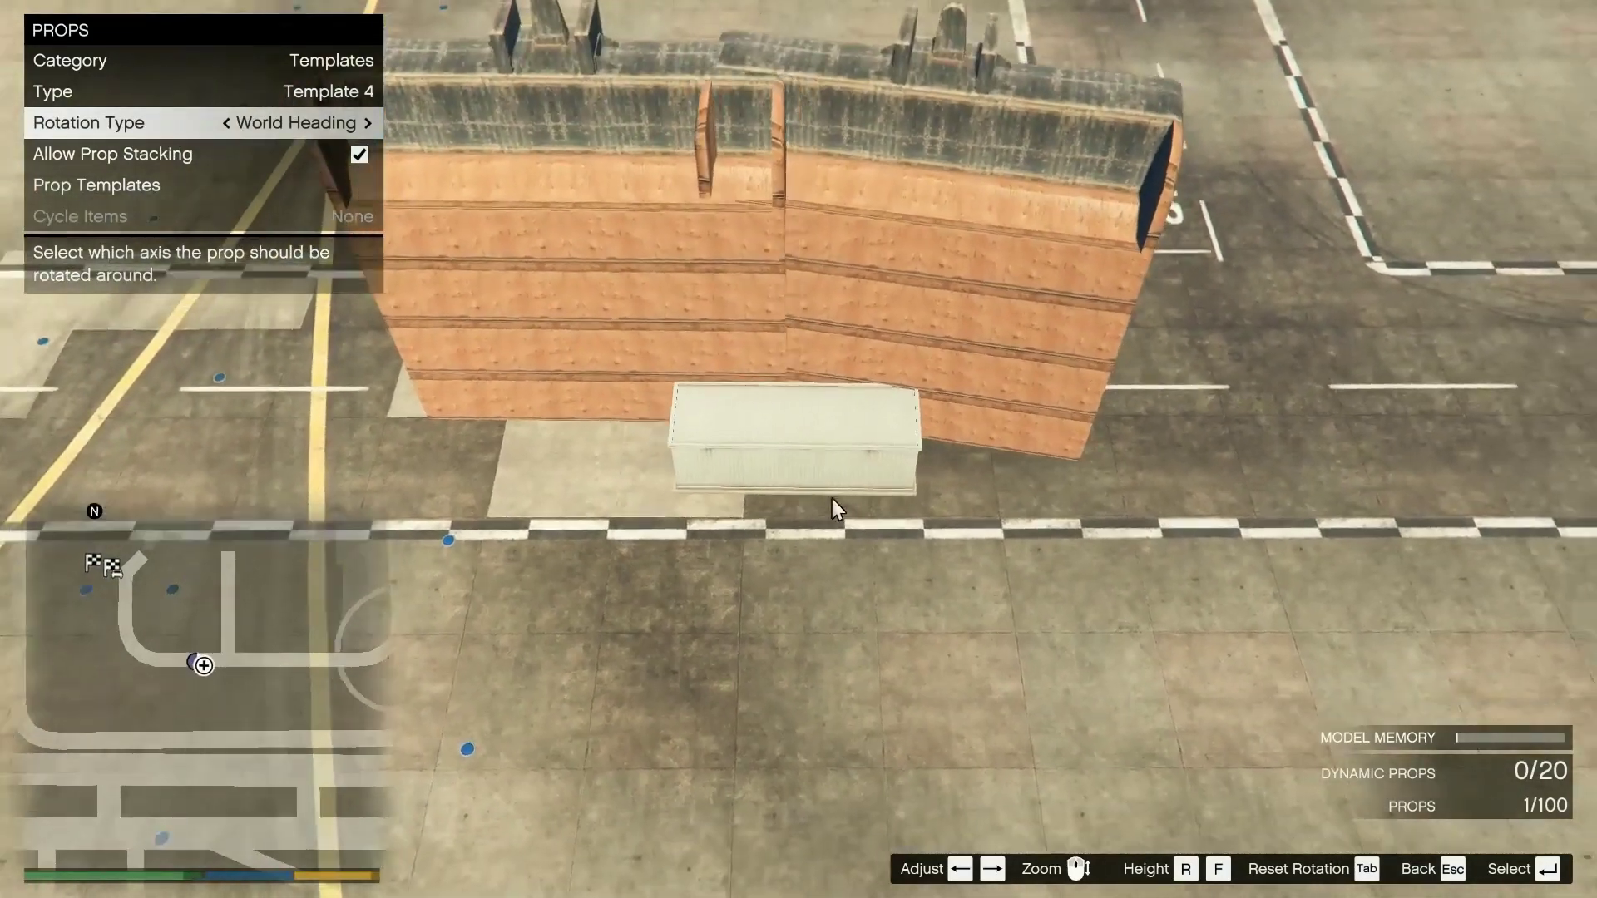
pyautogui.press('d')
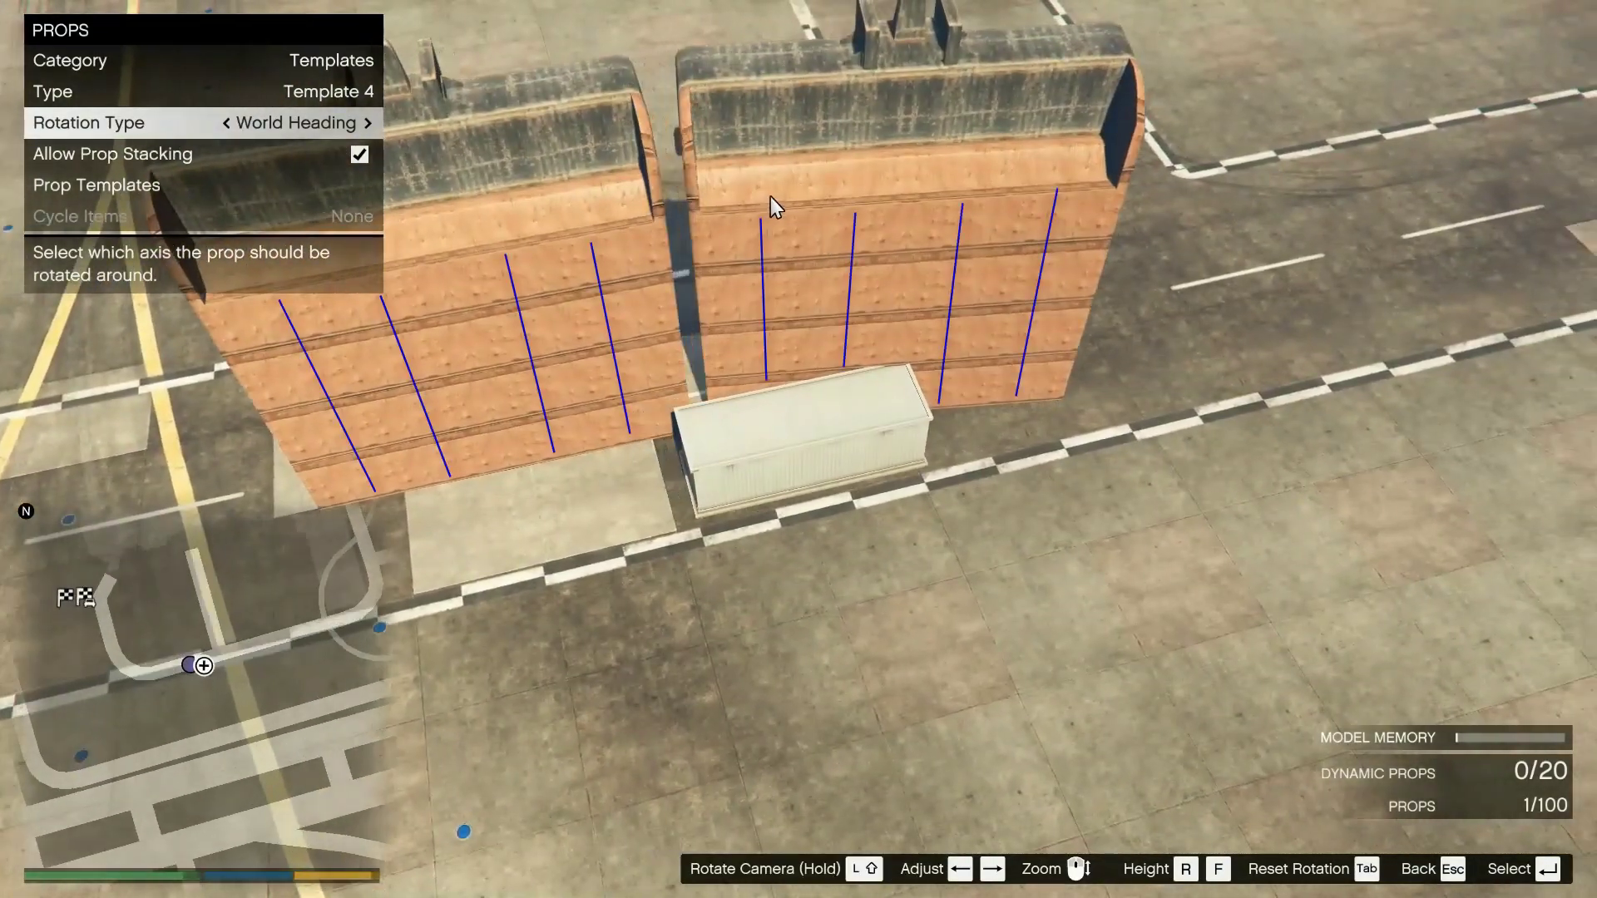
pyautogui.moveTo(565, 283); pyautogui.dragTo(927, 326)
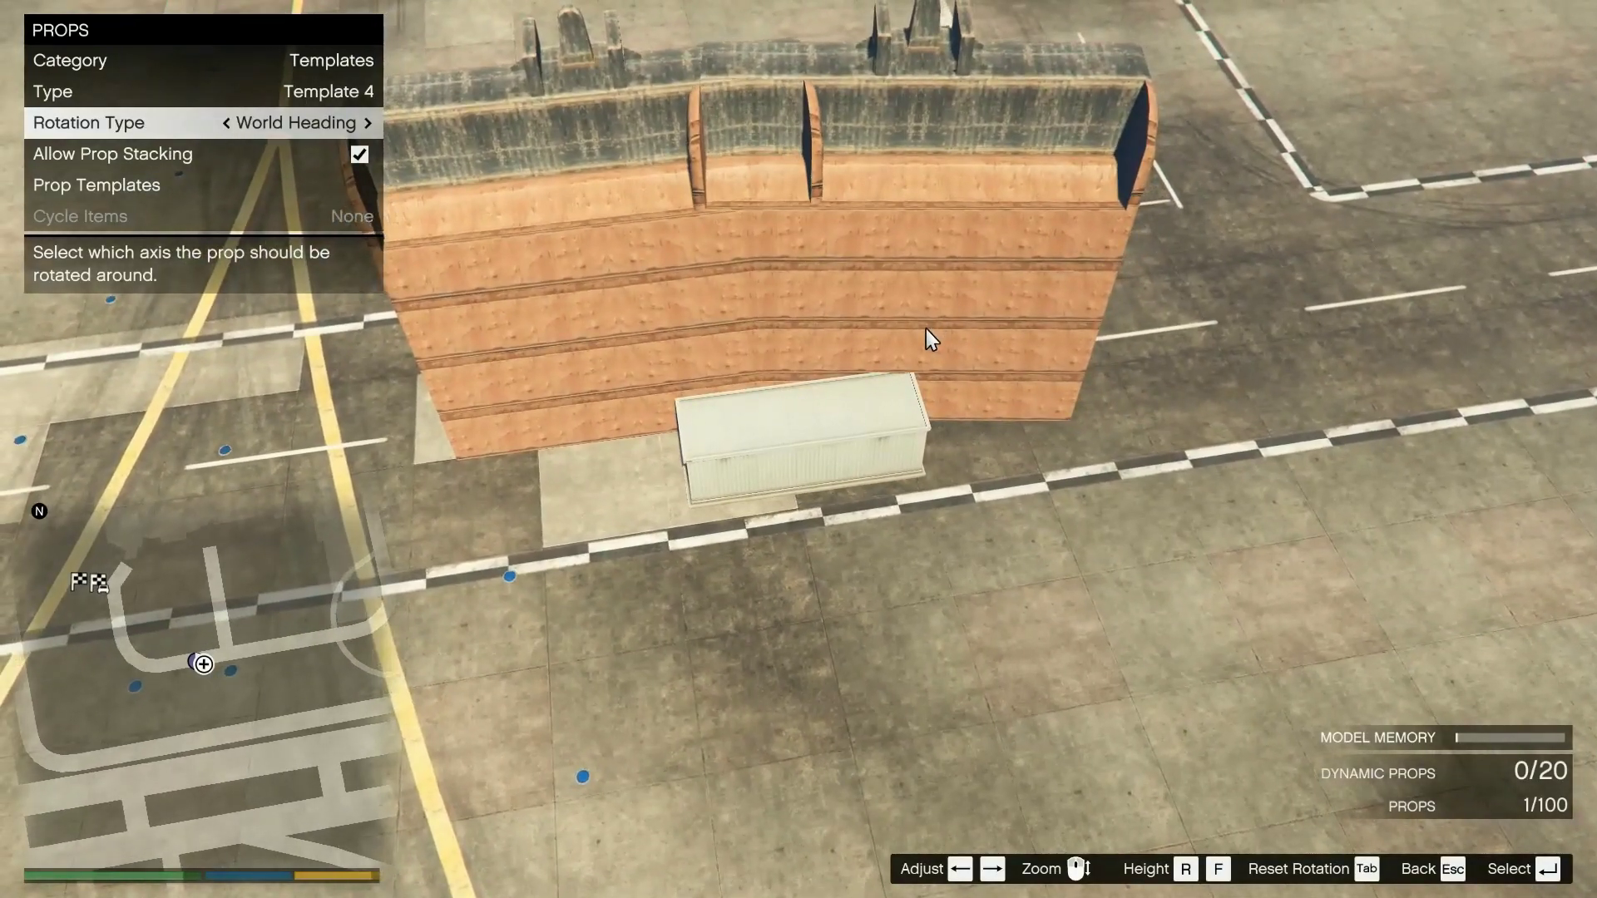
pyautogui.click(919, 328)
pyautogui.scroll(-3, 848, 287)
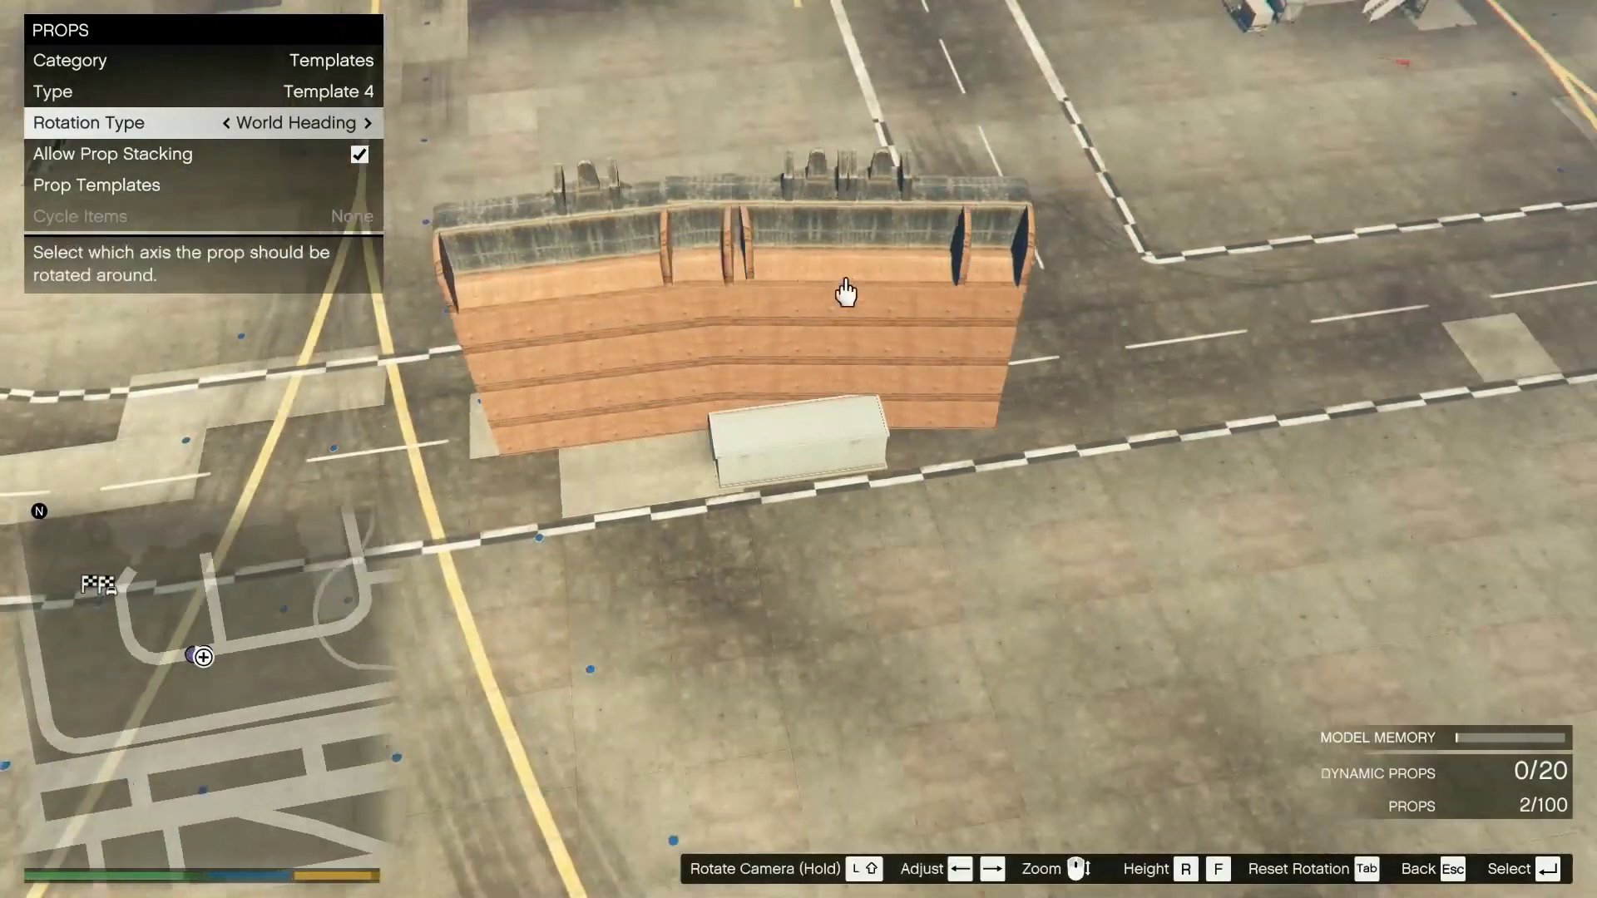
# - Extend the curved wall with two more Template 4 copies, each lined up with the previous segment using the cabin as a guide
pyautogui.scroll(5, 962, 351)
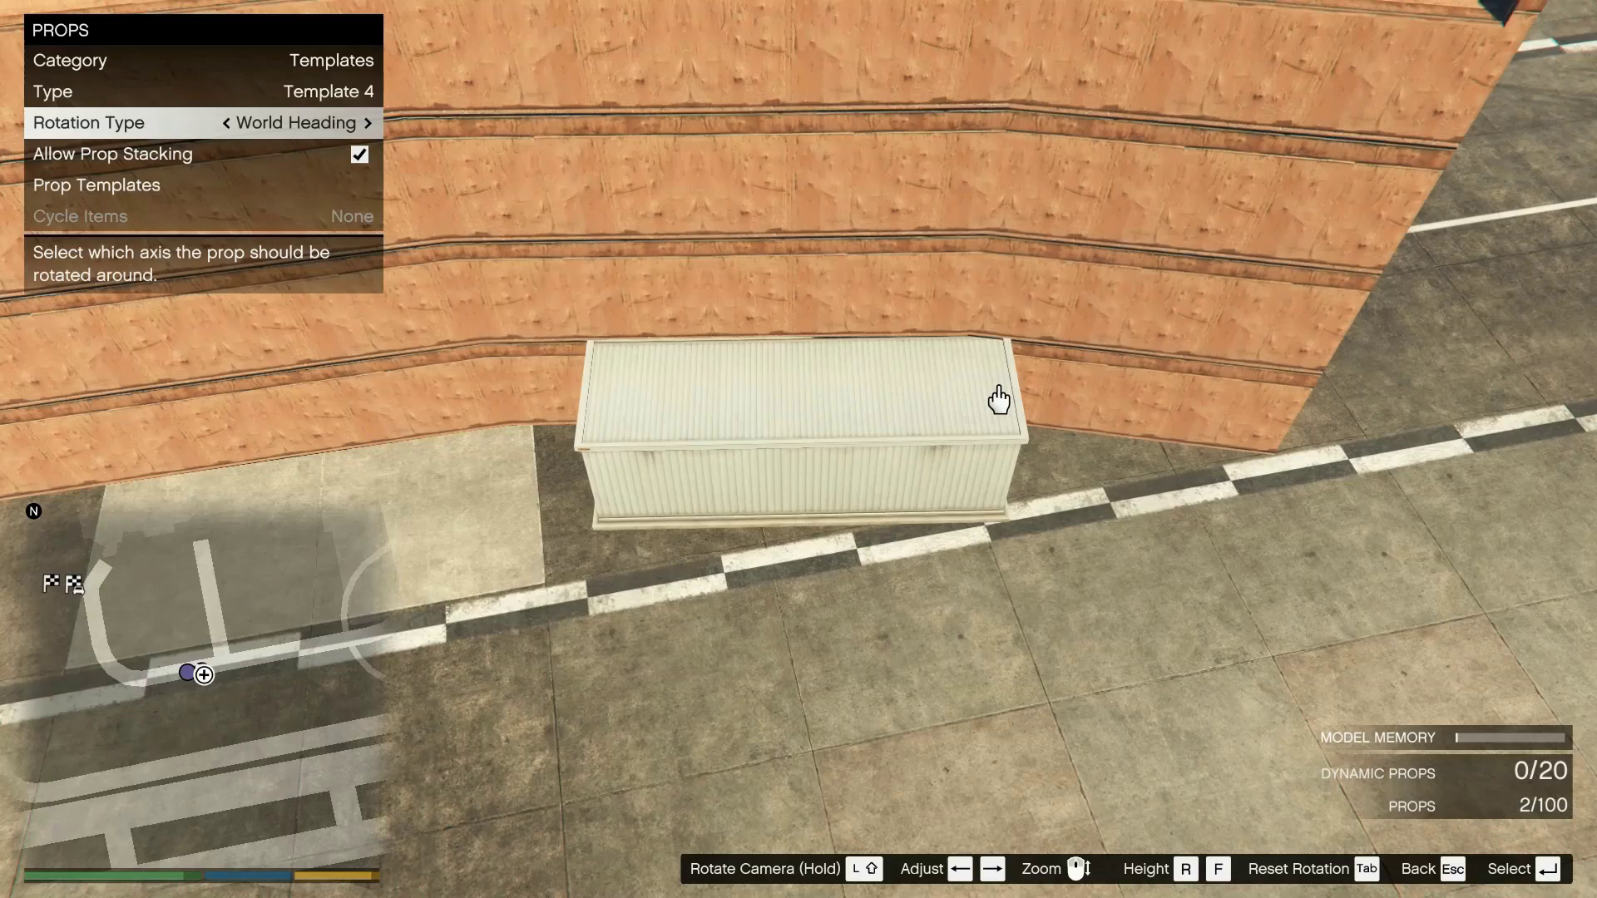
pyautogui.scroll(-6, 998, 400)
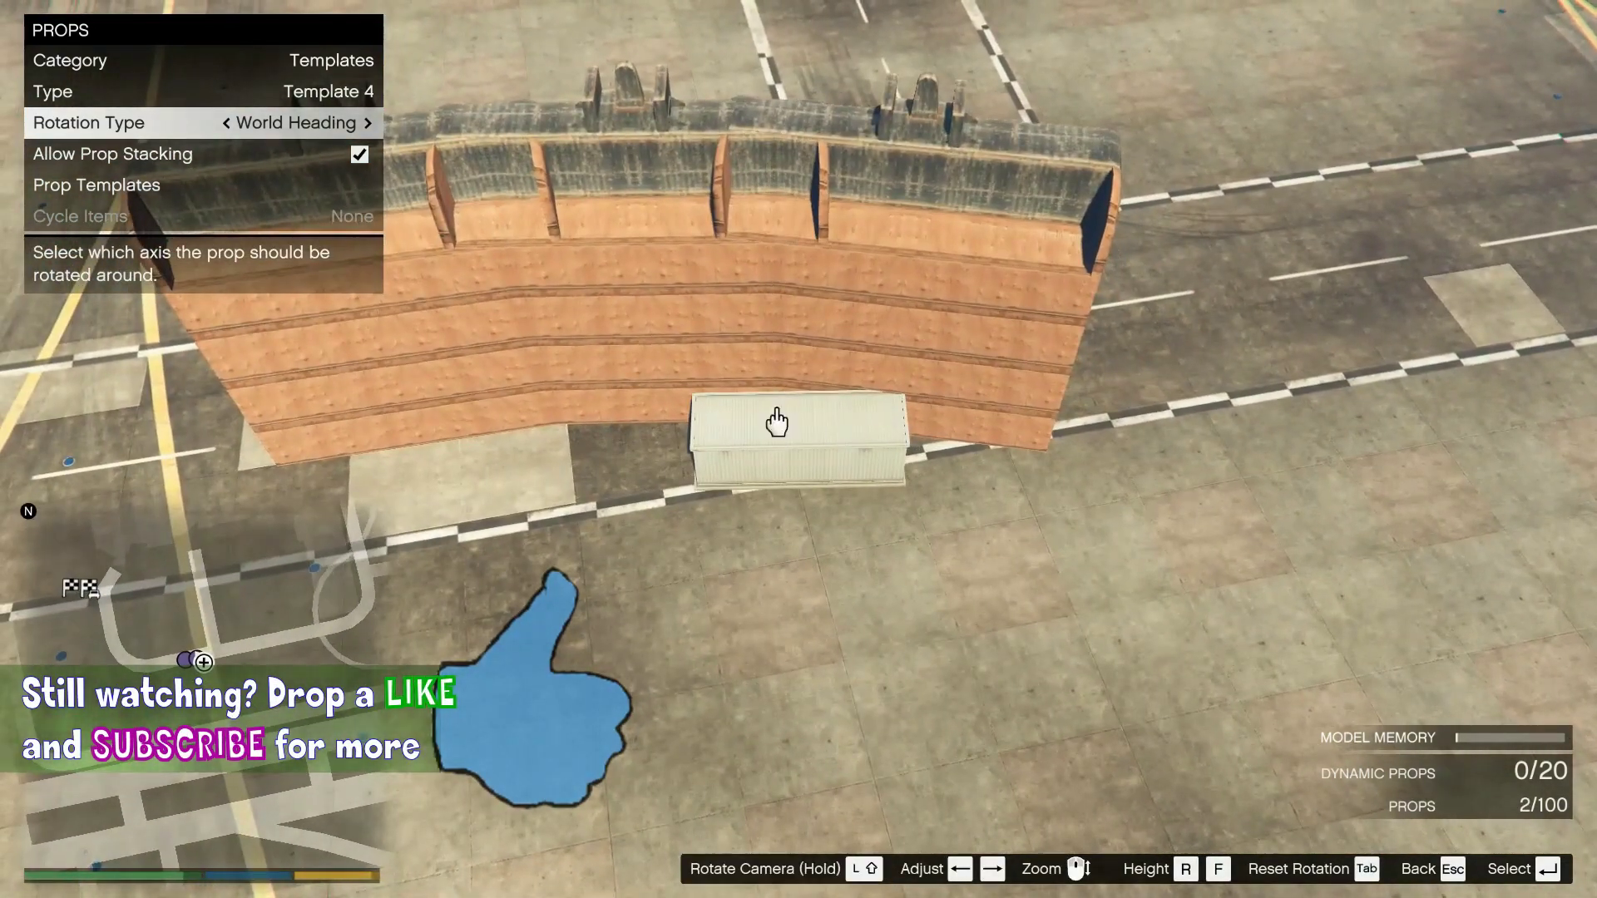
pyautogui.scroll(2, 806, 347)
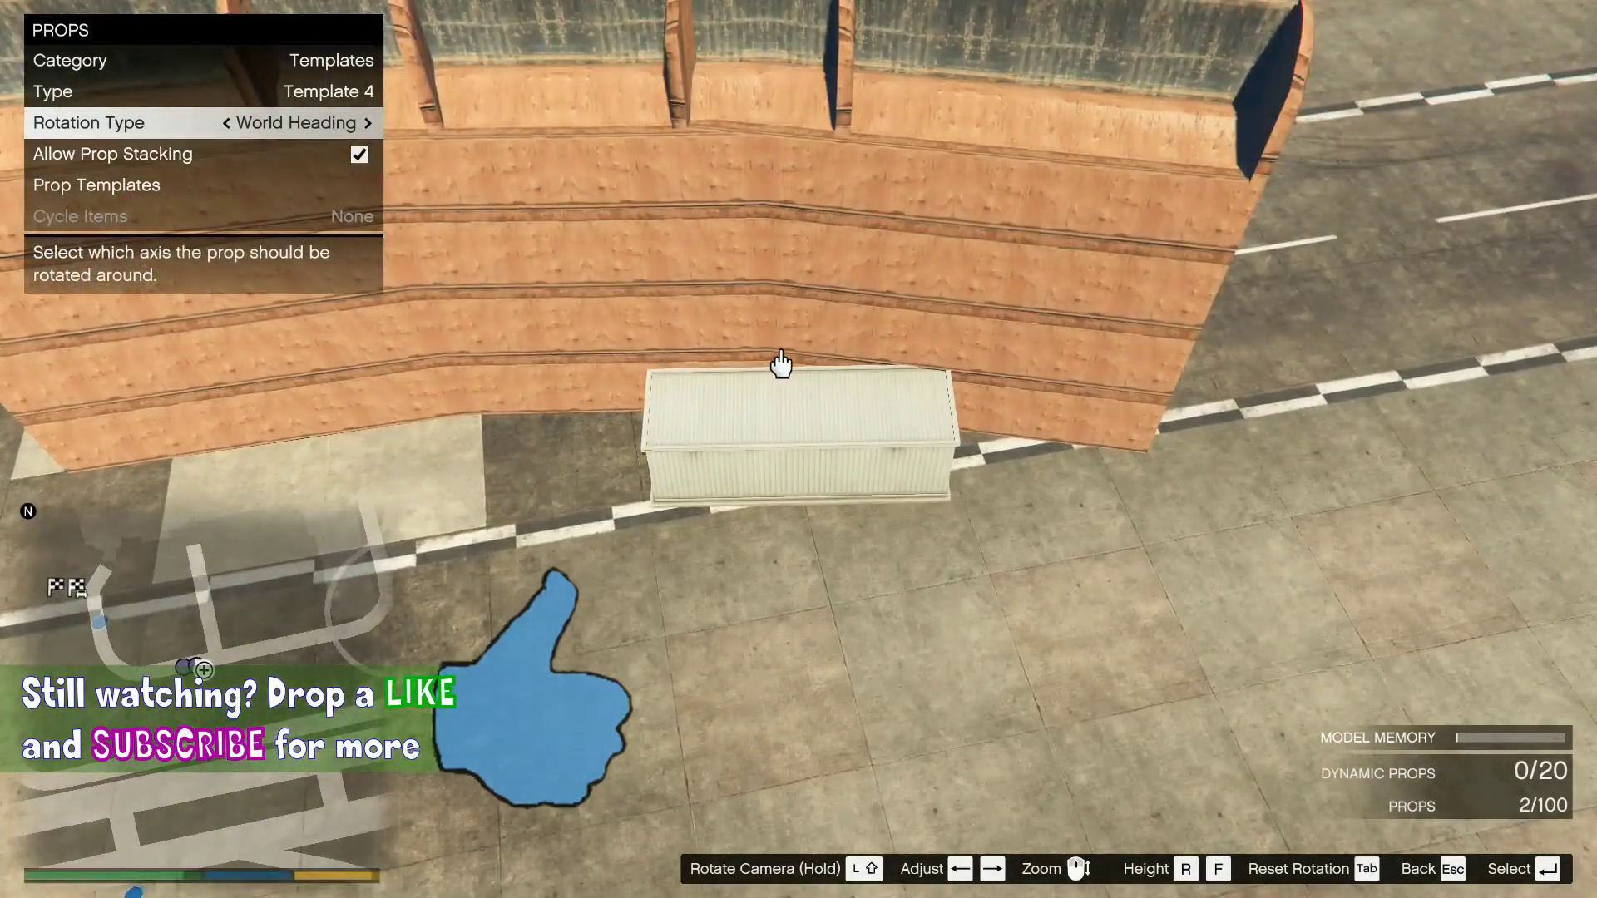
pyautogui.click(781, 363)
pyautogui.scroll(-3, 801, 400)
pyautogui.scroll(5, 827, 499)
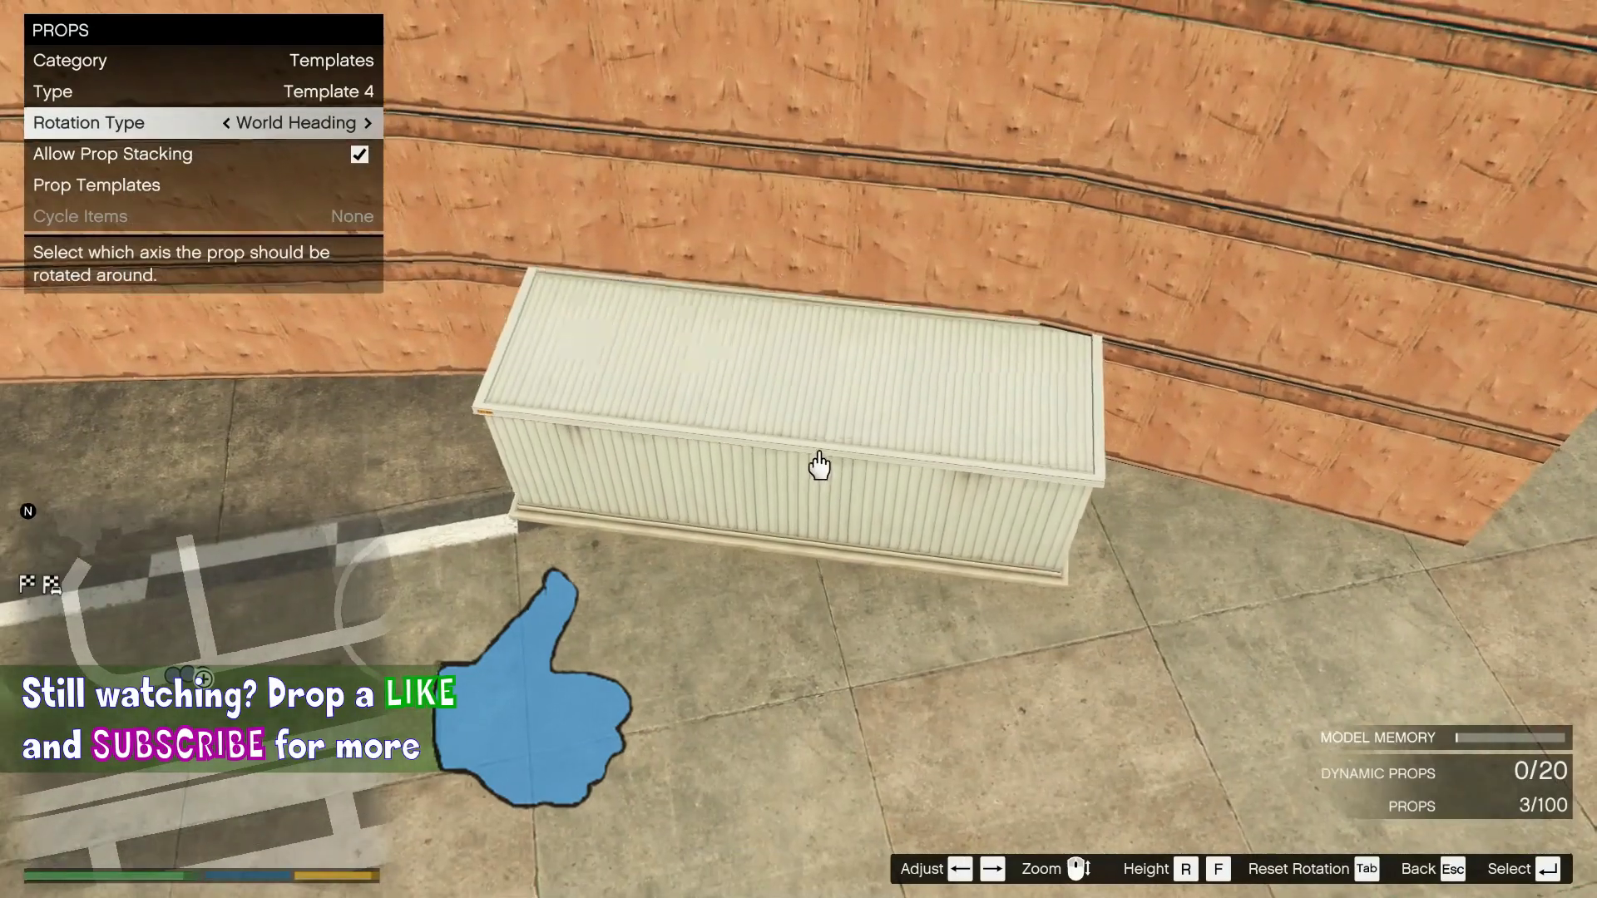
pyautogui.scroll(-4, 836, 464)
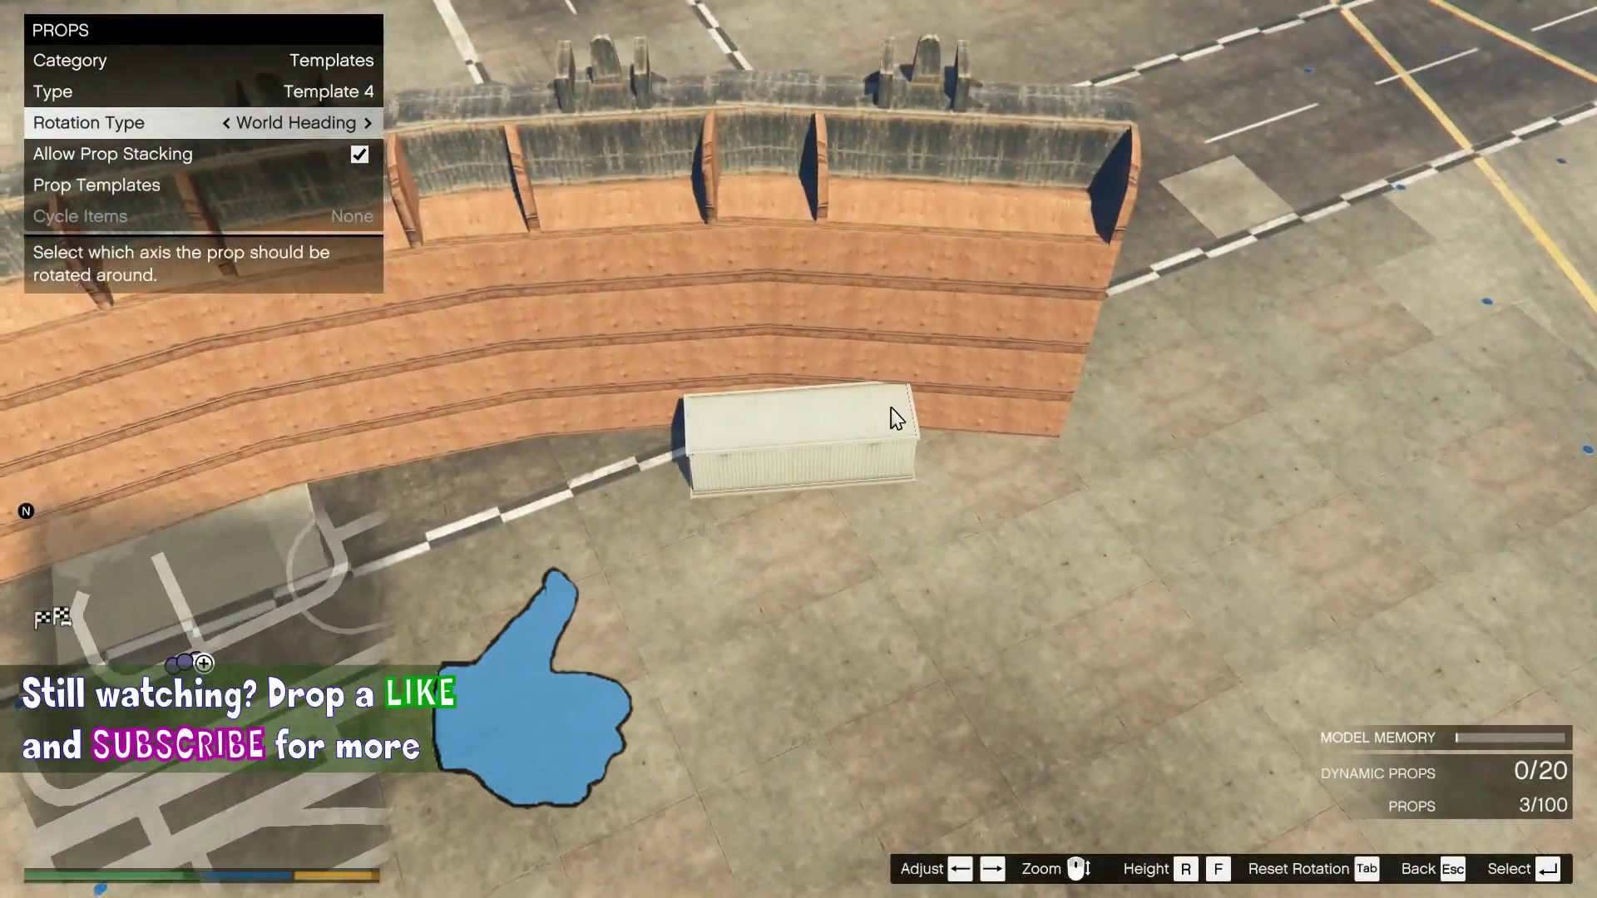
pyautogui.click(891, 408)
pyautogui.scroll(-4, 959, 478)
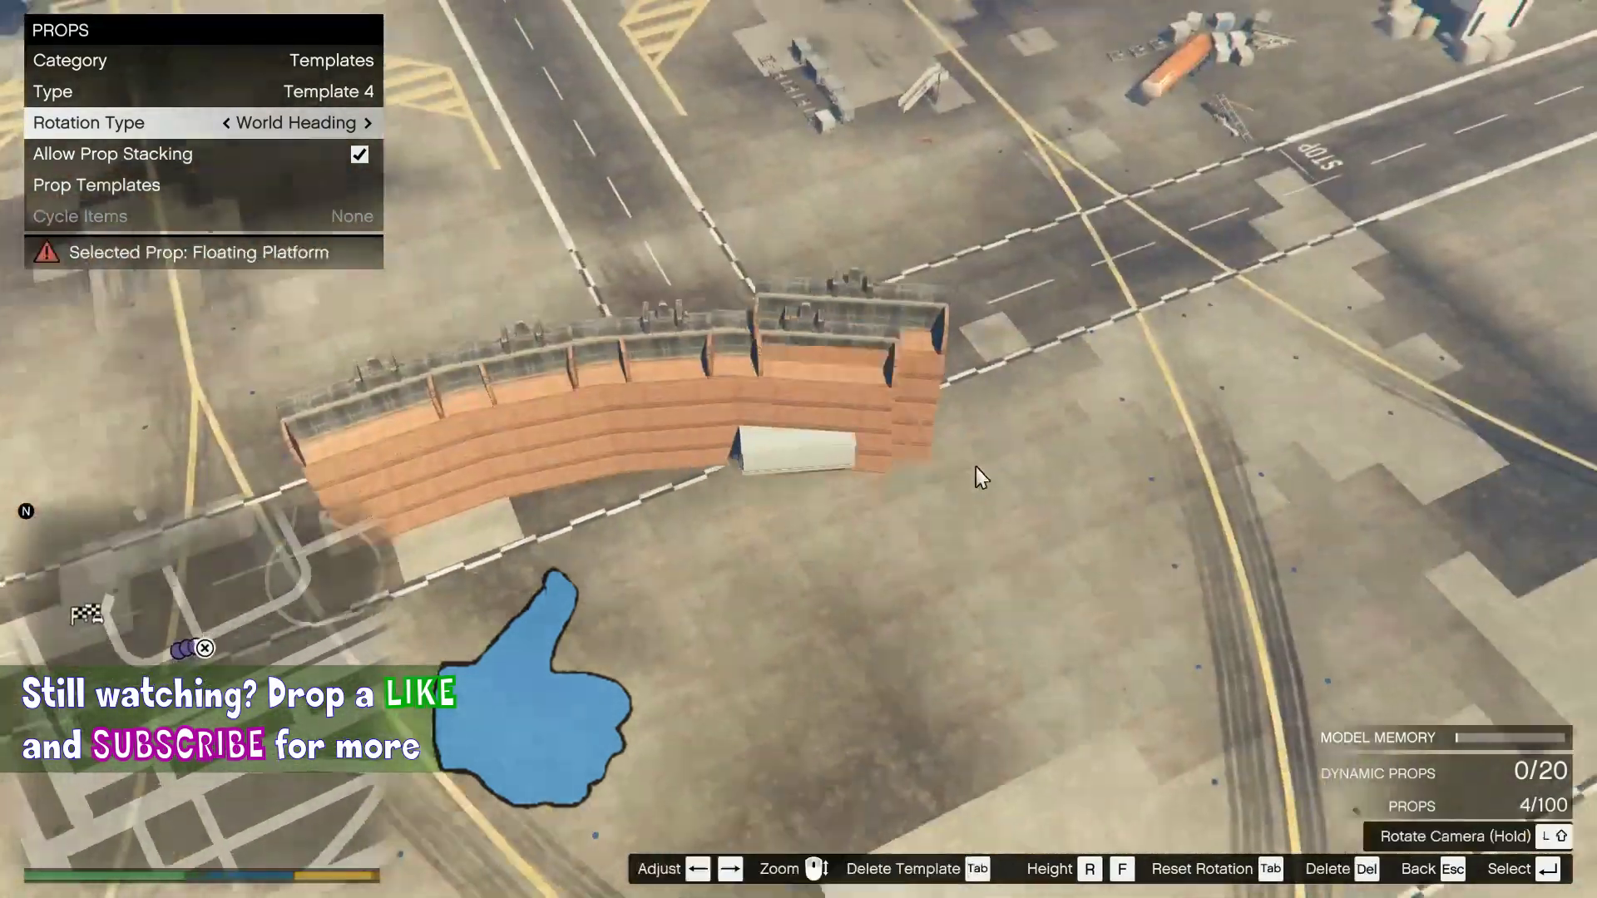
# - Continue the curve by placing four further Template 4 copies end to end along the wall
pyautogui.scroll(5, 722, 565)
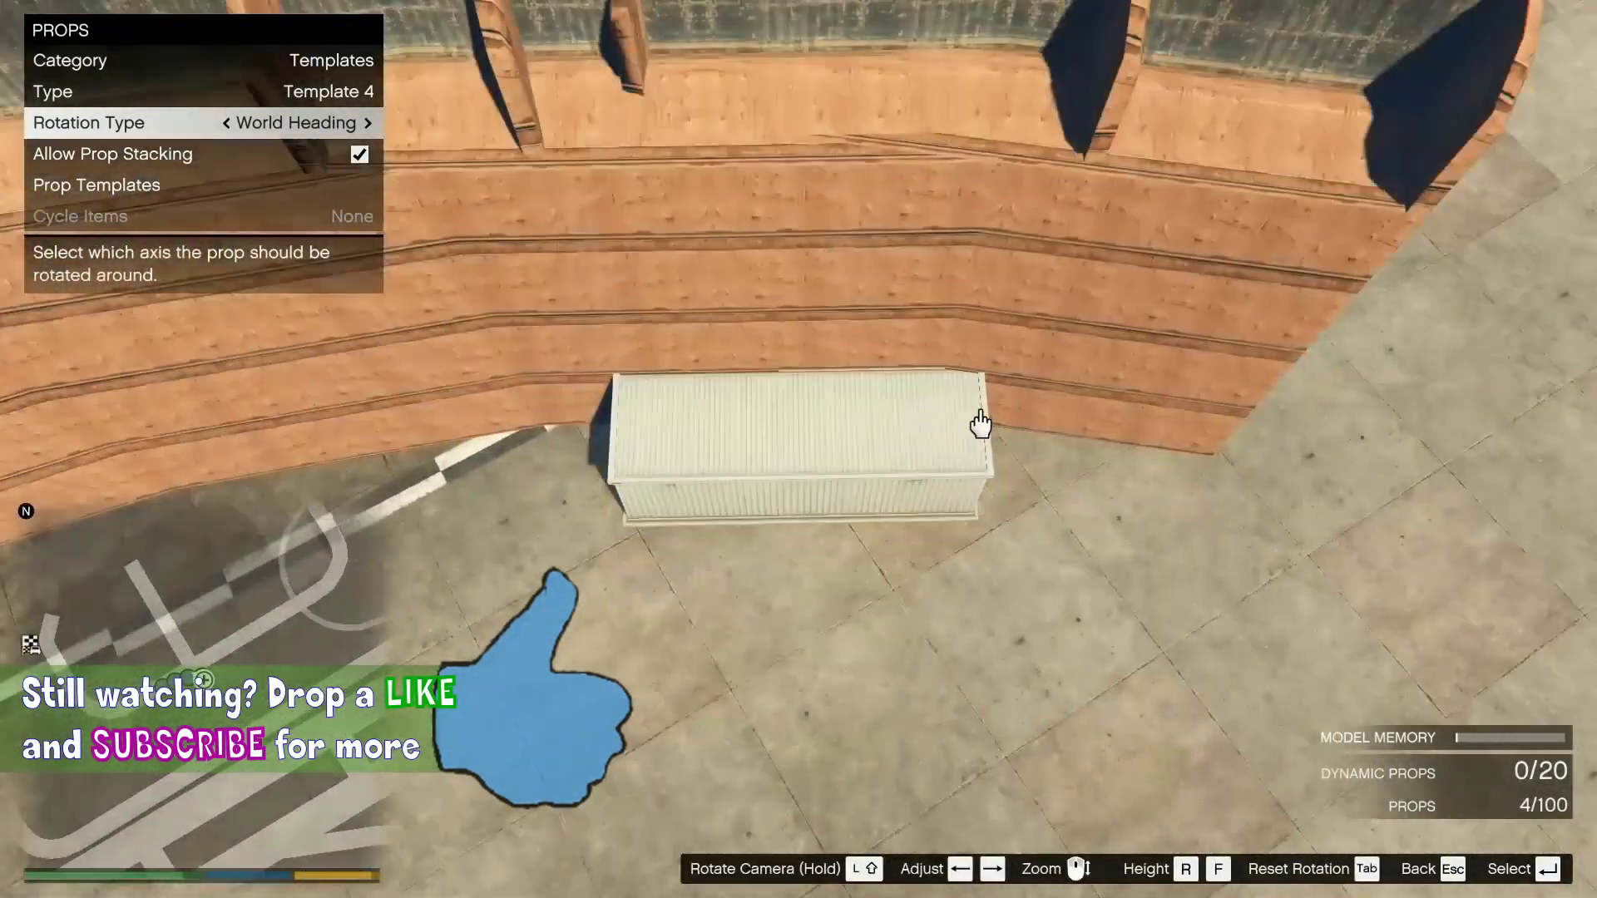
pyautogui.scroll(3, 980, 423)
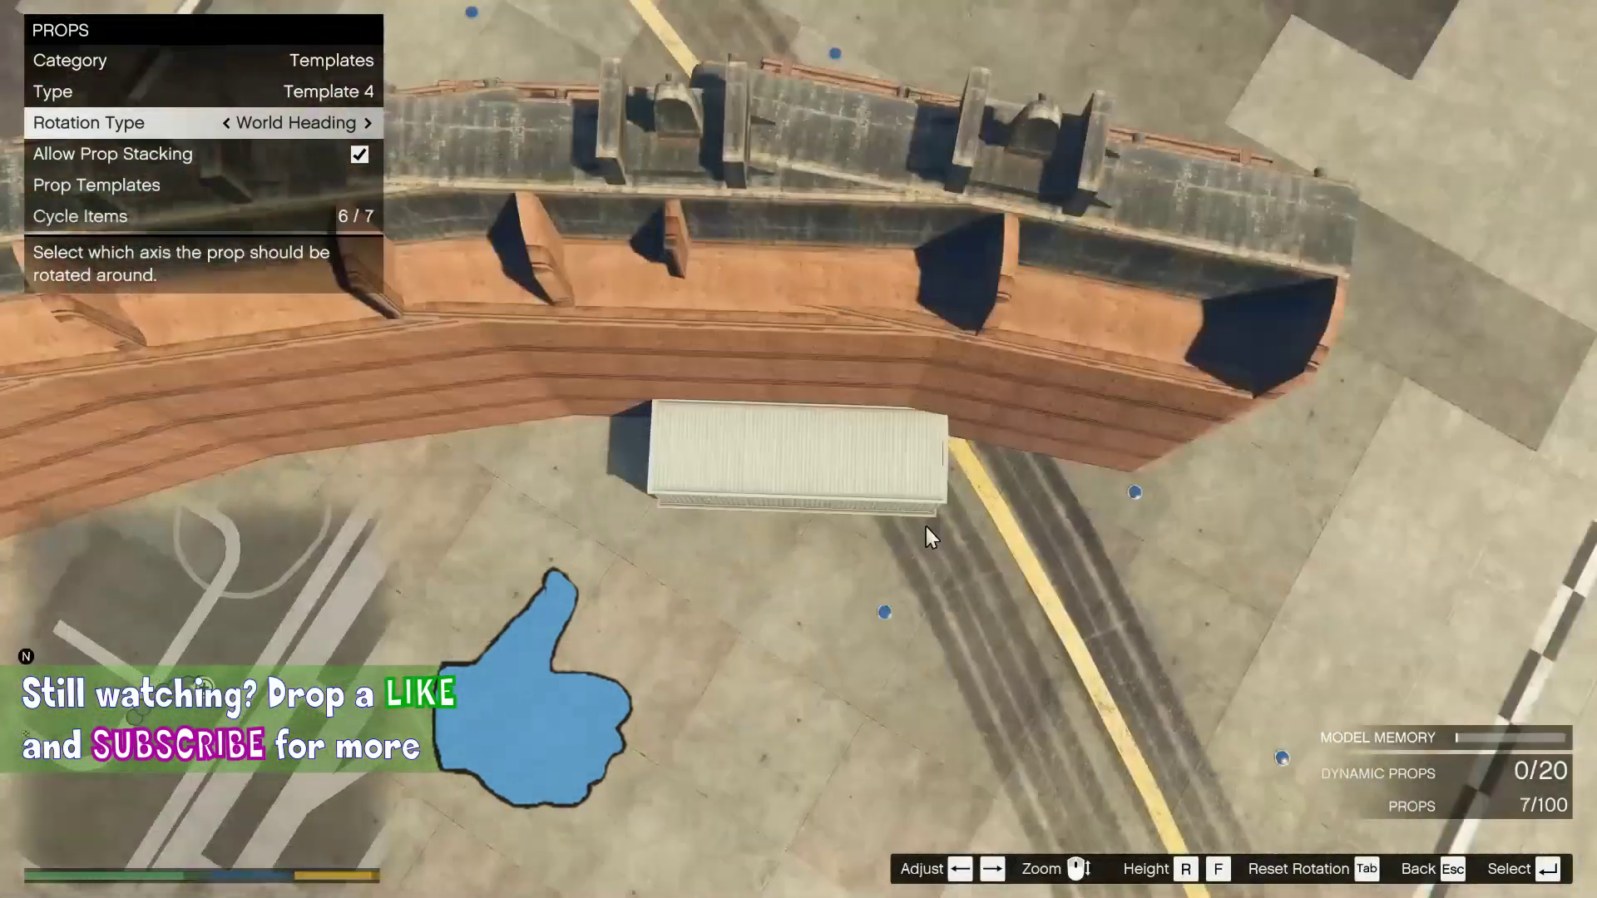
pyautogui.scroll(1, 924, 522)
pyautogui.scroll(-3, 906, 395)
pyautogui.click(905, 399)
pyautogui.scroll(-5, 806, 406)
# - Line up another Template 4 copy with the free end of the curved wall
pyautogui.scroll(5, 926, 432)
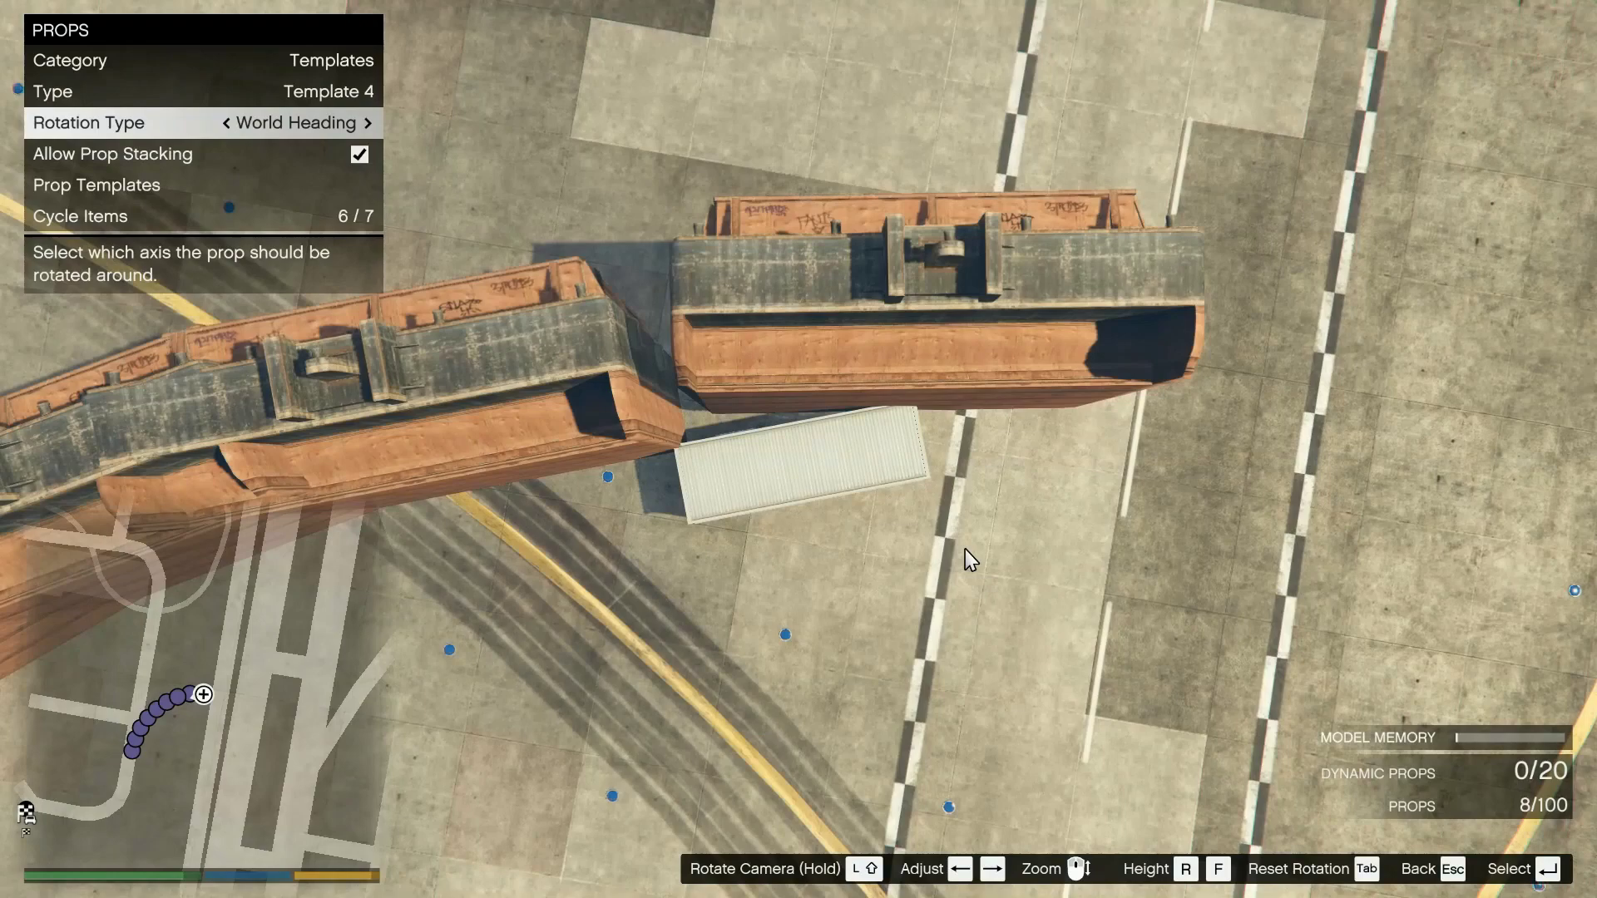
pyautogui.scroll(4, 997, 630)
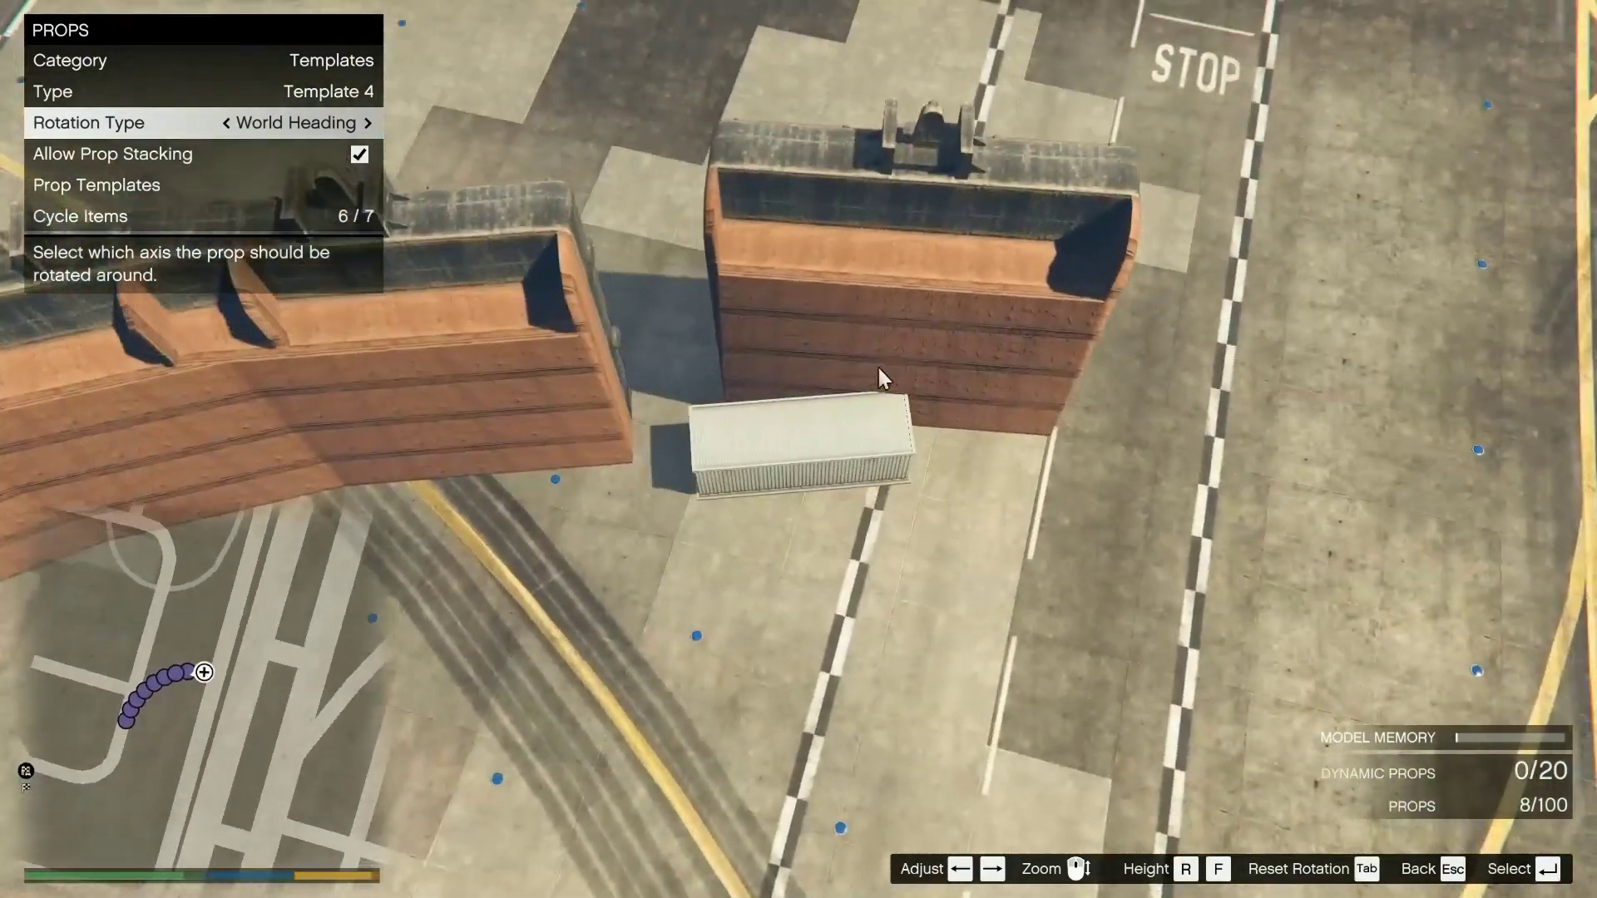
pyautogui.press('s')
pyautogui.press('a')
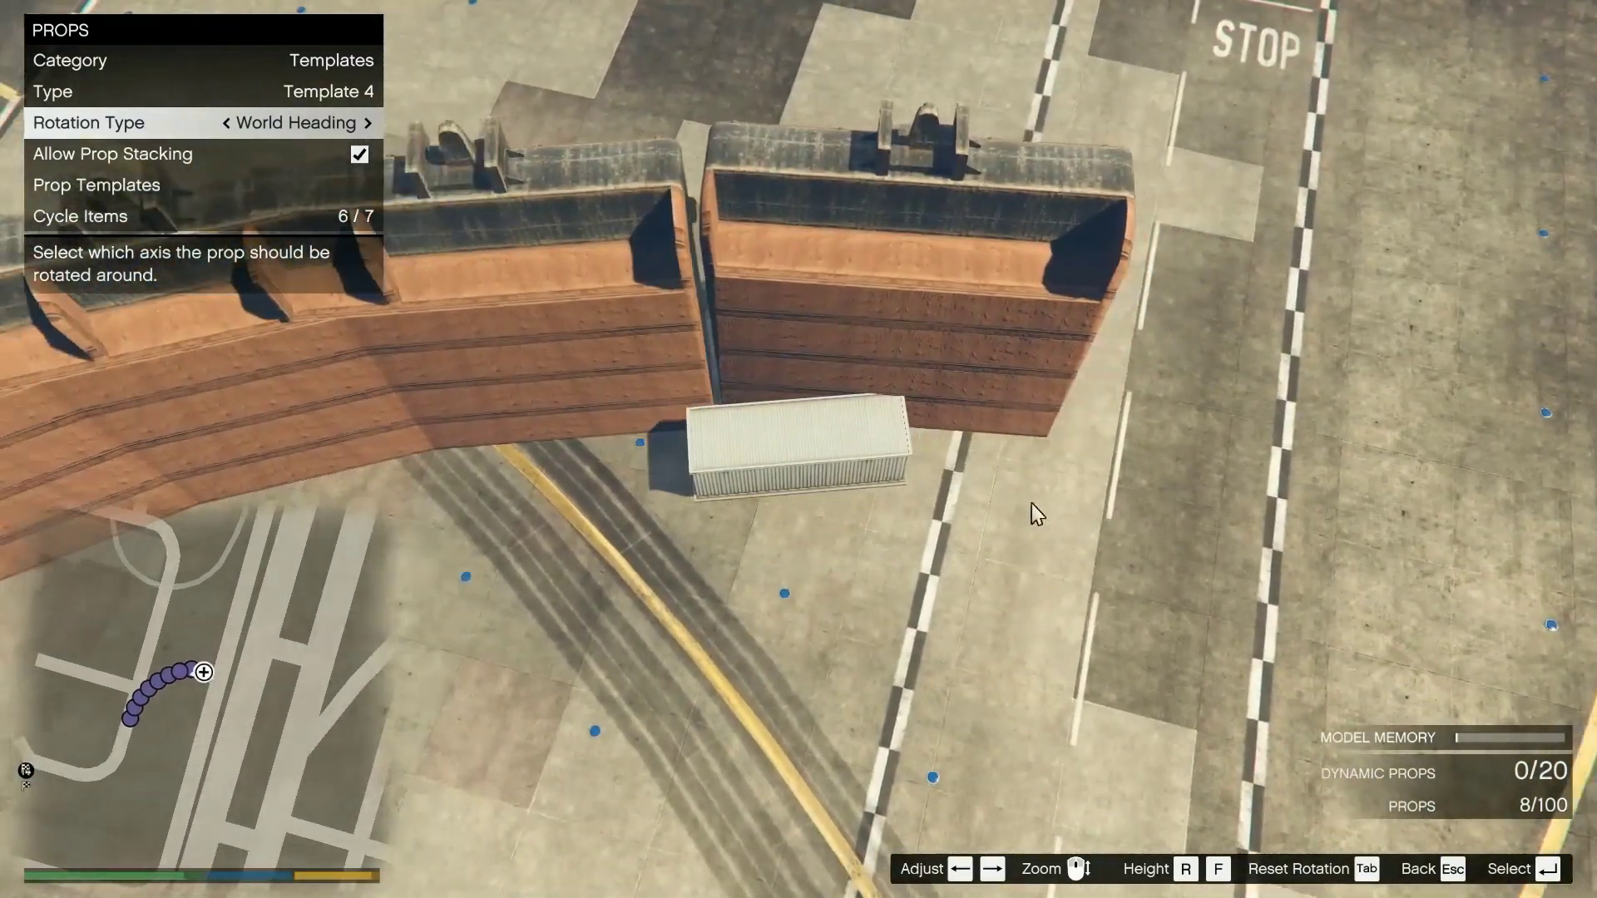
pyautogui.press('shift')
pyautogui.scroll(2, 764, 509)
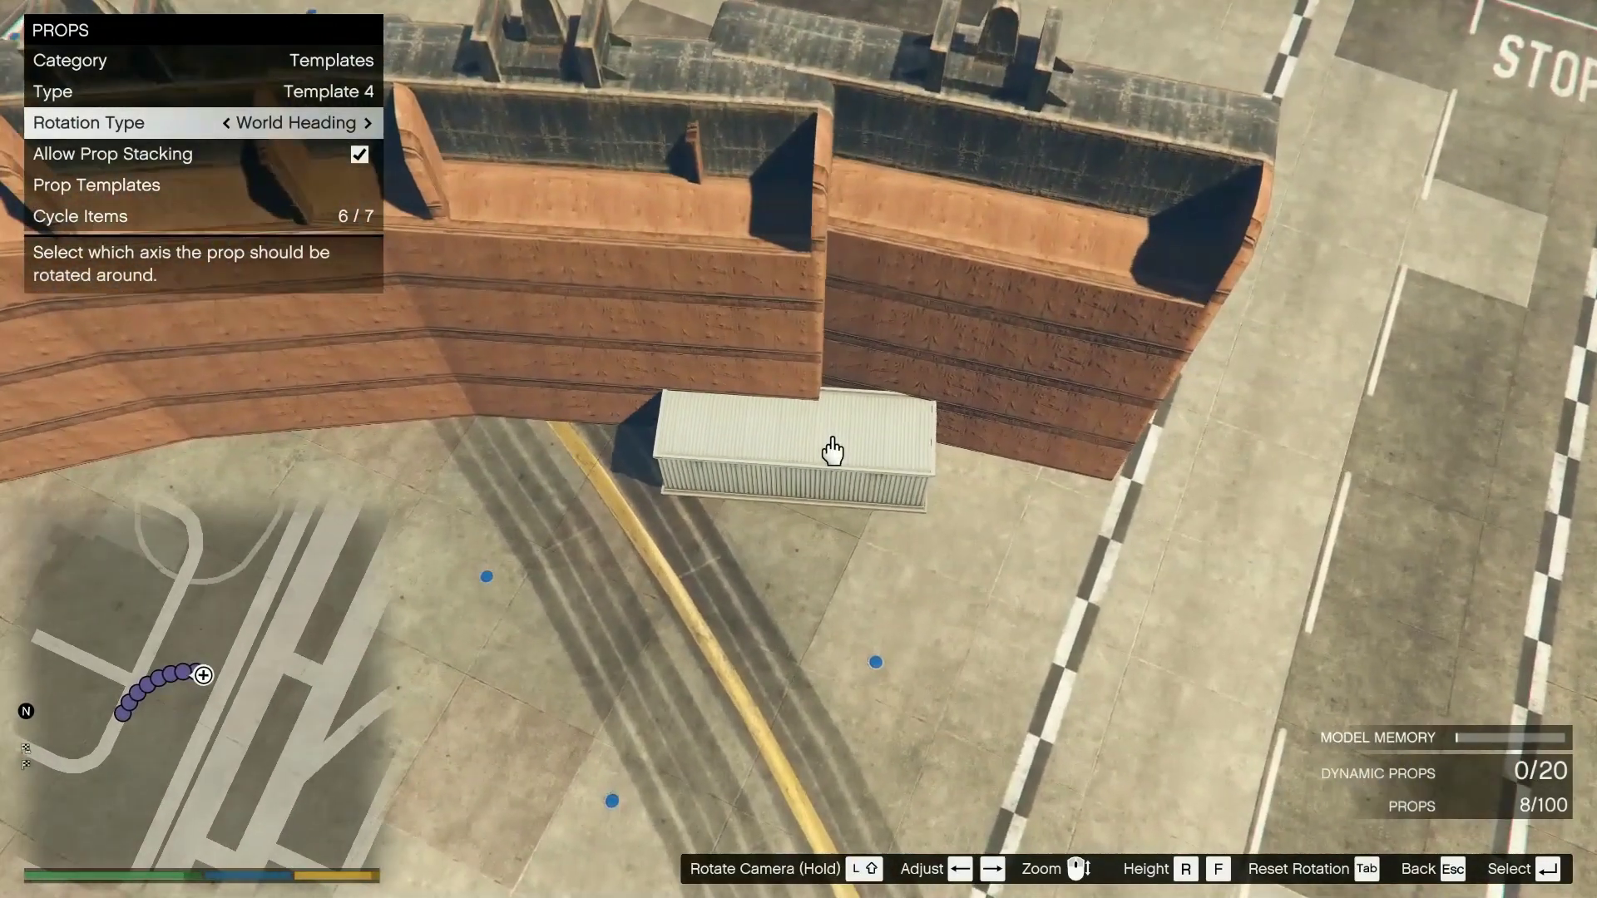
pyautogui.moveTo(832, 452); pyautogui.dragTo(813, 456, button='right')
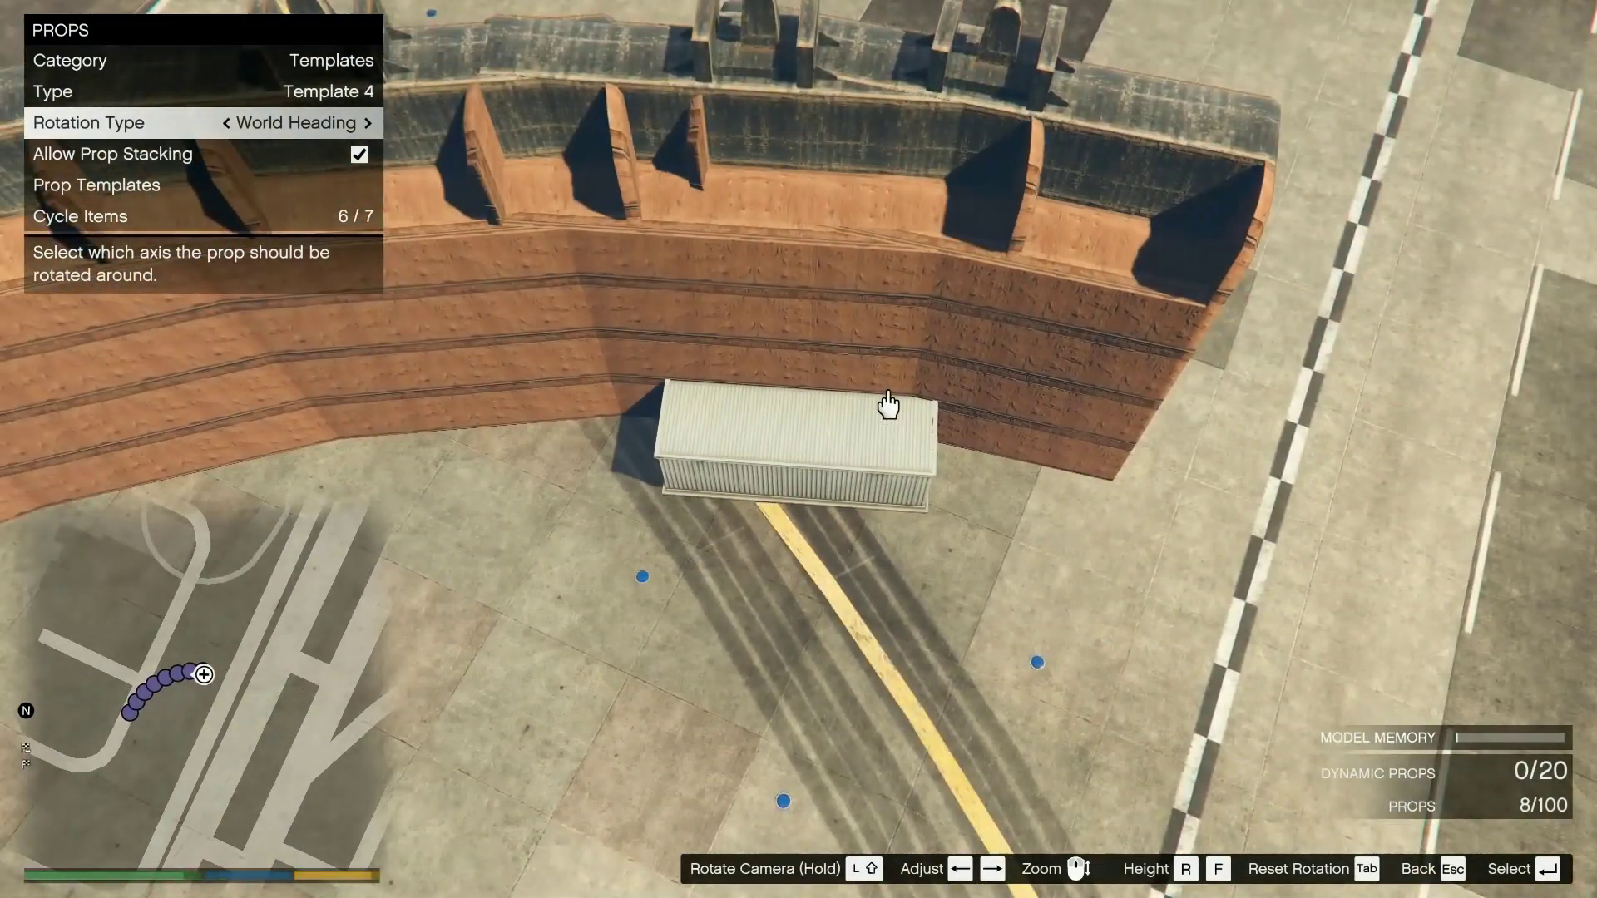
# - Examine up close how the cabin and ramp of the loaded template meet the wall's last segment
pyautogui.scroll(2, 888, 405)
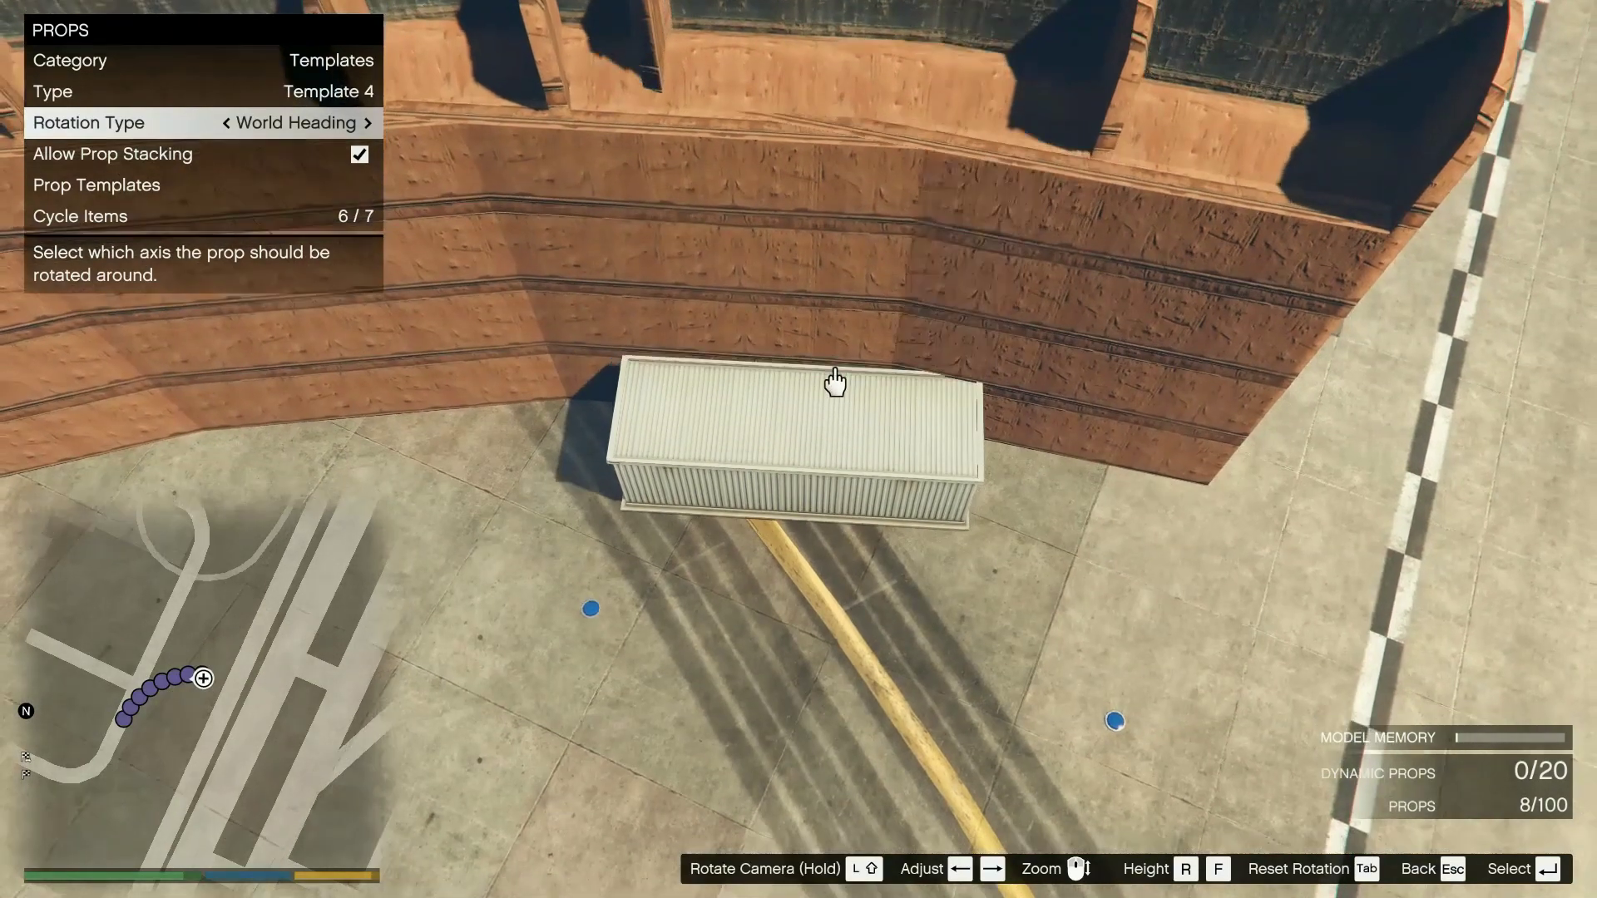
pyautogui.scroll(5, 865, 399)
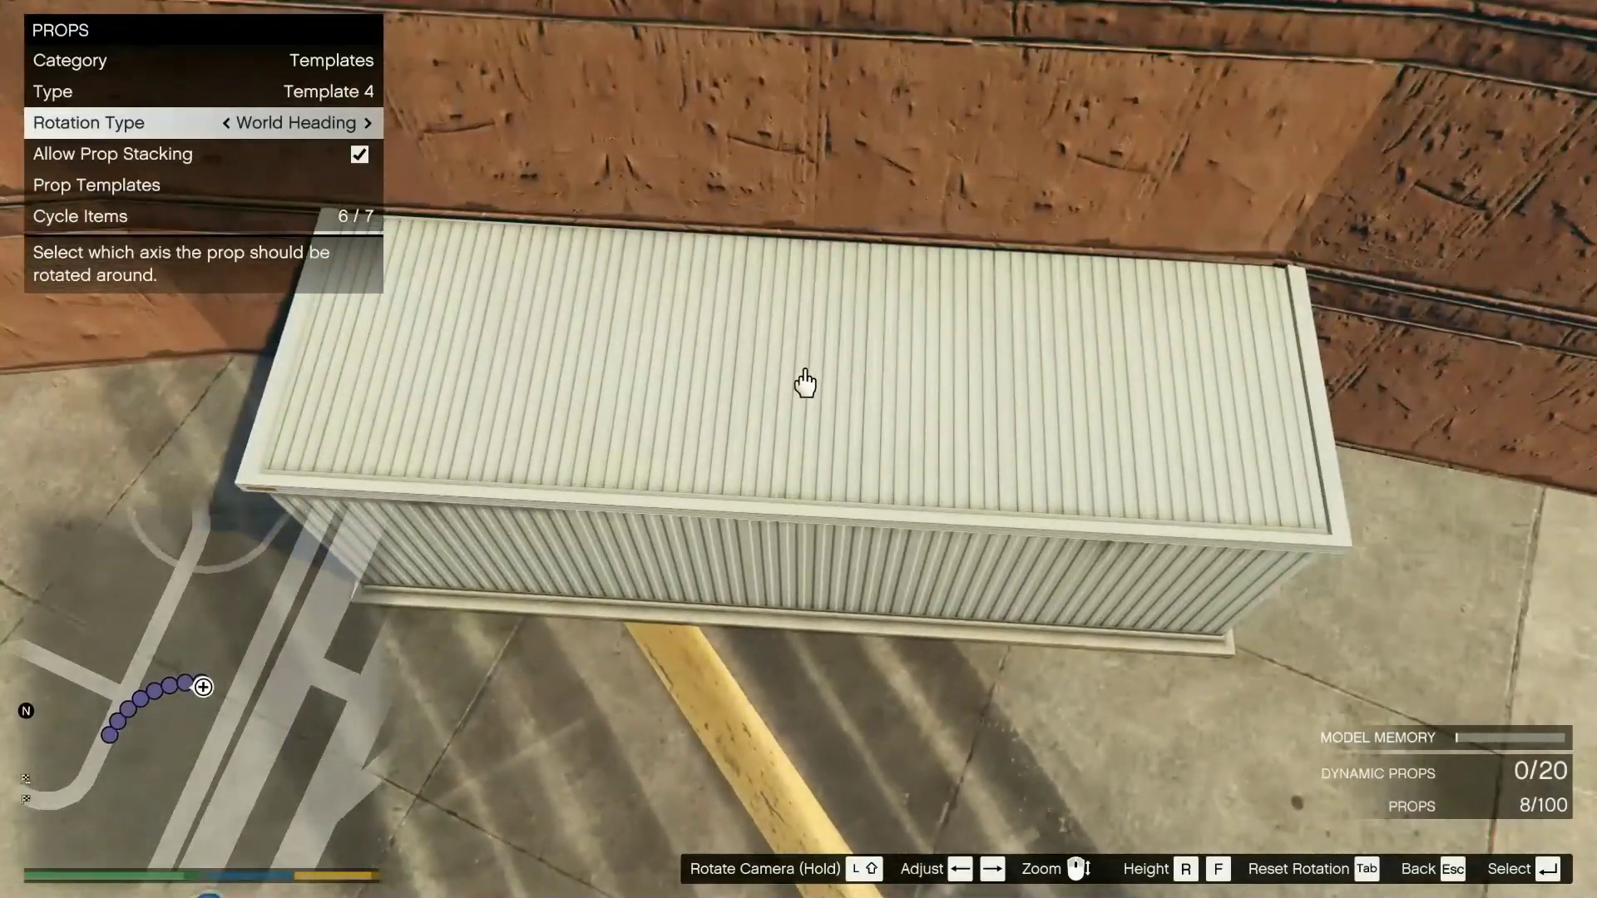
pyautogui.scroll(-6, 766, 399)
pyautogui.scroll(5, 909, 374)
pyautogui.scroll(-2, 801, 385)
pyautogui.scroll(-4, 812, 379)
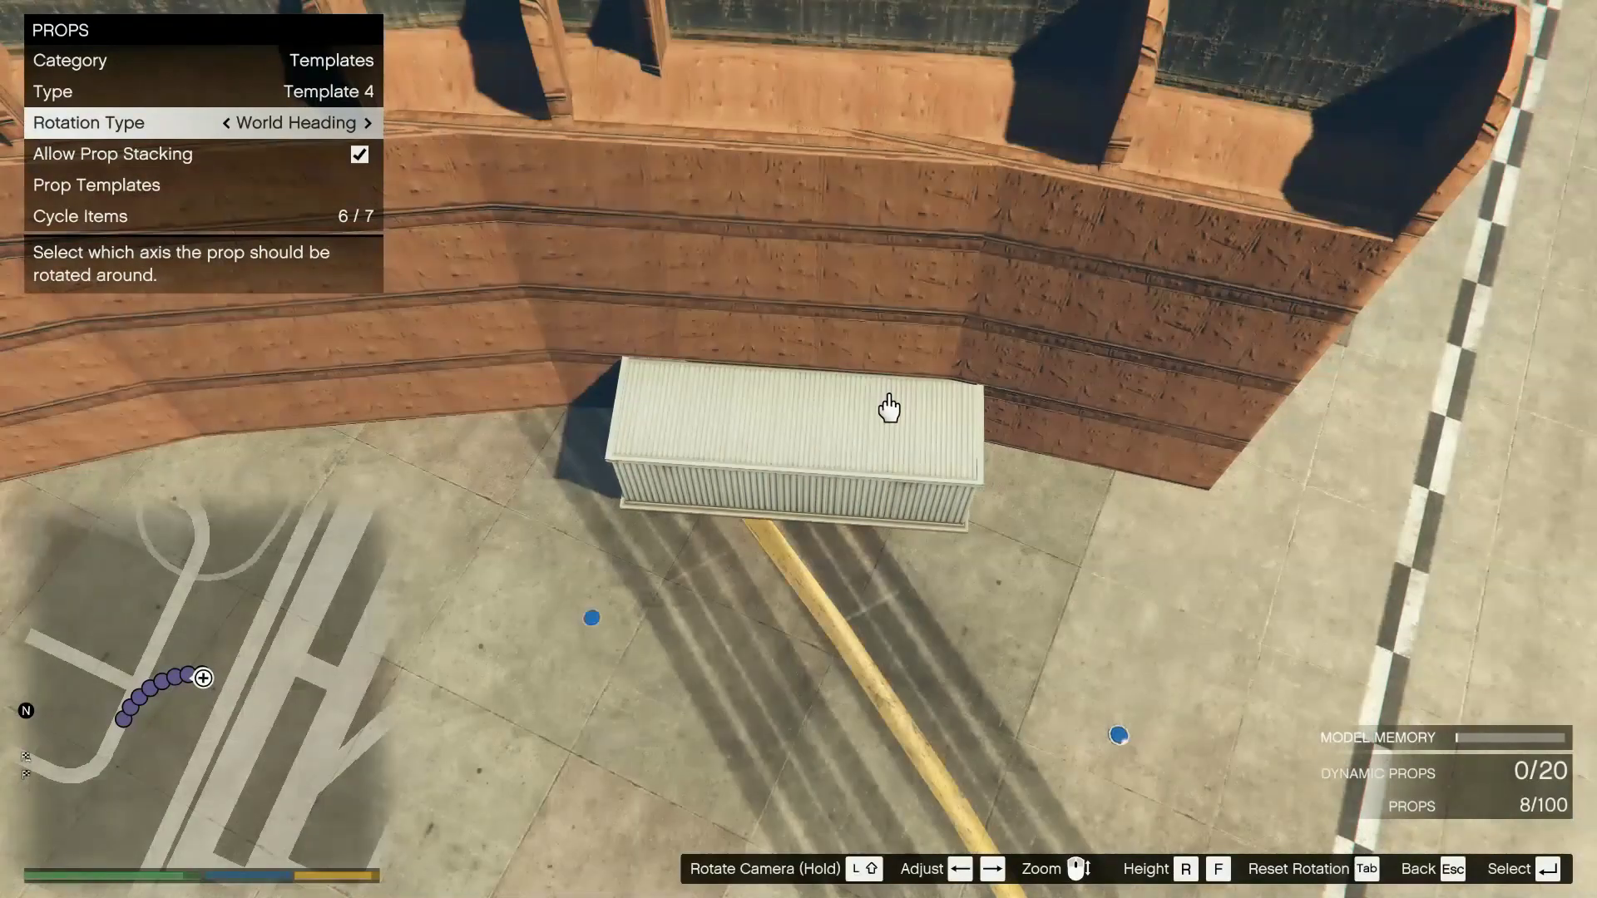
pyautogui.scroll(-5, 888, 402)
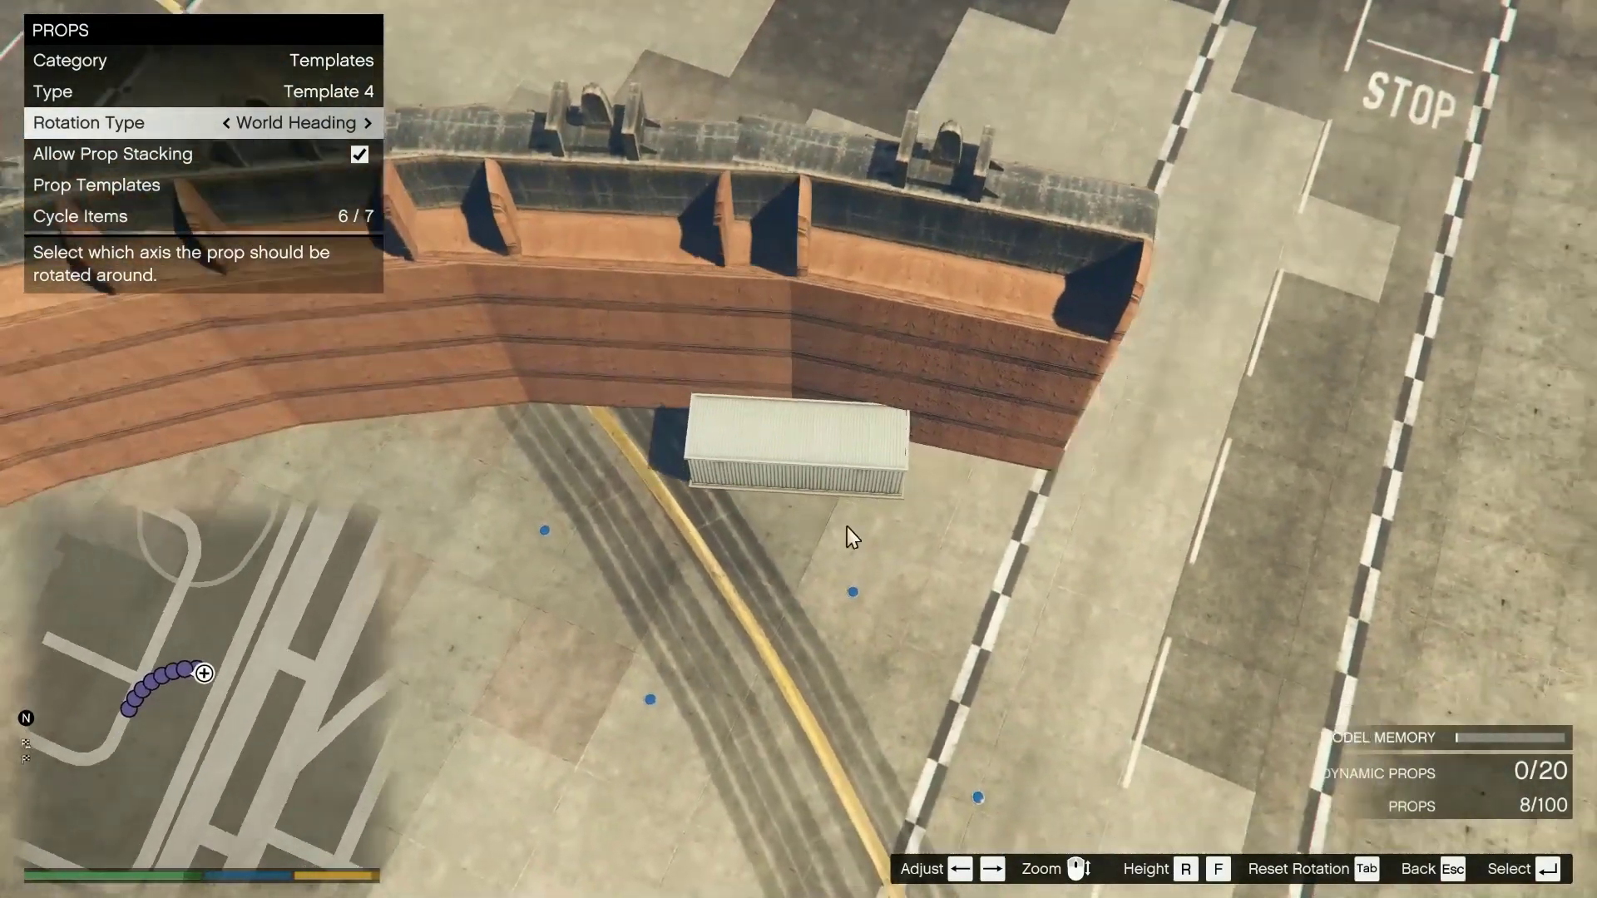
# - Place a Template 4 copy apart from the end of the curved wall and delete the surplus copy beside it
pyautogui.press('d')
pyautogui.moveTo(881, 341); pyautogui.dragTo(965, 449, button='right')
pyautogui.press('w')
pyautogui.press('a')
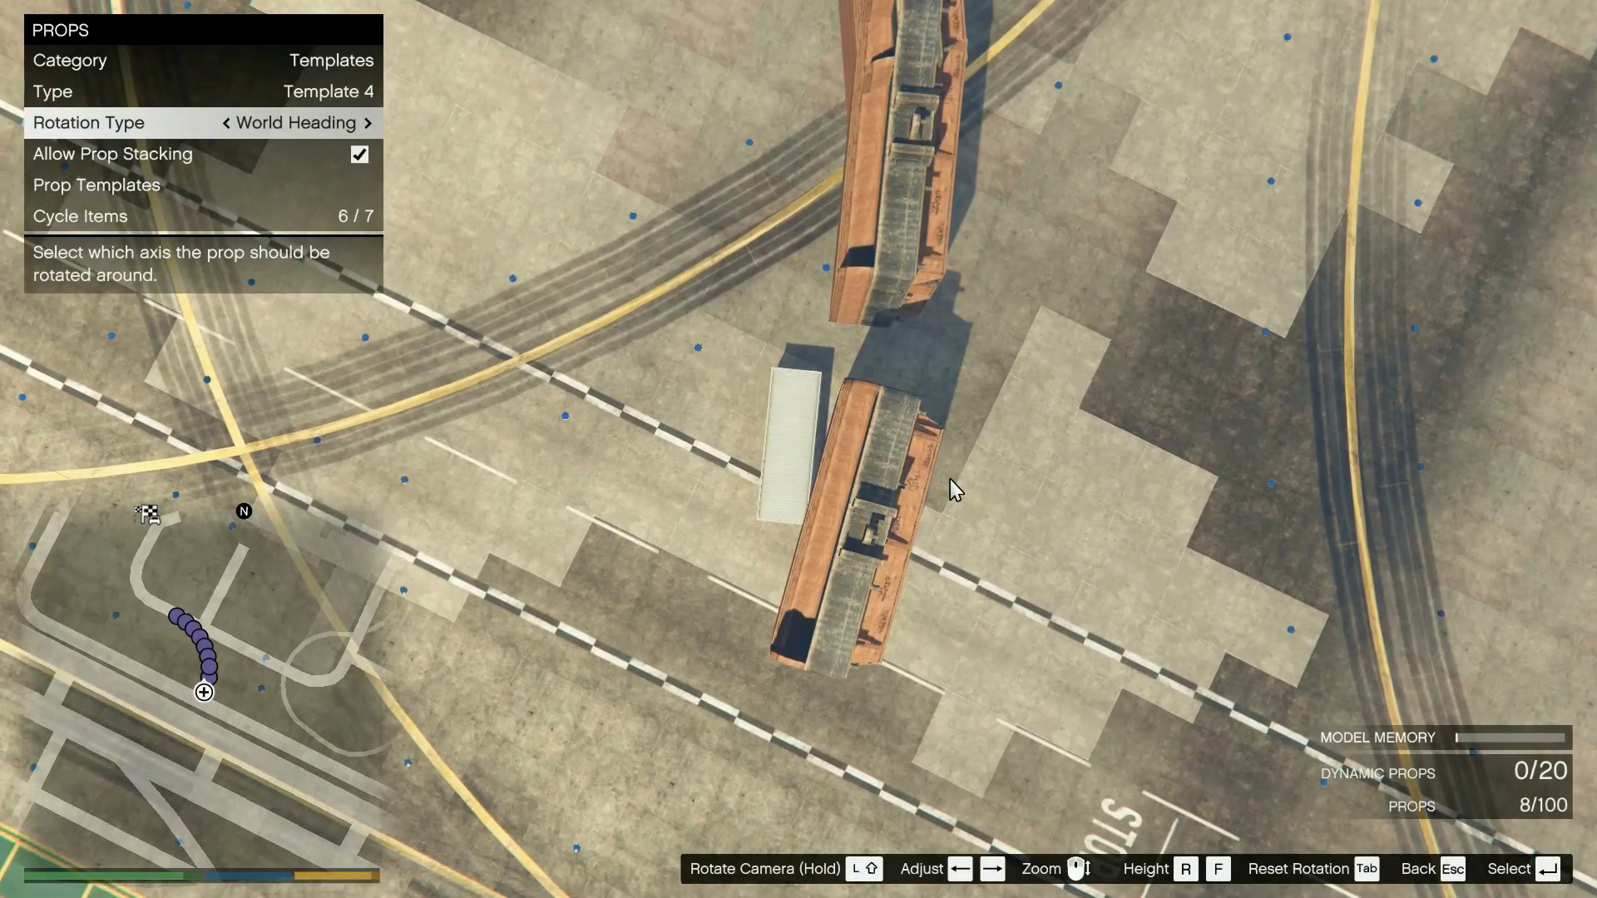
pyautogui.press('Return')
pyautogui.press('shift')
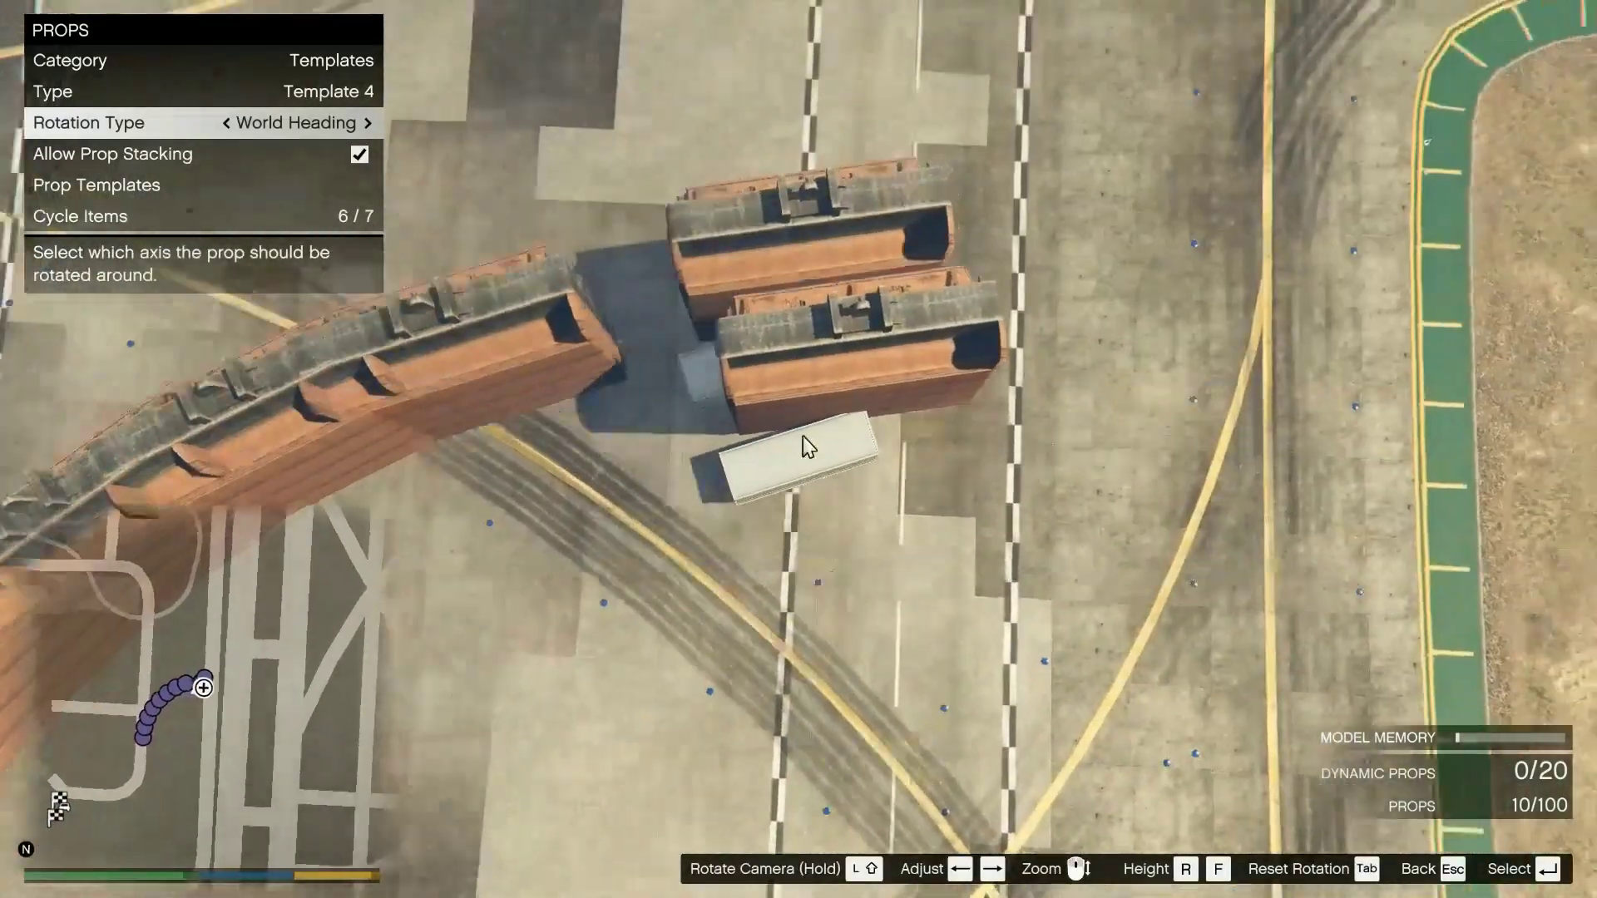
pyautogui.press('w')
pyautogui.press('Delete')
pyautogui.press('d')
pyautogui.press('shift')
# - Line up Template 4 at a slight angle with the detached wall segment and place it as its continuation
pyautogui.scroll(3, 952, 437)
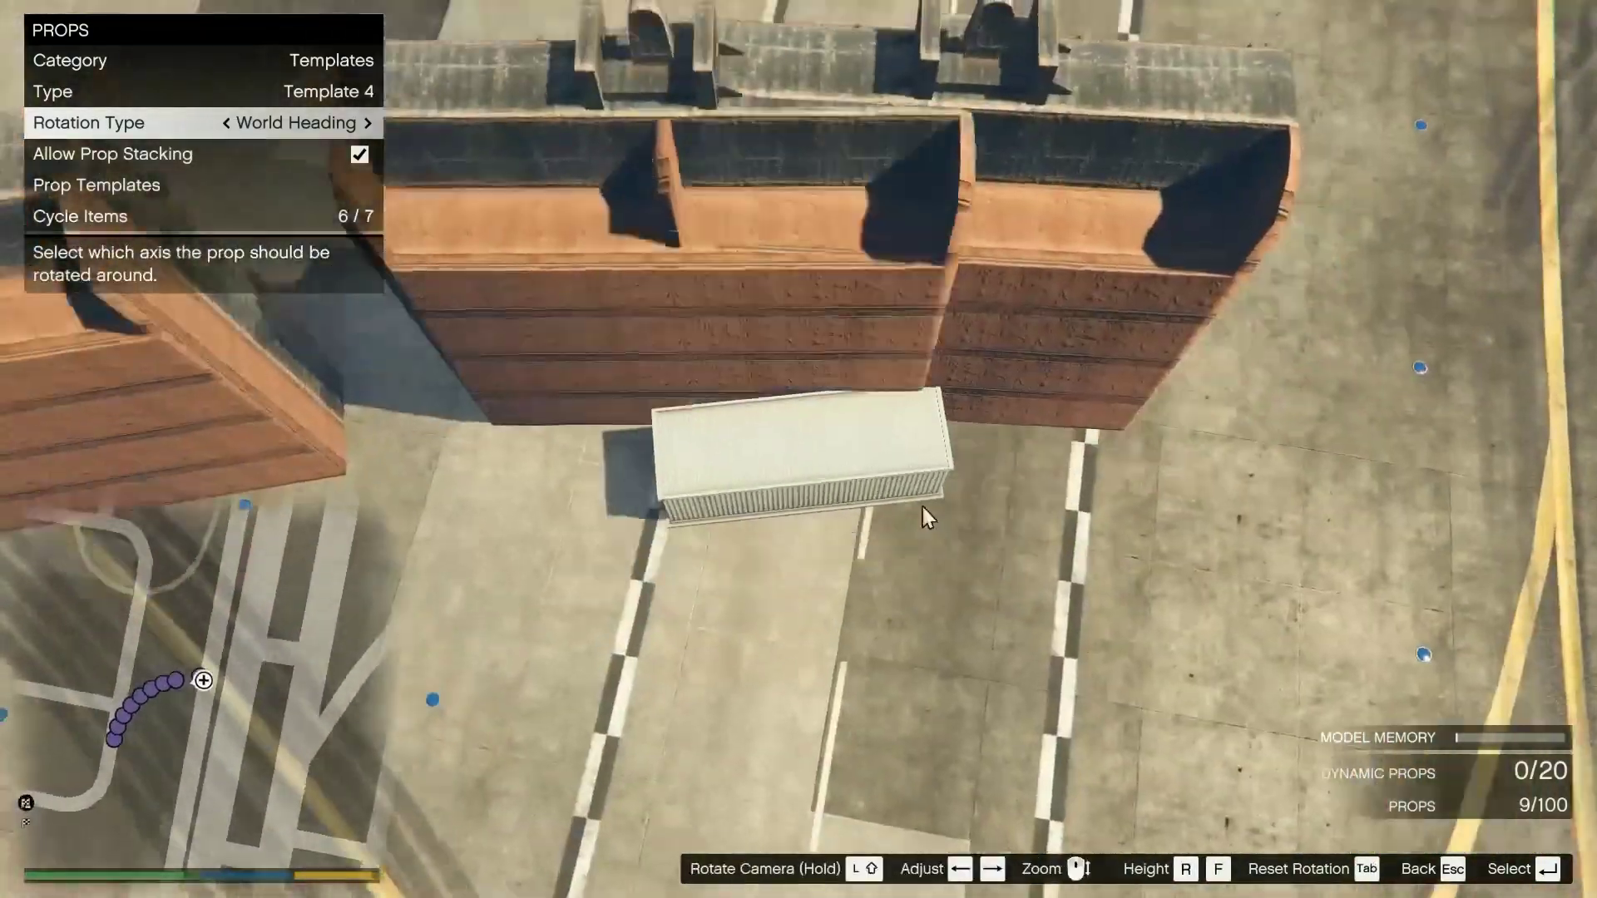
pyautogui.scroll(3, 934, 499)
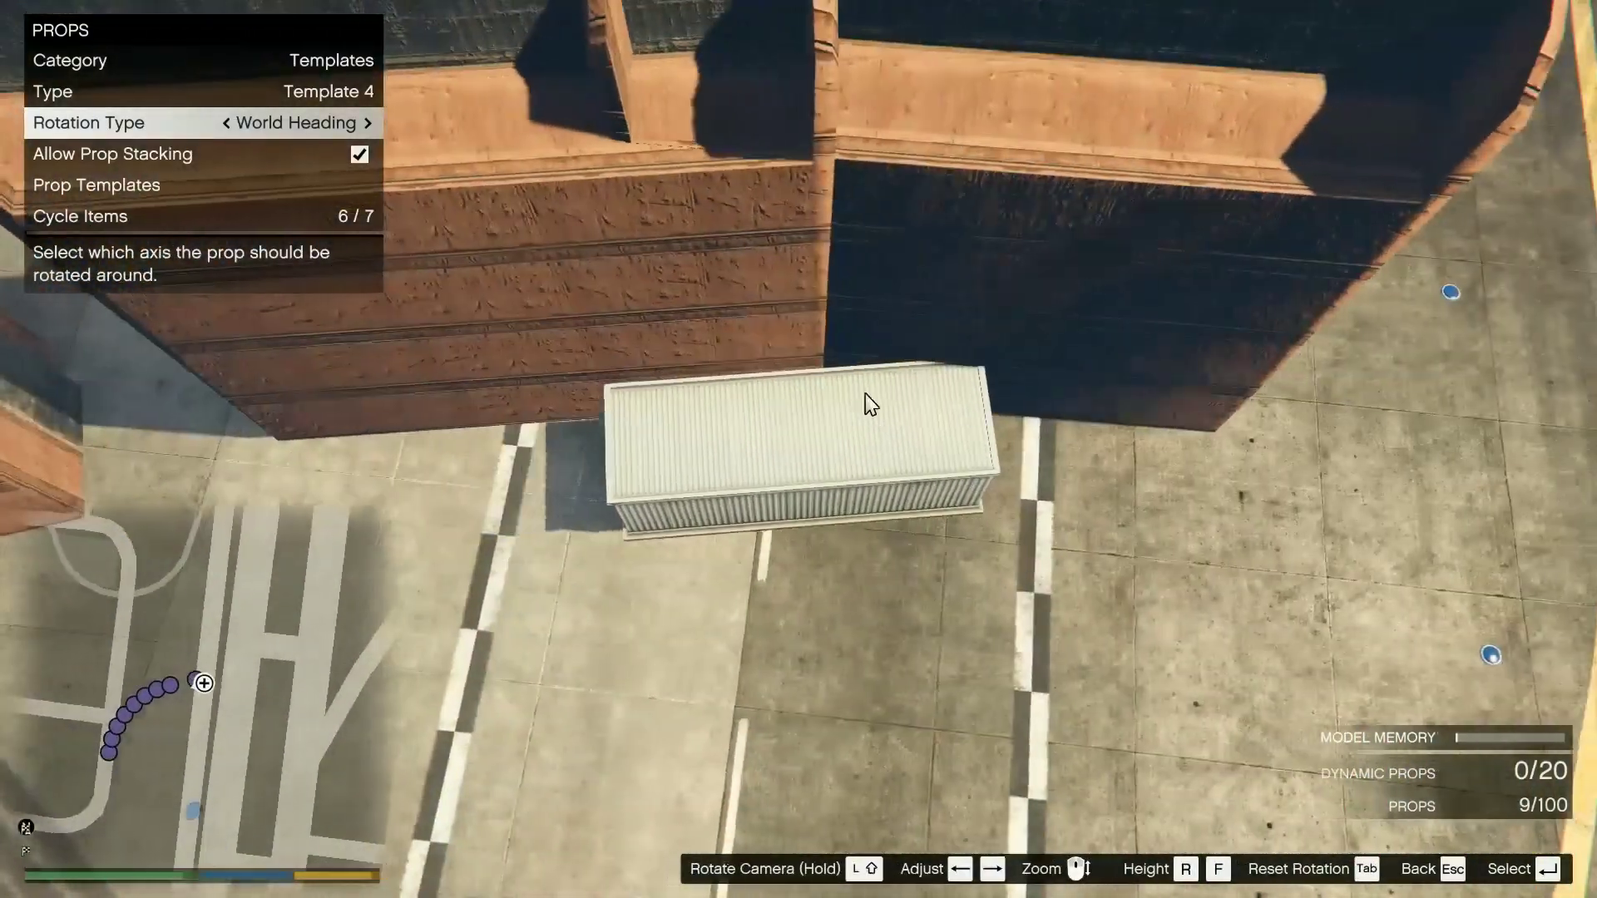
pyautogui.scroll(-5, 915, 532)
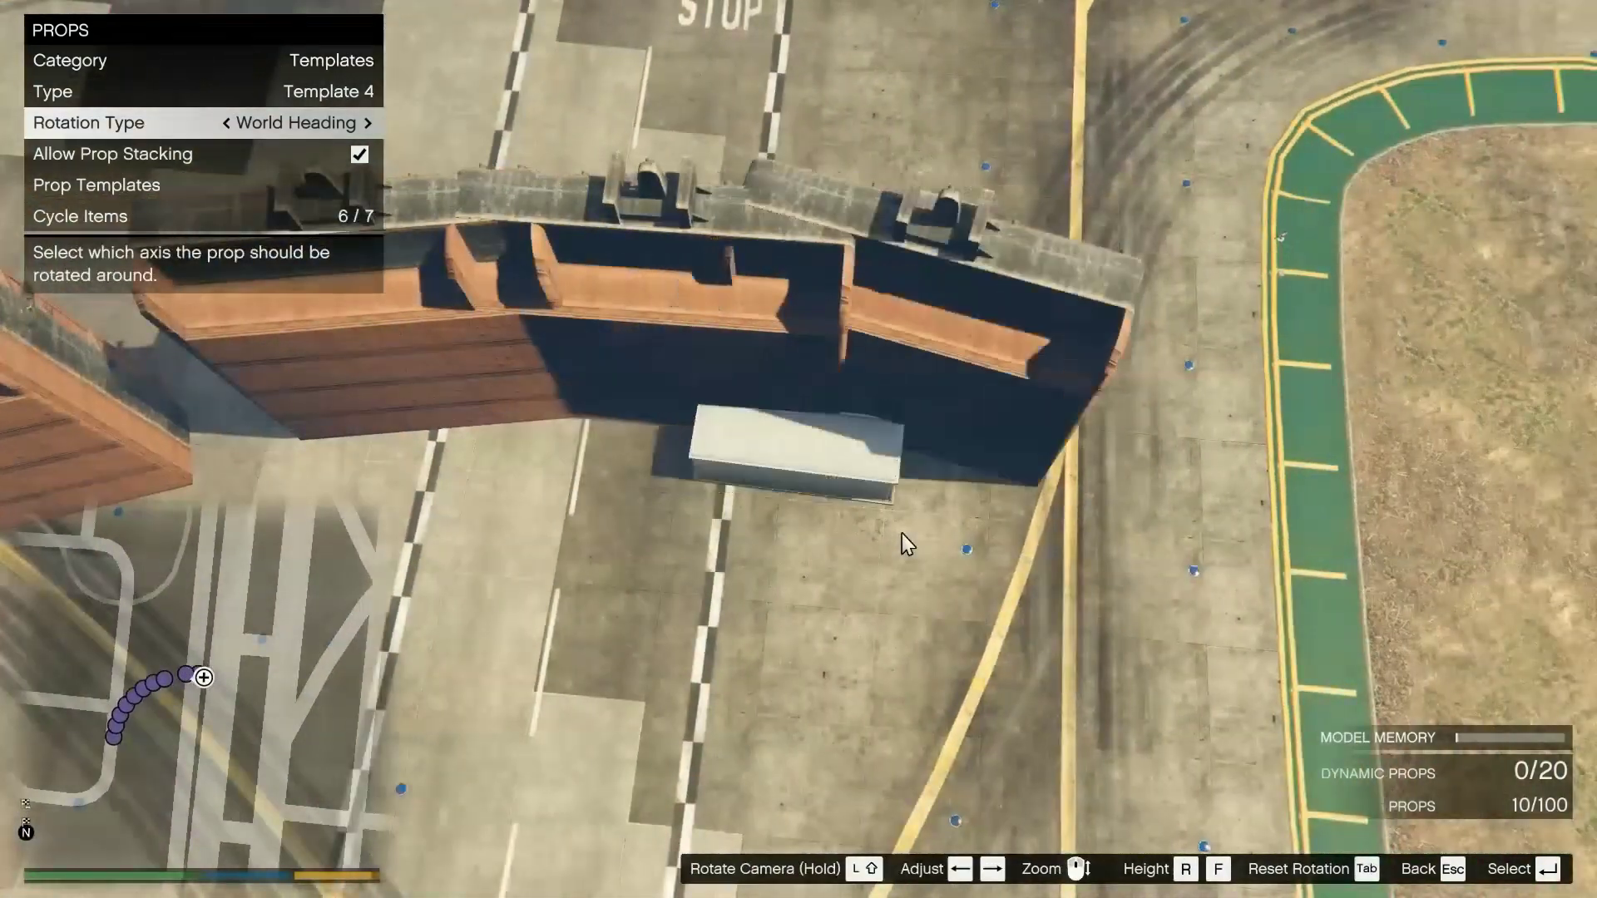
pyautogui.press('s')
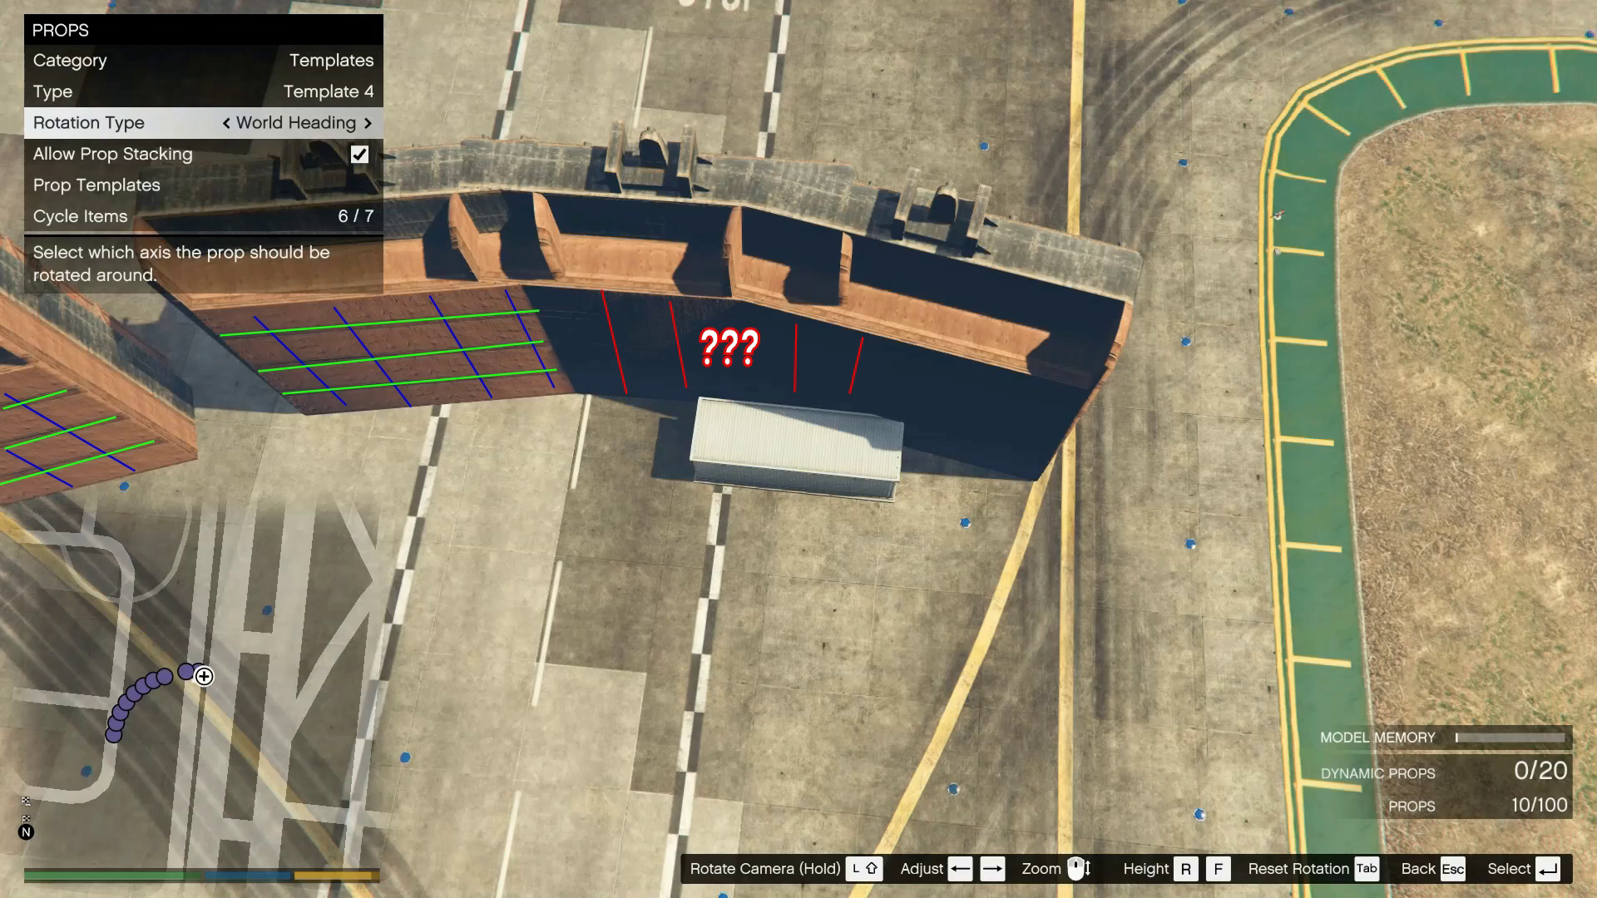
# - Leave template placement and change the race's Time of Day to a night-time setting
pyautogui.press('Escape')
pyautogui.press('Escape')
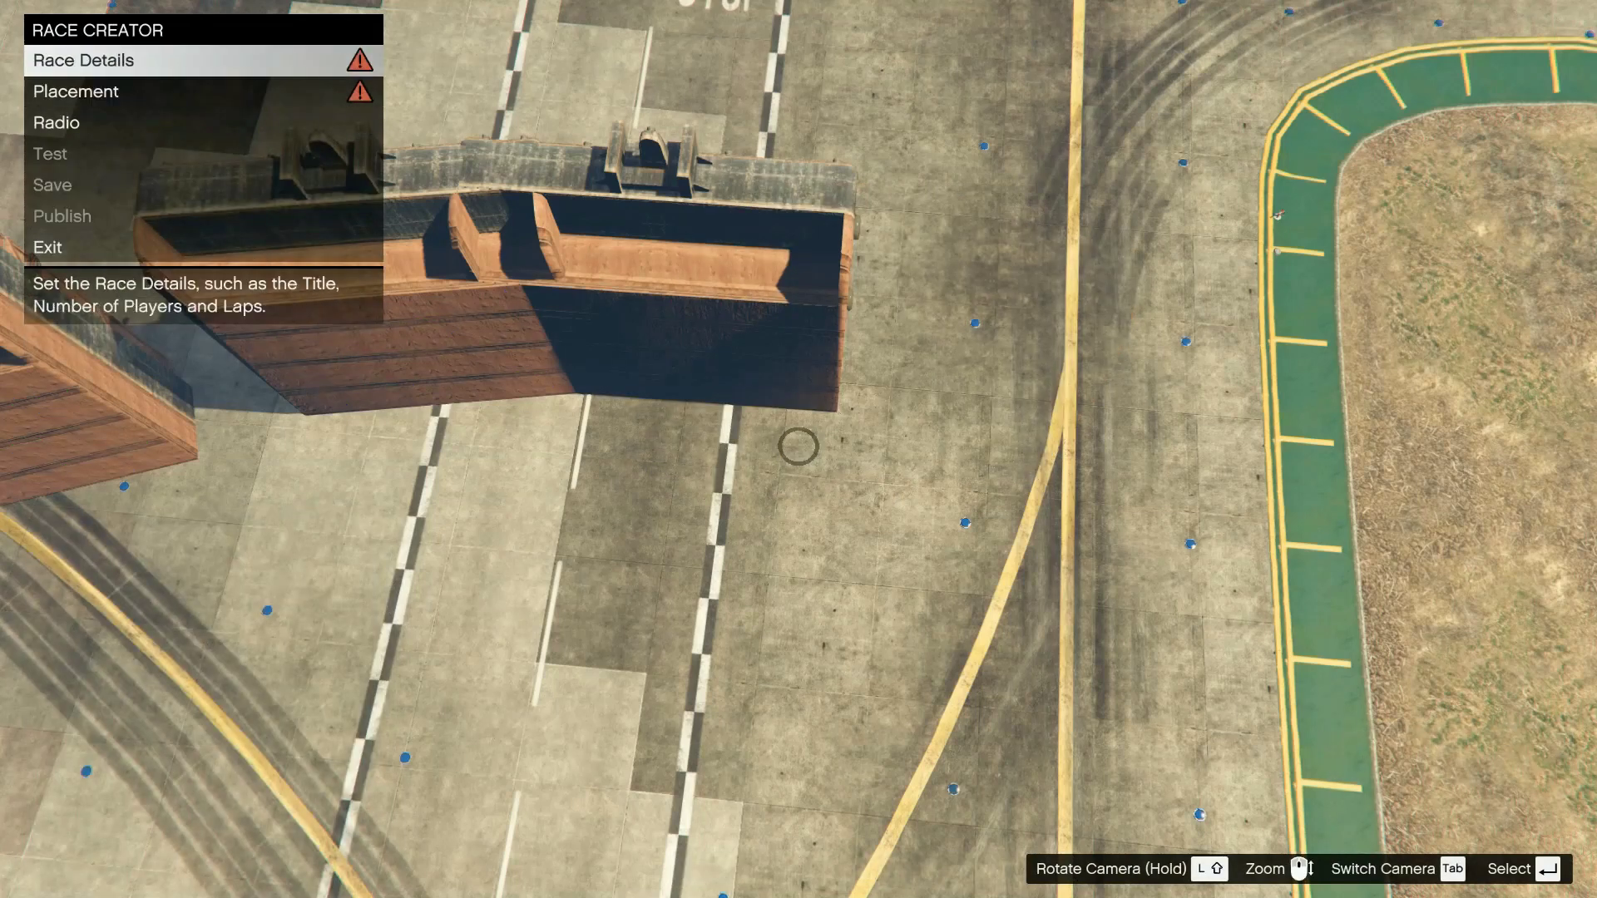
pyautogui.press('Return')
pyautogui.press('Down')
pyautogui.press('Down')
pyautogui.press('Down')
pyautogui.press('Down')
pyautogui.press('Down')
pyautogui.press('Down')
pyautogui.press('Down')
pyautogui.press('Down')
pyautogui.press('Down')
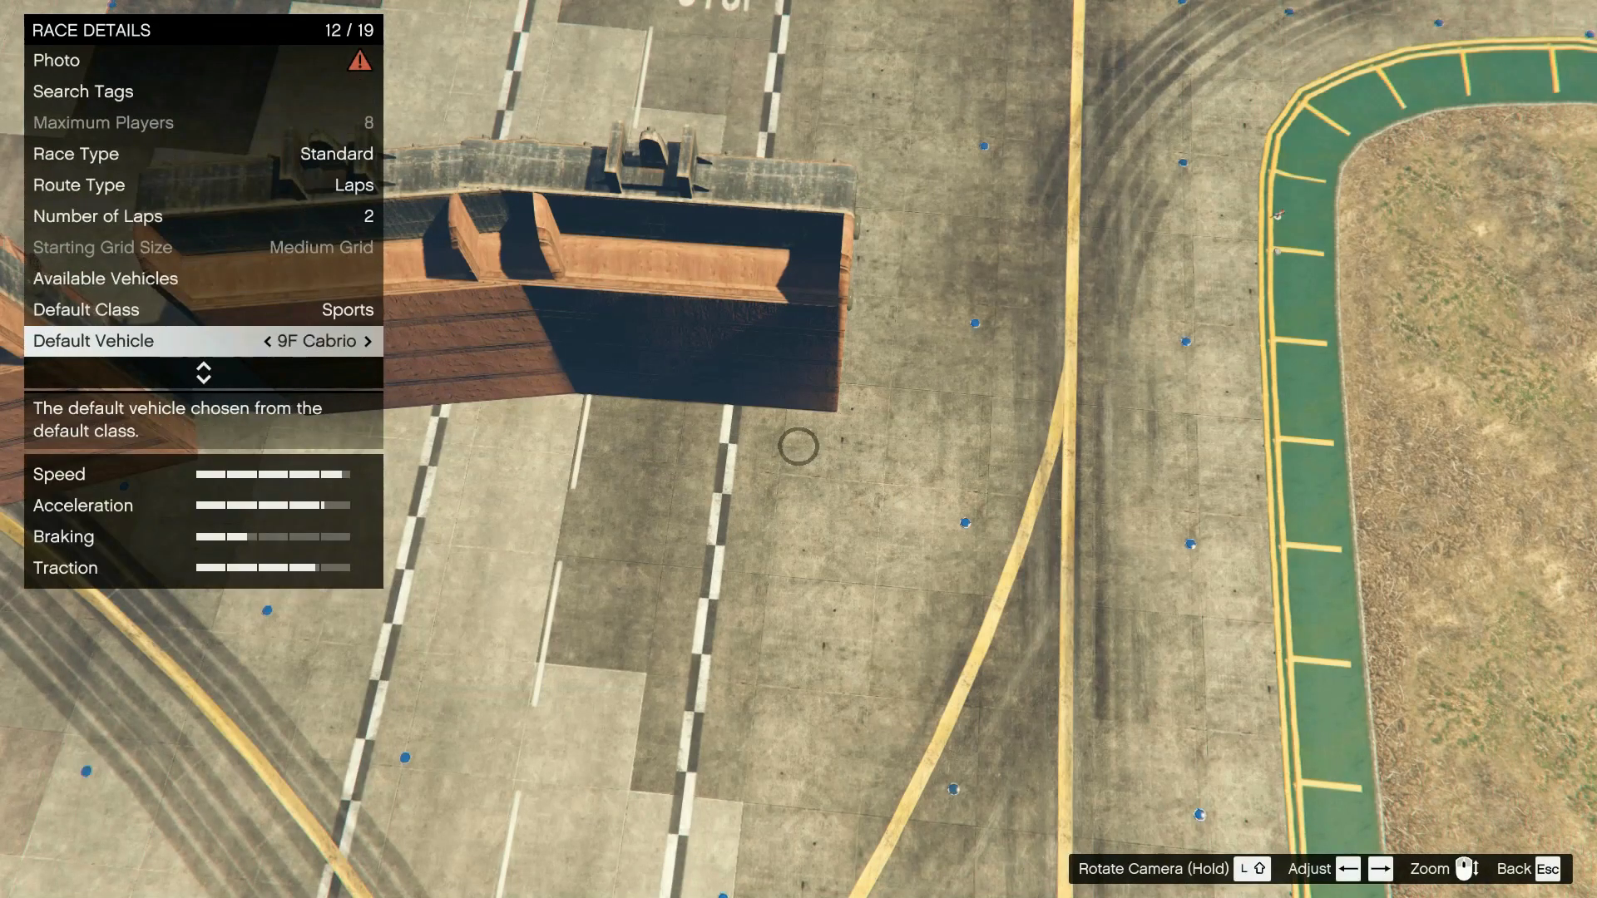
pyautogui.press('Right')
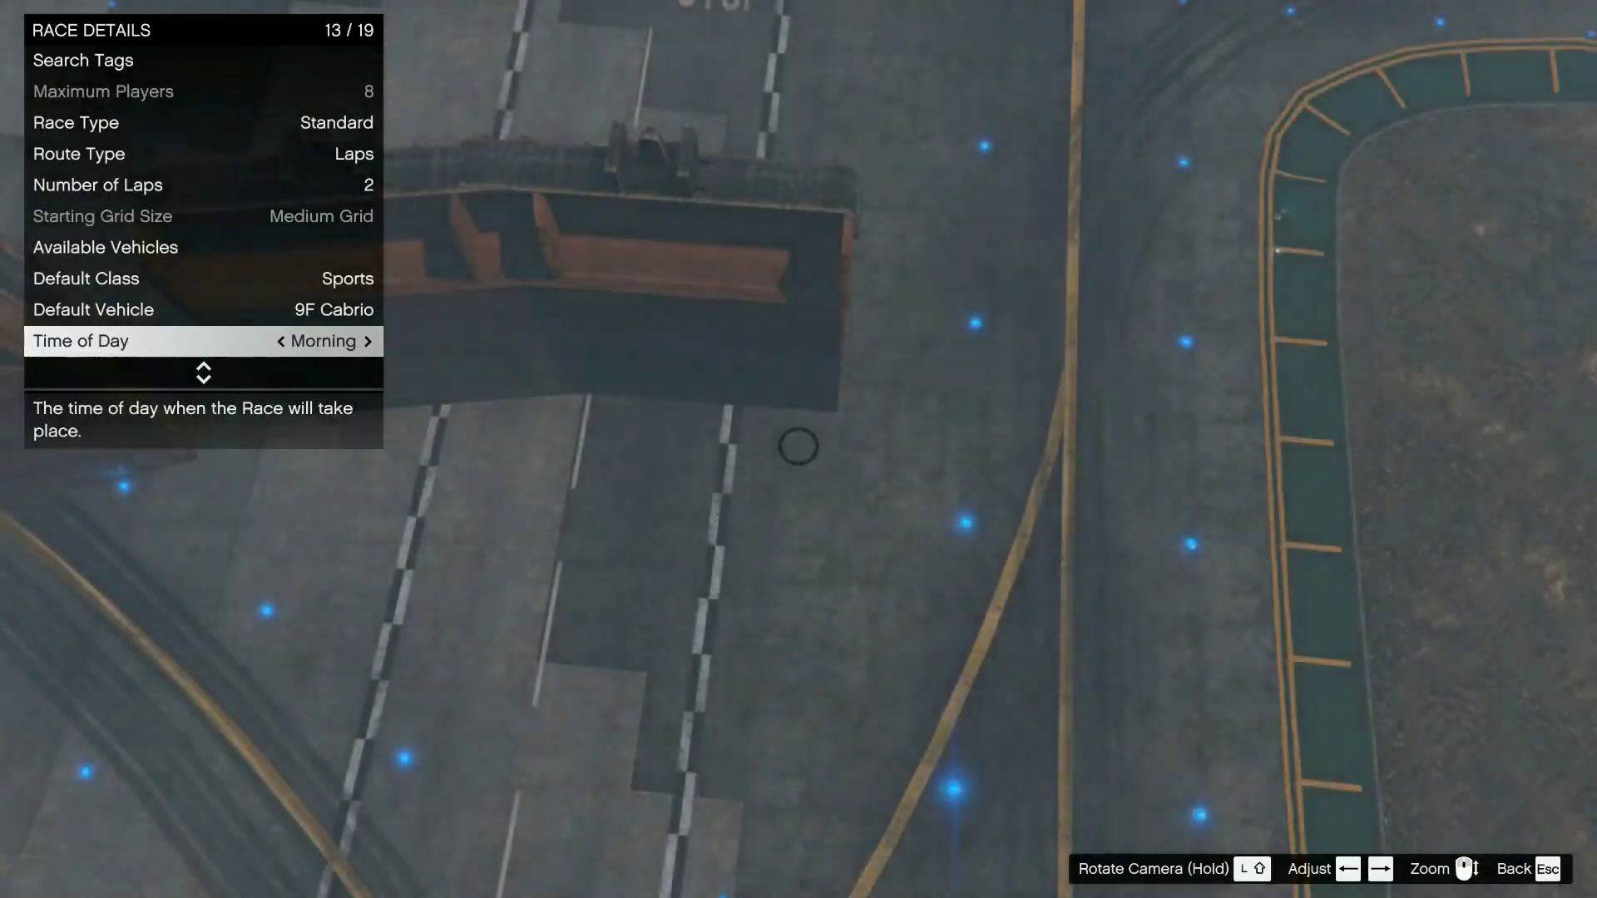
pyautogui.press('Right')
pyautogui.press('Right')
pyautogui.press('Escape')
# - Return to the Props placement options
pyautogui.press('Down')
pyautogui.press('Return')
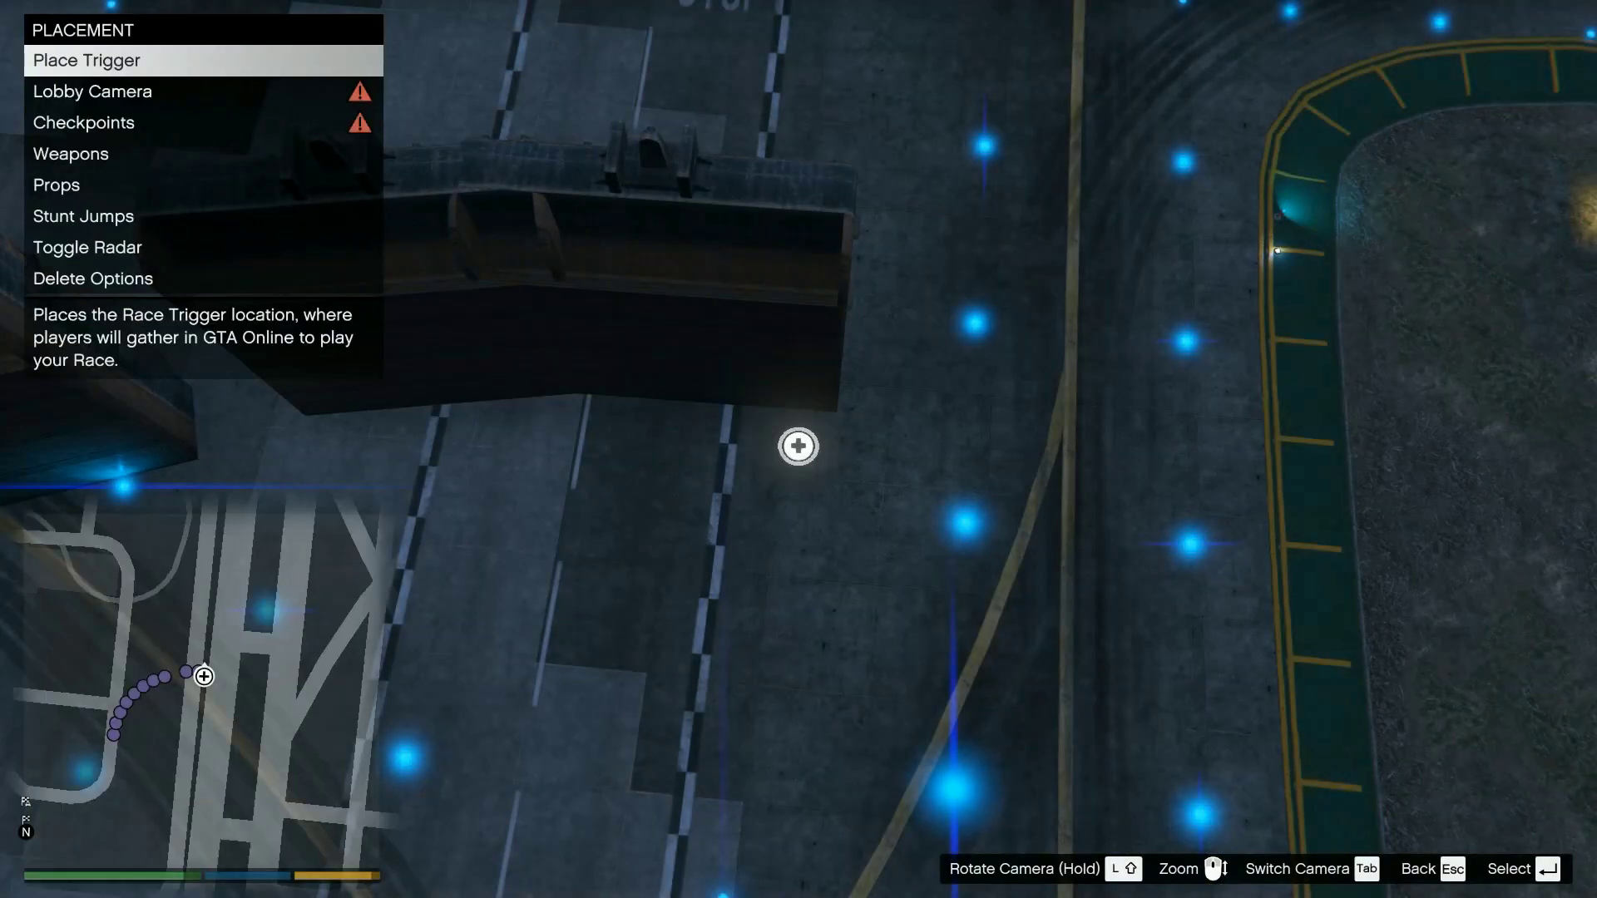
pyautogui.press('Return')
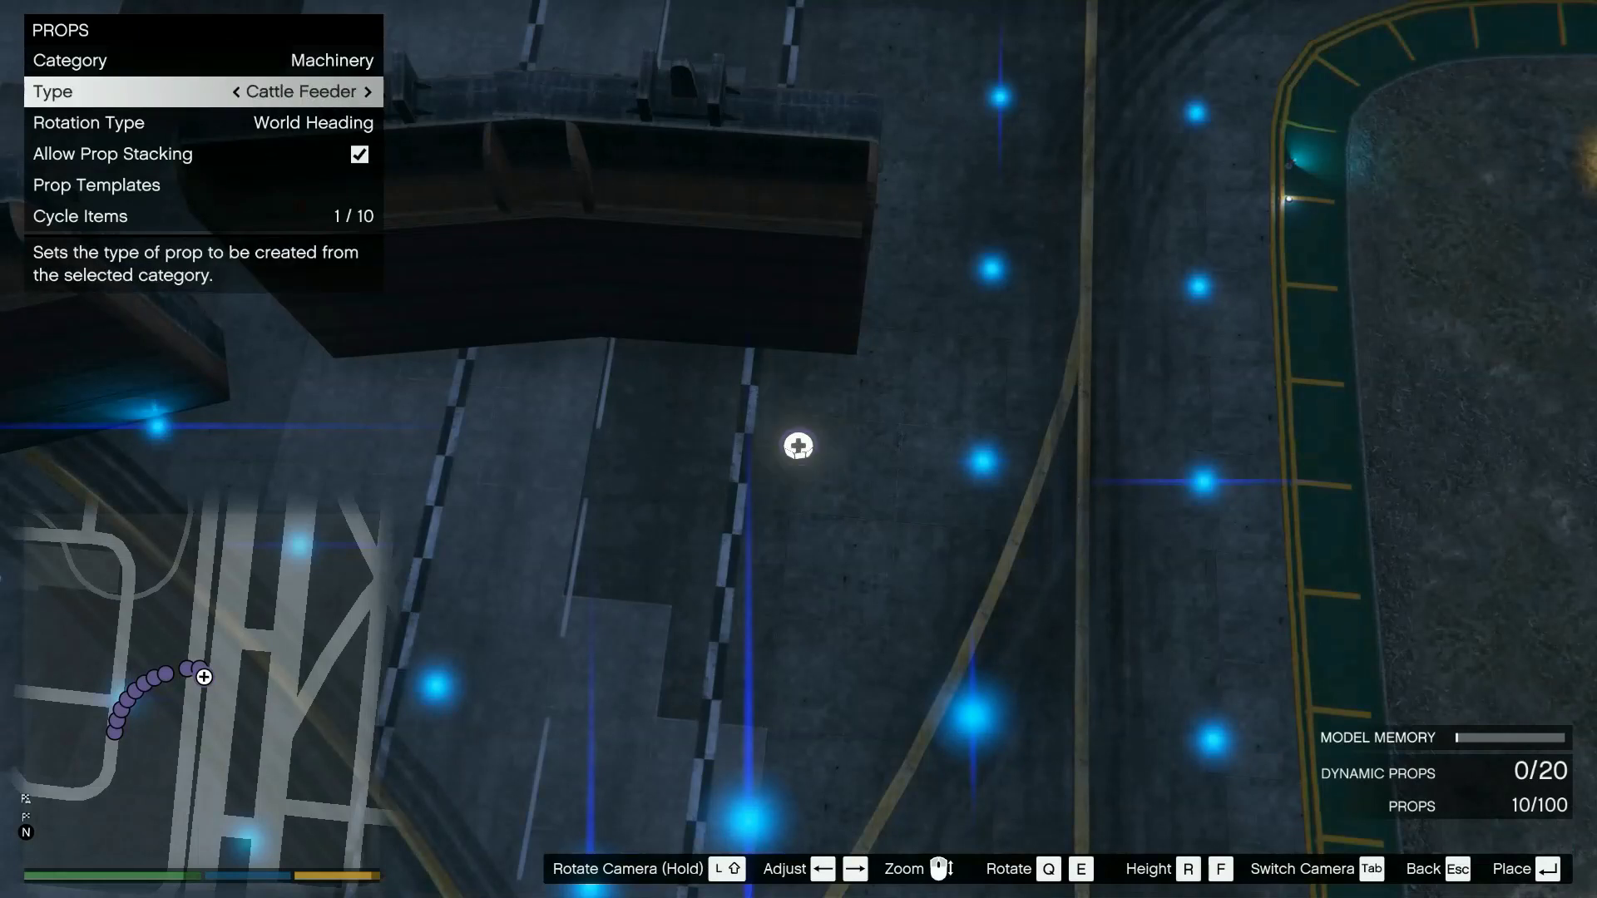
# - Place a Generator & Lamp from the Machinery props so it lights the end of the detached wall segment
pyautogui.press('Right')
pyautogui.press('s')
pyautogui.press('a')
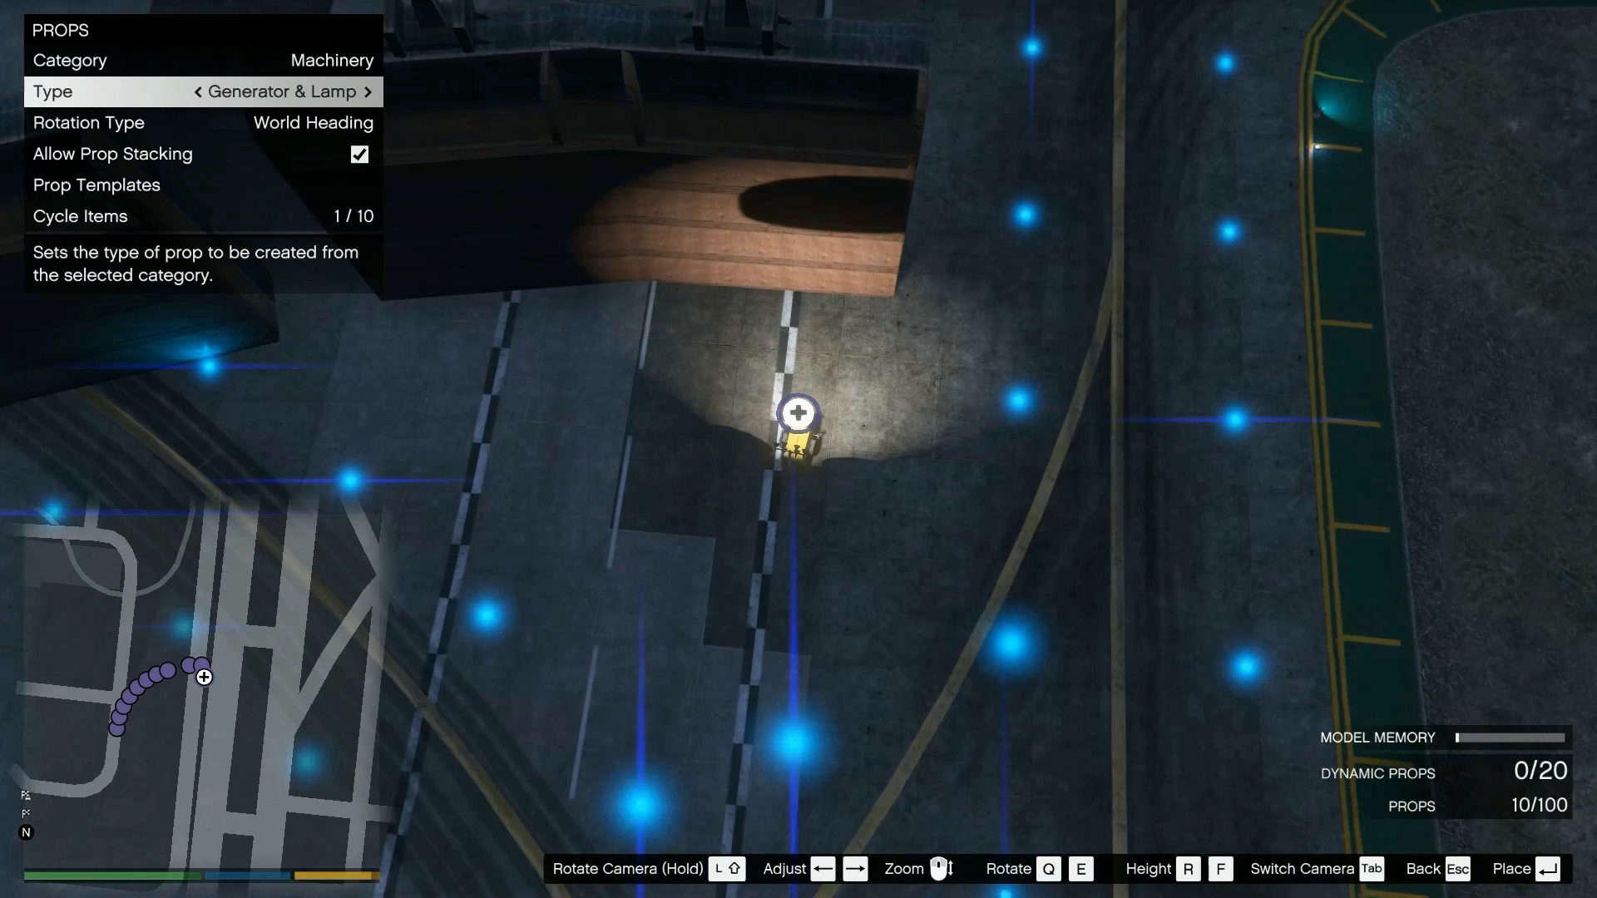
pyautogui.press('d')
pyautogui.press('d')
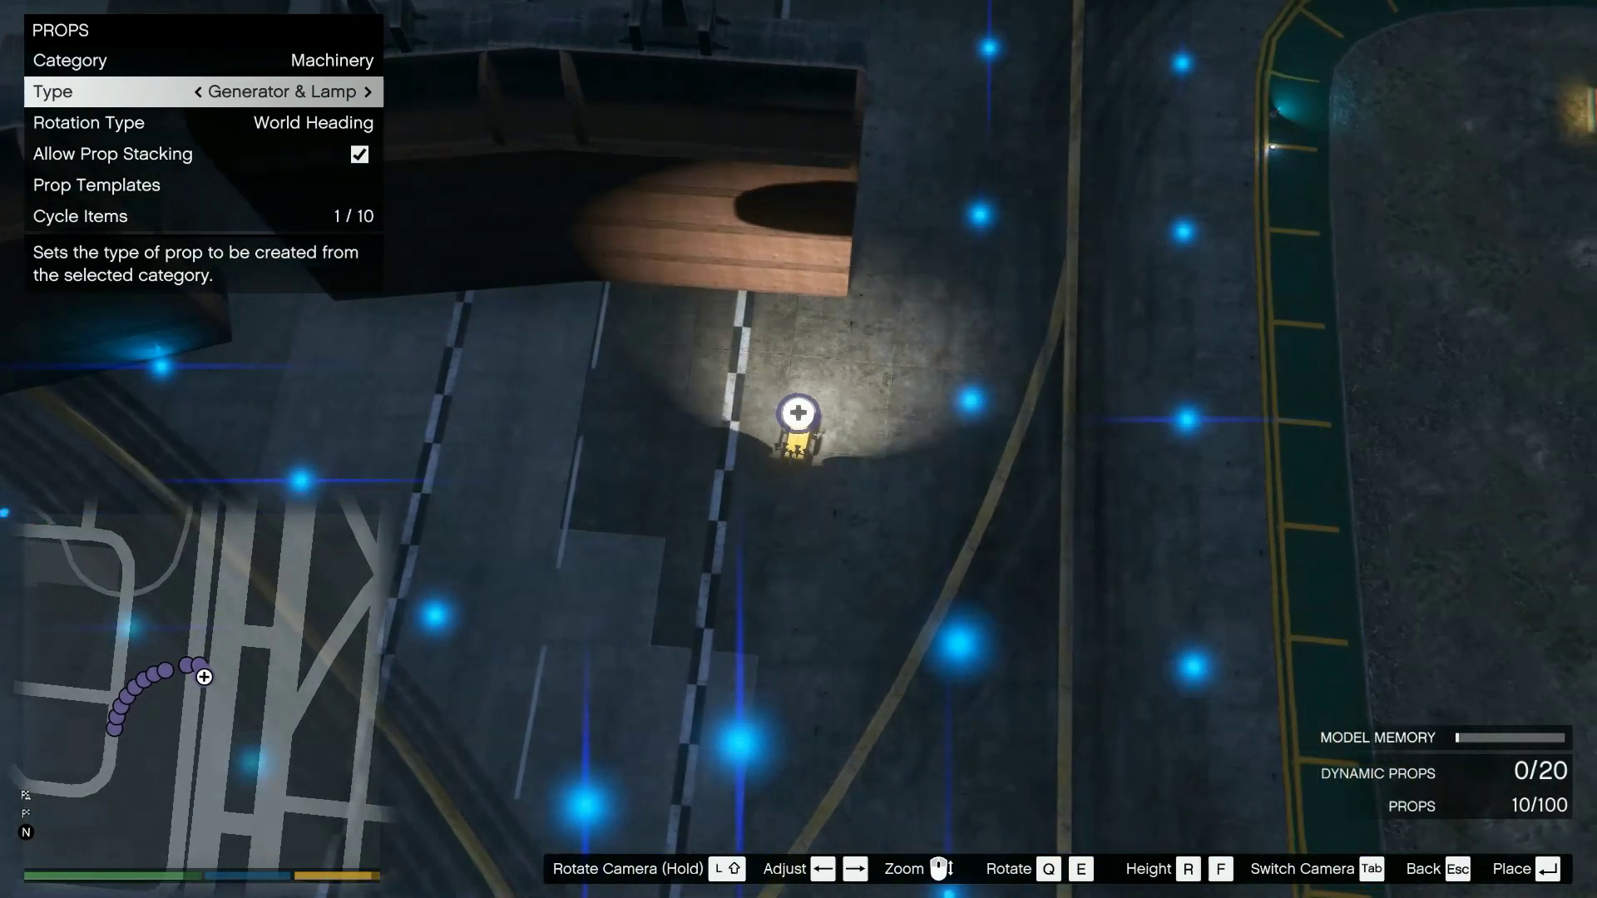
pyautogui.press('Return')
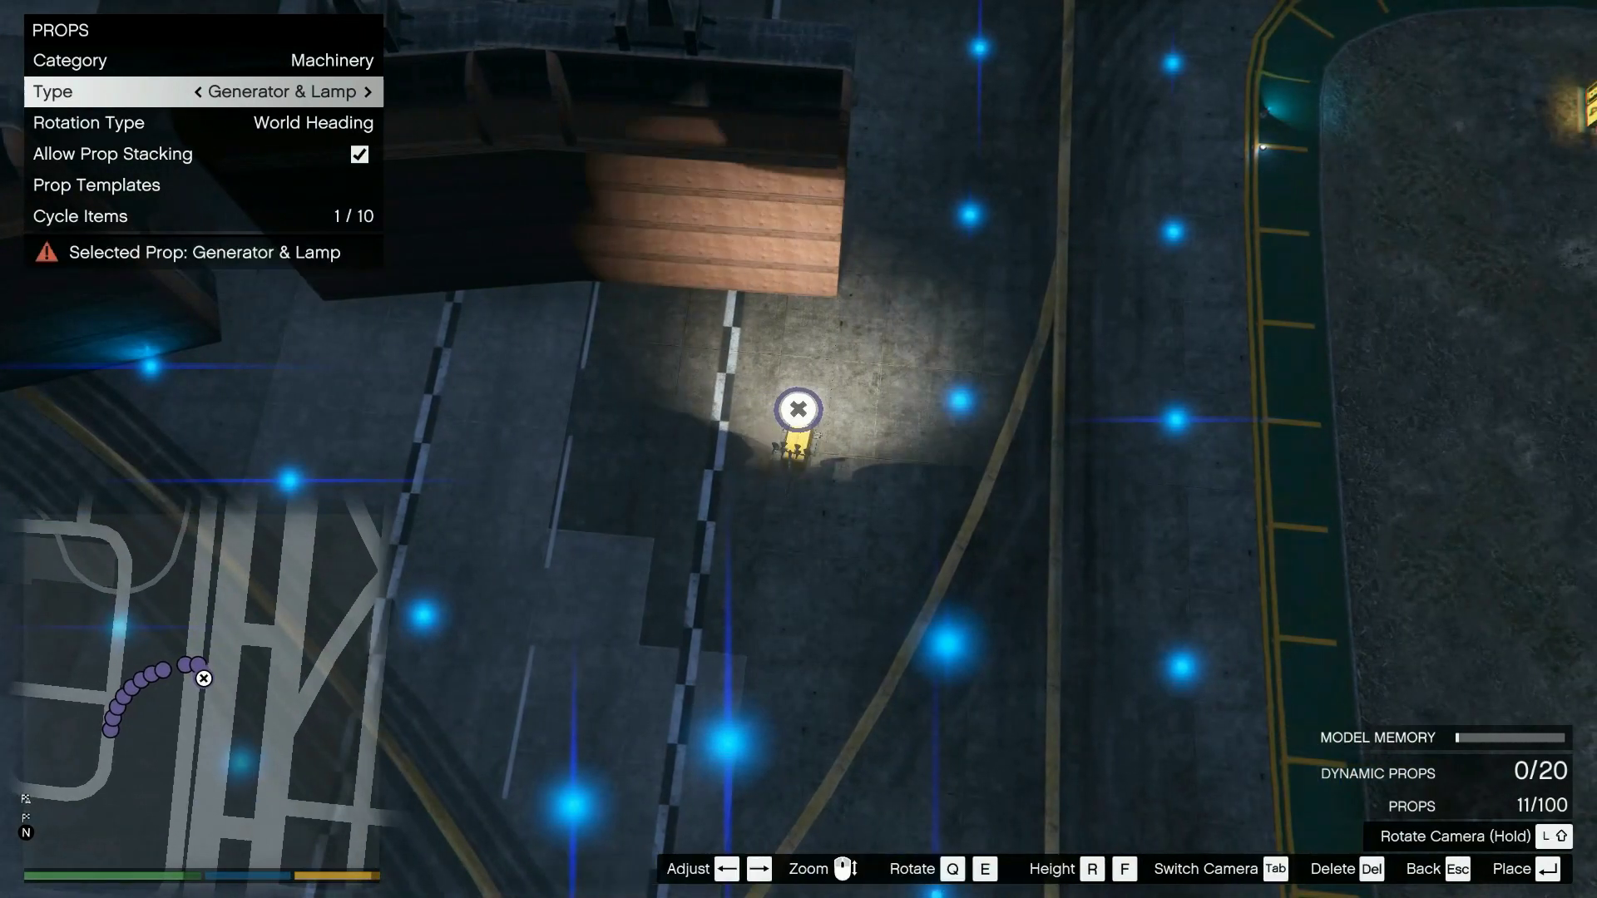
# - Switch back to Template 4, rotate it to match the lamp-lit wall end and place it as the wall's continuation
pyautogui.press('d')
pyautogui.press('w')
pyautogui.press('Up')
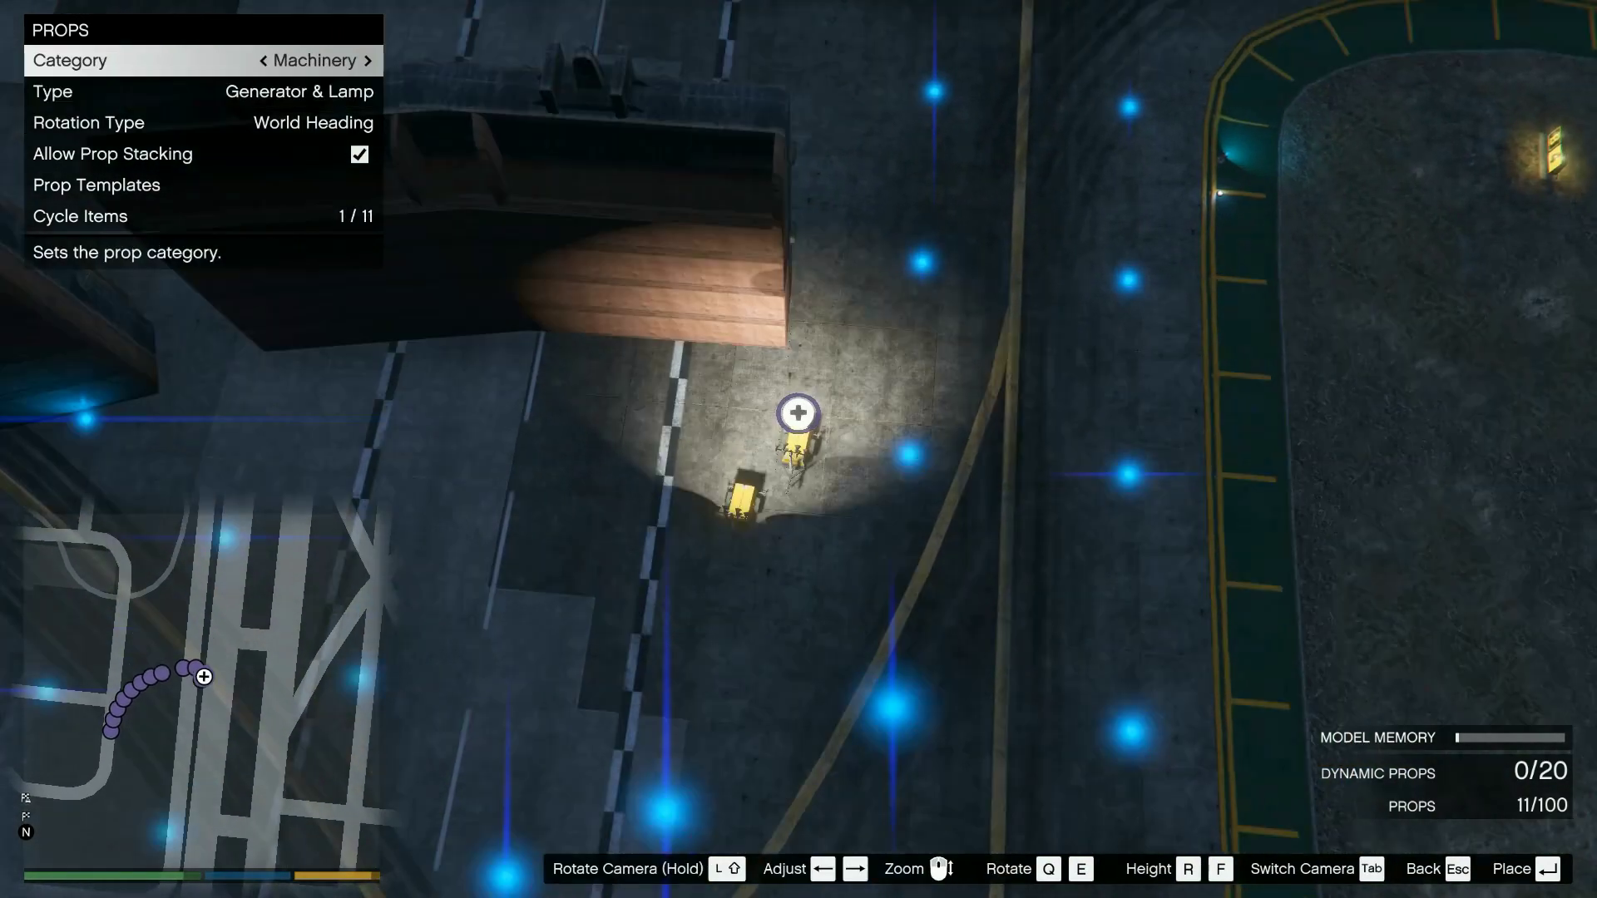
pyautogui.press('Left')
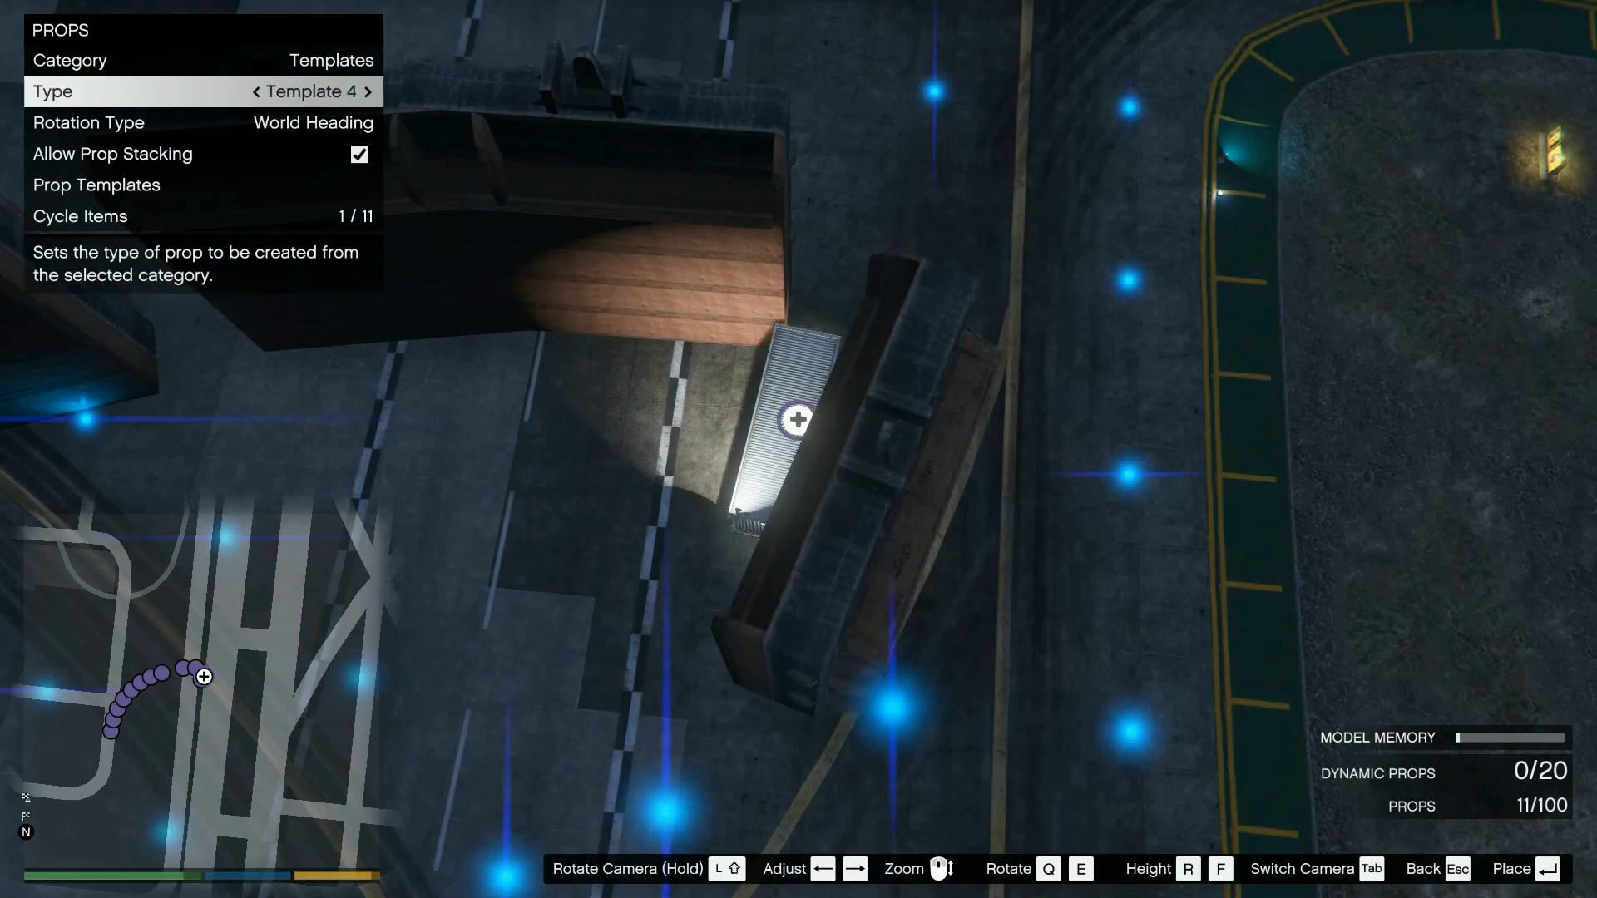
pyautogui.press('q')
pyautogui.press('w')
pyautogui.scroll(5, 1086, 445)
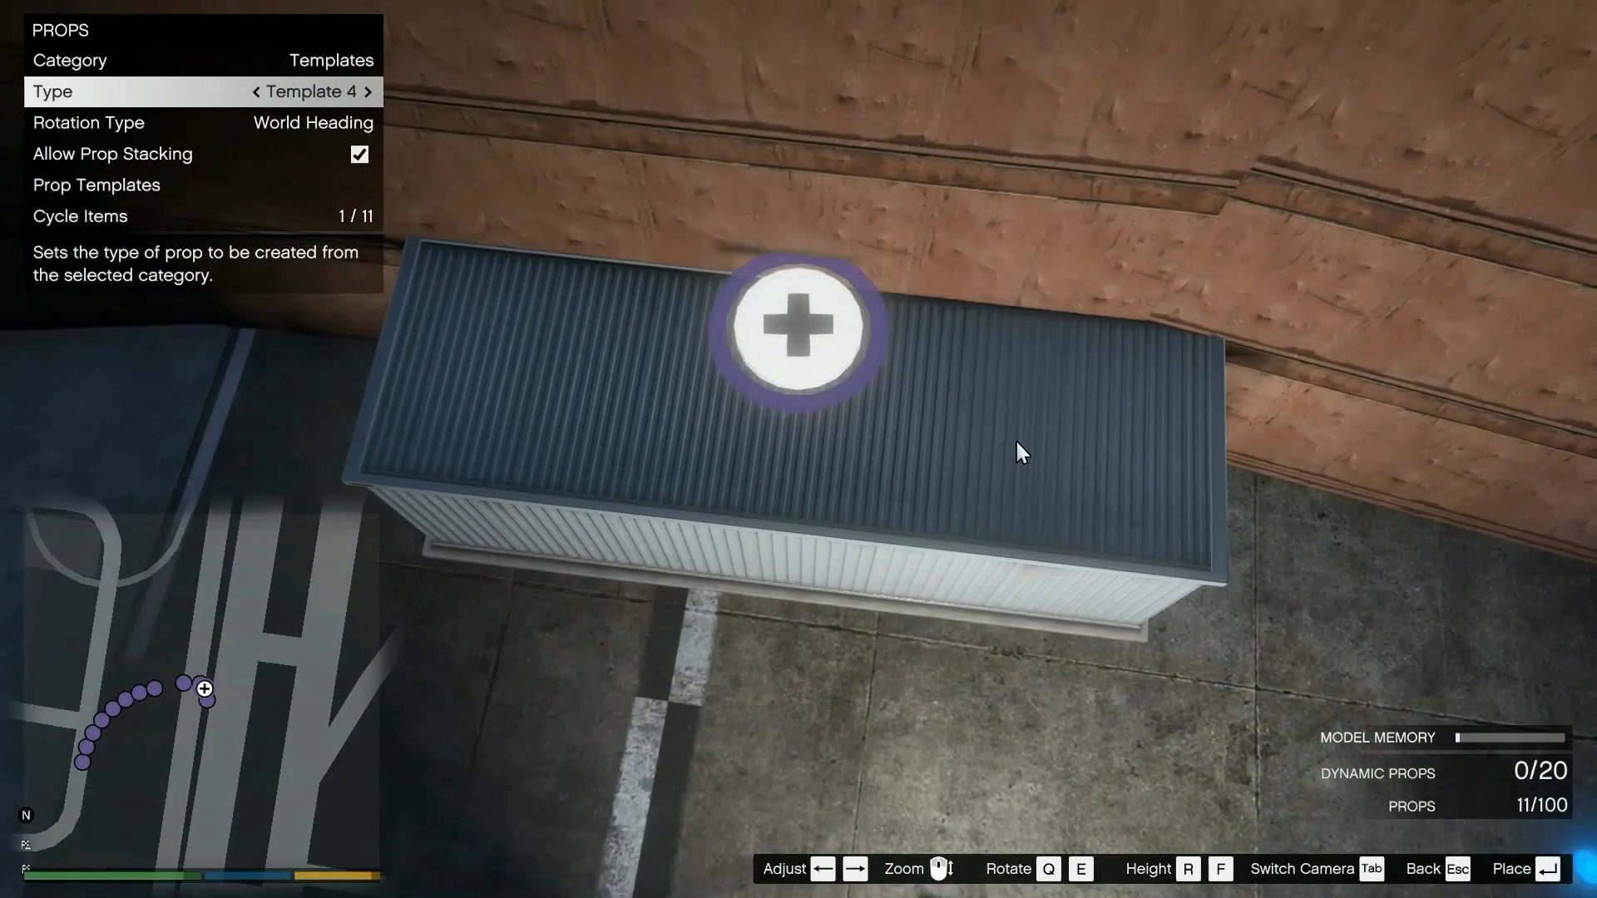
pyautogui.scroll(-8, 1018, 449)
# - Start a new prop template and select the Large Corrugated Cabin as its first prop
pyautogui.press('Down')
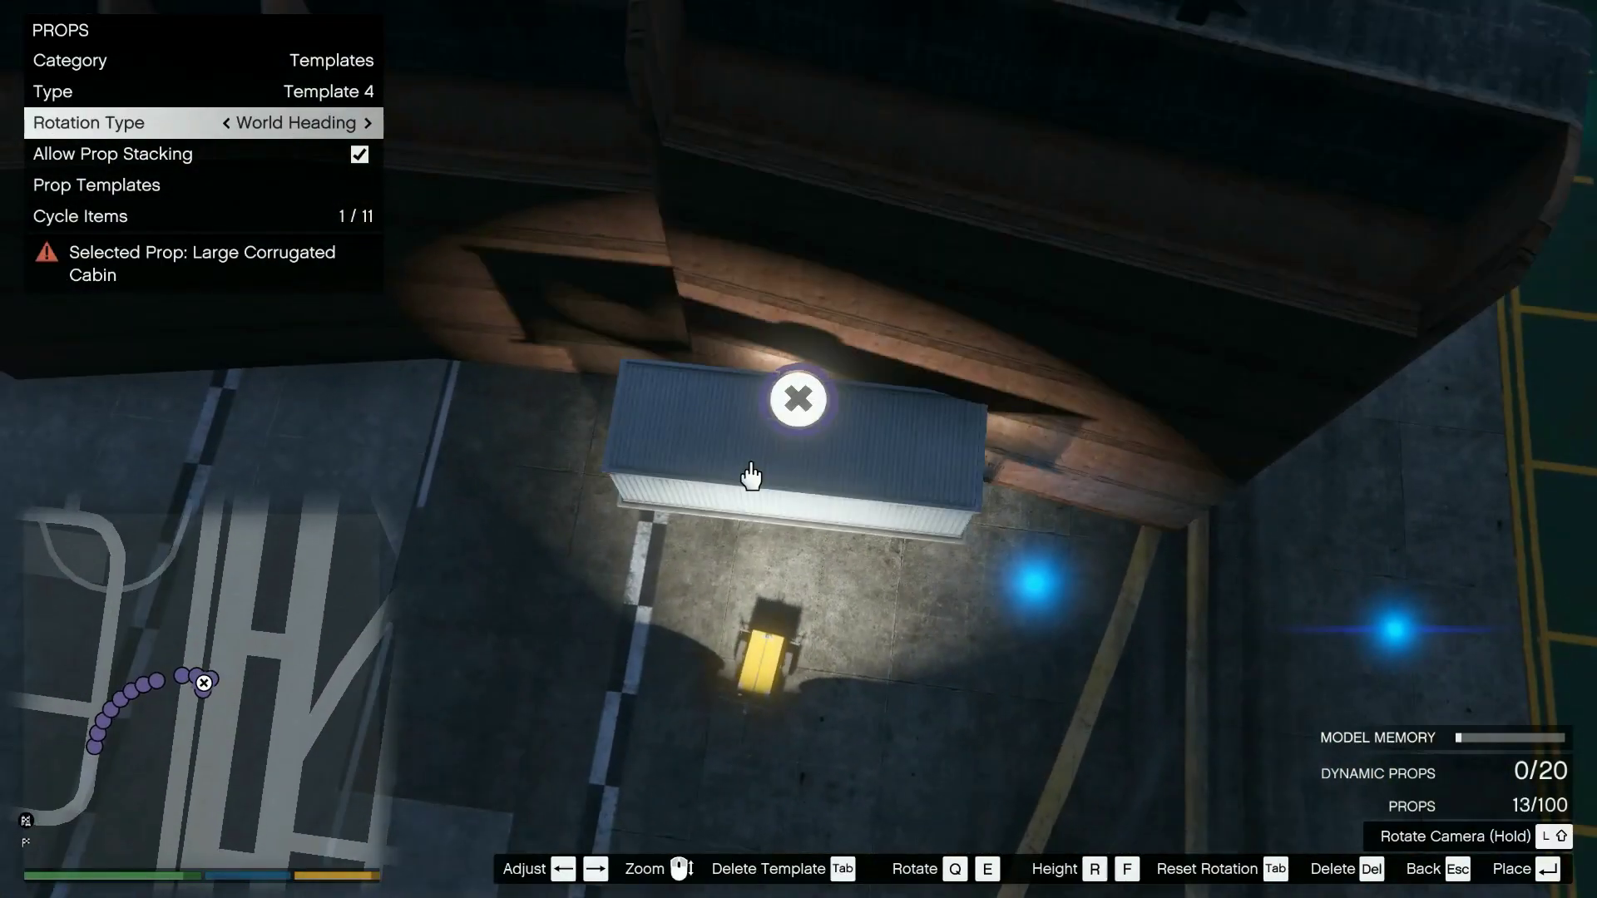
pyautogui.press('Down')
pyautogui.press('Down')
pyautogui.press('Return')
pyautogui.press('Return')
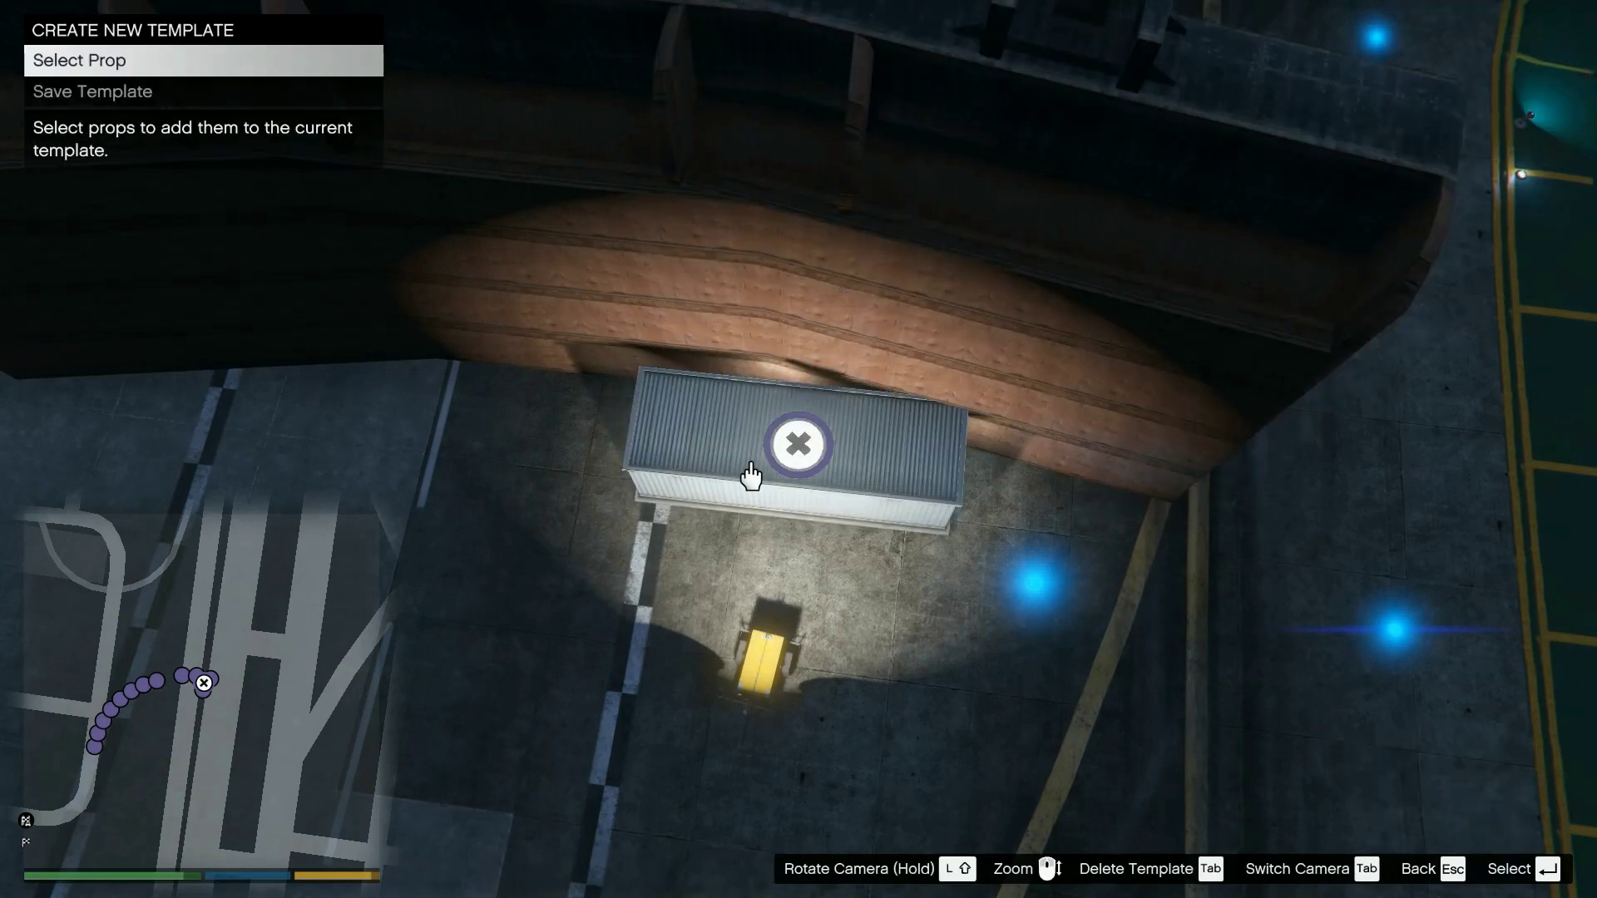
# - Add the Generator & Lamp and the neighbouring wall segment to the template and save it
pyautogui.press('s')
pyautogui.press('w')
pyautogui.press('s')
pyautogui.press('a')
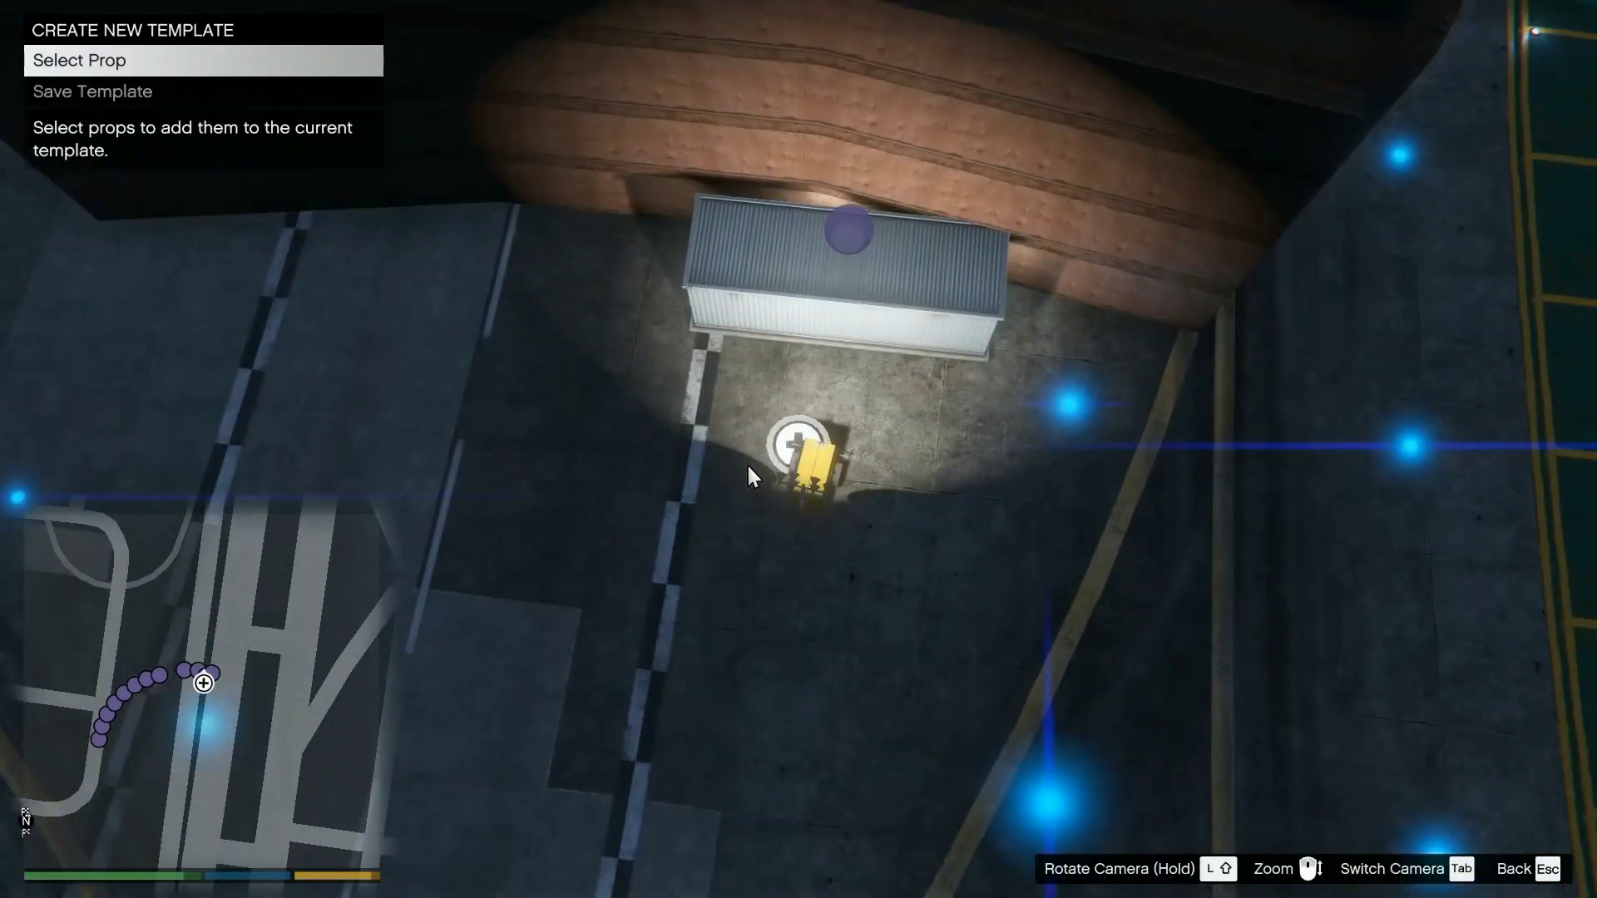
pyautogui.press('d')
pyautogui.press('Return')
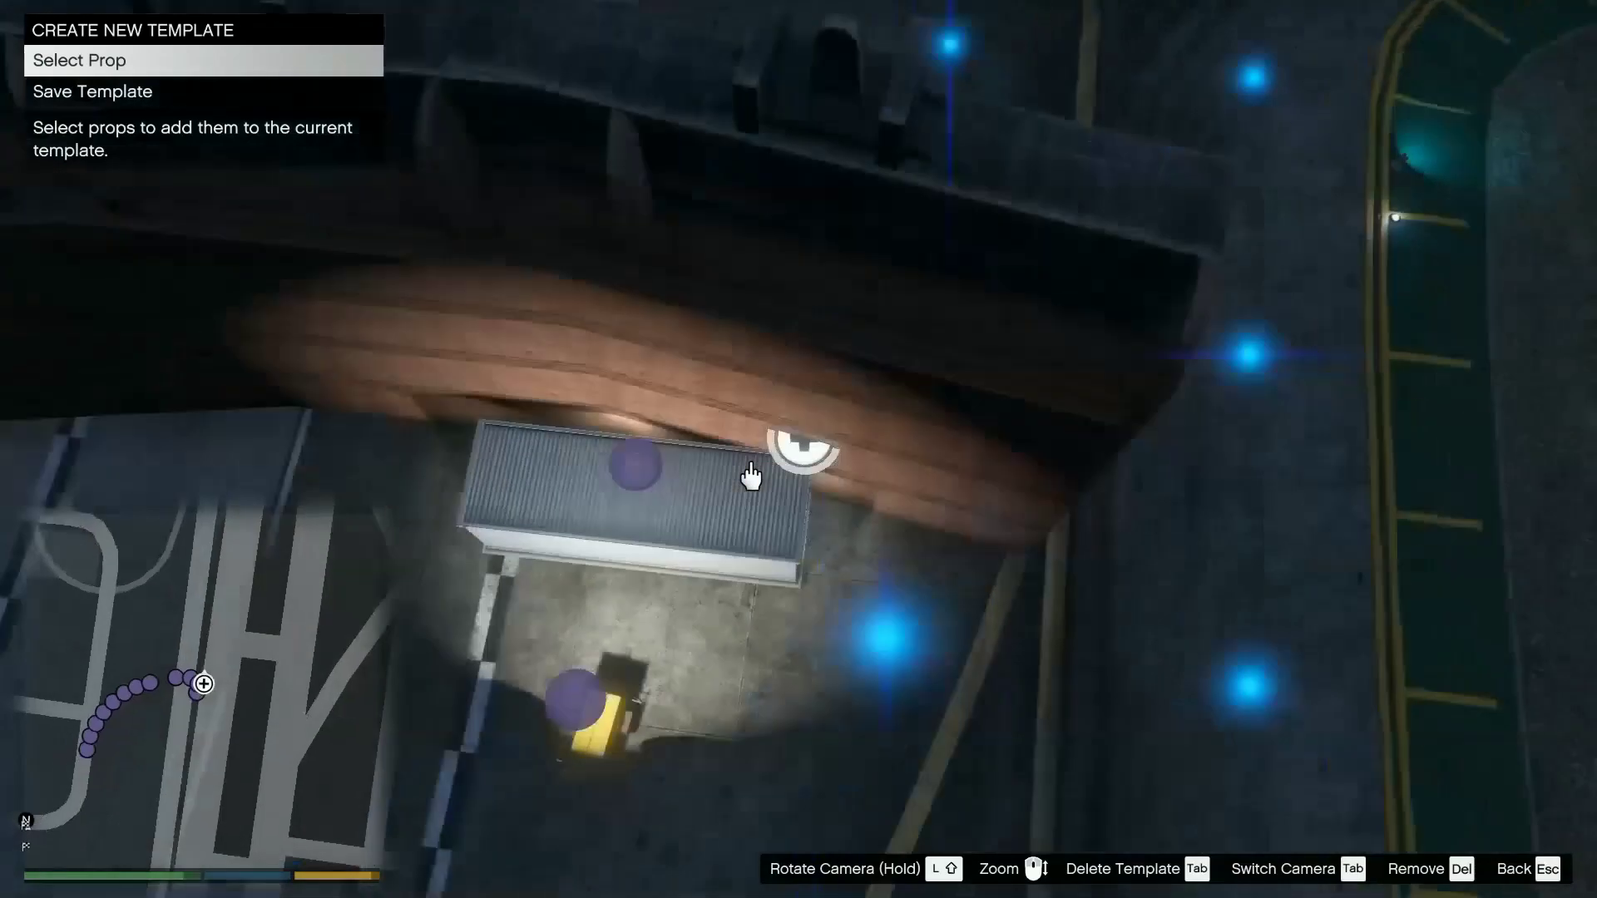
pyautogui.press('Down')
pyautogui.press('Return')
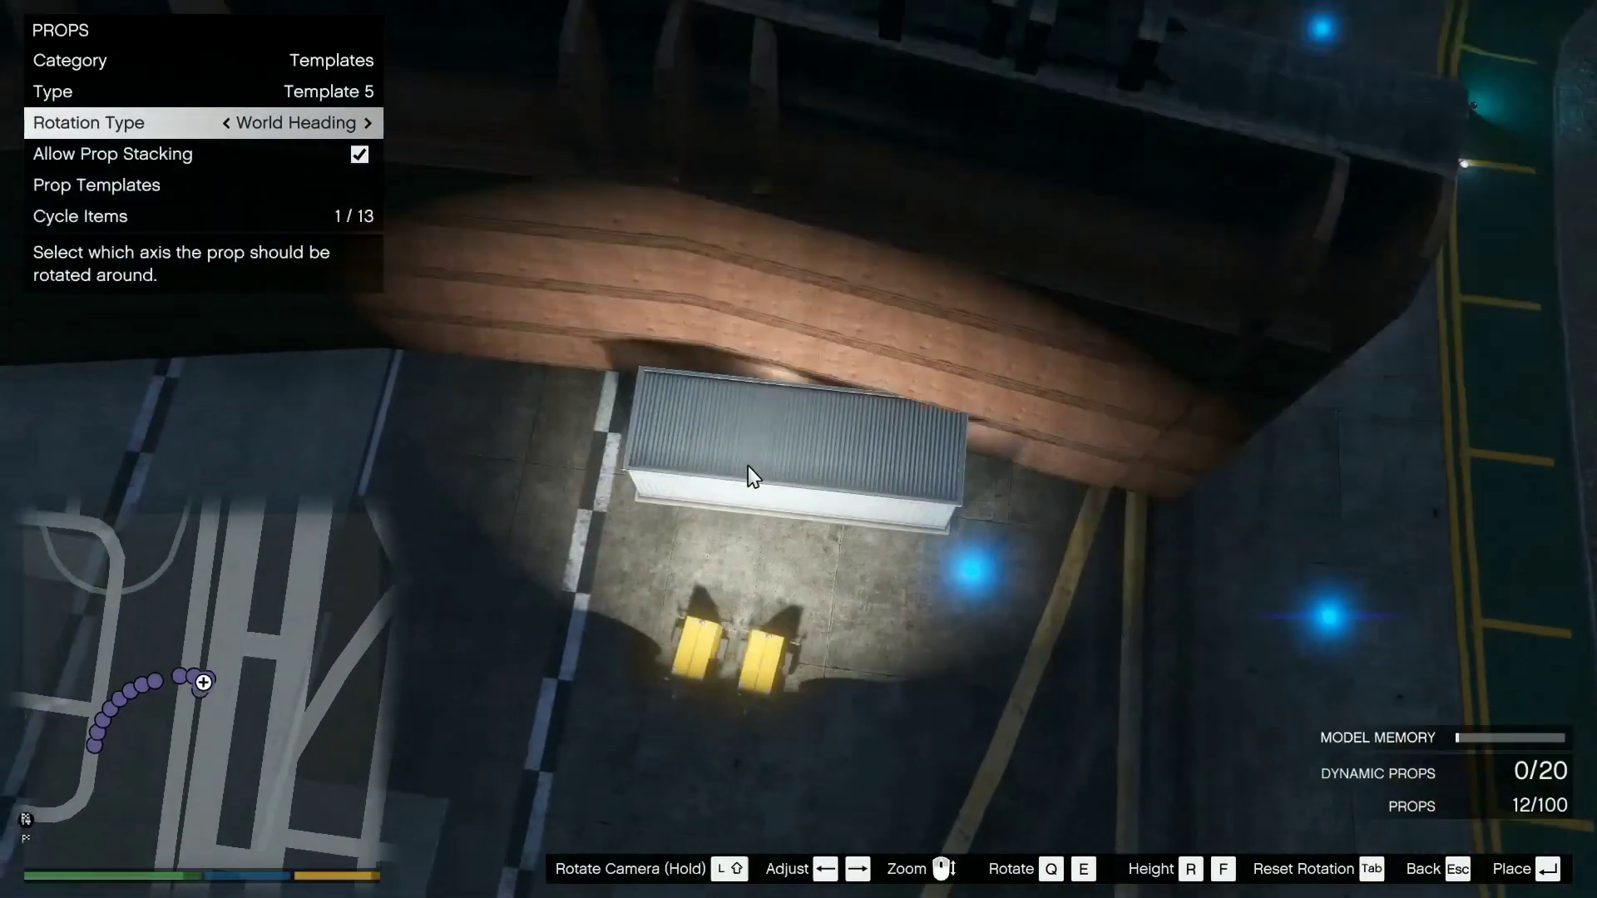
# - Line up and rotate Template 5 so it continues the lamp-lit wall
pyautogui.scroll(3, 938, 421)
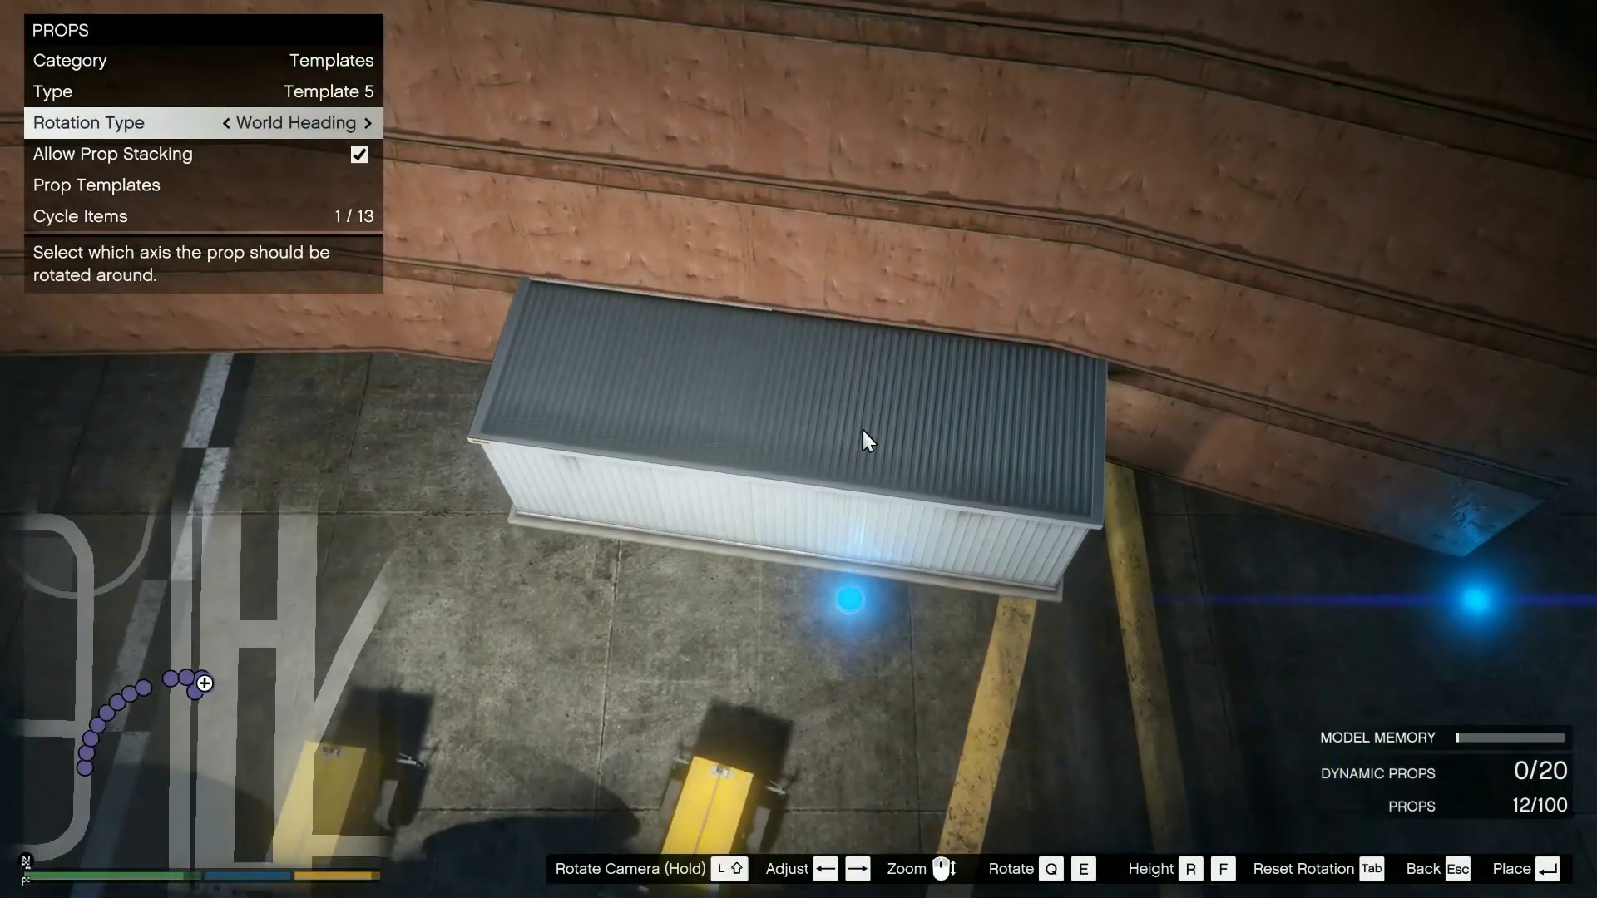
pyautogui.scroll(-1, 996, 400)
pyautogui.scroll(-2, 982, 403)
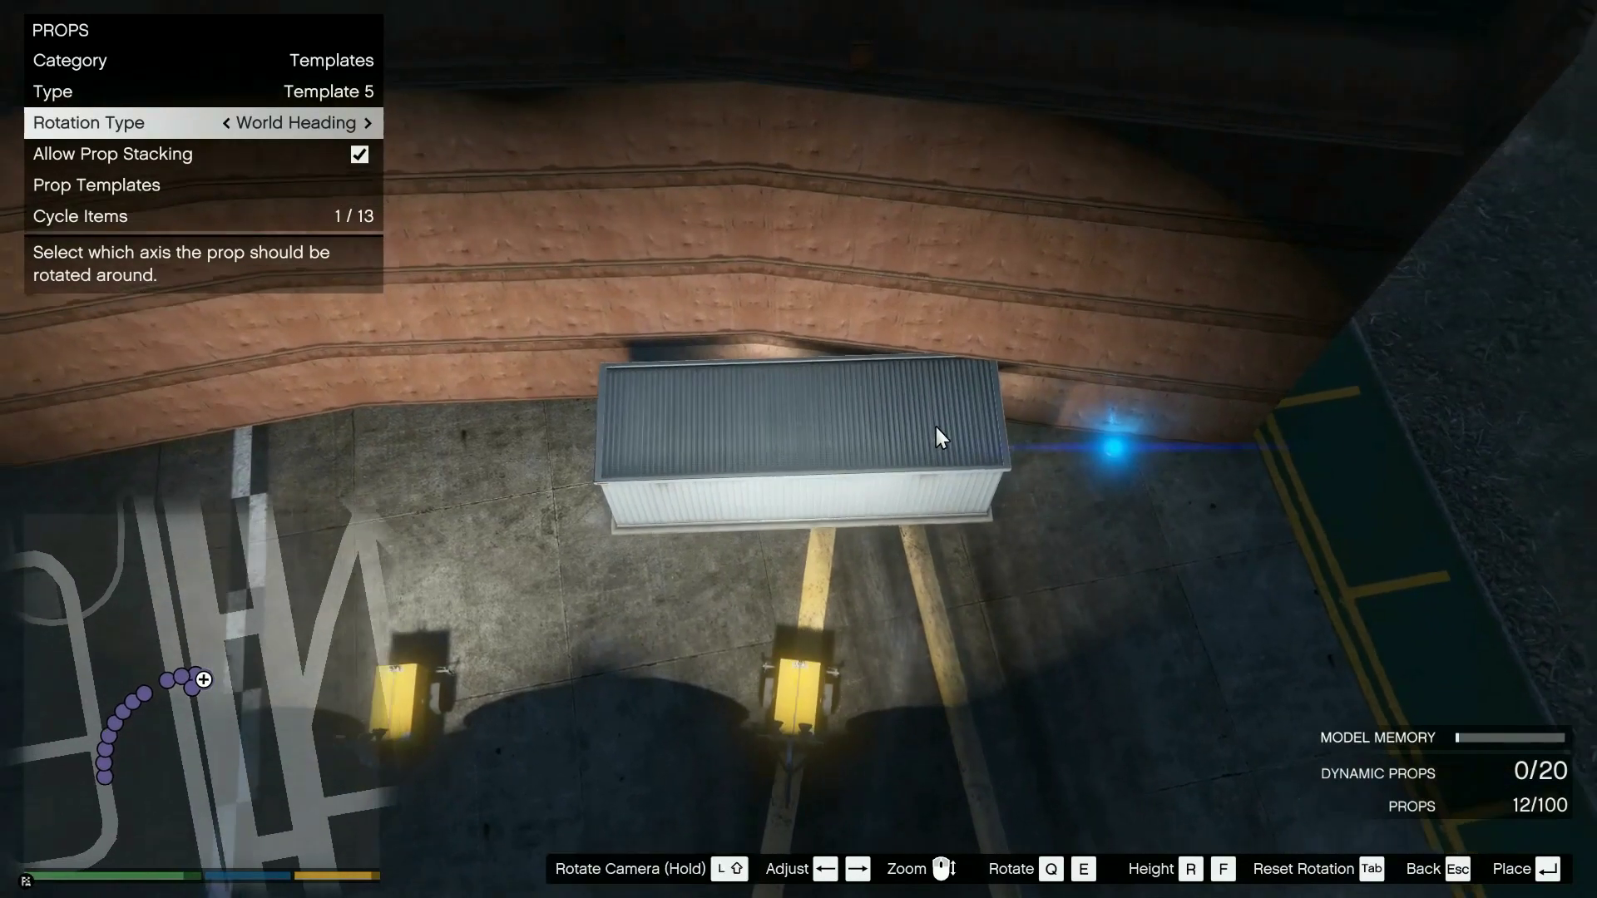
pyautogui.scroll(-3, 948, 429)
pyautogui.press('d')
pyautogui.press('e')
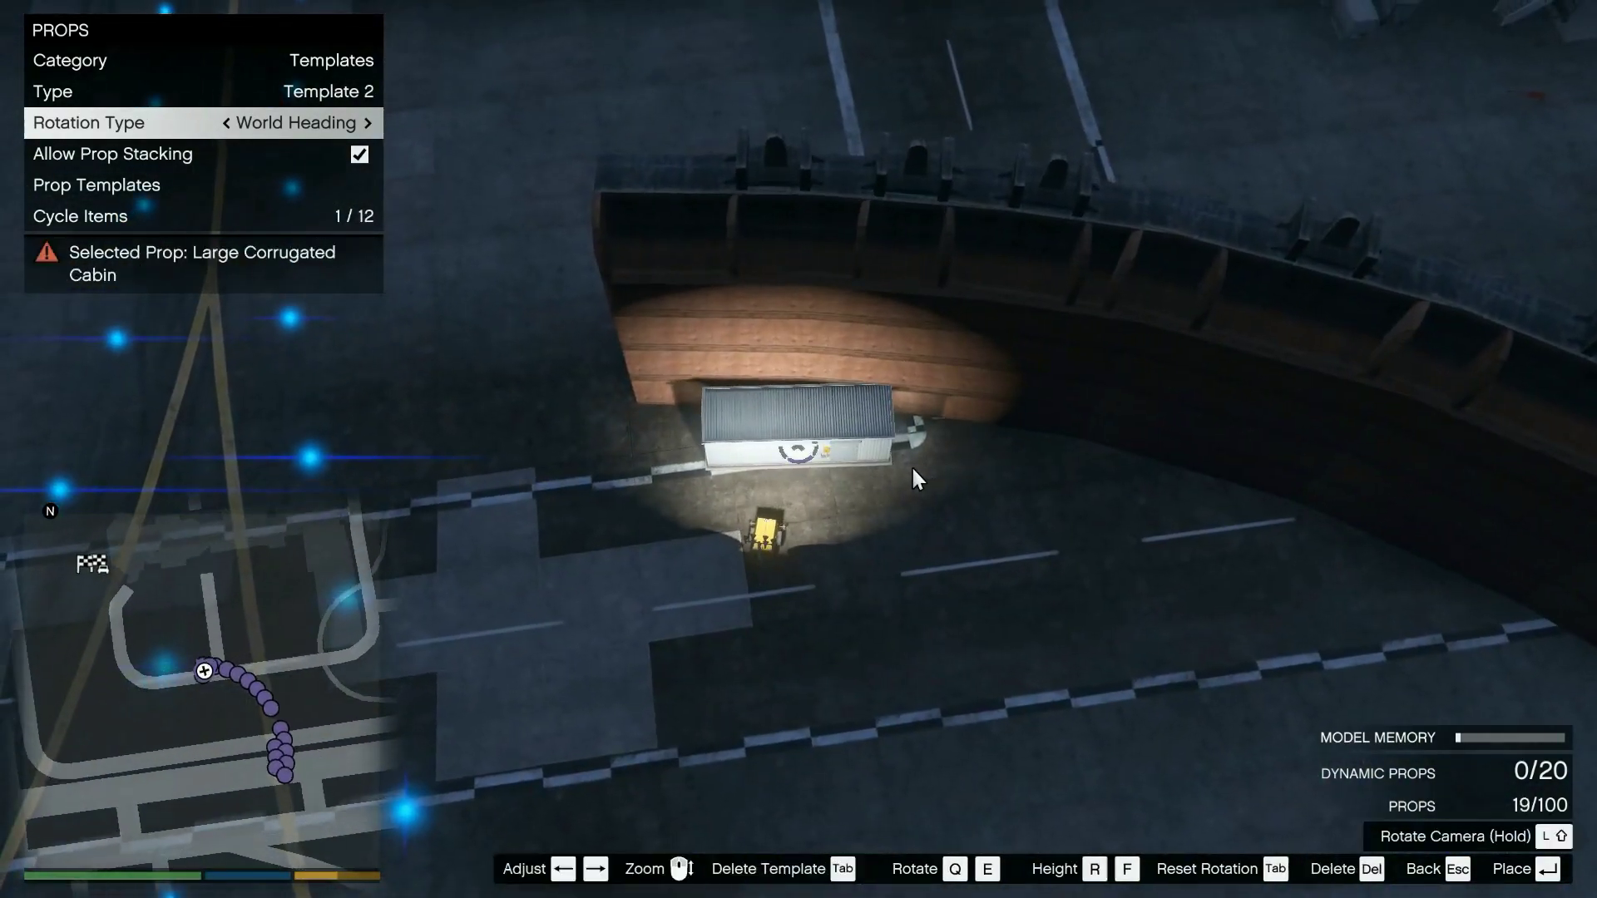
# - Place Template 2 copies one after another along the dark curved wall, rotating each to follow the bend
pyautogui.press('Return')
pyautogui.press('d')
pyautogui.press('d')
pyautogui.press('e')
pyautogui.press('Return')
pyautogui.press('d')
pyautogui.press('e')
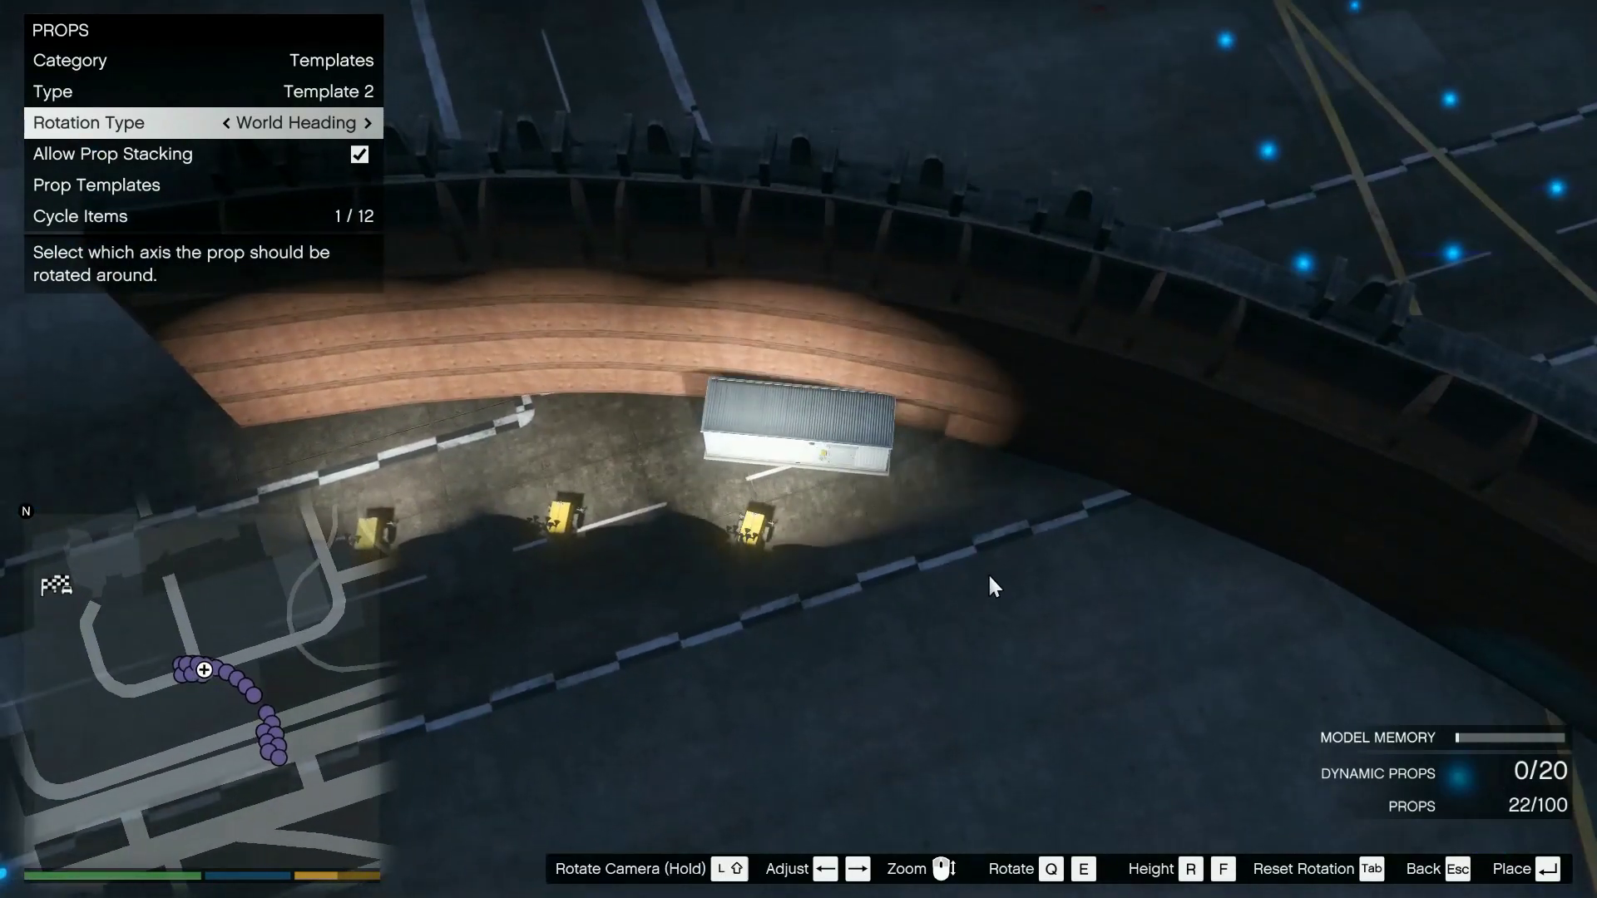
# - Extend the lit curve with further Template 2 copies, aligning each with the end of the previous segment
pyautogui.moveTo(986, 573); pyautogui.dragTo(1354, 596, button='right')
pyautogui.moveTo(1340, 602); pyautogui.dragTo(1211, 406)
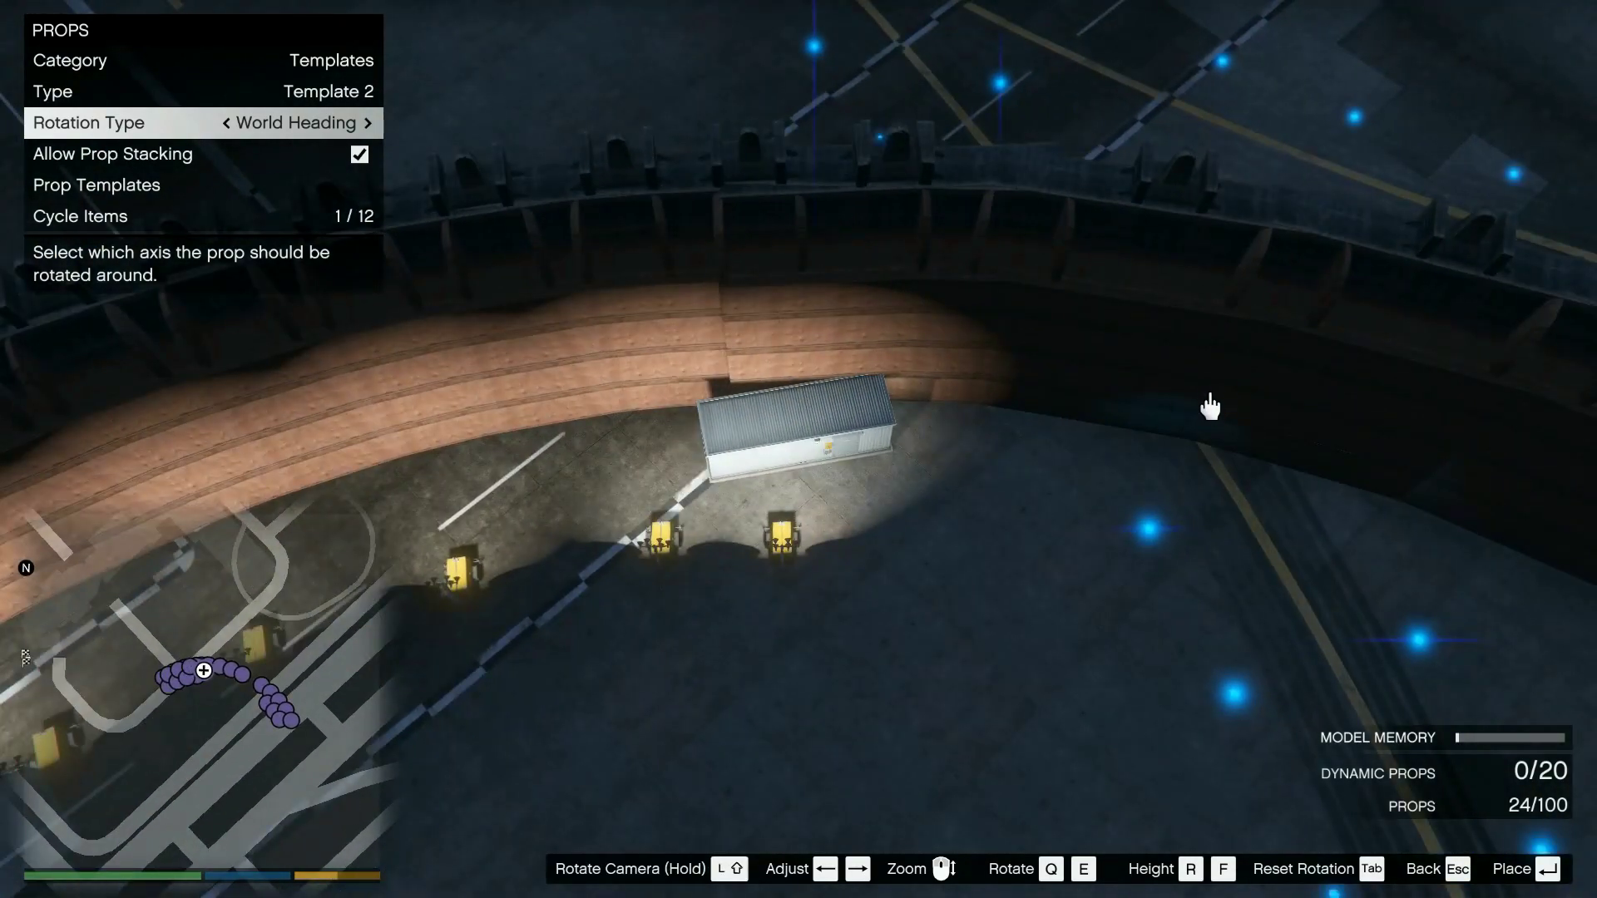
pyautogui.press('d')
pyautogui.press('e')
pyautogui.press('a')
pyautogui.press('Return')
pyautogui.press('d')
pyautogui.press('e')
# - Delete the surplus guide props along the curved wall
pyautogui.moveTo(925, 587); pyautogui.dragTo(1044, 375)
pyautogui.scroll(-3, 951, 818)
pyautogui.press('a')
pyautogui.press('Delete')
pyautogui.press('Delete')
pyautogui.press('Delete')
pyautogui.press('Delete')
pyautogui.press('Delete')
pyautogui.press('Delete')
pyautogui.press('Delete')
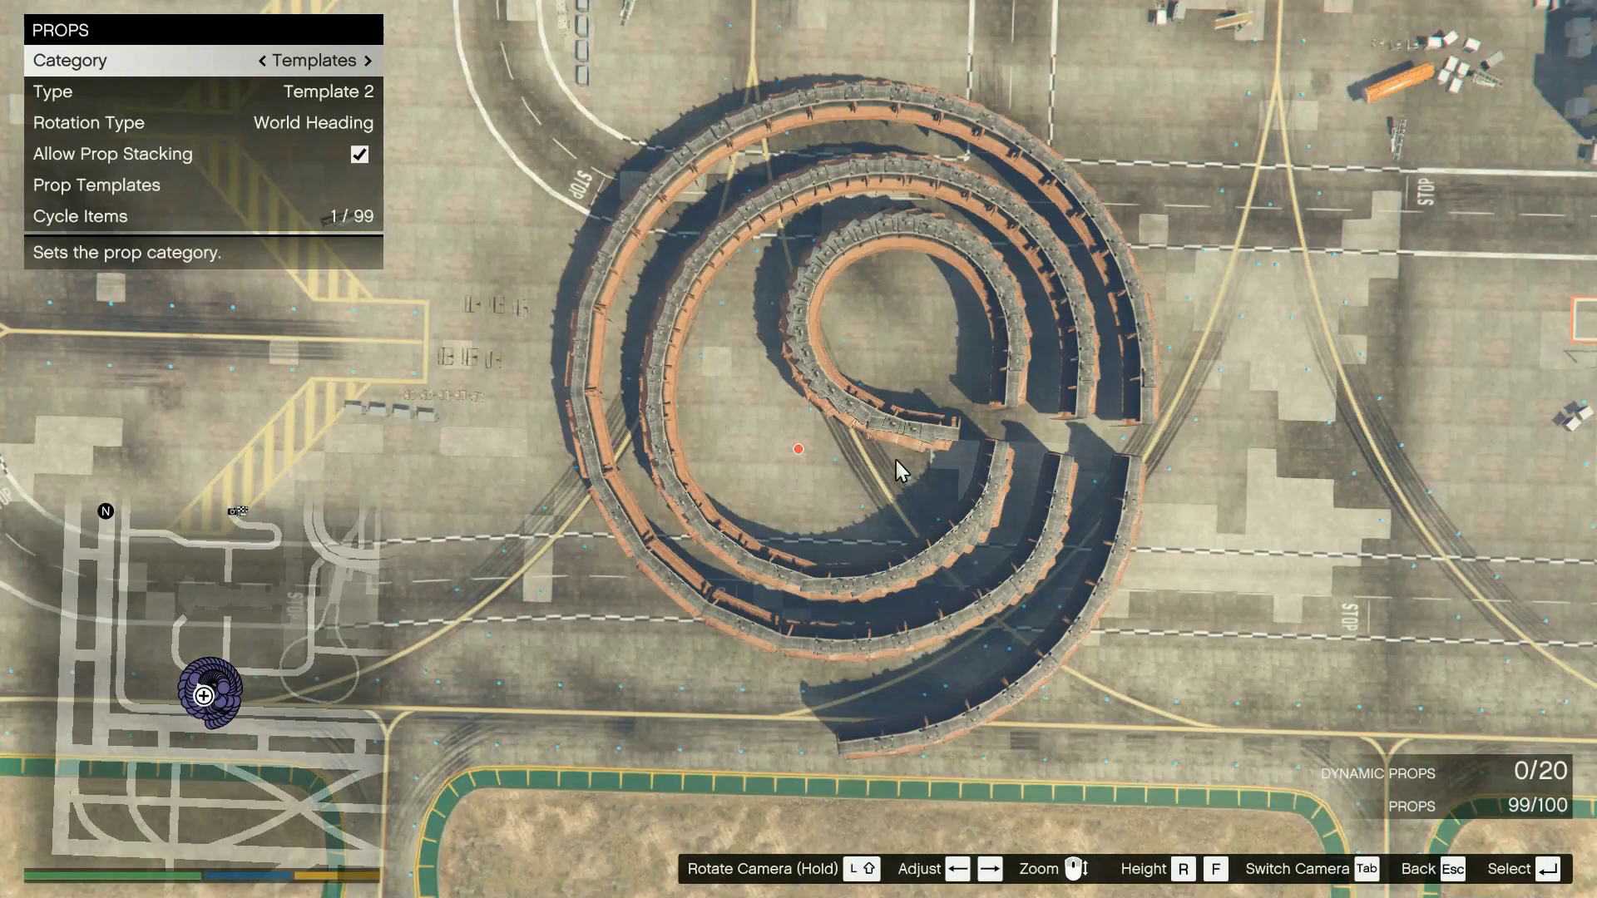
# - Examine the large spiral wall structure and the gaps between its rings from several angles in daylight
pyautogui.press('s')
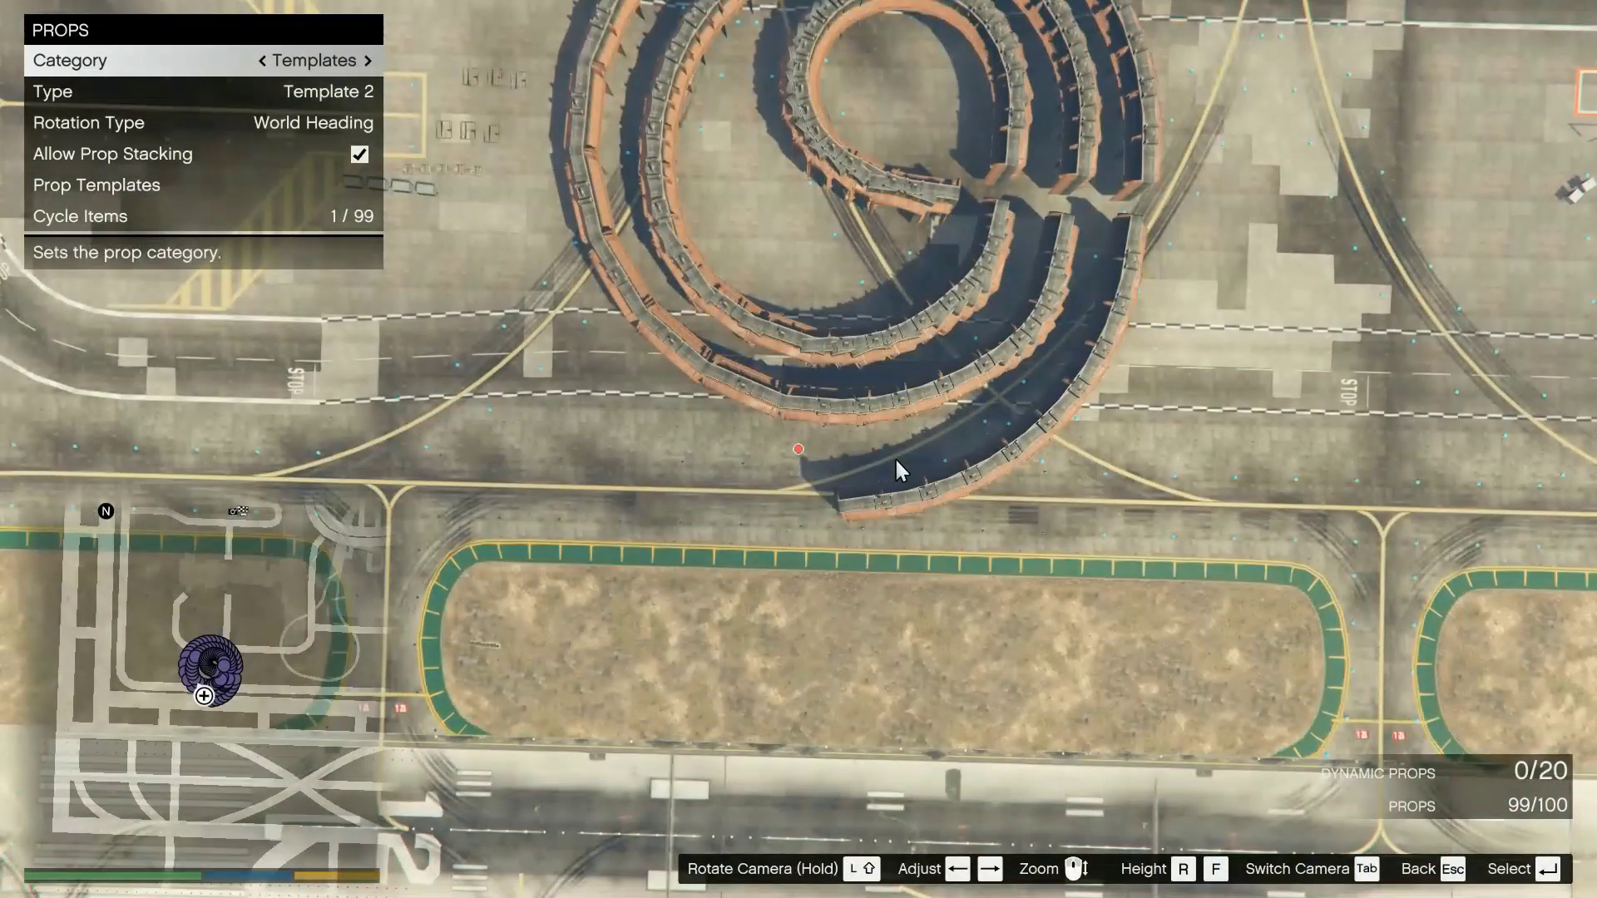
pyautogui.press('w')
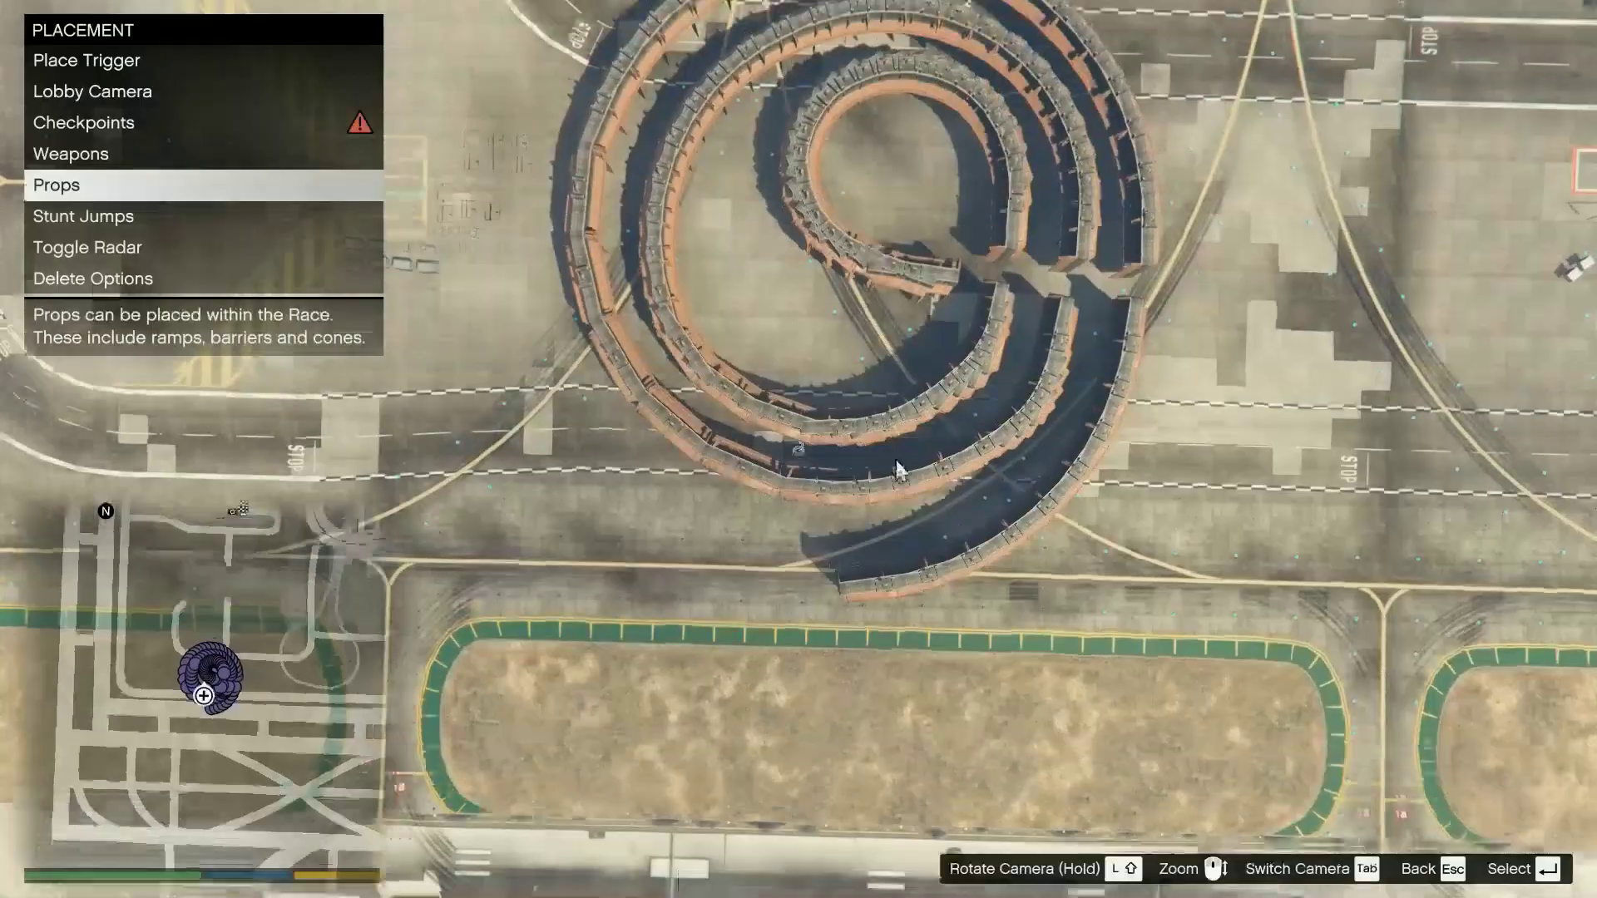
pyautogui.press('shift')
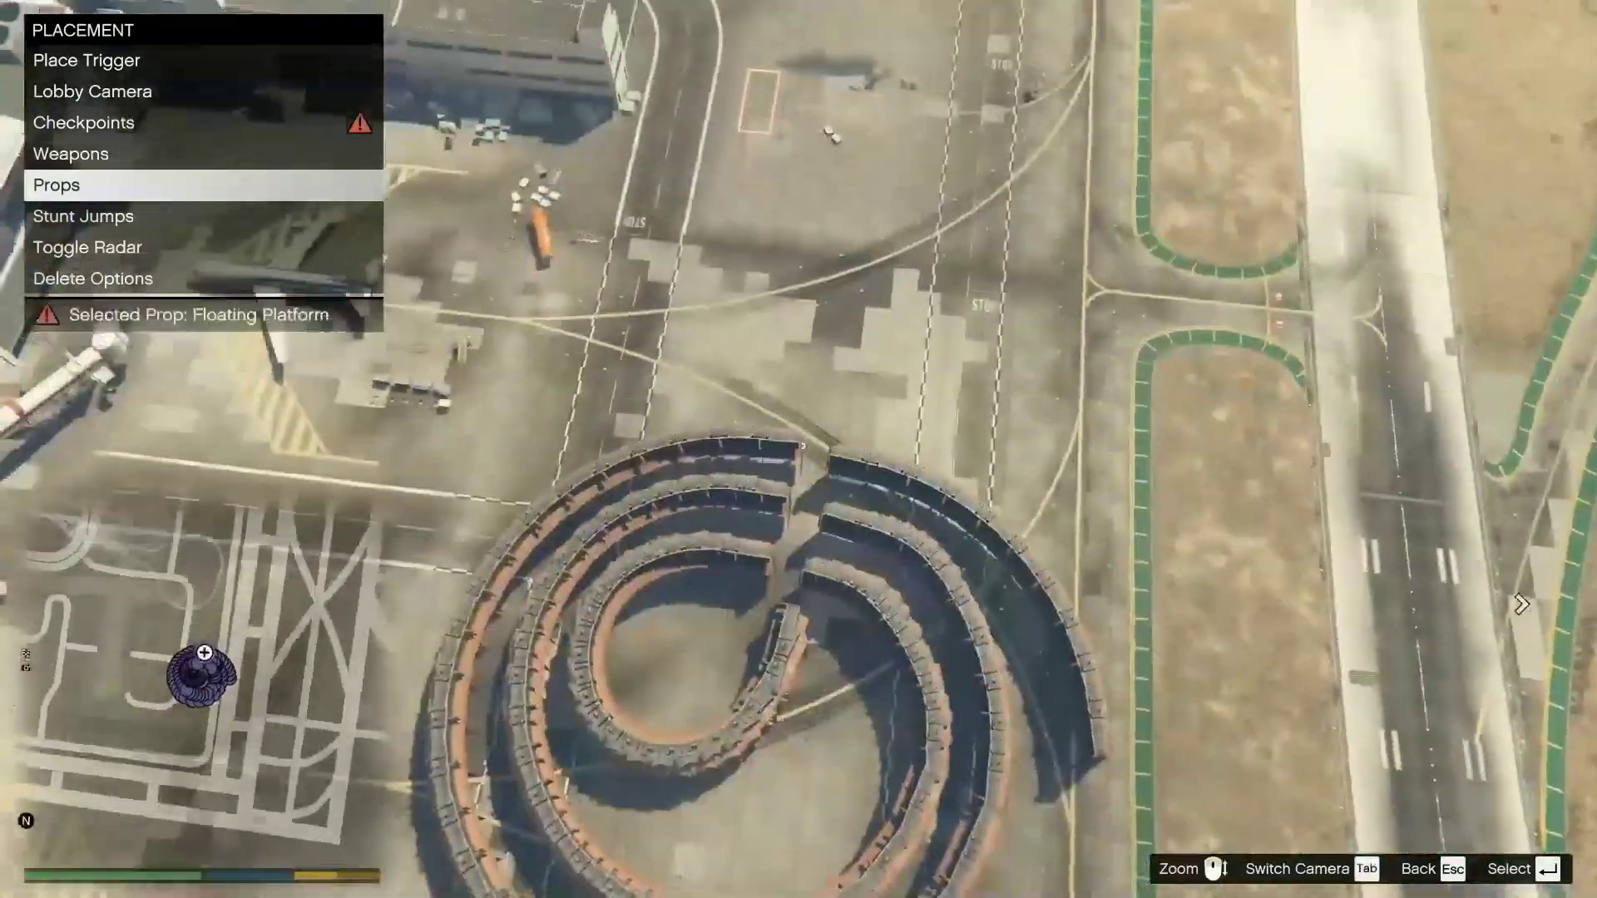
pyautogui.press('shift')
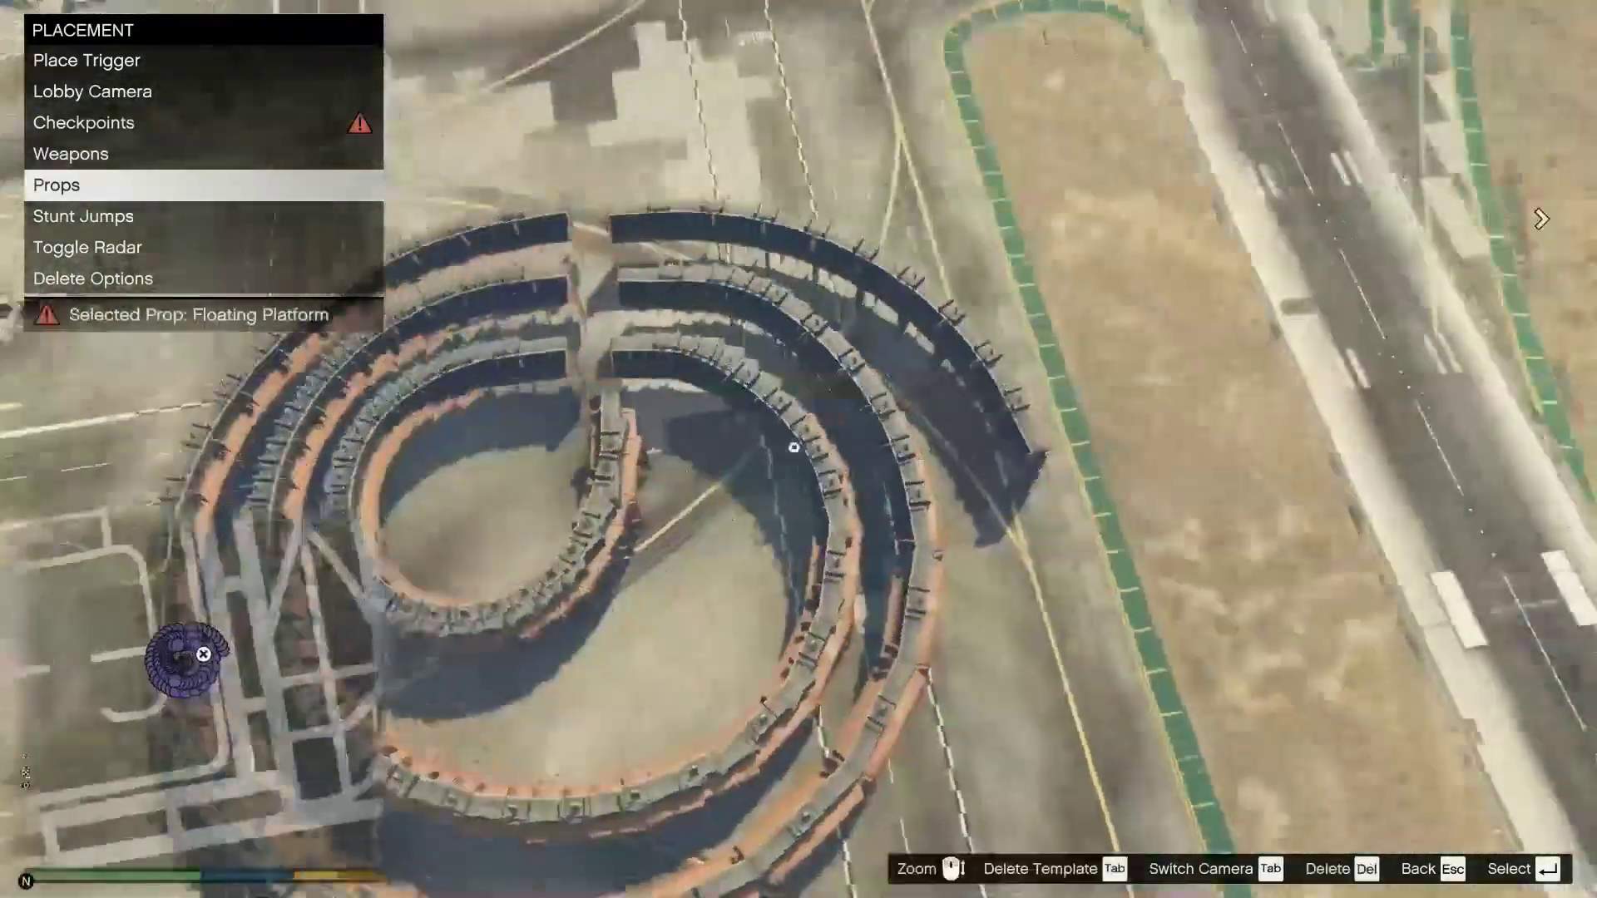
pyautogui.press('a')
pyautogui.press('shift')
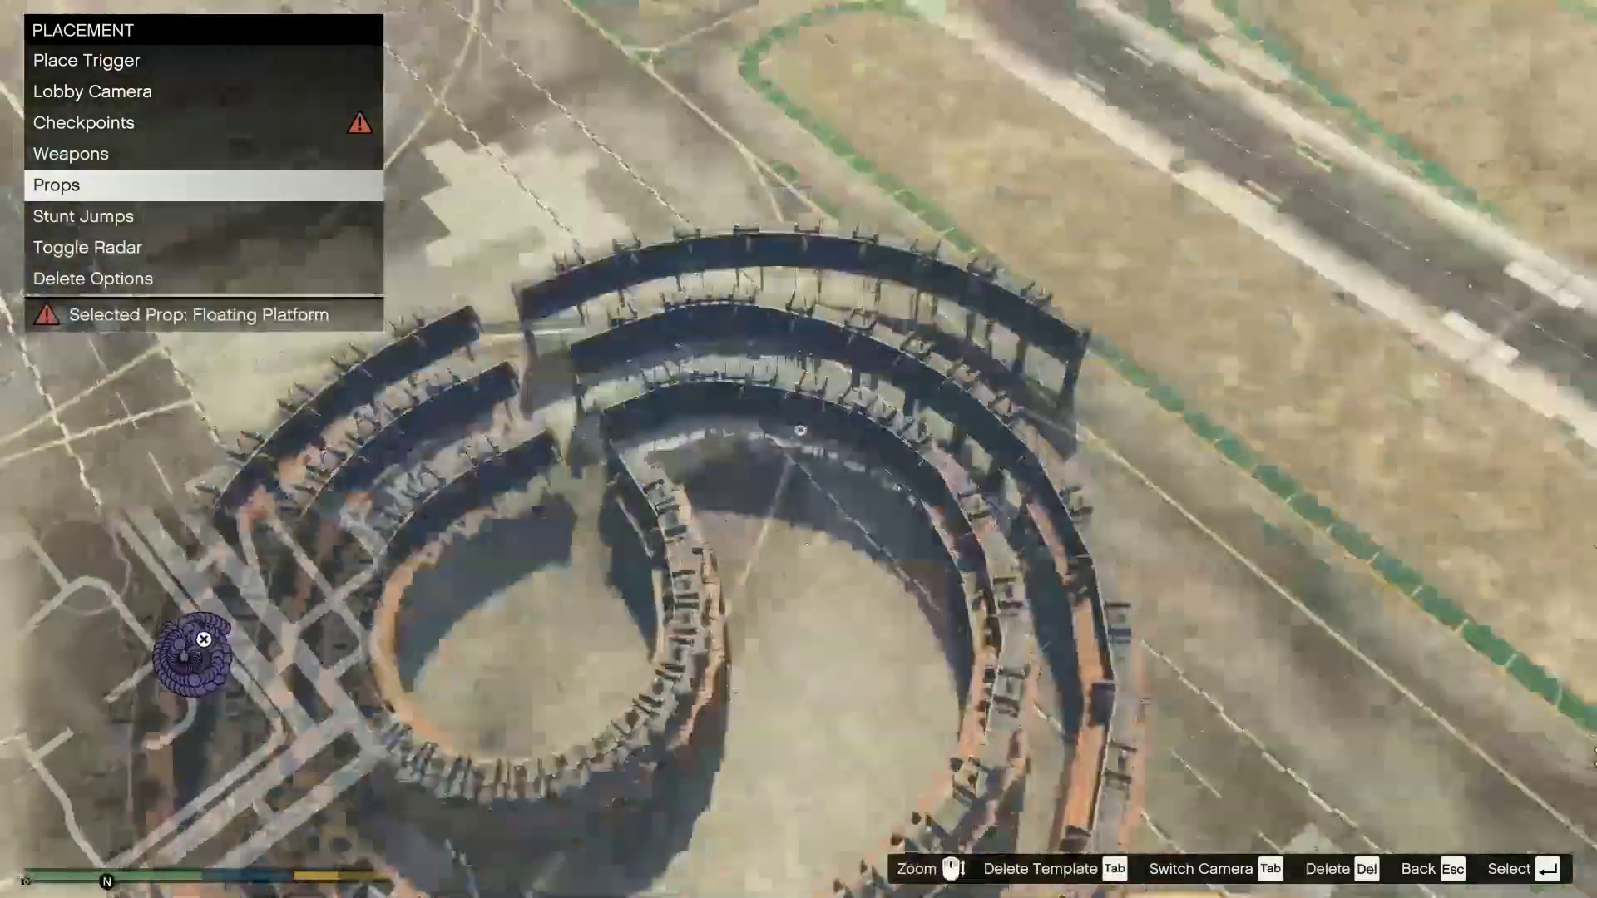
pyautogui.press('d')
pyautogui.scroll(3, 1287, 314)
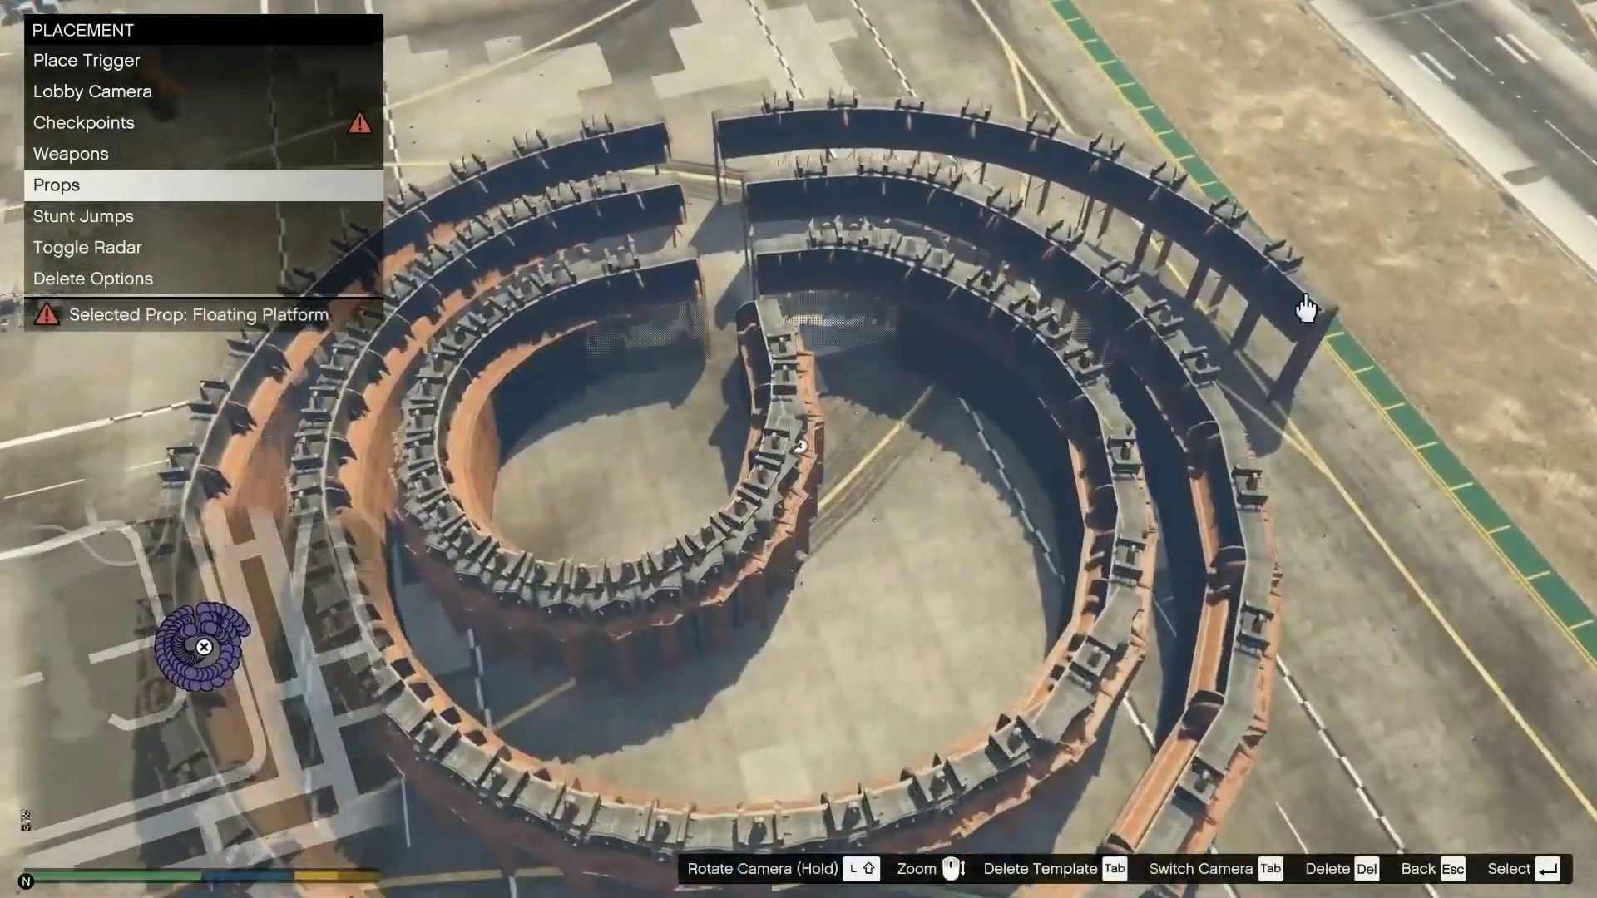
pyautogui.scroll(-5, 1161, 241)
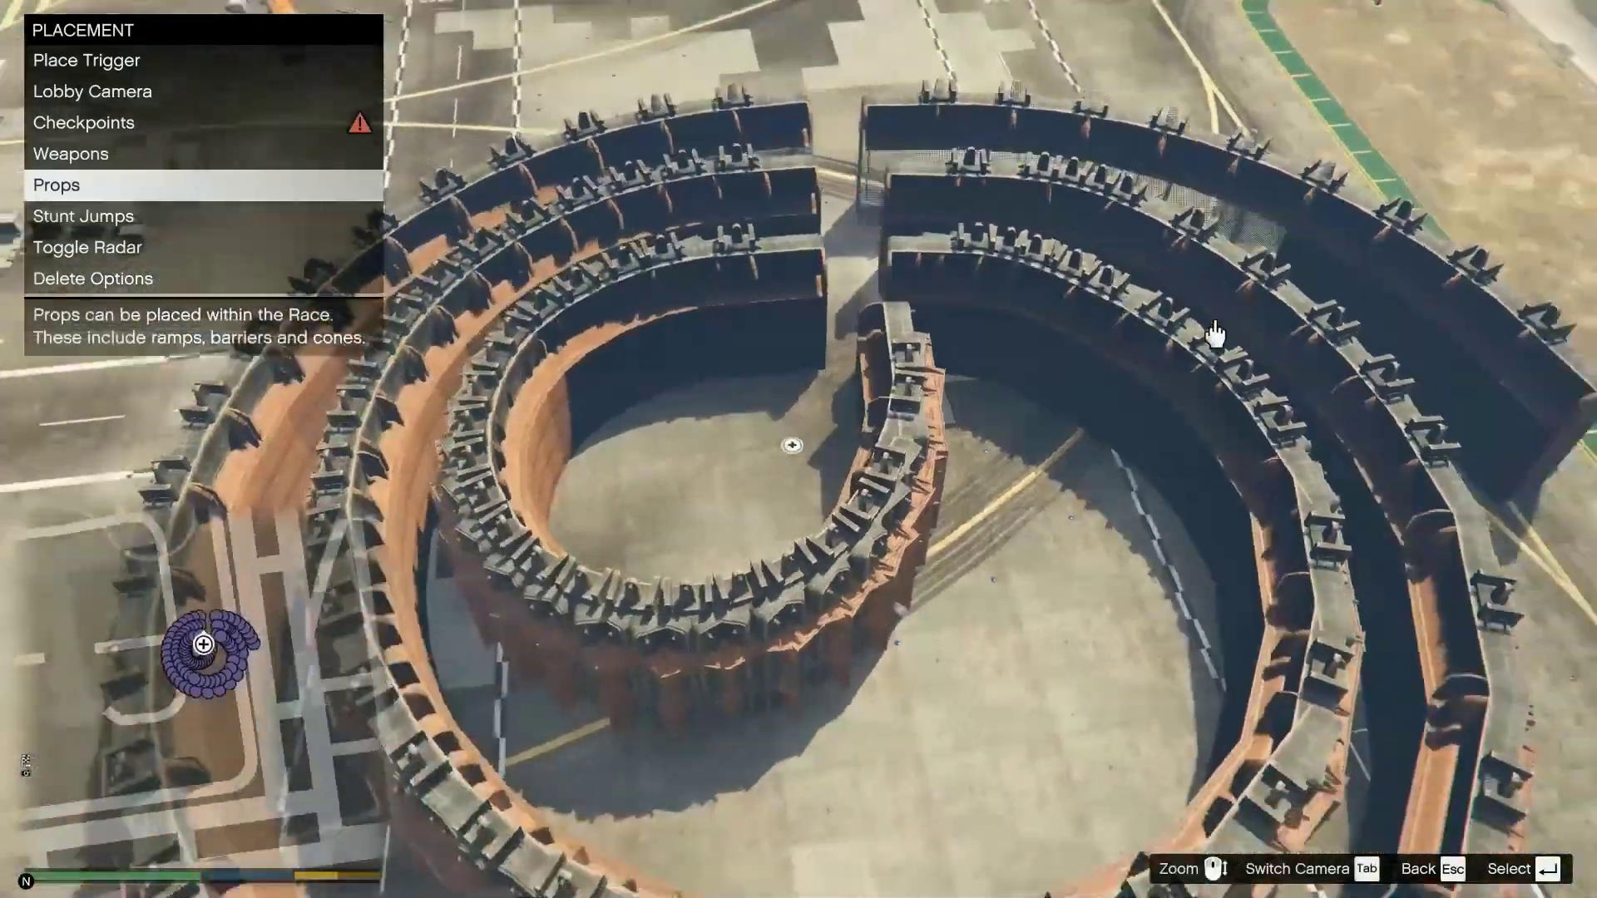
pyautogui.moveTo(1529, 541)
pyautogui.press('d')
pyautogui.press('a')
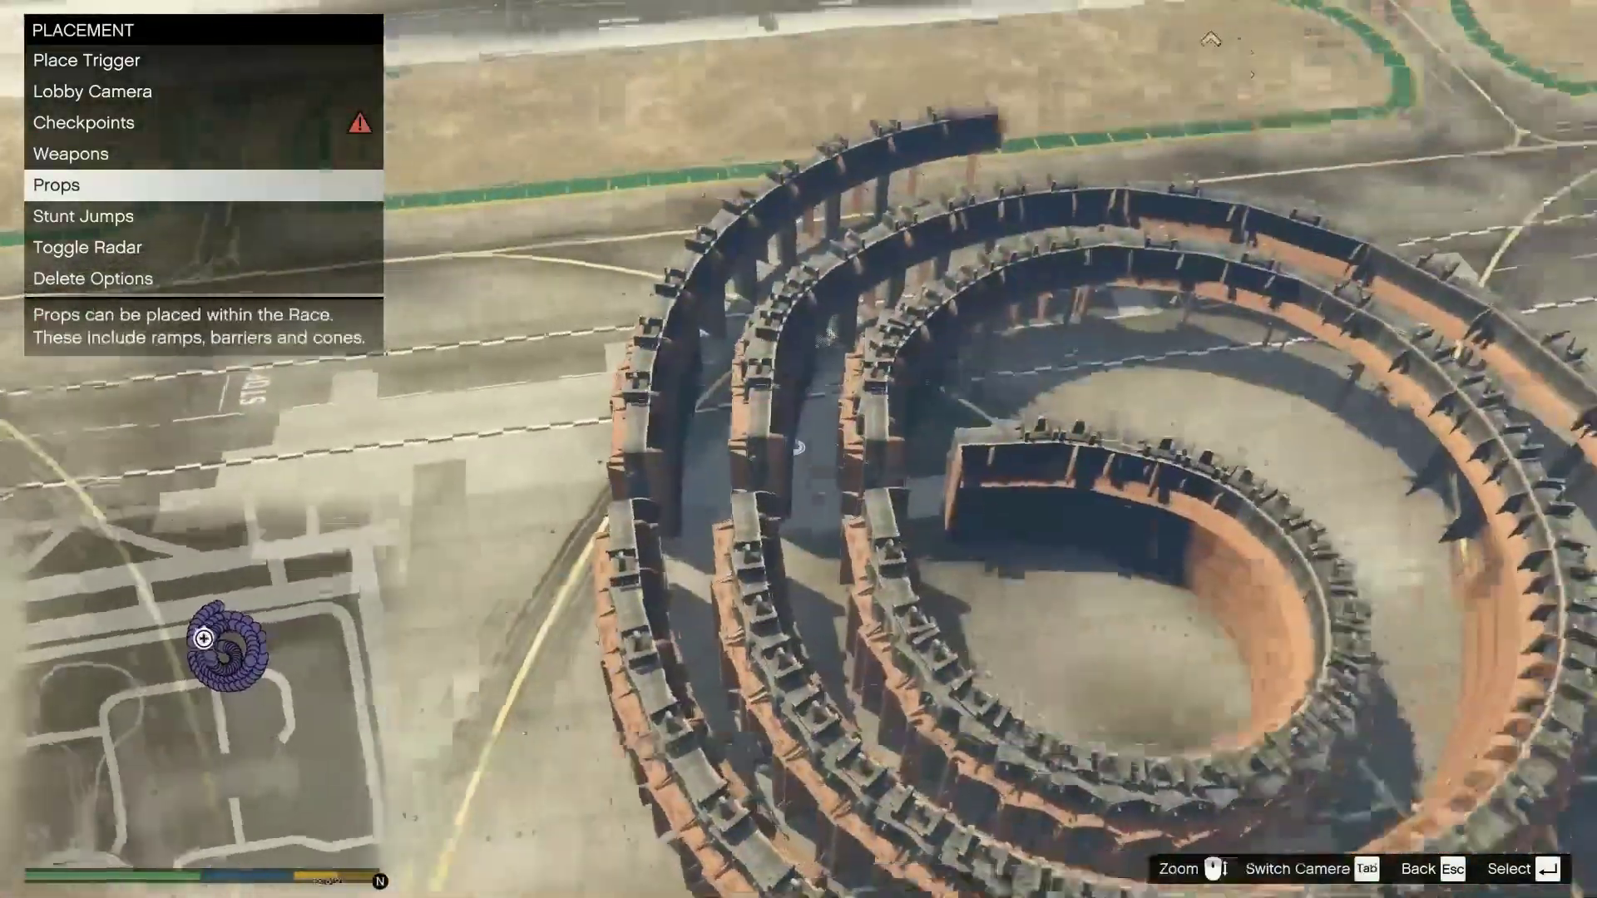
# - Choose the Large Corrugated Cabin from the Cabins props and place it at the open end of the outermost spiral wall
pyautogui.press('Return')
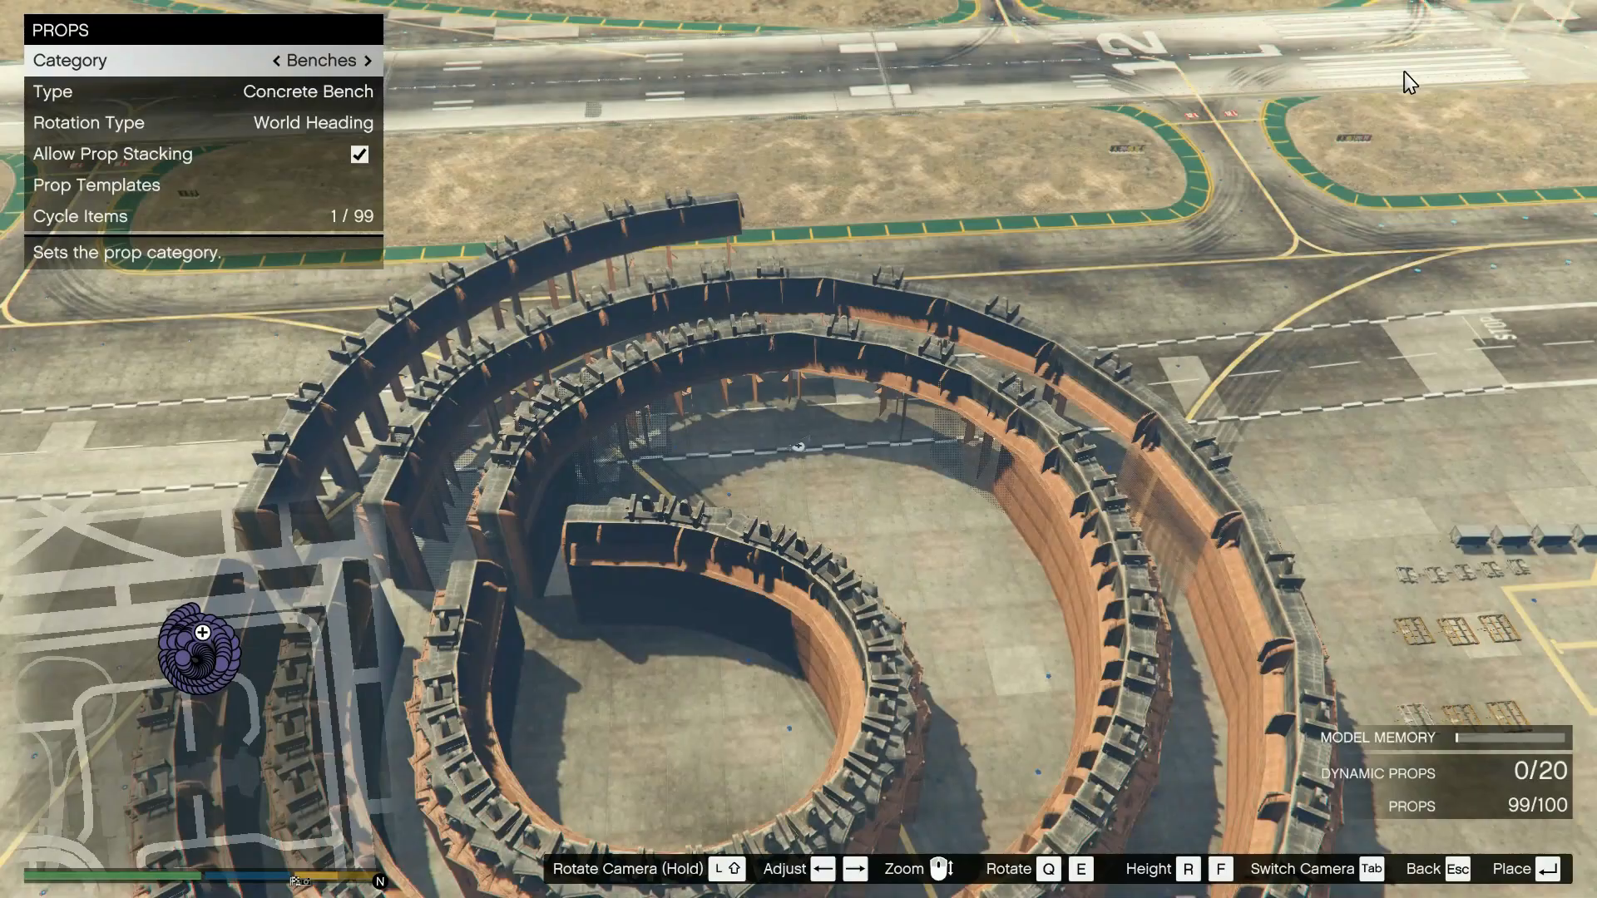
pyautogui.press('Right')
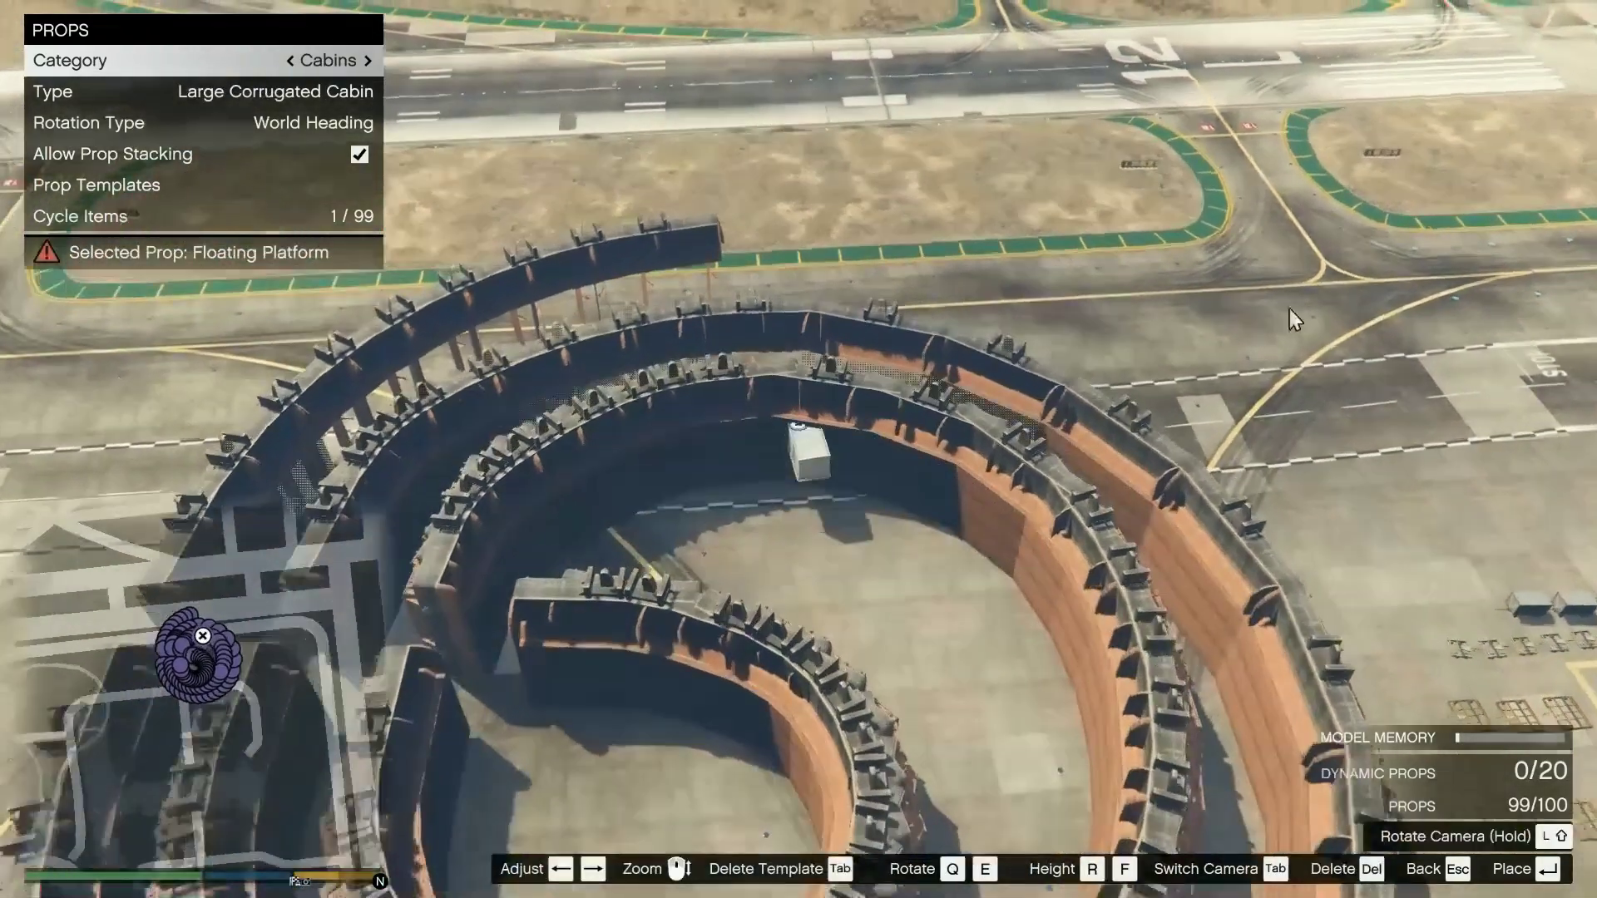
pyautogui.press('w')
pyautogui.press('d')
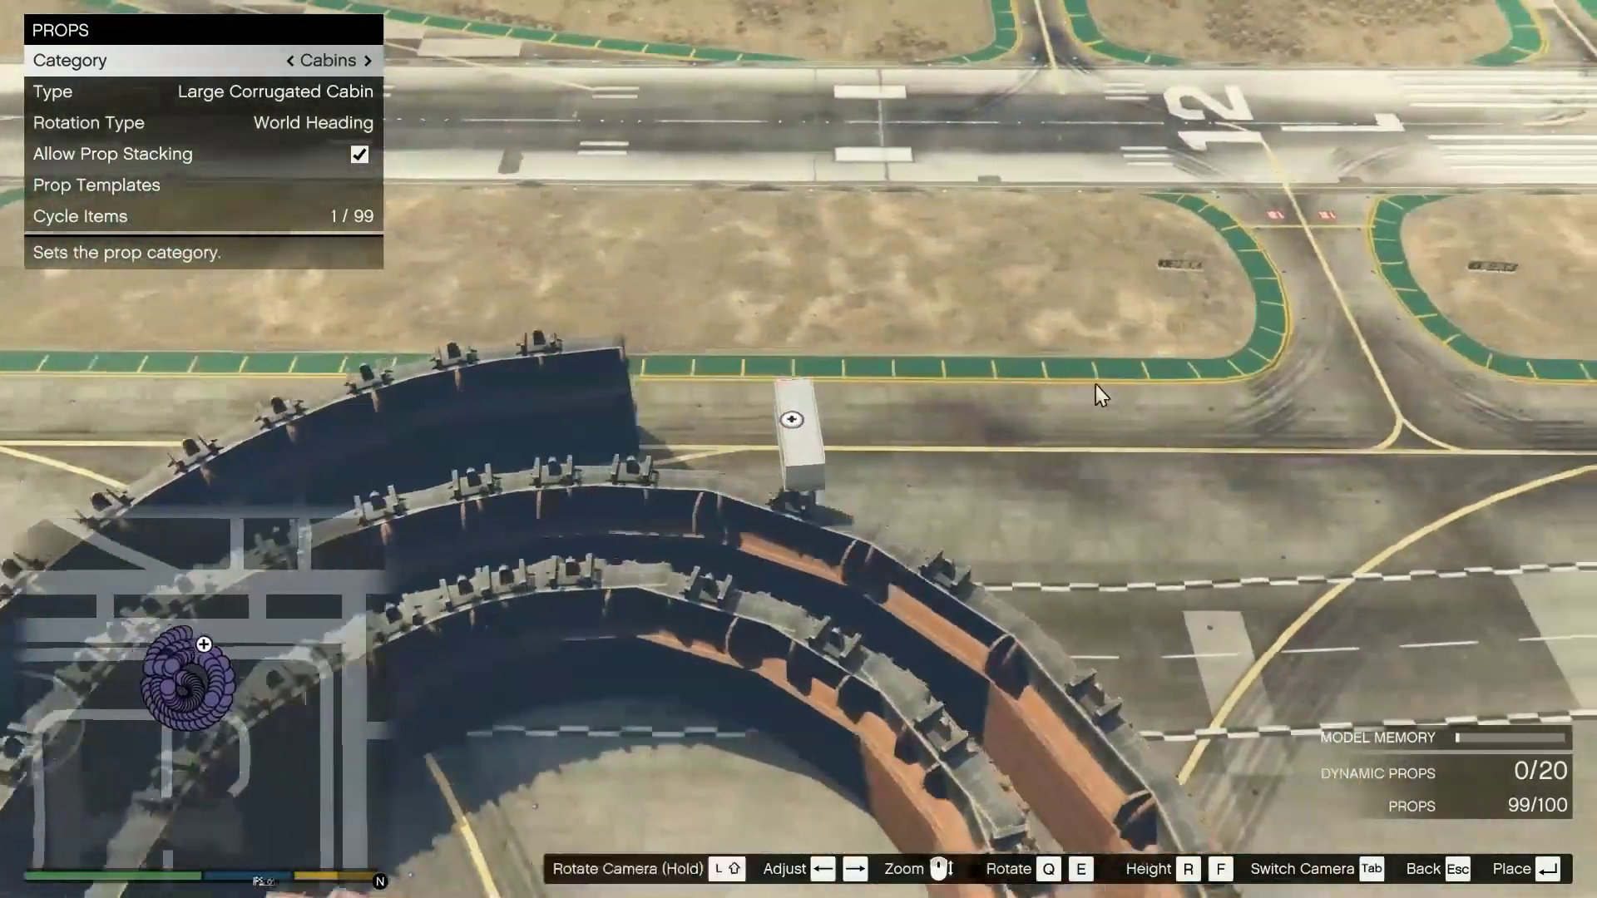
pyautogui.press('s')
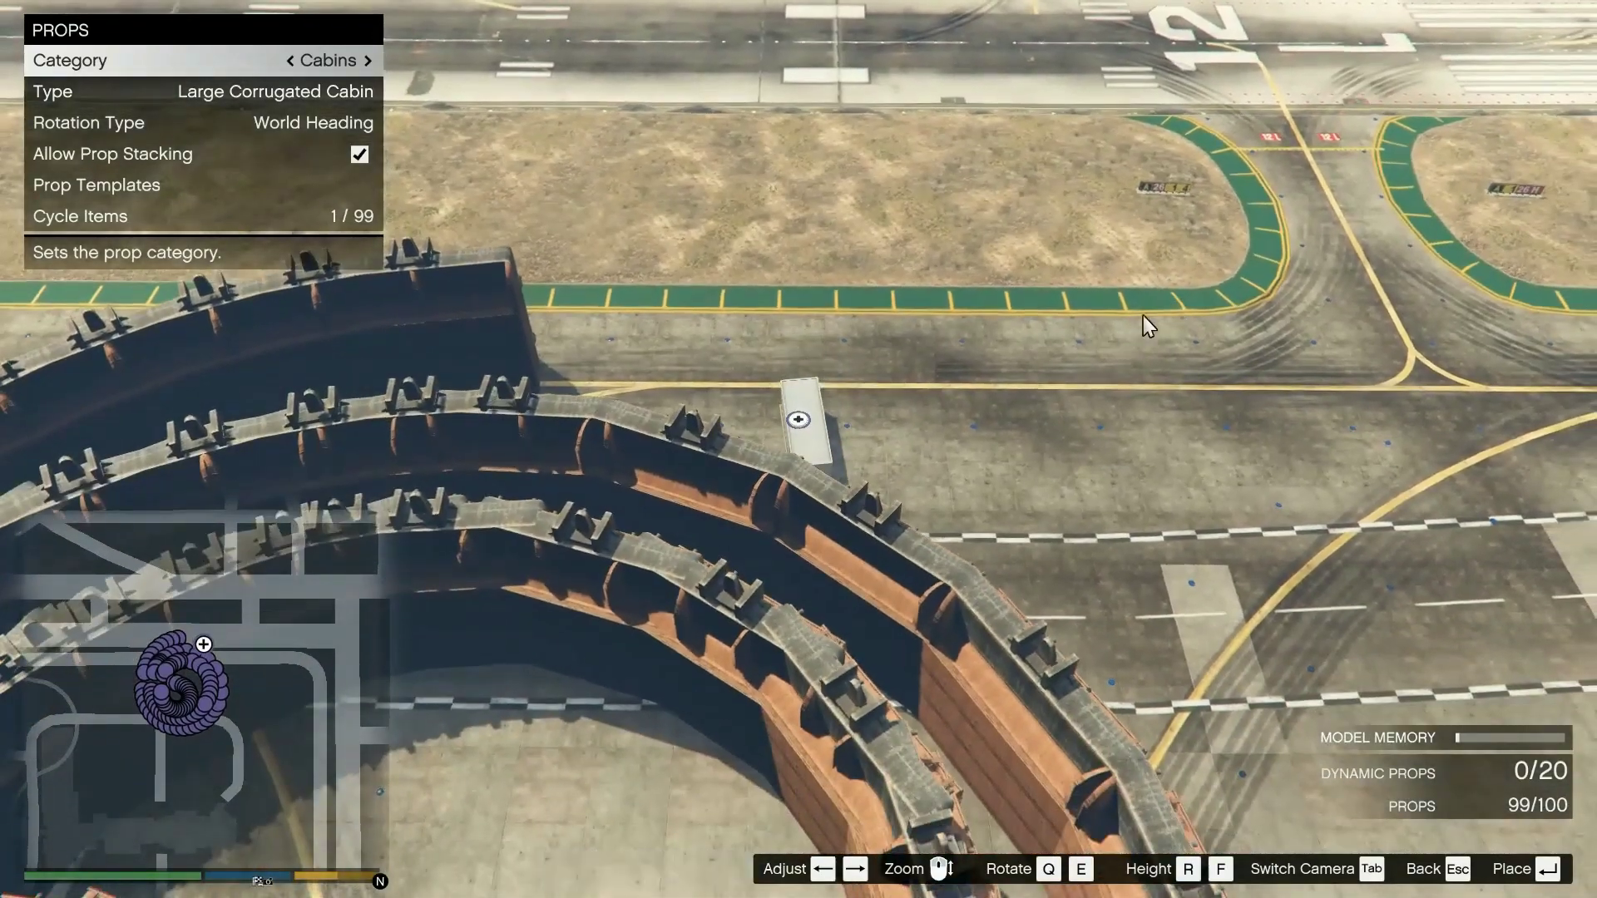
pyautogui.press('w')
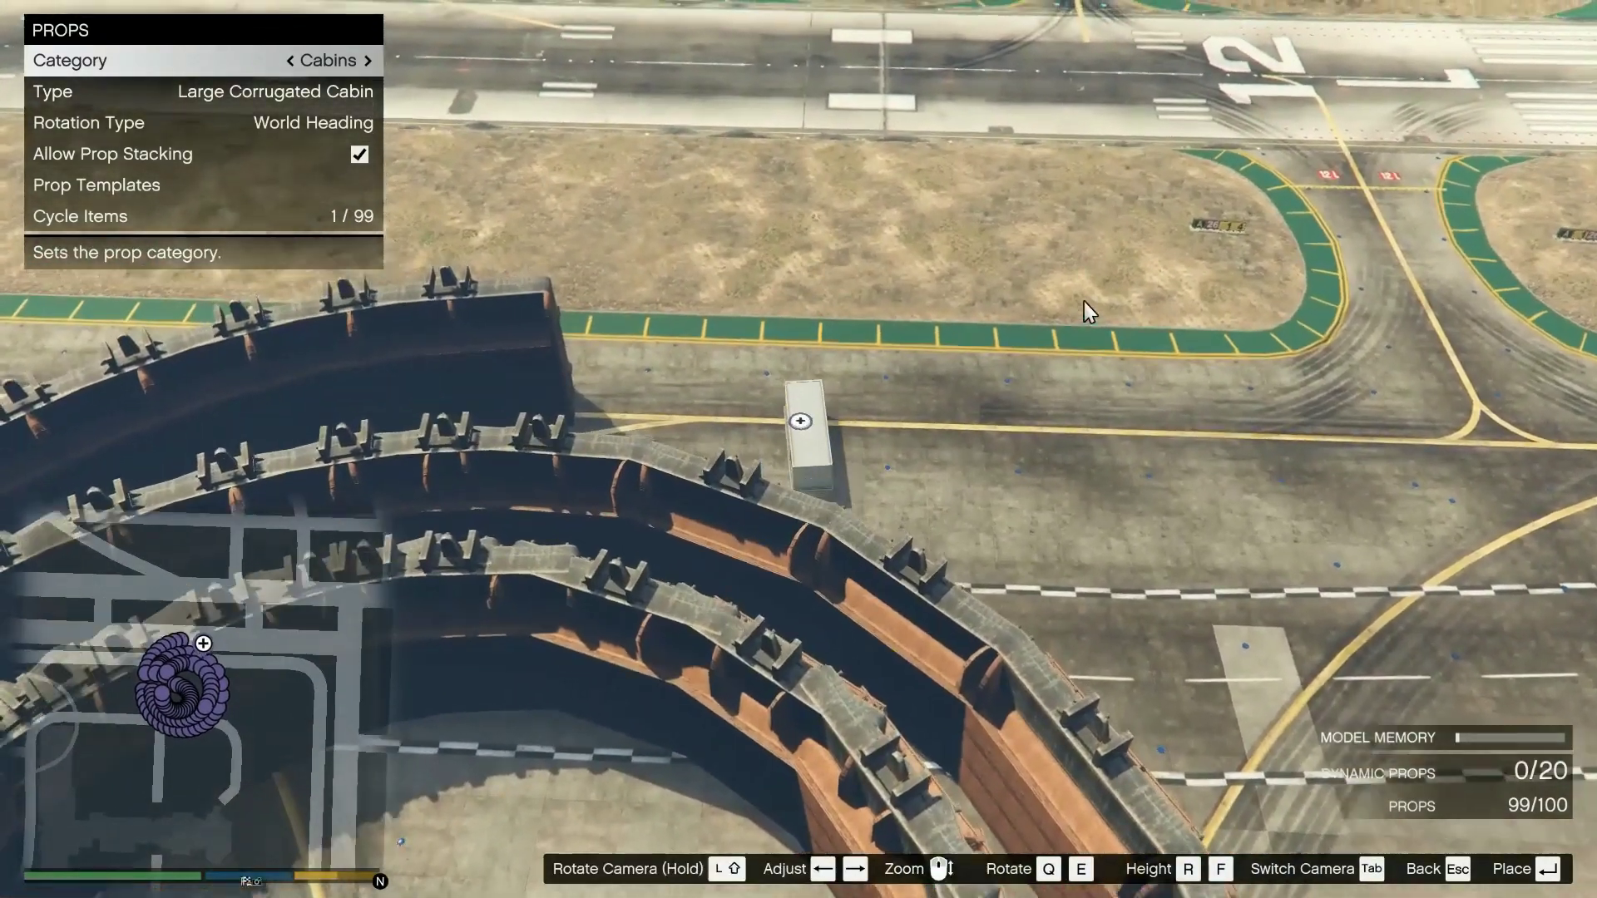
pyautogui.press('s')
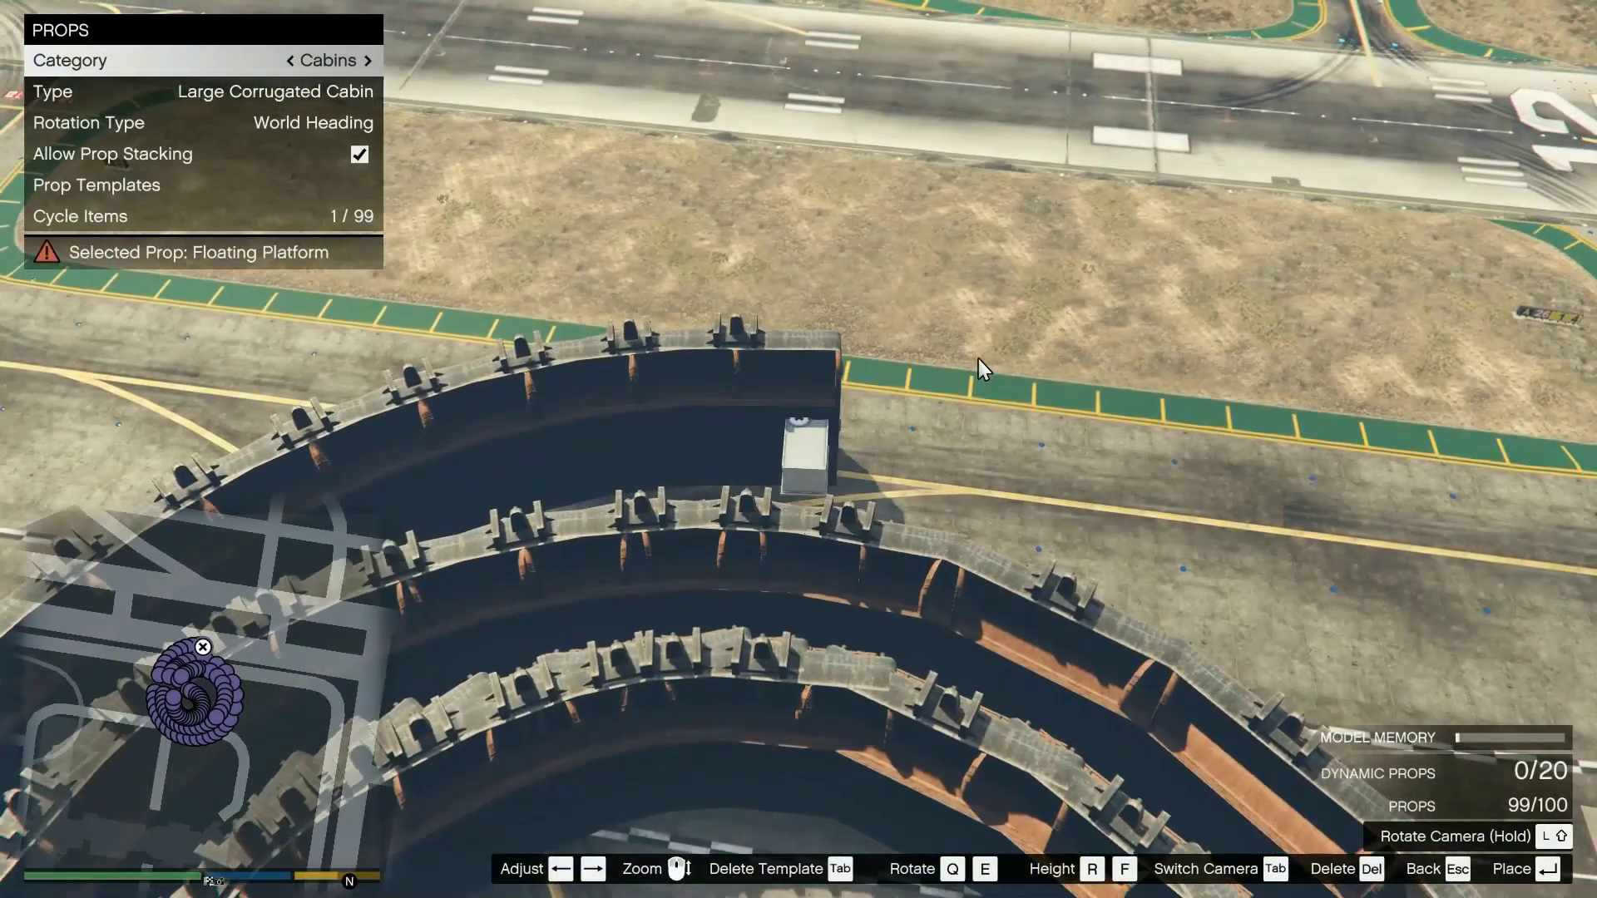
pyautogui.press('w')
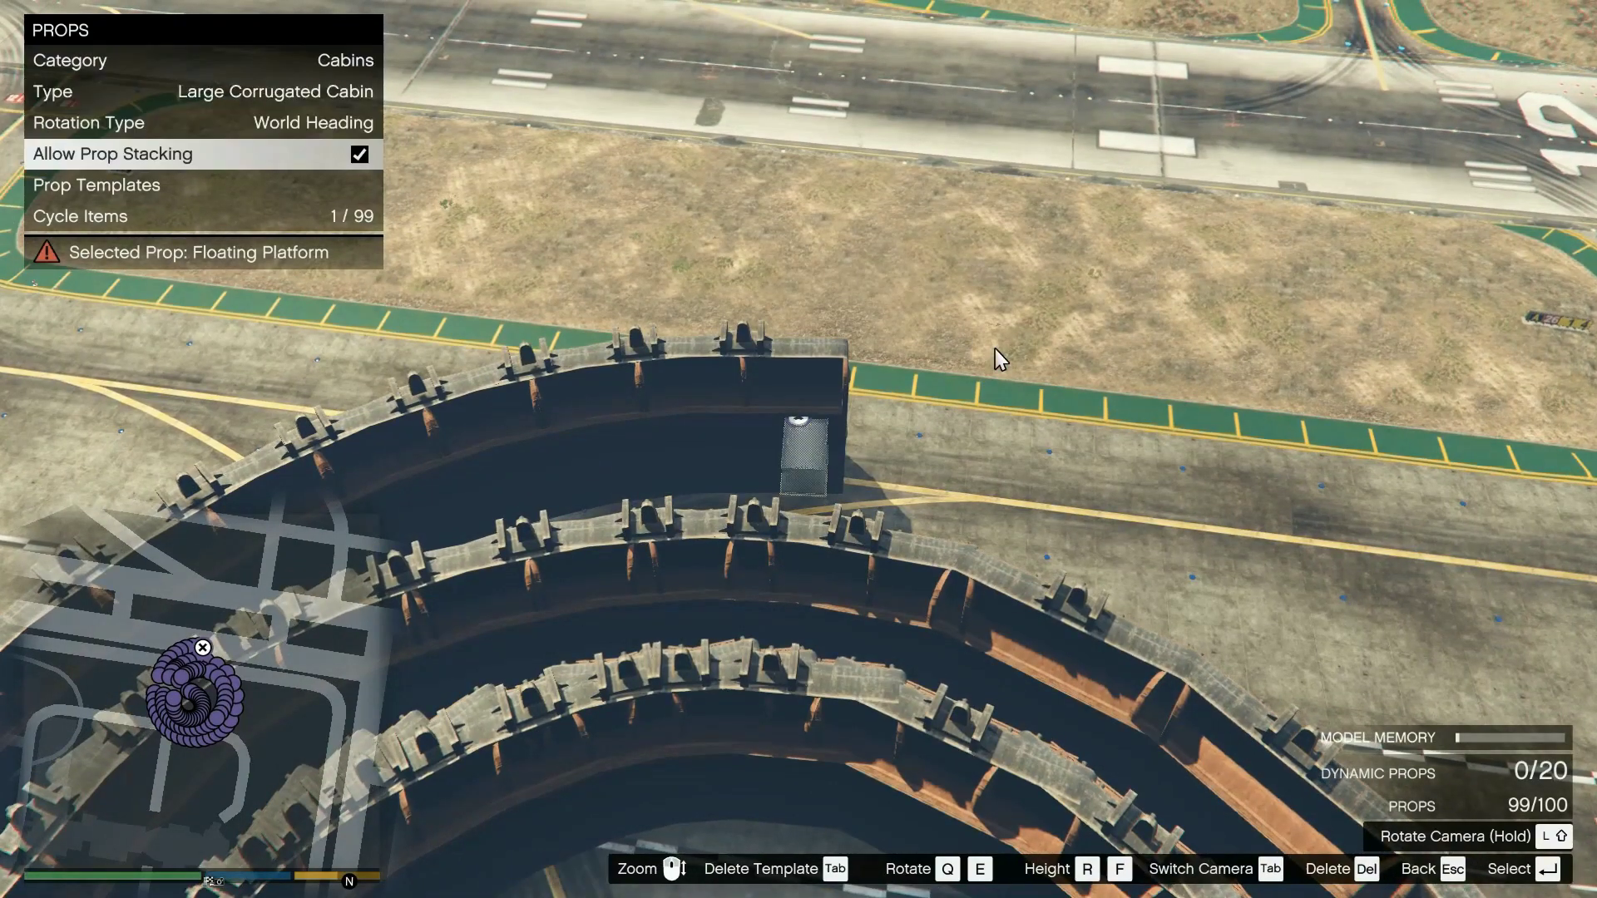
pyautogui.press('w')
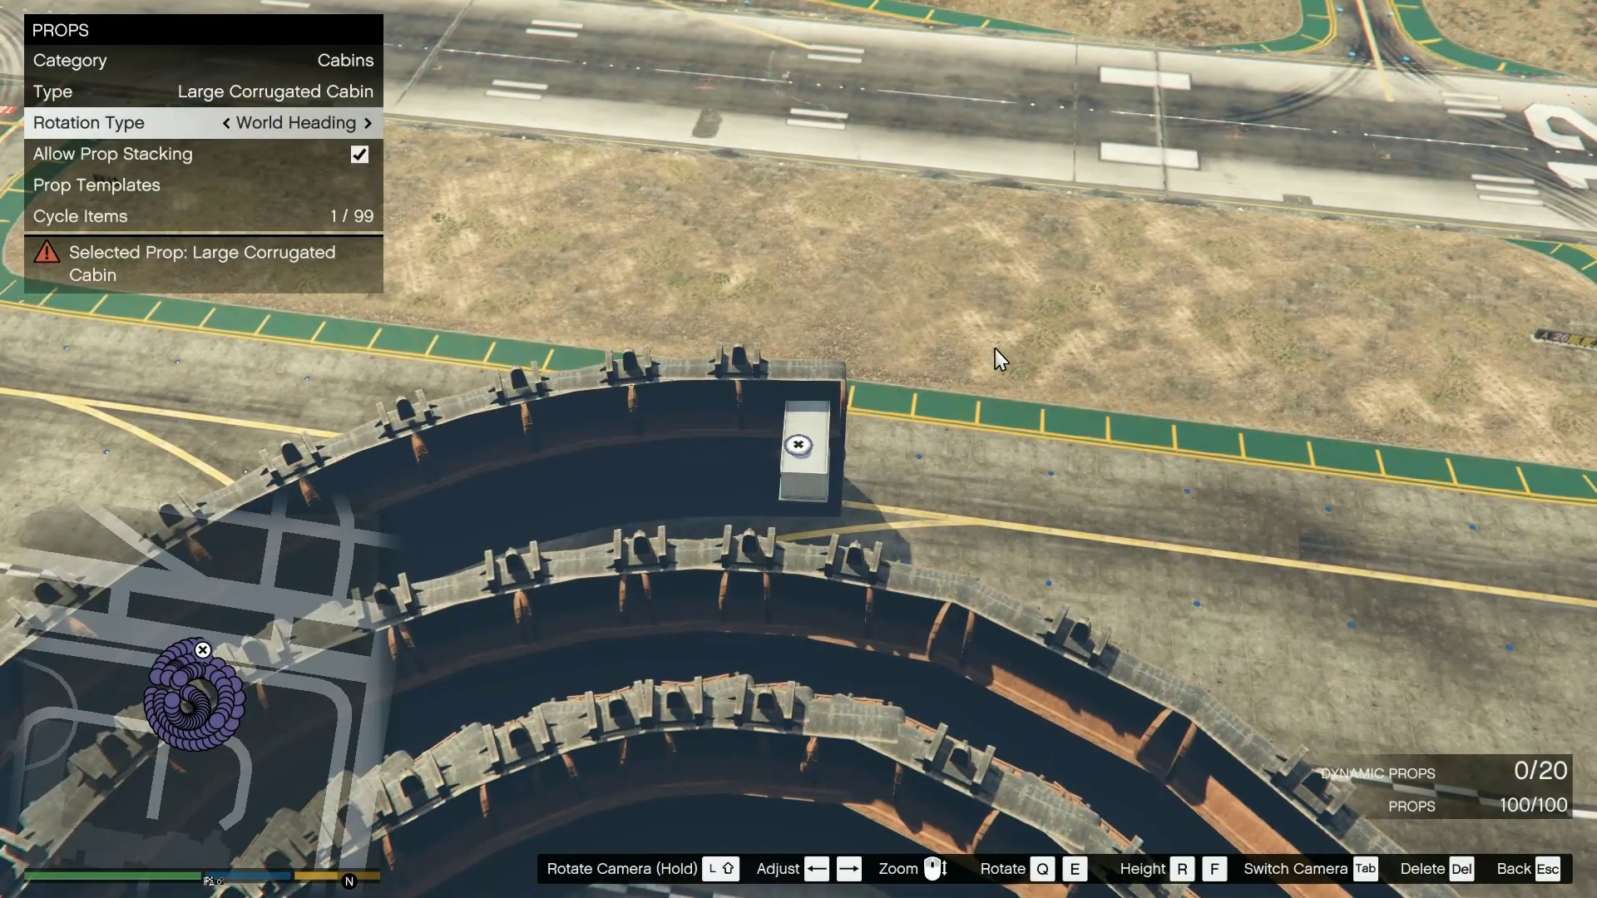
# - Start a new prop template with the Large Corrugated Cabin at the spiral's open end as its first prop
pyautogui.press('w')
pyautogui.press('d')
pyautogui.moveTo(994, 356); pyautogui.dragTo(161, 215)
pyautogui.press('w')
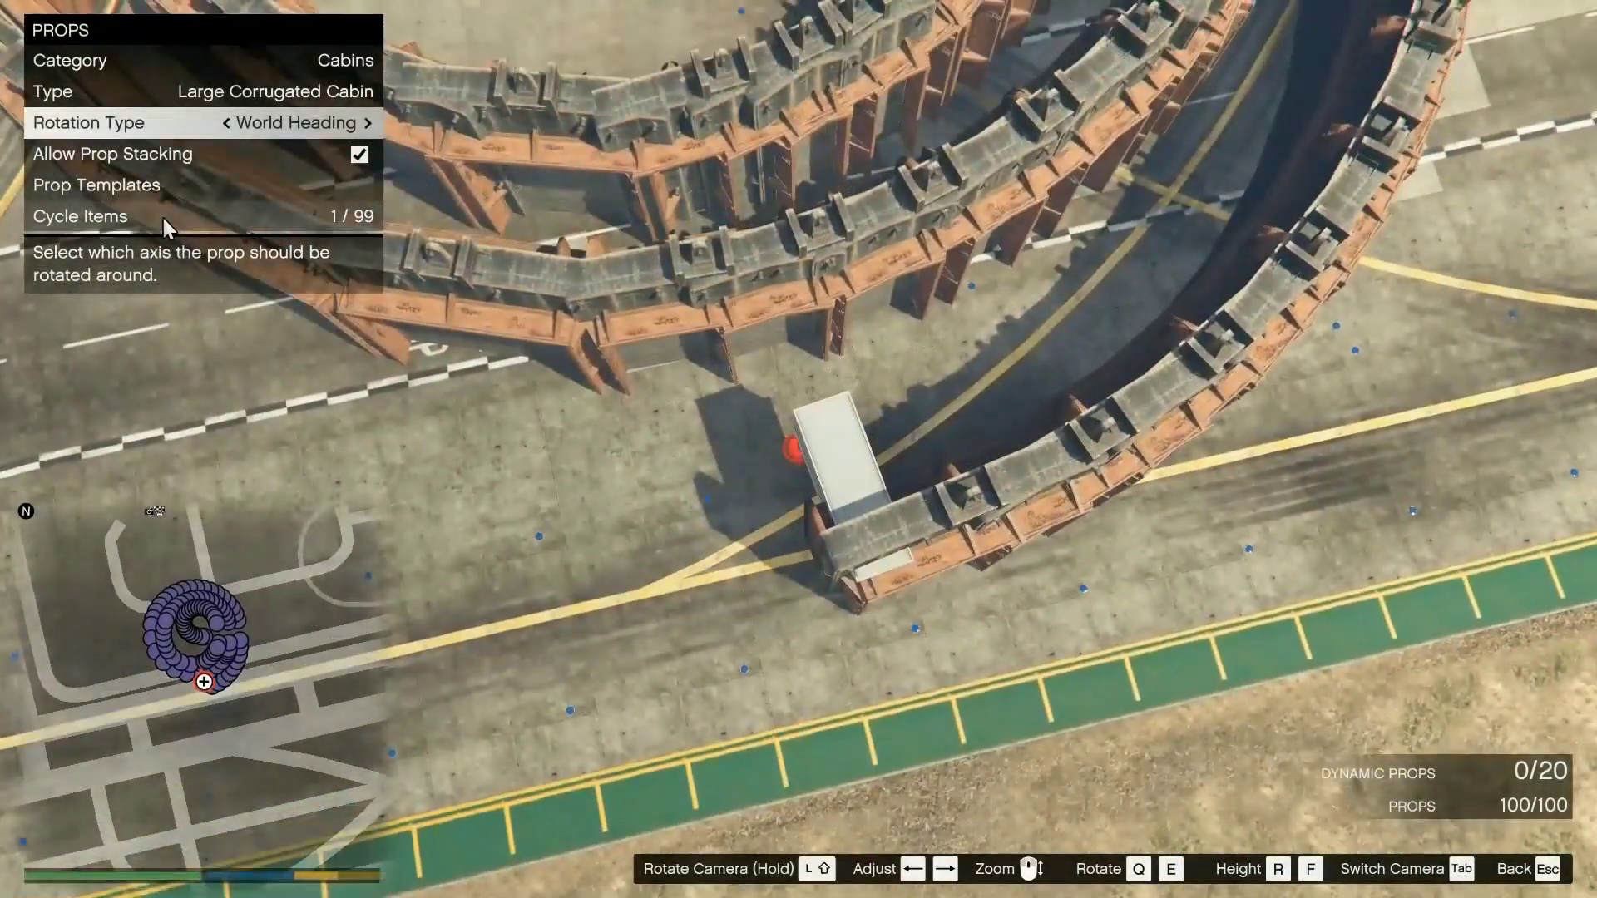
pyautogui.press('Down')
pyautogui.press('Down')
pyautogui.press('Return')
pyautogui.press('d')
pyautogui.press('Return')
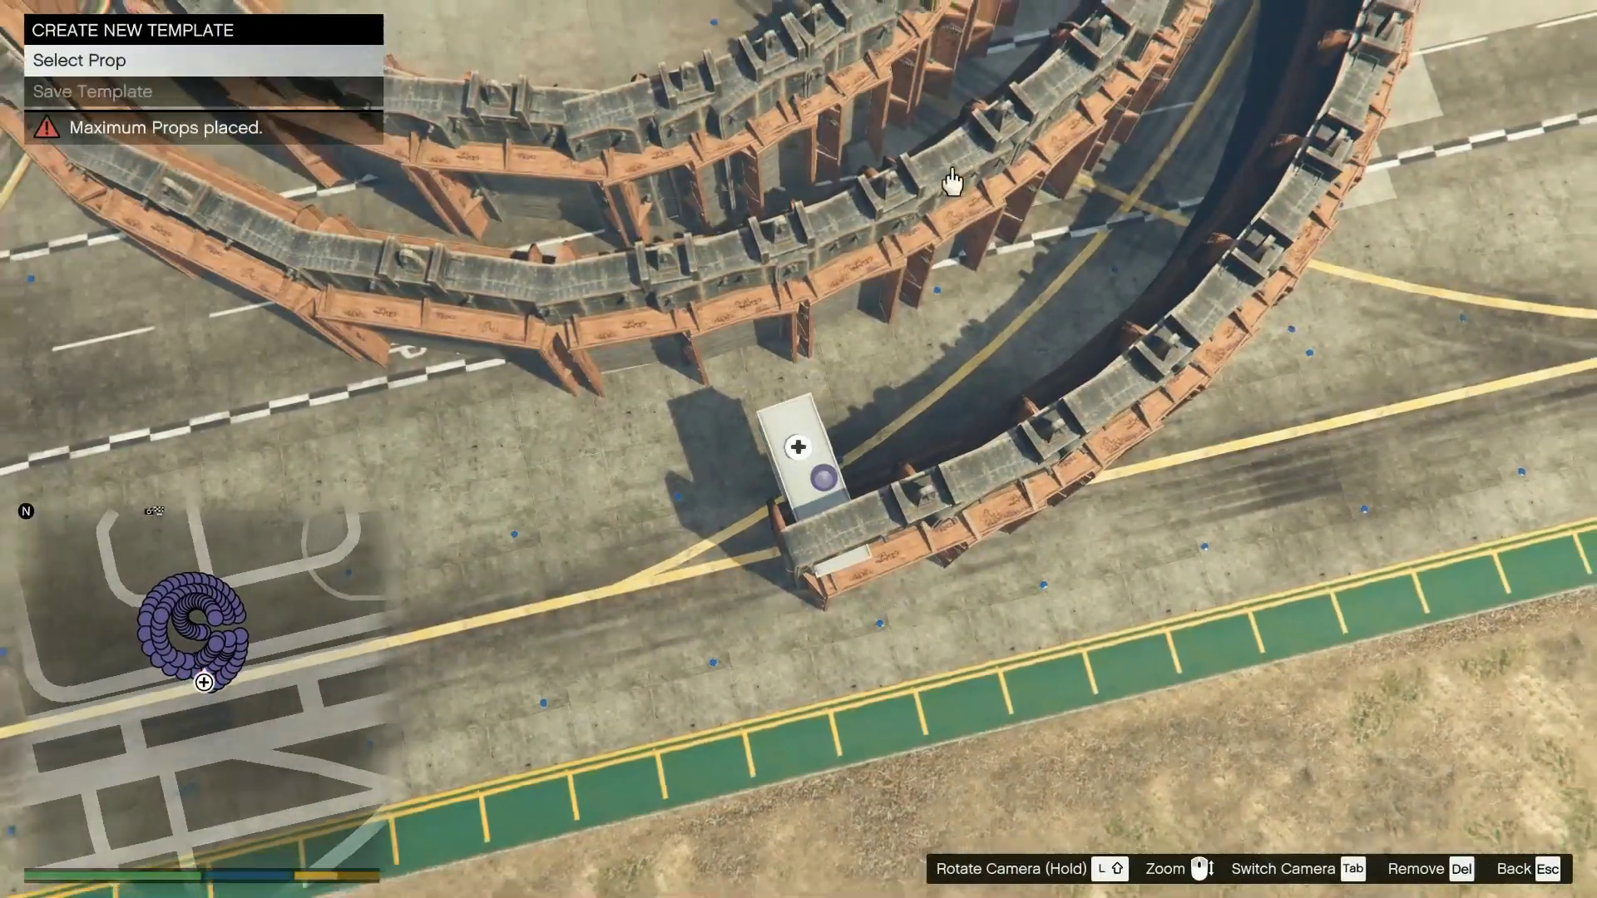
# - Add the outermost wall segments beside the cabin to the template, working along the arc towards the gap
pyautogui.scroll(-3, 909, 215)
pyautogui.press('d')
pyautogui.press('w')
pyautogui.press('d')
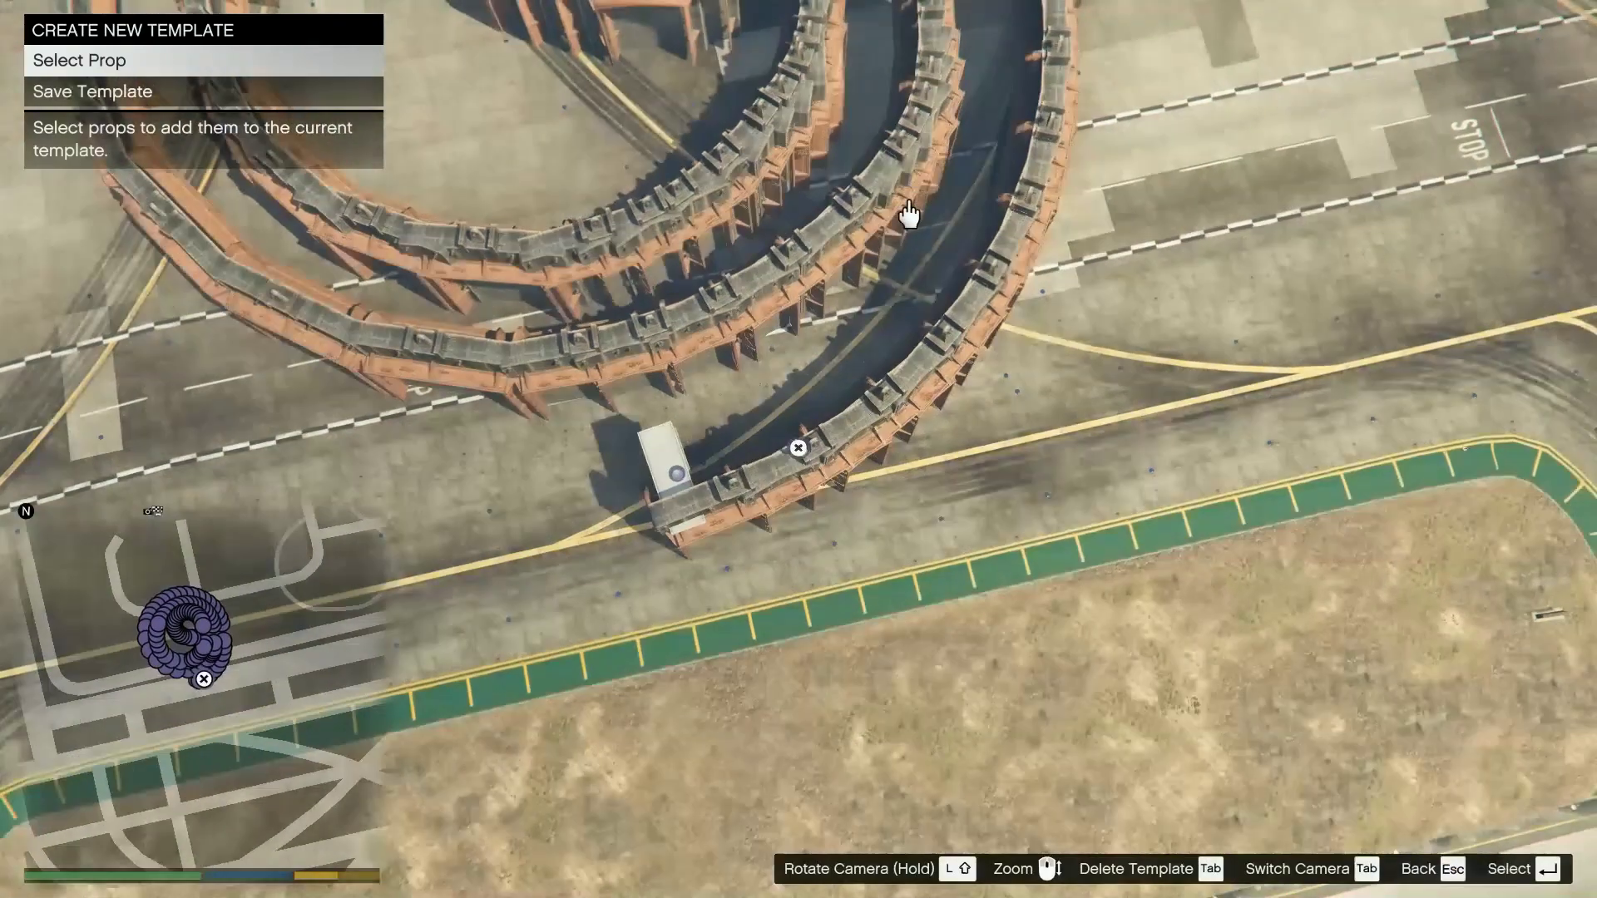
pyautogui.press('shift')
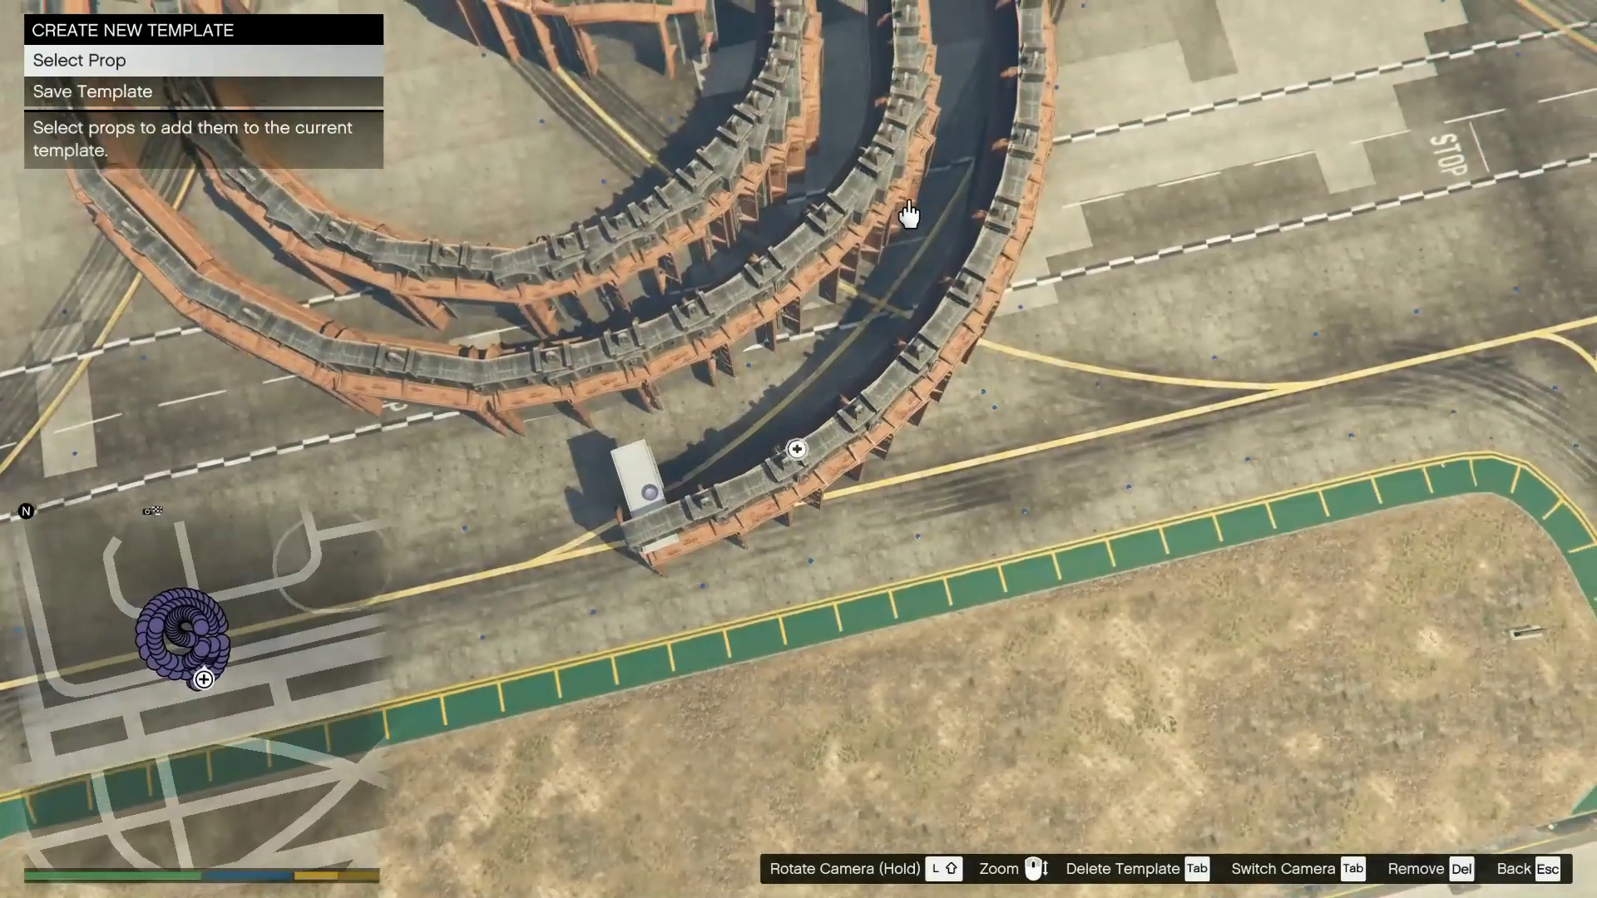
pyautogui.press('Return')
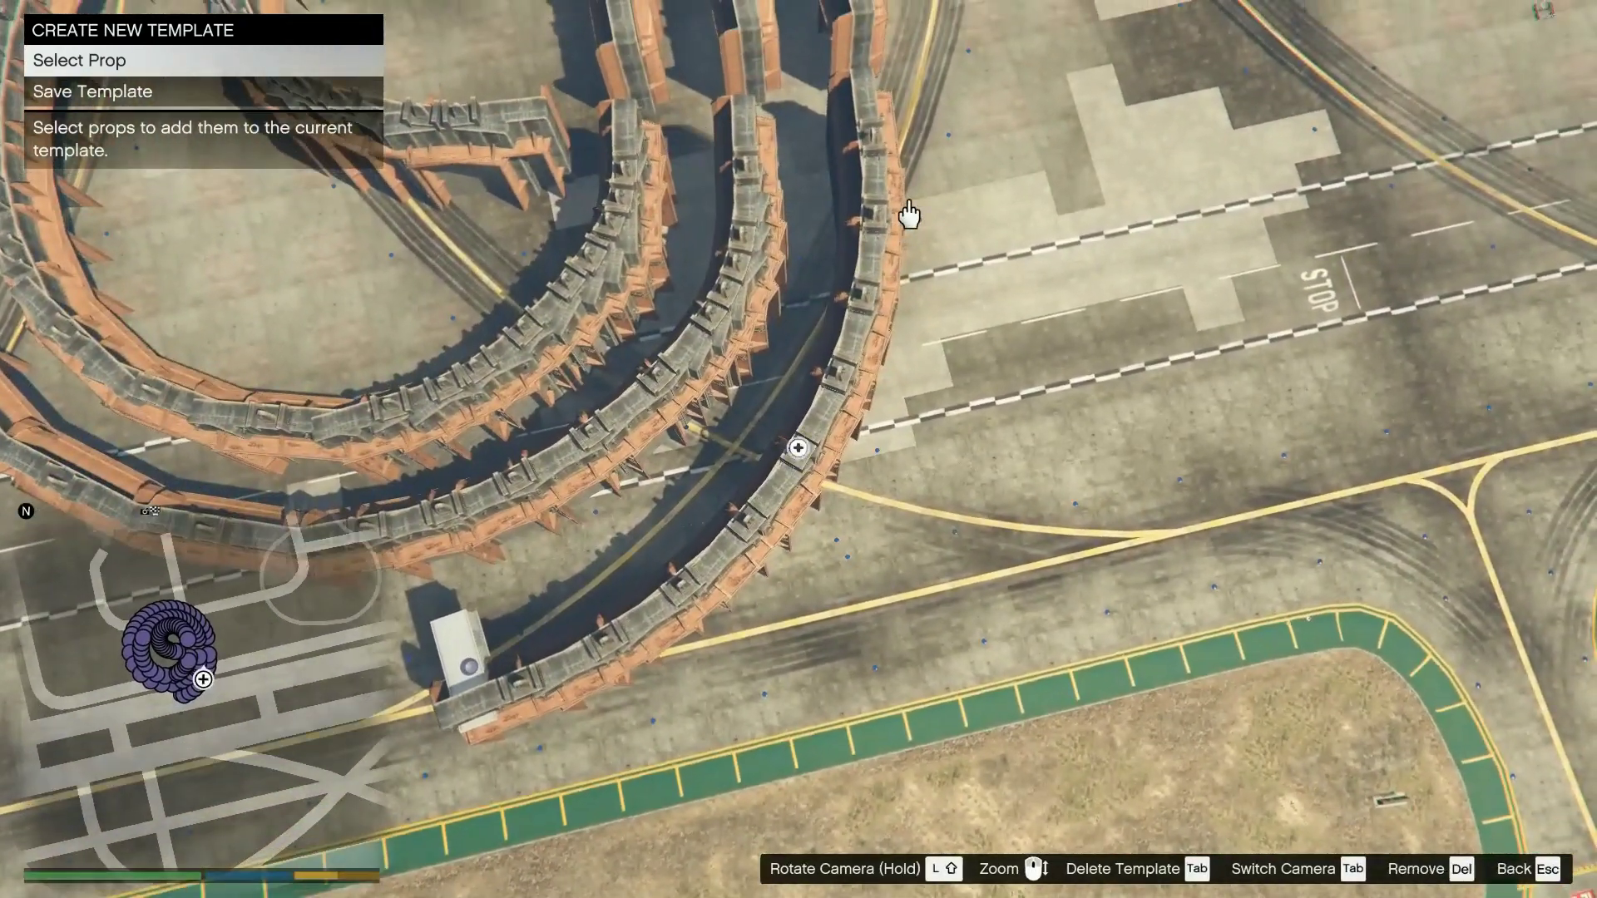
pyautogui.scroll(1, 1108, 431)
pyautogui.press('w')
pyautogui.press('d')
pyautogui.press('Return')
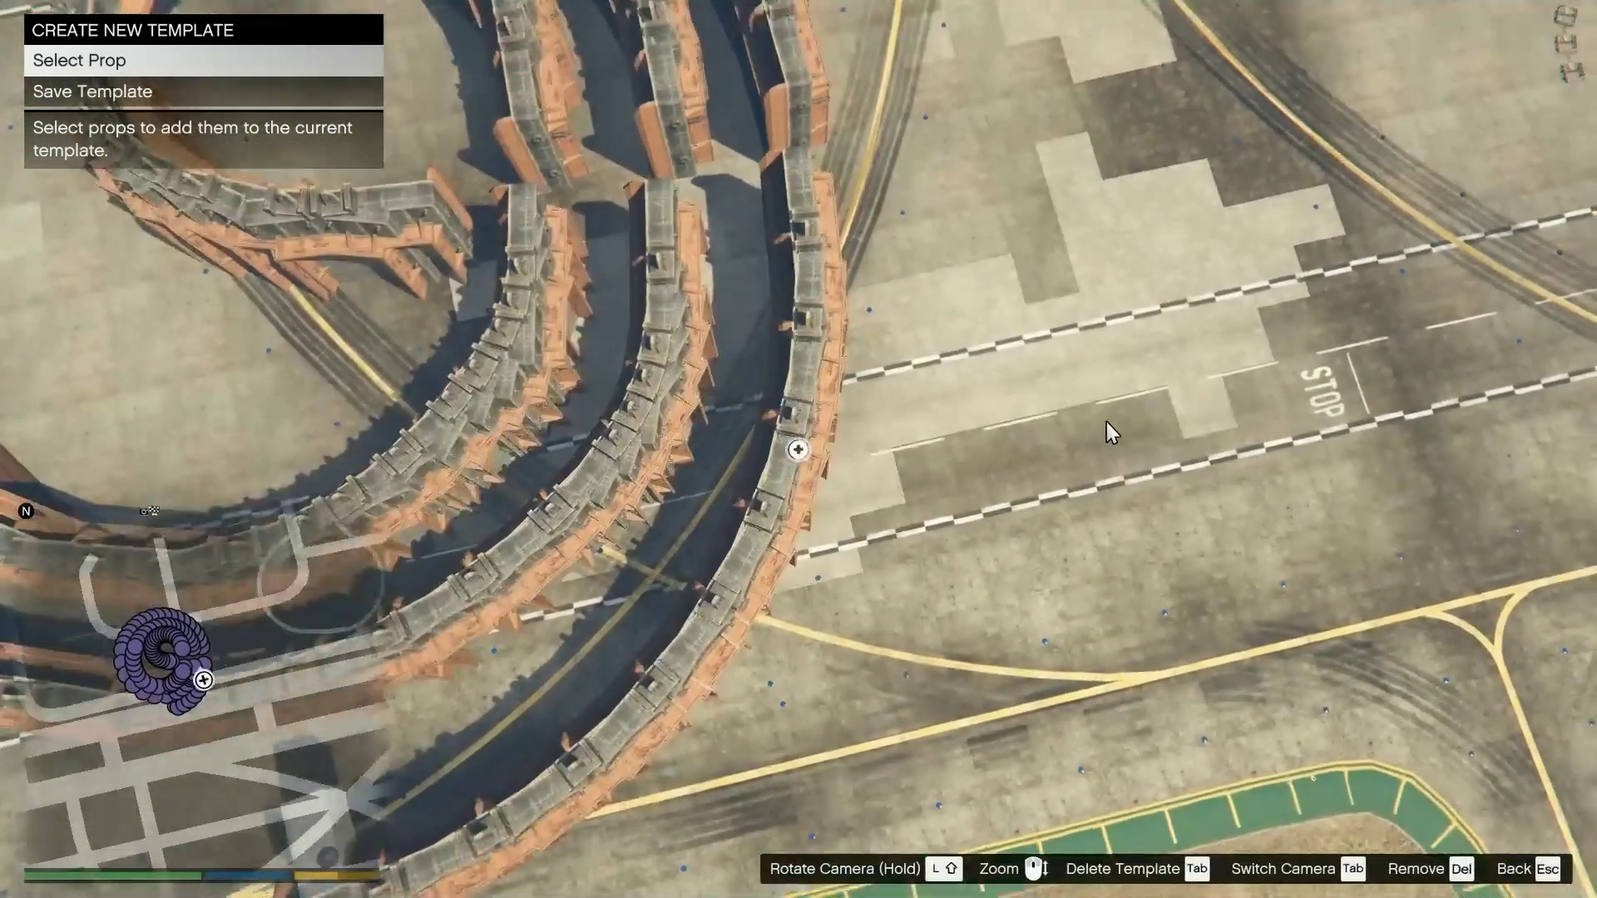
# - Continue adding the outermost wall segments through the gap and onto the far arc of the spiral
pyautogui.press('shift')
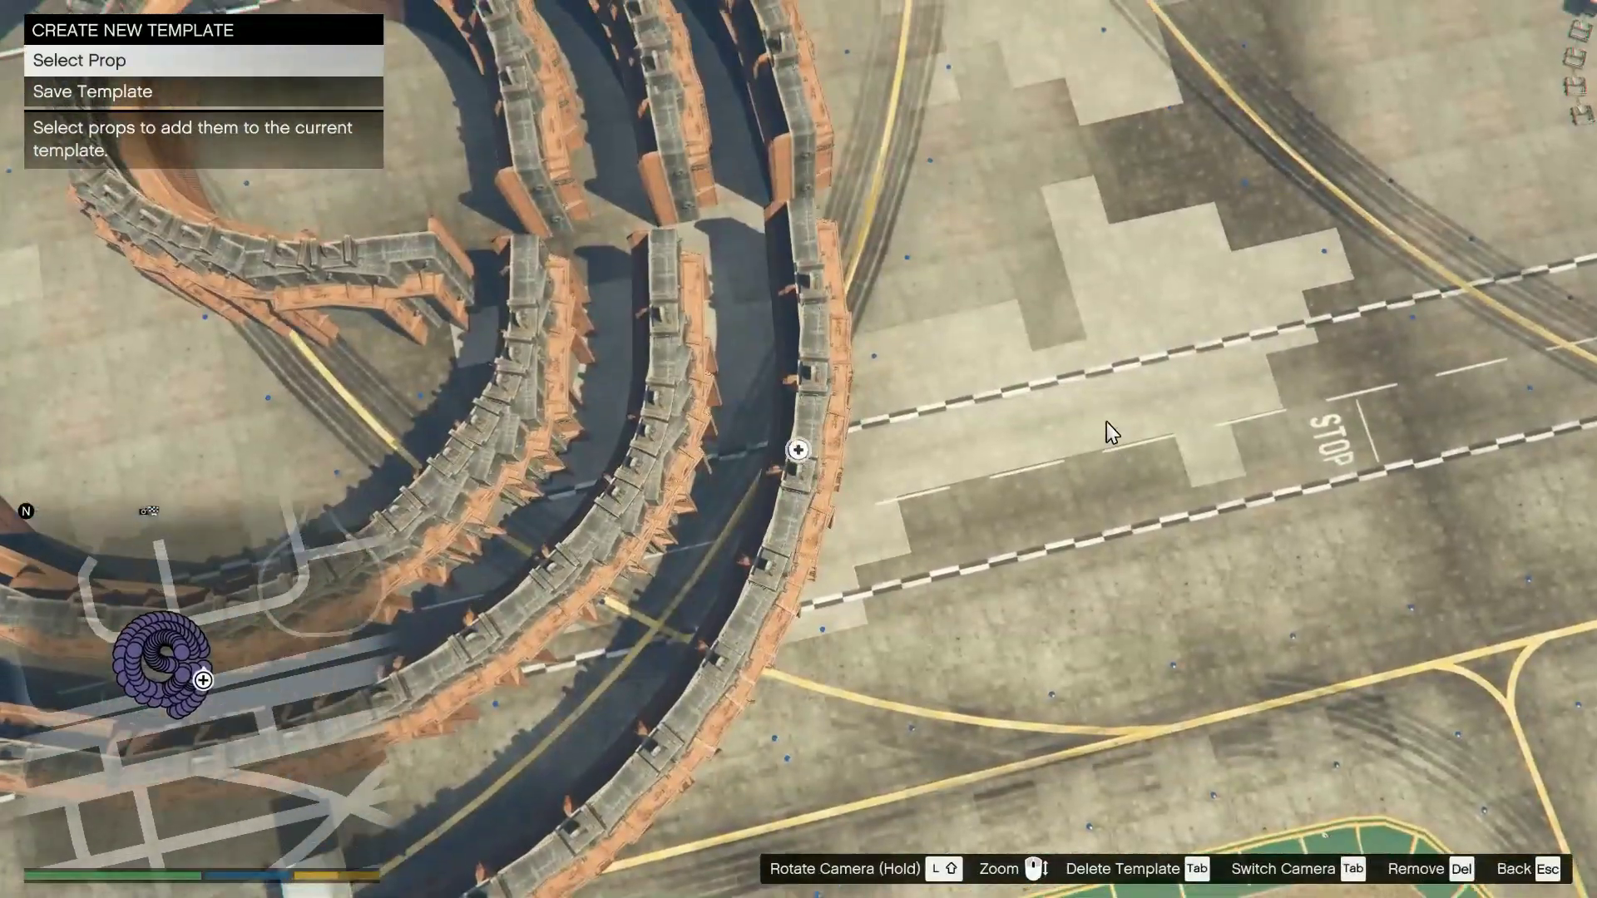
pyautogui.press('shift')
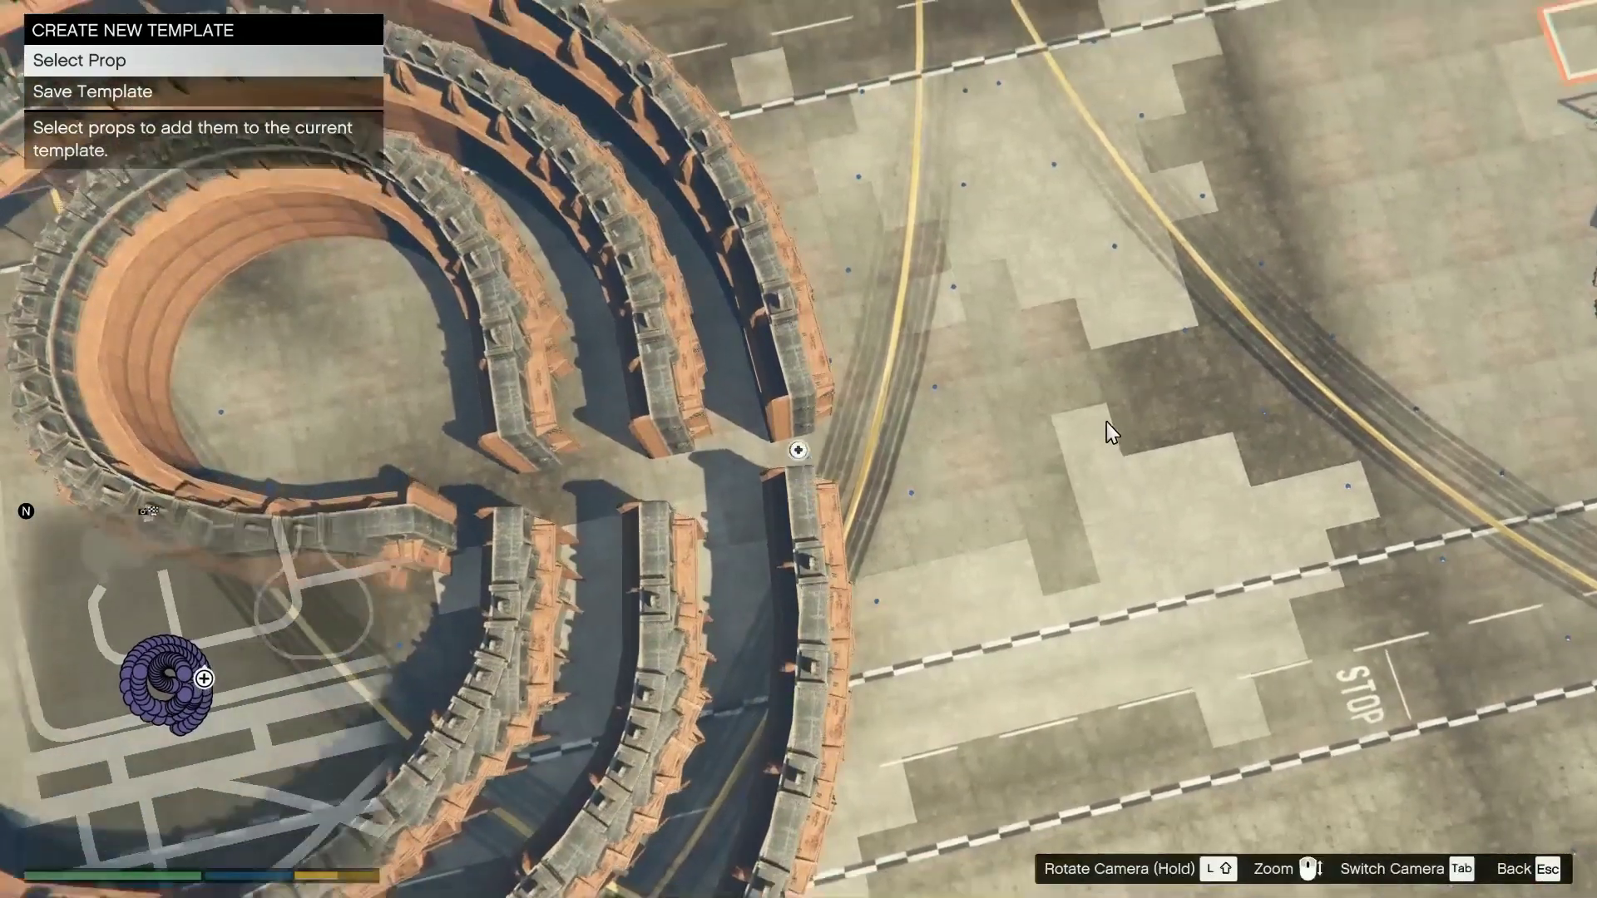
pyautogui.press('shift')
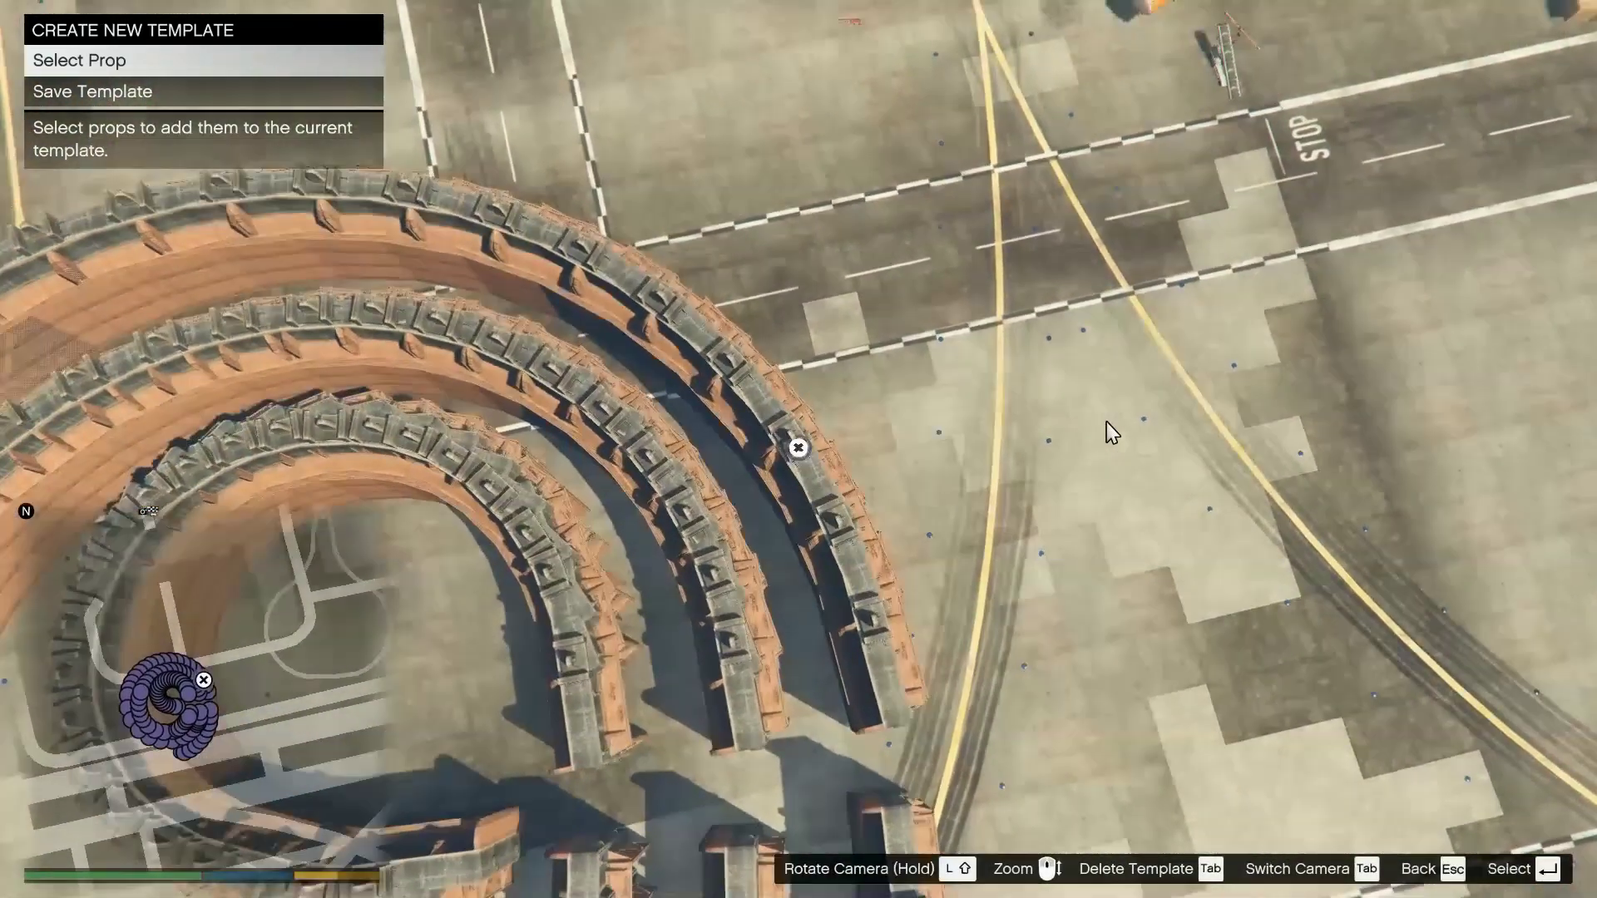
pyautogui.press('shift')
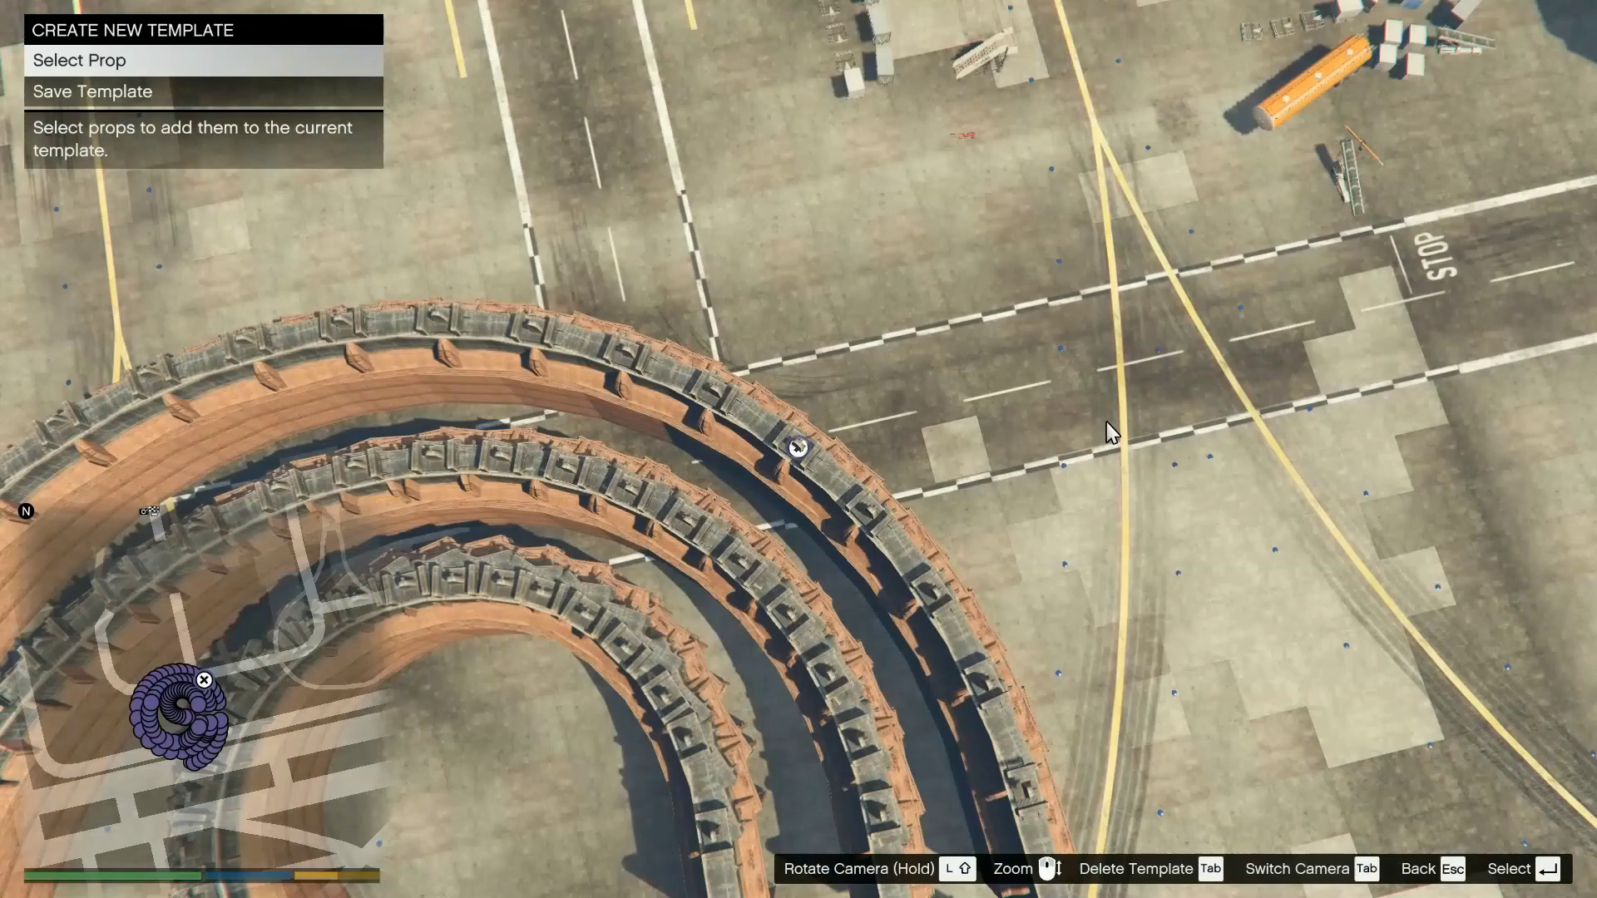
pyautogui.press('Return')
pyautogui.press('a')
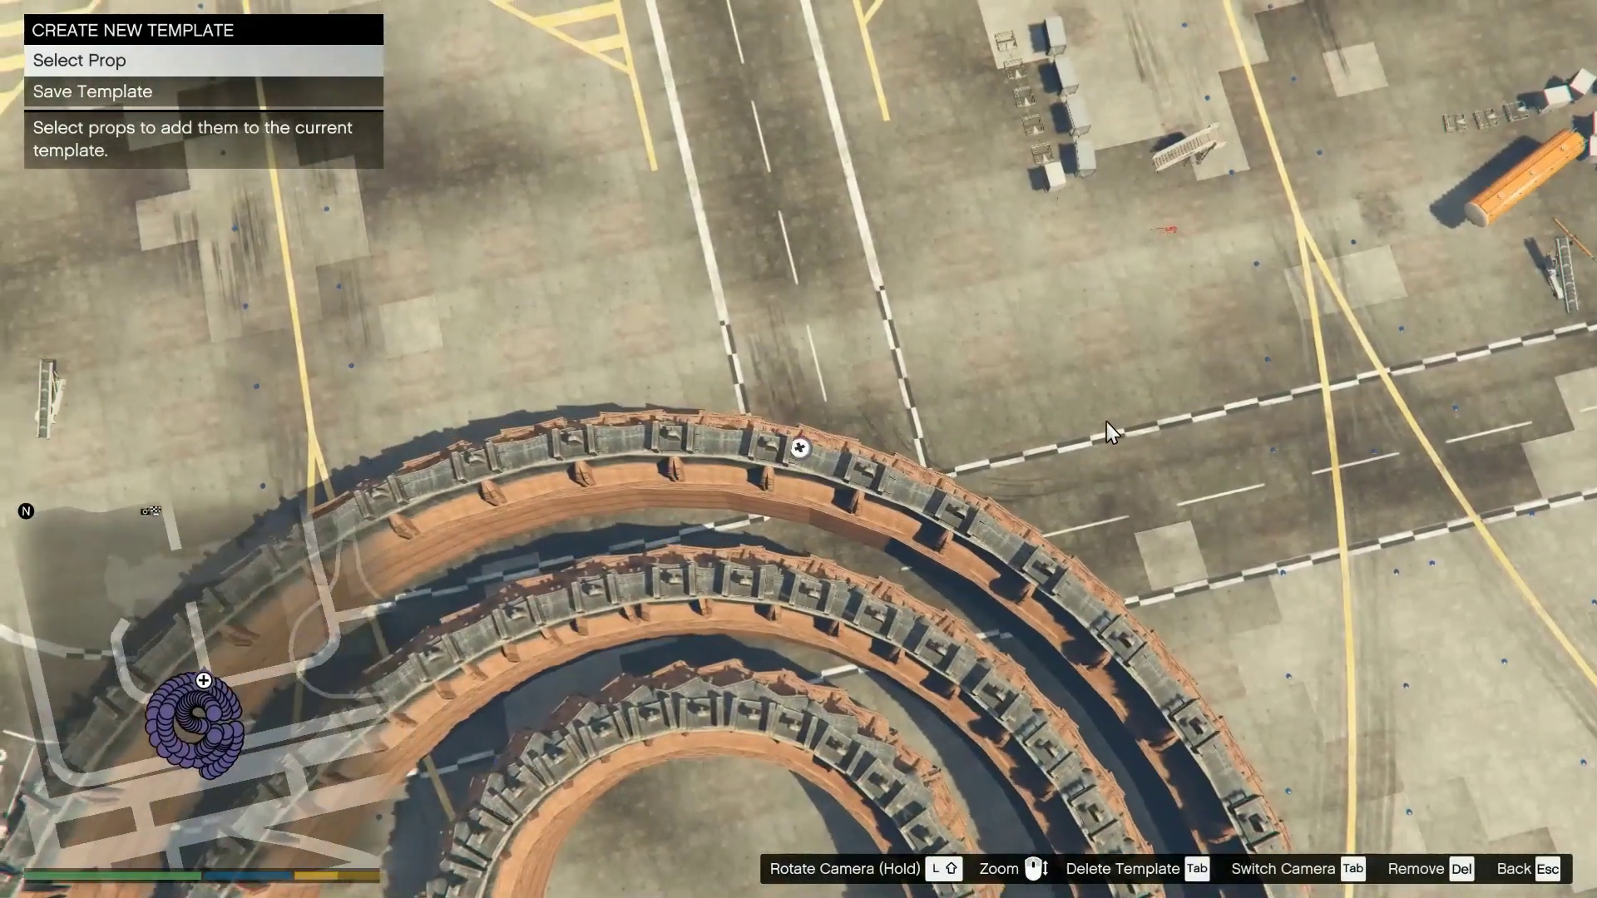
pyautogui.press('a')
pyautogui.press('a')
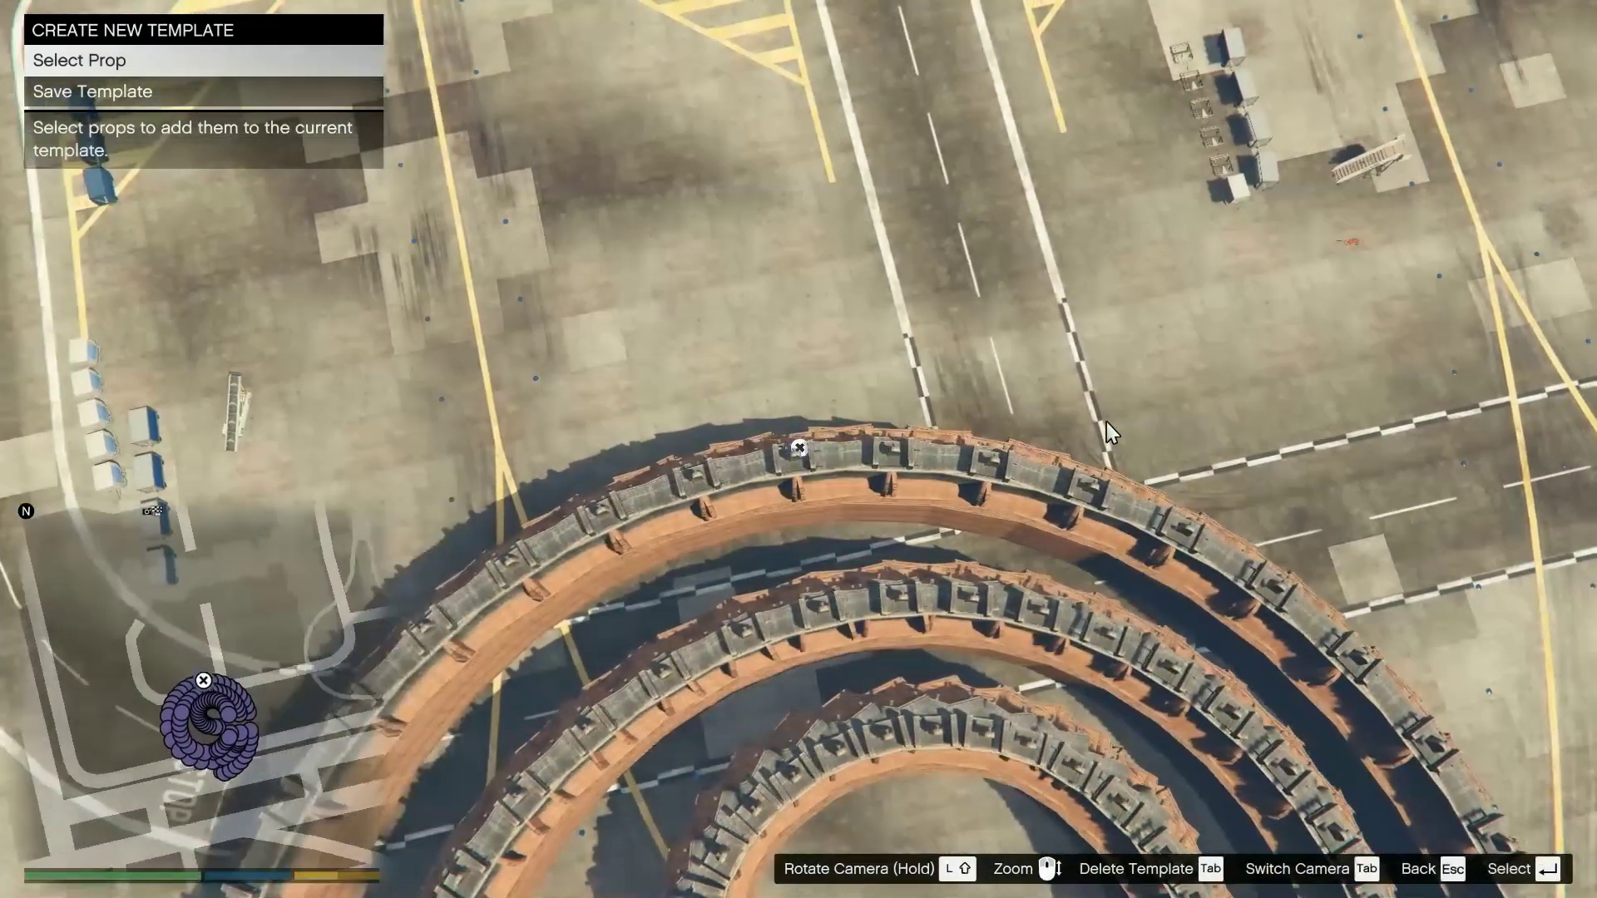
# - Add the outermost ring's segments from the crown of the far arc down its curve past the taxiway STOP marking
pyautogui.press('shift')
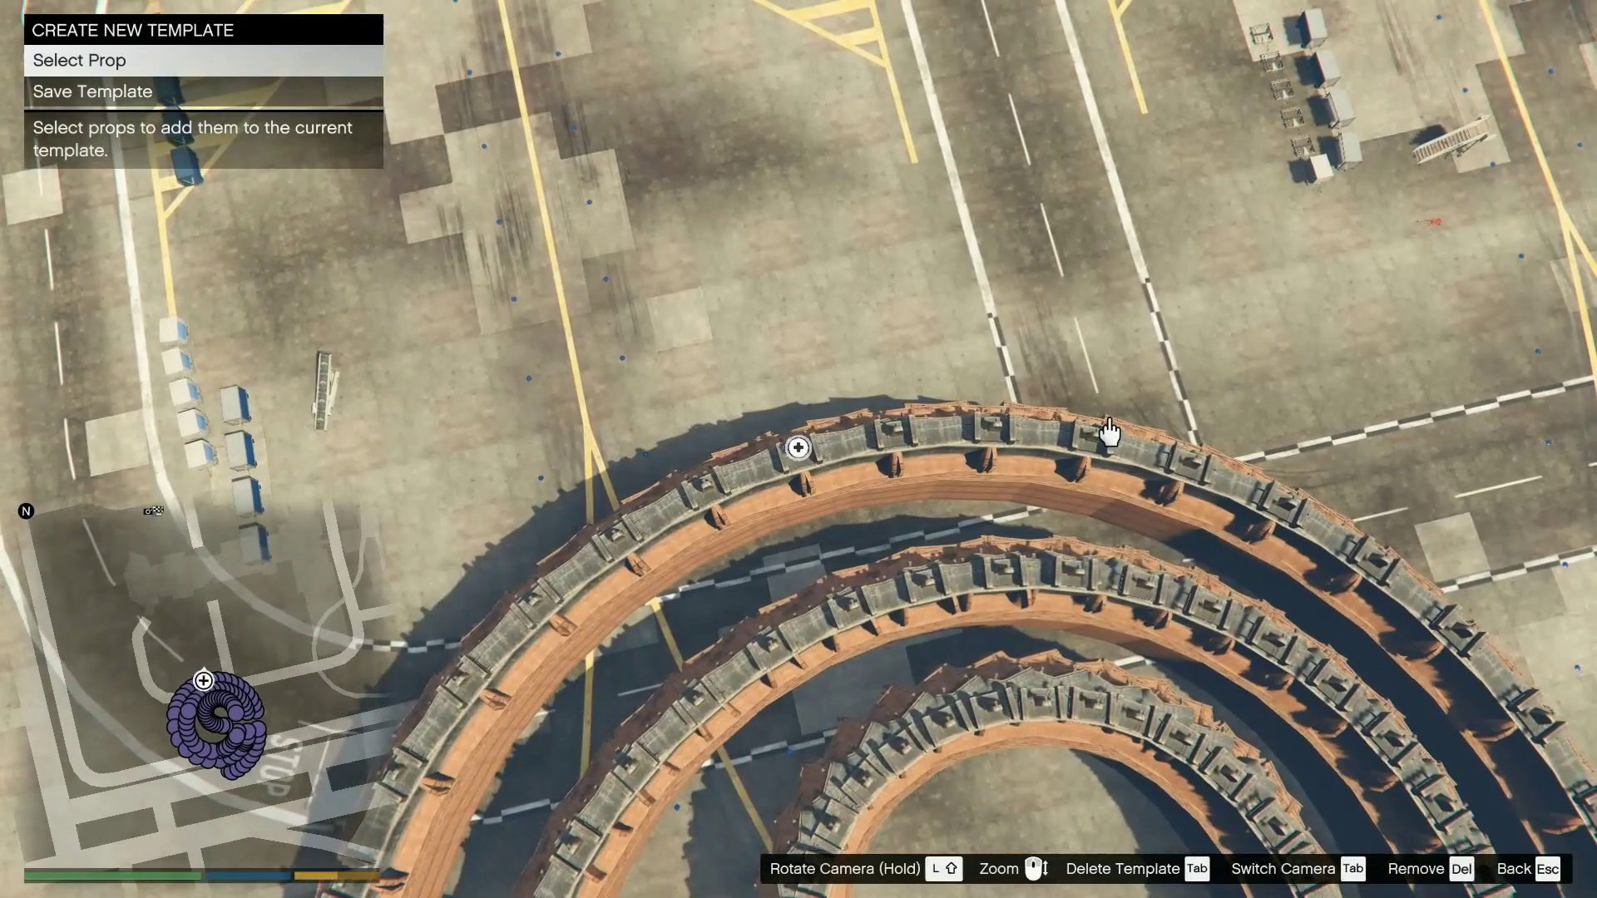
pyautogui.press('Return')
pyautogui.press('a')
pyautogui.press('s')
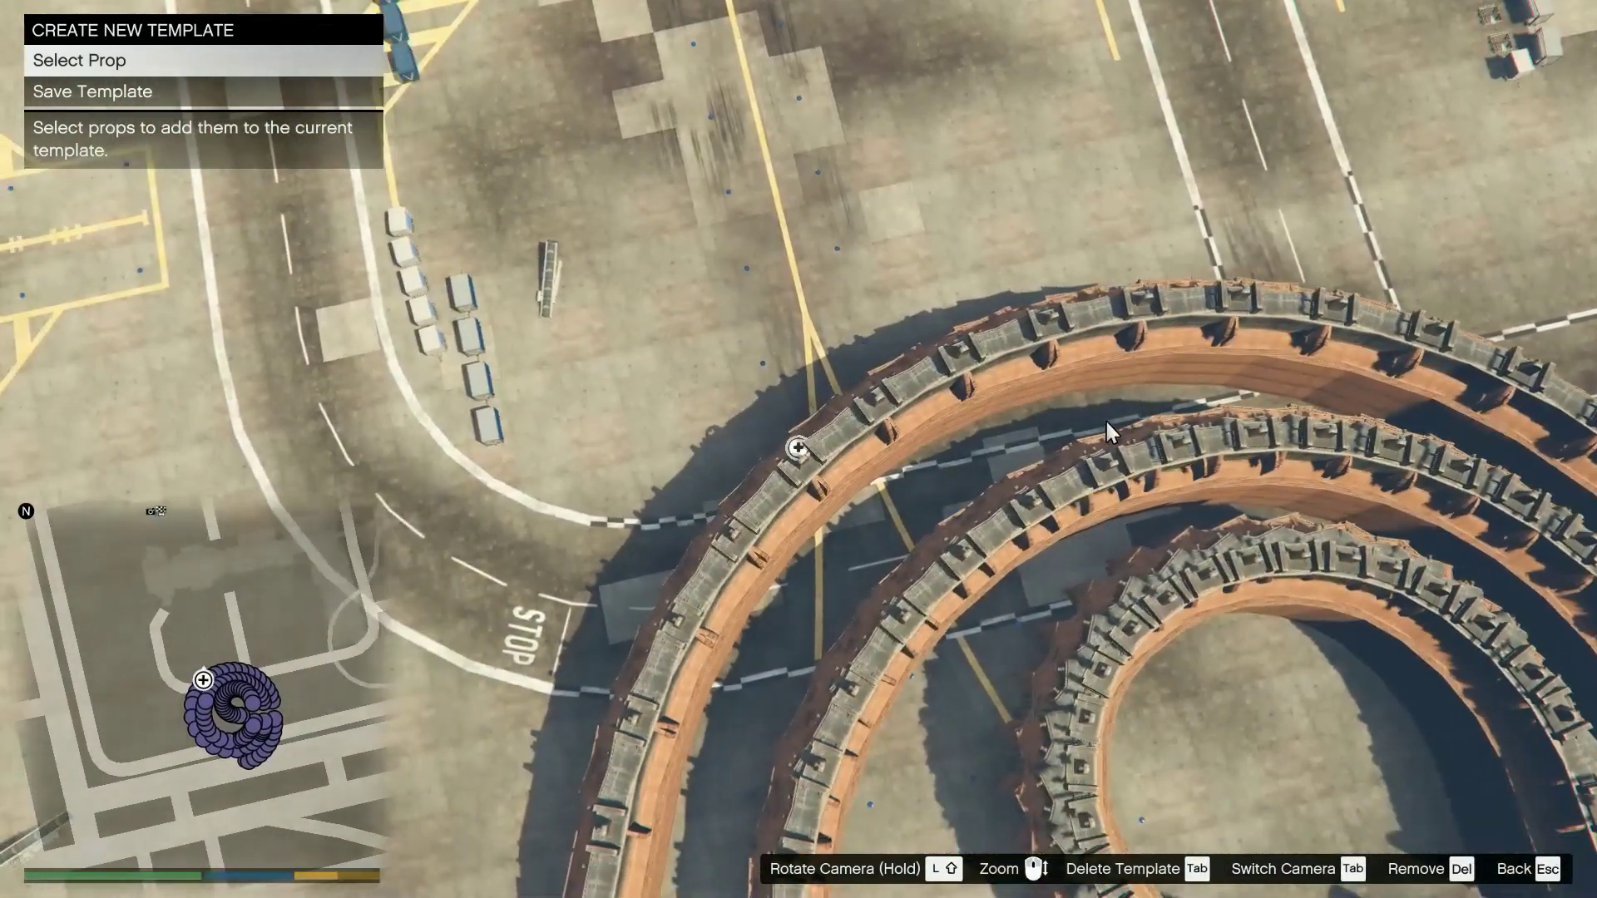
pyautogui.press('a')
pyautogui.press('s')
pyautogui.press('Return')
pyautogui.press('s')
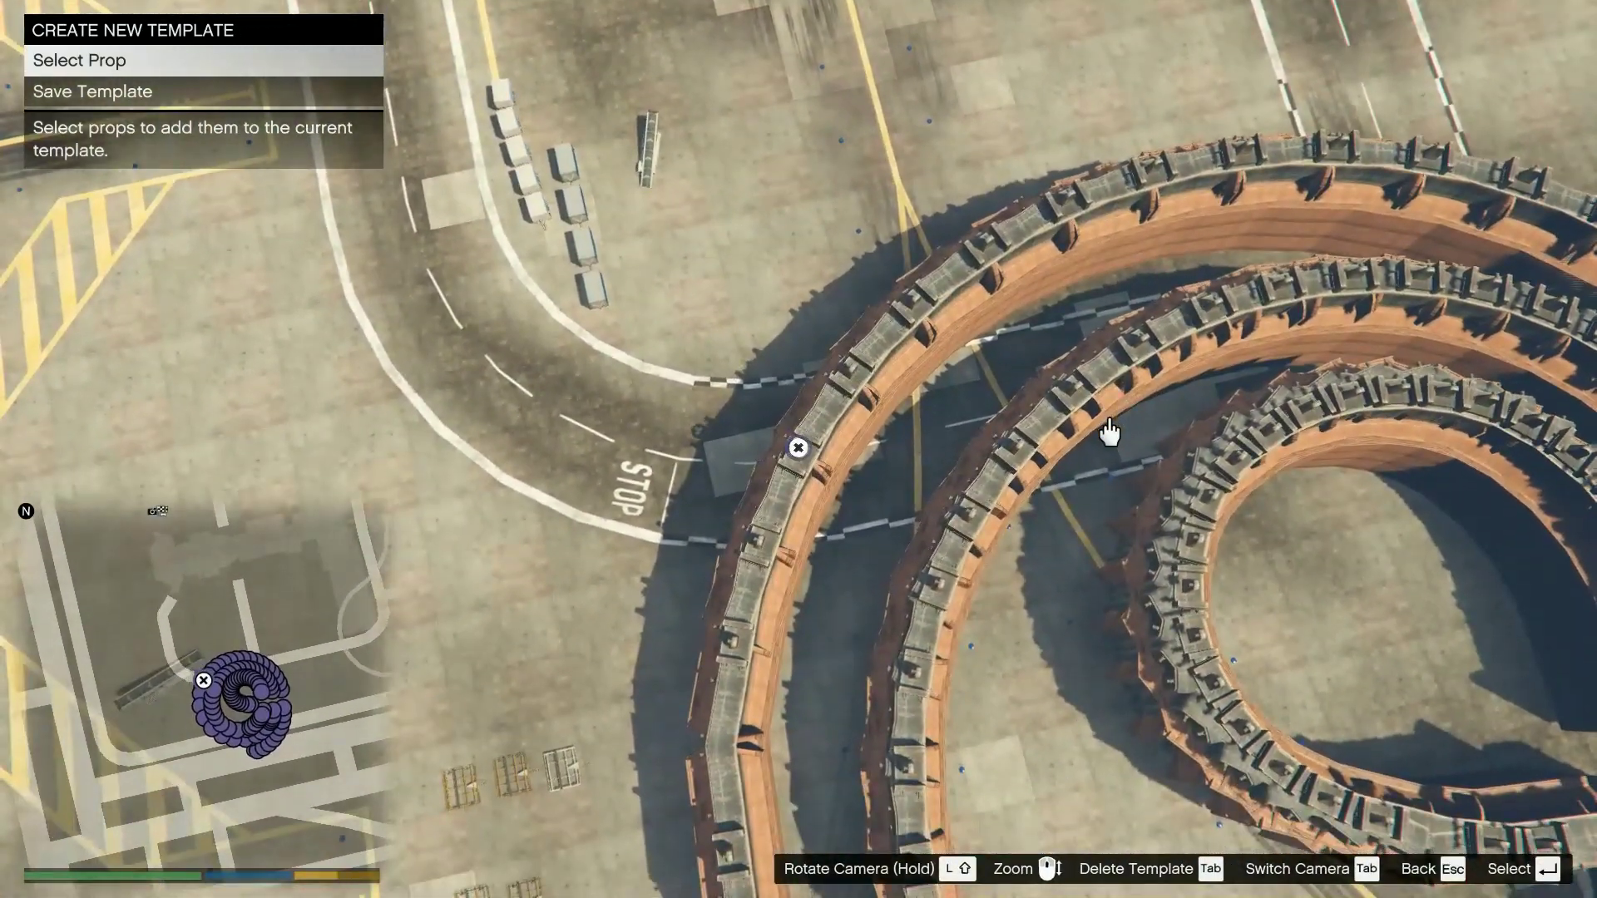
# - Add the next outermost wall segments below the STOP marking, down to the bend beside the parked trailers
pyautogui.press('a')
pyautogui.press('Return')
pyautogui.press('a')
pyautogui.press('s')
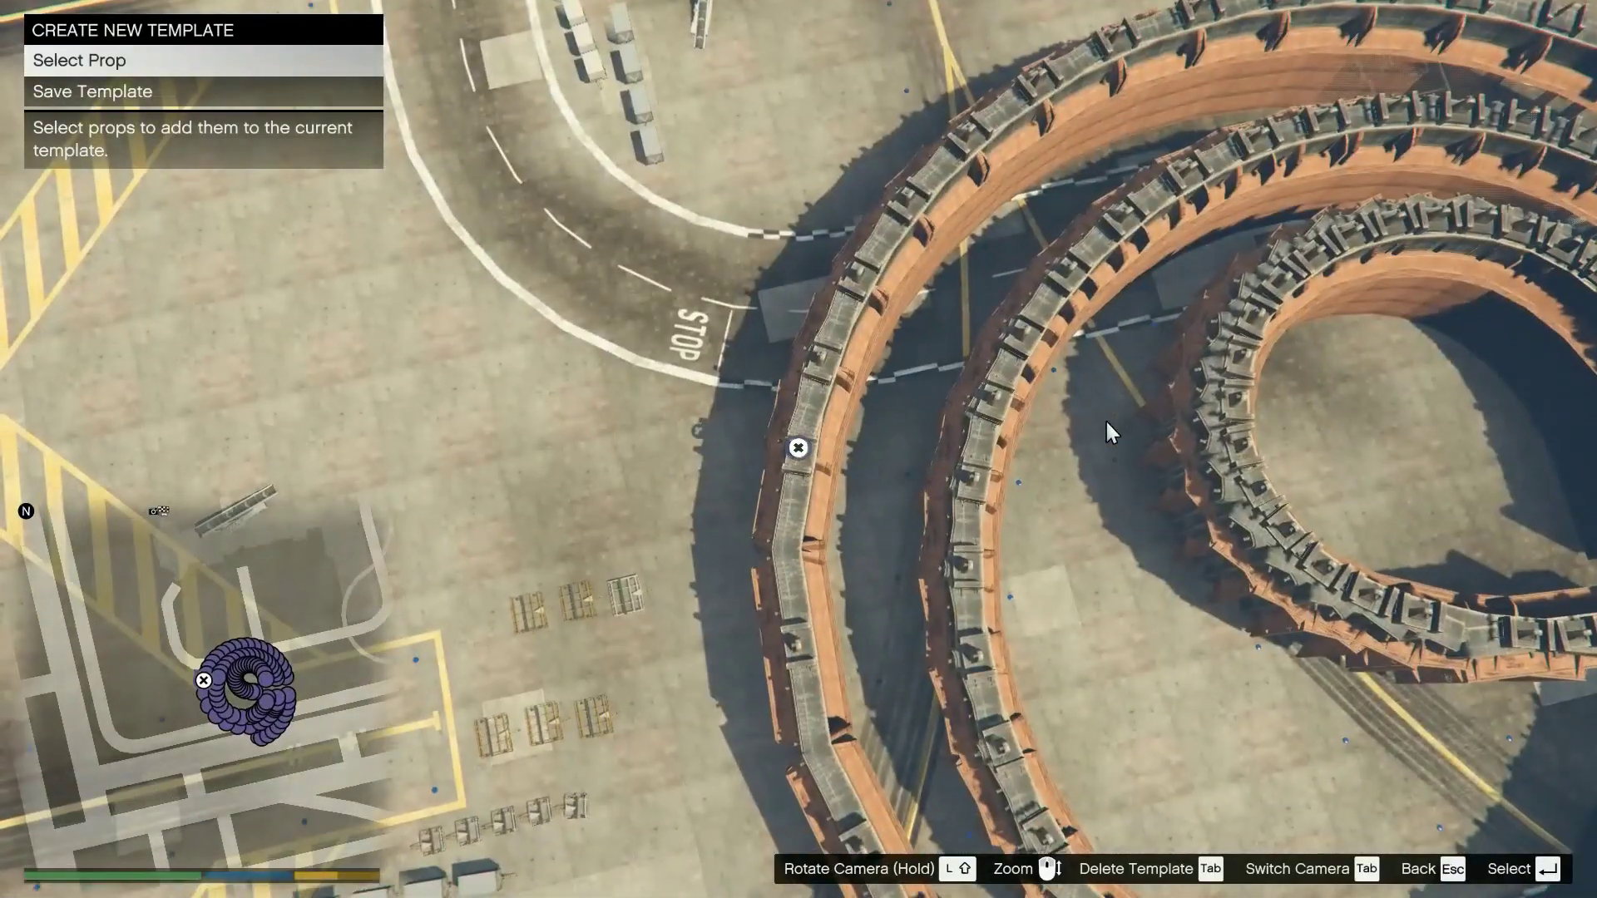
pyautogui.press('Return')
pyautogui.press('s')
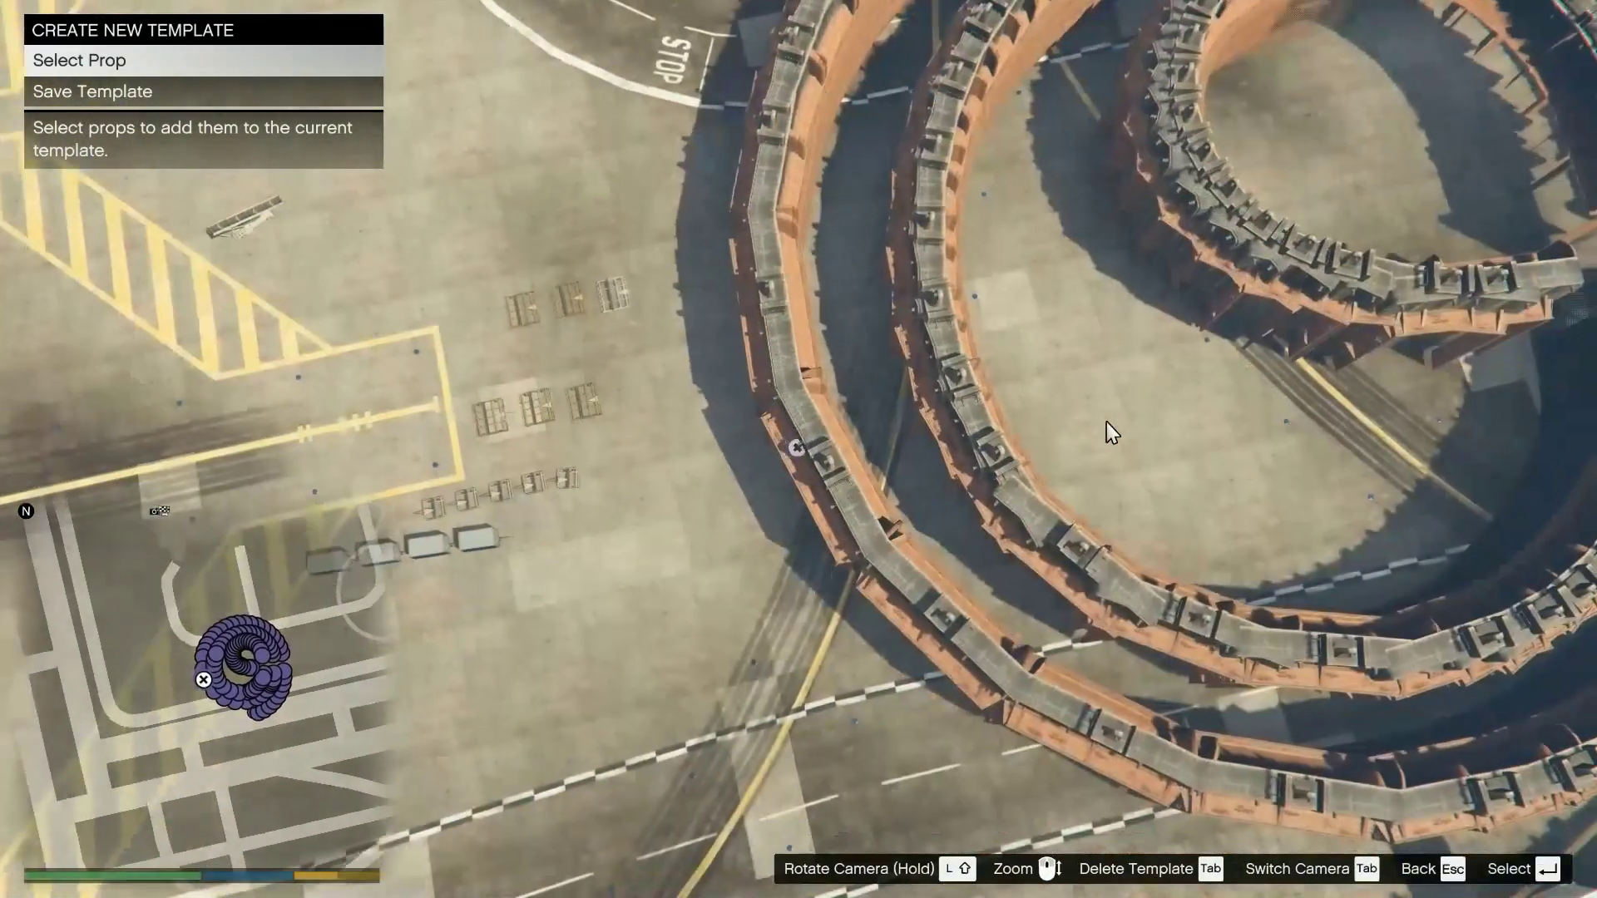
# - Begin a second template by selecting the same cabin as its first prop
pyautogui.press('d')
pyautogui.press('s')
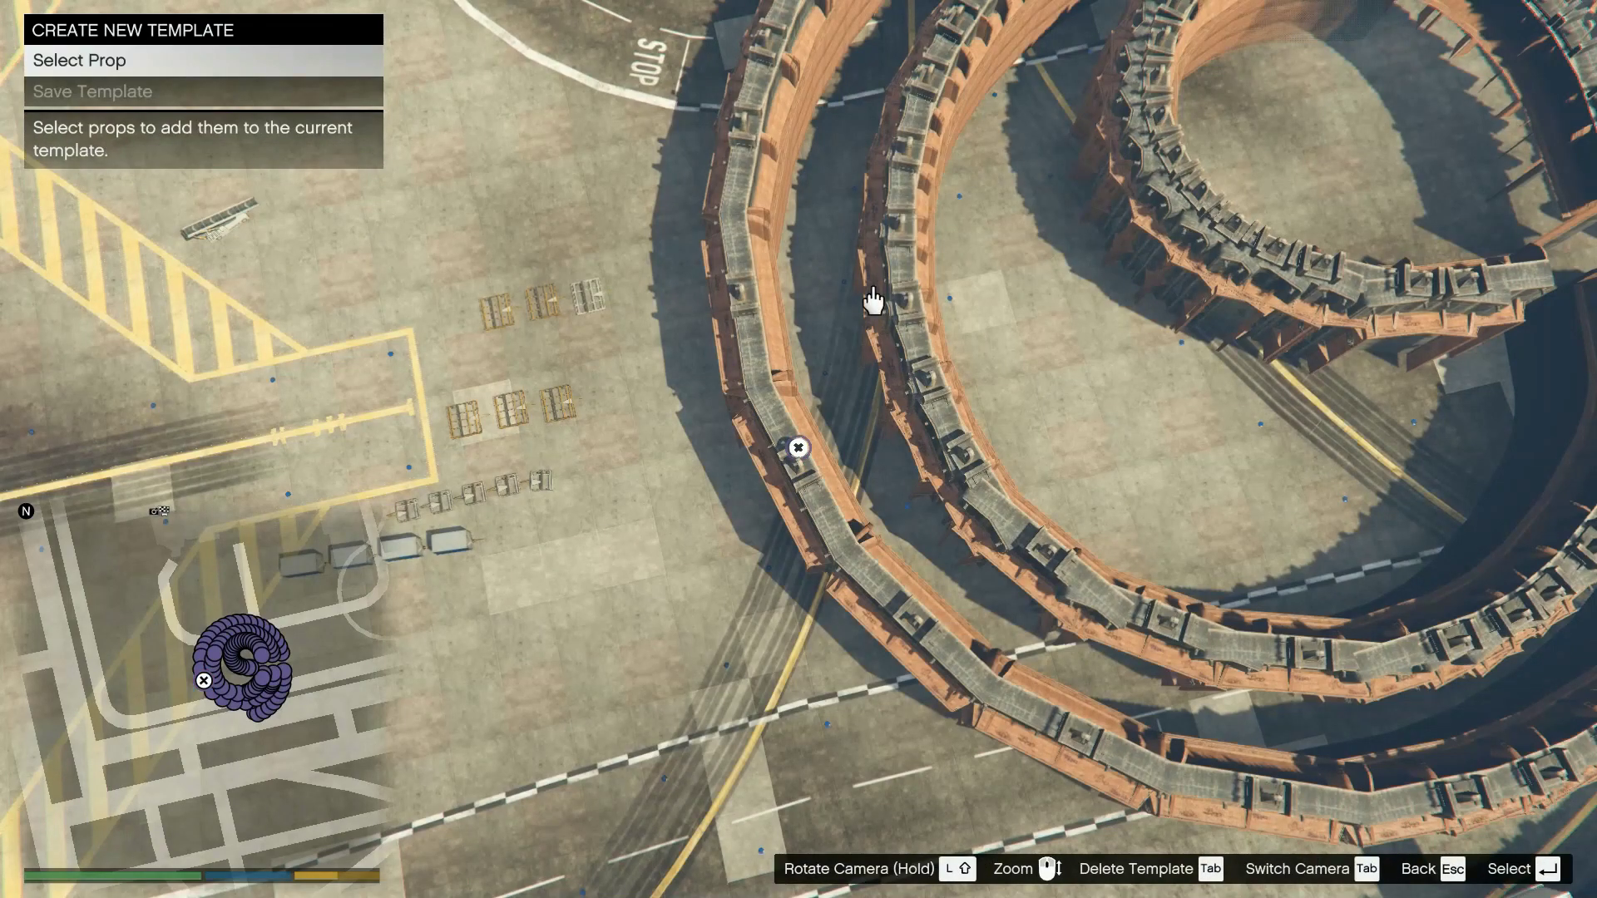
pyautogui.press('shift')
pyautogui.press('s')
pyautogui.press('d')
pyautogui.press('s')
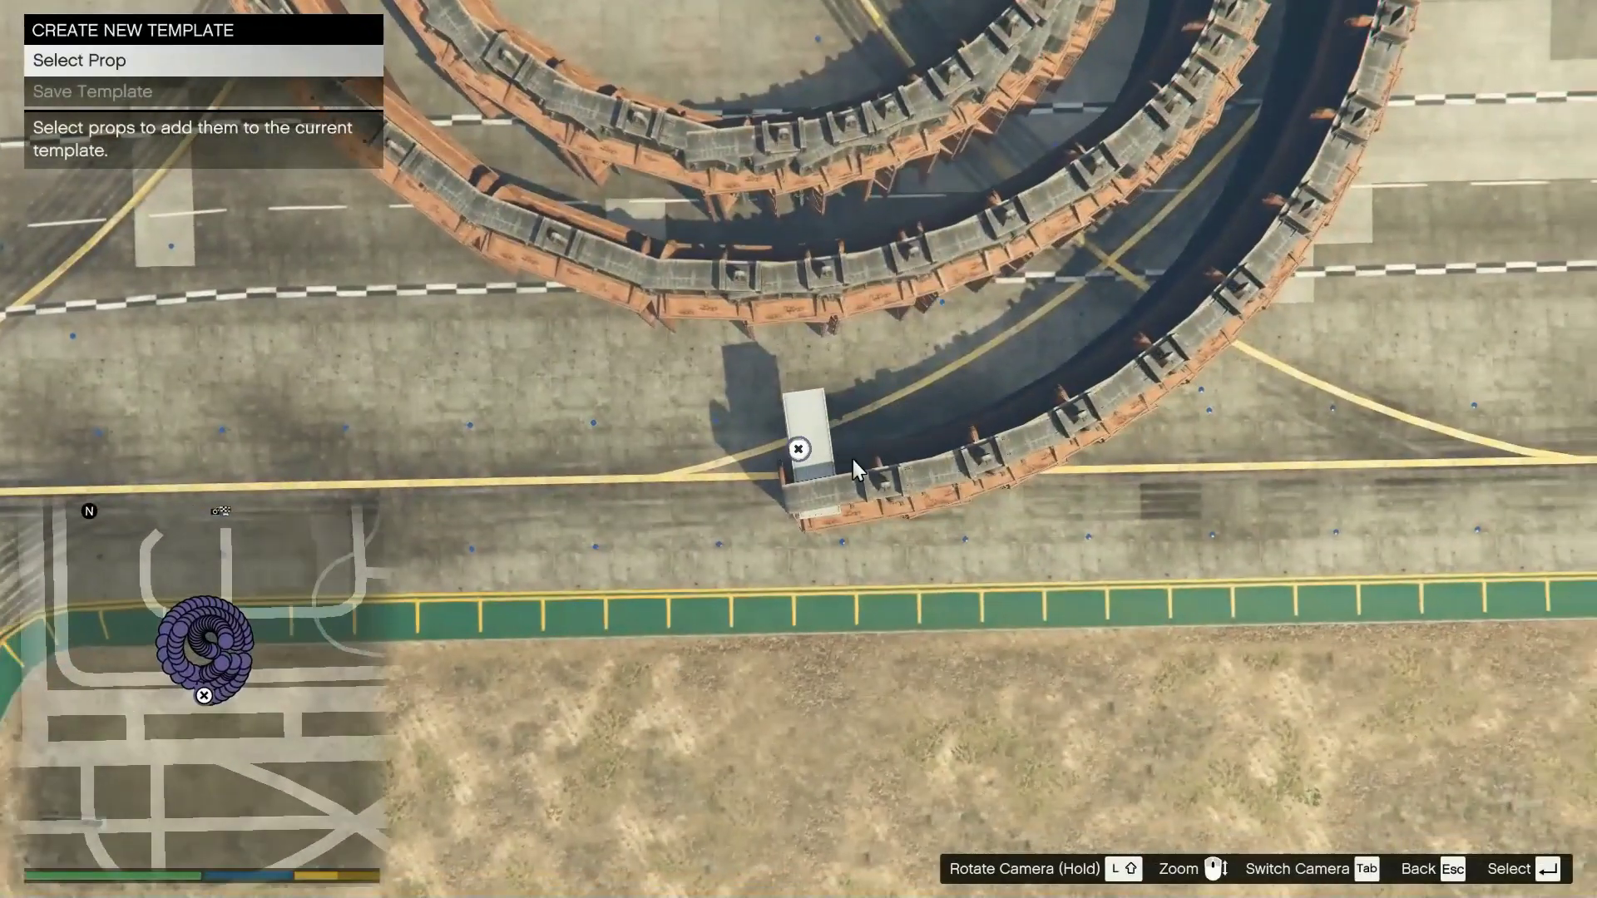
pyautogui.press('w')
pyautogui.press('Return')
# - Add the spiral wall segments following the first template's stretch, round the bend and past the cabin
pyautogui.press('w')
pyautogui.press('a')
pyautogui.press('Return')
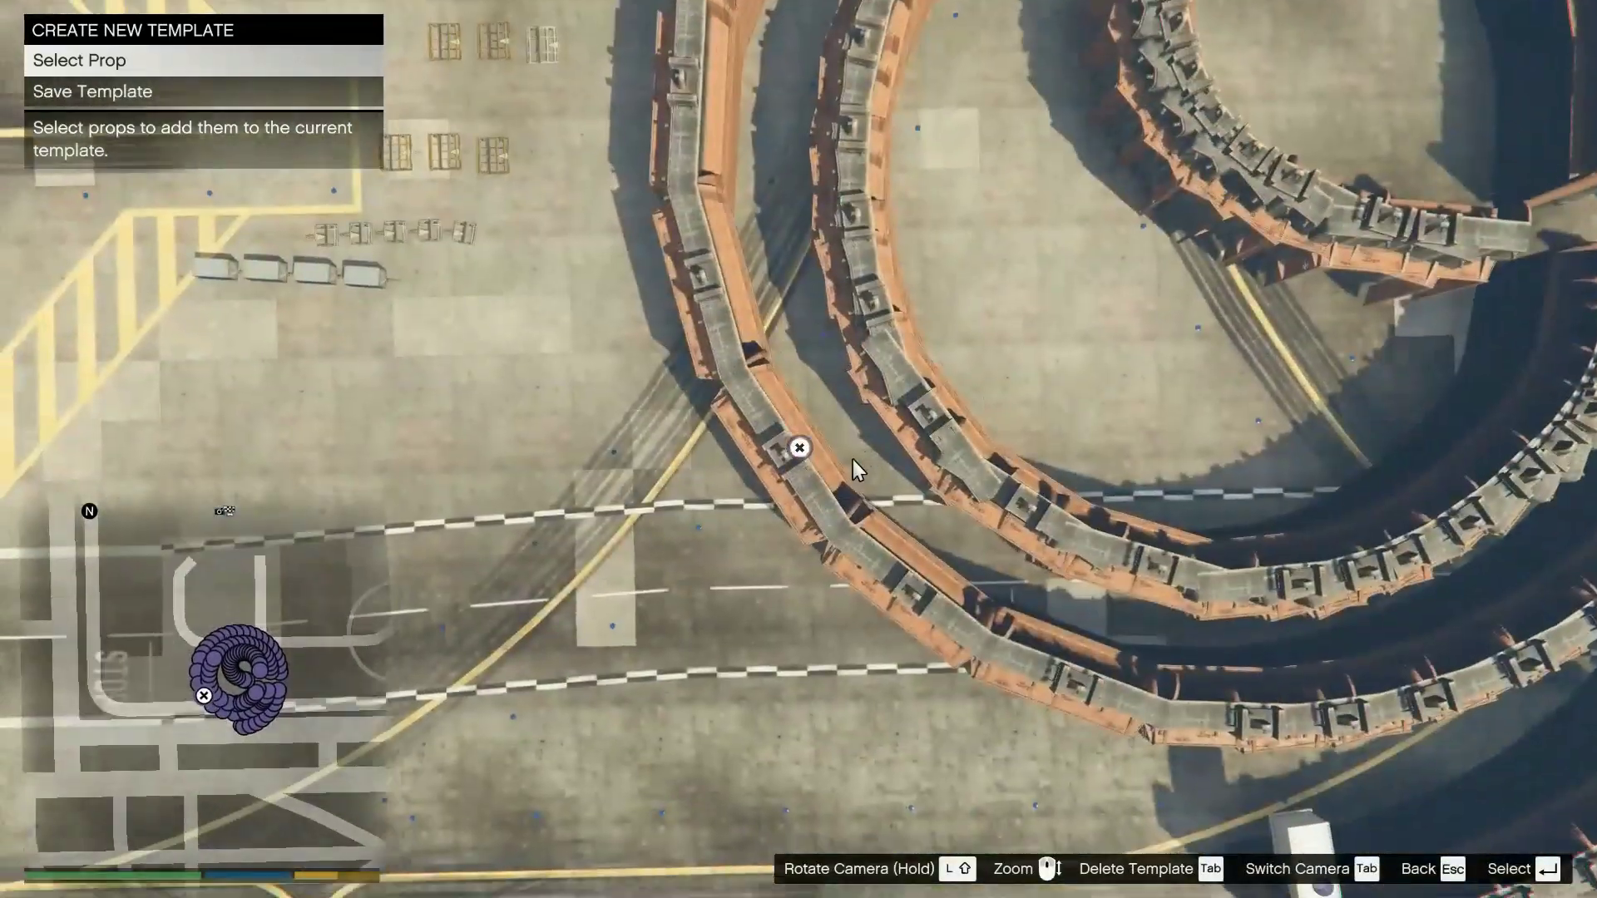
pyautogui.press('s')
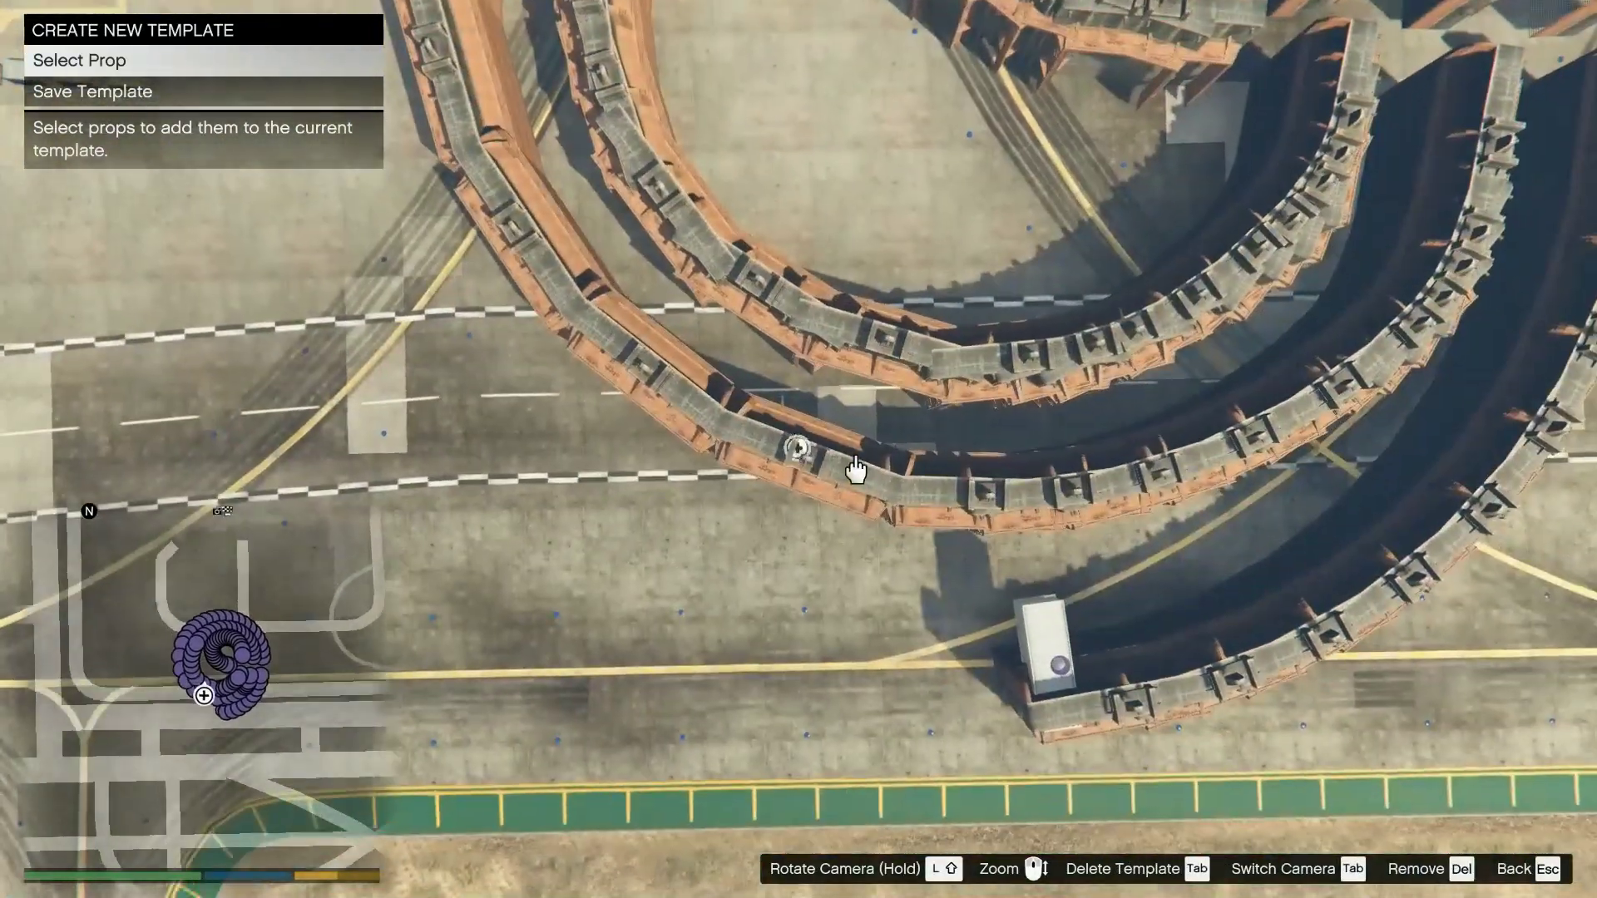
pyautogui.press('s')
pyautogui.press('d')
pyautogui.press('d')
pyautogui.press('Return')
pyautogui.press('d')
pyautogui.press('w')
pyautogui.press('Return')
# - Extend the second template with the middle ring's segments up to the gap in the spiral
pyautogui.press('d')
pyautogui.press('w')
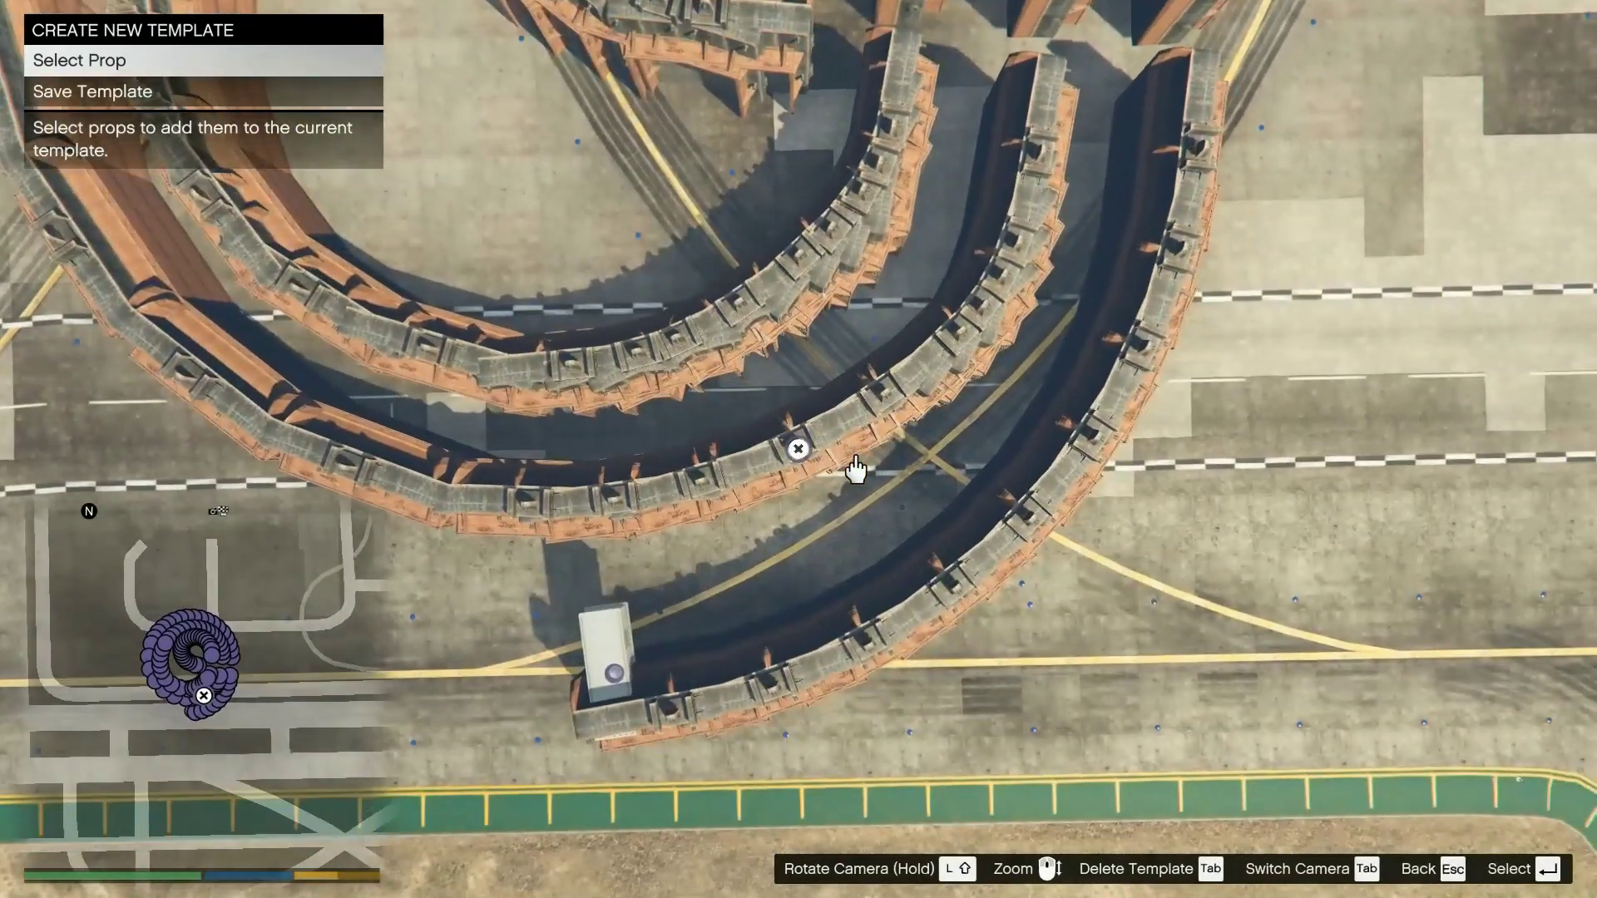
pyautogui.press('d')
pyautogui.press('w')
pyautogui.press('d')
pyautogui.press('w')
pyautogui.press('Return')
pyautogui.press('d')
pyautogui.press('w')
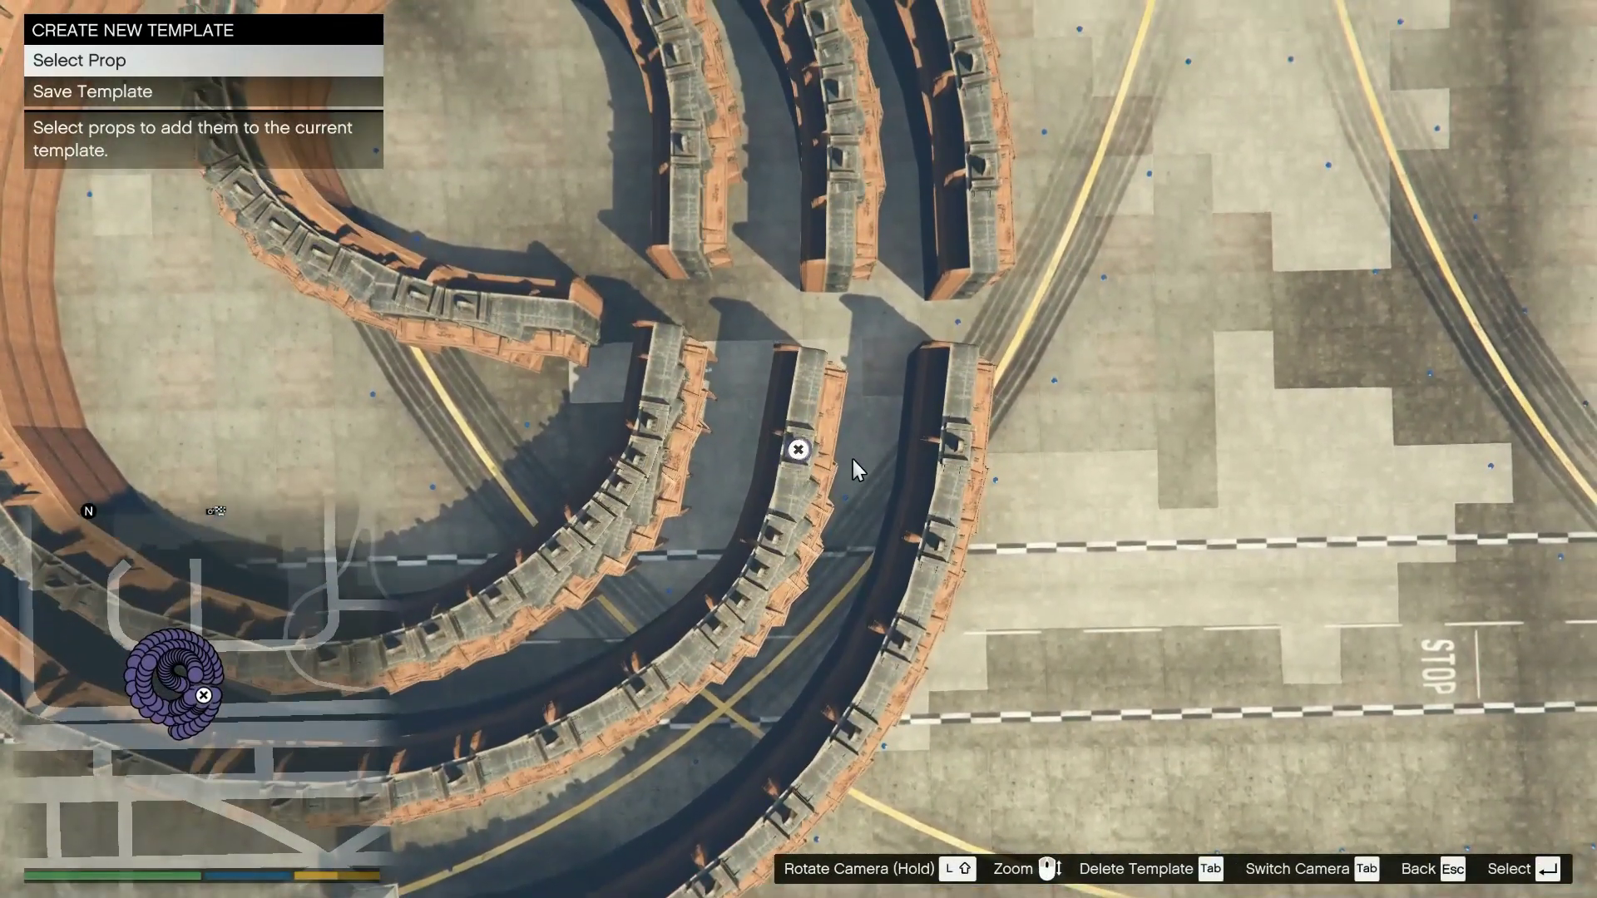
# - Add the middle ring's segments beyond the gap, following the curve to the crown of its far arc
pyautogui.press('w')
pyautogui.press('d')
pyautogui.press('w')
pyautogui.press('a')
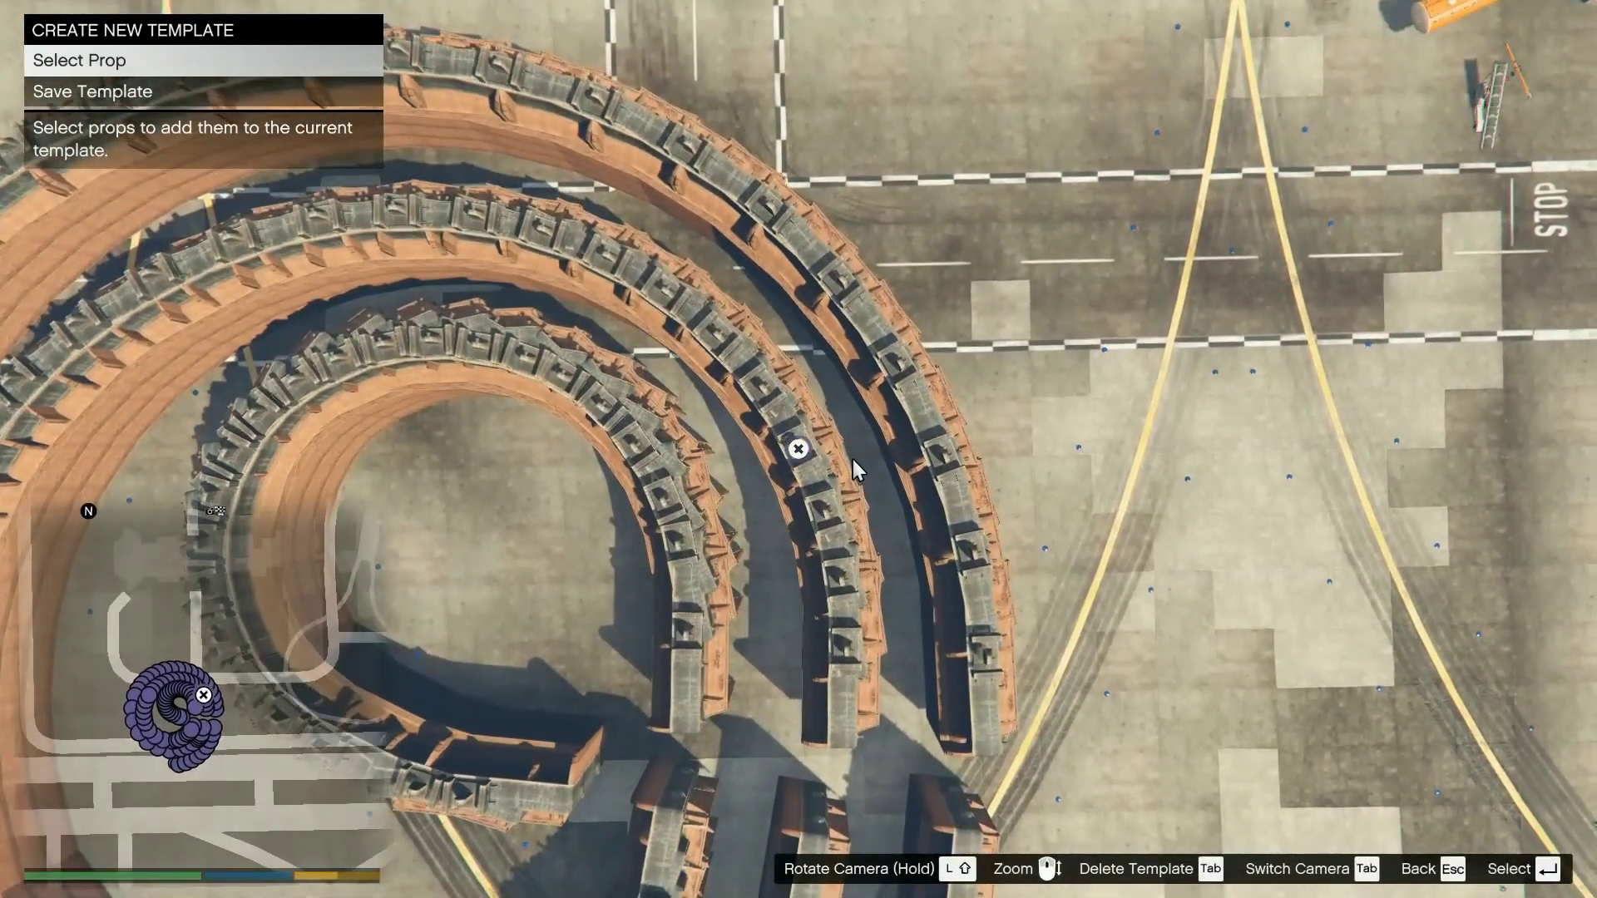
pyautogui.press('w')
pyautogui.press('a')
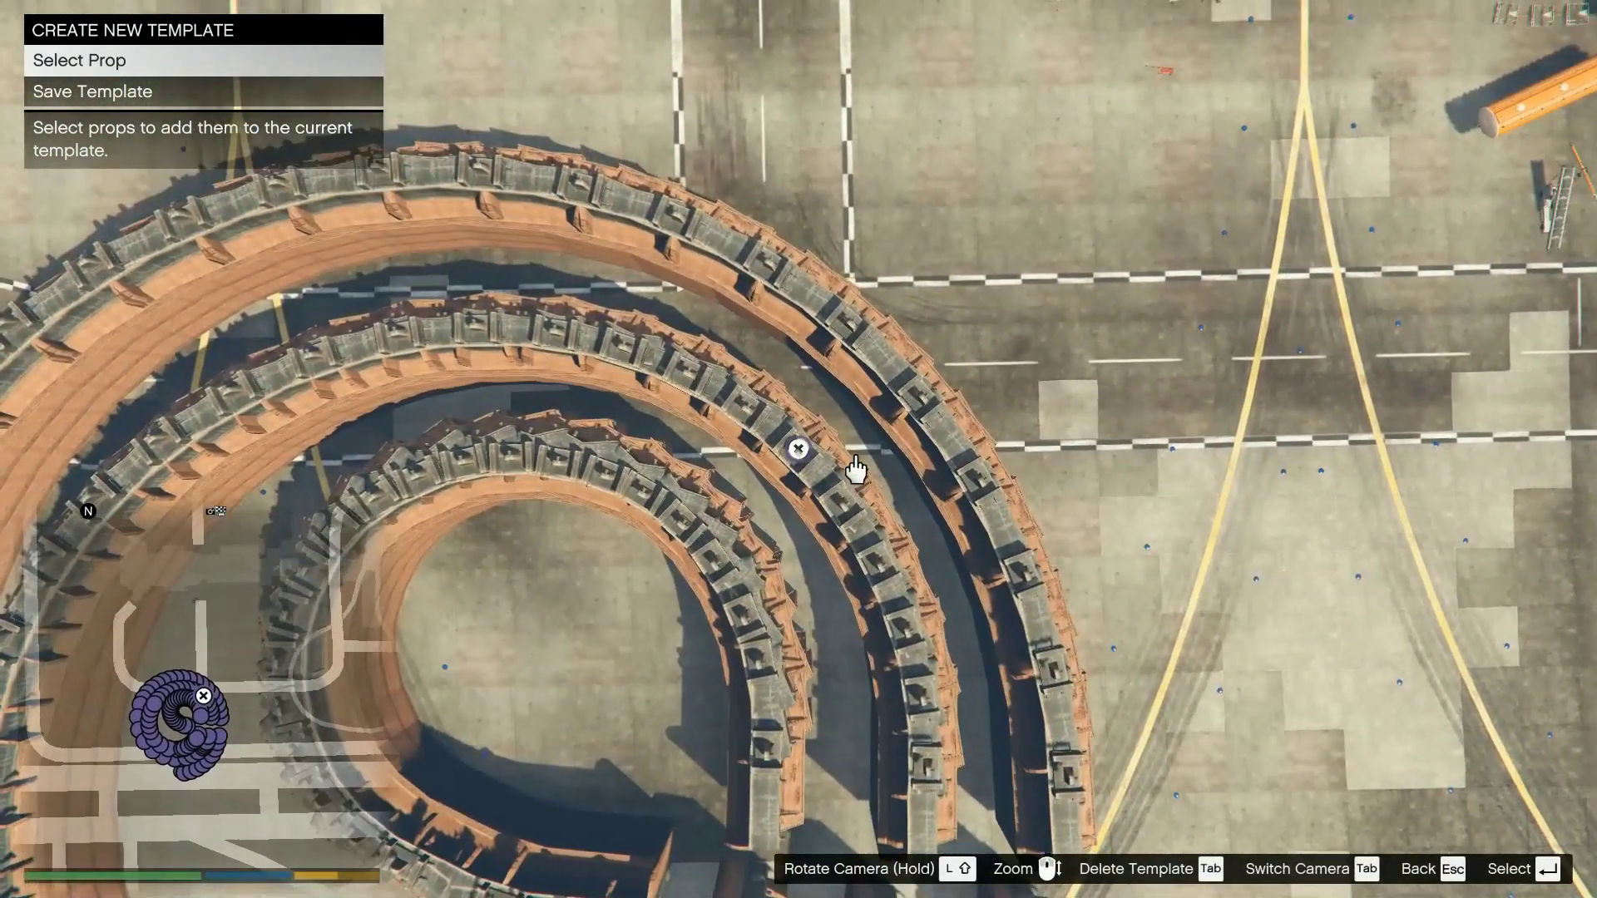
pyautogui.press('w')
pyautogui.press('a')
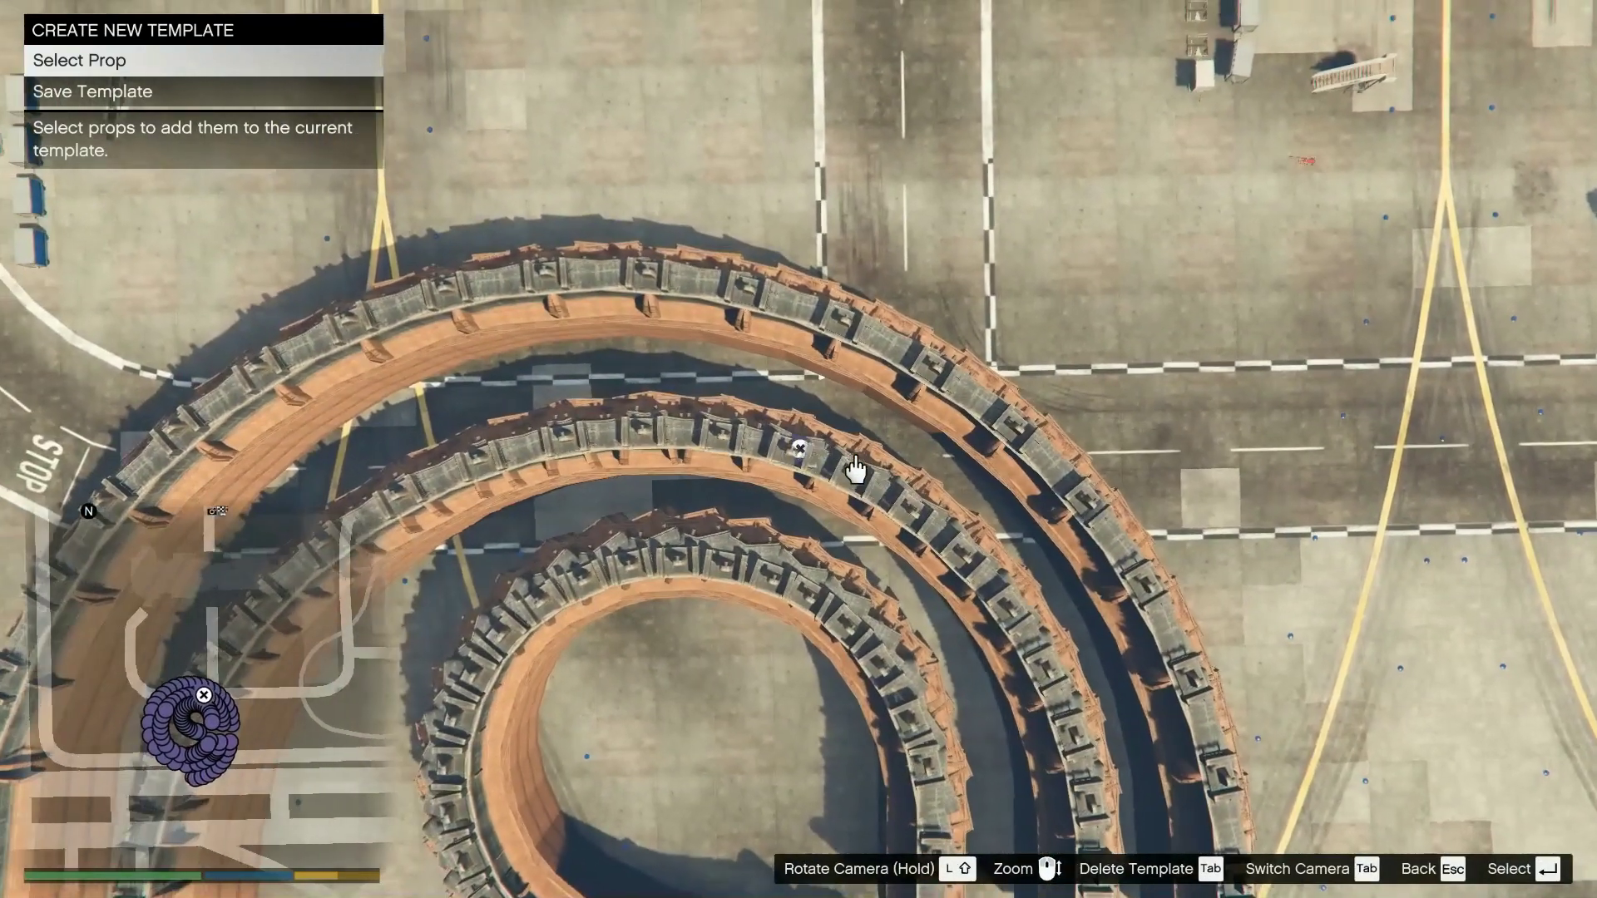
# - Add the middle ring's segments past the crown of its far arc and save the template
pyautogui.press('a')
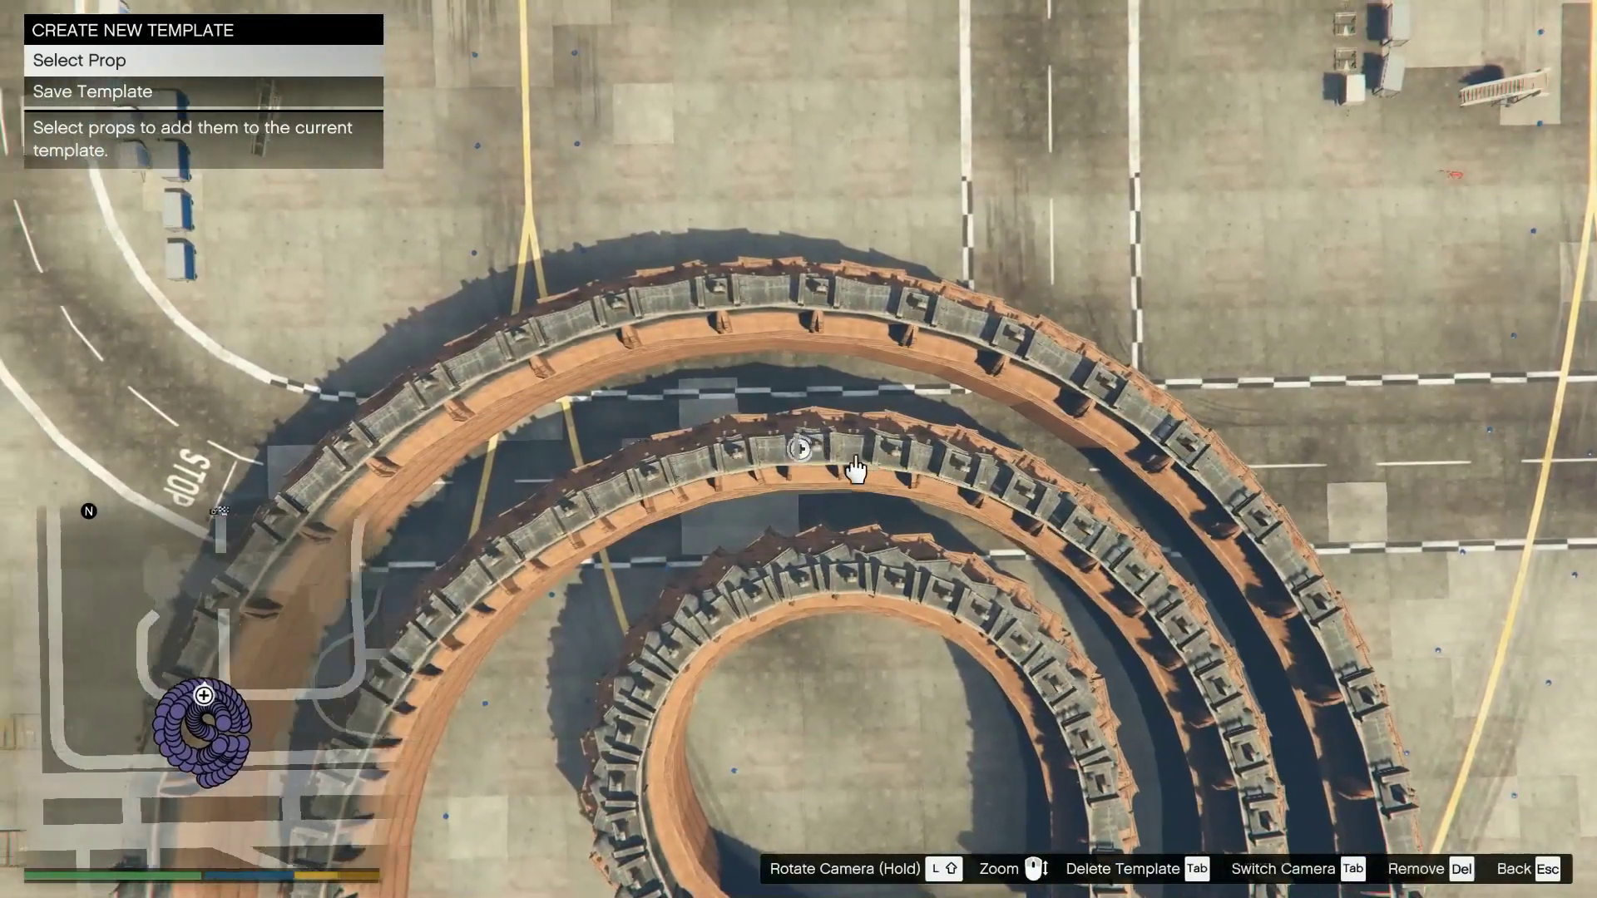
pyautogui.press('a')
pyautogui.press('s')
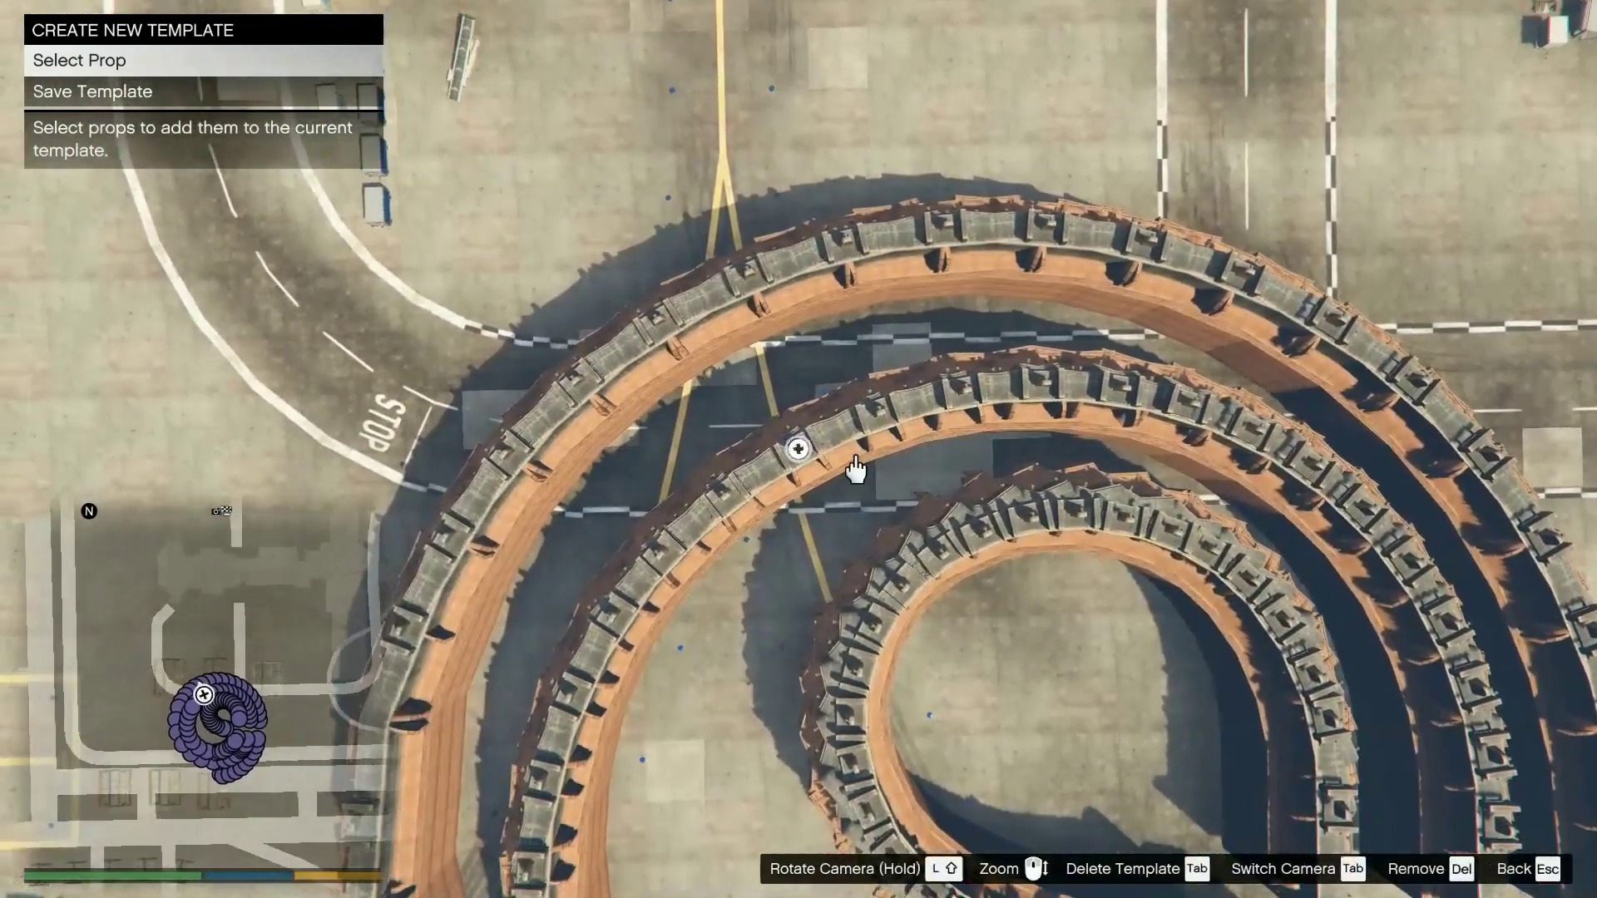
pyautogui.press('a')
pyautogui.press('s')
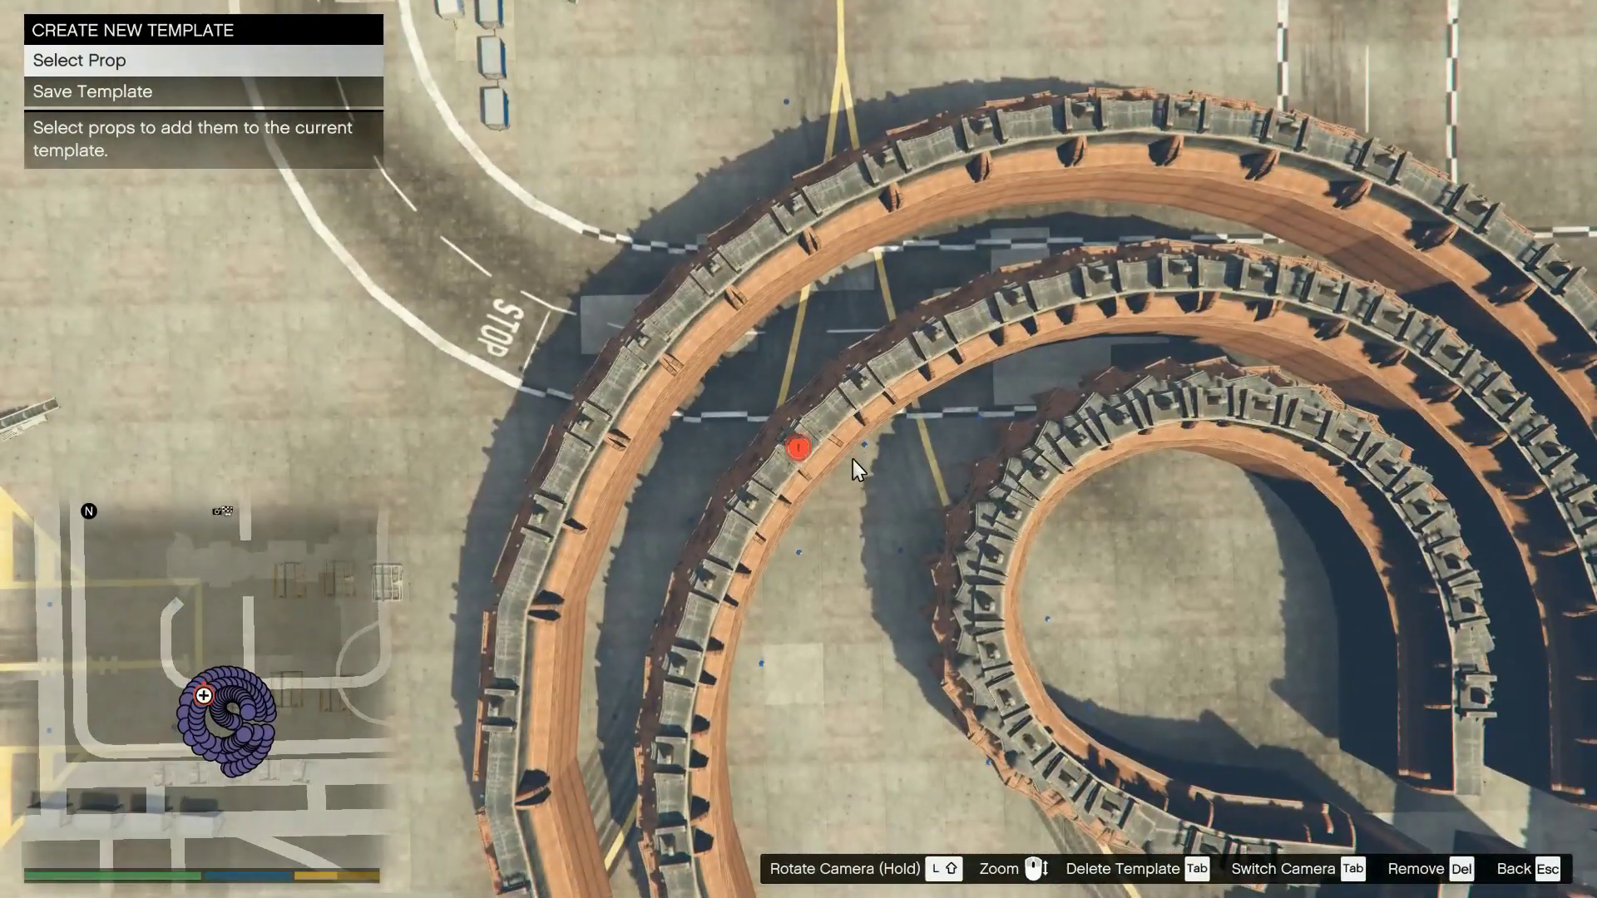
pyautogui.press('Down')
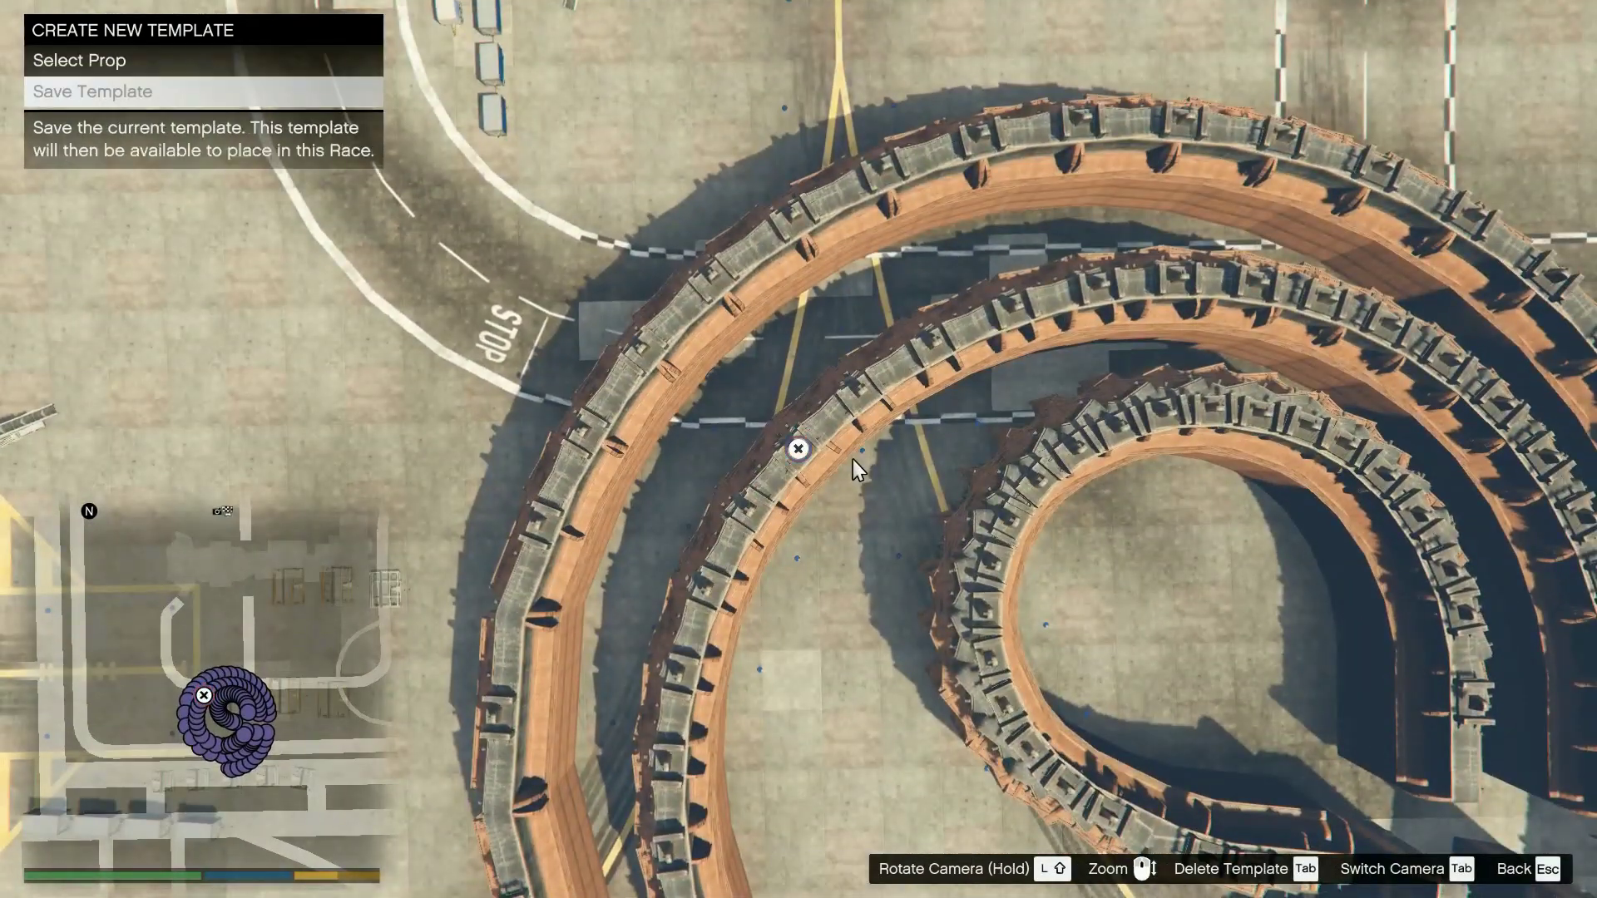
pyautogui.scroll(3, 831, 479)
pyautogui.scroll(-2, 791, 435)
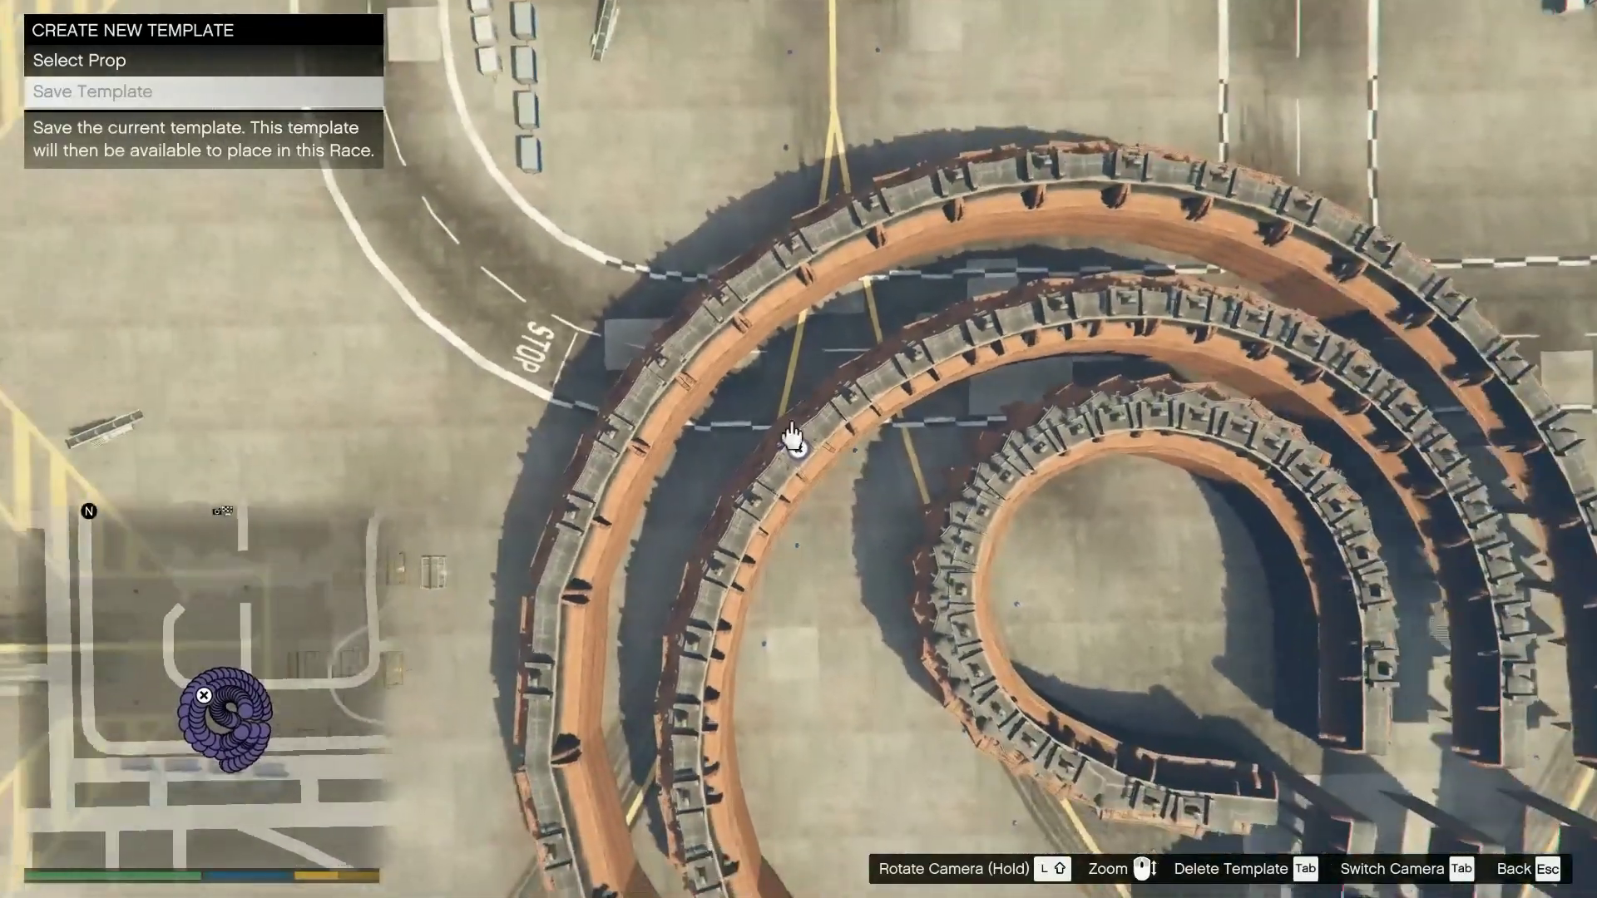
# - Start a third template with the corrugated cabin as its first prop
pyautogui.press('s')
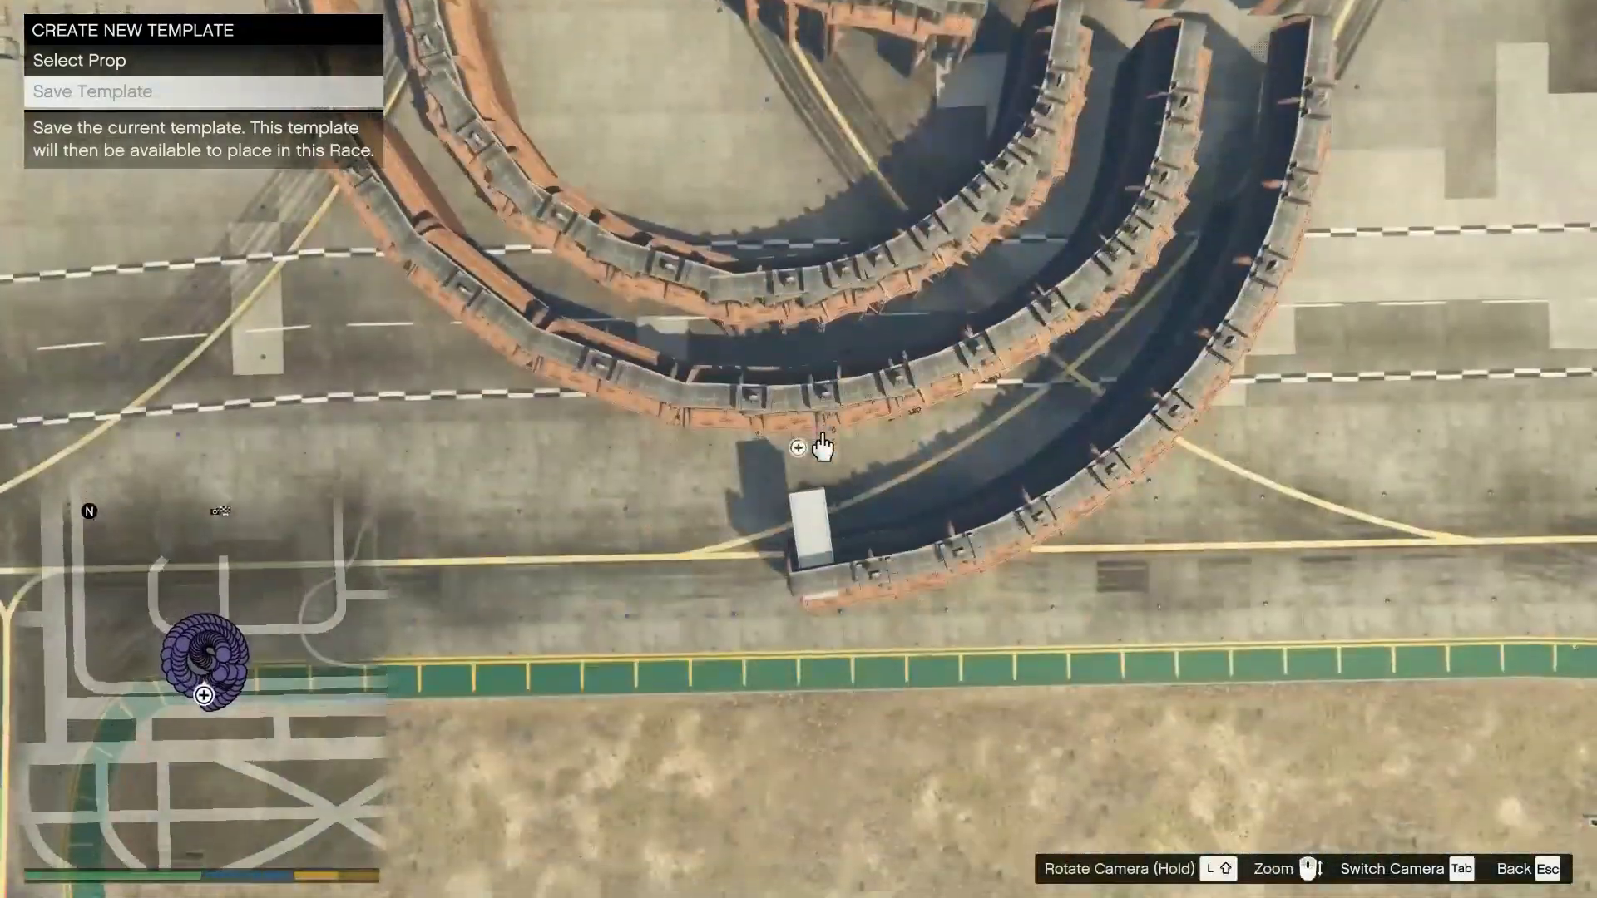
pyautogui.press('Up')
pyautogui.press('w')
pyautogui.press('Return')
# - Add the middle ring's segments along the side of its arc to the third template, following the curve towards the cabin
pyautogui.press('w')
pyautogui.press('a')
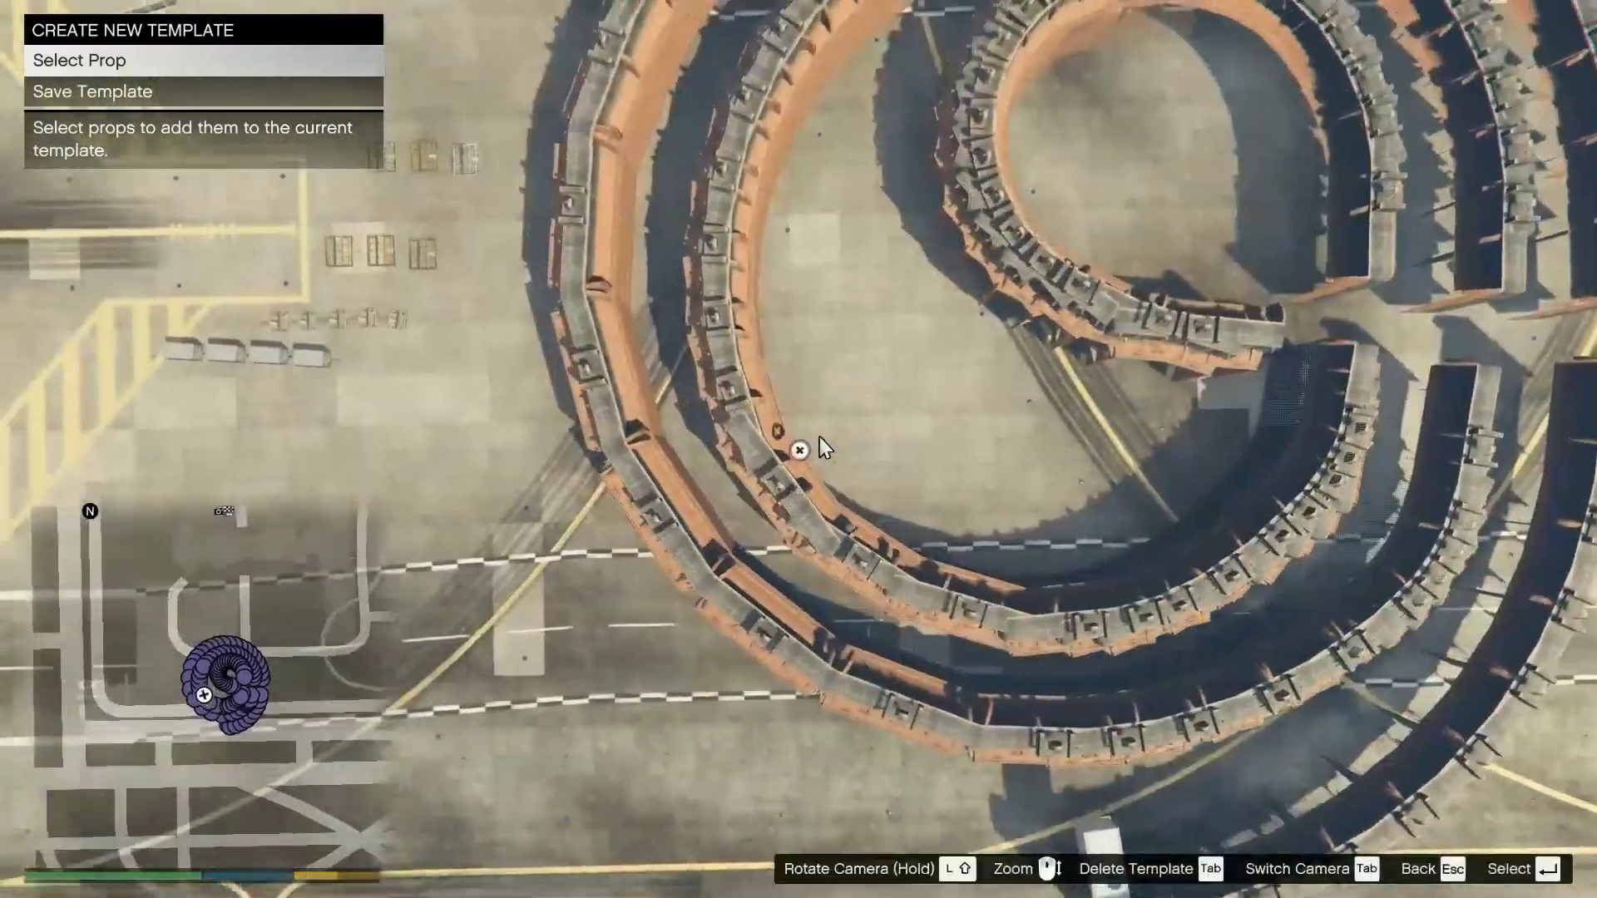
pyautogui.press('w')
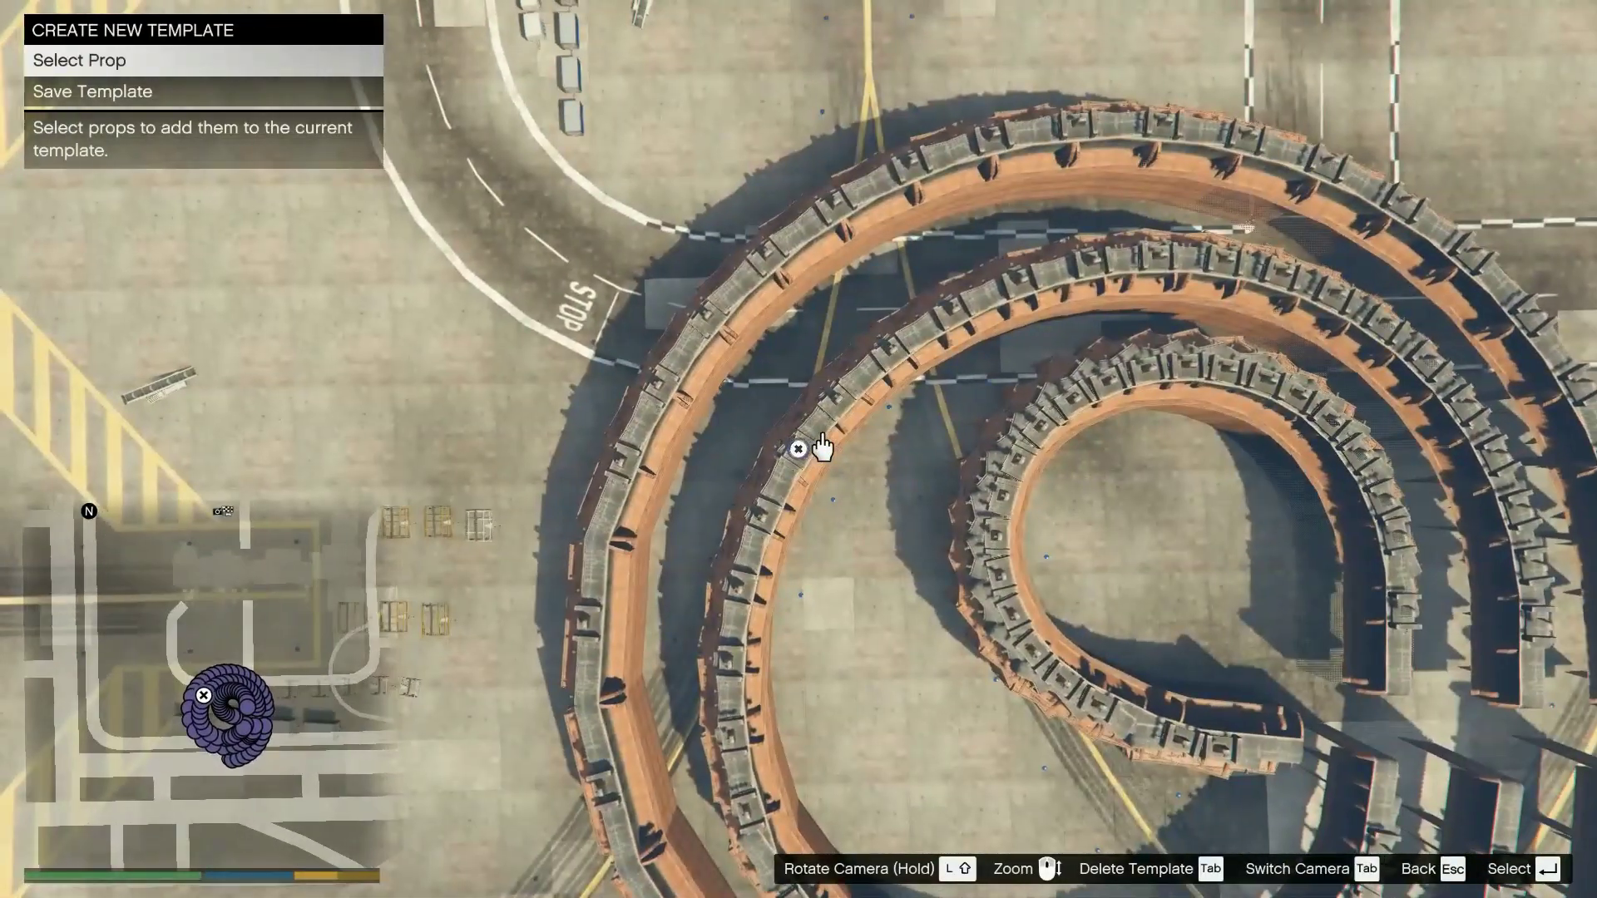
pyautogui.press('s')
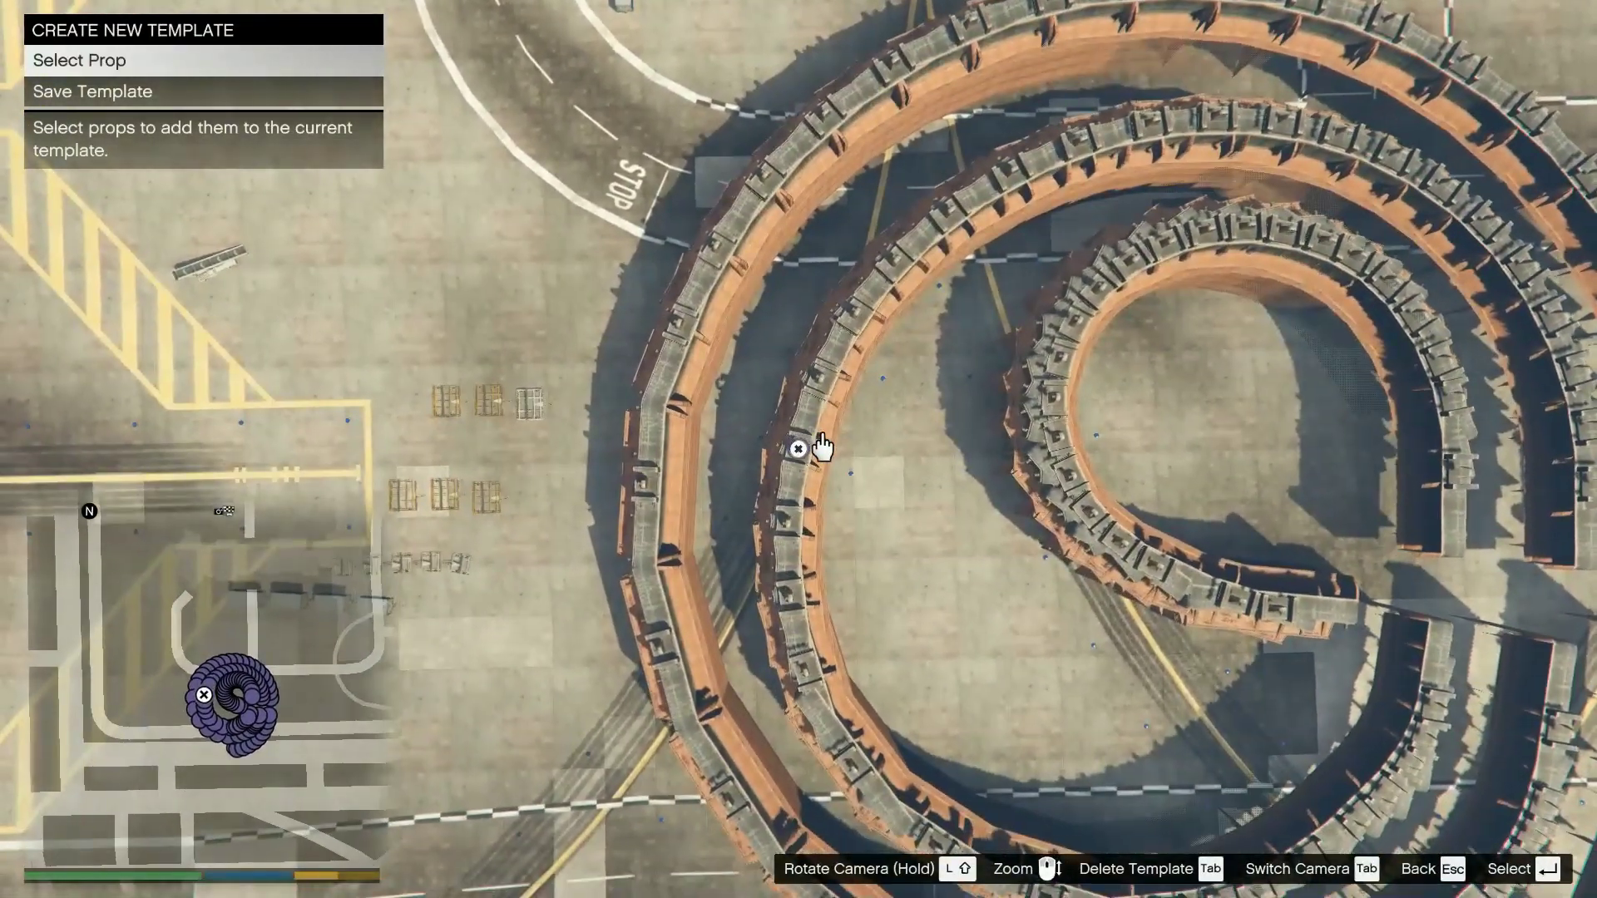
pyautogui.press('s')
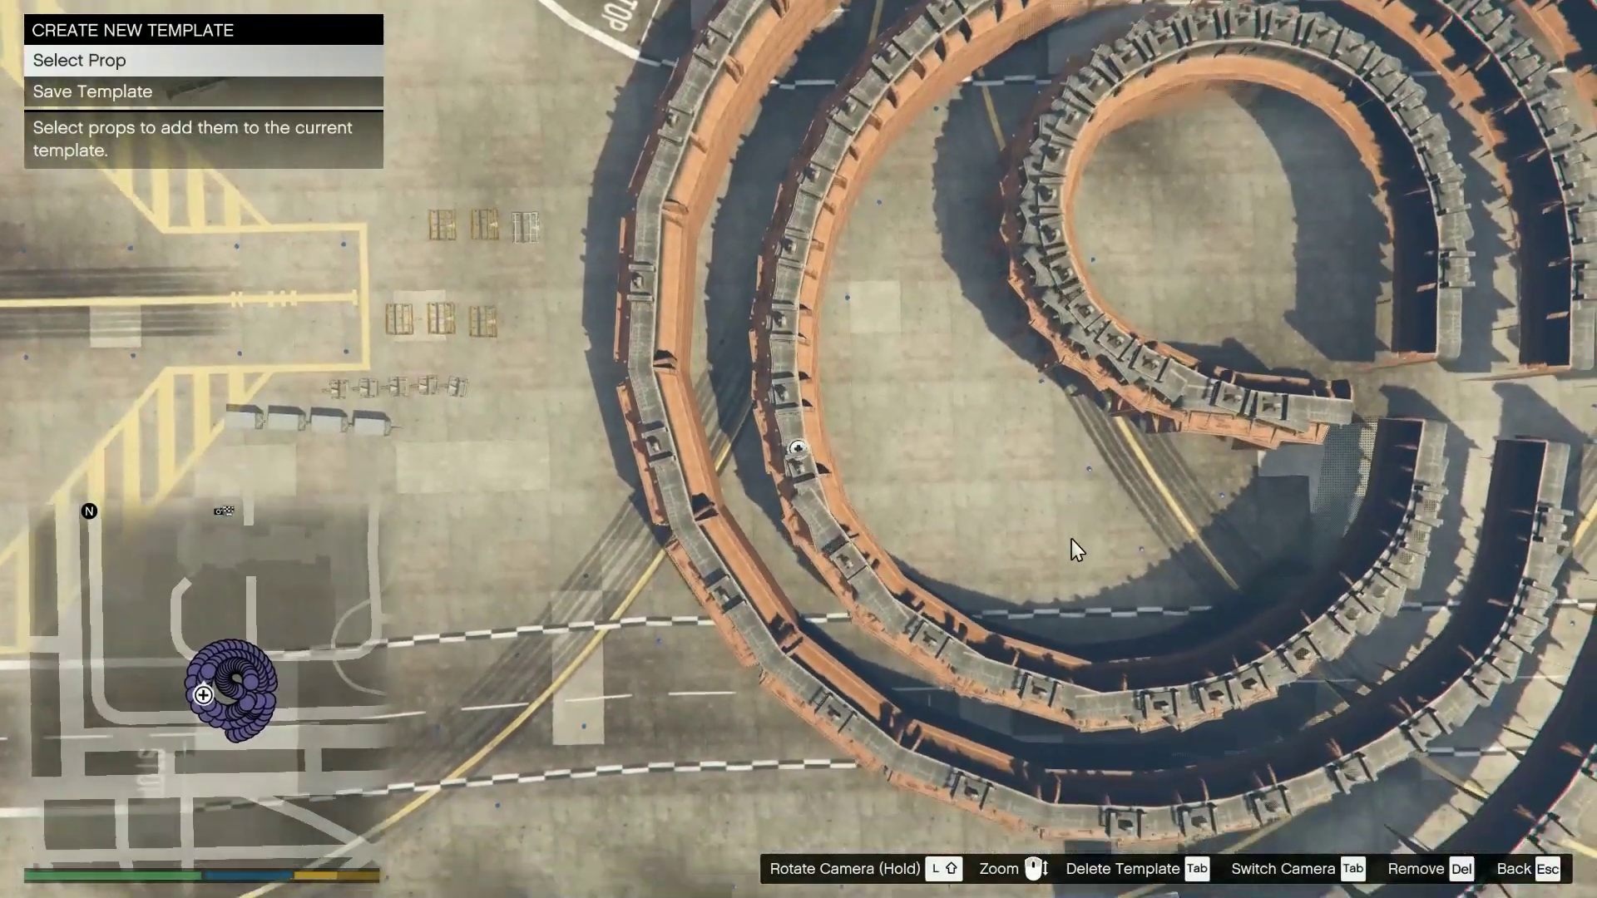
pyautogui.press('s')
pyautogui.press('d')
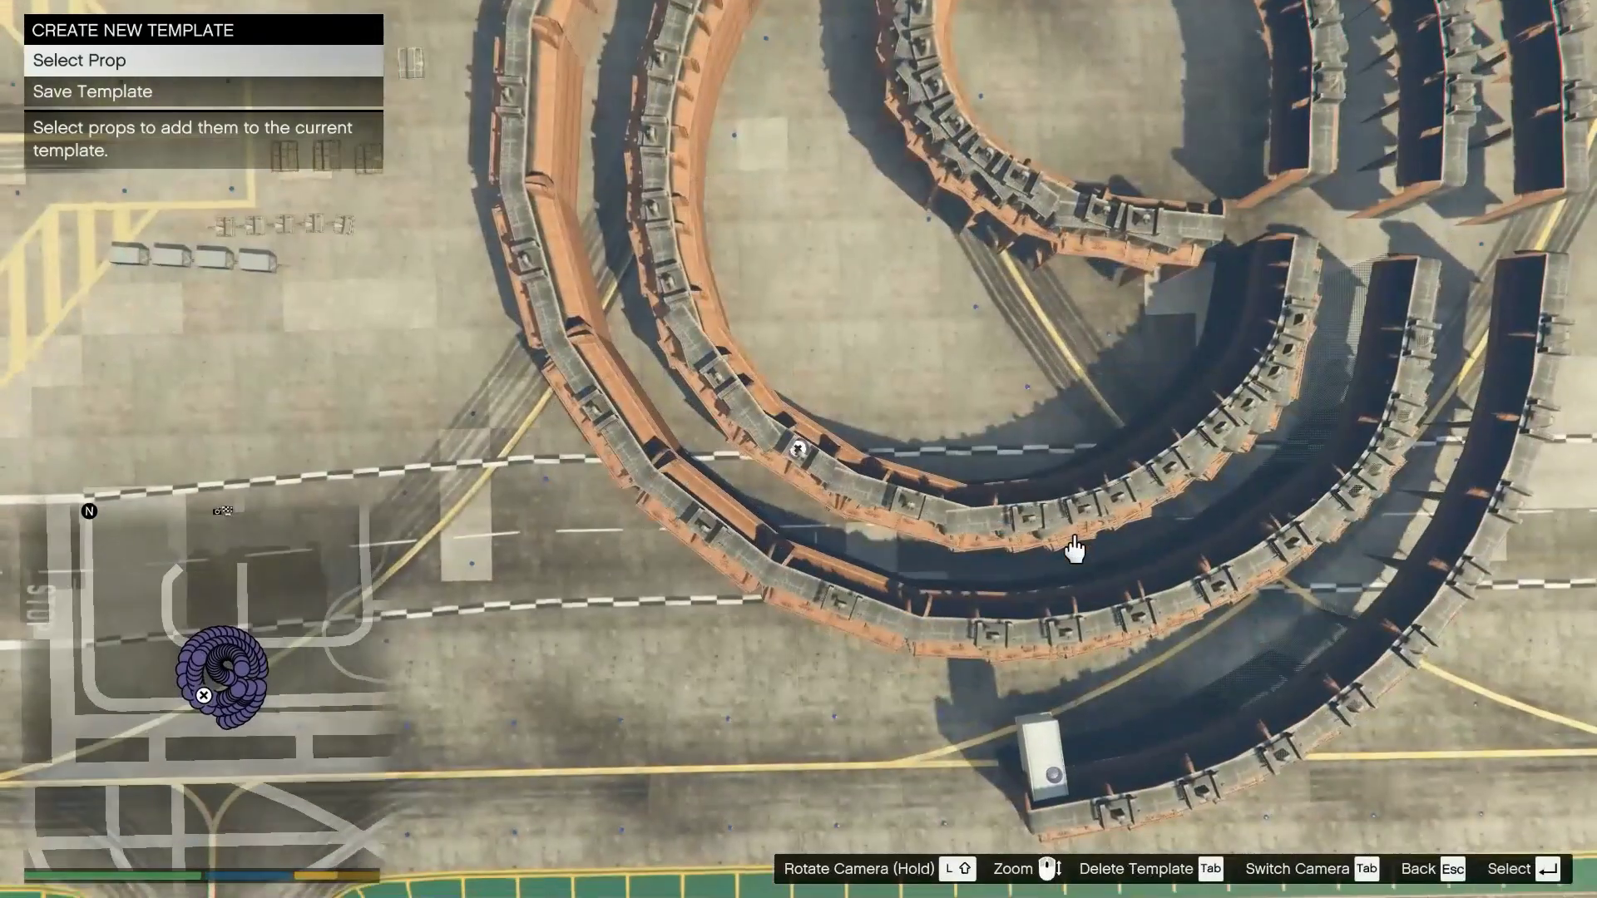
# - Add the middle ring's remaining segments up to the gap in the spiral and save the third template
pyautogui.press('d')
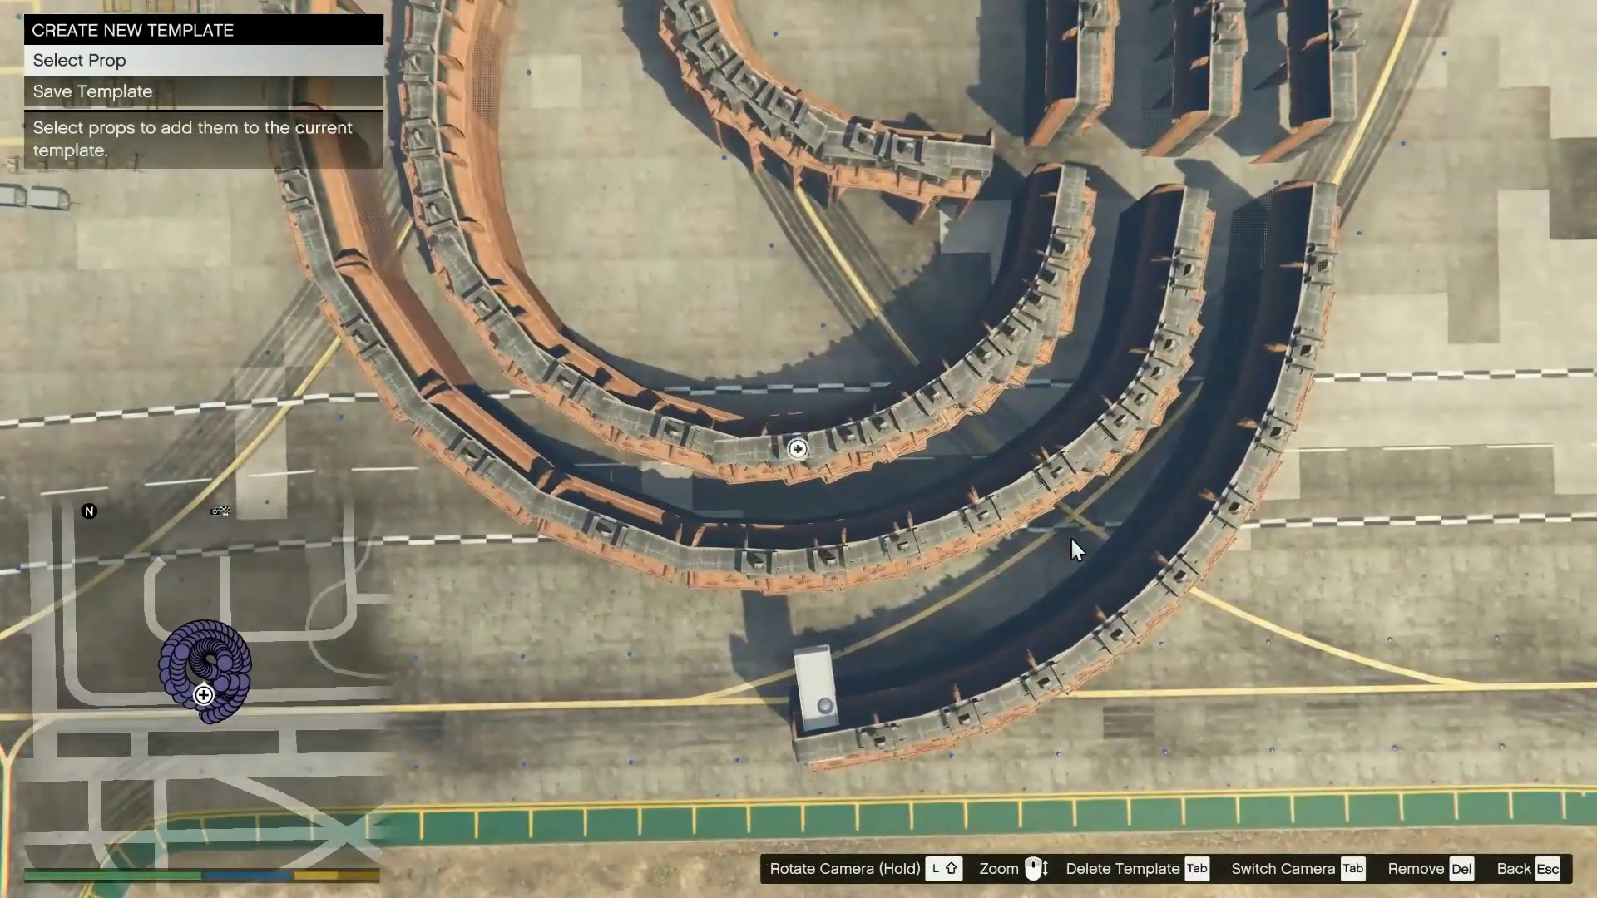
pyautogui.press('d')
pyautogui.press('w')
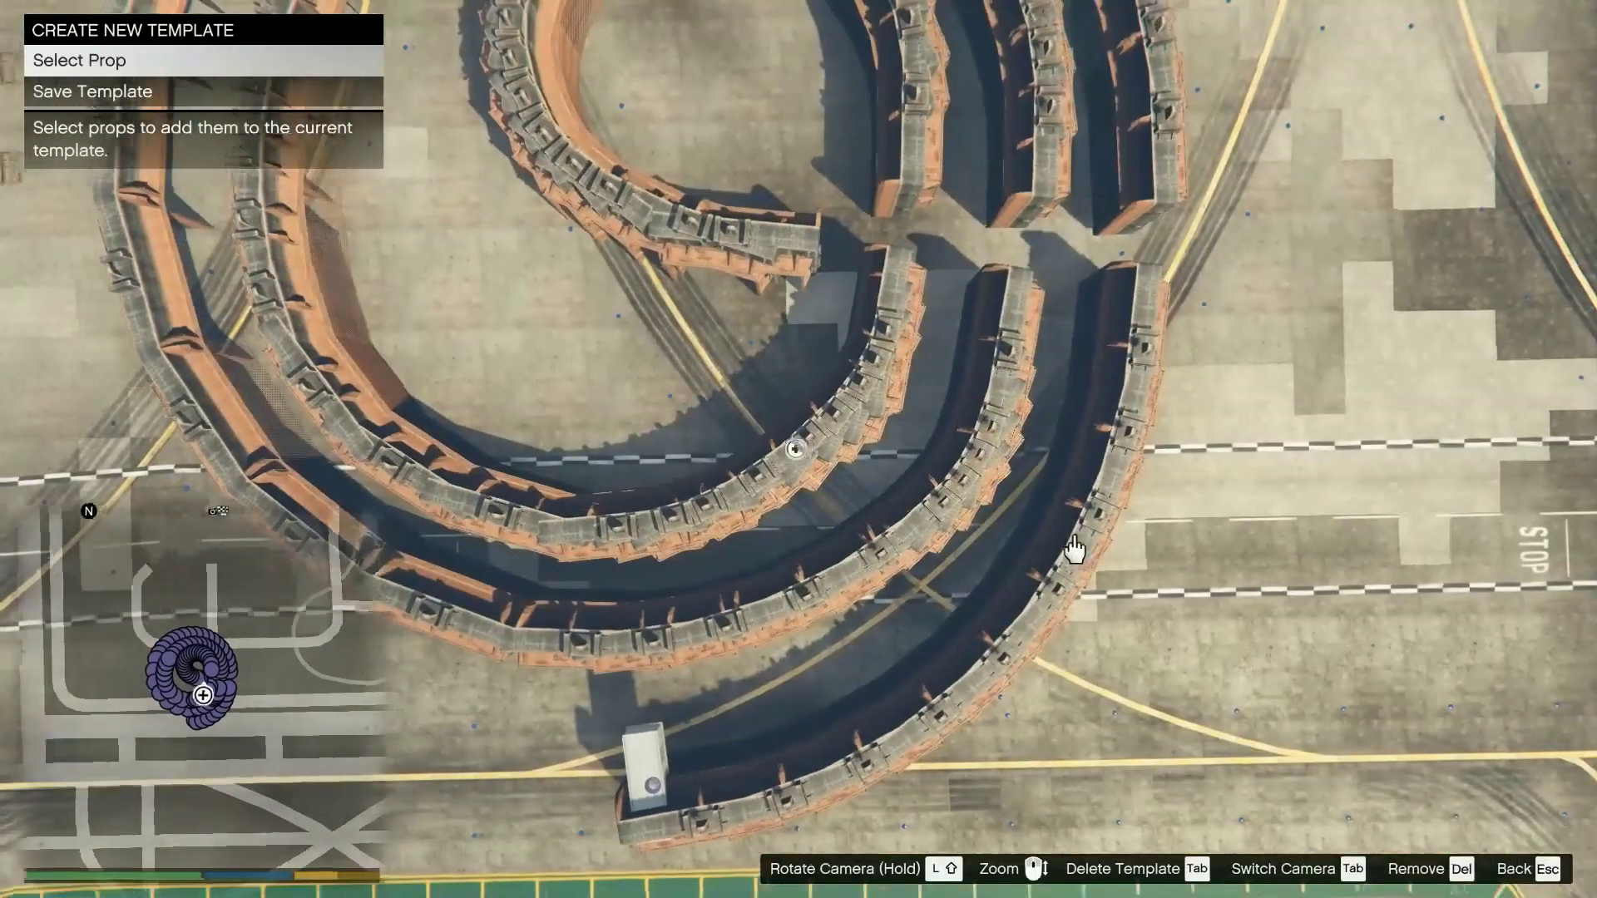
pyautogui.press('w')
pyautogui.press('d')
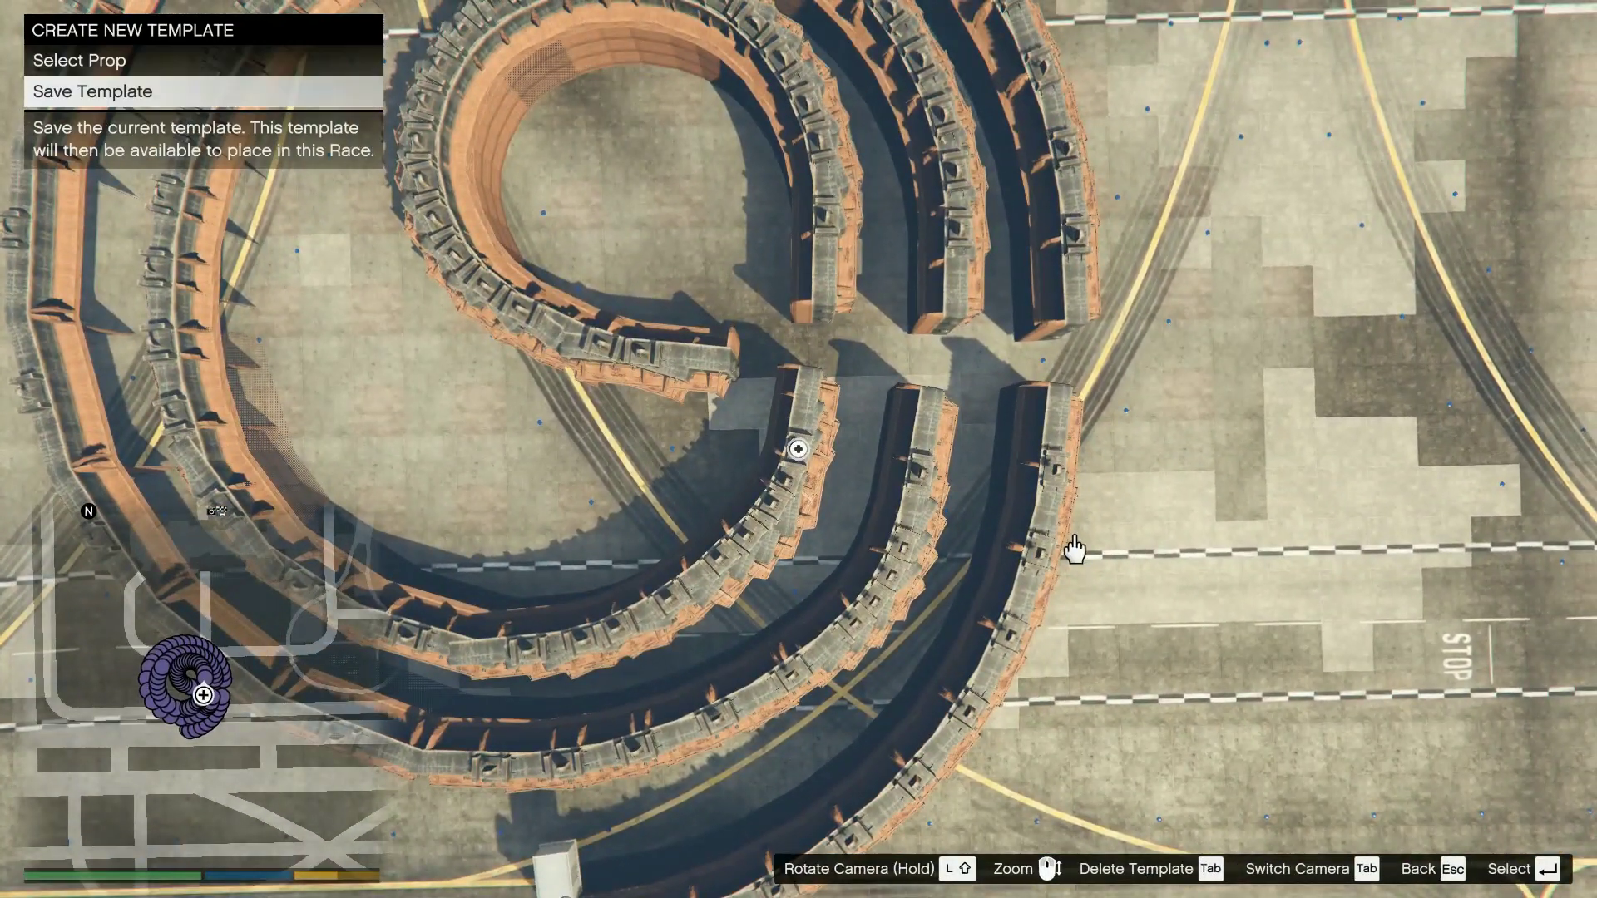
pyautogui.press('a')
pyautogui.press('w')
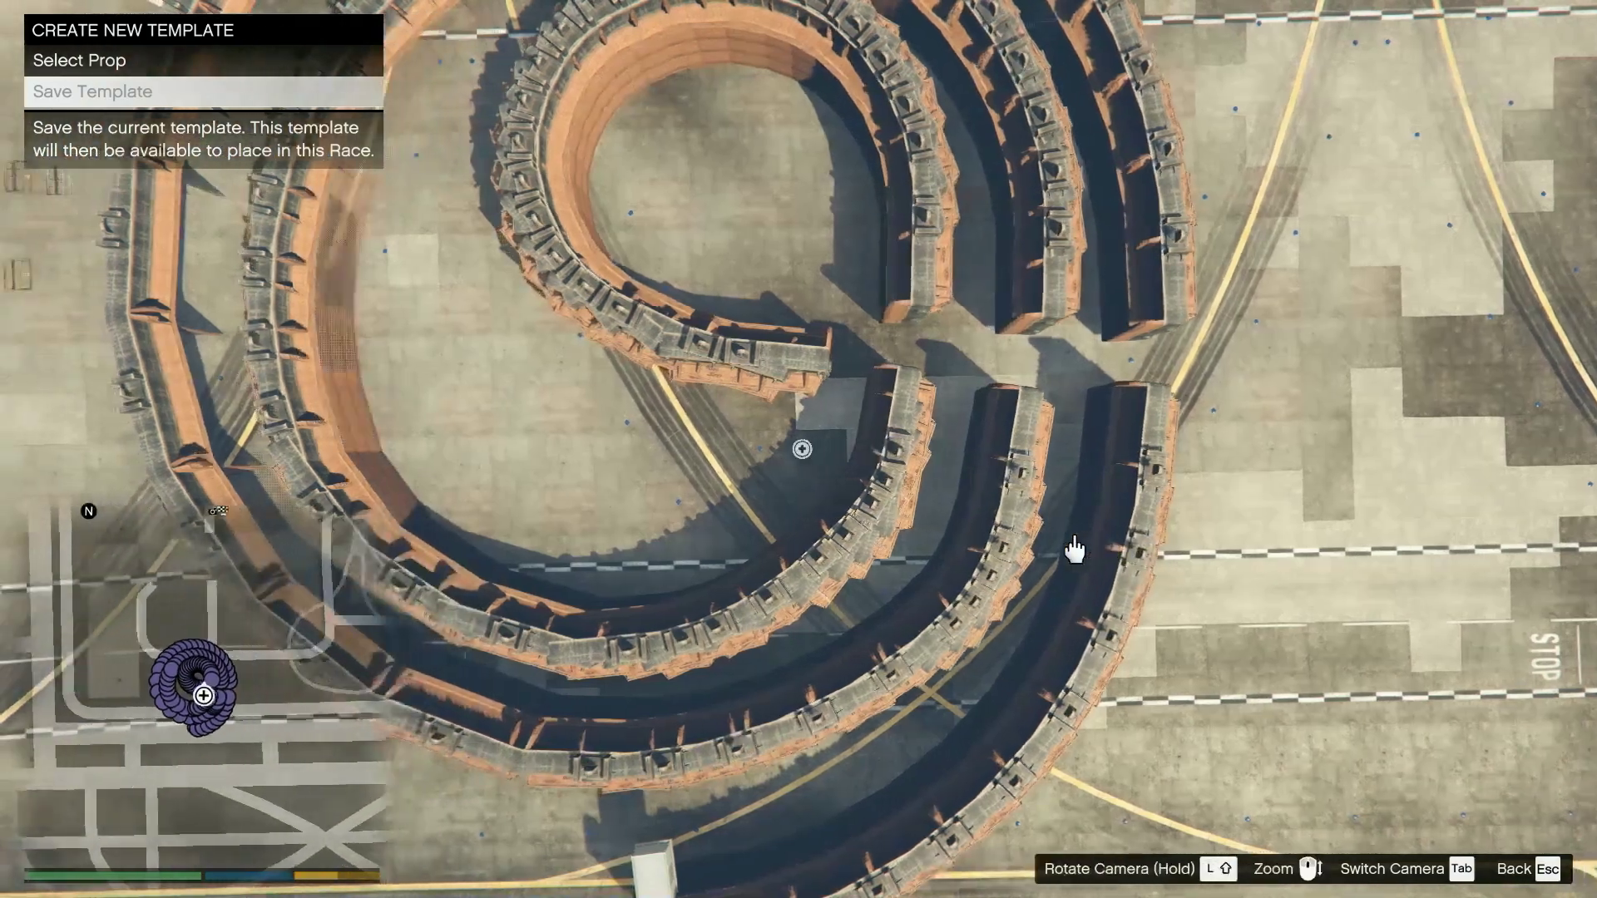
# - Start a fourth template with the corrugated cabin as its first prop
pyautogui.press('Up')
pyautogui.press('s')
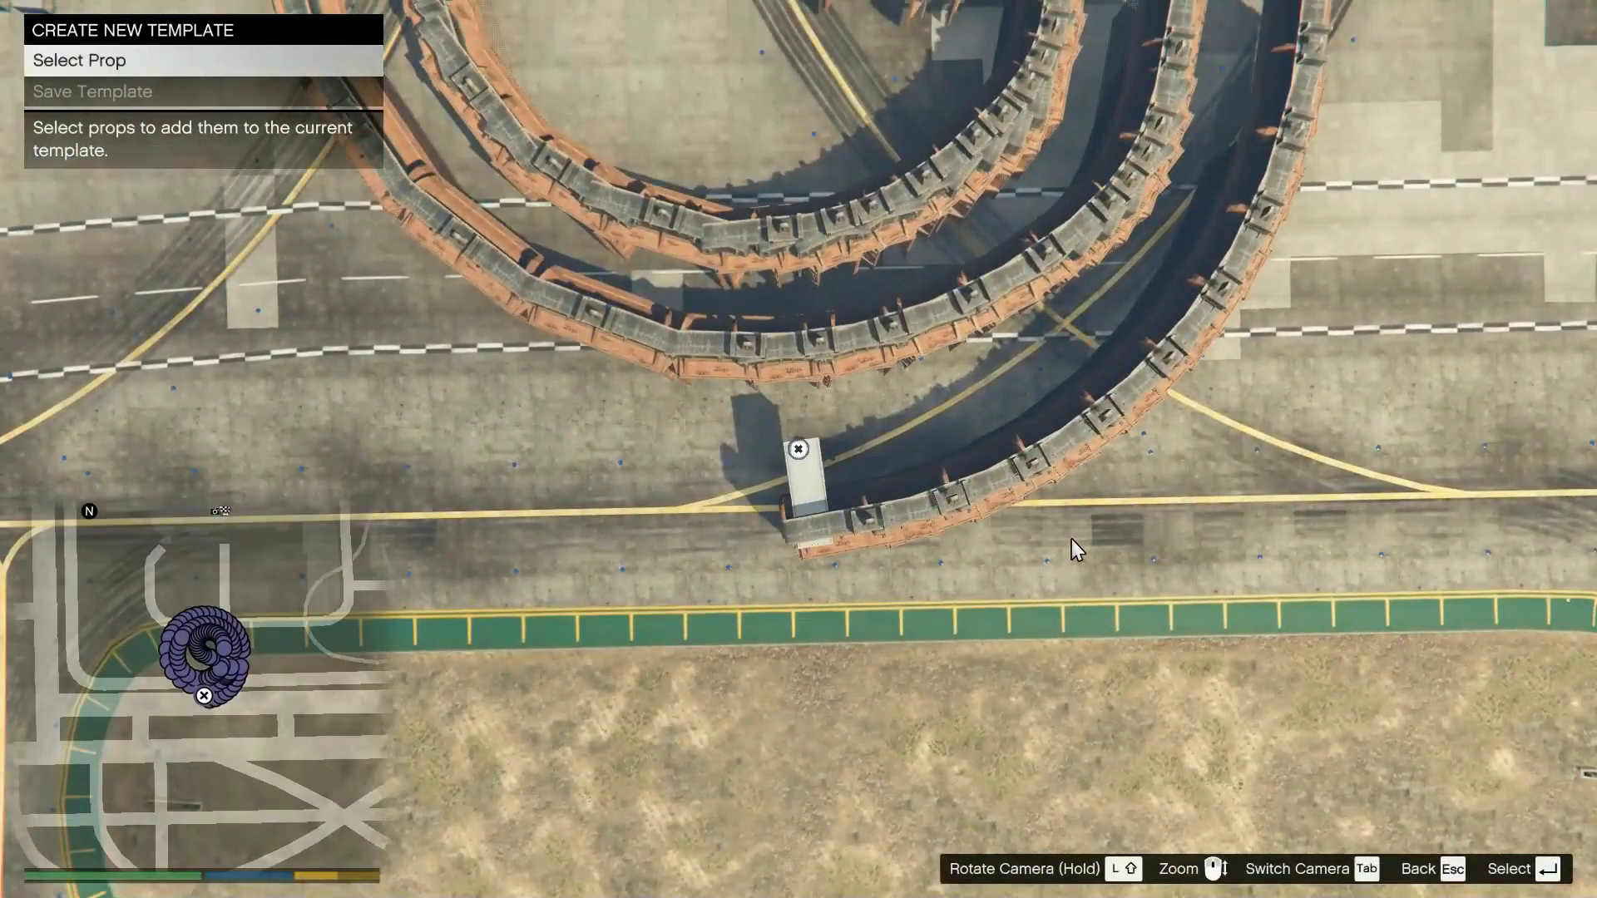
pyautogui.press('w')
pyautogui.press('d')
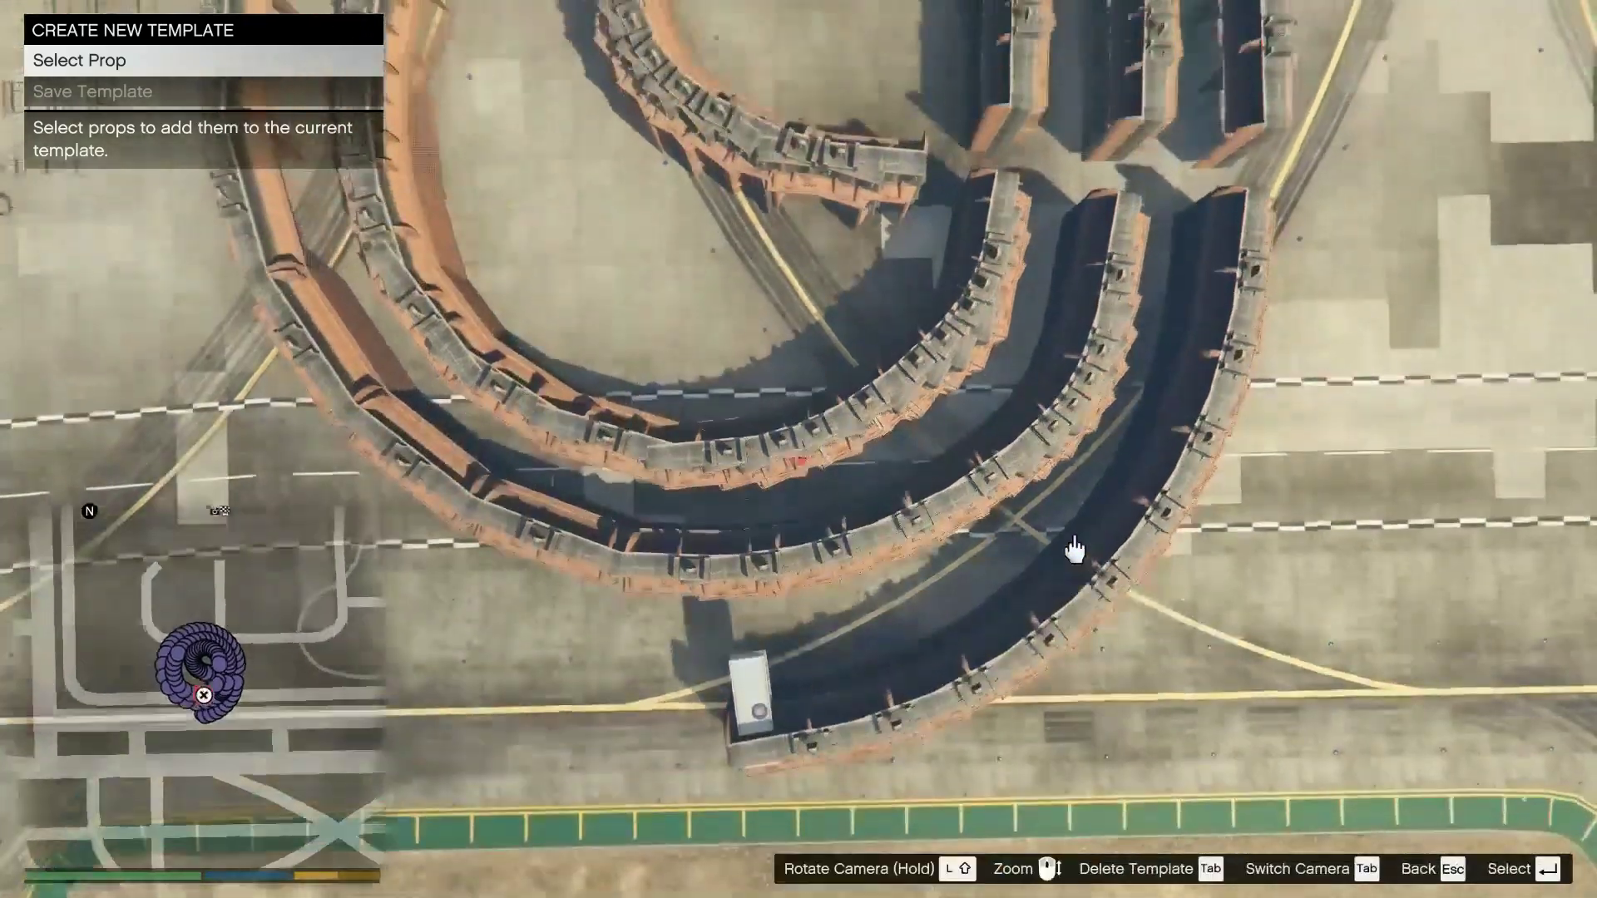
# - Try to reach the inner ring's segments directly from the cabin to add them to the fourth template
pyautogui.press('s')
pyautogui.press('d')
pyautogui.press('a')
pyautogui.press('w')
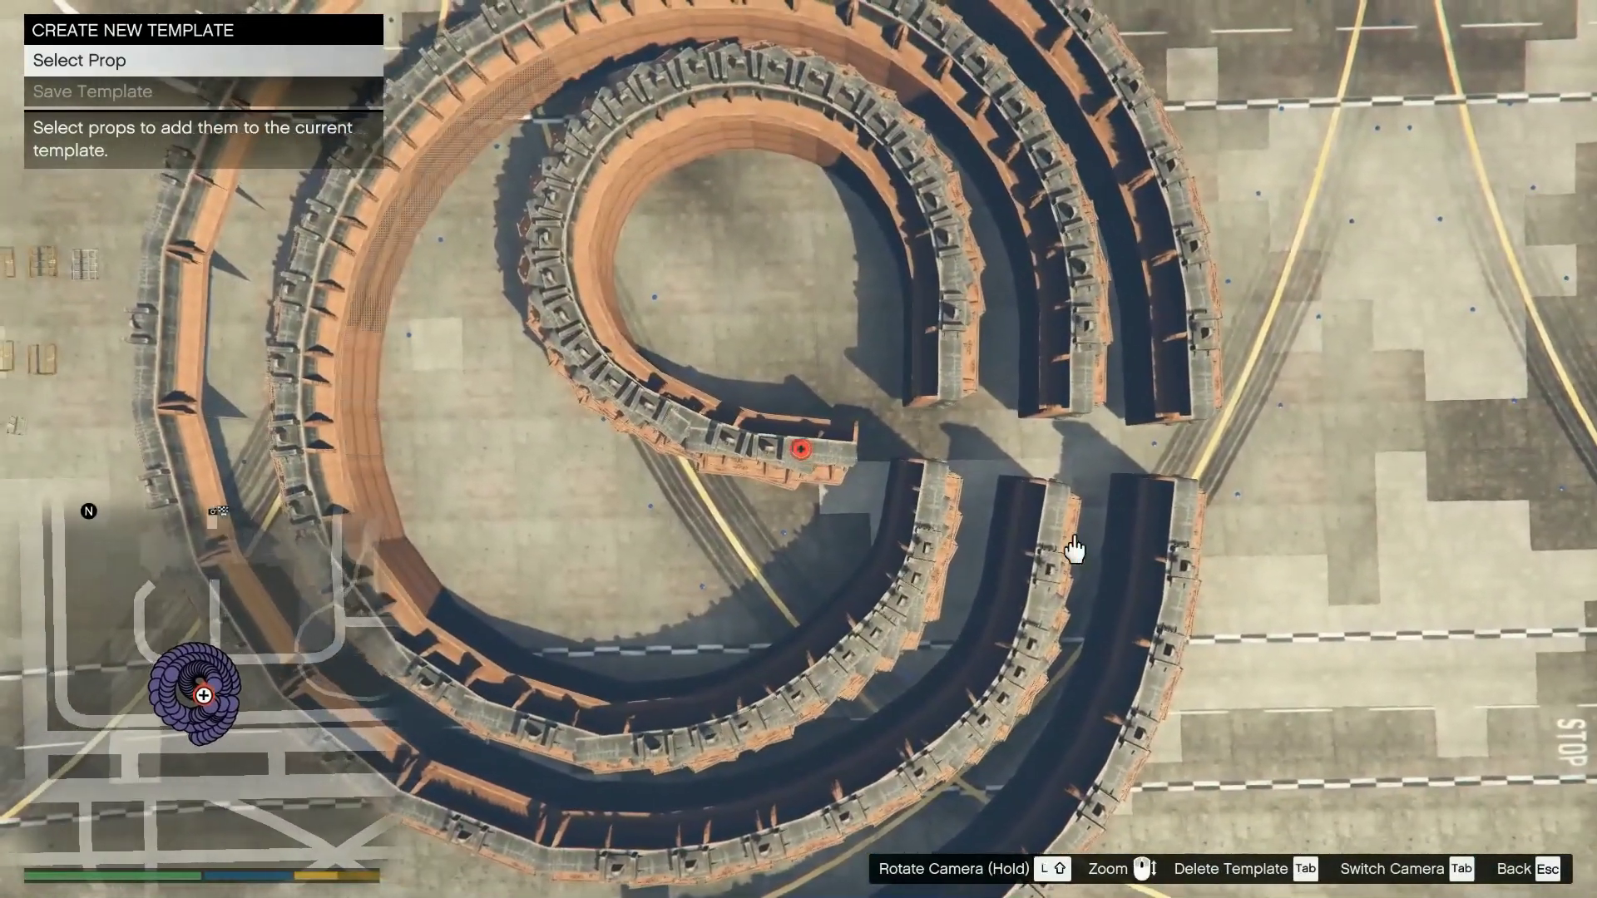
pyautogui.press('d')
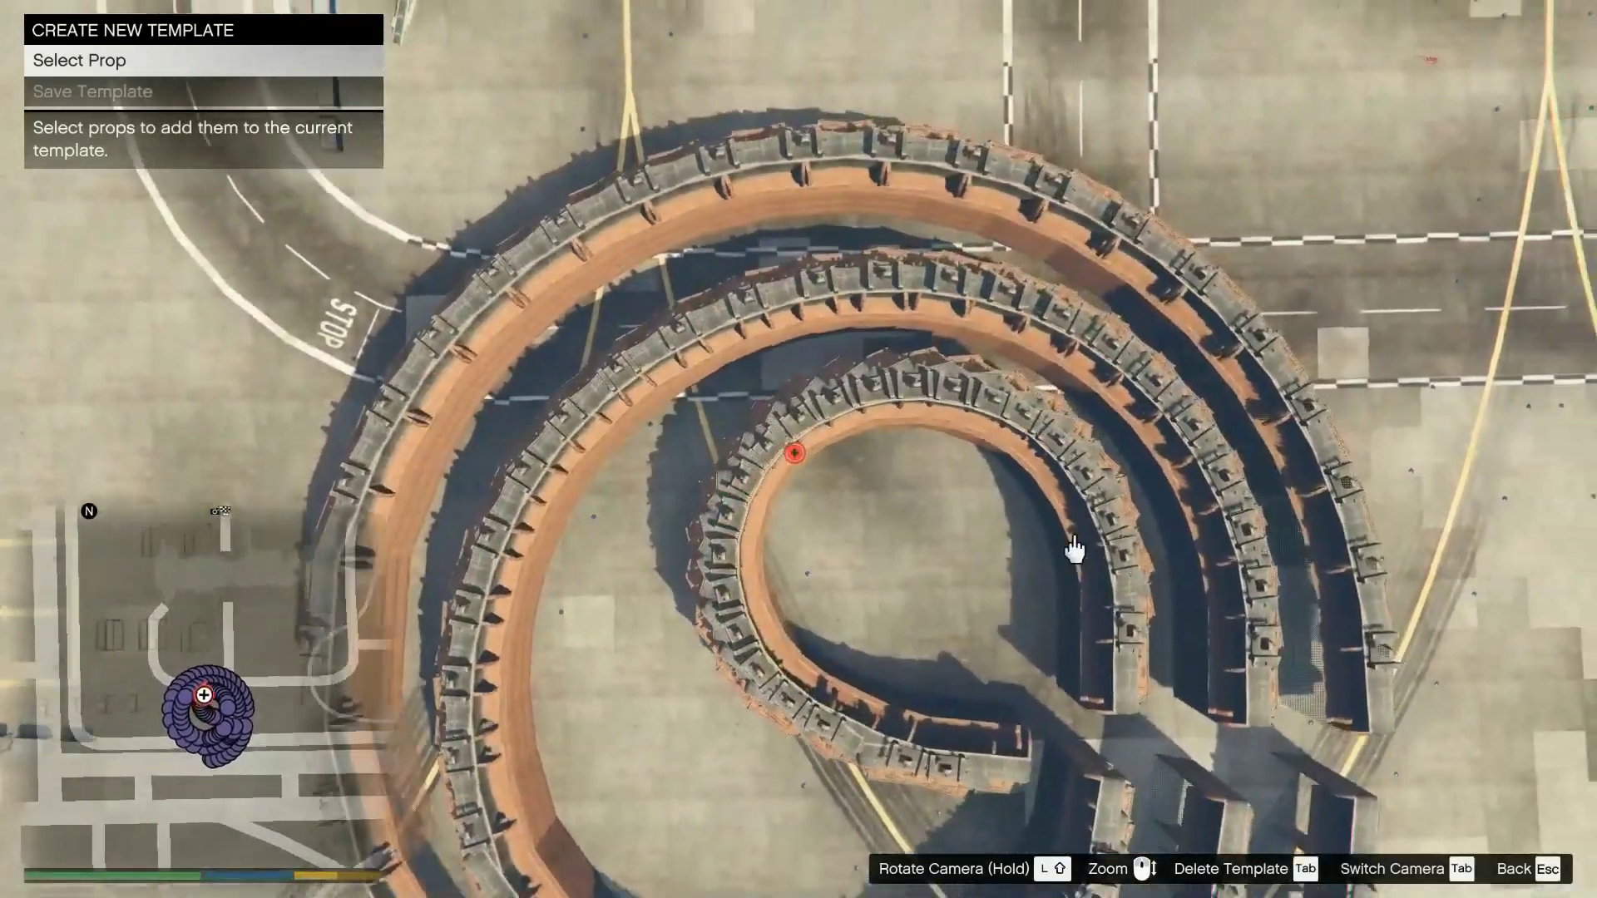
pyautogui.press('s')
pyautogui.press('s')
pyautogui.press('a')
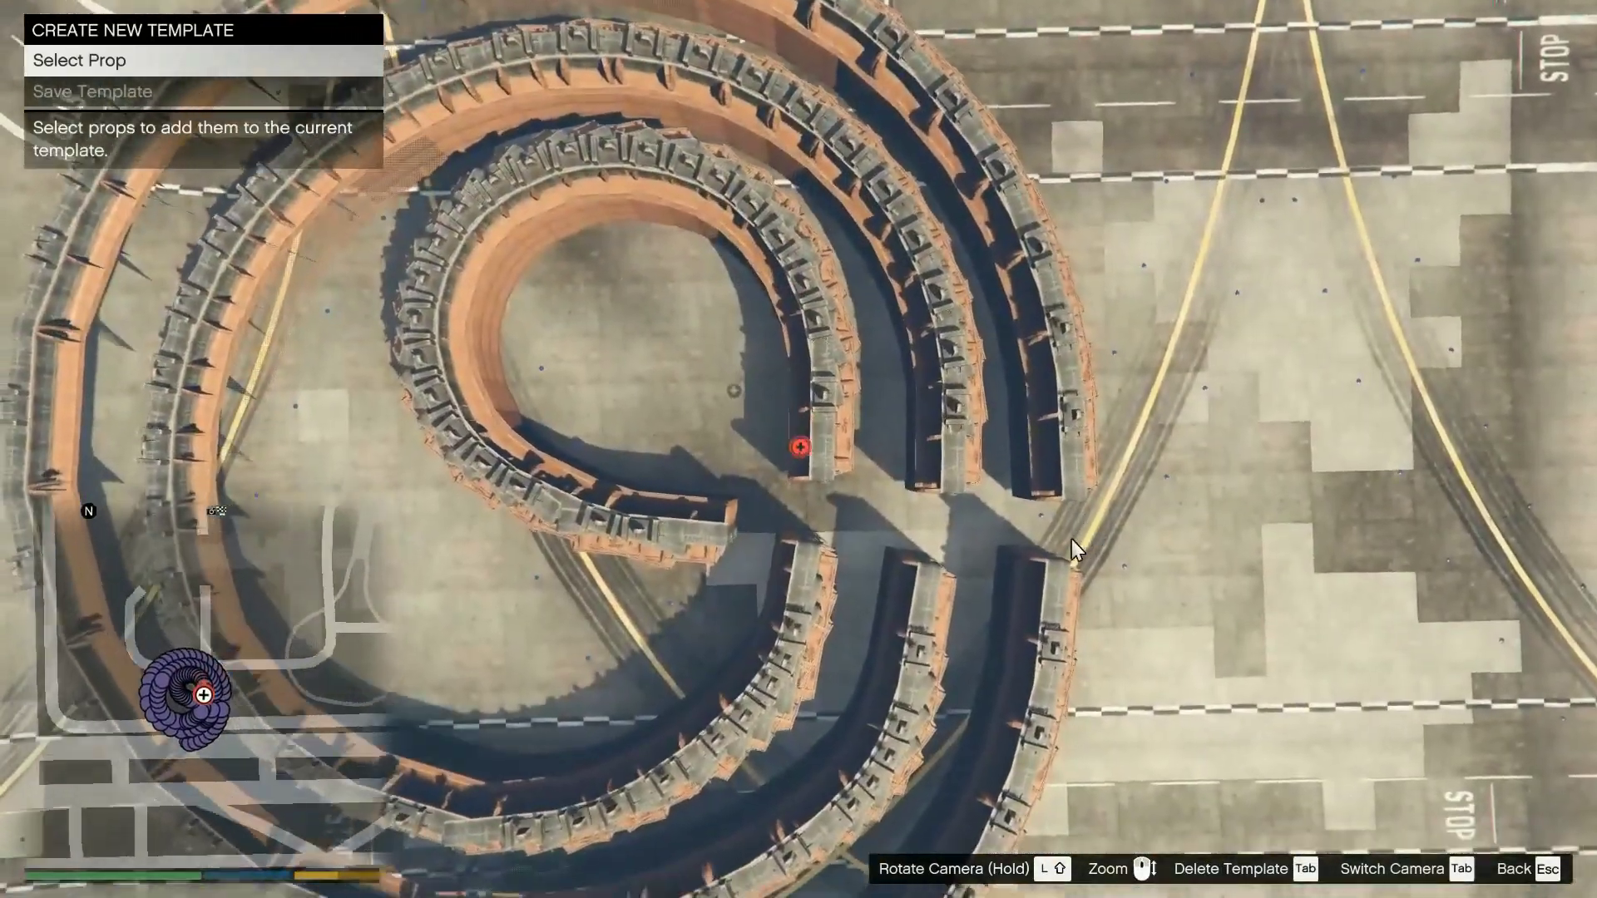
pyautogui.press('s')
pyautogui.press('a')
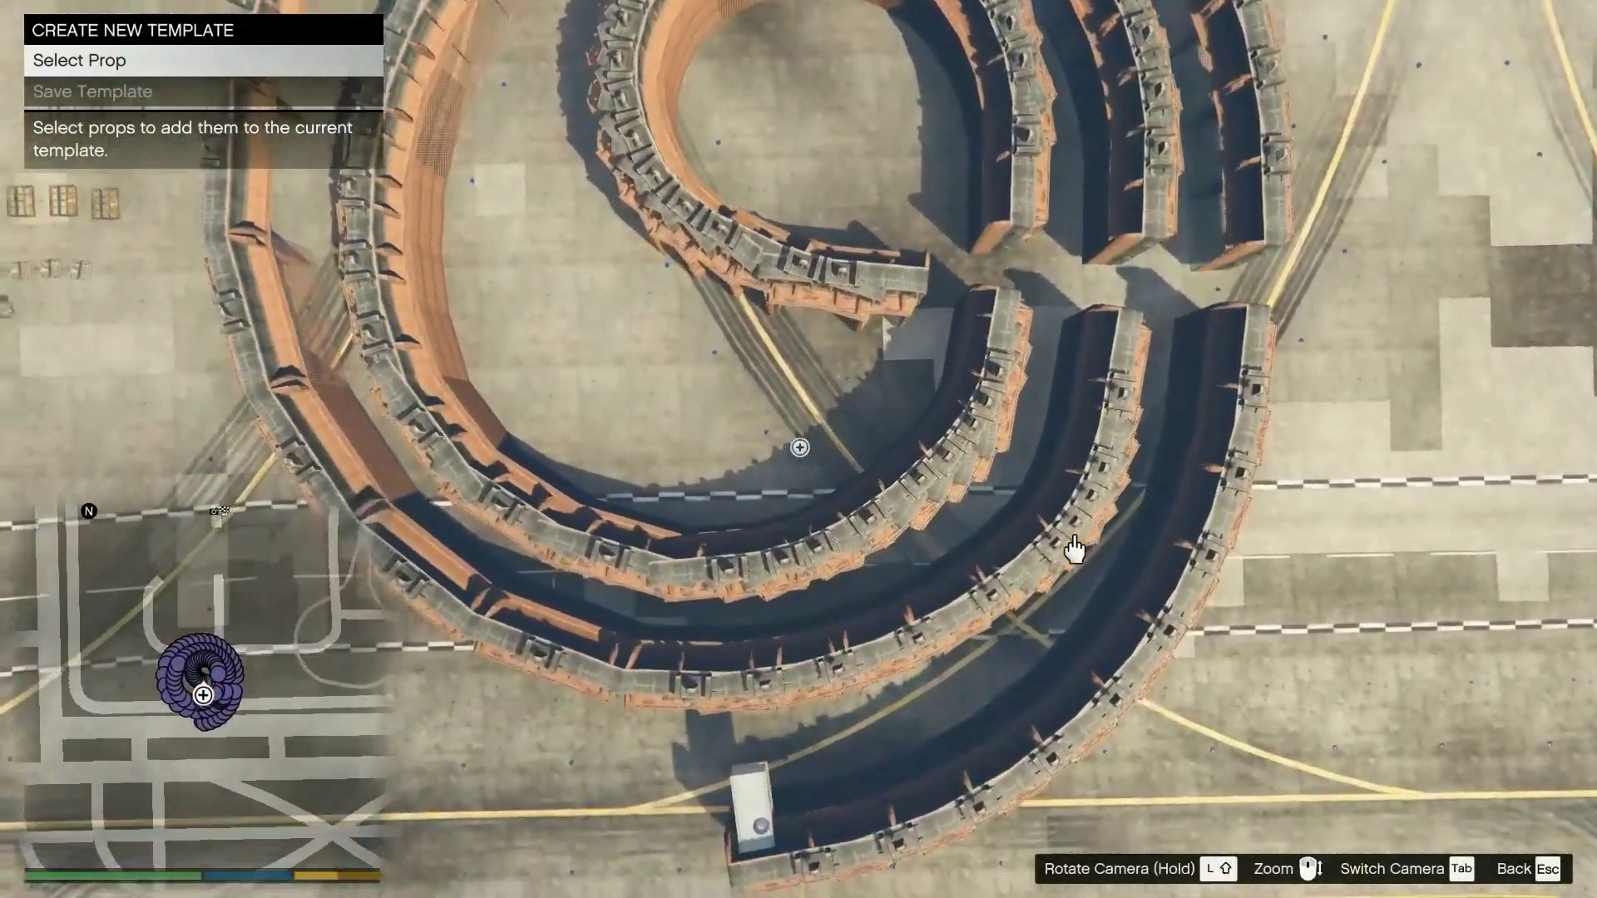
# - Add a middle ring segment lying between the cabin and the inner ring to the fourth template as a link
pyautogui.press('s')
pyautogui.press('d')
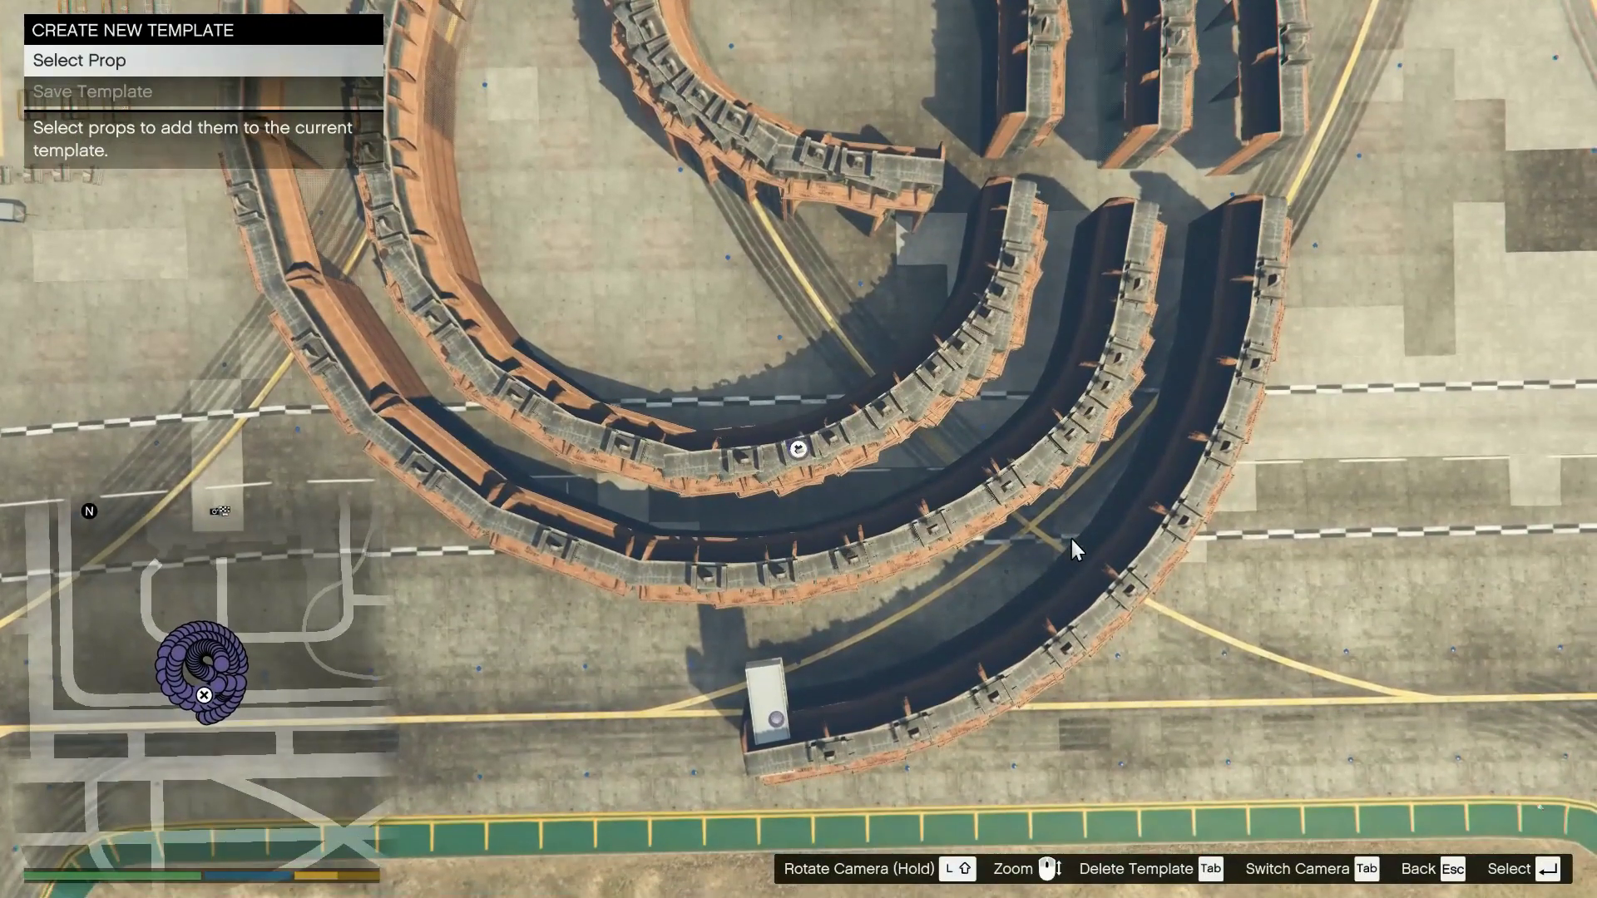
pyautogui.press('Return')
pyautogui.press('w')
pyautogui.press('d')
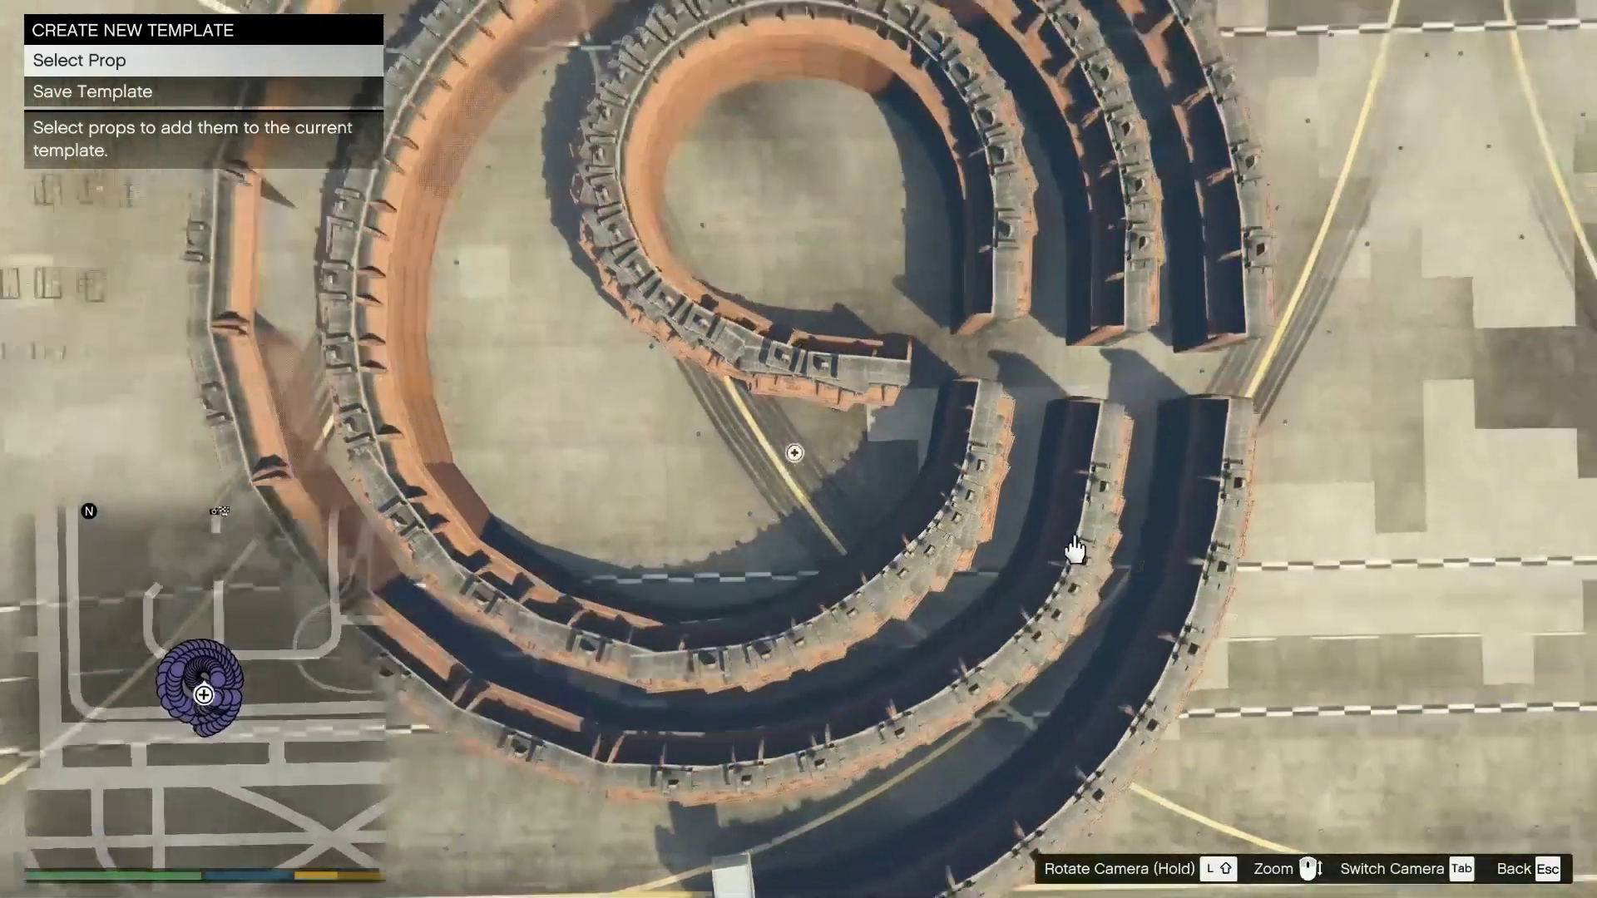
pyautogui.press('w')
pyautogui.press('a')
pyautogui.press('Return')
pyautogui.press('s')
pyautogui.press('a')
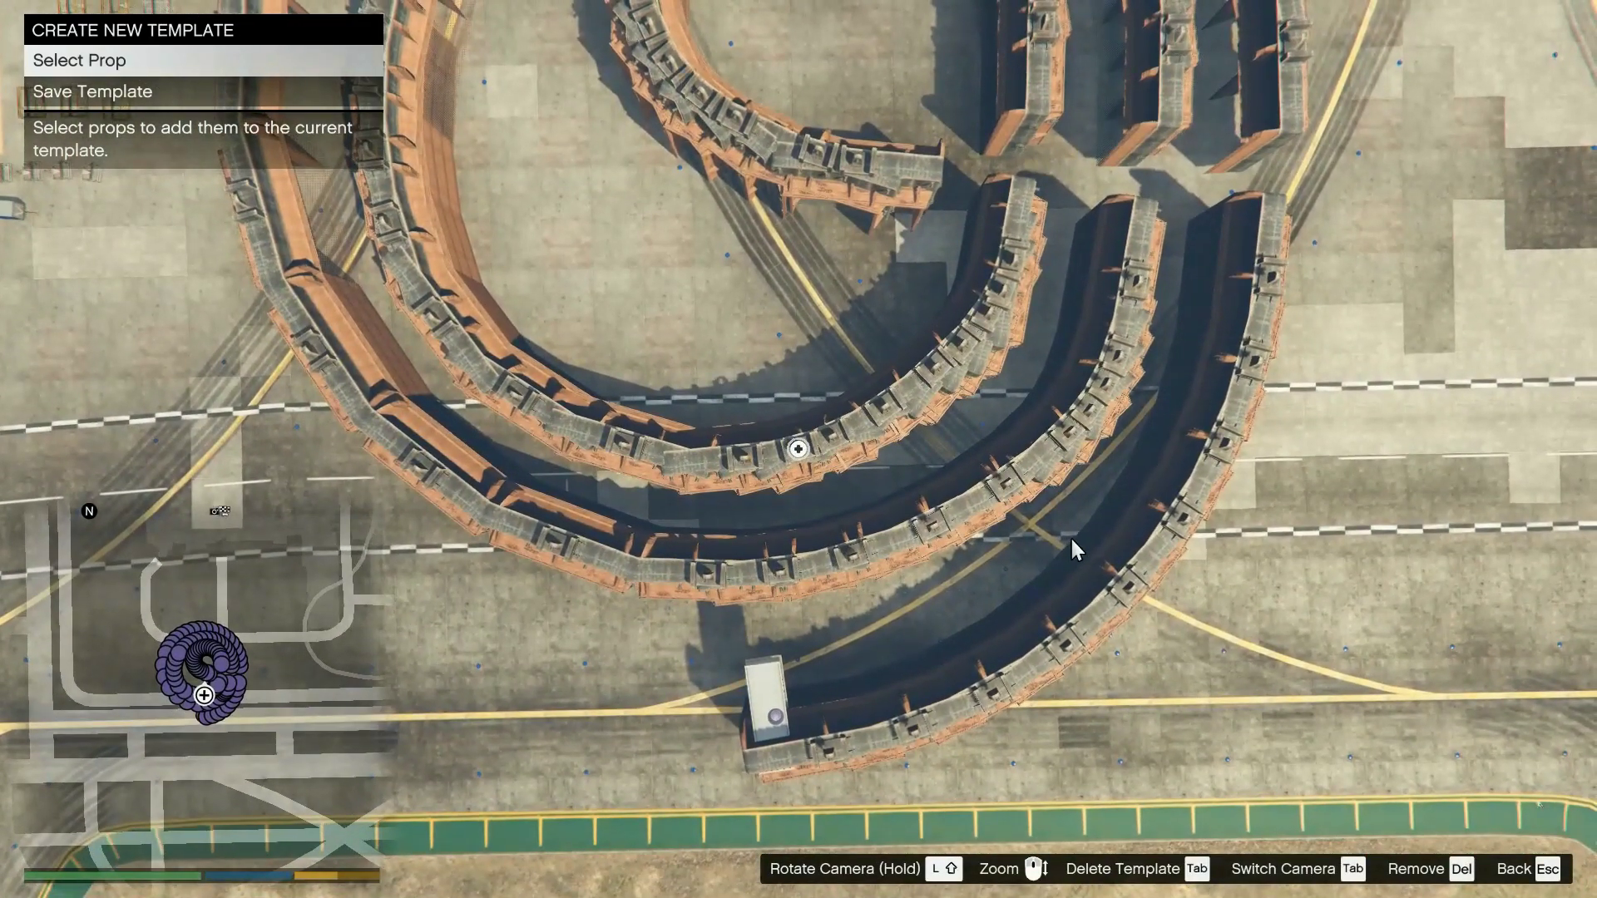
pyautogui.press('a')
pyautogui.press('d')
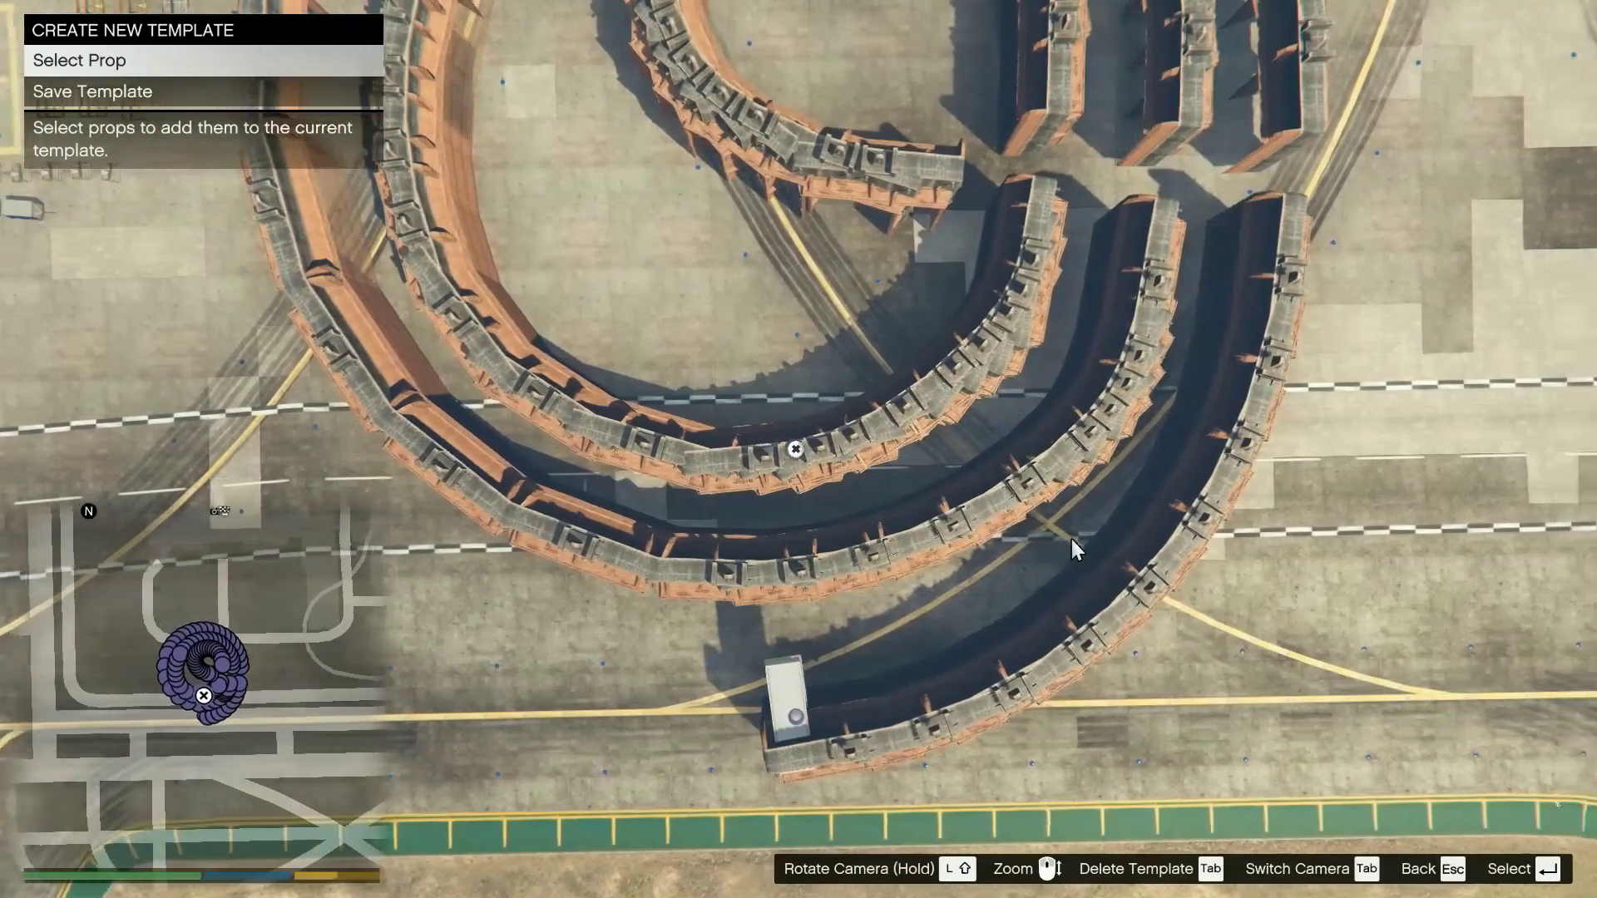
# - Add the inner ring's segments from the spiral's inner end along the side of its curve
pyautogui.press('w')
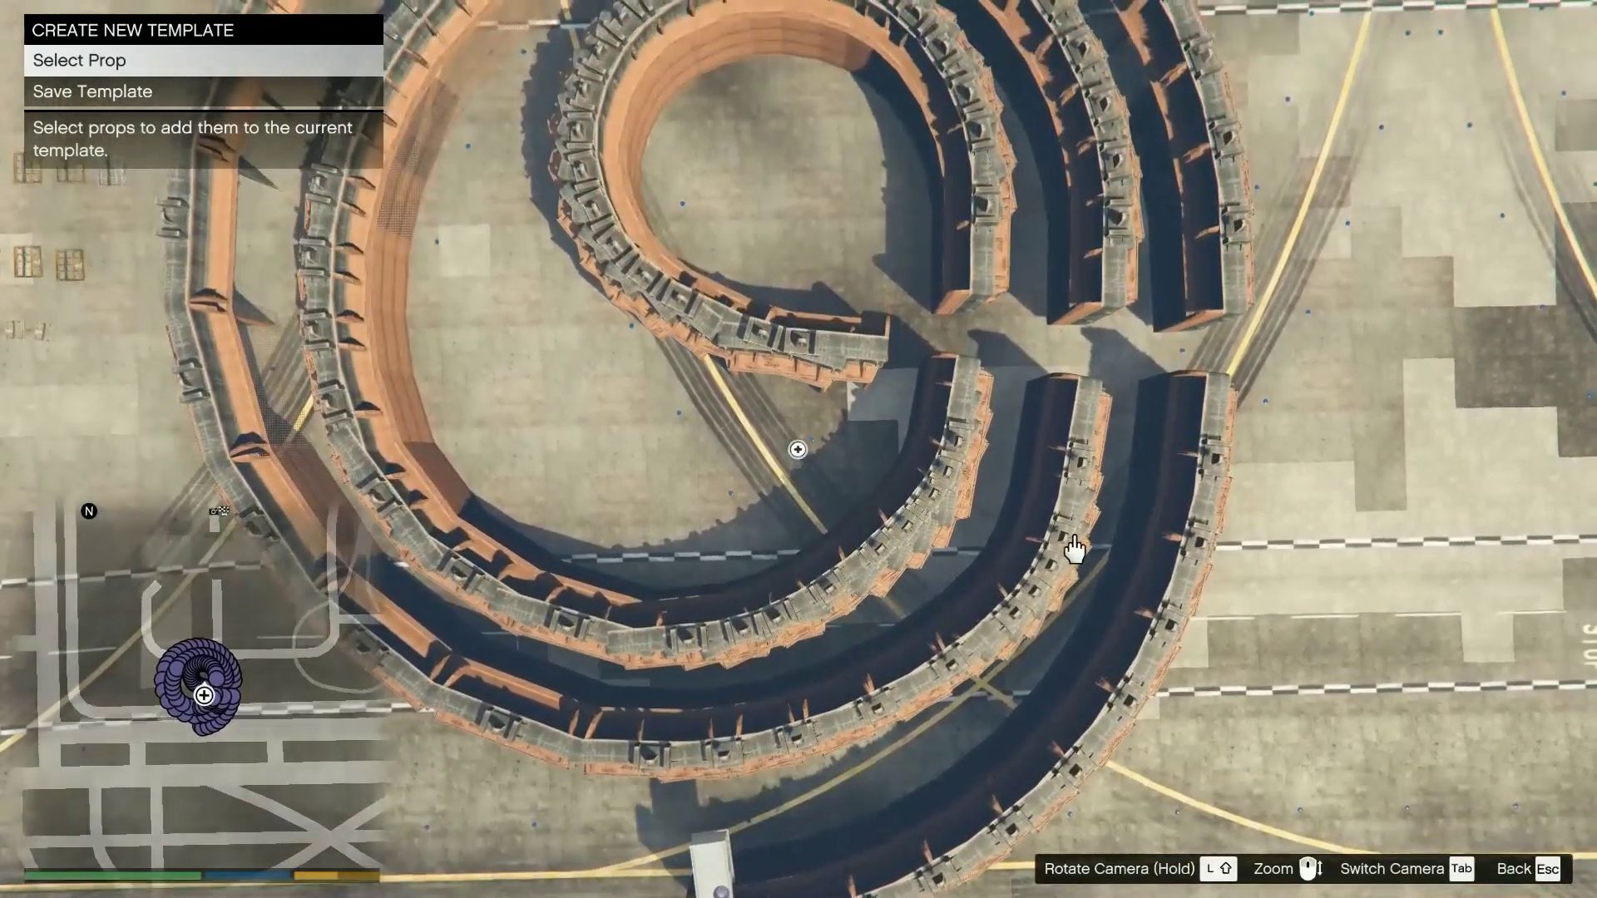
pyautogui.press('a')
pyautogui.press('a')
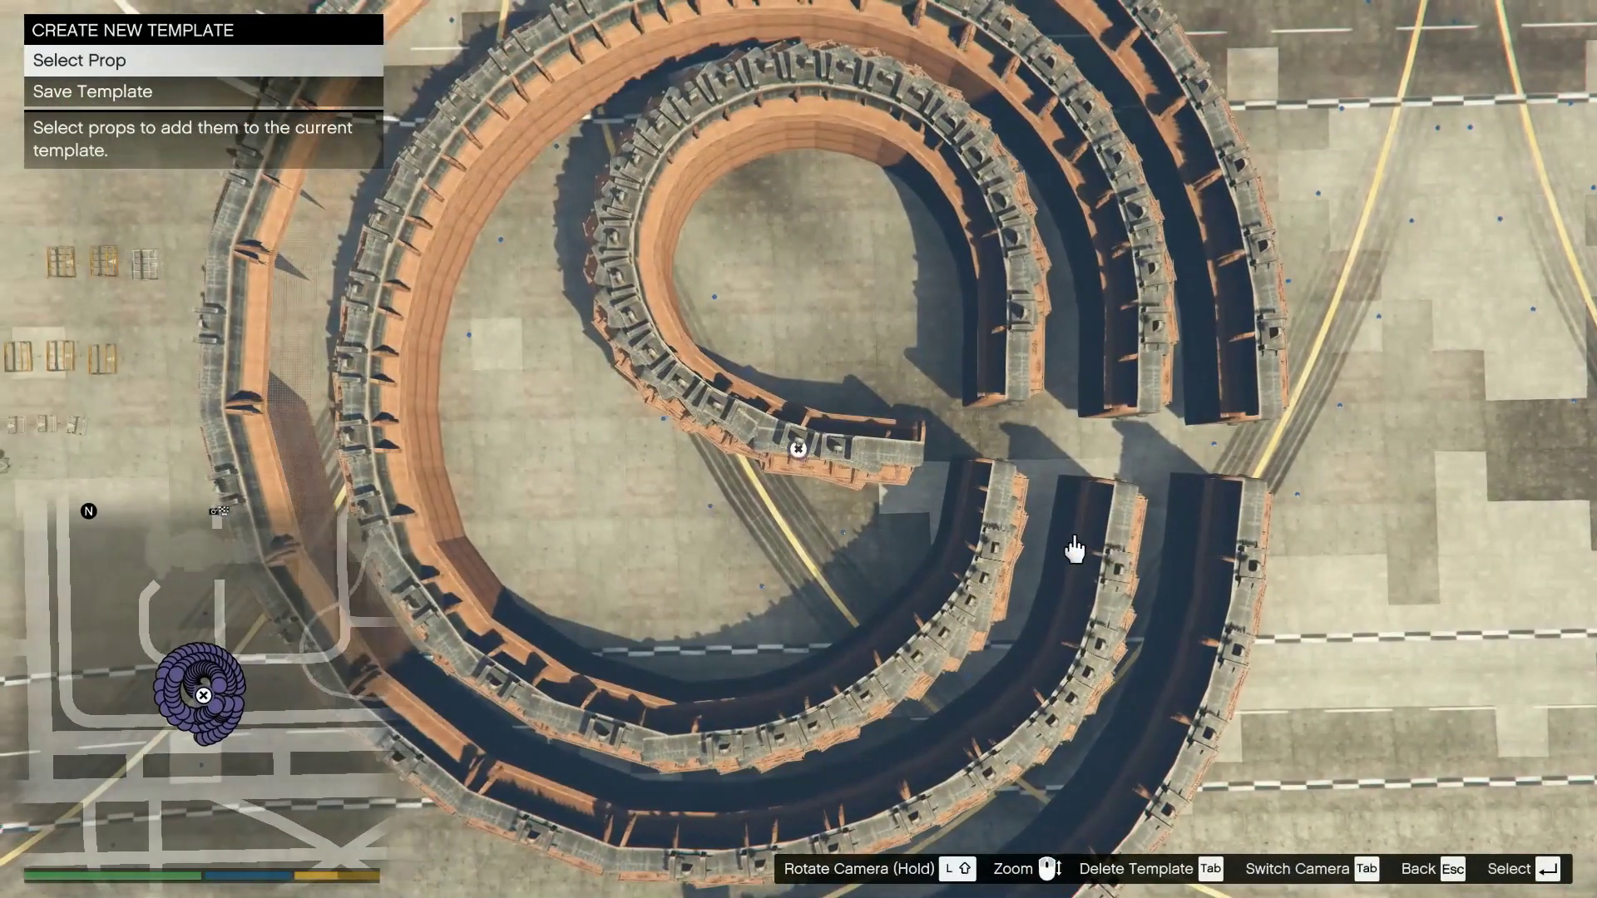
pyautogui.press('a')
pyautogui.press('w')
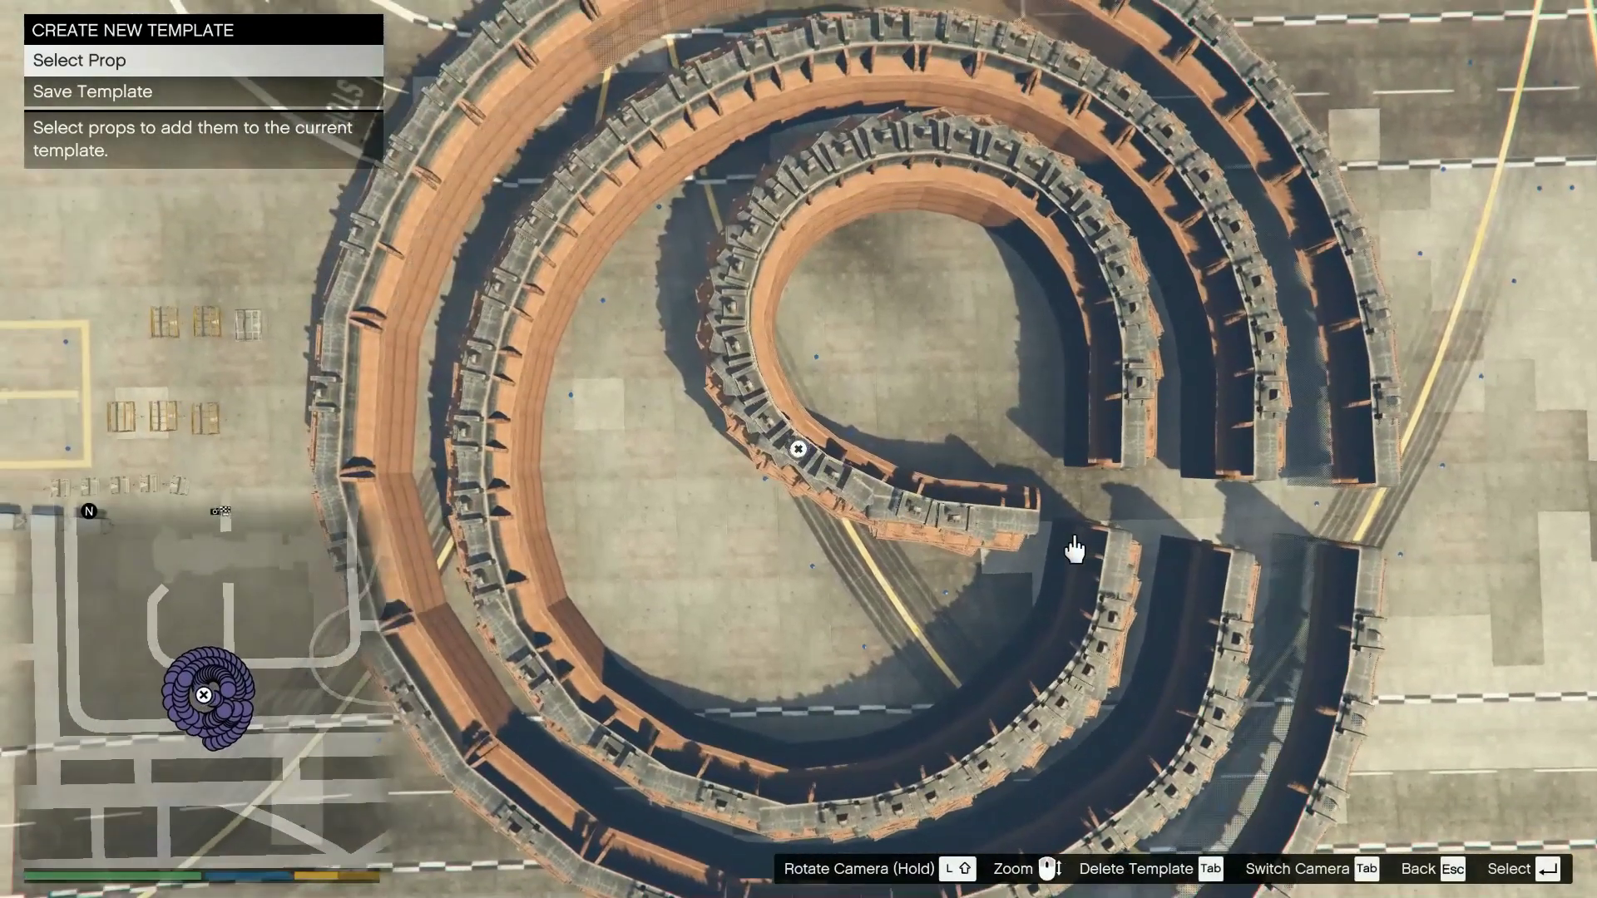
pyautogui.press('w')
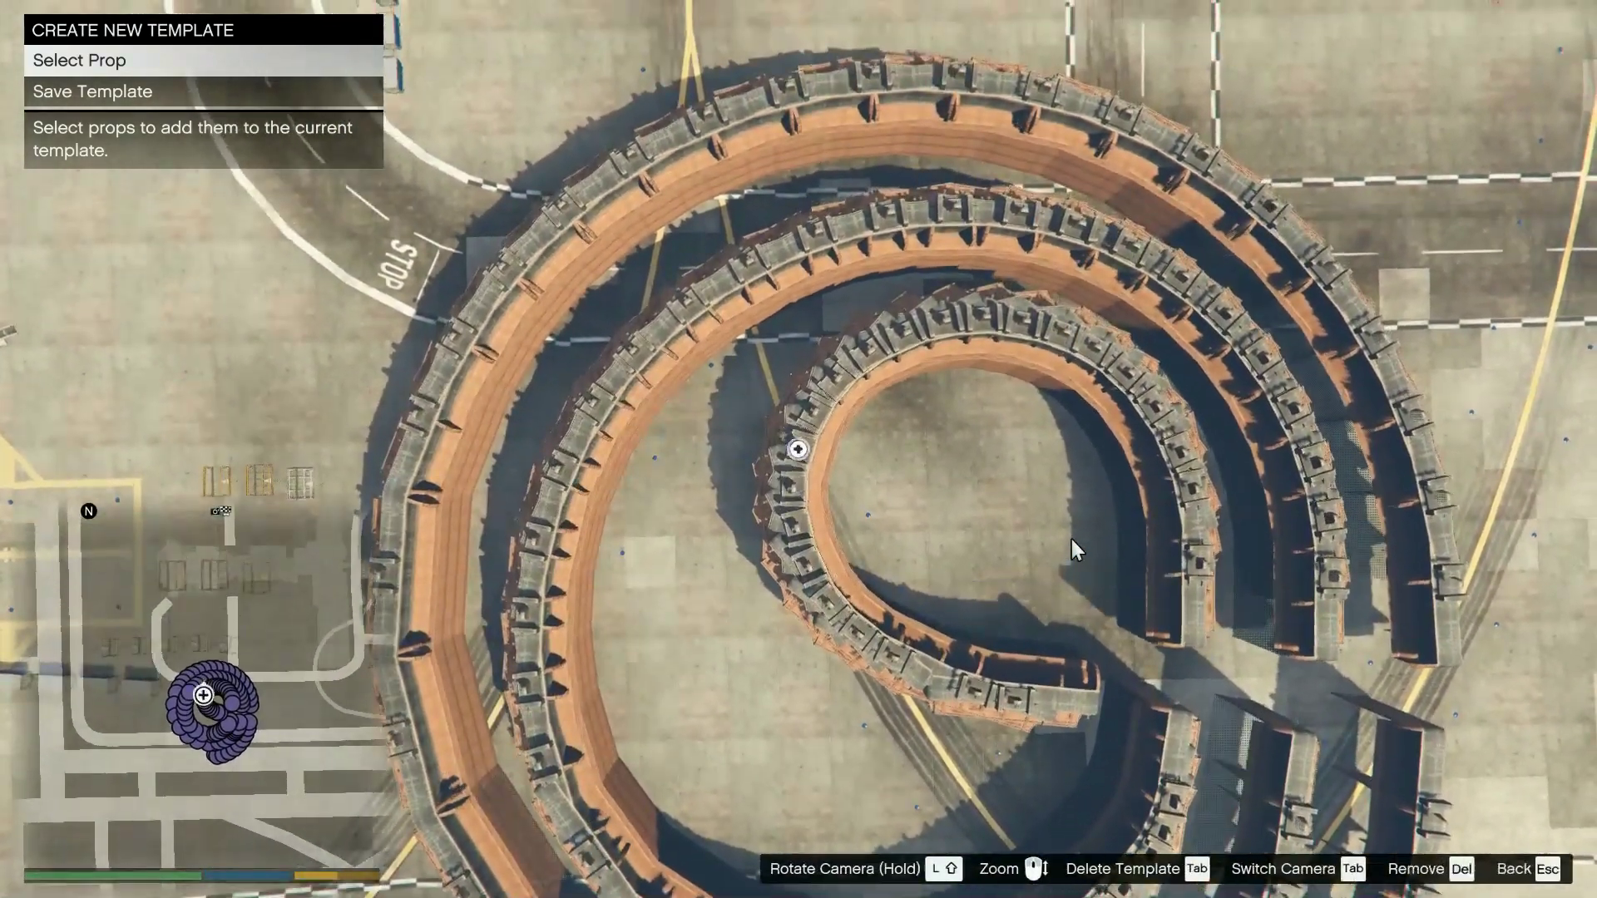
# - Add the inner ring's segments over its crown and down to the gap, and save the fourth template
pyautogui.press('d')
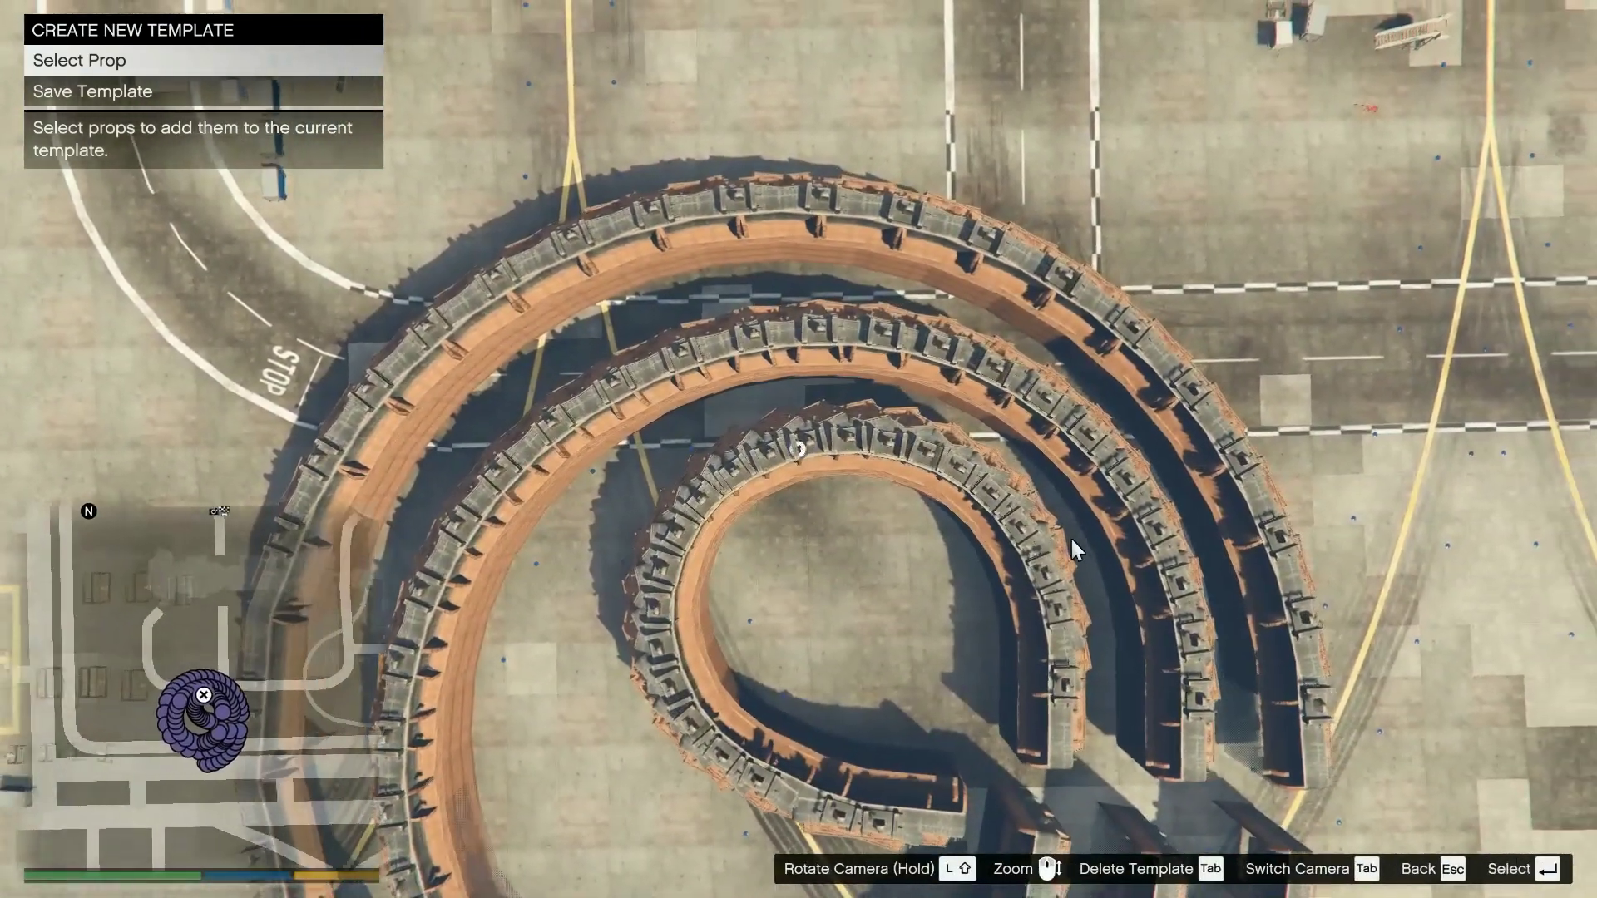
pyautogui.press('s')
pyautogui.press('d')
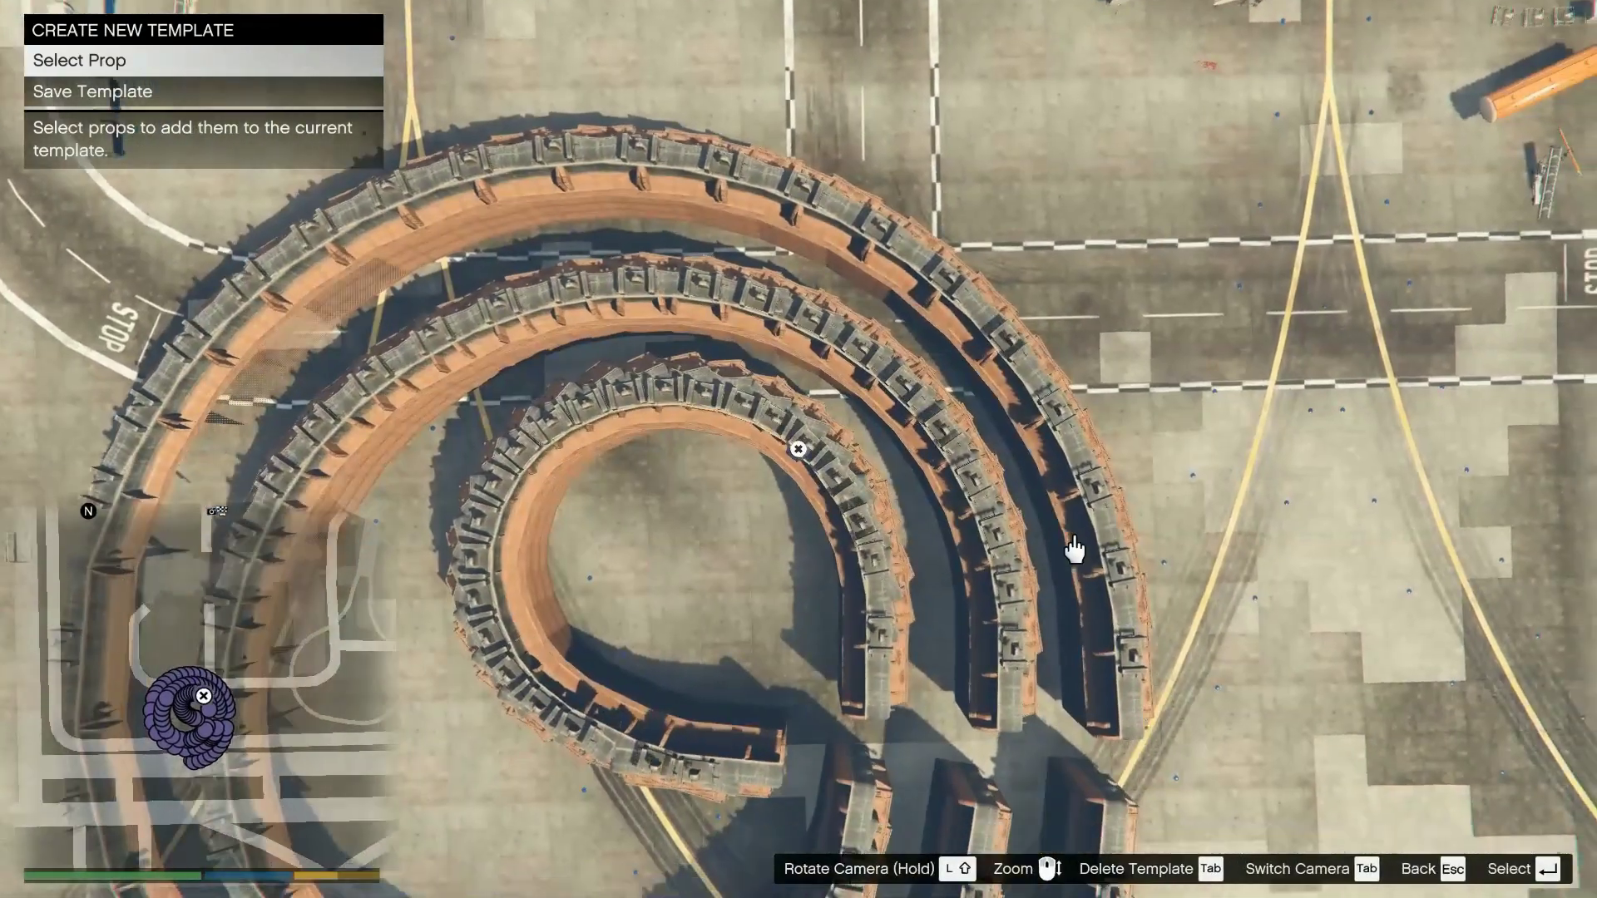
pyautogui.press('s')
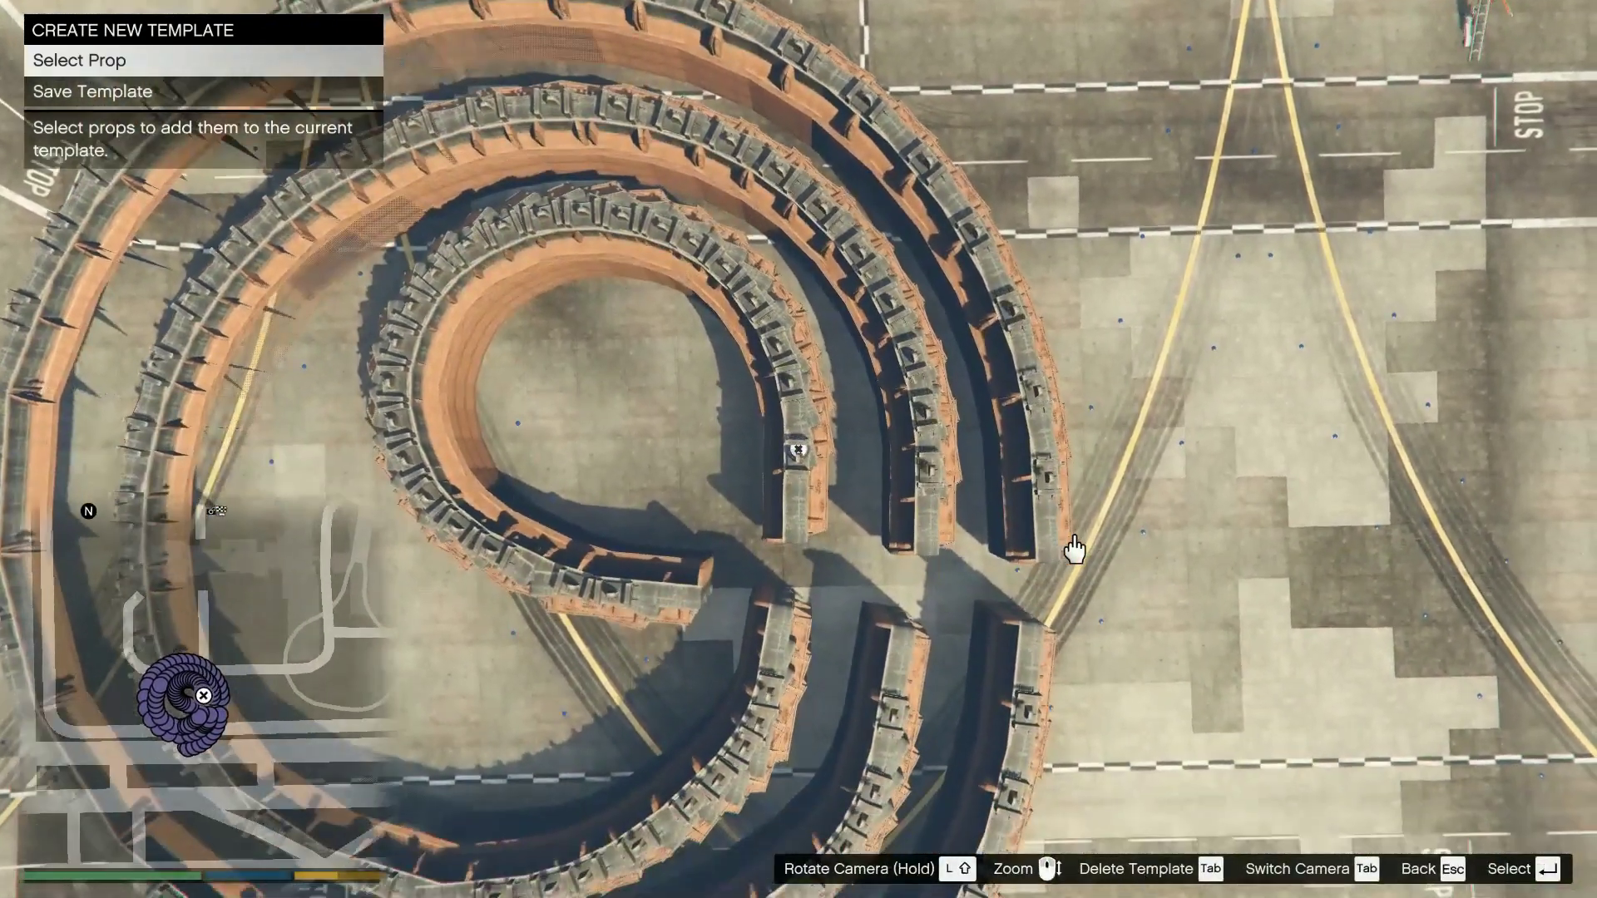
pyautogui.press('a')
pyautogui.press('w')
pyautogui.press('Down')
pyautogui.press('s')
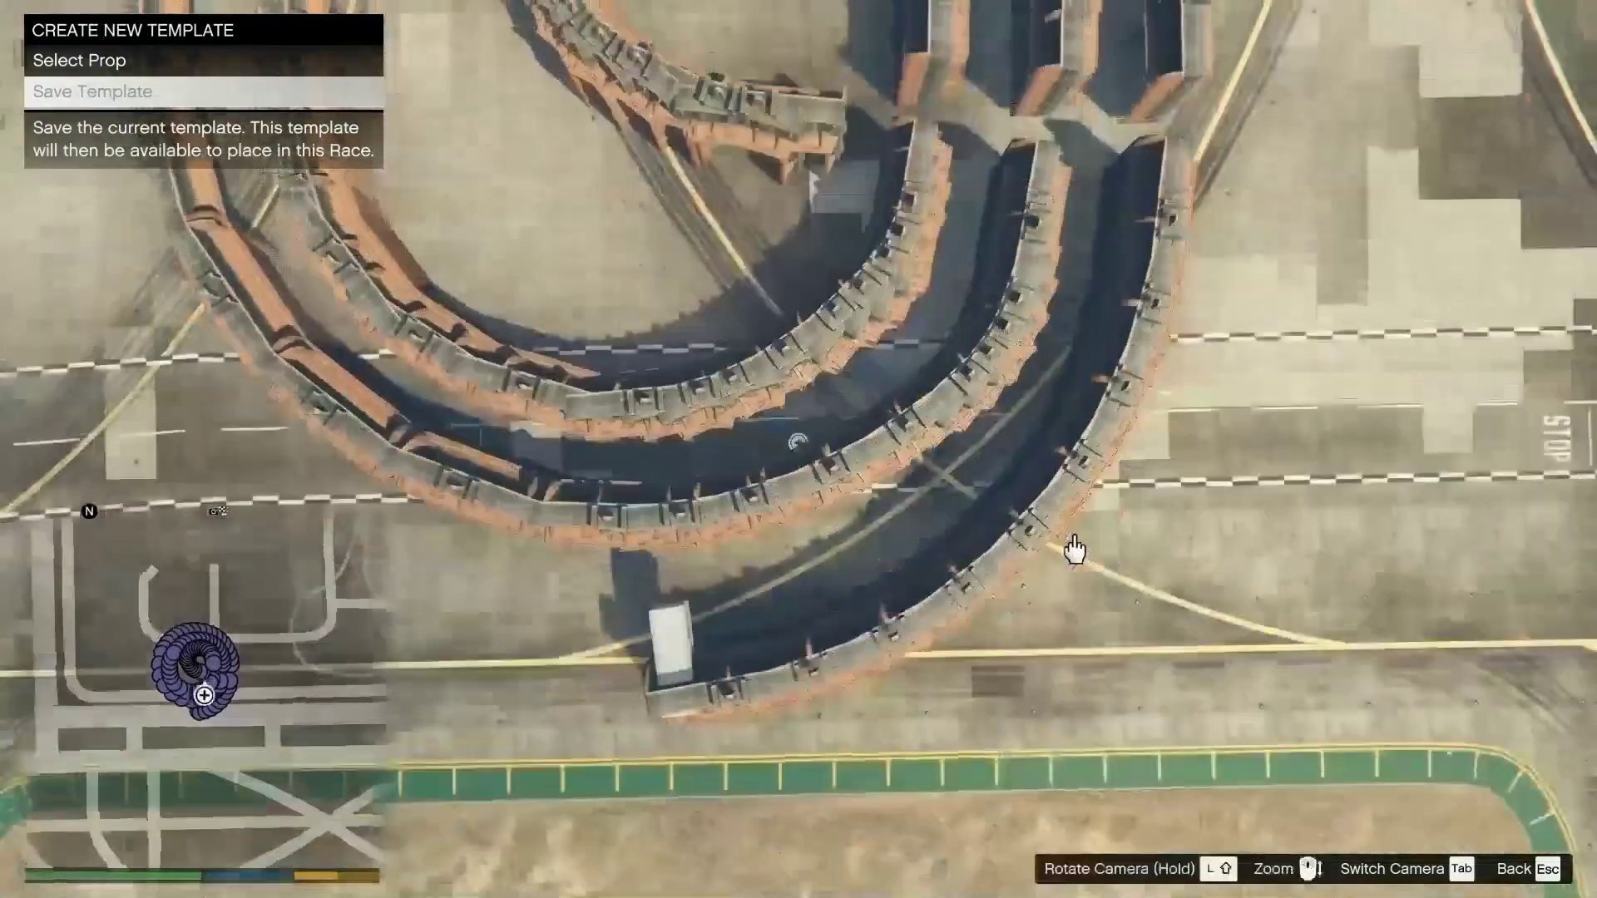
# - Leave template creation and the prop settings, returning to the placement options with the whole spiral in view
pyautogui.press('Up')
pyautogui.press('Escape')
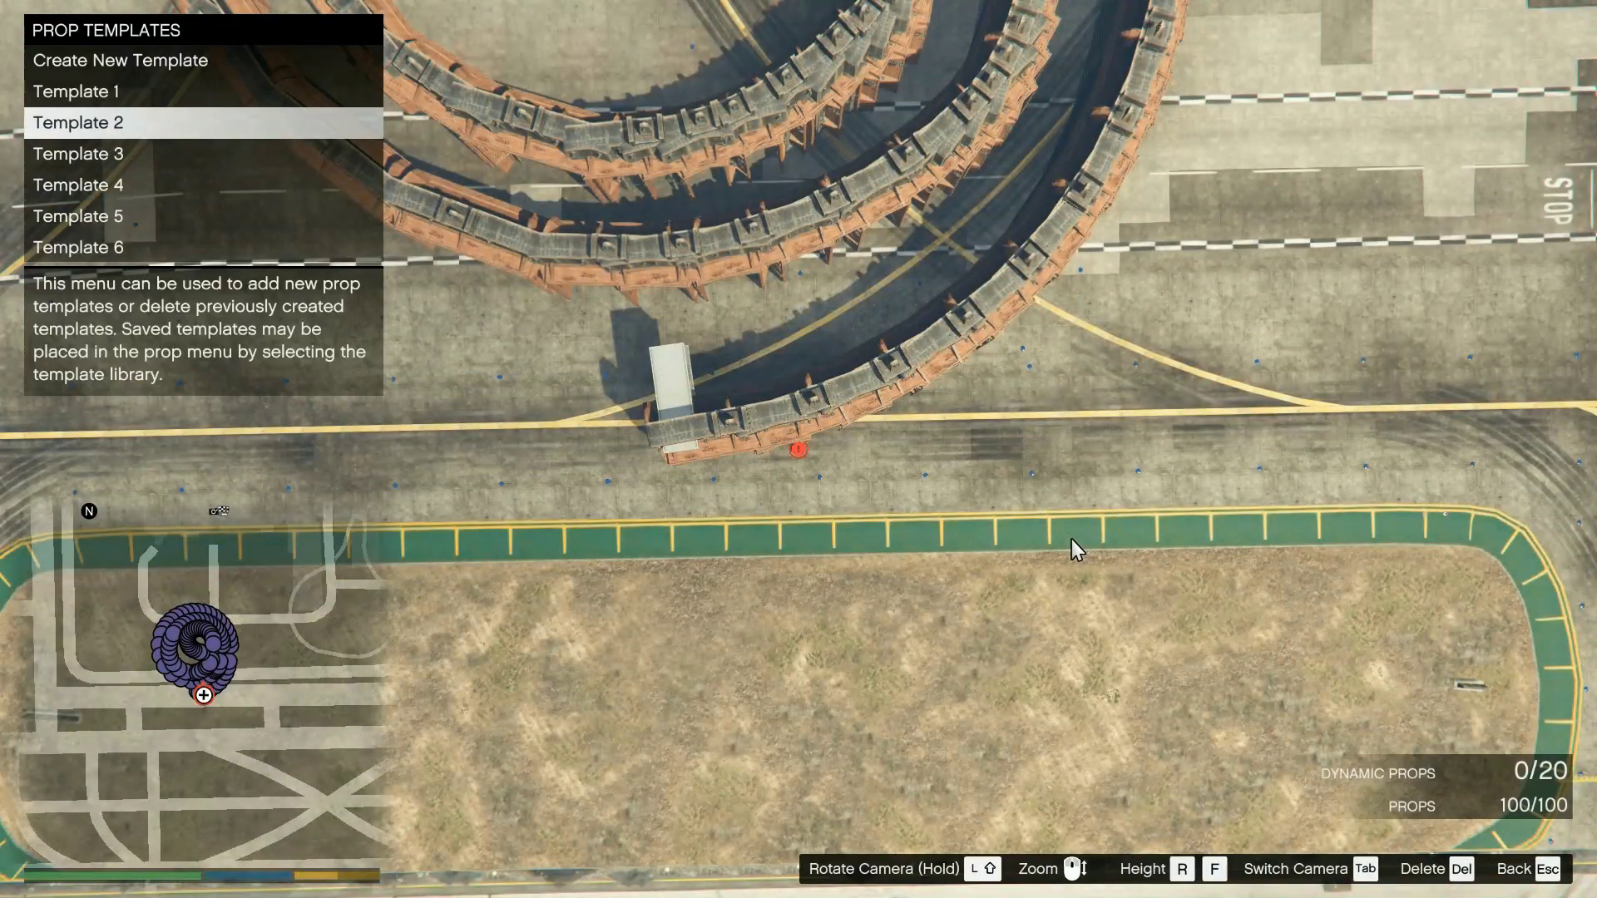
pyautogui.press('Escape')
pyautogui.press('Up')
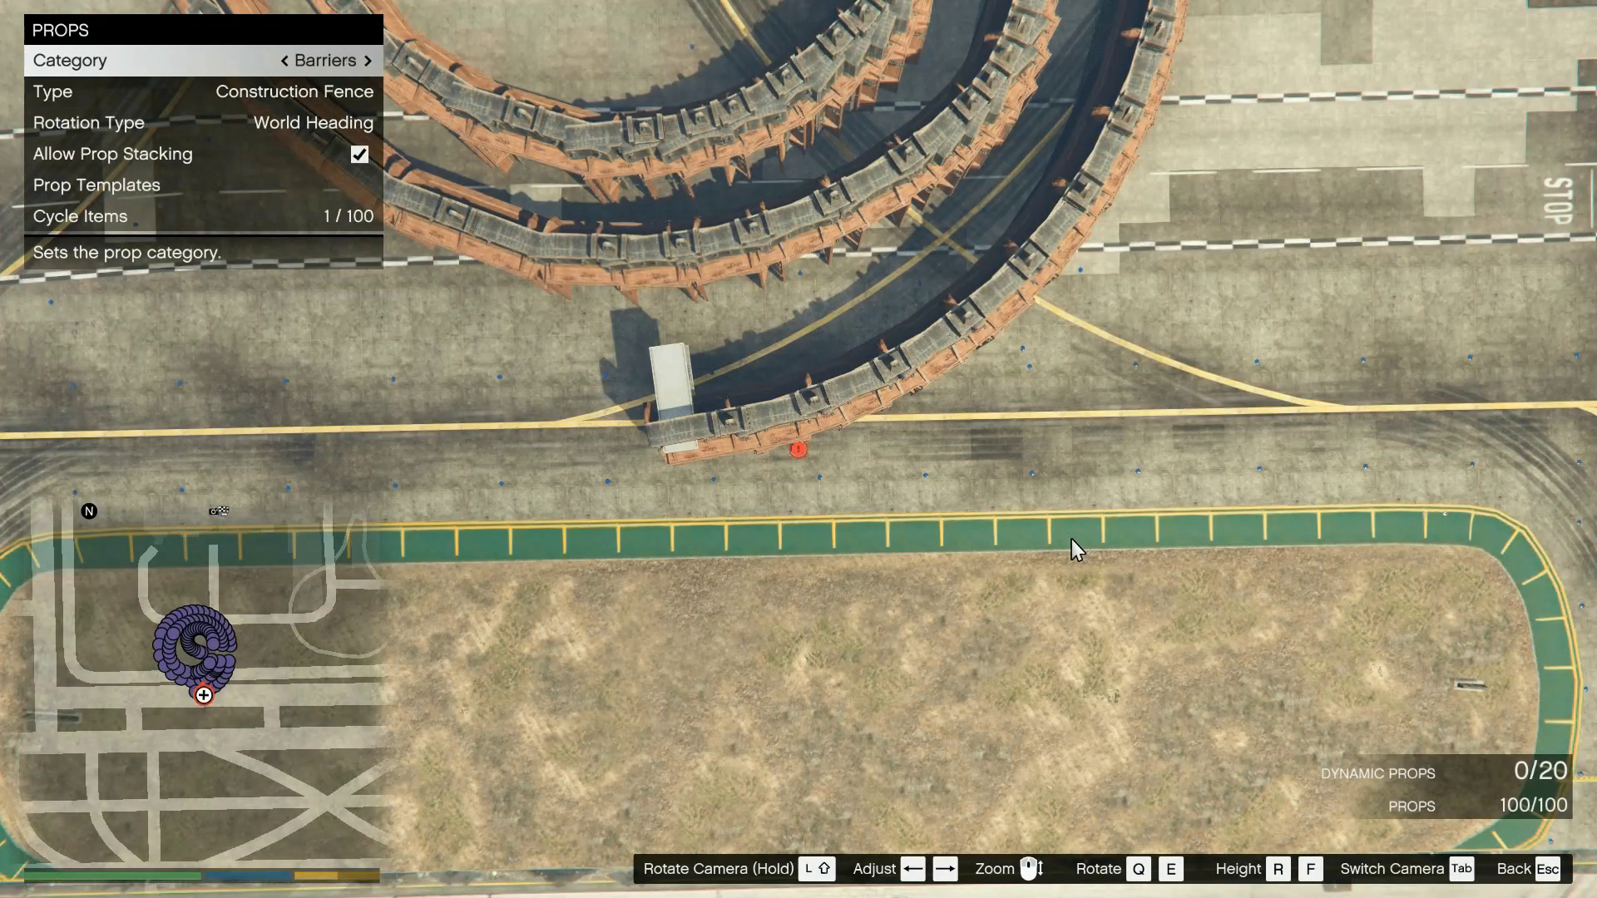
pyautogui.press('Left')
pyautogui.press('Escape')
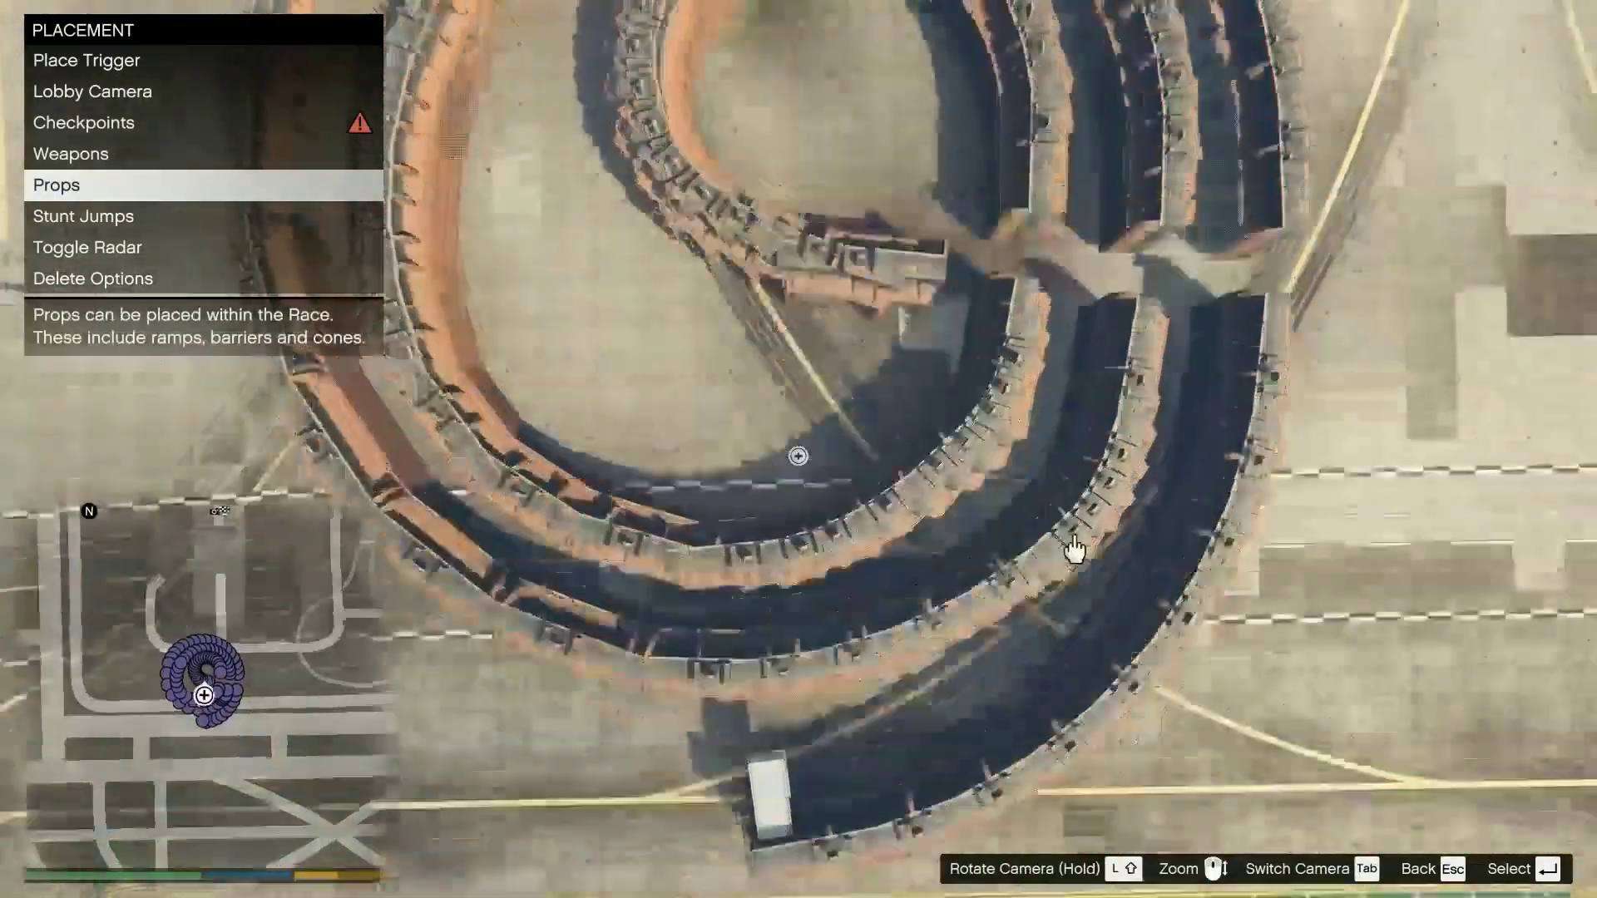
pyautogui.press('w')
pyautogui.scroll(-4, 1012, 577)
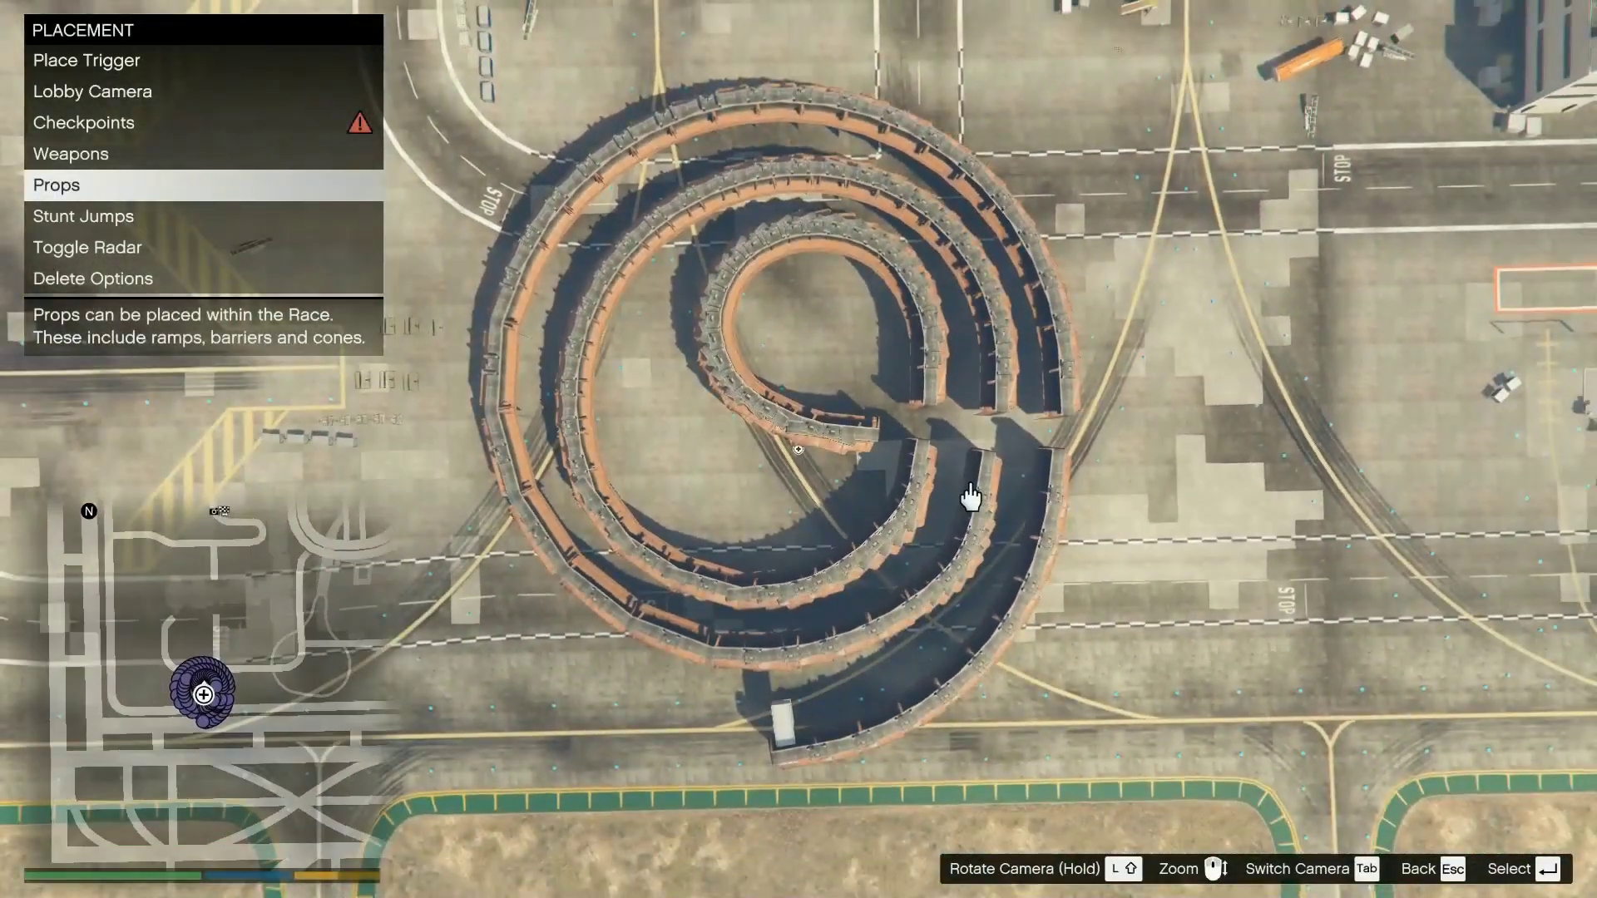
pyautogui.press('Down')
pyautogui.press('Up')
pyautogui.press('Escape')
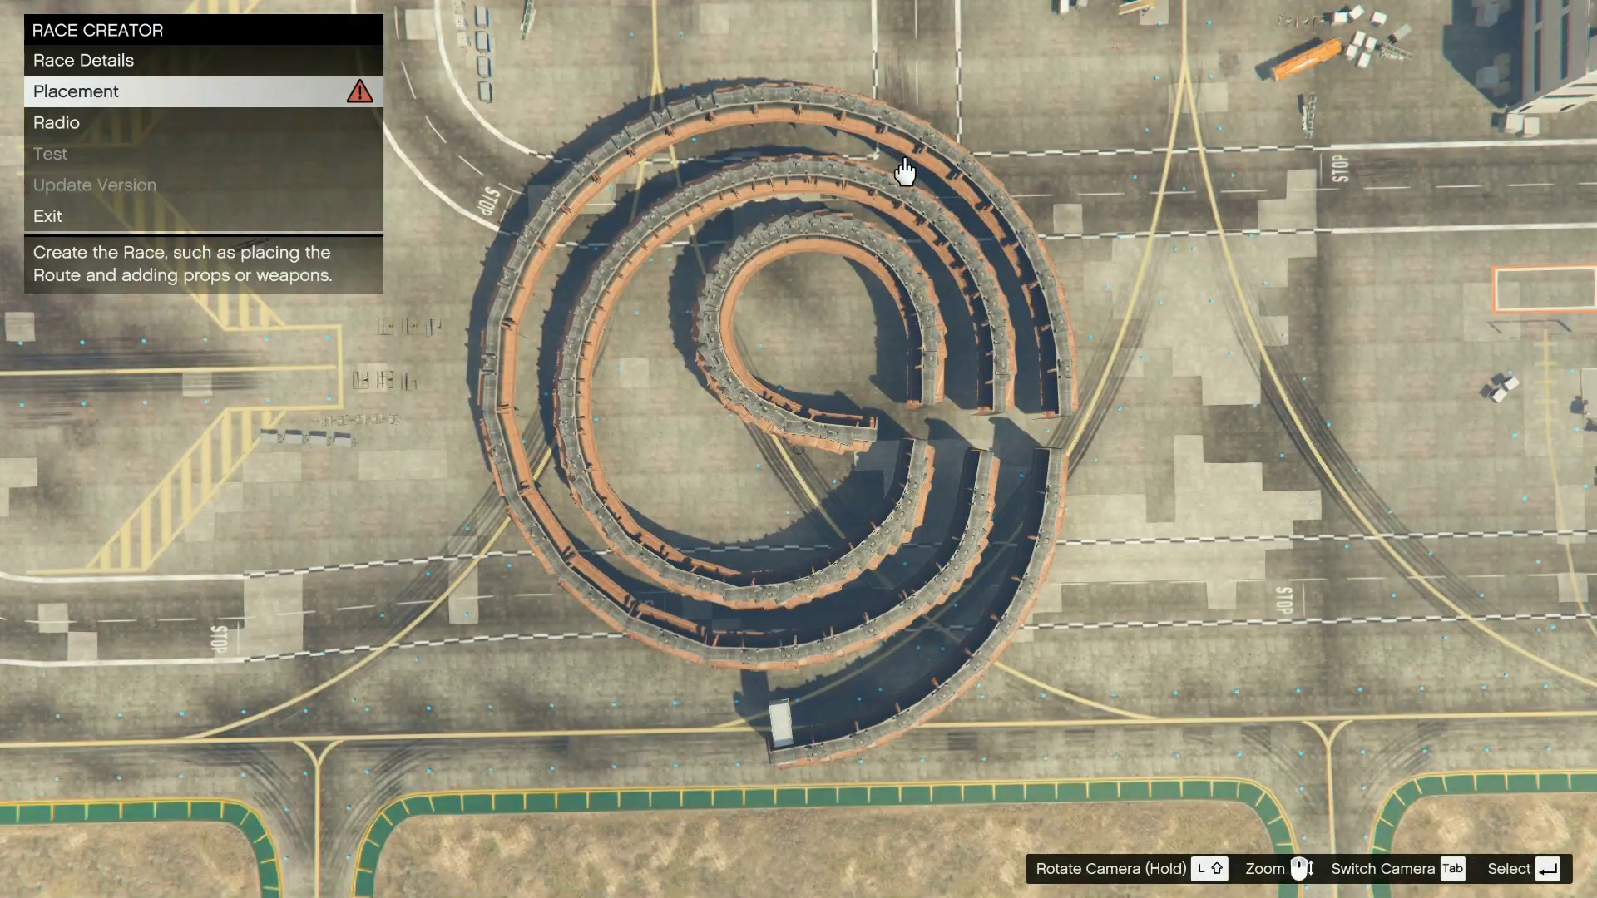
pyautogui.press('Down')
pyautogui.press('Down')
pyautogui.press('Up')
pyautogui.press('Up')
pyautogui.press('Return')
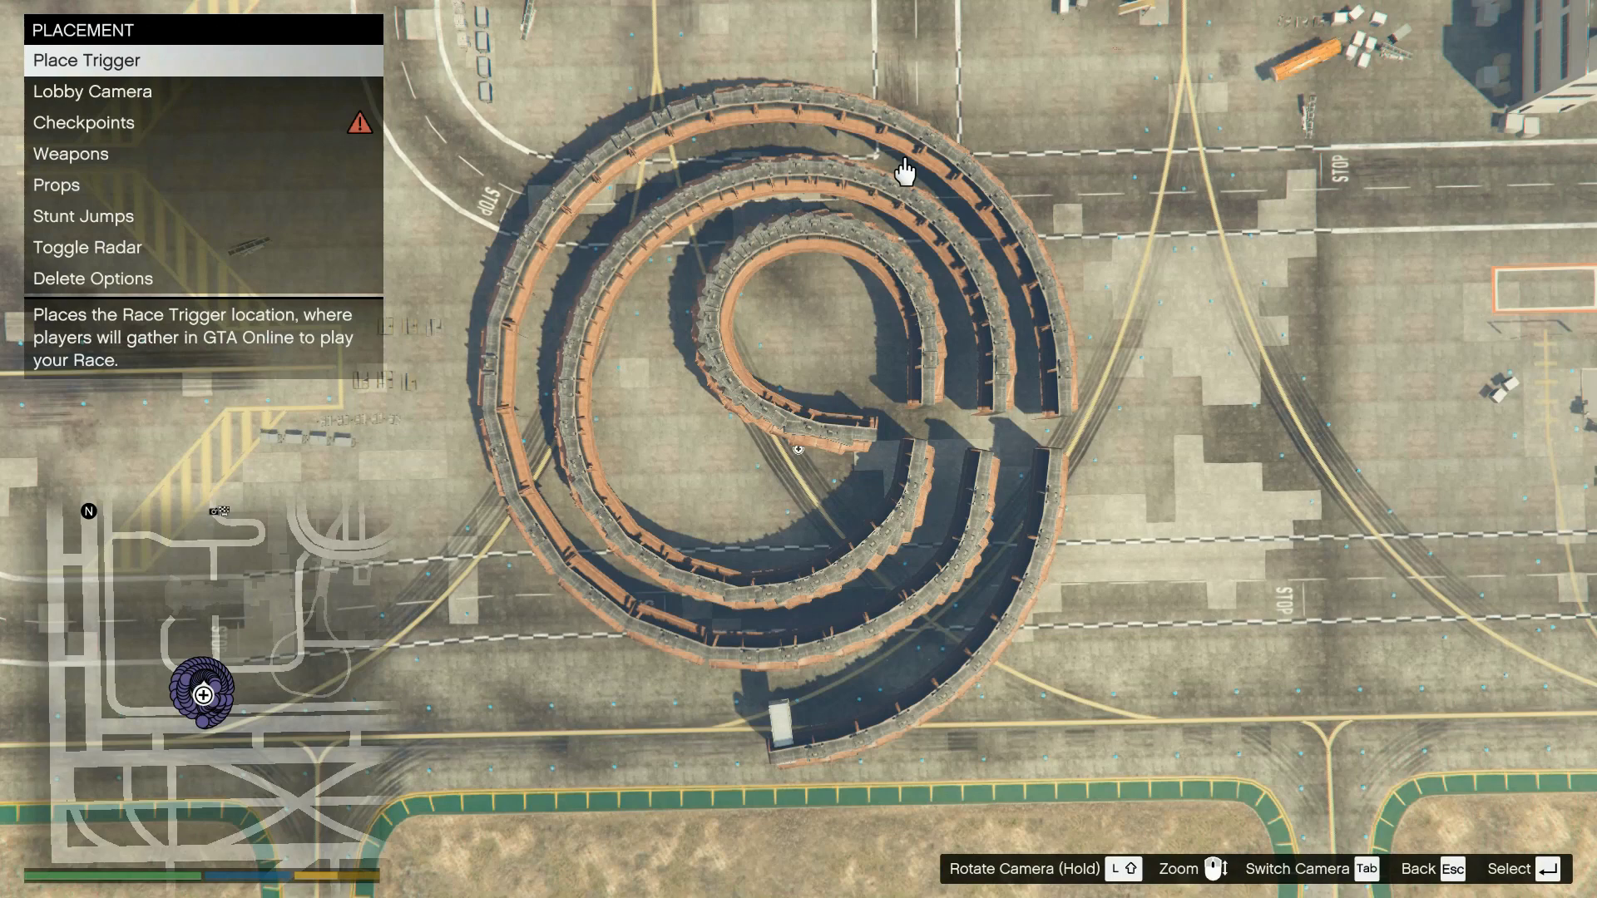
# - Delete all placed props from the race with the placement's delete options
pyautogui.press('Down')
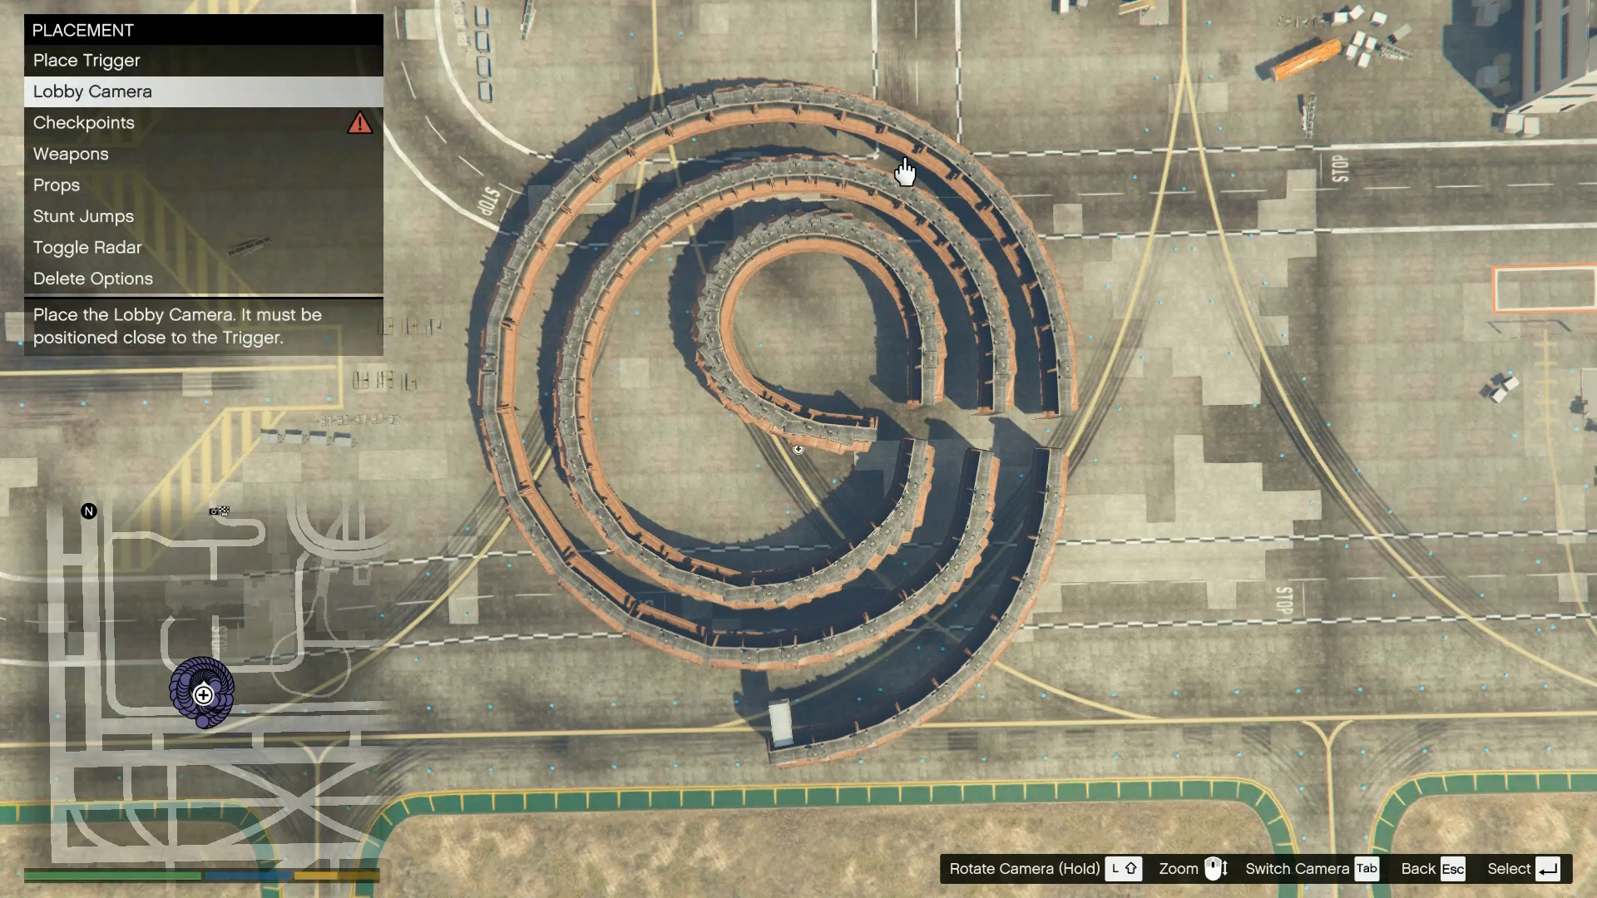
pyautogui.press('Down')
pyautogui.press('Down')
pyautogui.press('Down')
pyautogui.press('Down')
pyautogui.press('Down')
pyautogui.press('Down')
pyautogui.press('Return')
pyautogui.press('Down')
pyautogui.press('Down')
pyautogui.press('Return')
pyautogui.press('Return')
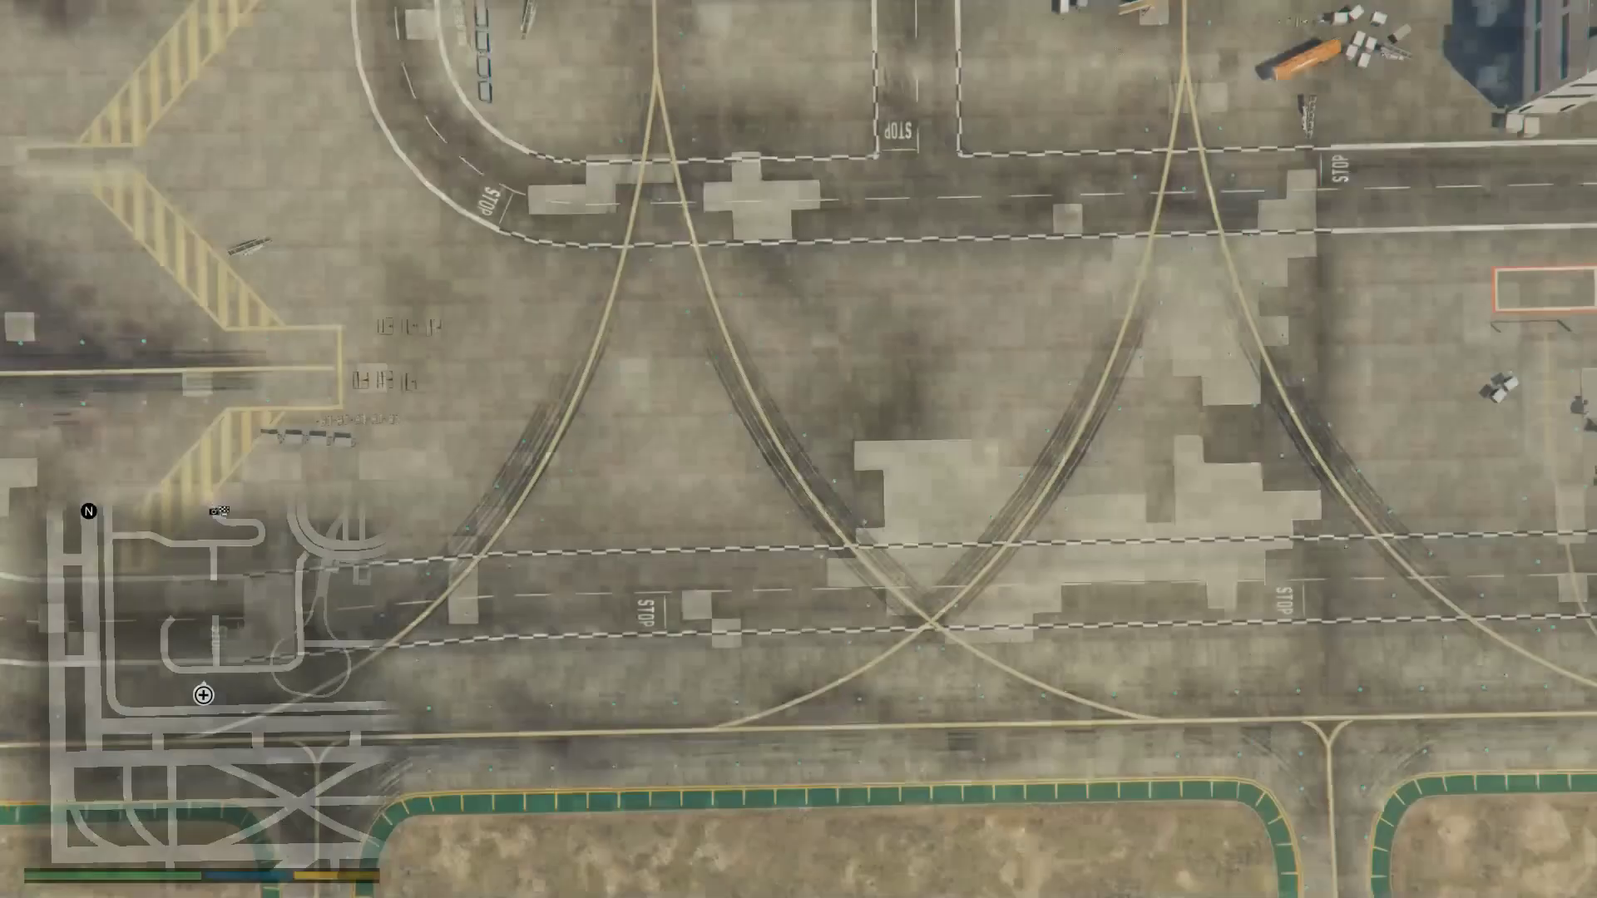
# - Leave the delete options and return to the prop settings with Template 3 as the prop type
pyautogui.press('Escape')
pyautogui.press('Up')
pyautogui.press('Up')
pyautogui.press('Up')
pyautogui.press('Return')
pyautogui.press('Down')
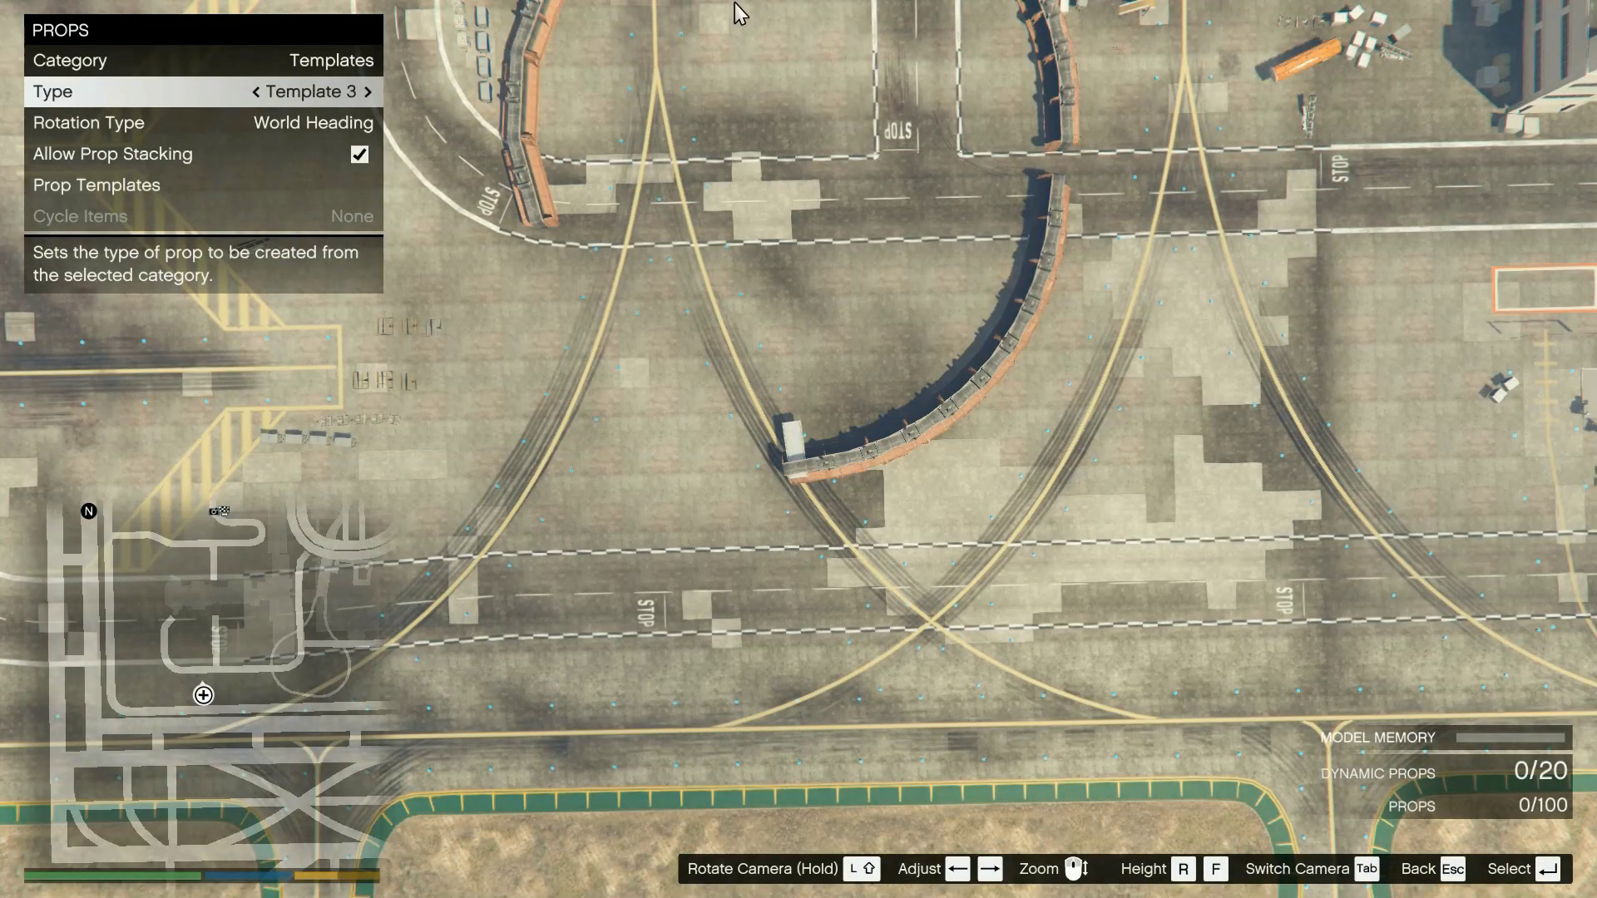
pyautogui.press('shift')
pyautogui.press('shift')
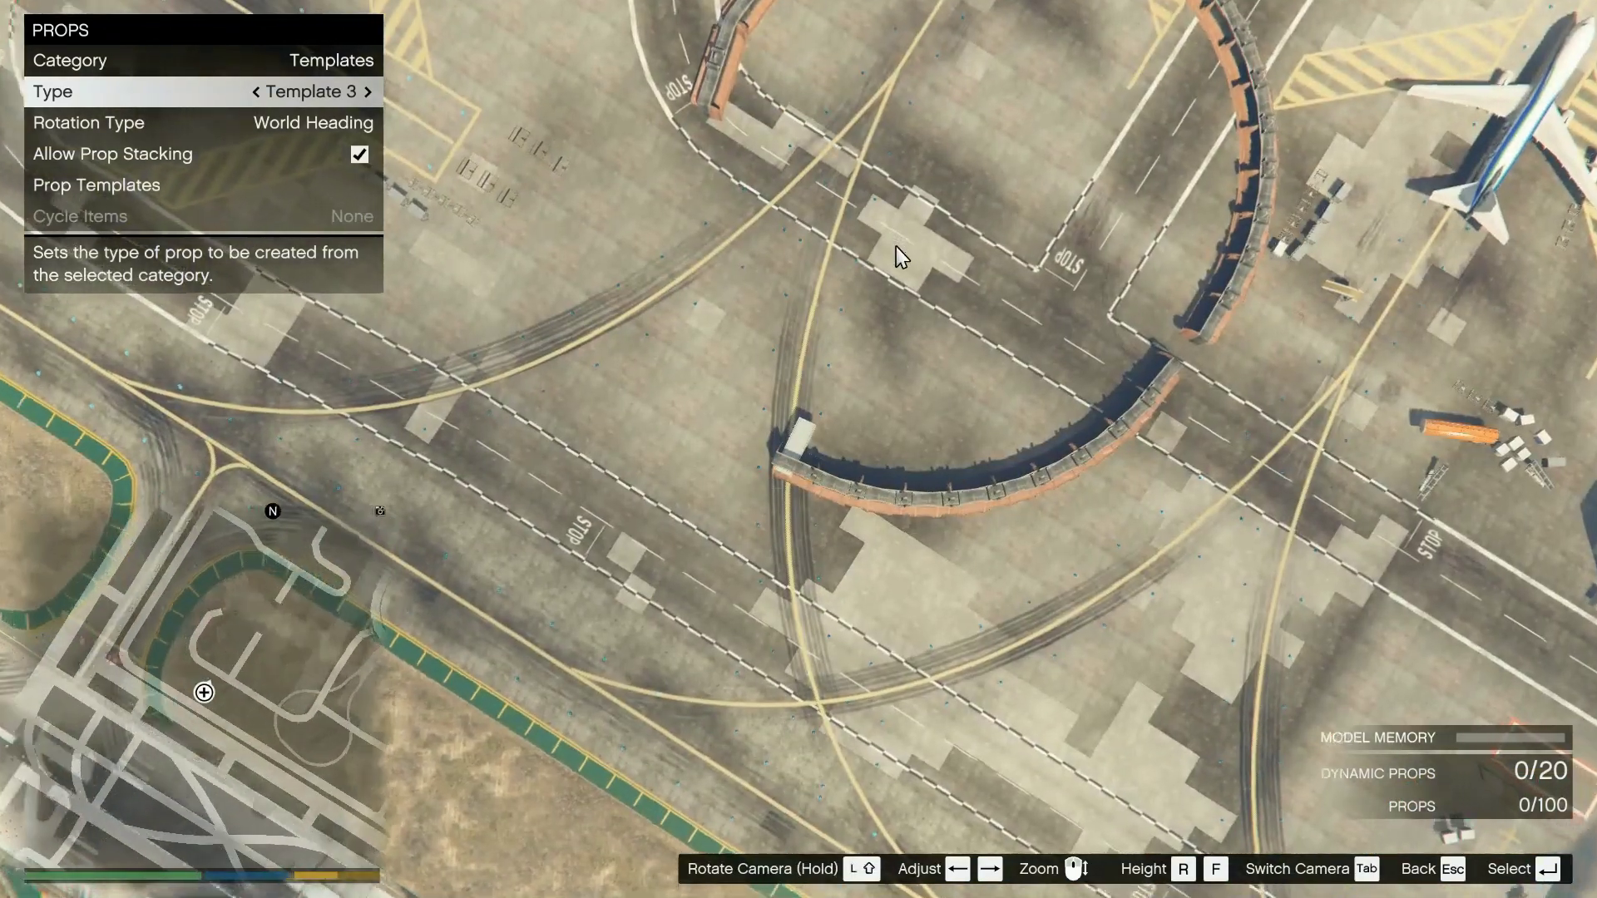
# - Set the rotation type to Pitch, tilt Template 3 until the spiral stands upright, and position it at the runway's number 12
pyautogui.press('Down')
pyautogui.press('Right')
pyautogui.press('e')
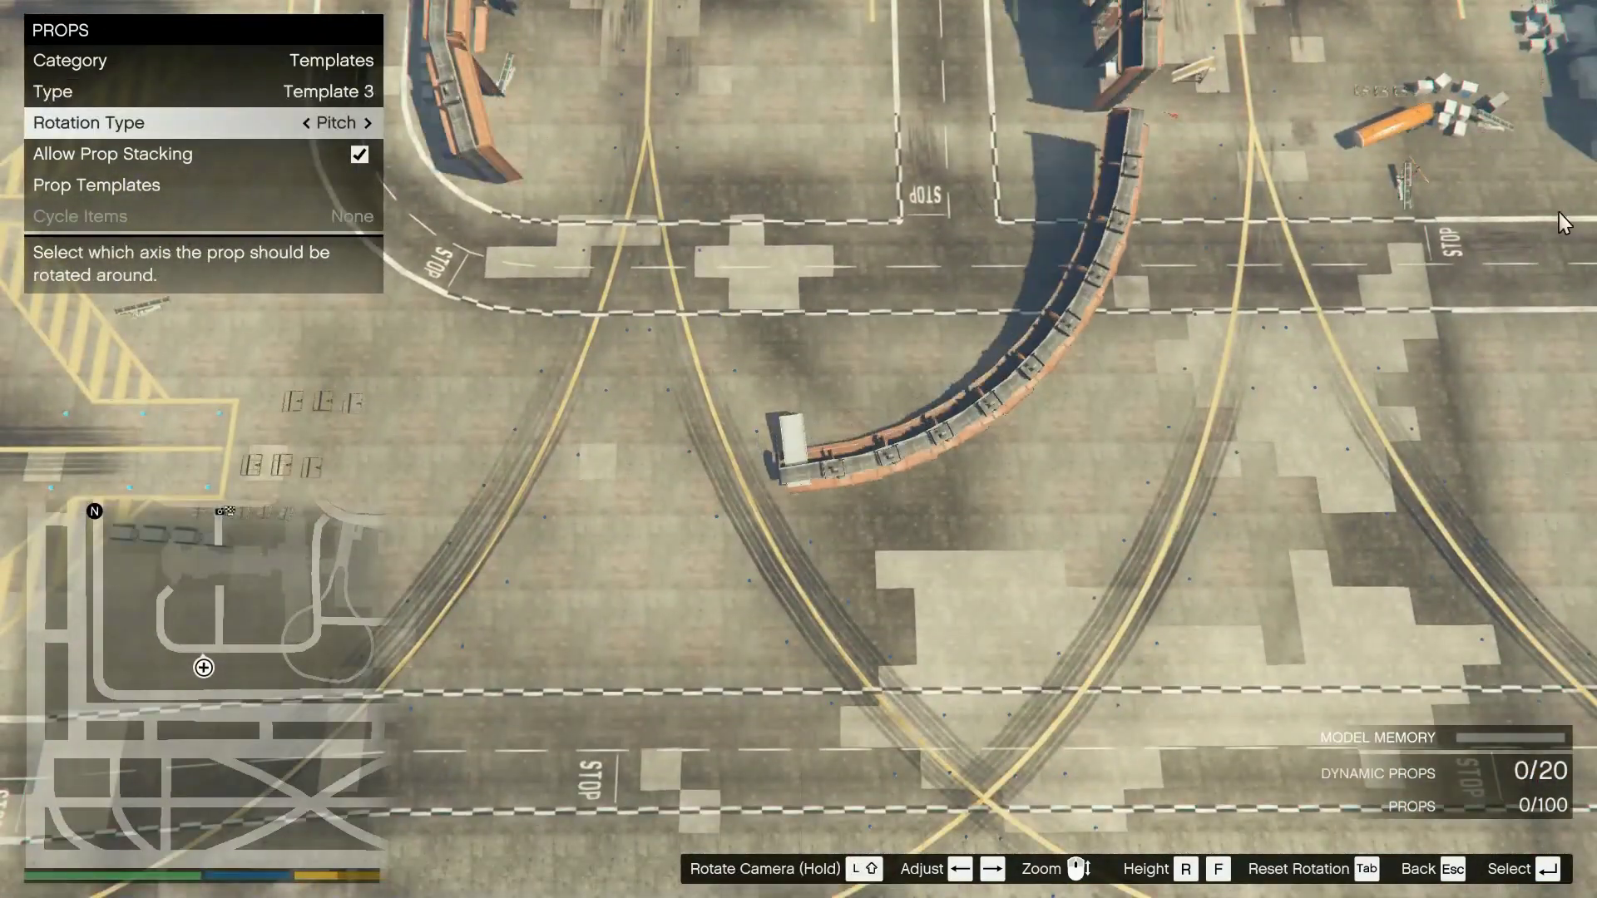
pyautogui.scroll(3, 1105, 471)
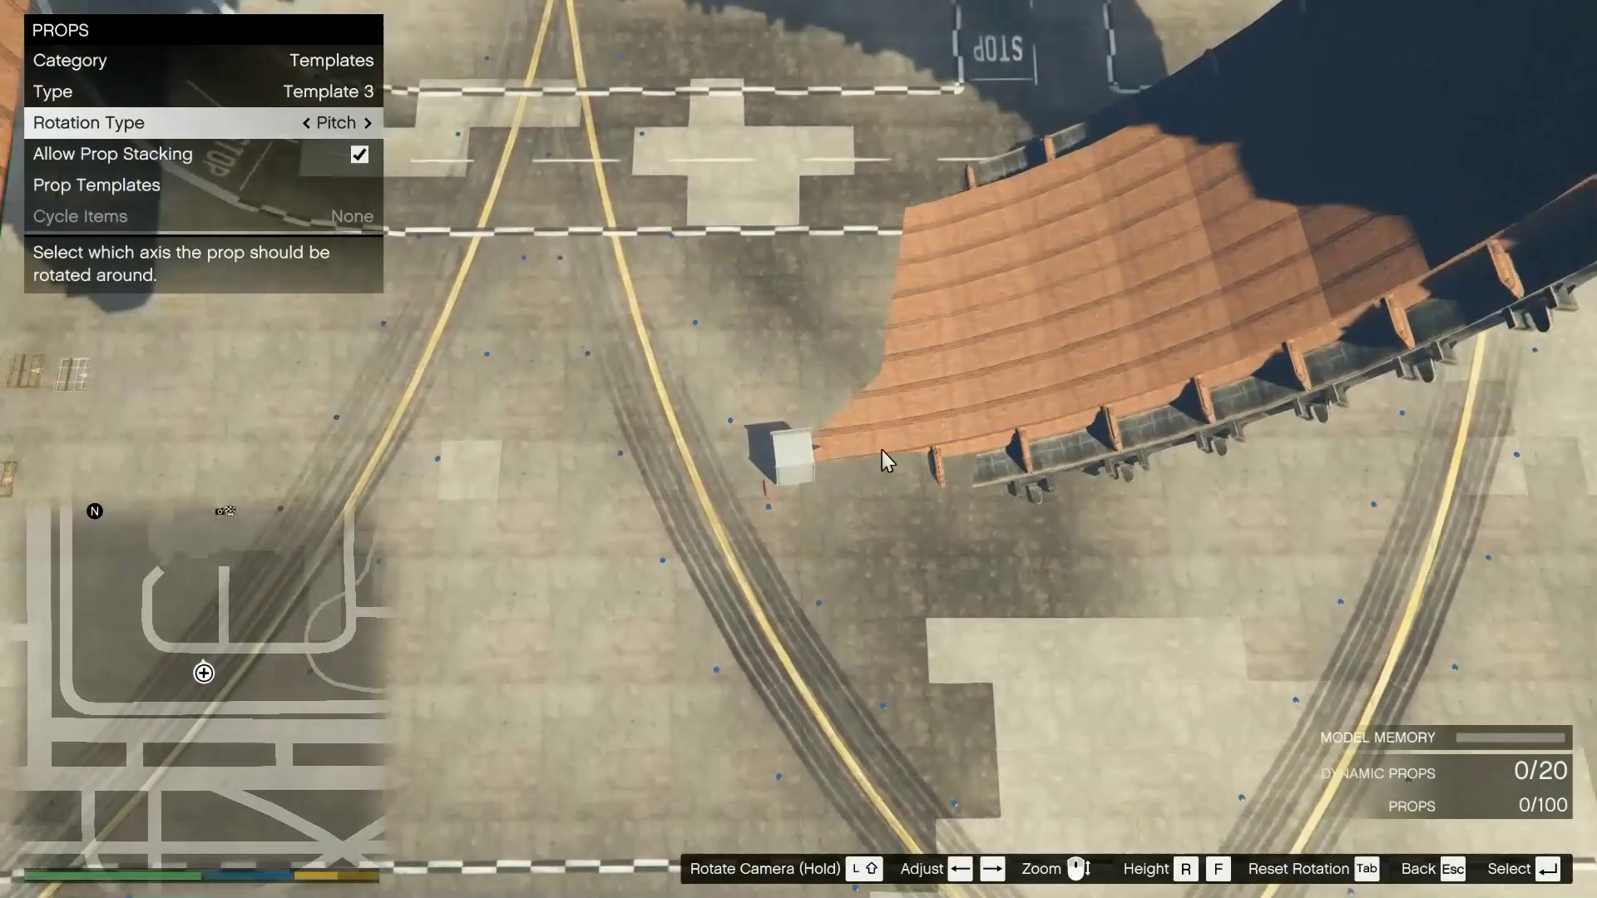
pyautogui.press('e')
pyautogui.scroll(3, 883, 452)
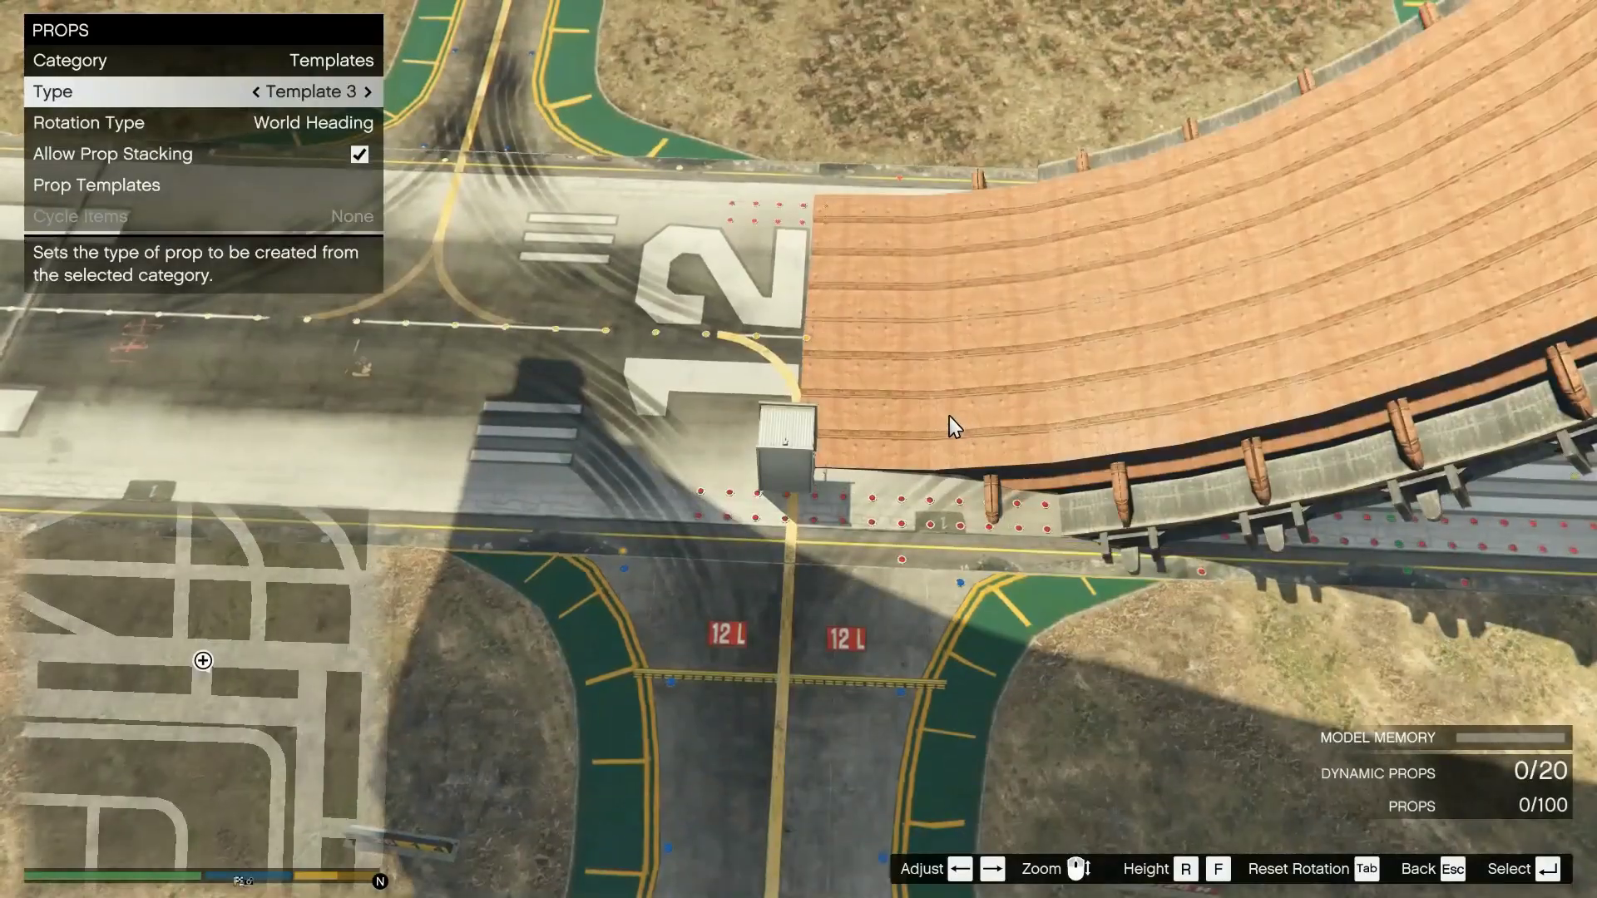
pyautogui.scroll(1, 1030, 470)
pyautogui.press('d')
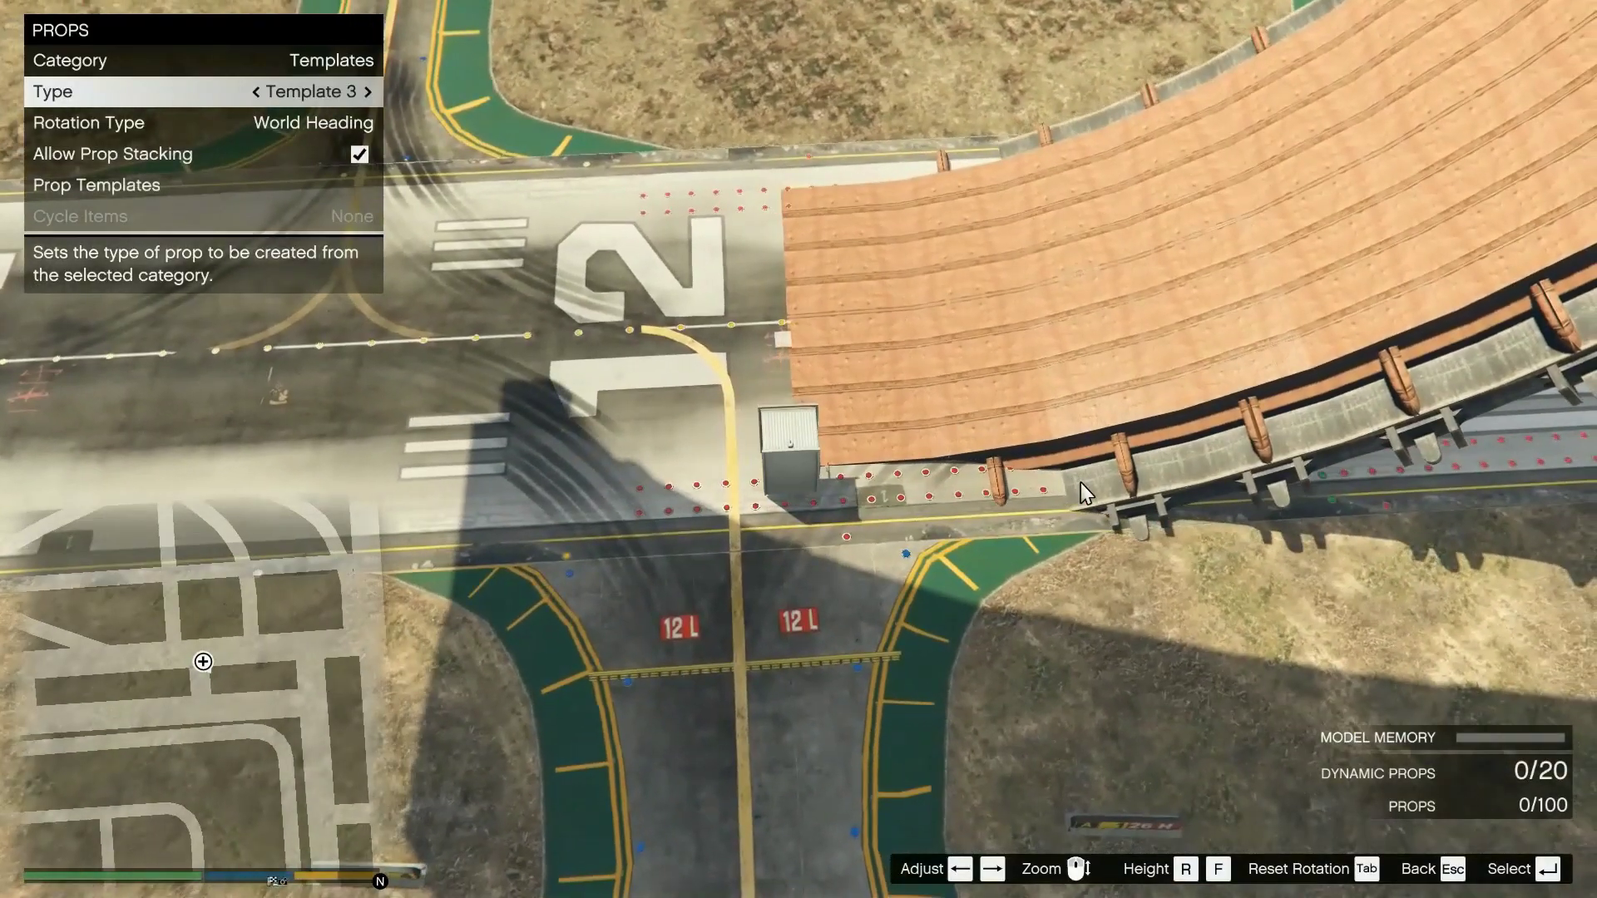
# - Preview the templates up to Template 6 in the upright orientation, and place Template 3 beside the runway number without its cabin
pyautogui.scroll(-5, 977, 480)
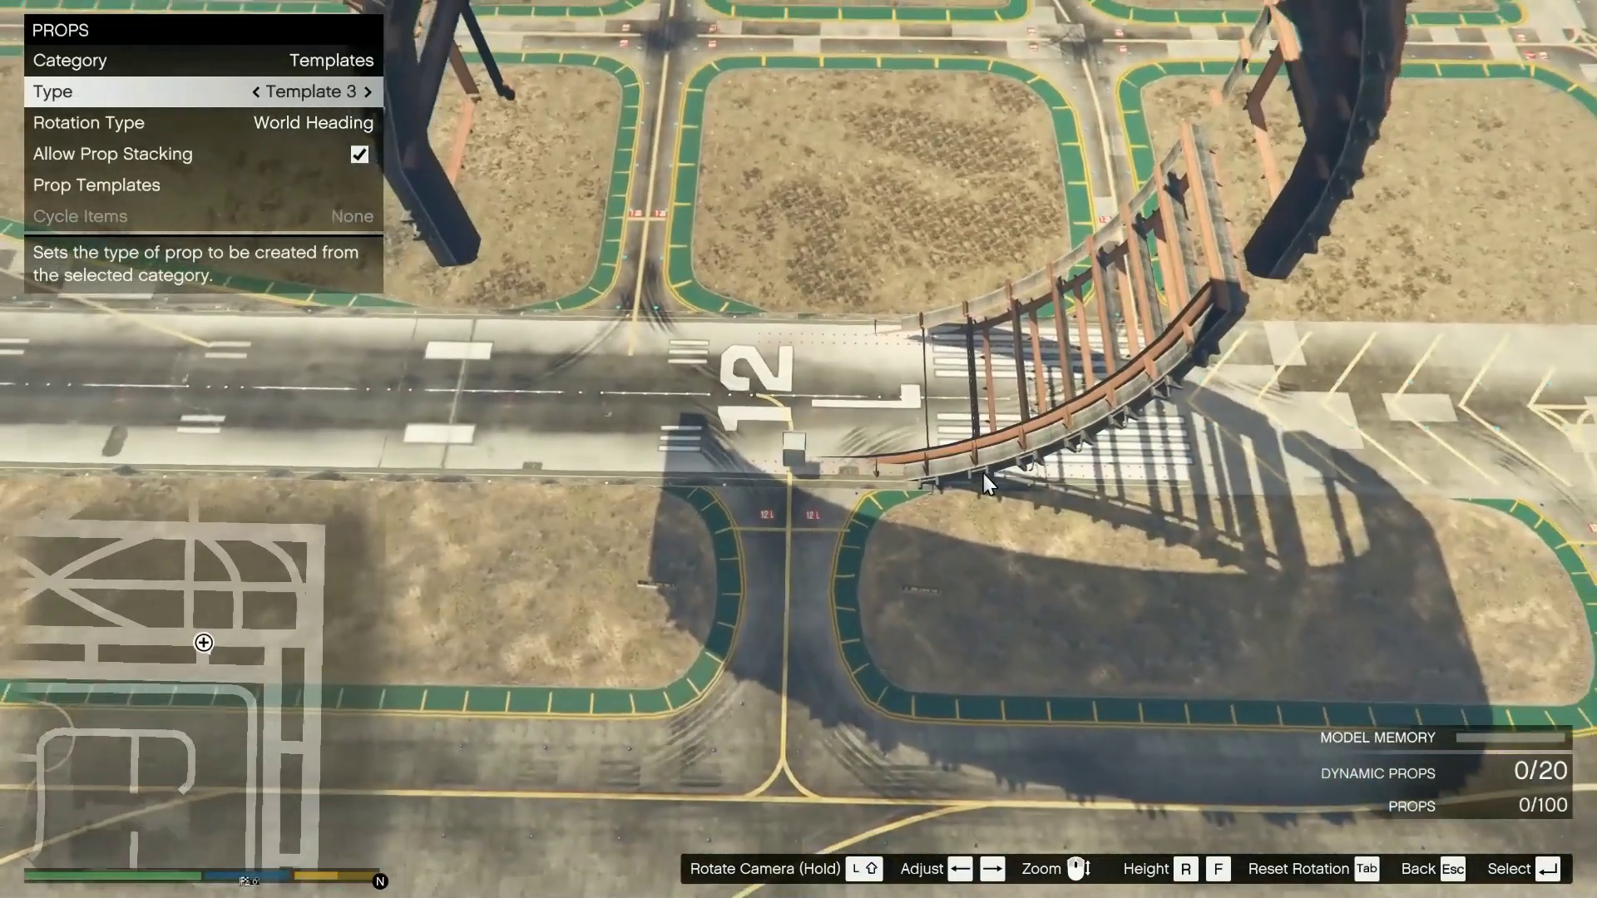
pyautogui.scroll(-2, 983, 473)
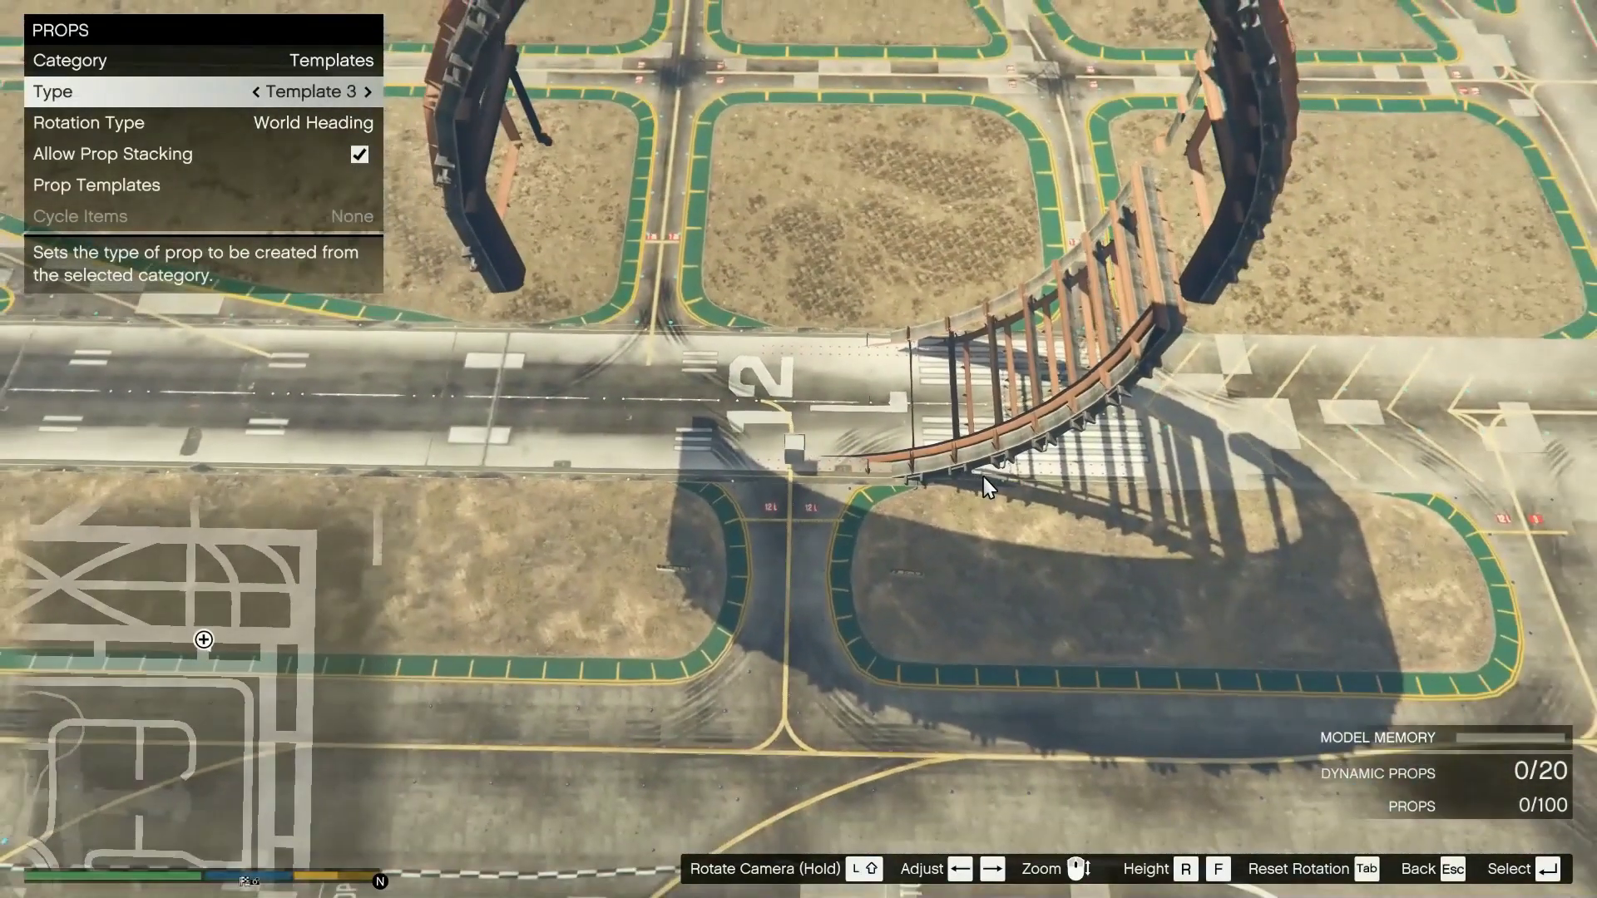
pyautogui.press('Right')
pyautogui.press('Right')
pyautogui.press('Right')
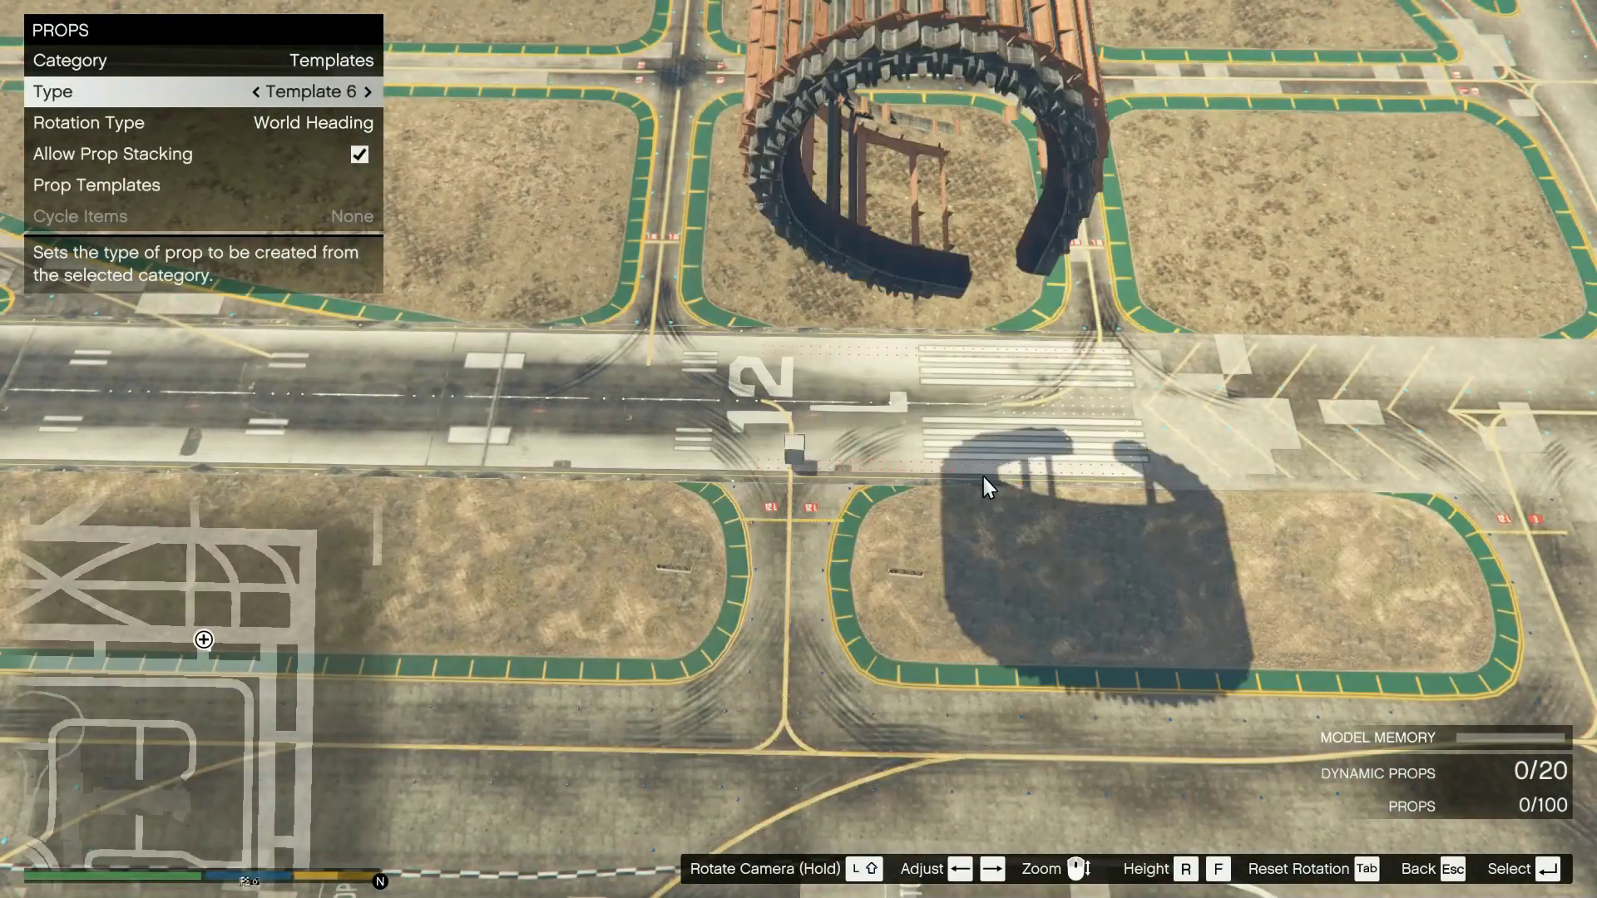
pyautogui.press('Left')
pyautogui.press('Left')
pyautogui.press('Left')
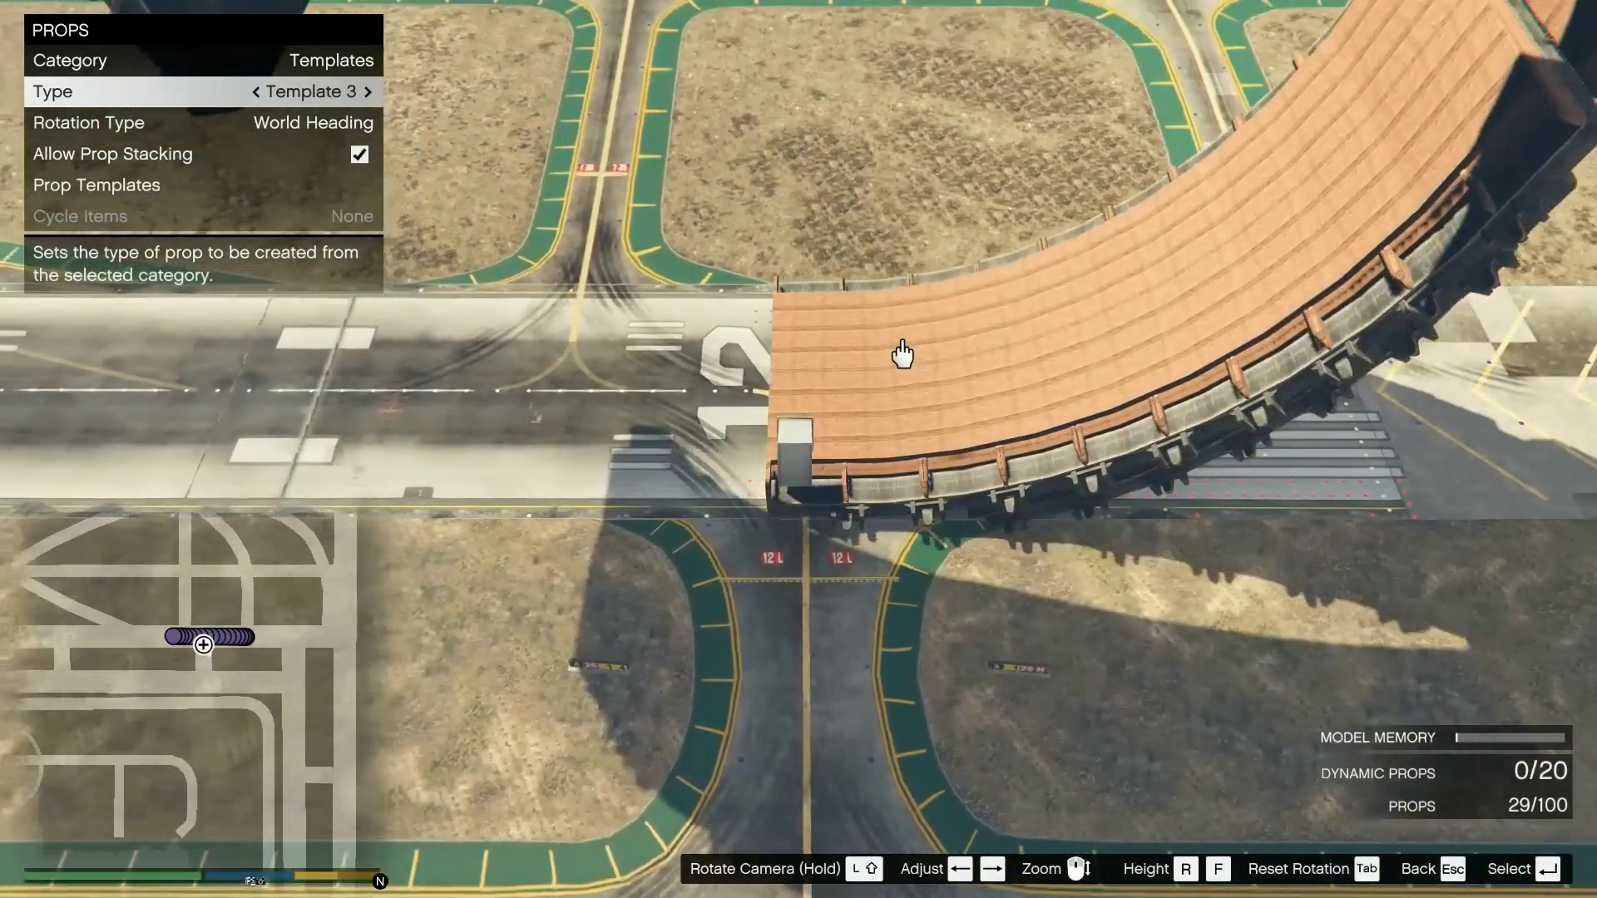
# - Place a second copy of Template 3 over the grass beyond the runway and delete its cabin
pyautogui.press('a')
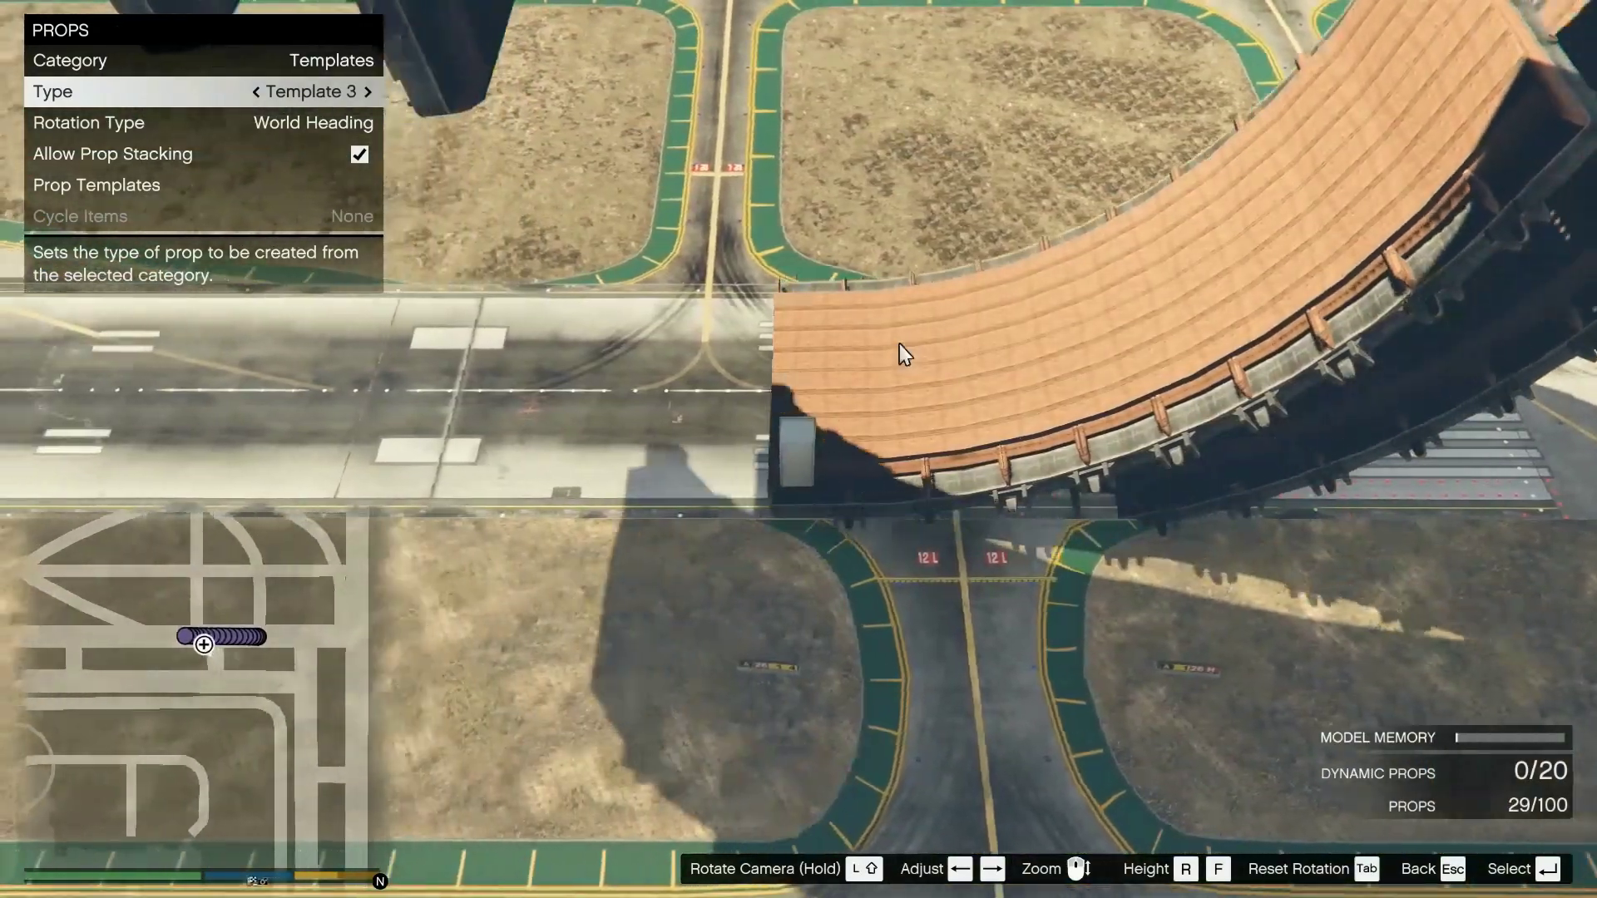
pyautogui.press('w')
pyautogui.press('d')
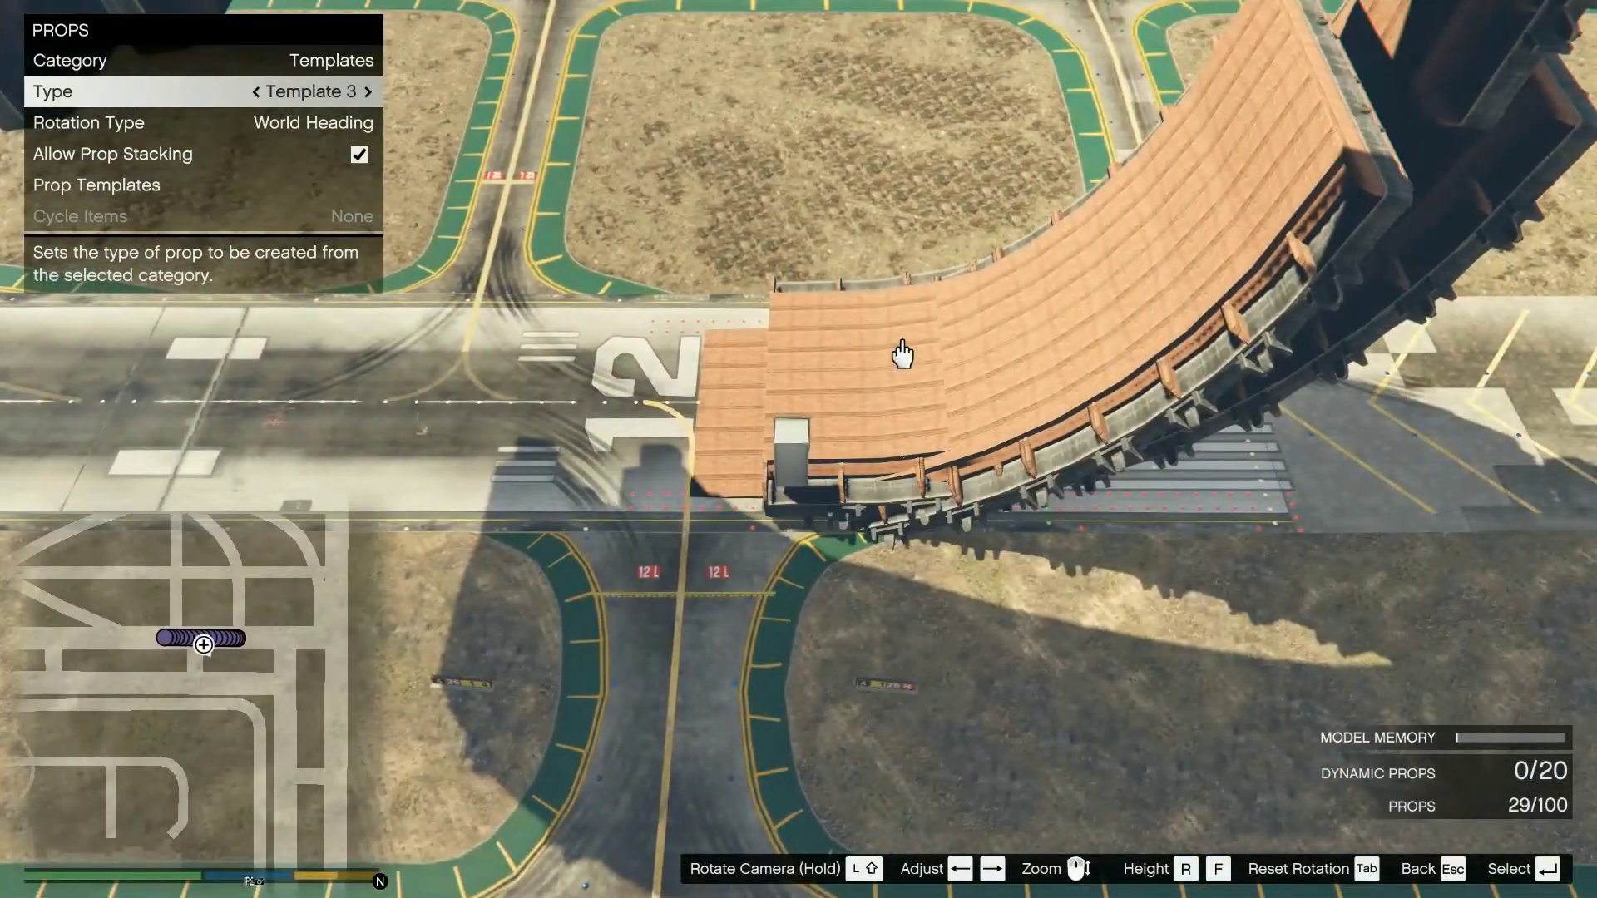
pyautogui.press('s')
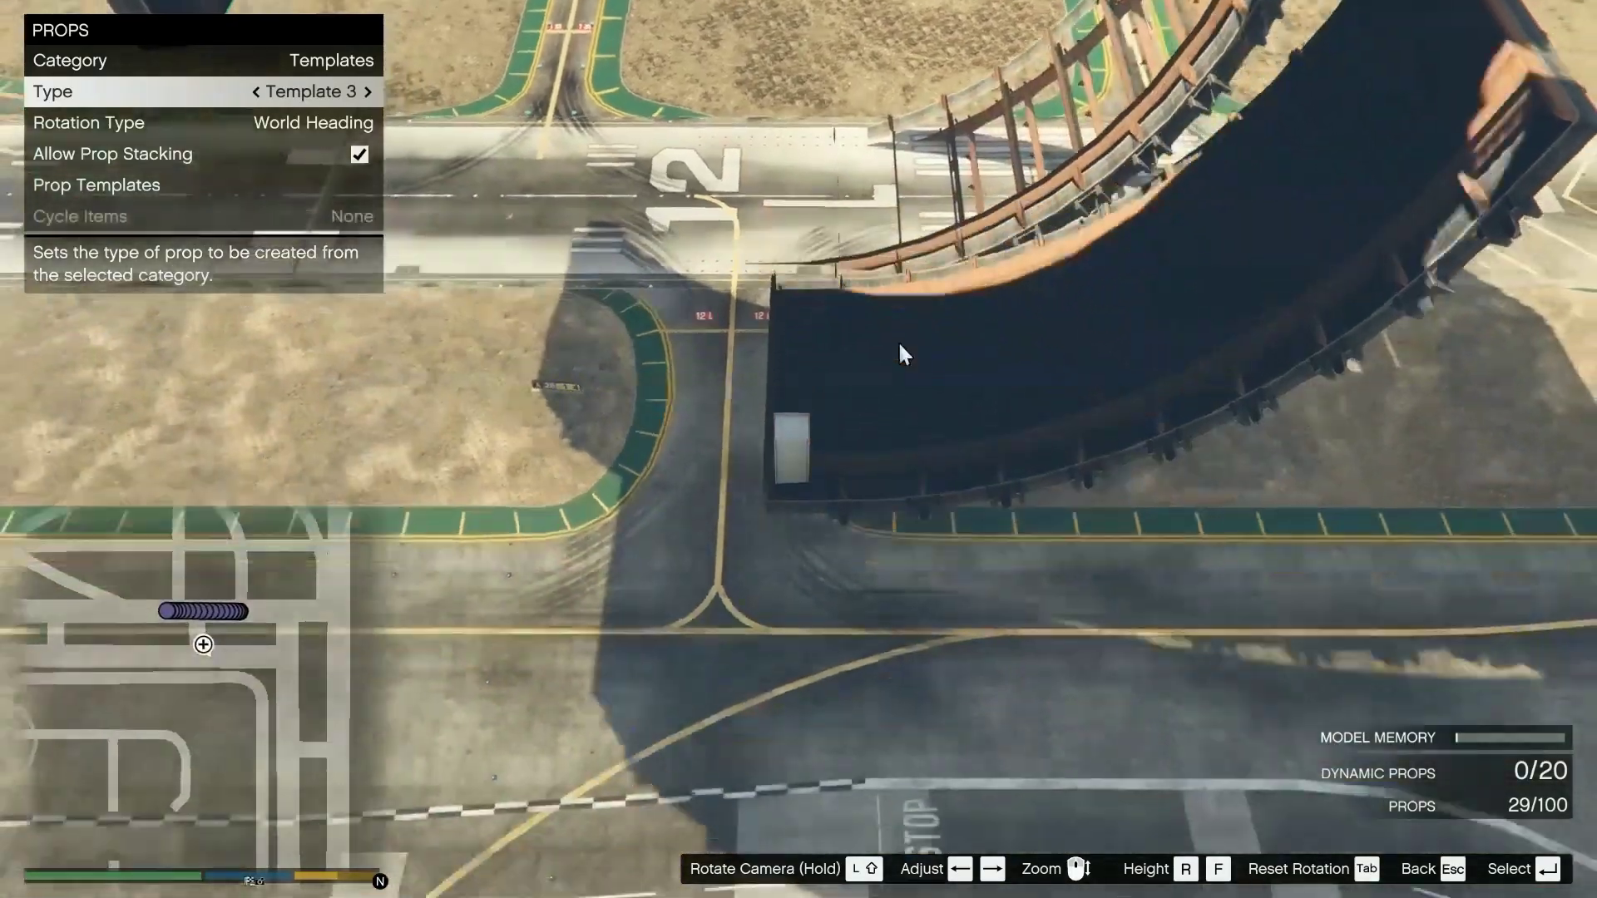
pyautogui.press('a')
pyautogui.press('w')
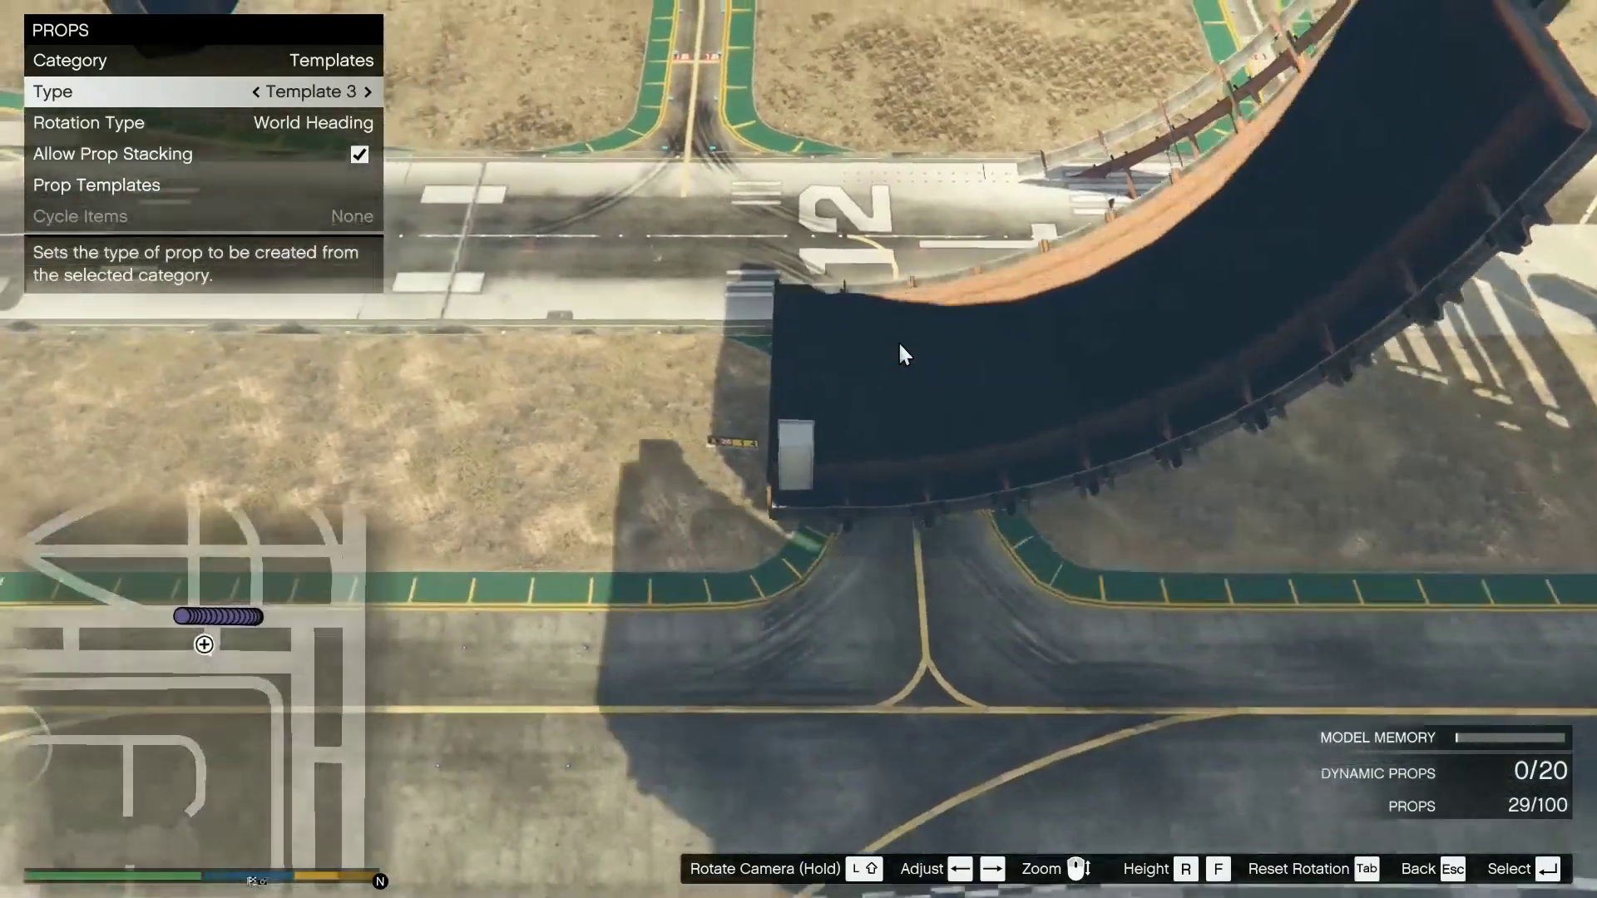
pyautogui.press('w')
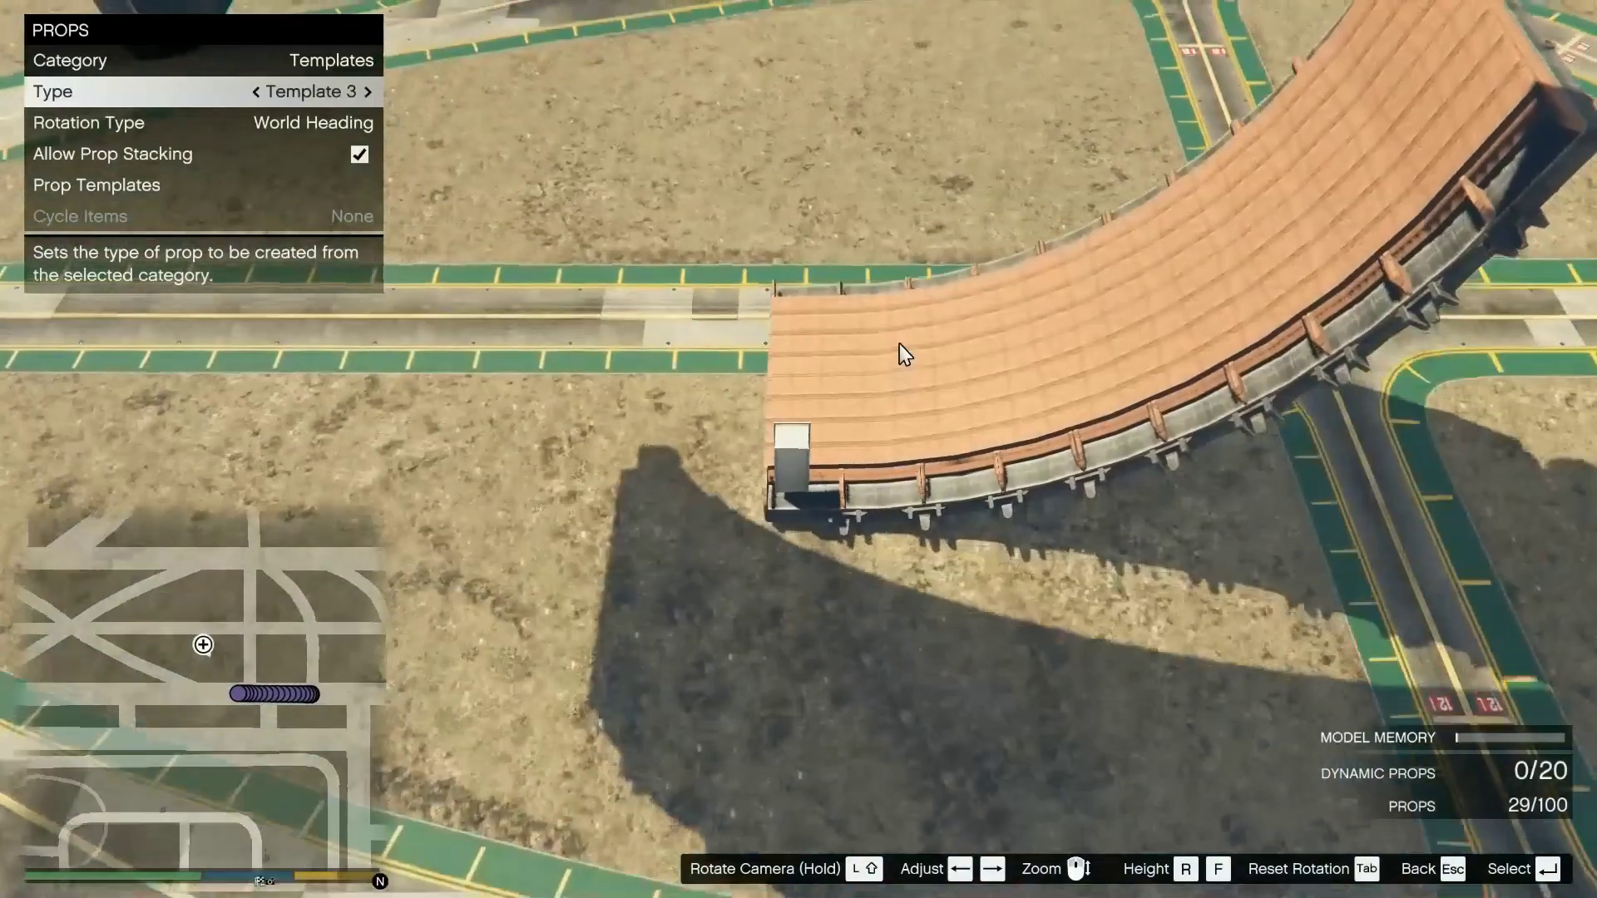
pyautogui.click(903, 354)
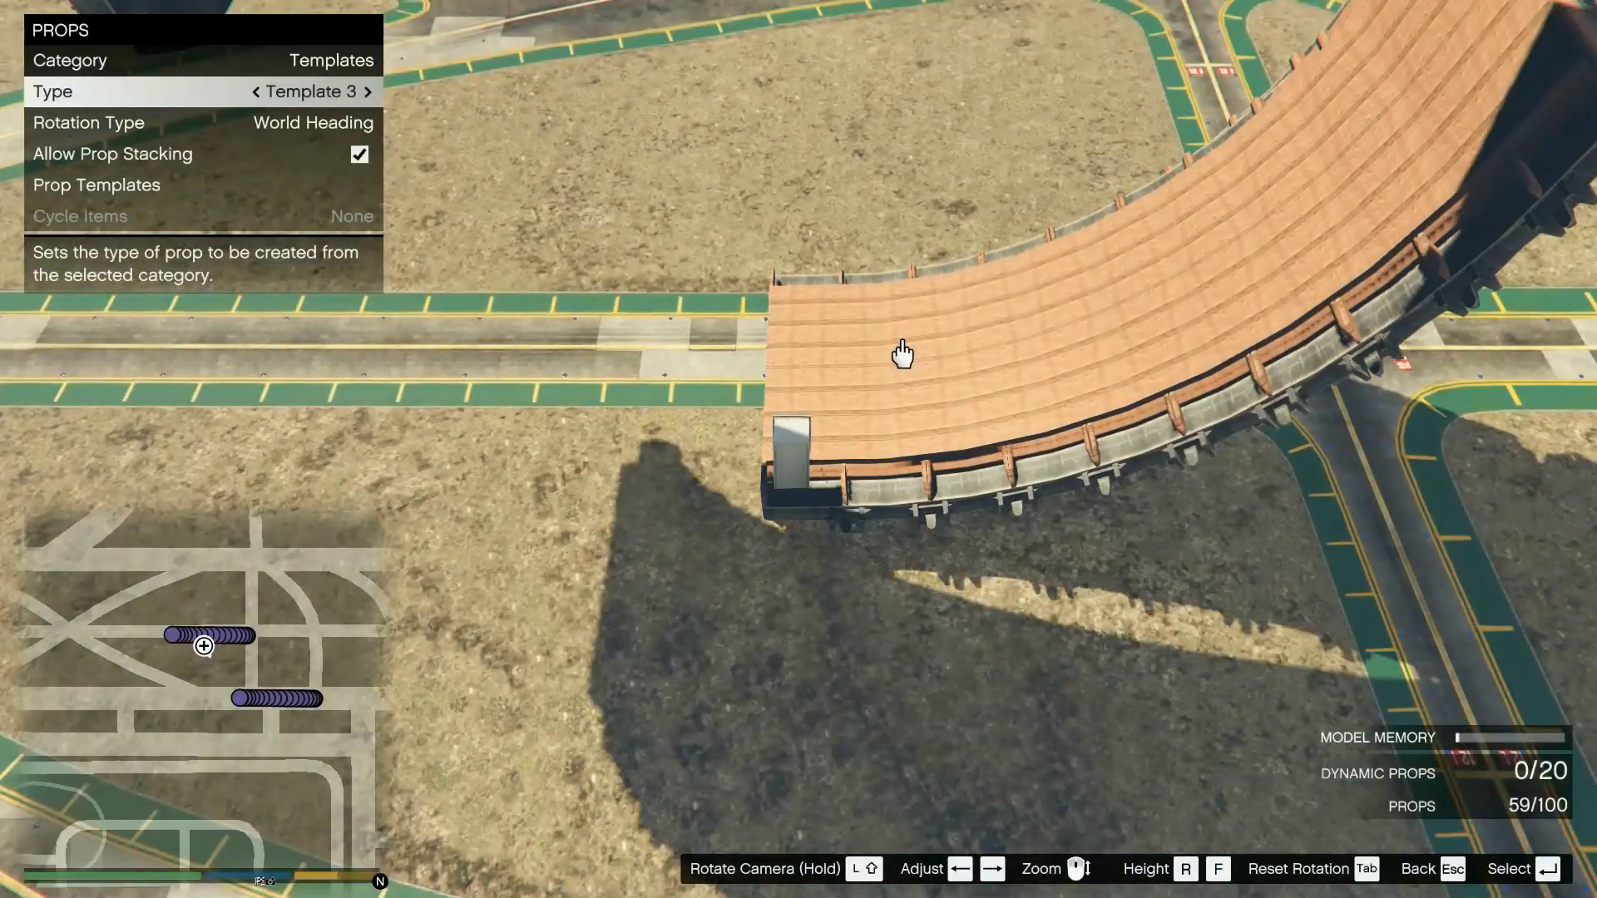
pyautogui.press('s')
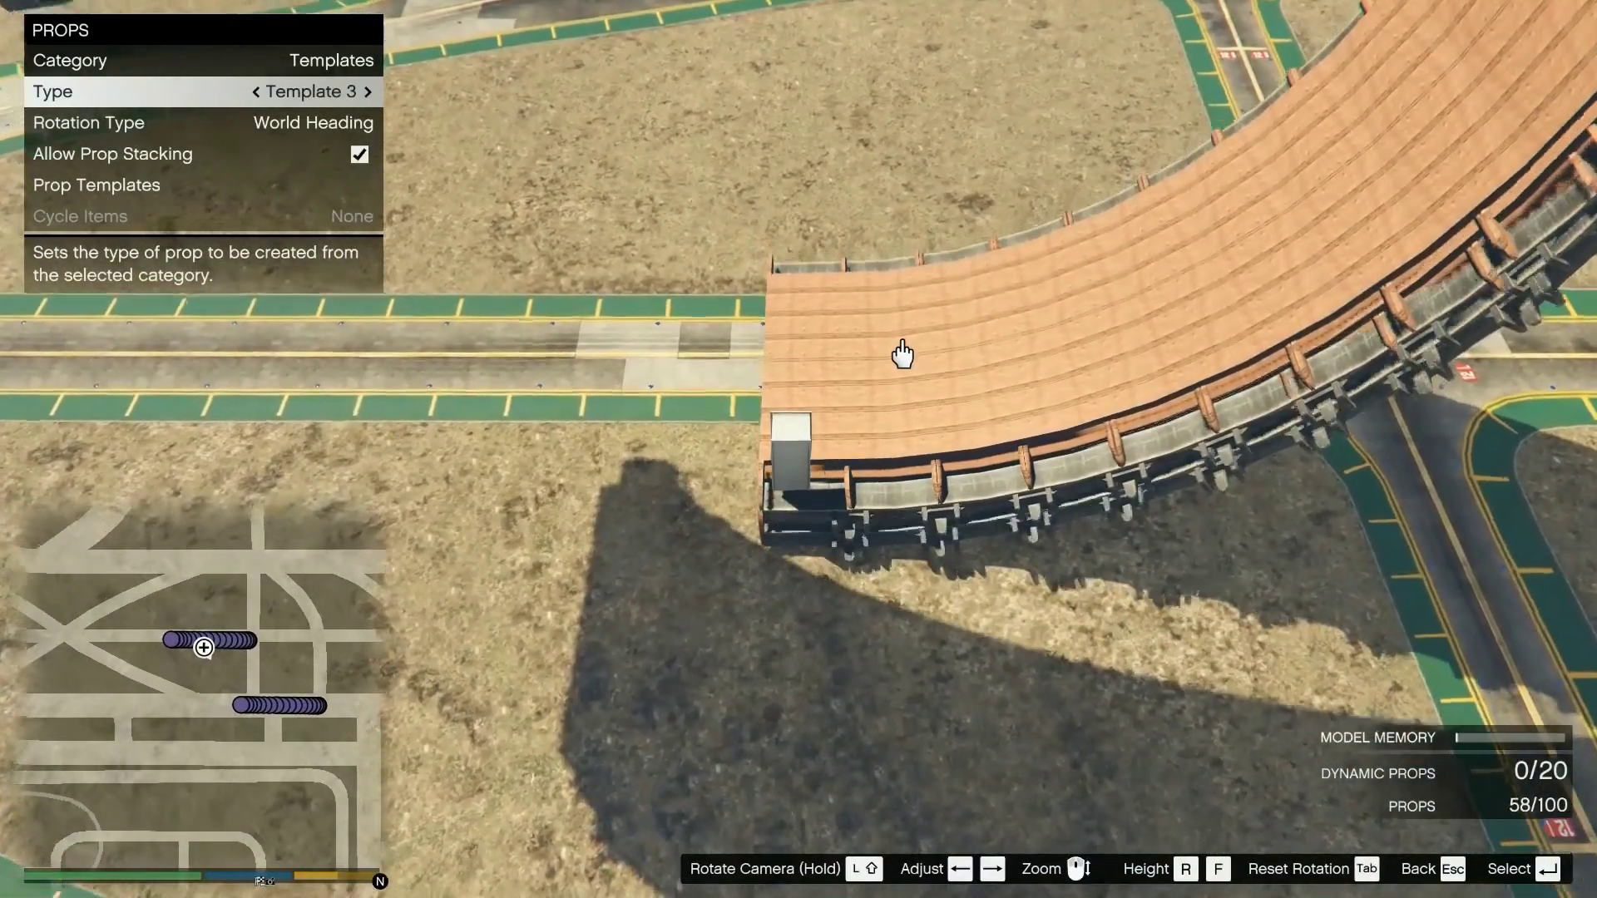
pyautogui.click(902, 353)
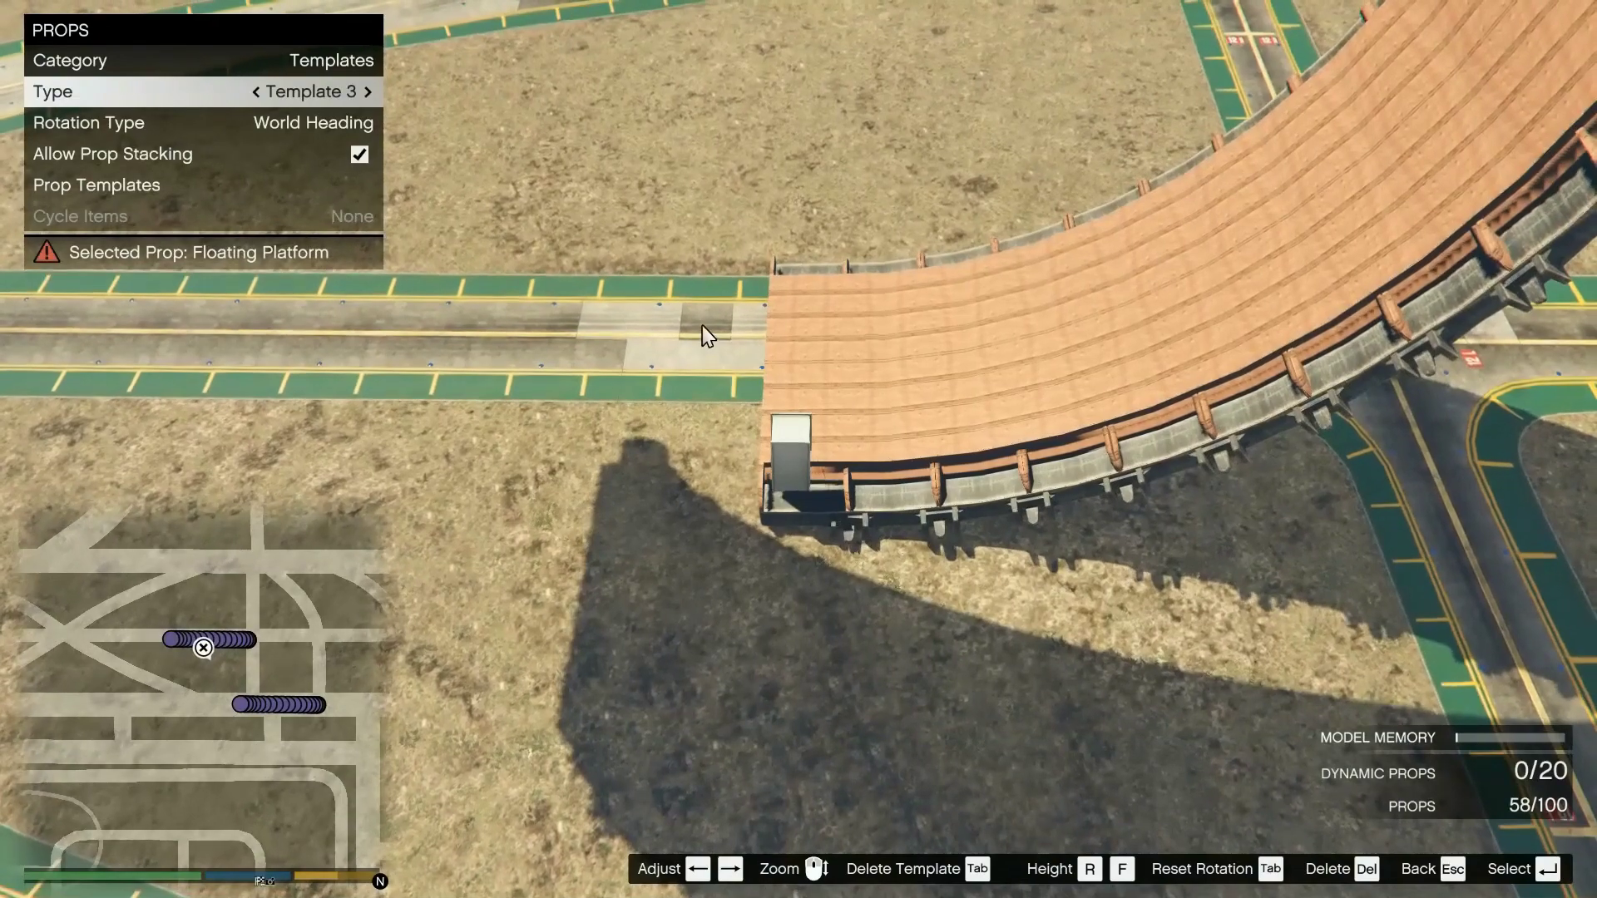
pyautogui.press('d')
pyautogui.press('d')
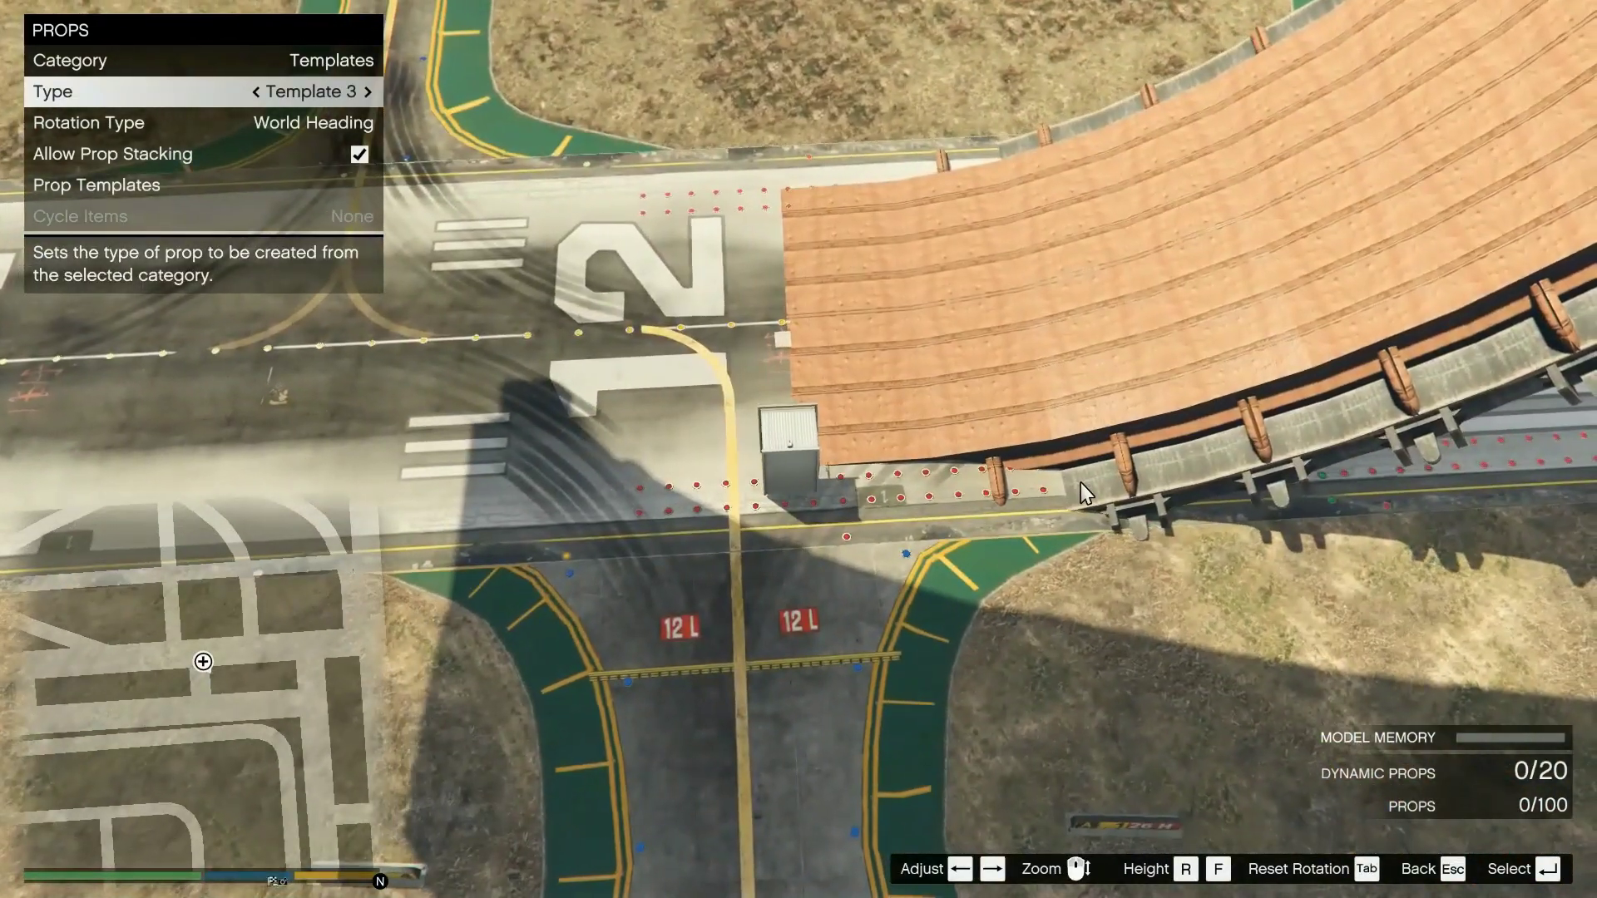
# - Check the orientation and alignment of the templates up to Template 6 at the runway number, and switch back to Template 3
pyautogui.moveTo(1072, 483); pyautogui.dragTo(945, 462)
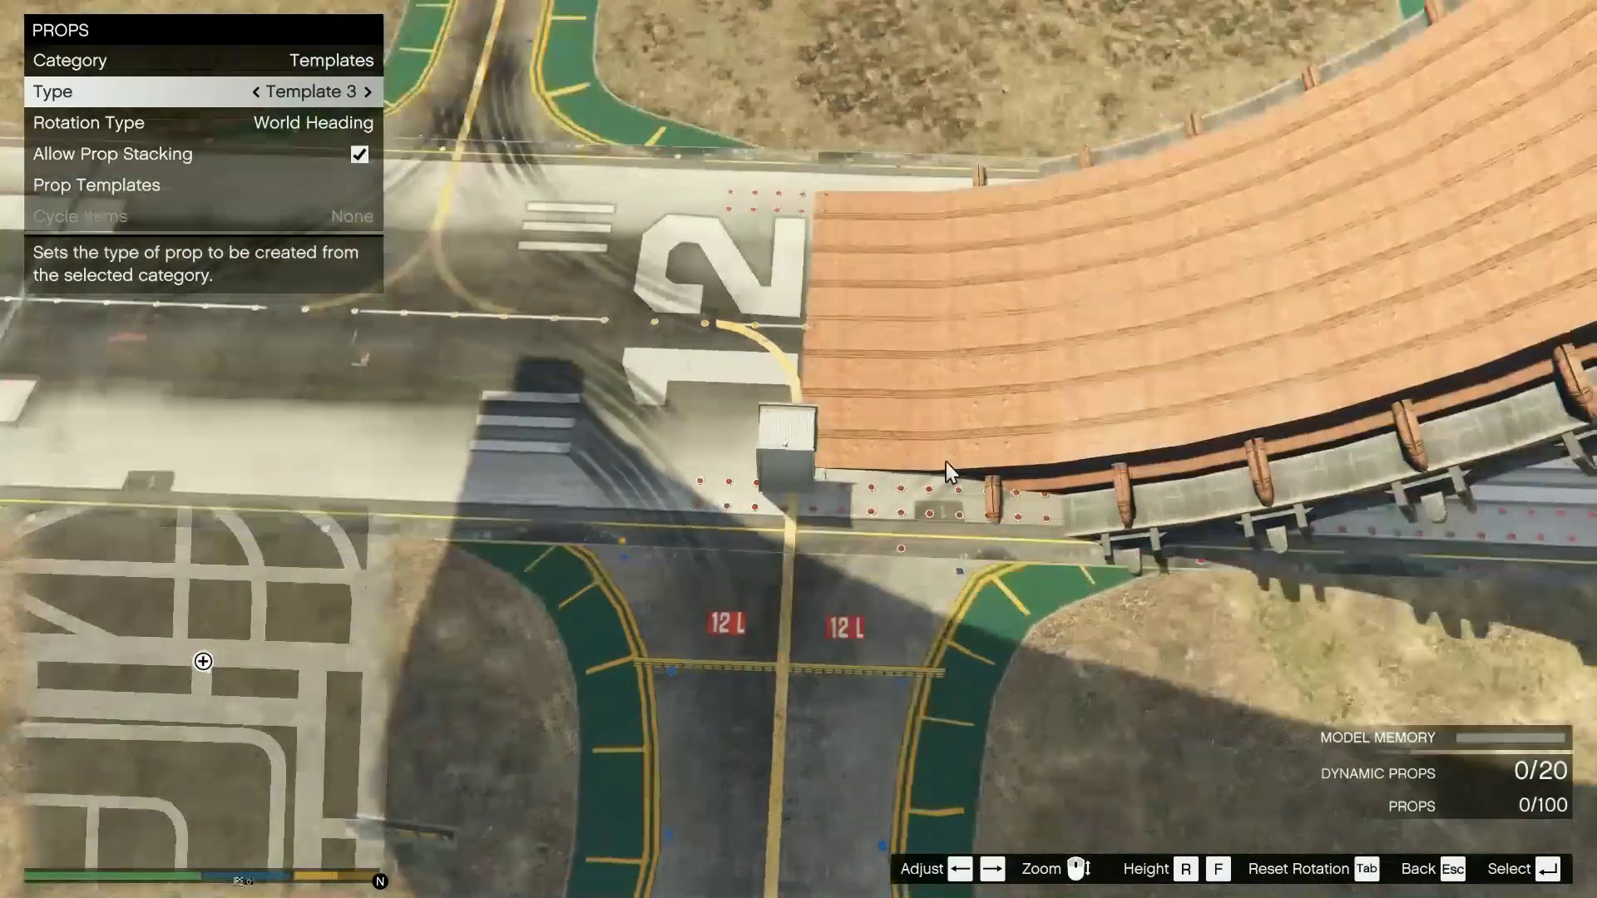
pyautogui.scroll(-5, 978, 480)
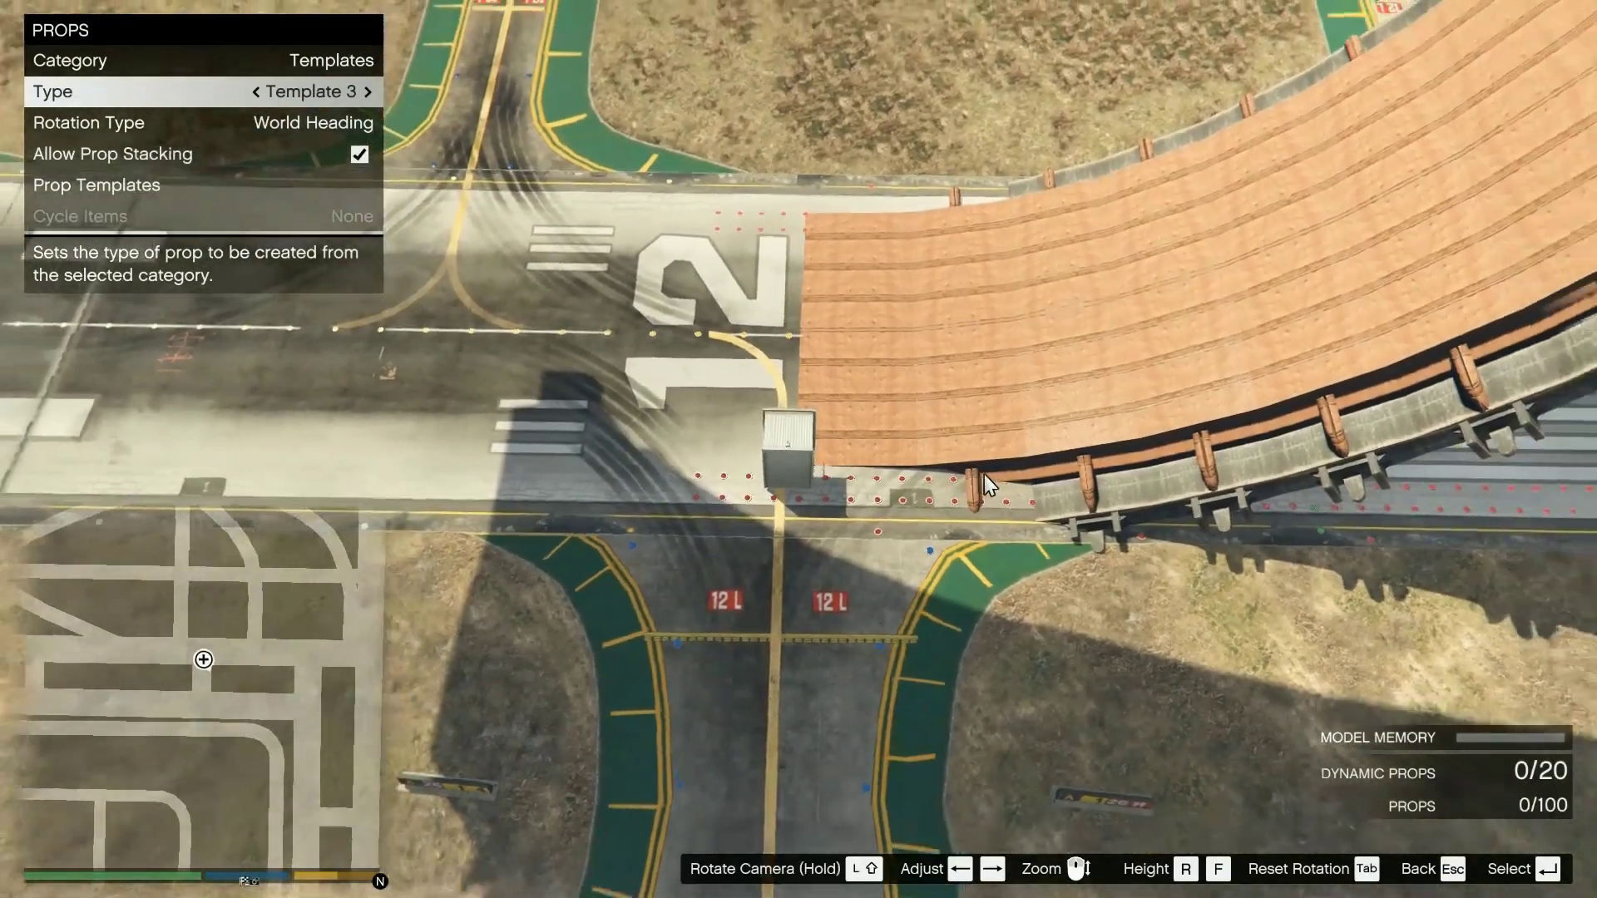
pyautogui.scroll(-5, 983, 482)
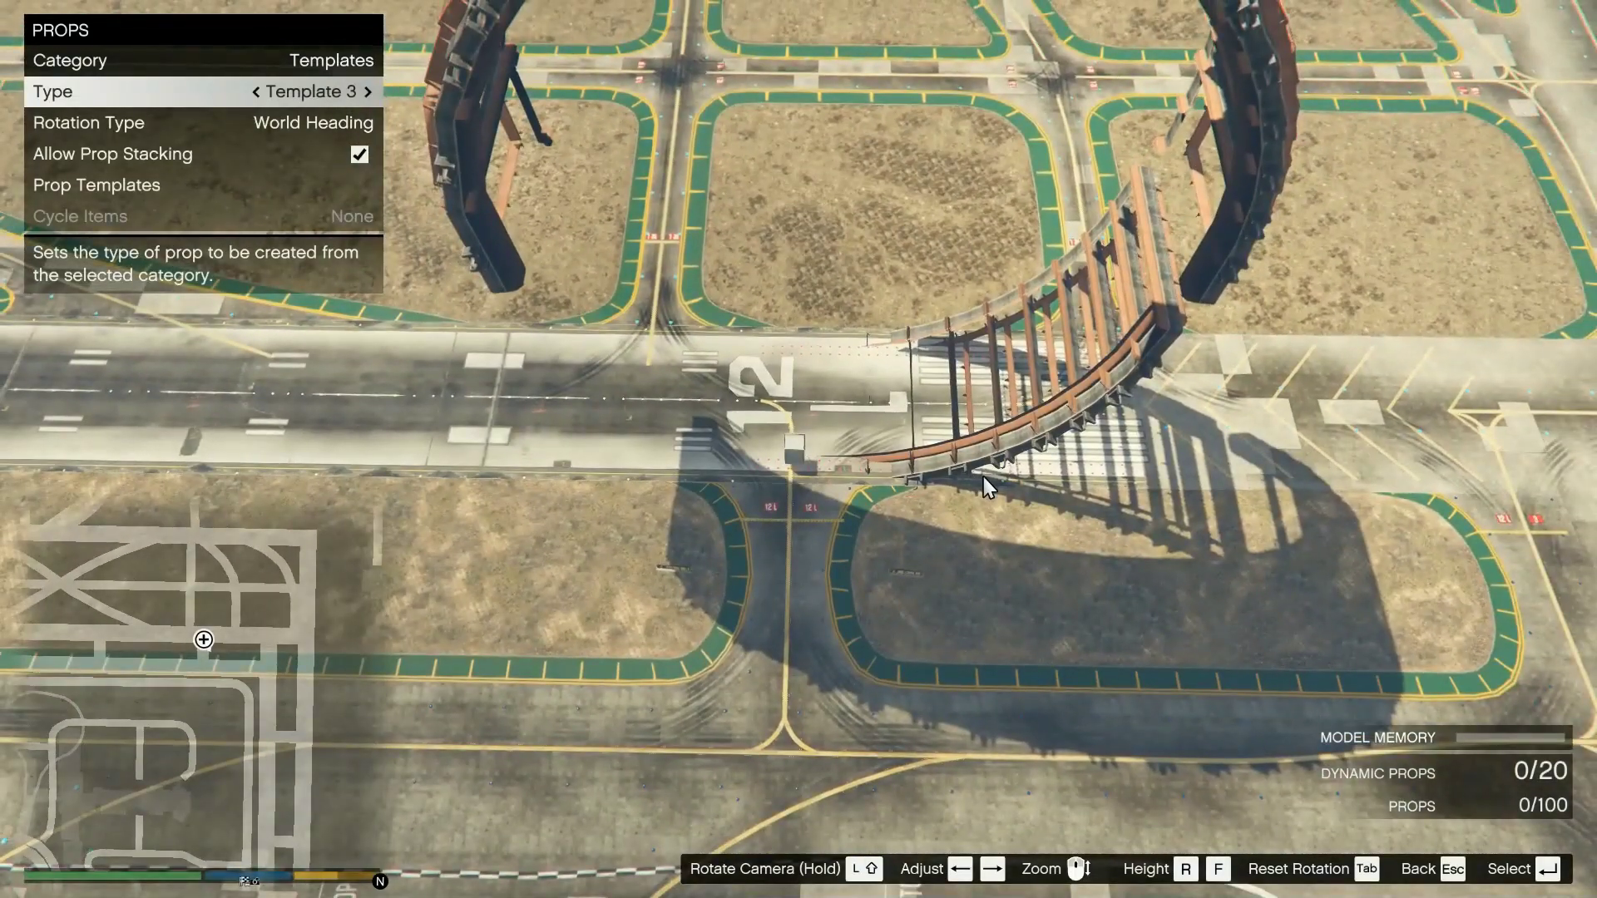
pyautogui.press('Right')
pyautogui.press('Right')
pyautogui.press('Right')
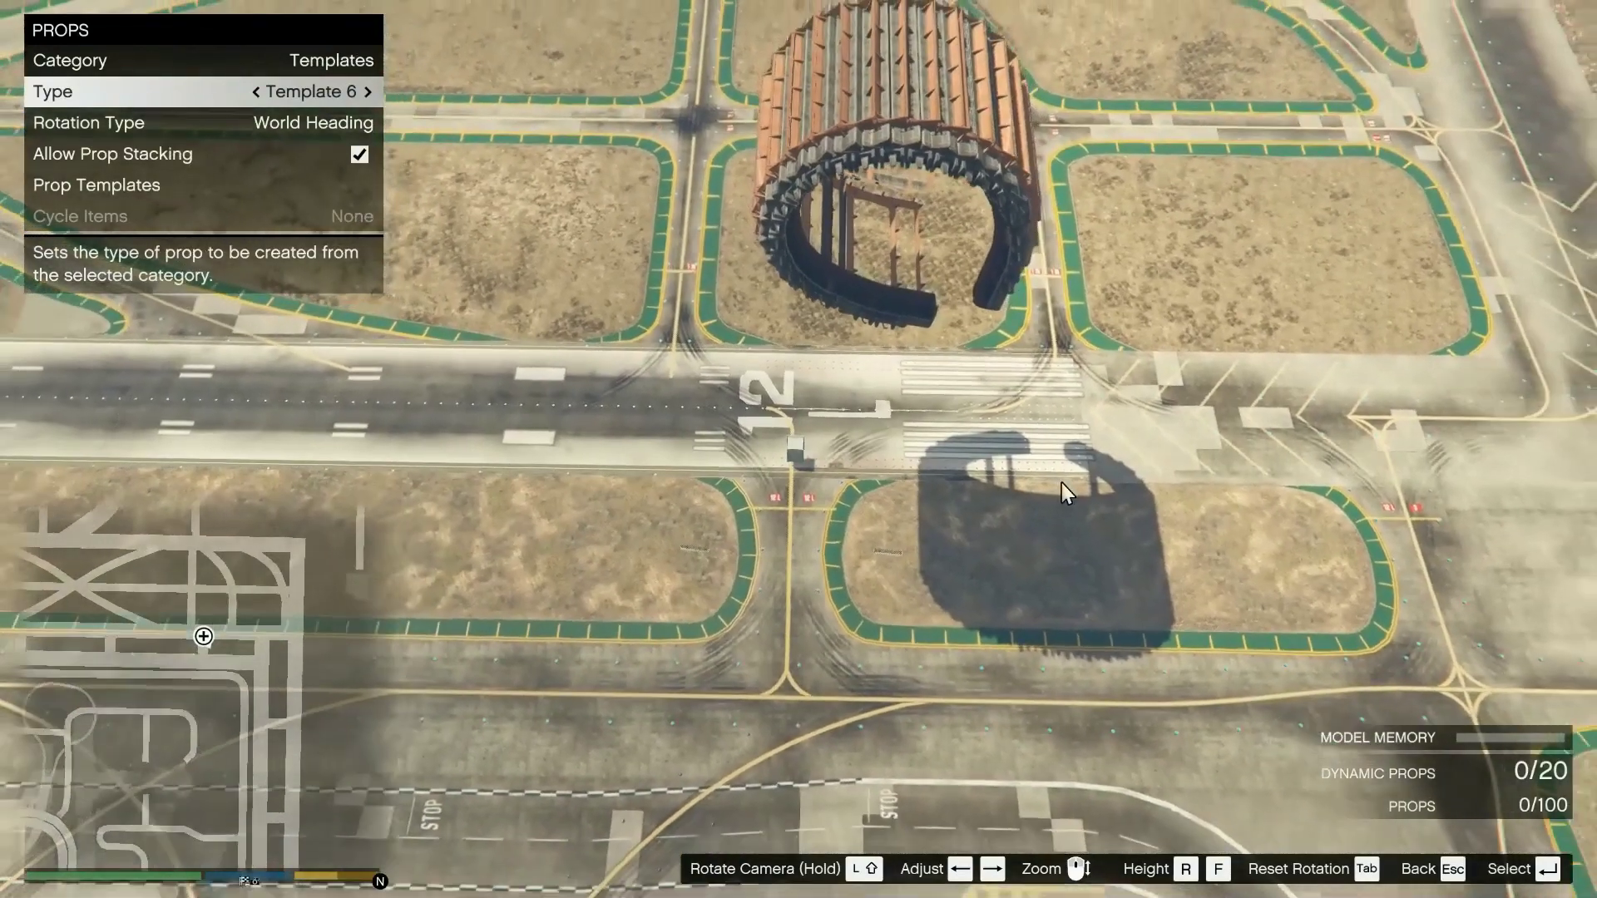
pyautogui.press('Left')
pyautogui.press('Left')
pyautogui.press('Left')
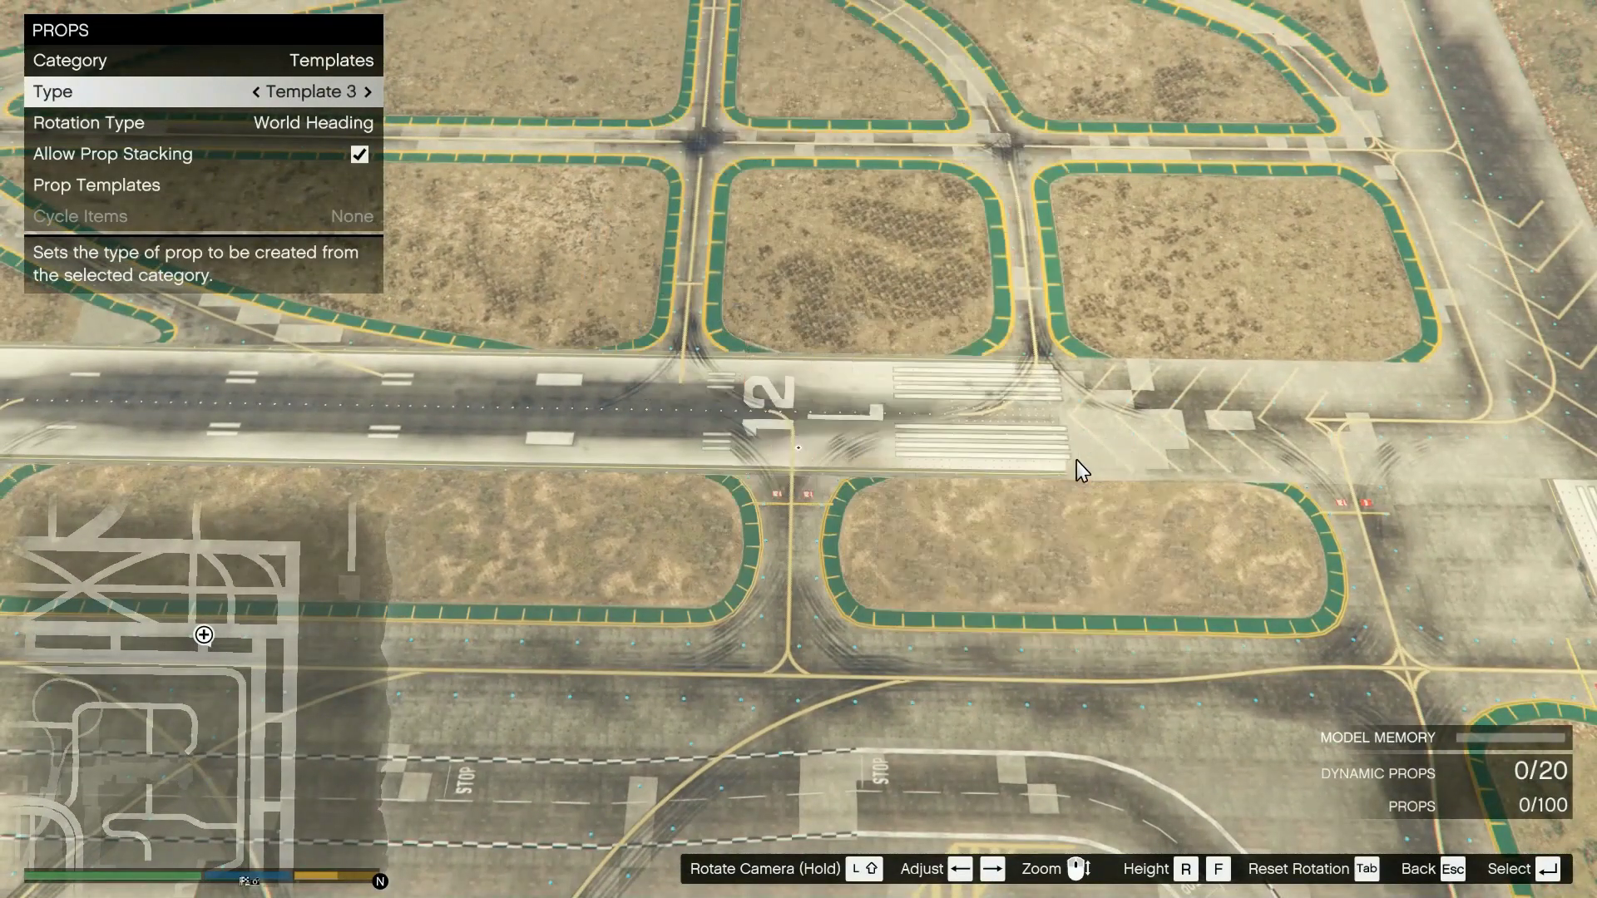
# - Place Template 3 and Template 4 from the same point at the runway number, deleting the shared cabin after each placement
pyautogui.scroll(5, 1058, 466)
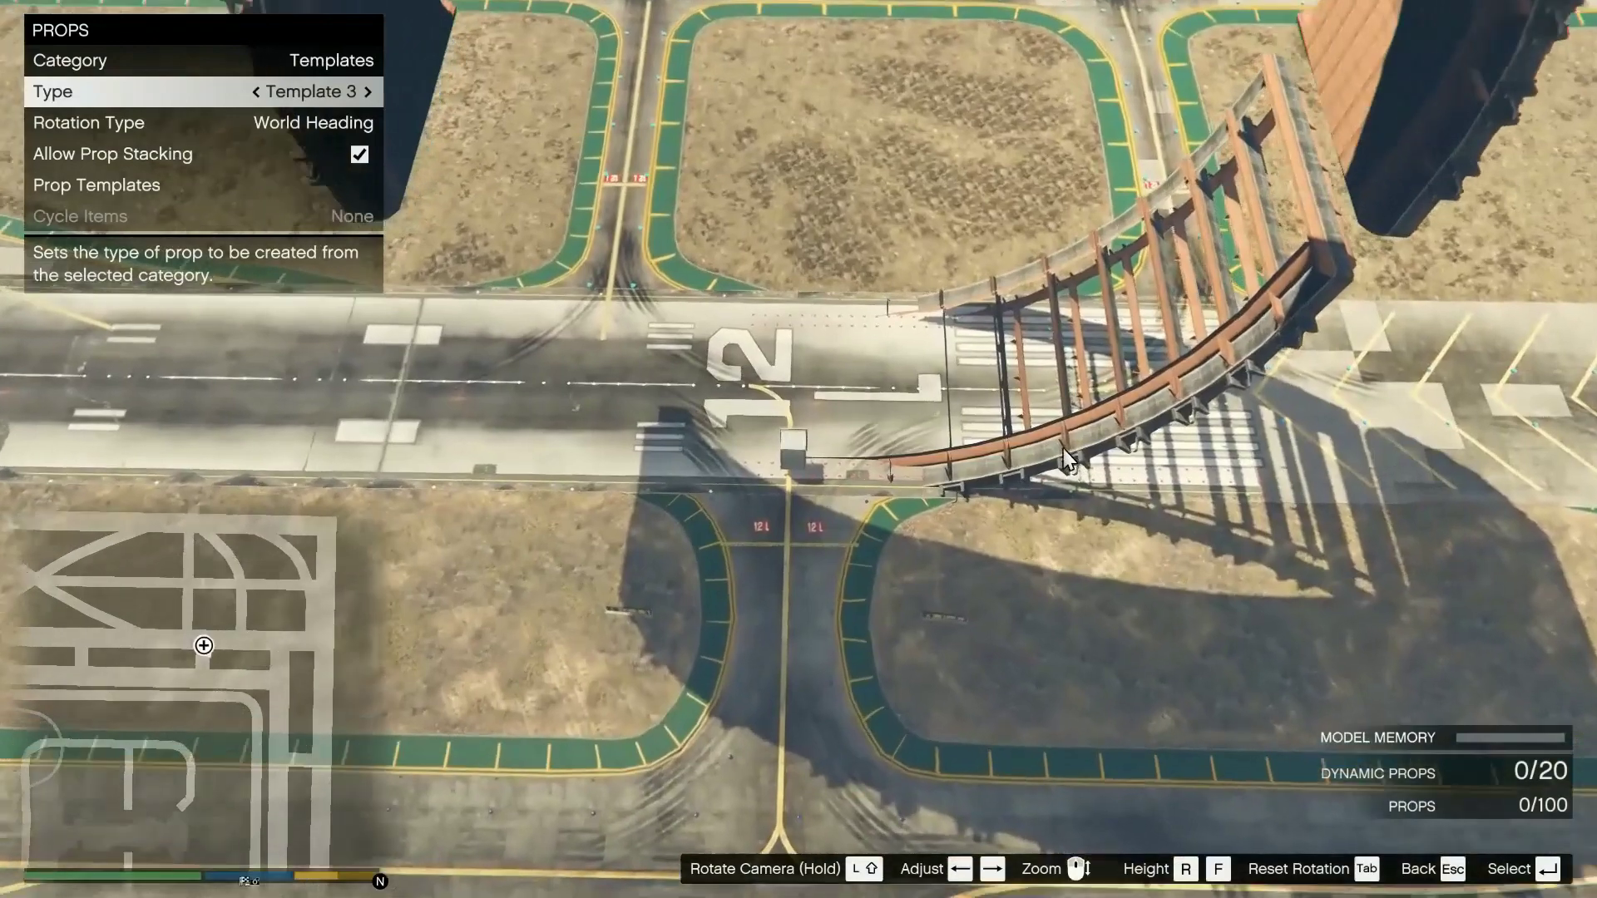
pyautogui.scroll(3, 1065, 450)
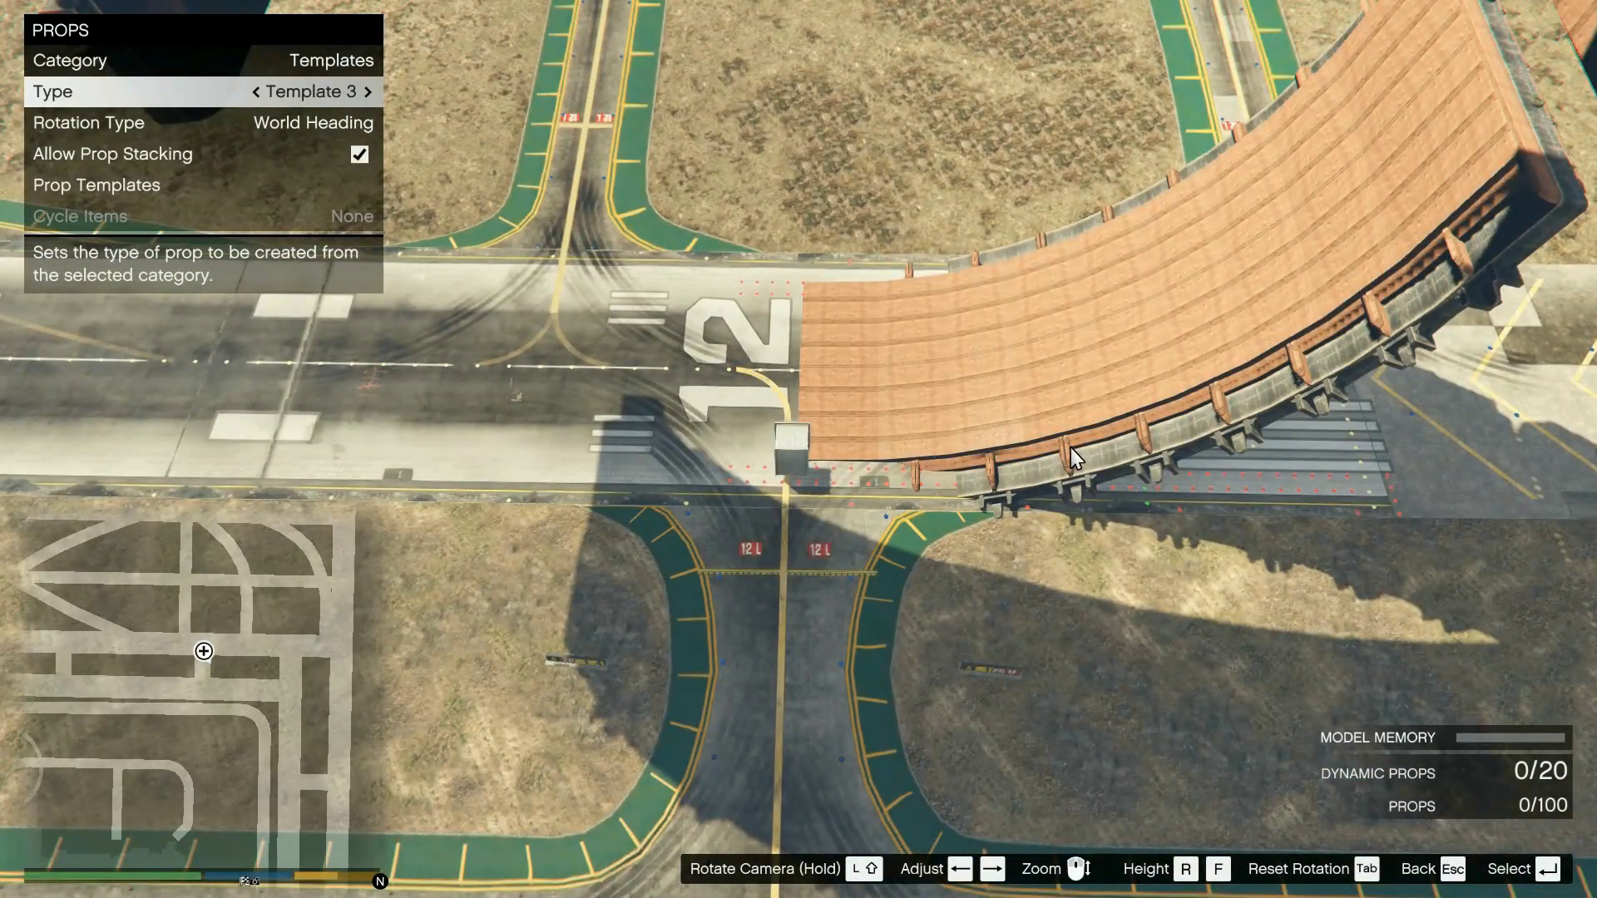
pyautogui.click(1073, 459)
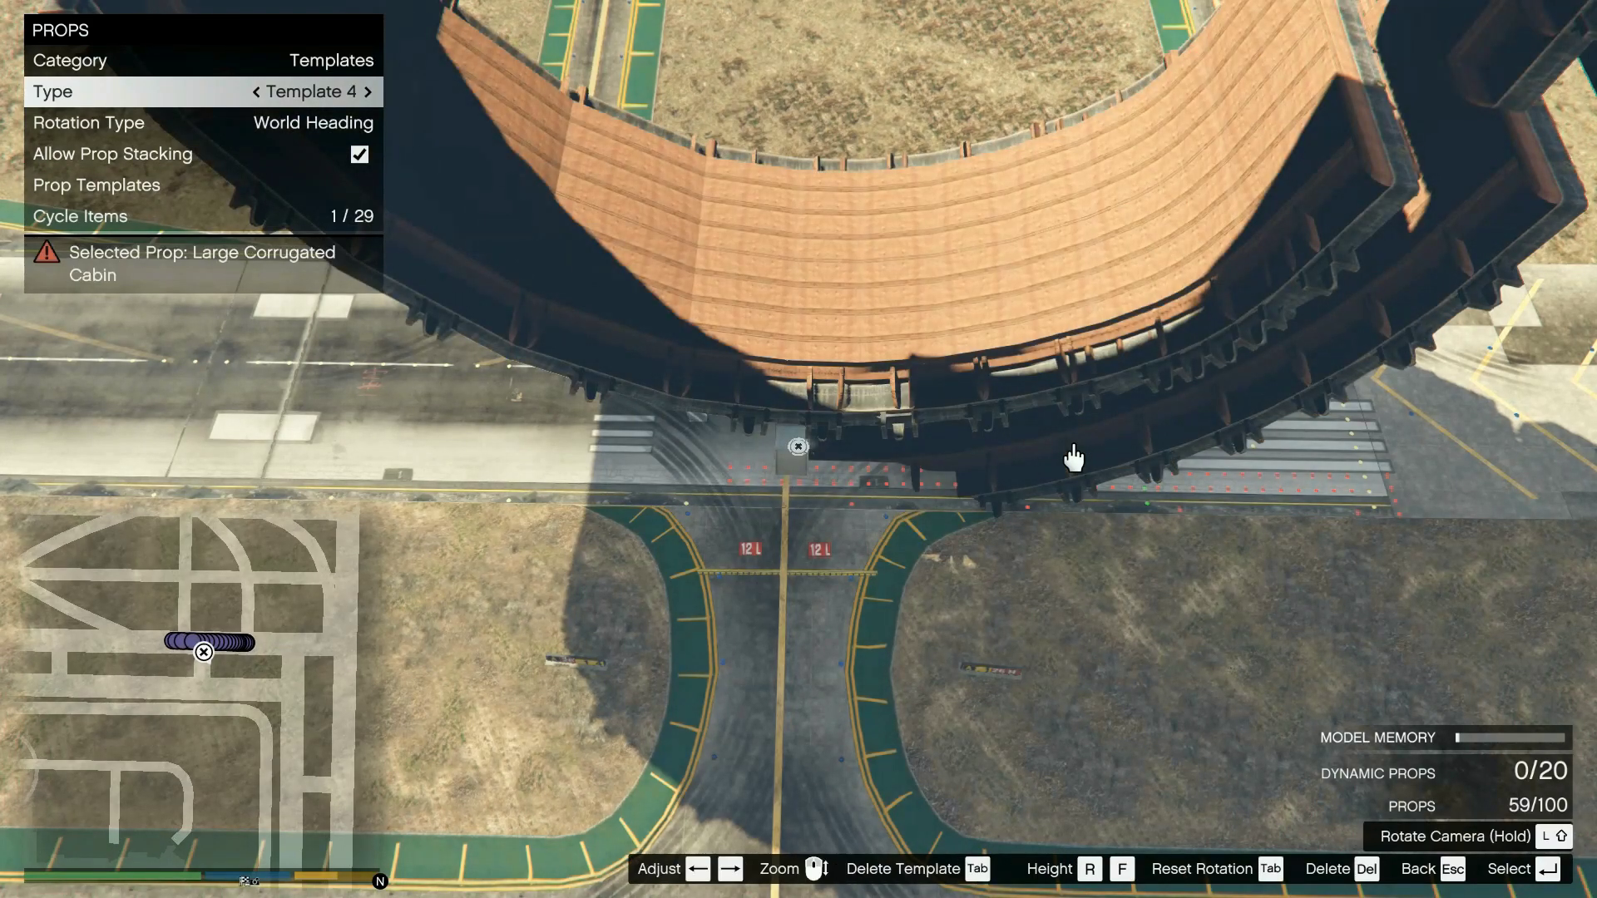
pyautogui.press('Delete')
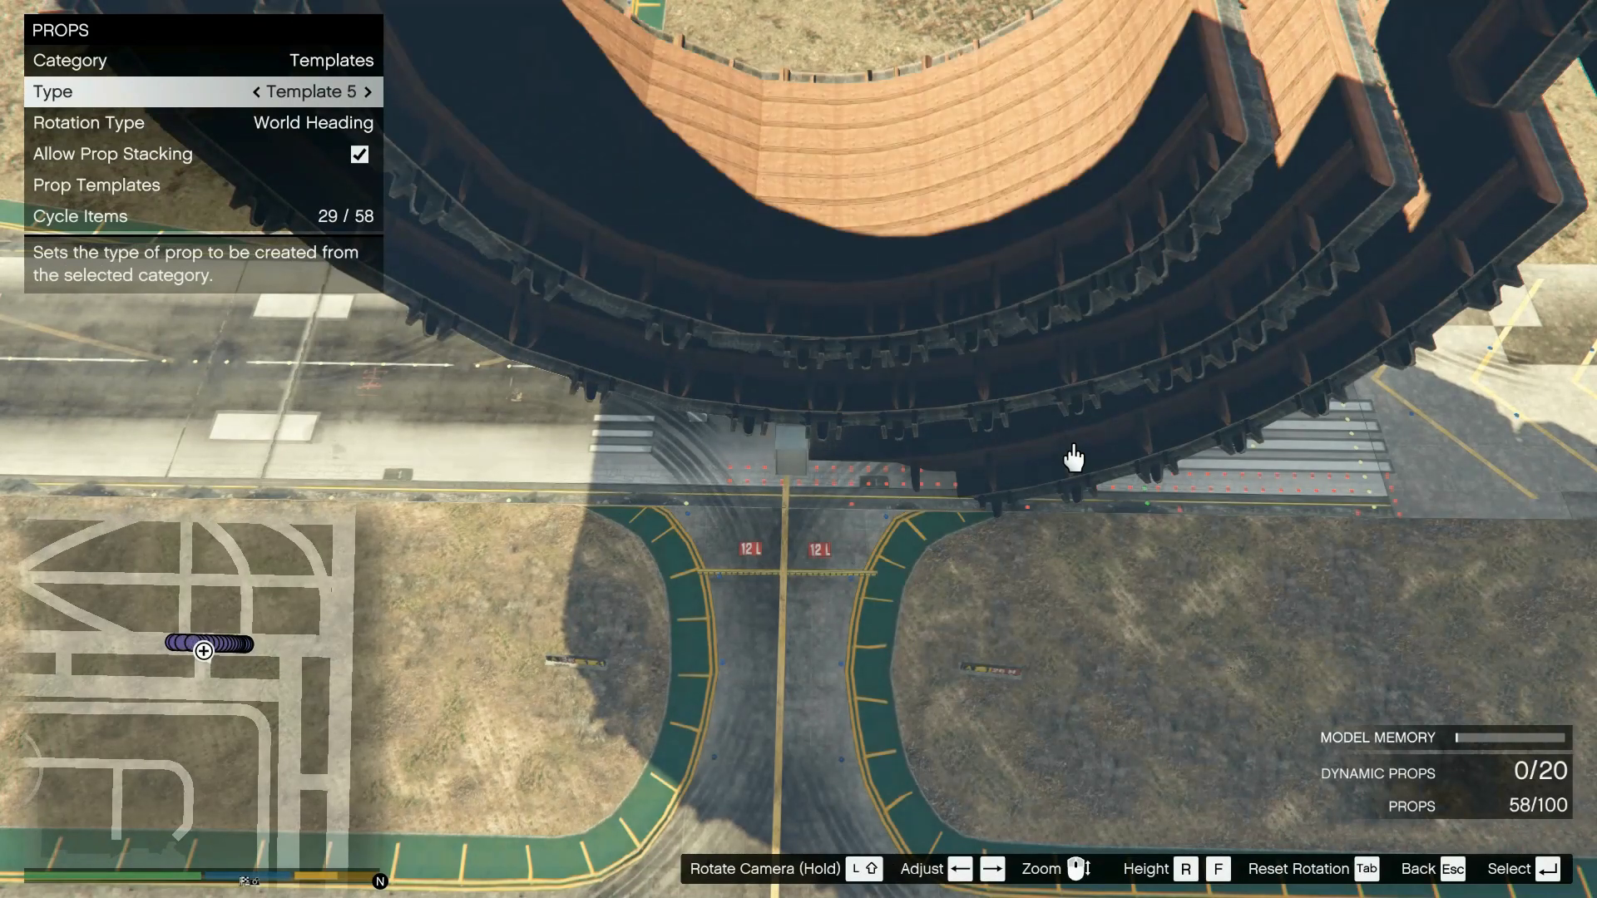
# - Add Template 5 and Template 6 at the same point, deleting the cabin after each placement
pyautogui.press('Delete')
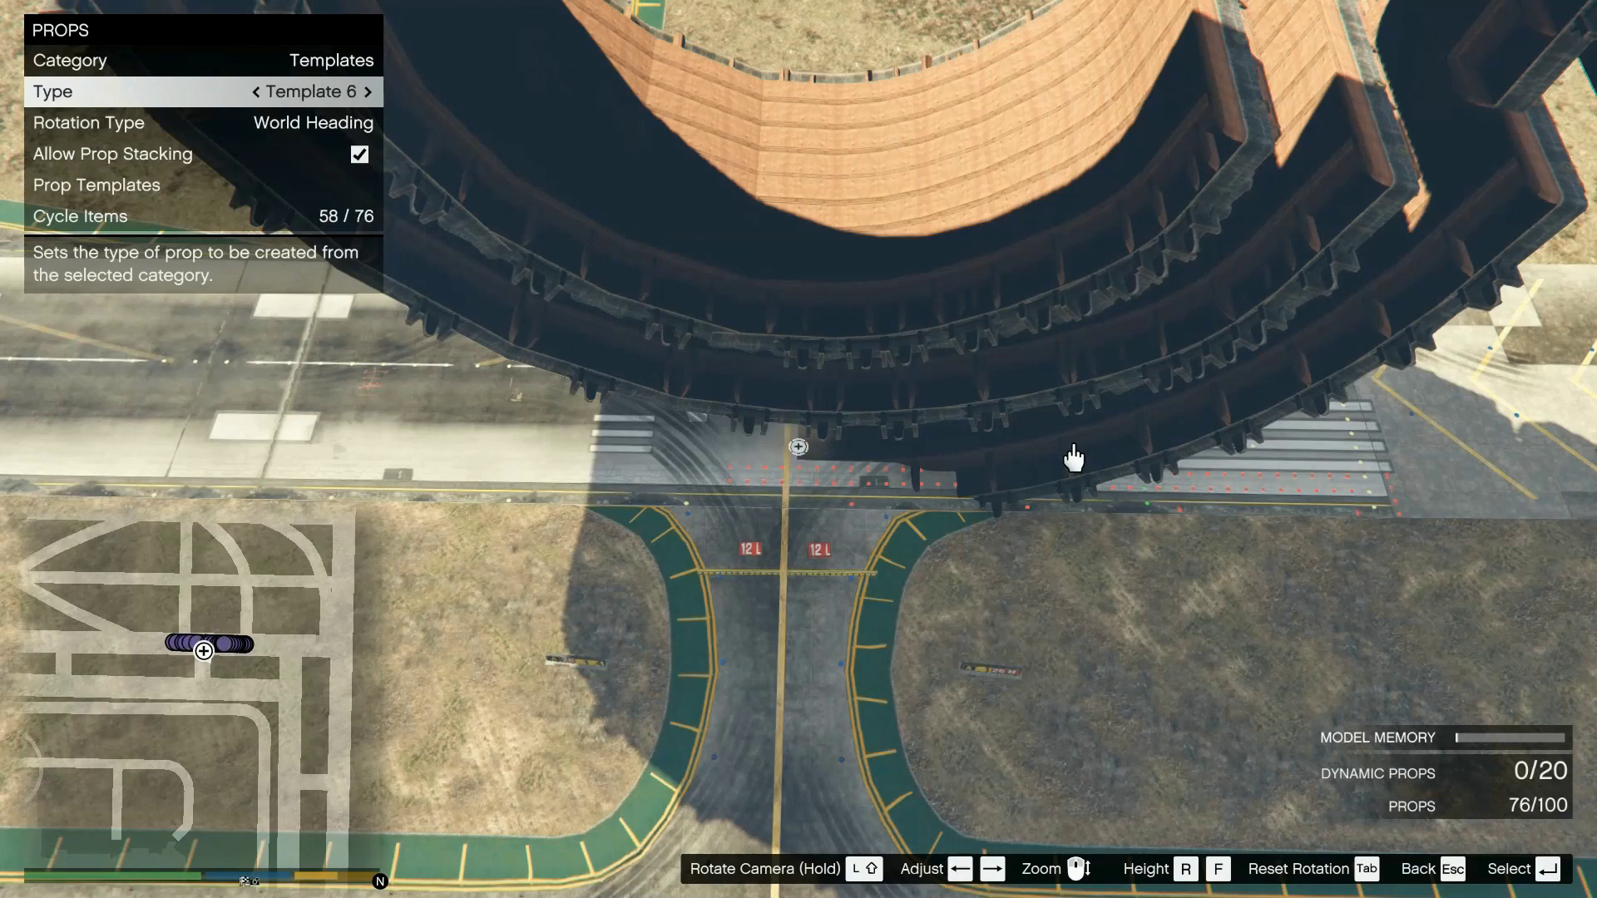
pyautogui.press('Return')
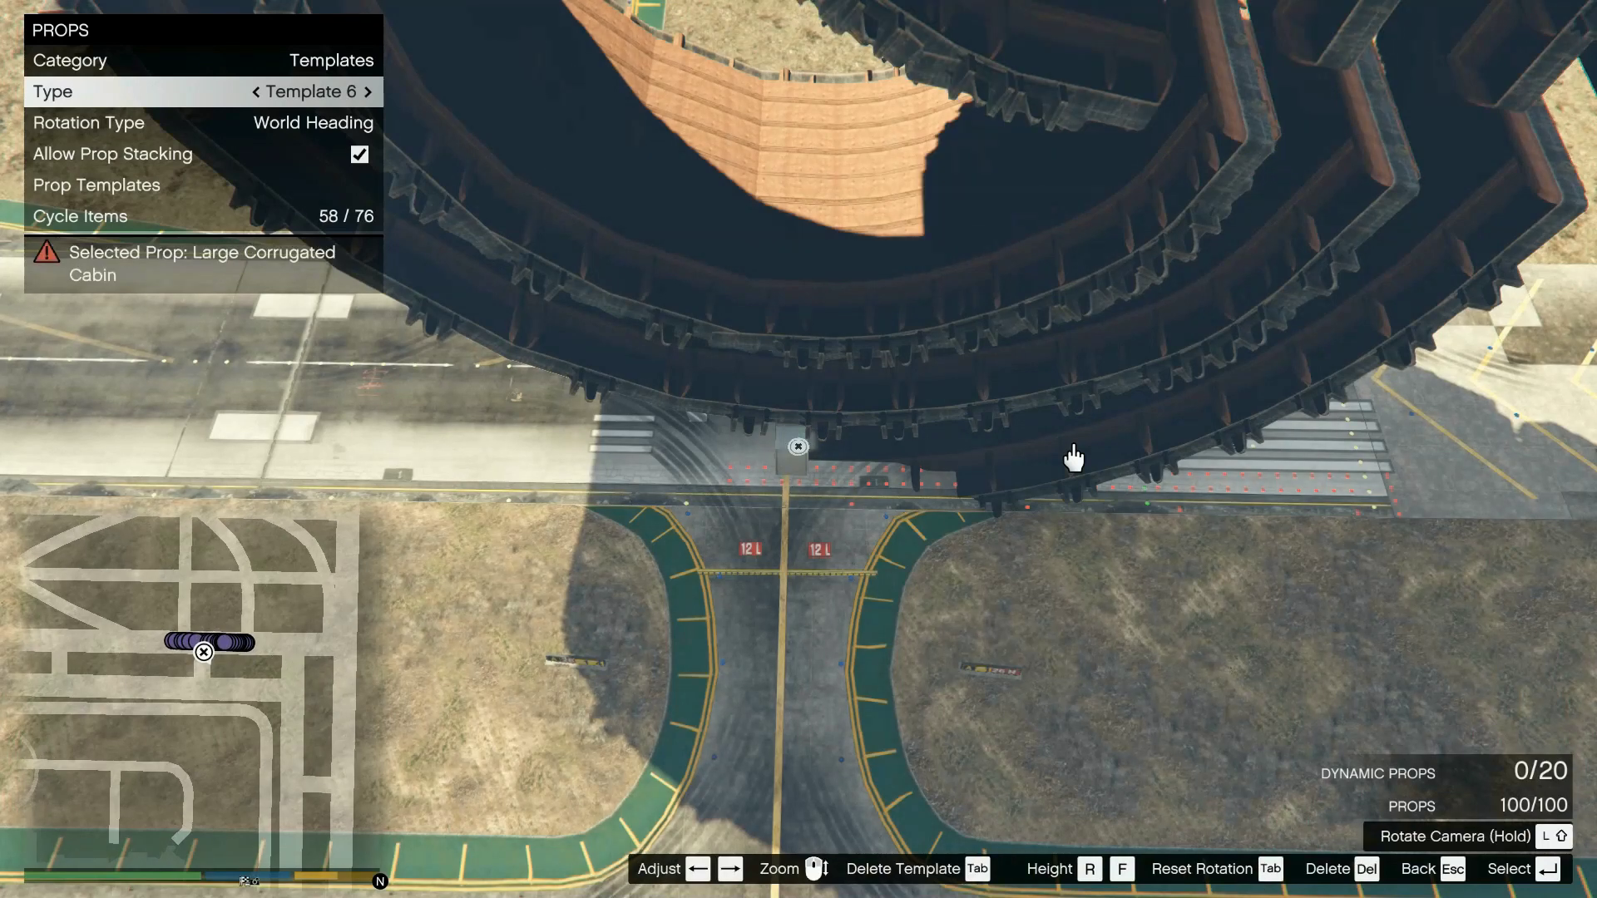
pyautogui.press('Delete')
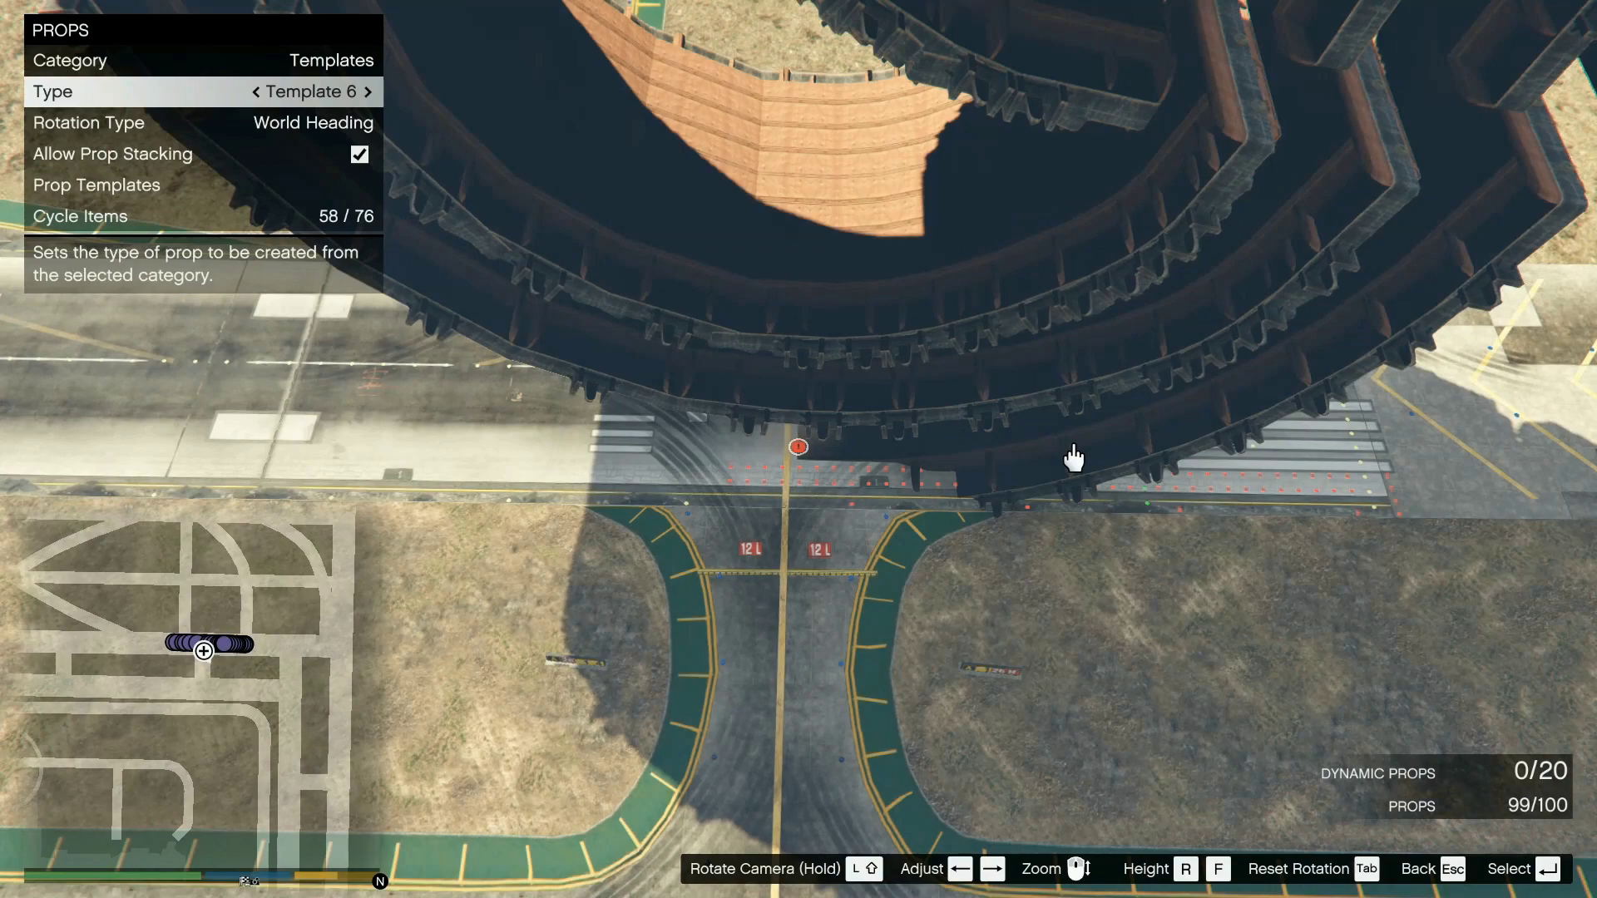
# - Inspect the assembled upright spiral from the side and leave the prop settings for the placement options
pyautogui.scroll(-3, 1030, 500)
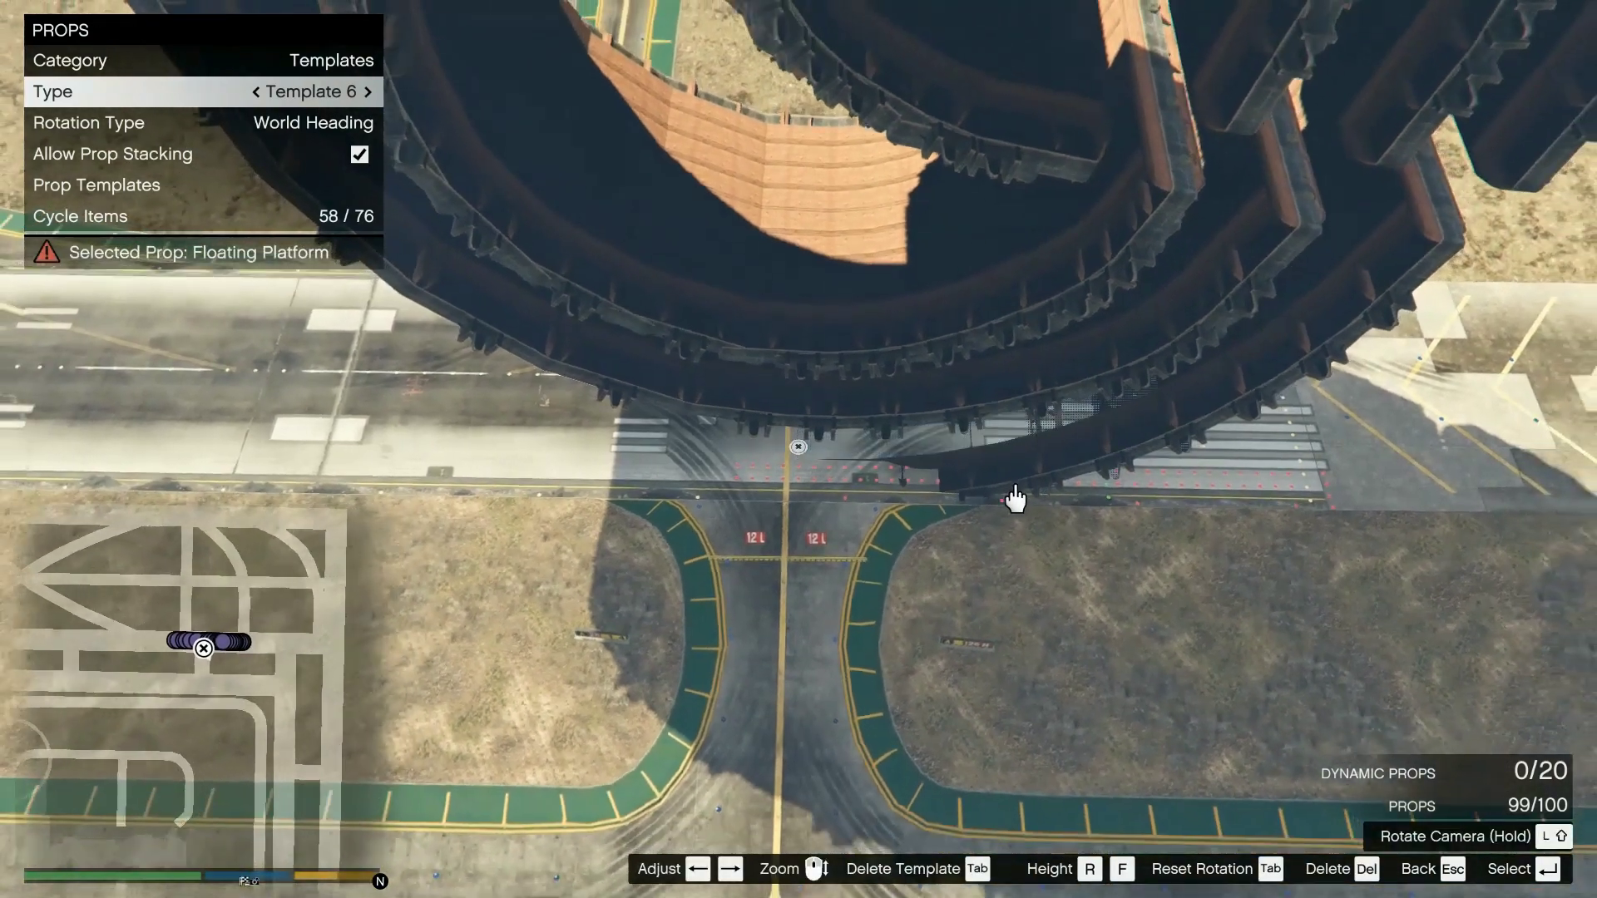
pyautogui.scroll(-3, 1016, 499)
pyautogui.press('shift')
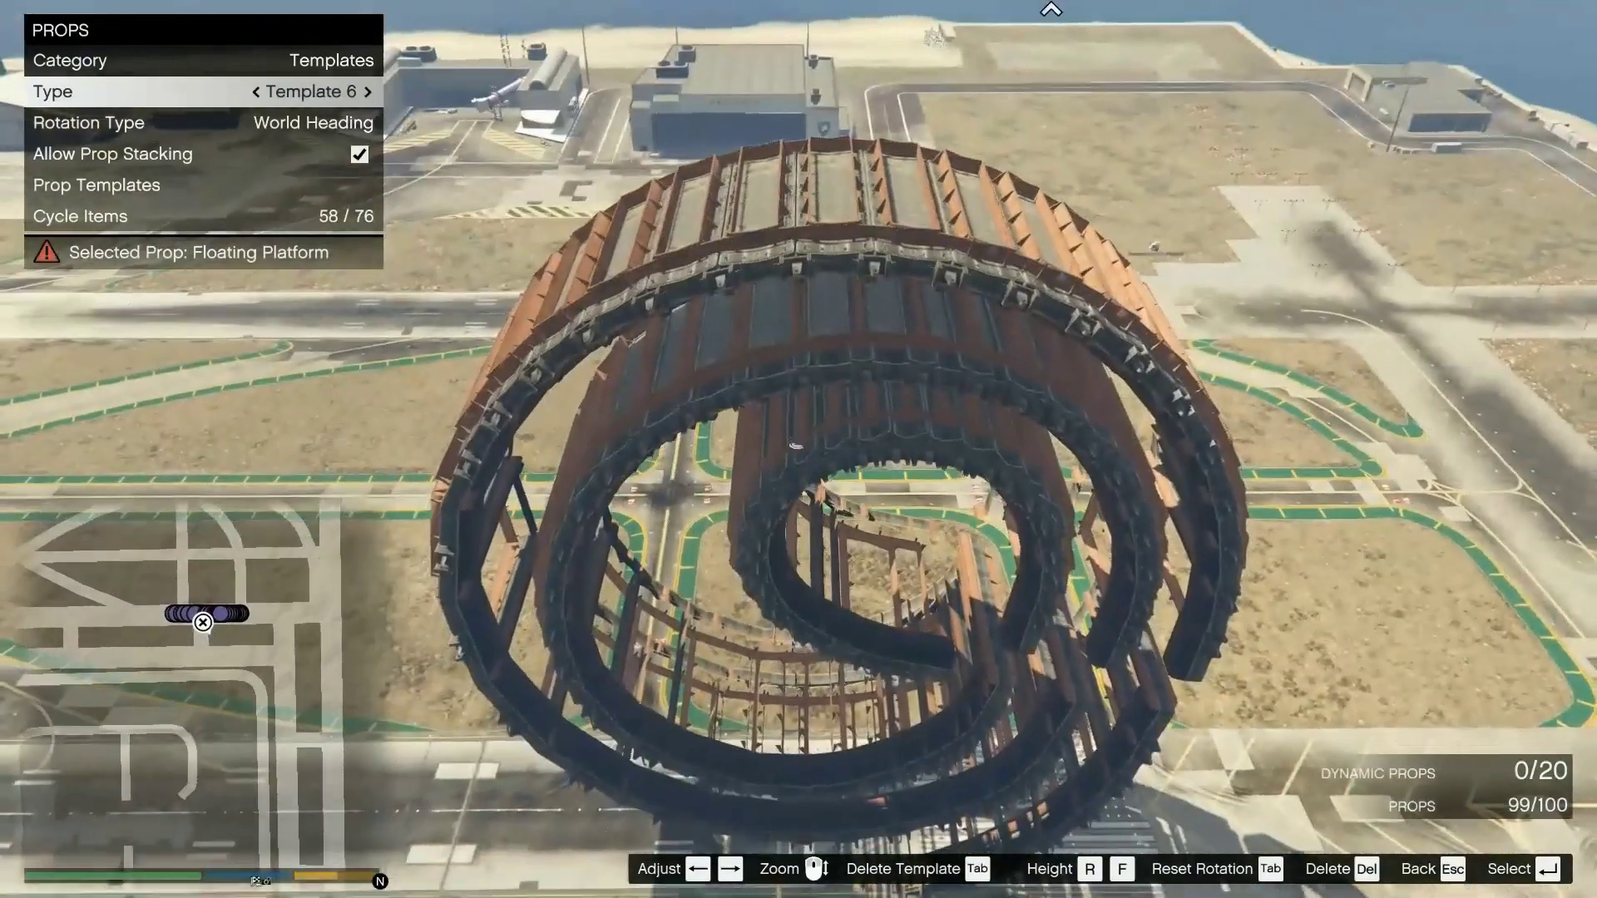
pyautogui.scroll(-2, 1059, 61)
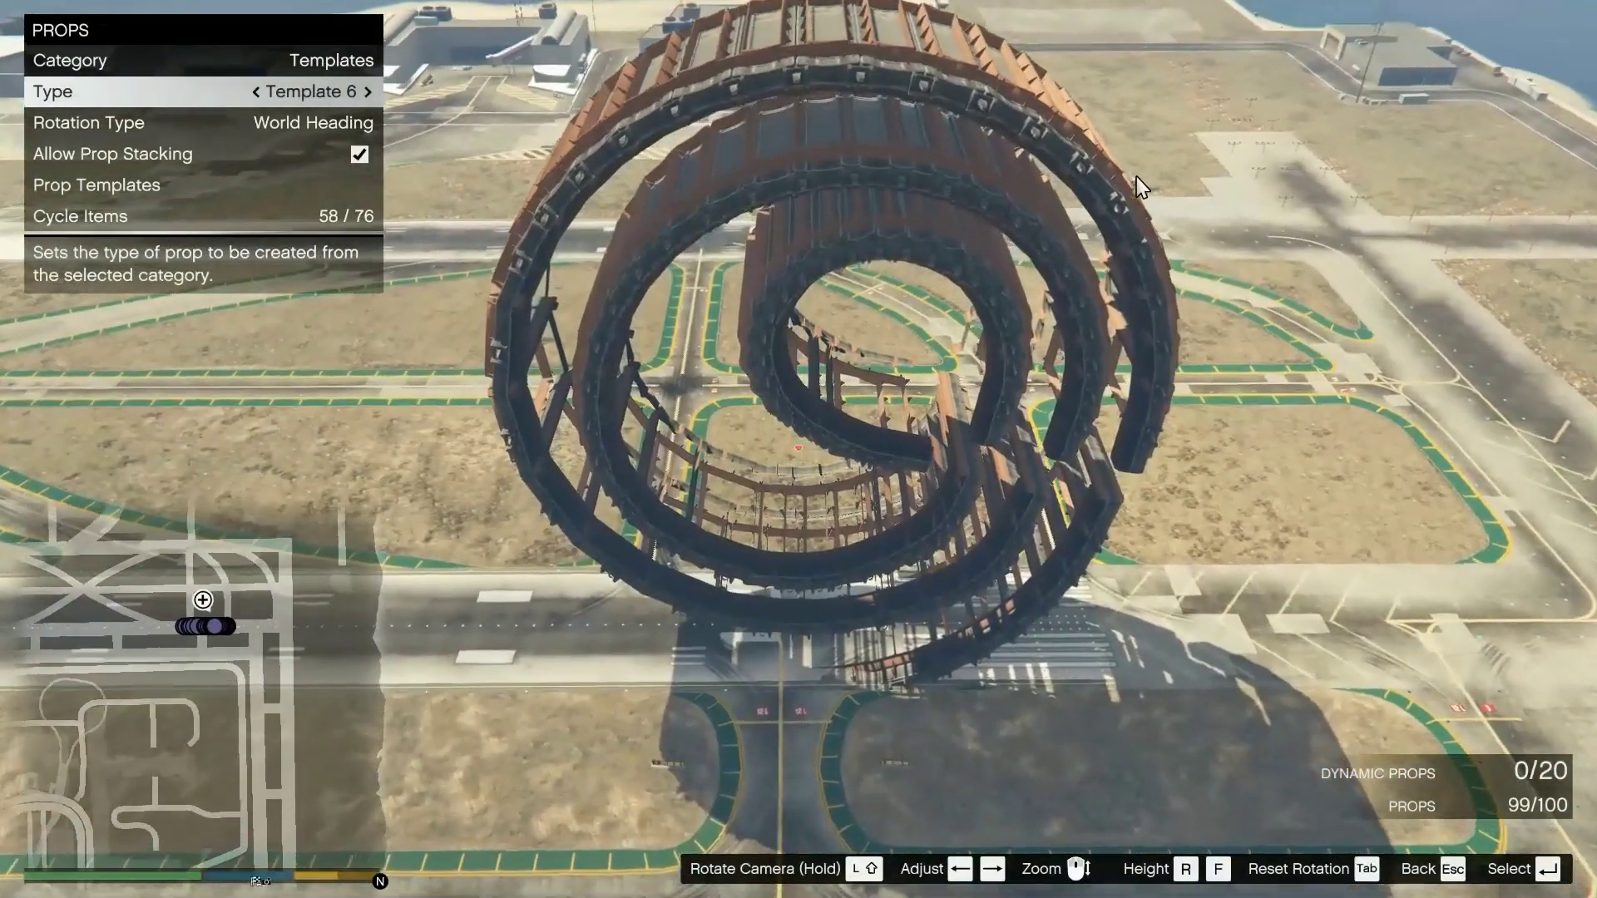
pyautogui.press('Escape')
pyautogui.scroll(3, 1091, 482)
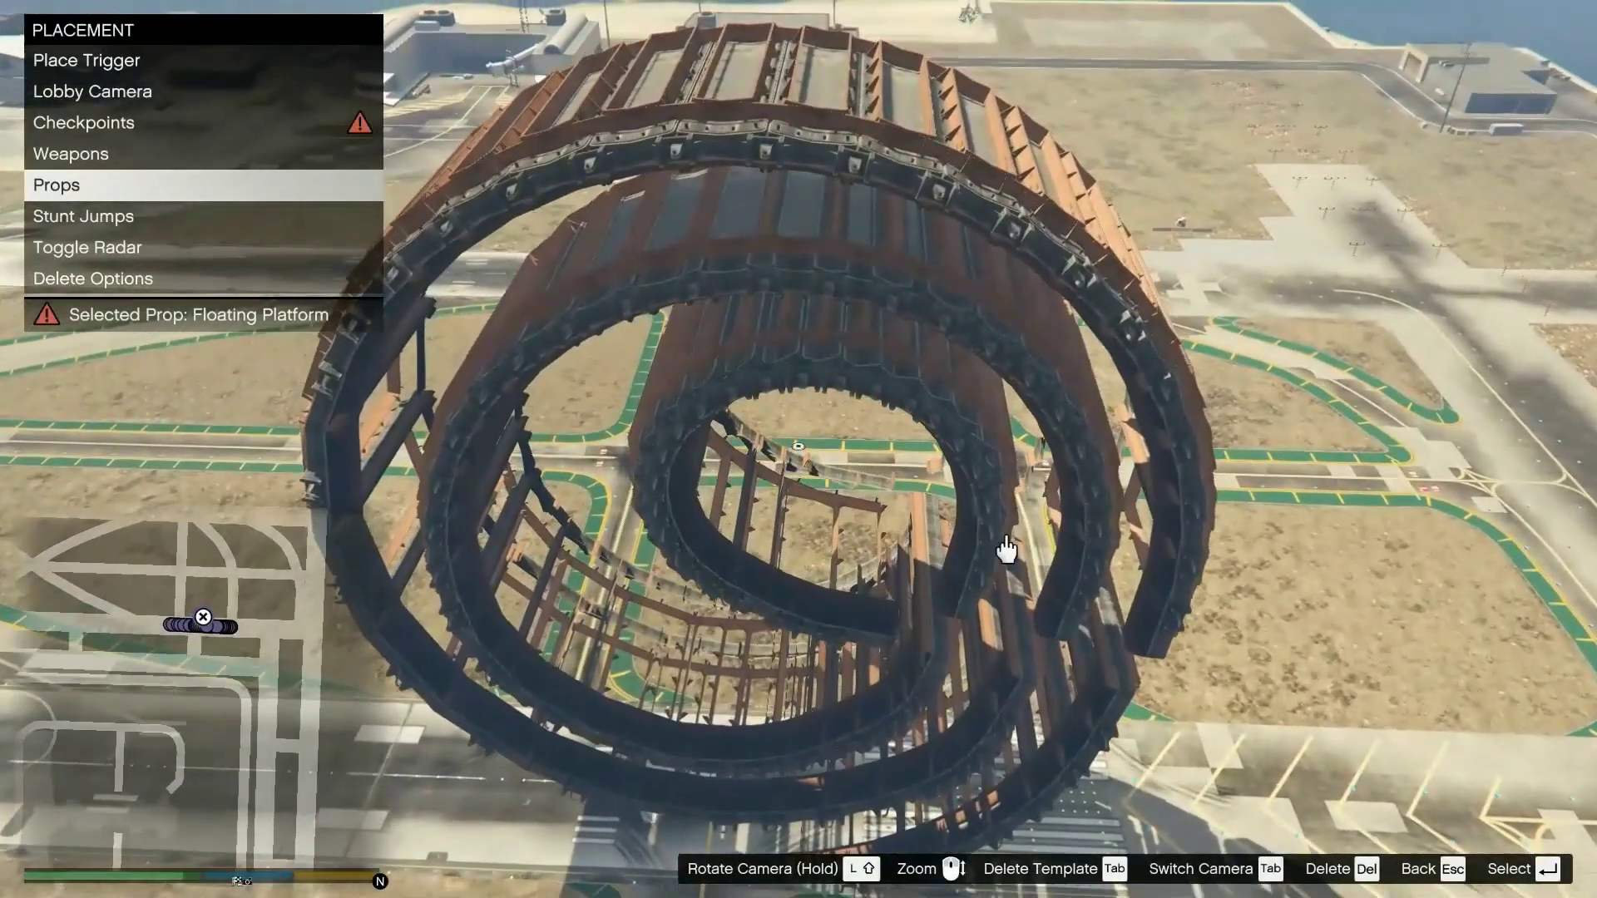
# - Leave the placement options and examine the assembled upright spiral from above and close to its inner loops
pyautogui.press('shift')
pyautogui.press('Return')
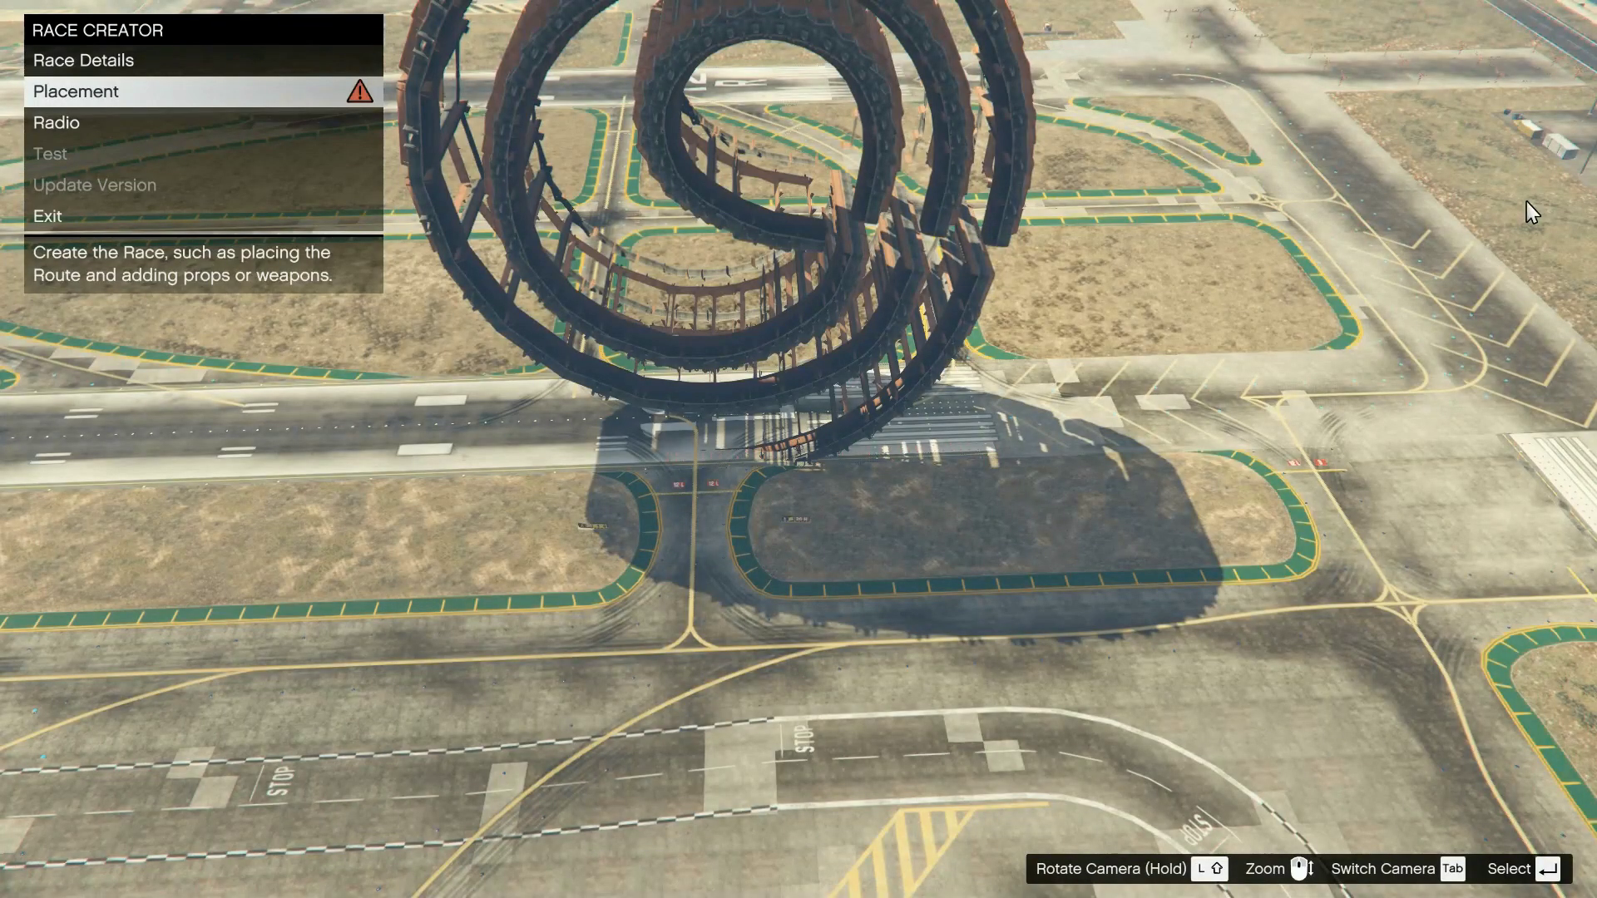
pyautogui.press('shift')
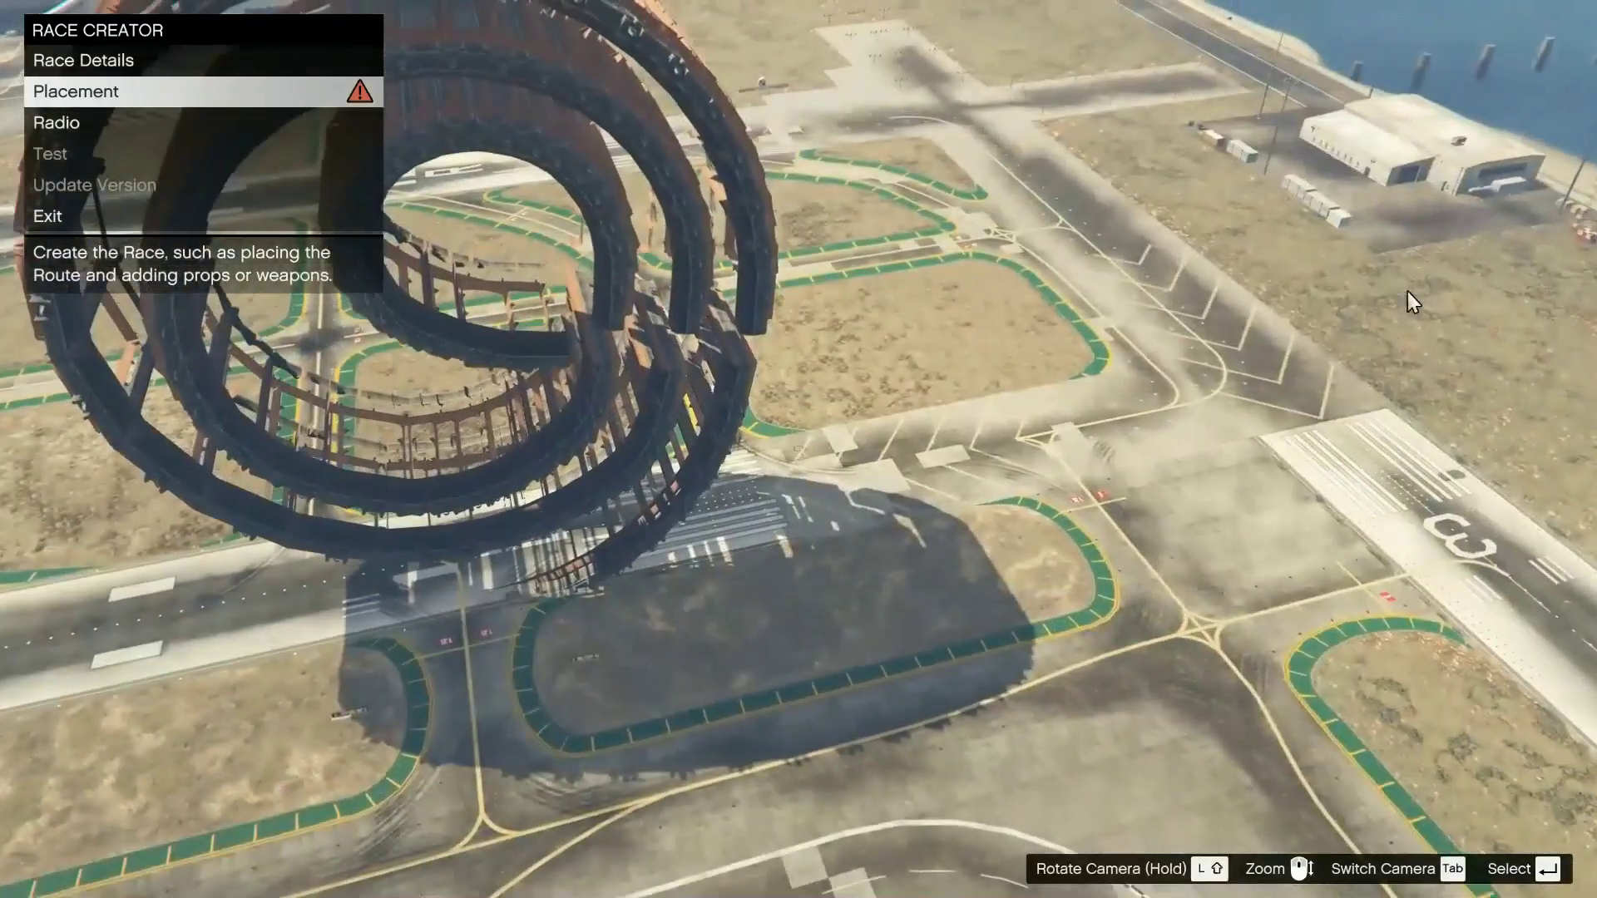
pyautogui.press('shift')
pyautogui.scroll(8, 958, 441)
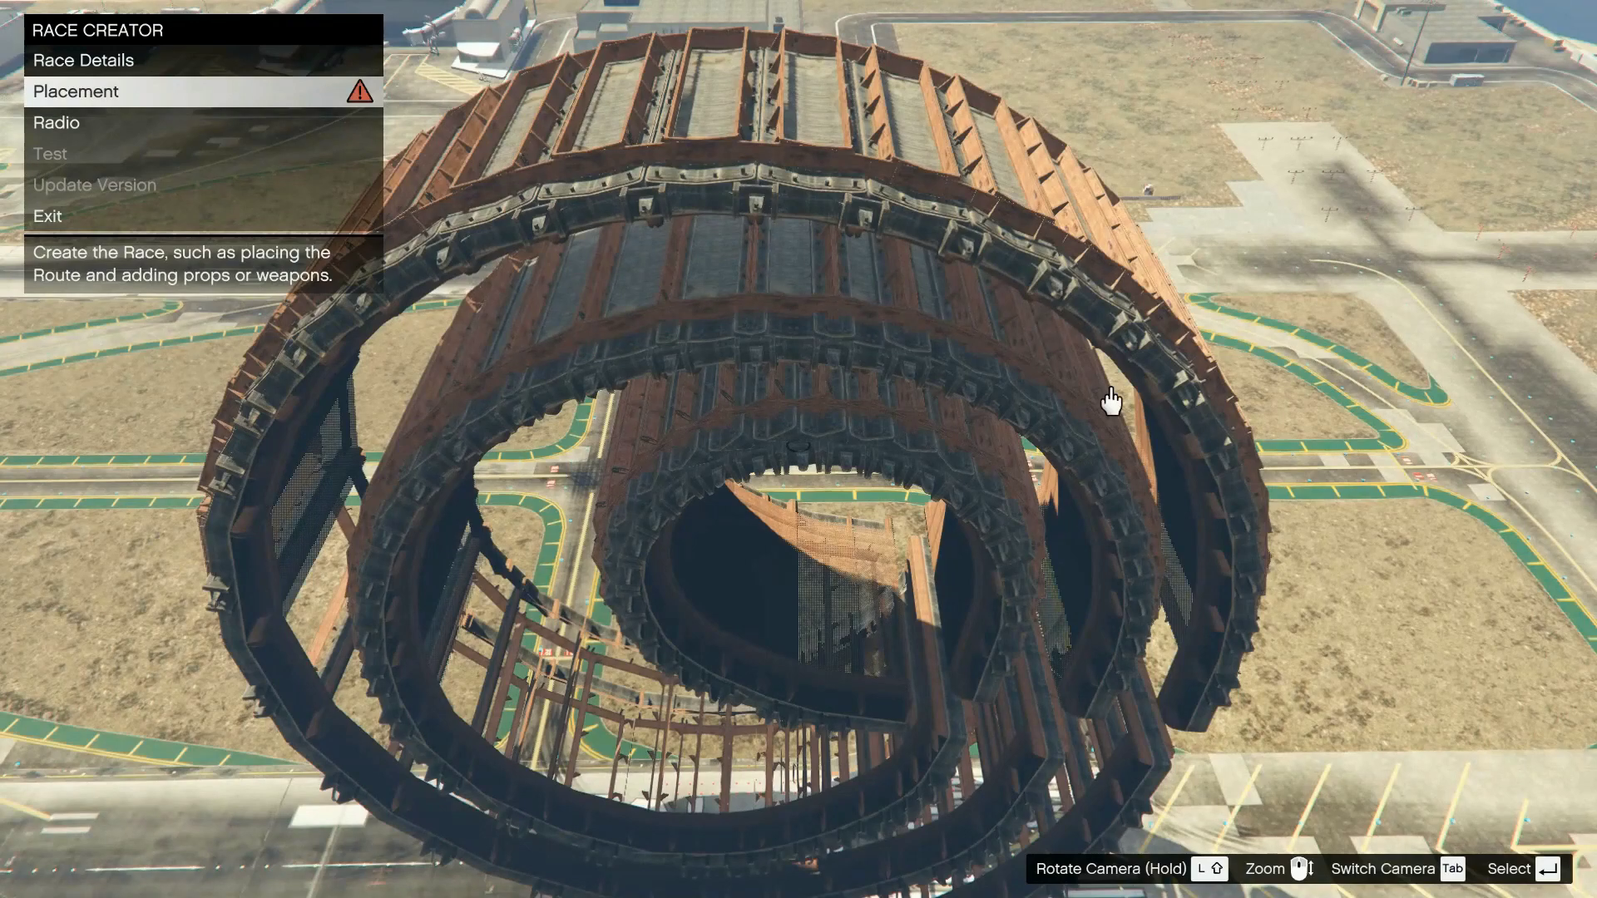
pyautogui.press('shift')
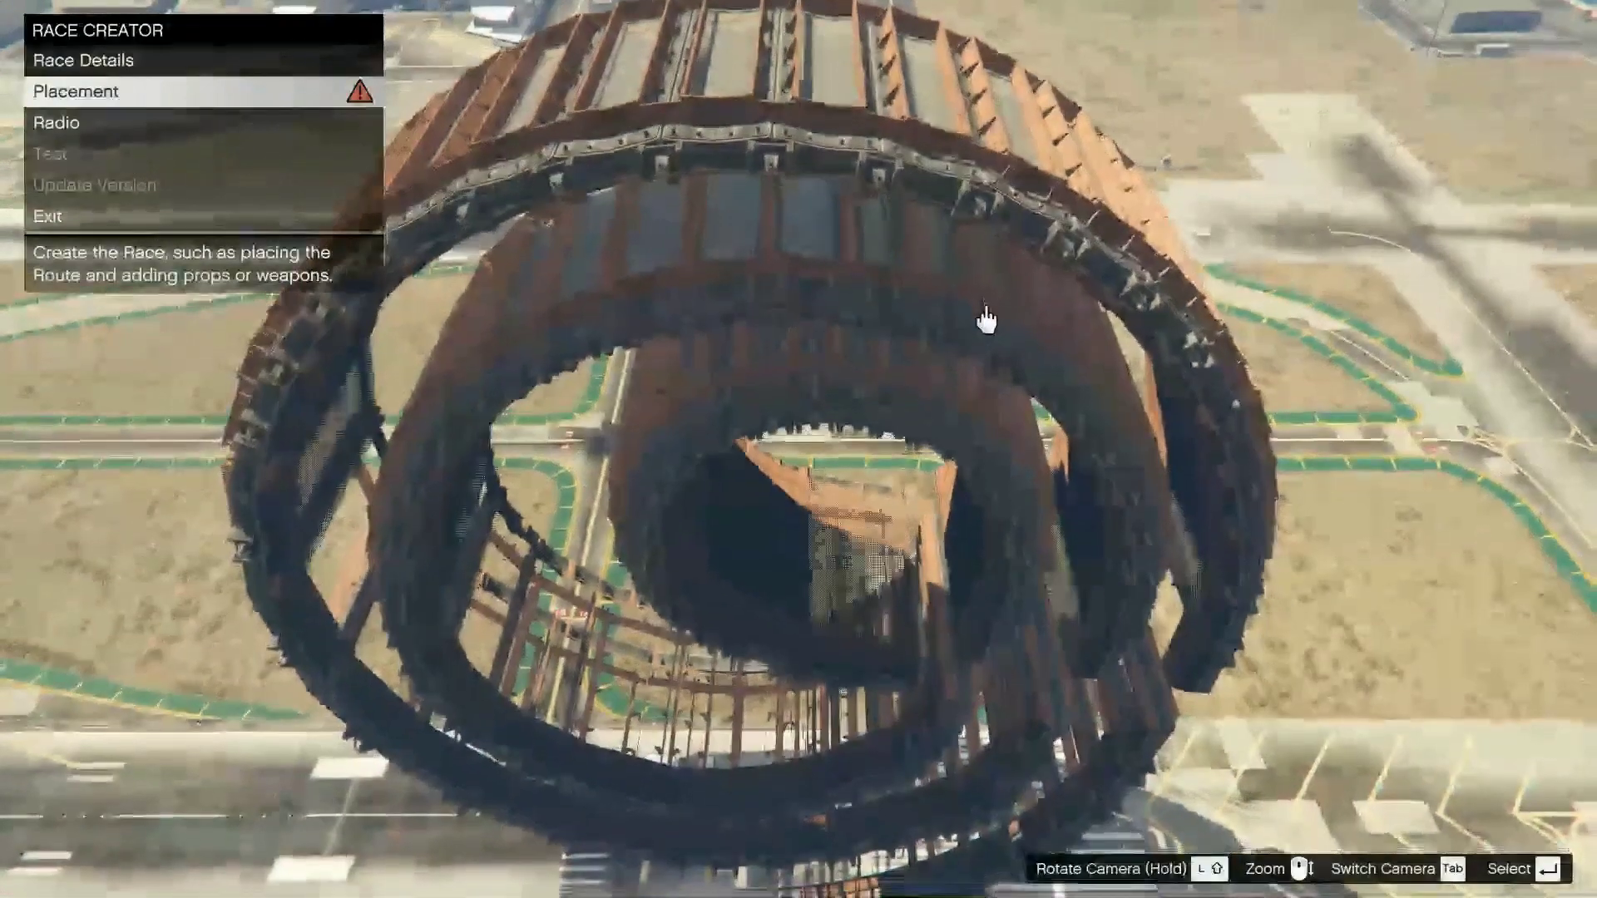
pyautogui.scroll(4, 1003, 310)
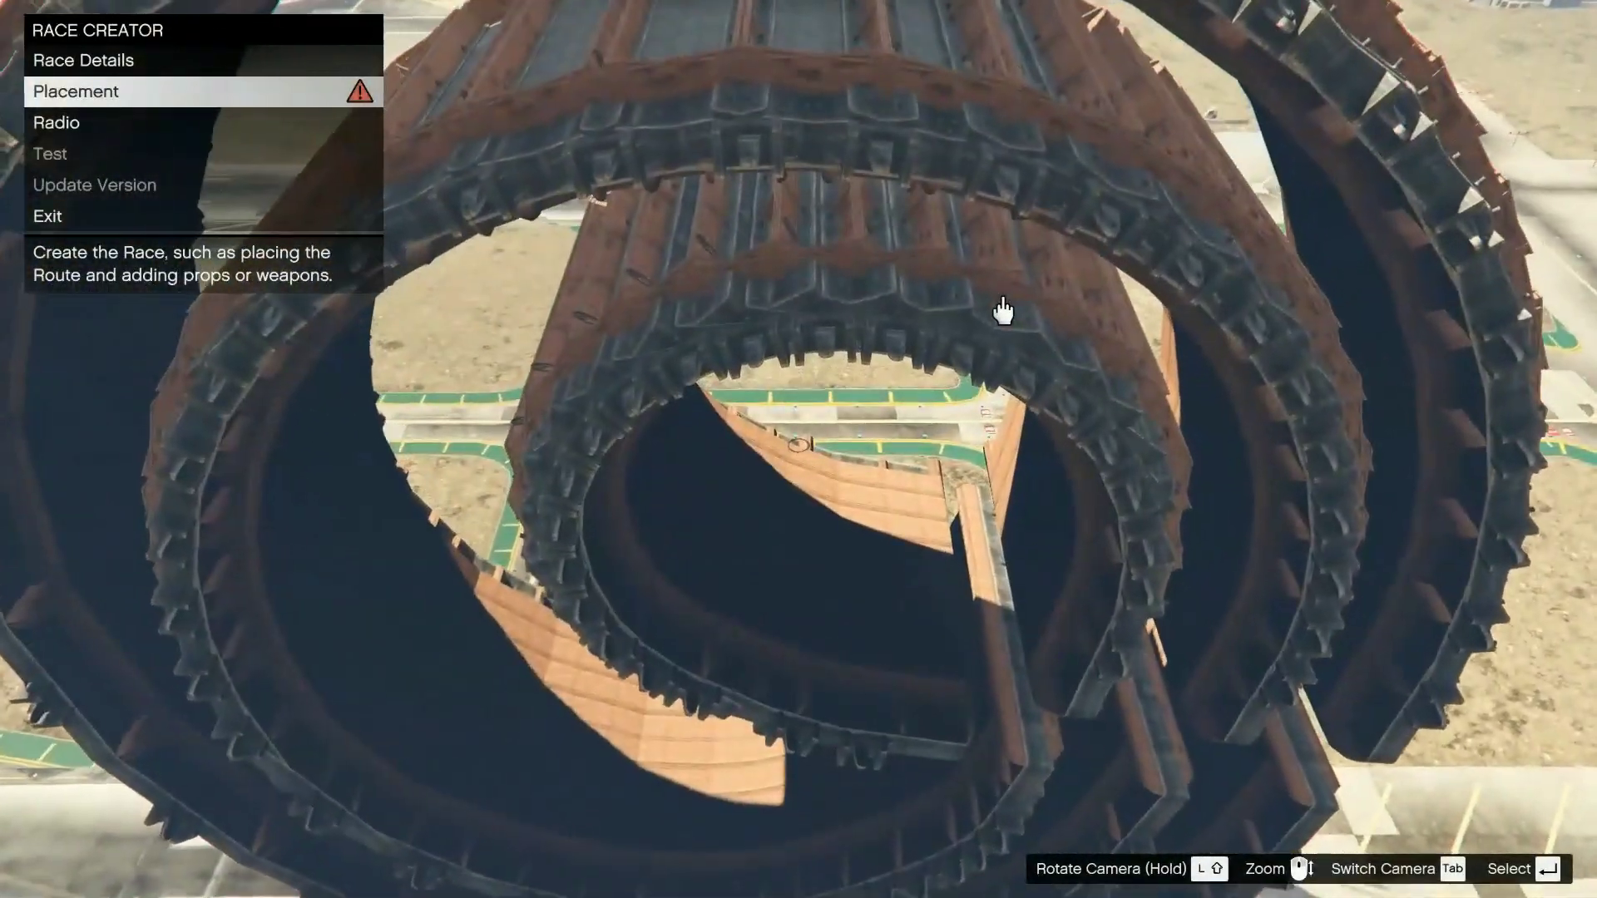
pyautogui.press('s')
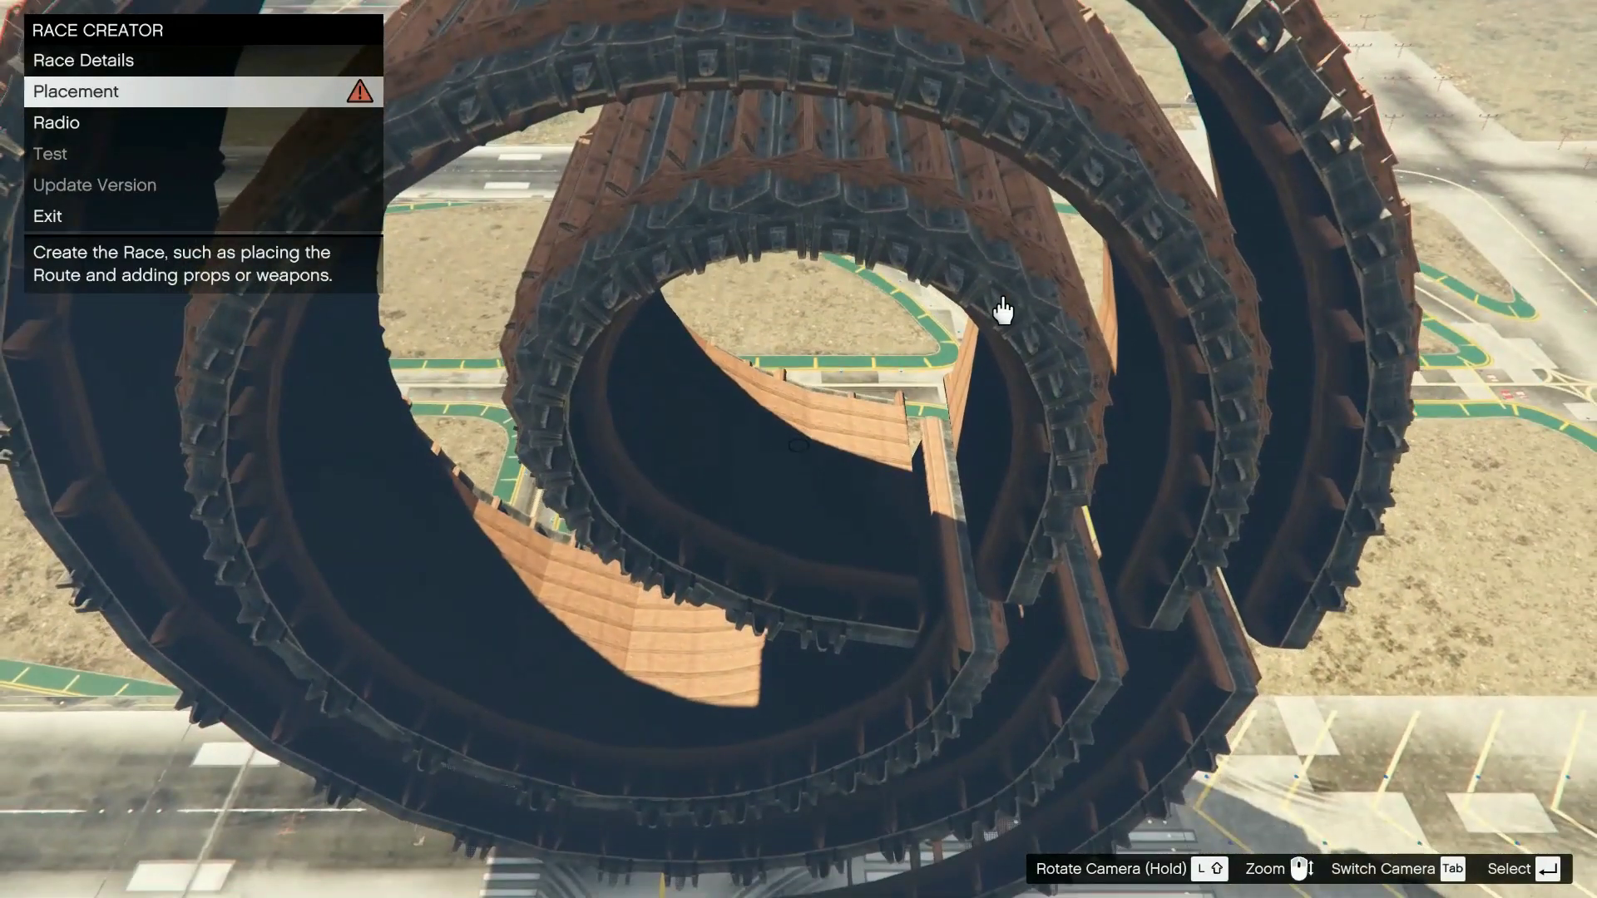
pyautogui.press('a')
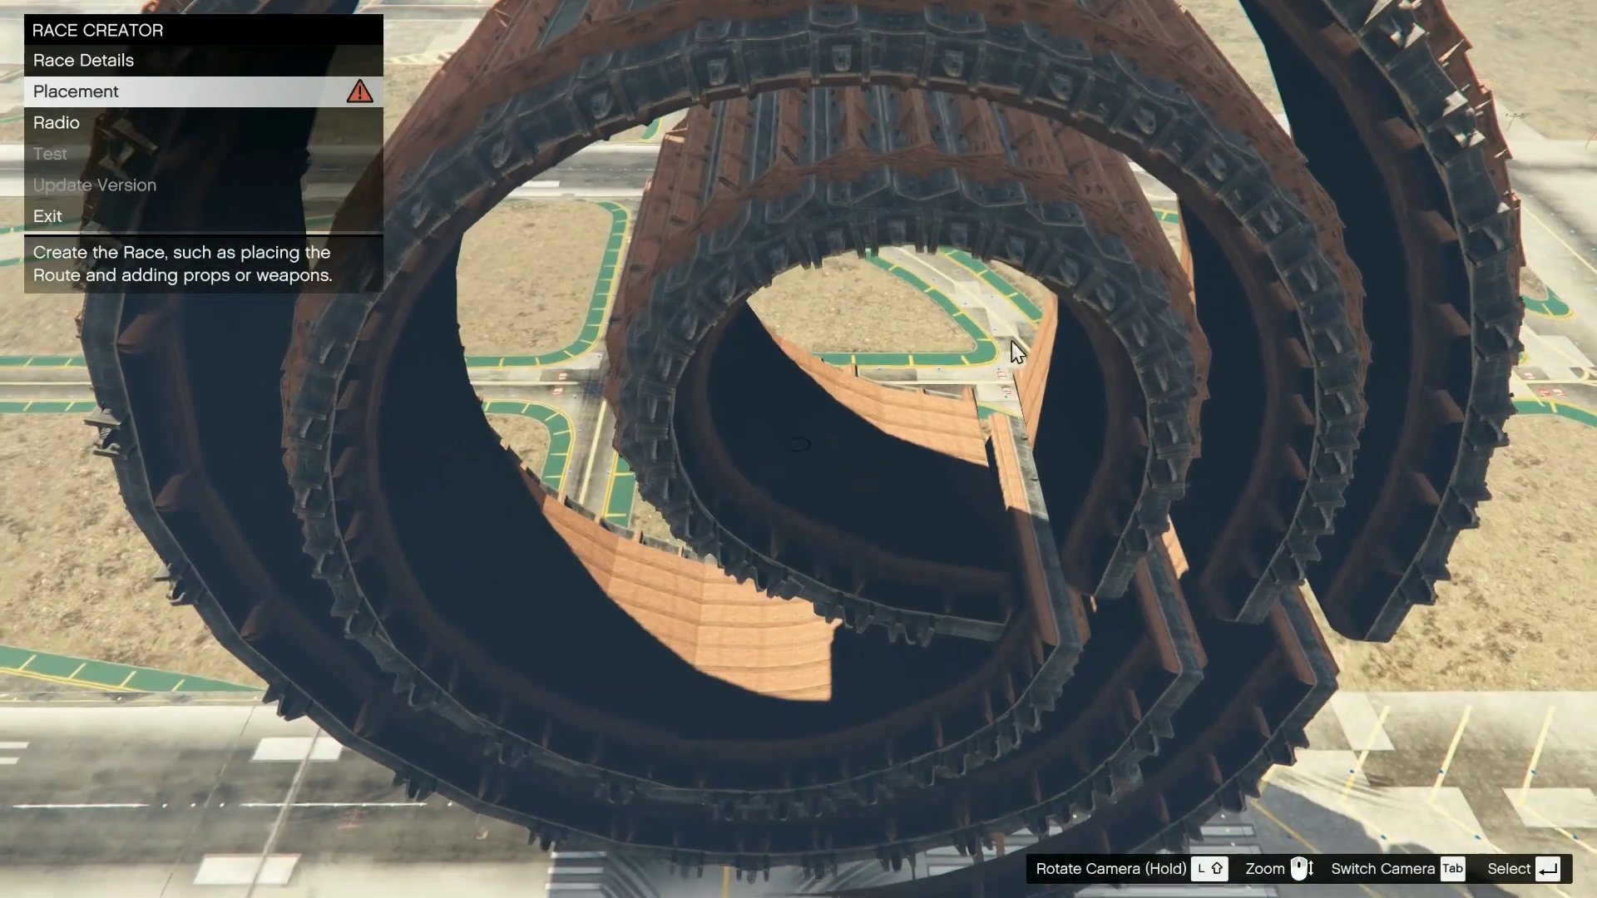
pyautogui.press('s')
# - Reopen the prop placement settings, switch the category from Templates to Barriers, and close in on the spiral's inner end
pyautogui.press('Return')
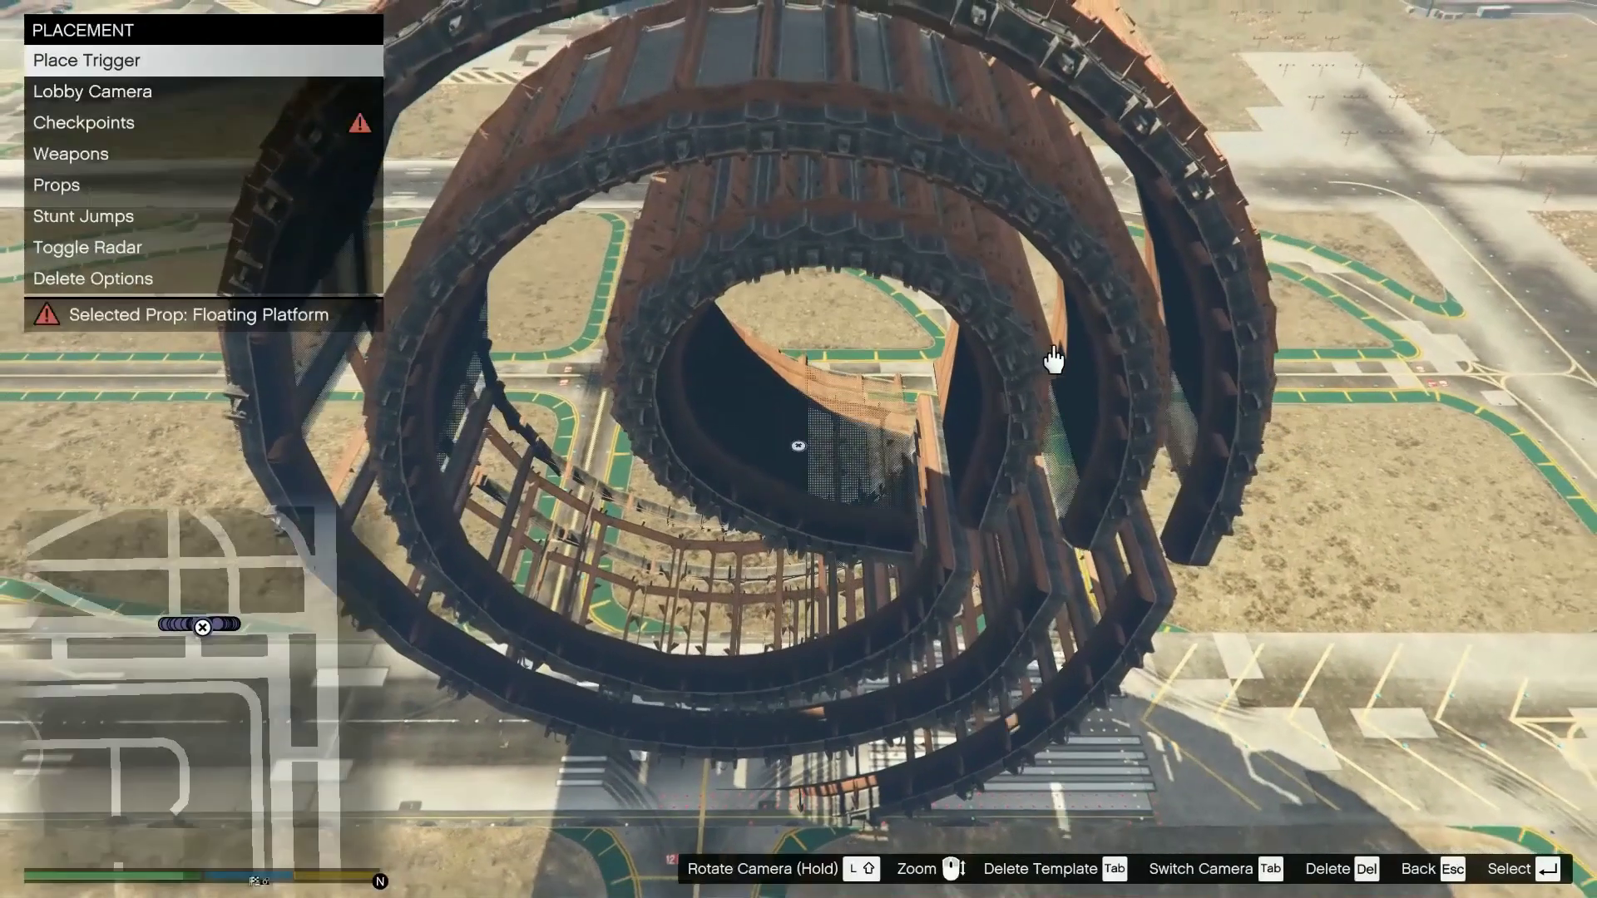
pyautogui.press('Down')
pyautogui.press('Down')
pyautogui.press('Down')
pyautogui.press('Down')
pyautogui.press('Return')
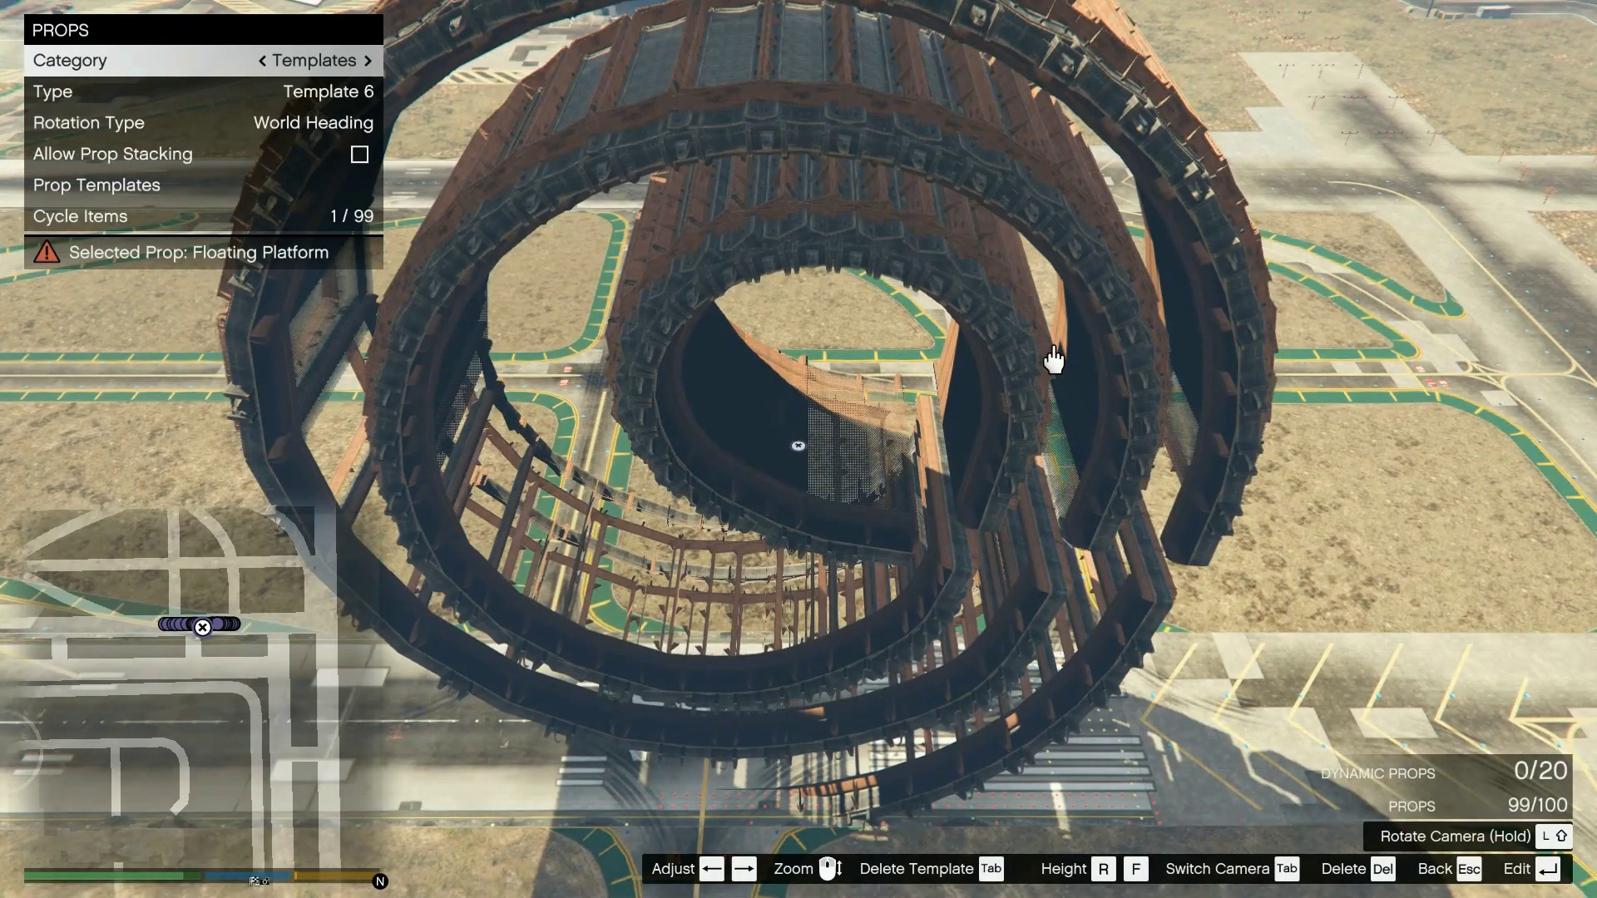
pyautogui.press('d')
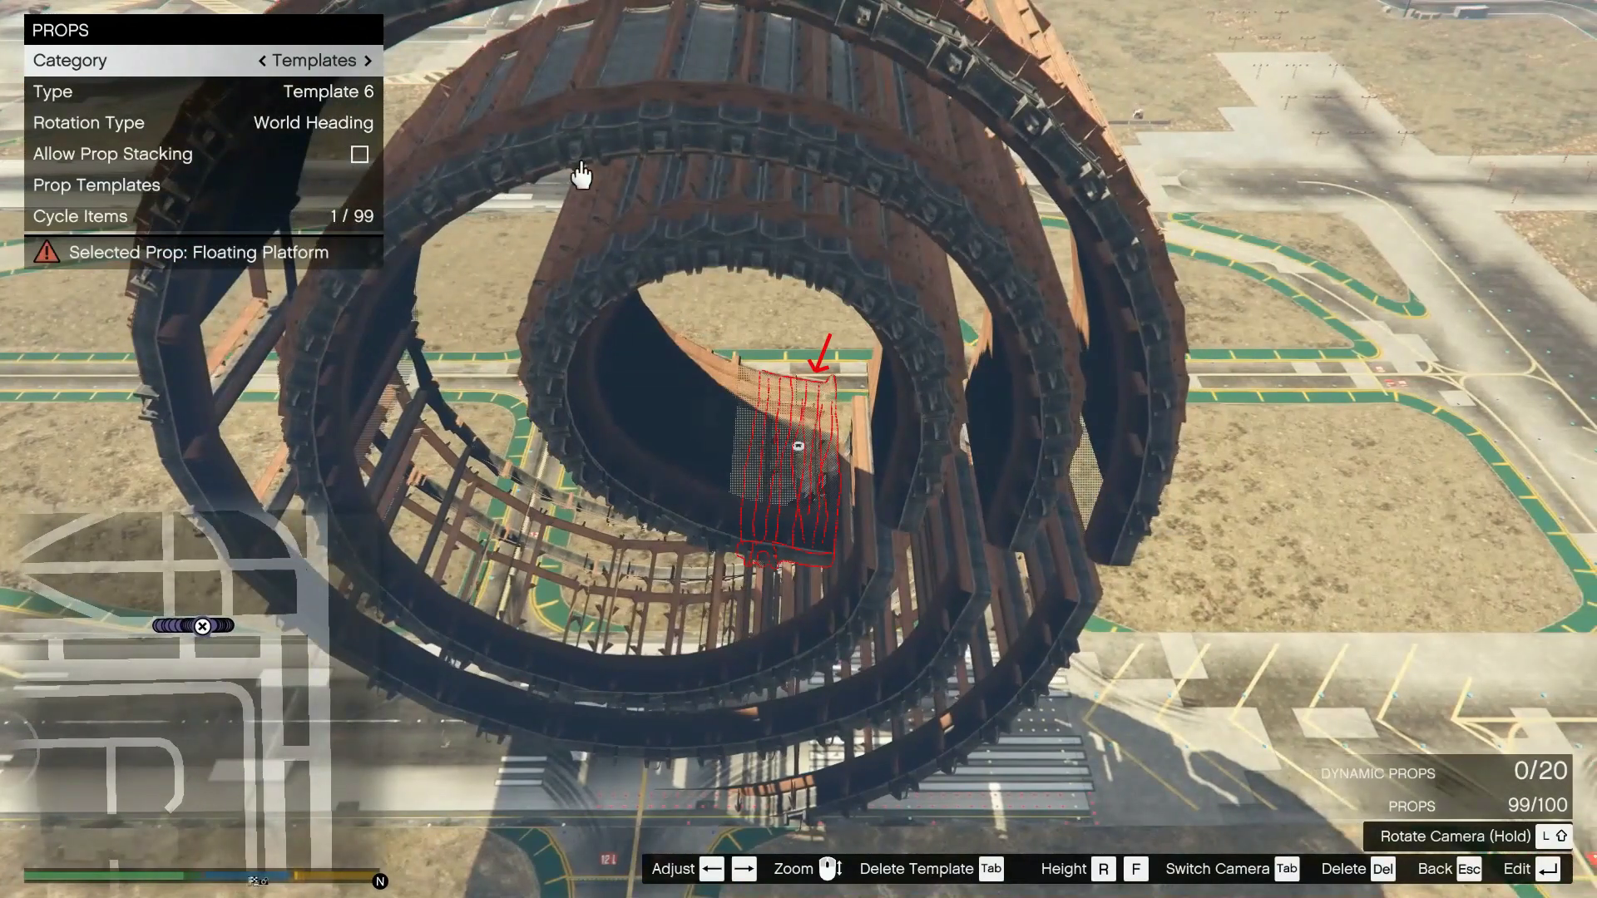
pyautogui.scroll(3, 581, 175)
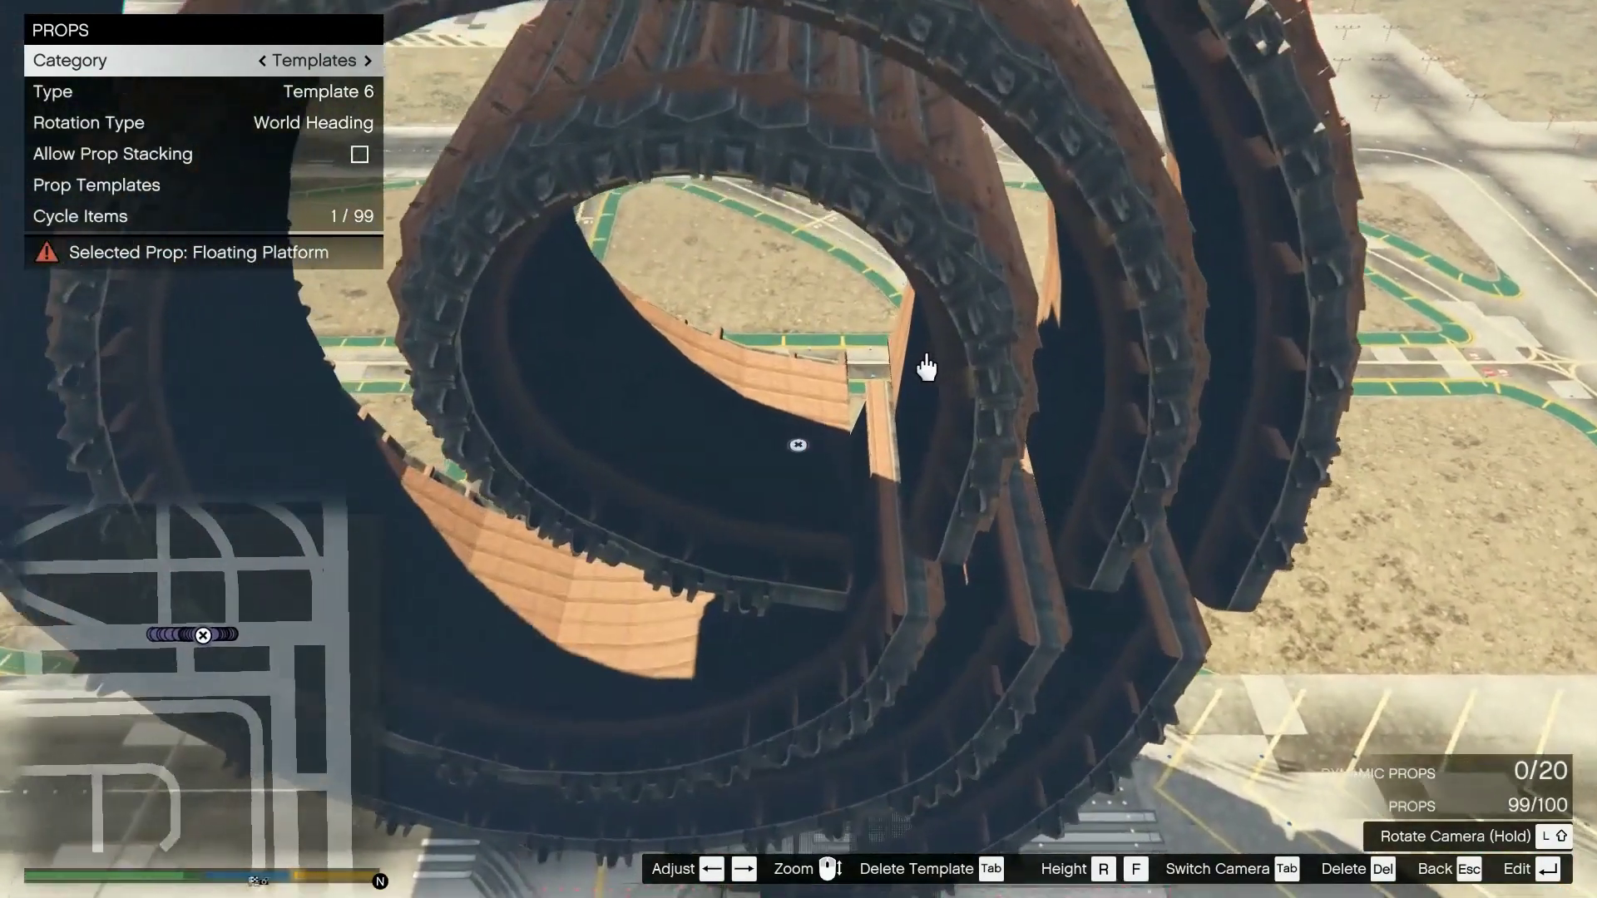
pyautogui.scroll(3, 926, 367)
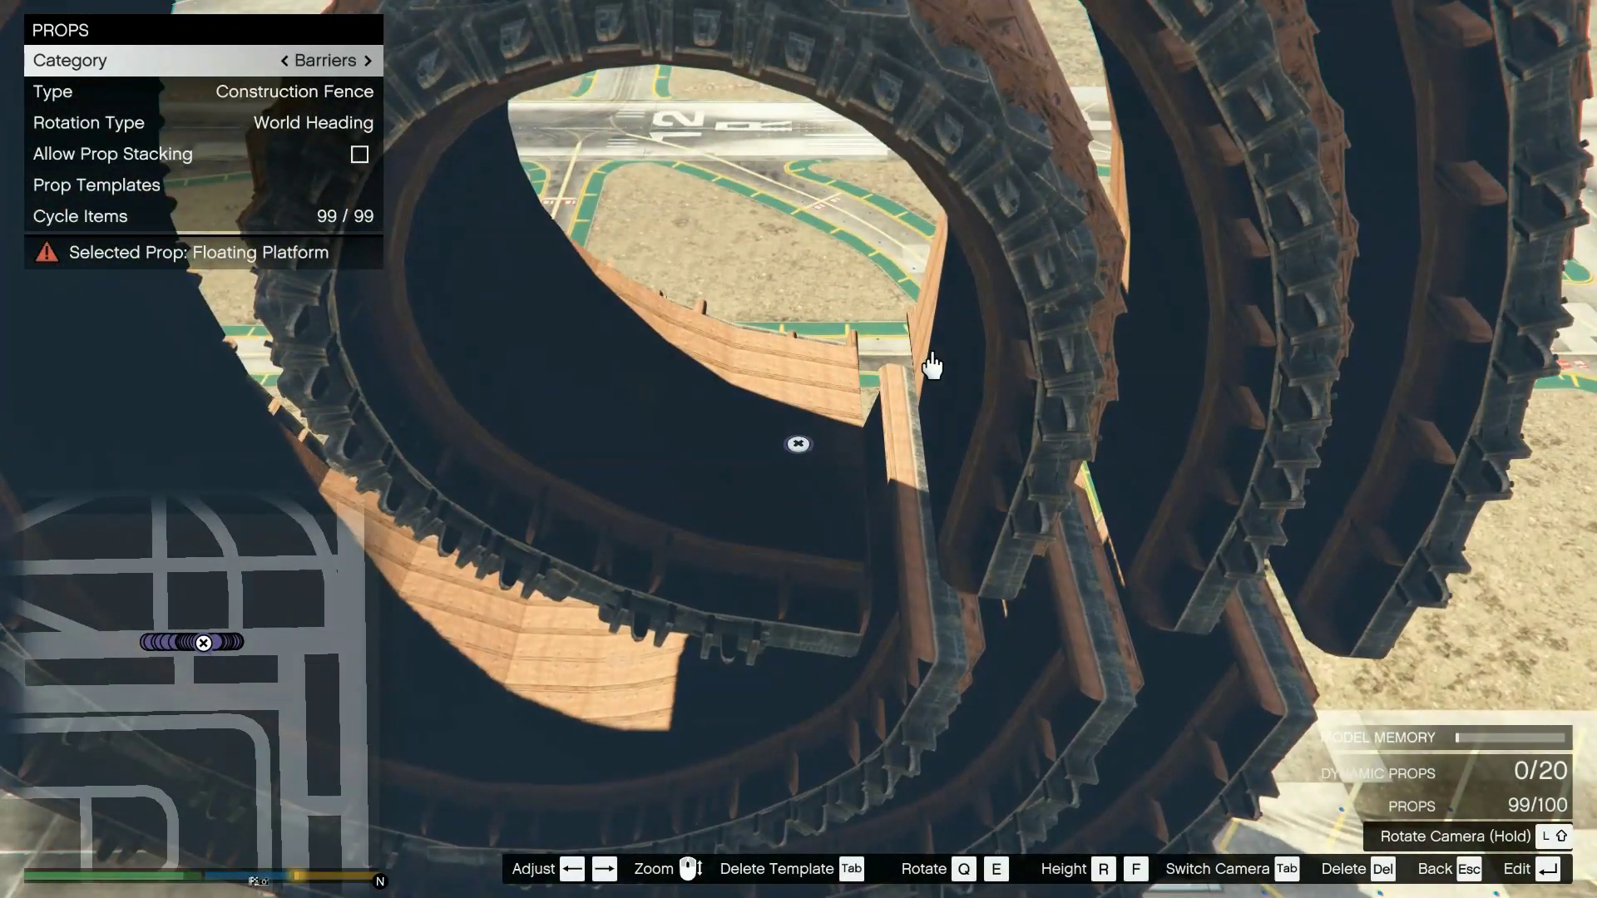
# - Pick up the floating platform at the inner end of the spiral and pull it out of the structure
pyautogui.press('Down')
pyautogui.press('Down')
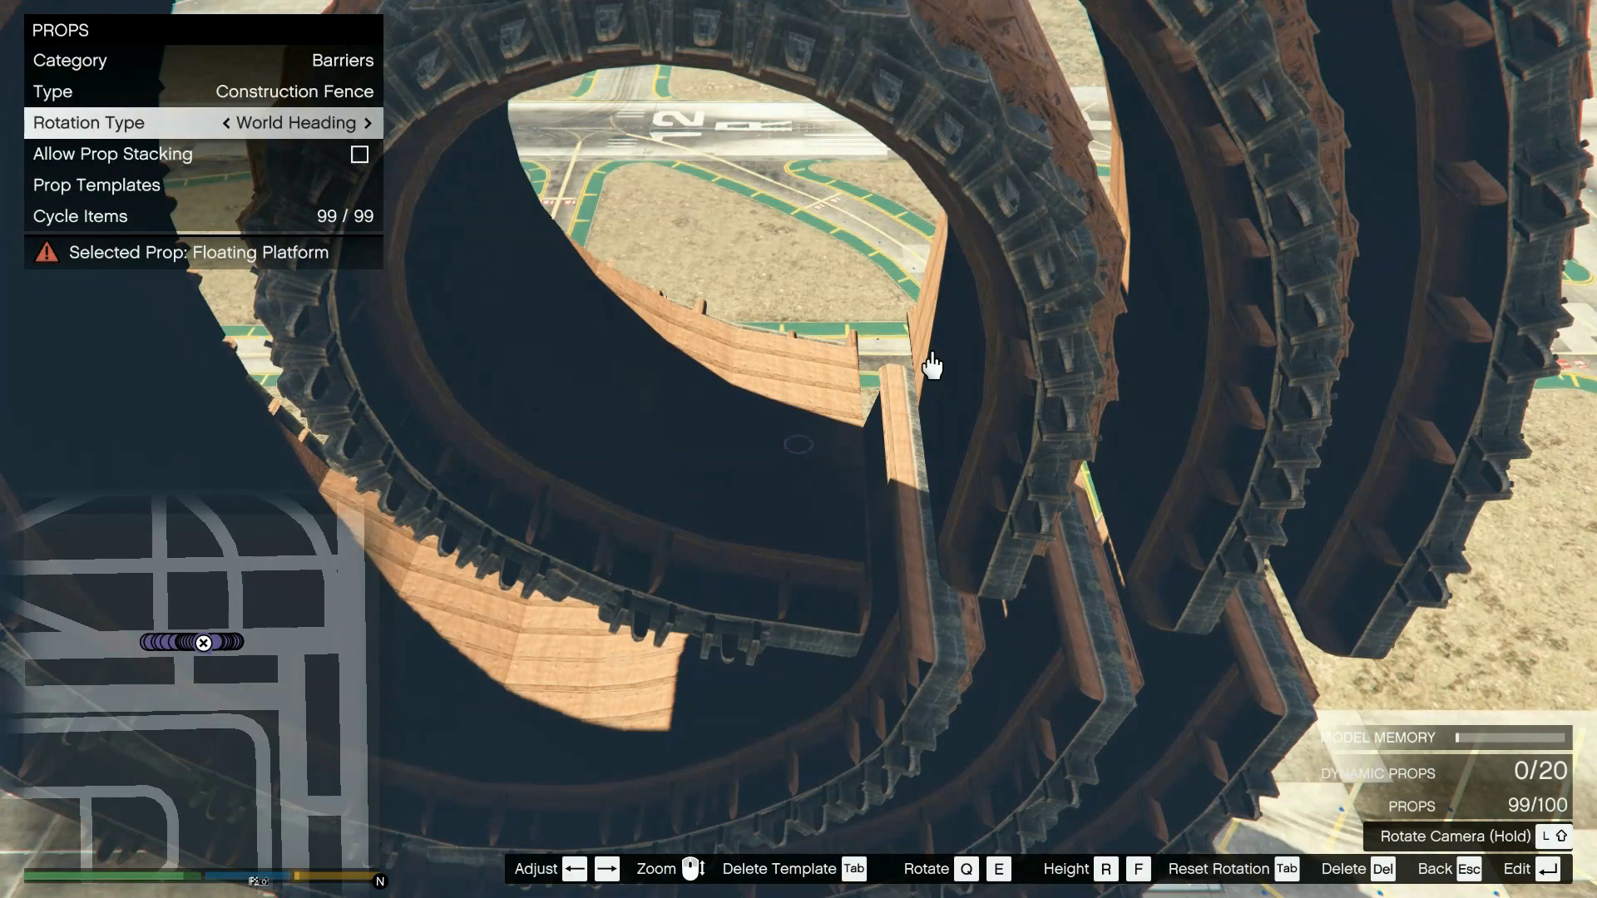
pyautogui.press('Down')
pyautogui.press('Up')
pyautogui.scroll(3, 849, 249)
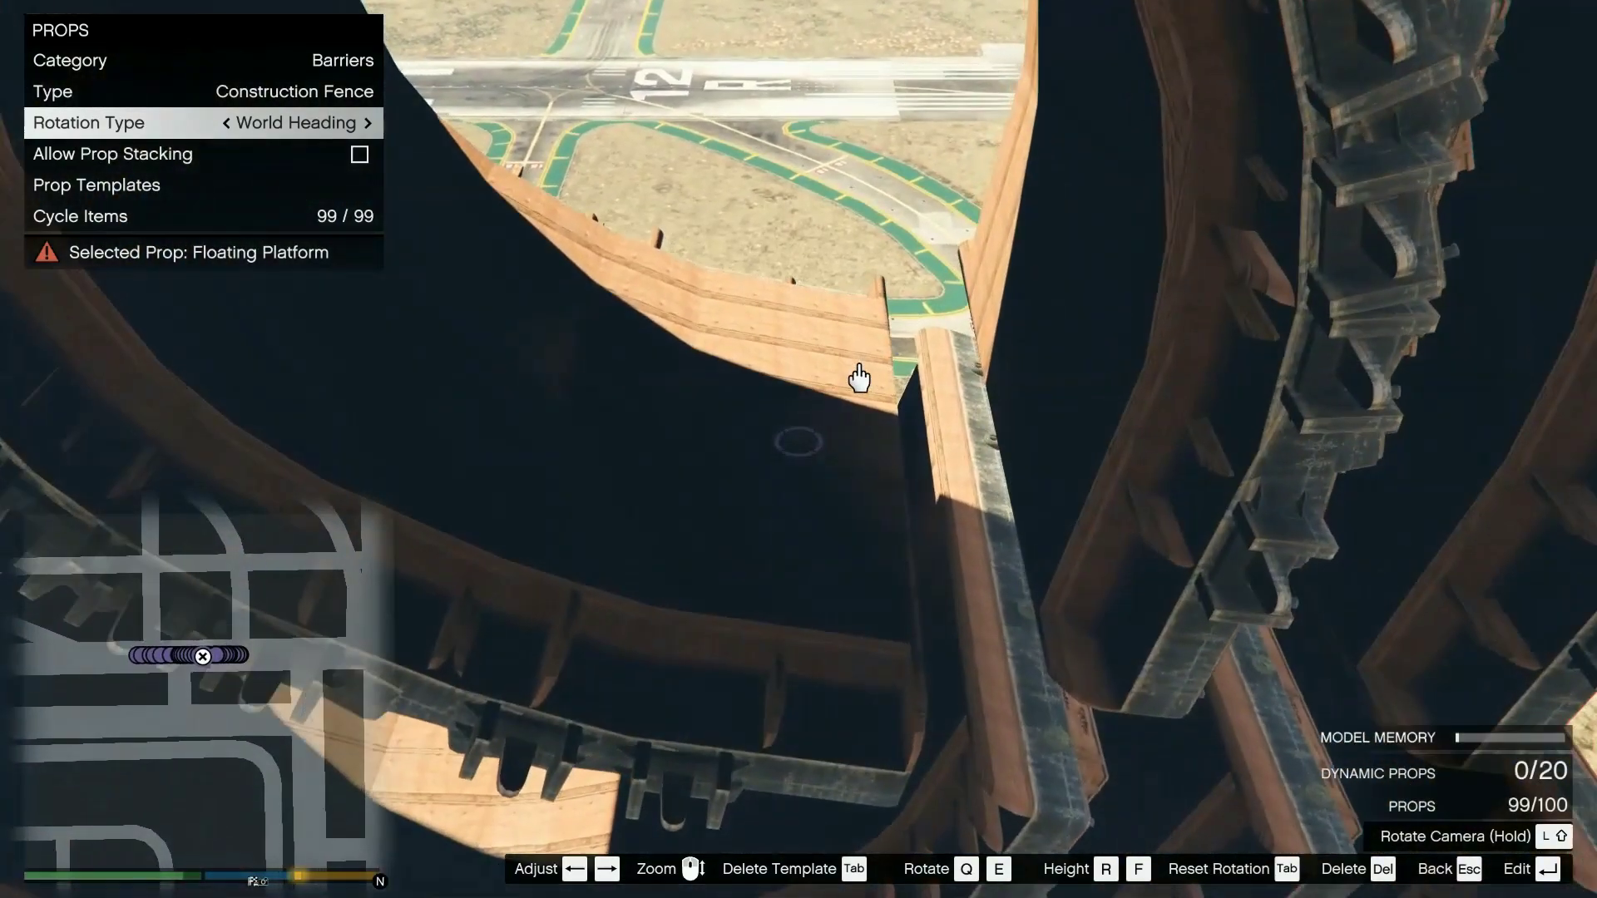
pyautogui.click(856, 368)
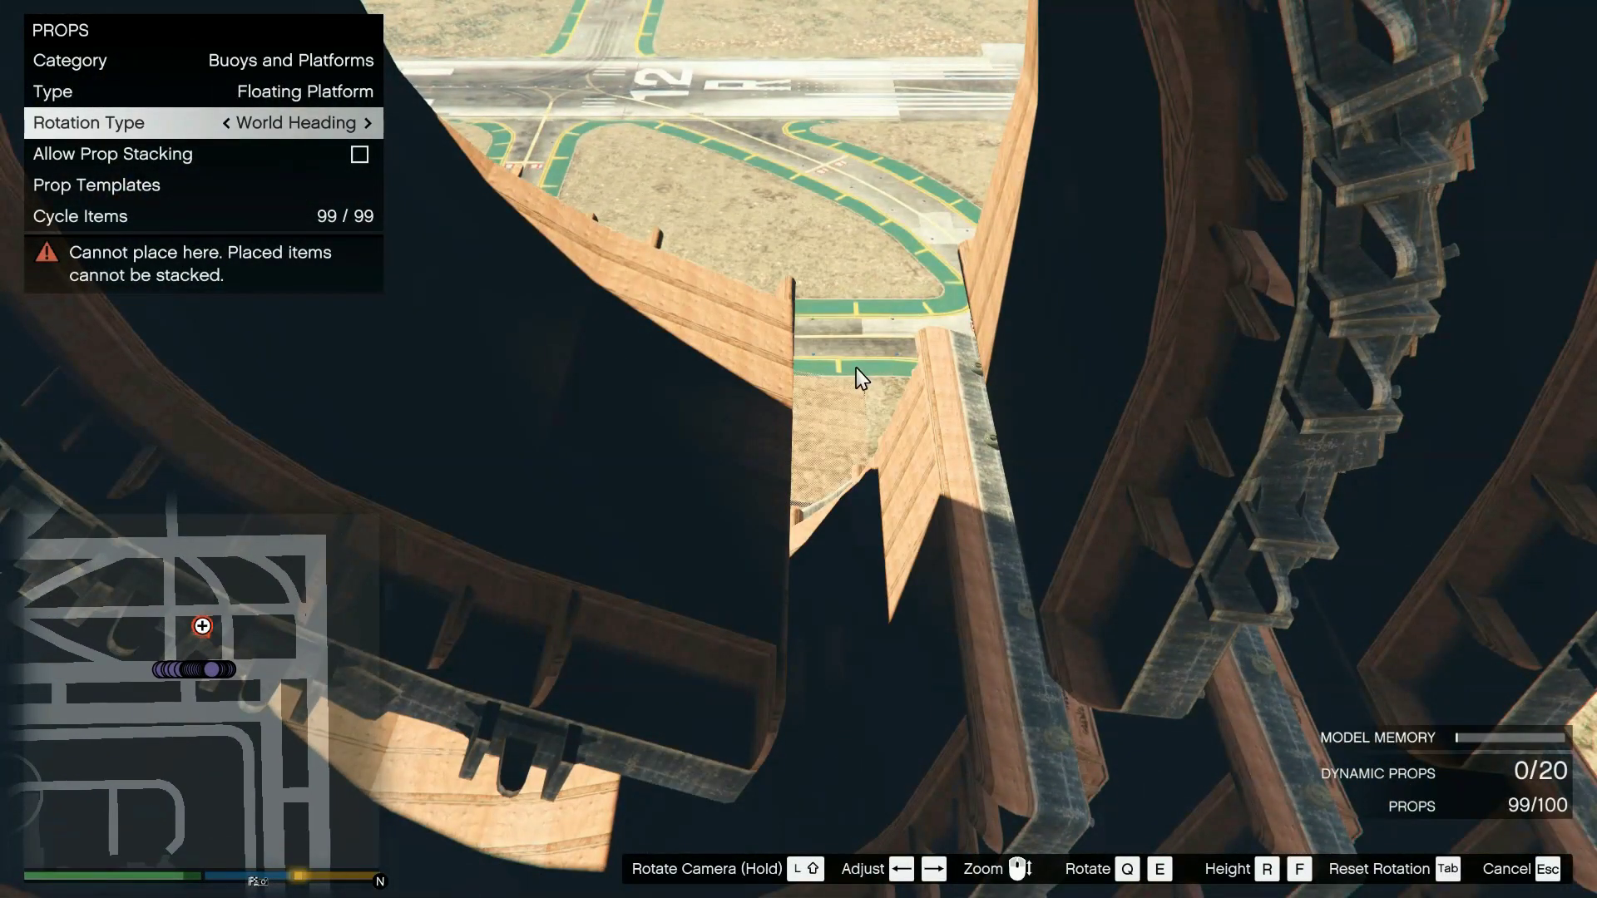
pyautogui.scroll(-3, 856, 369)
pyautogui.press('s')
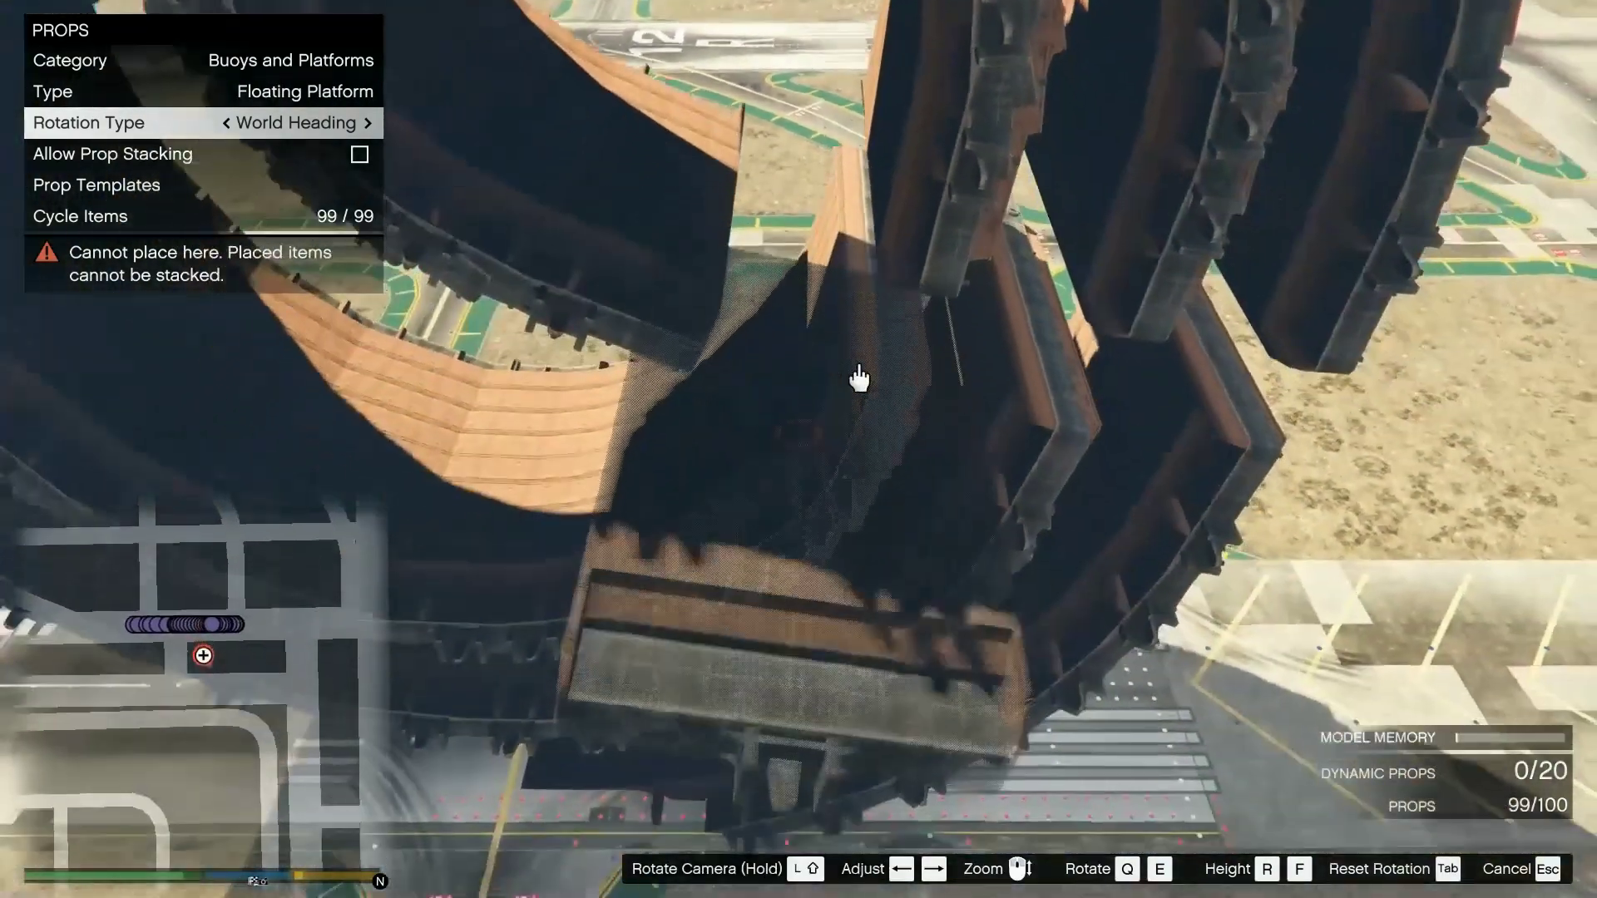
# - Allow prop stacking for the picked-up platform and set its rotation type to Roll
pyautogui.press('Down')
pyautogui.press('Return')
pyautogui.press('Up')
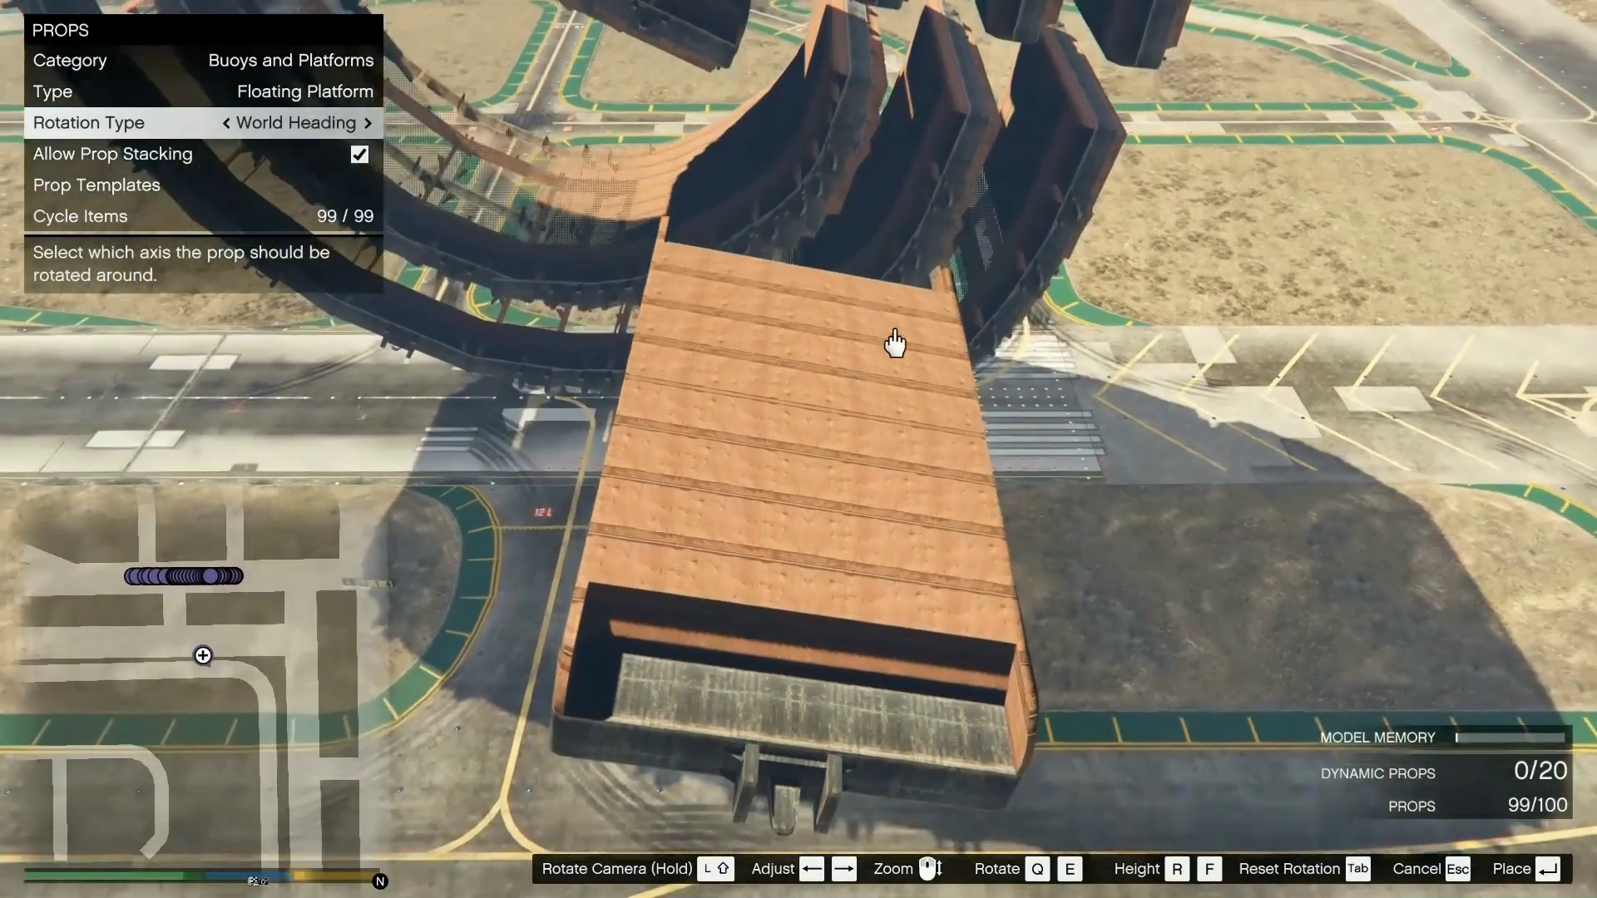
pyautogui.scroll(-3, 895, 342)
pyautogui.press('Right')
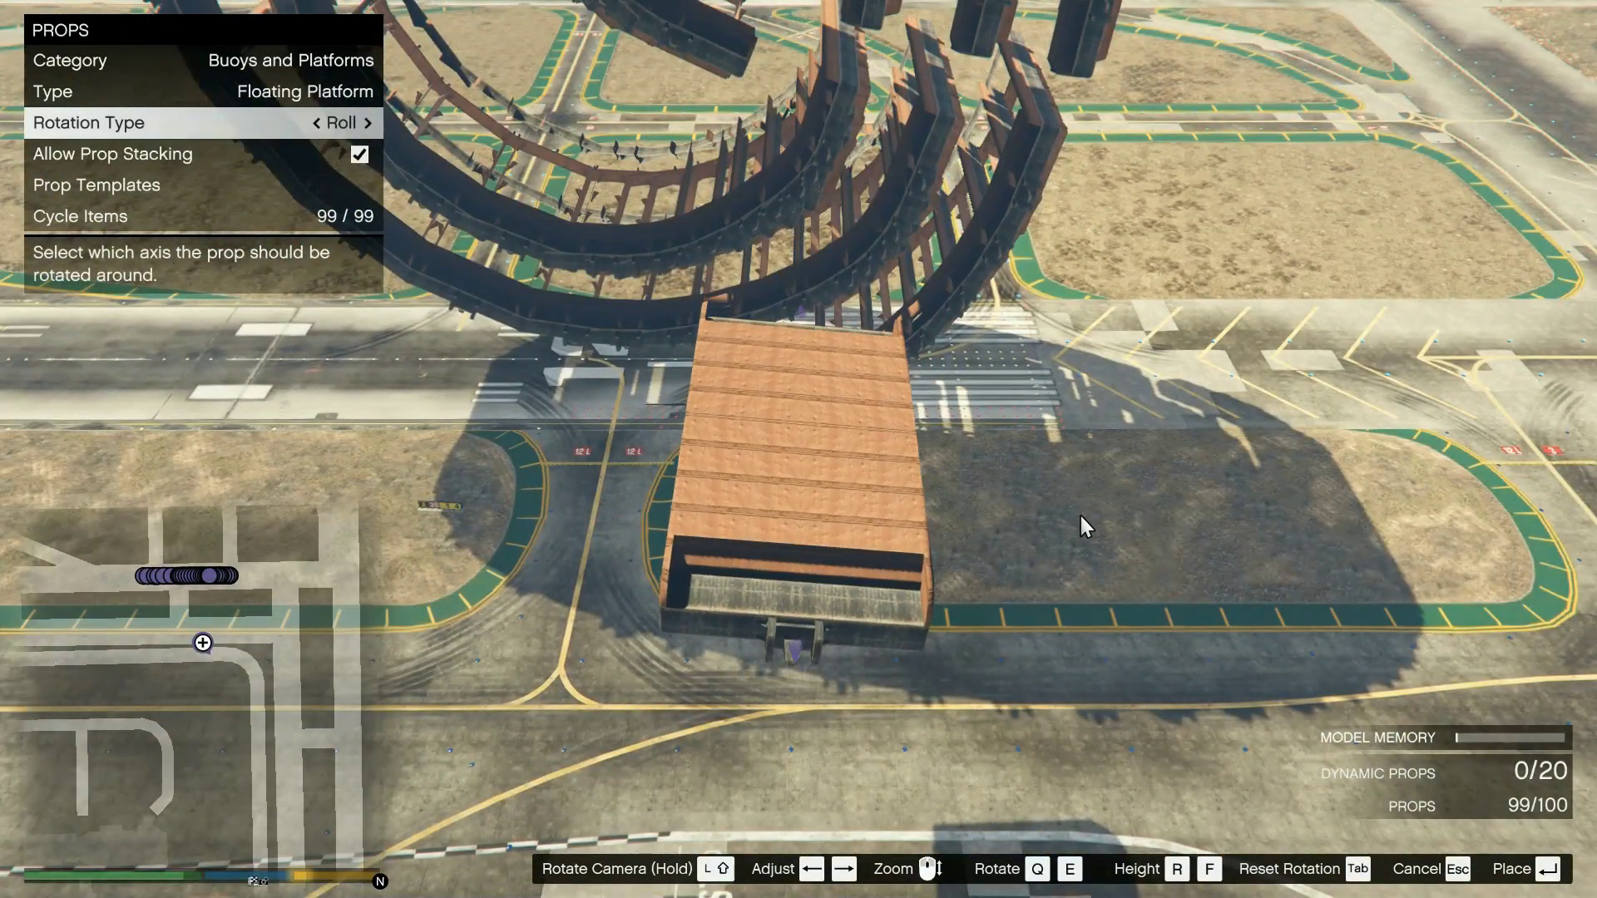
# - Place the floating platform on its own in front of the spiral, beside the runway
pyautogui.keyDown('shift'); pyautogui.moveTo(1079, 512); pyautogui.dragTo(977, 451); pyautogui.keyUp('shift')
pyautogui.press('a')
pyautogui.press('a')
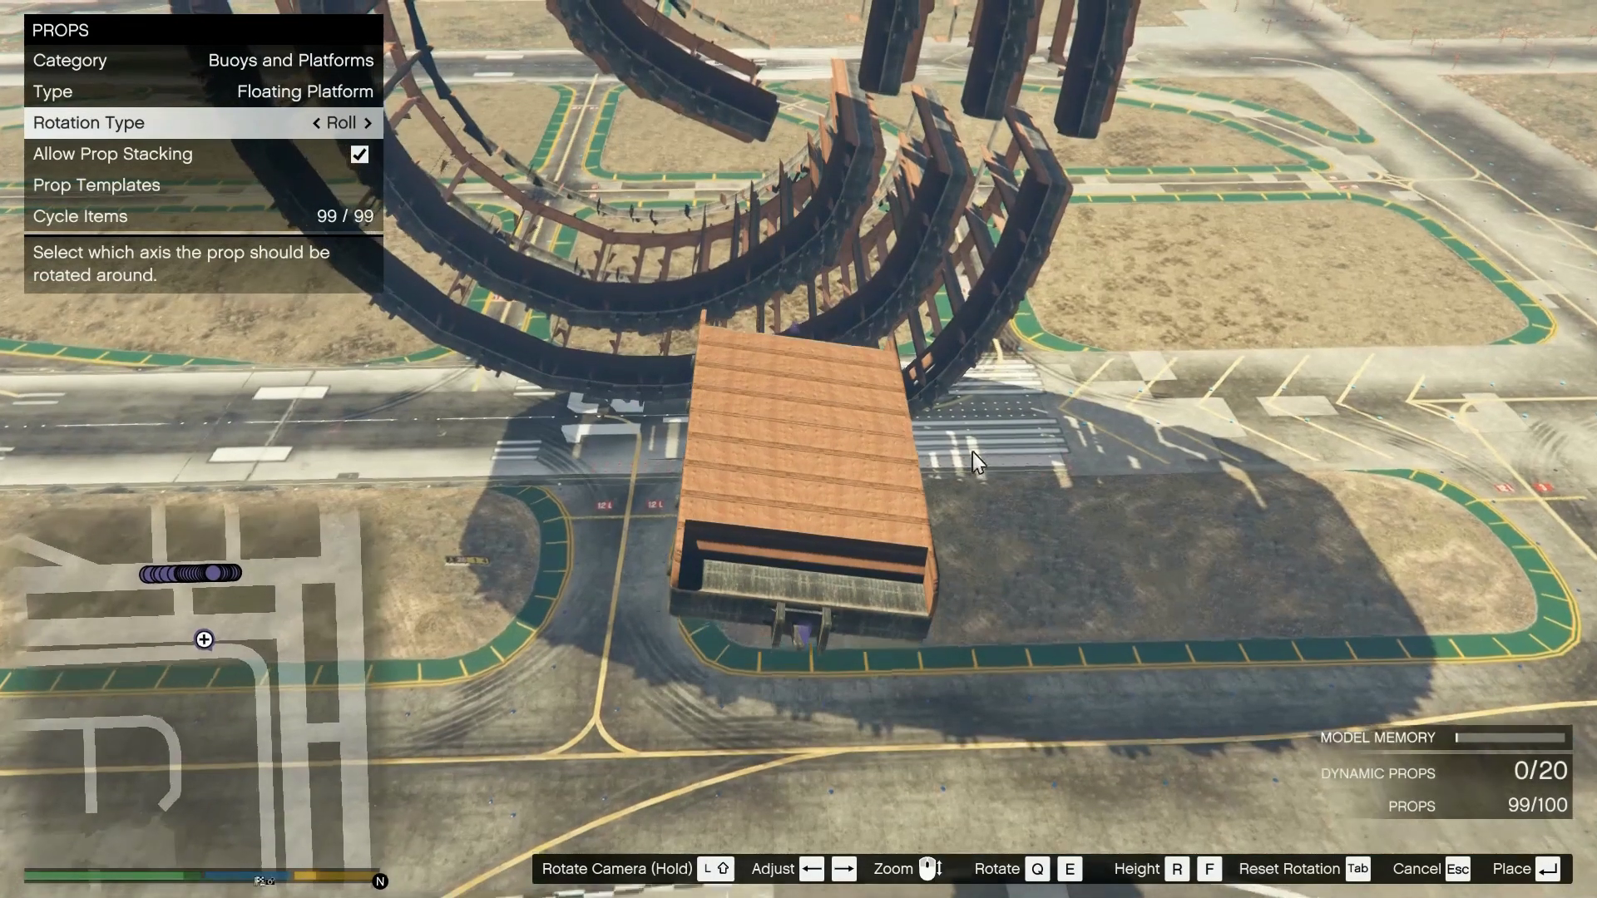
pyautogui.press('r')
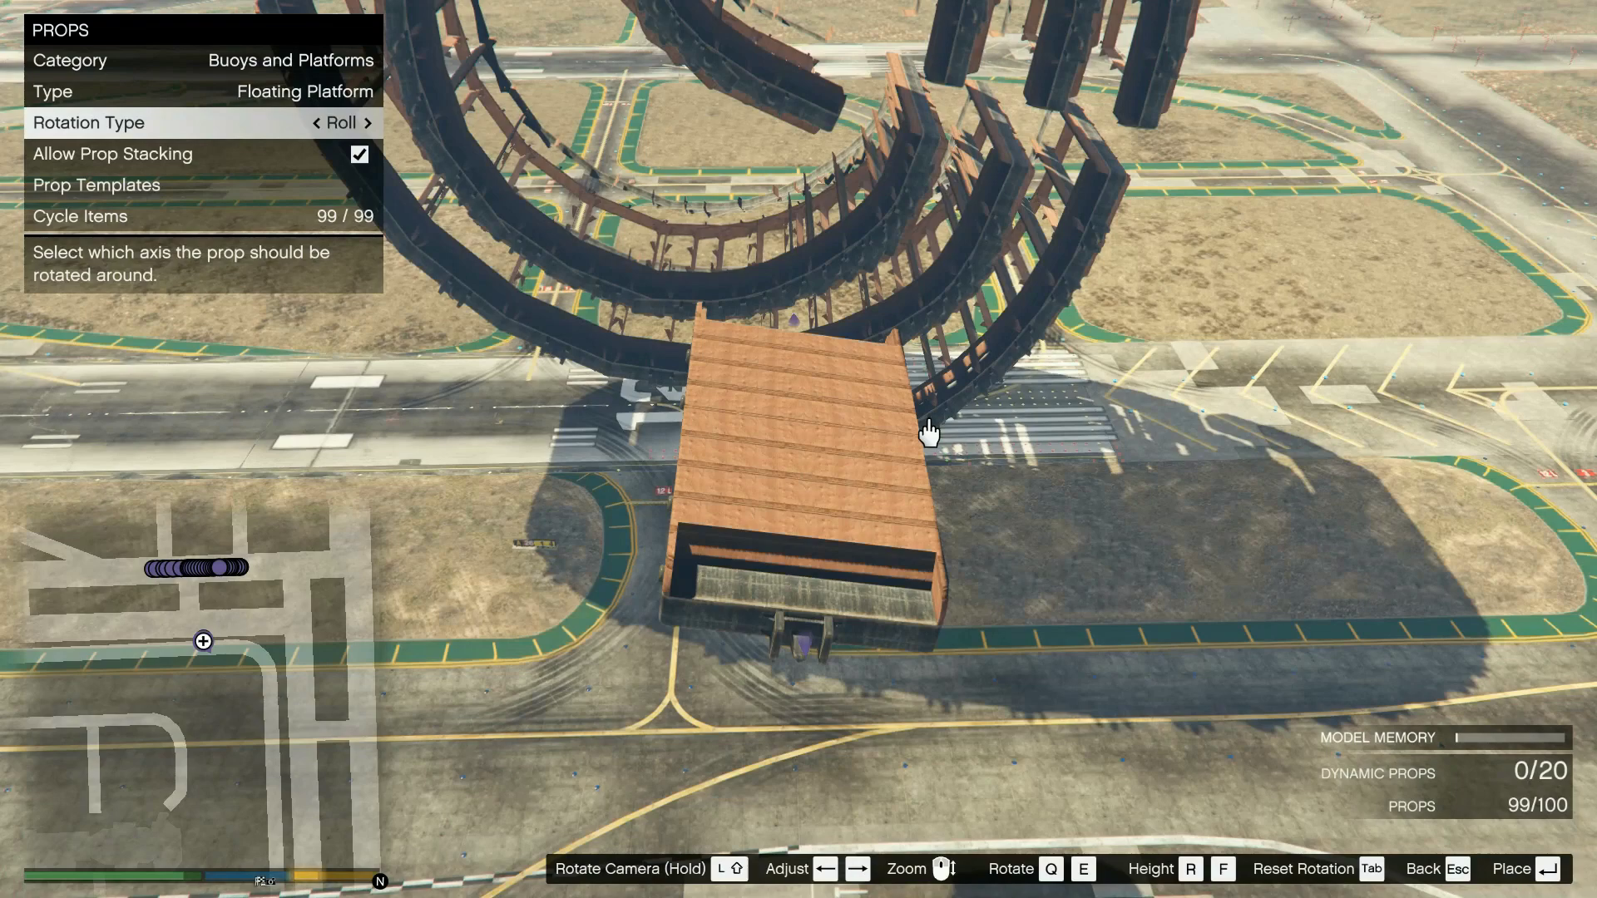
pyautogui.press('s')
pyautogui.press('a')
# - Switch the prop category to Dynamic and back to Barriers to reset the rotation type to World Heading
pyautogui.press('Up')
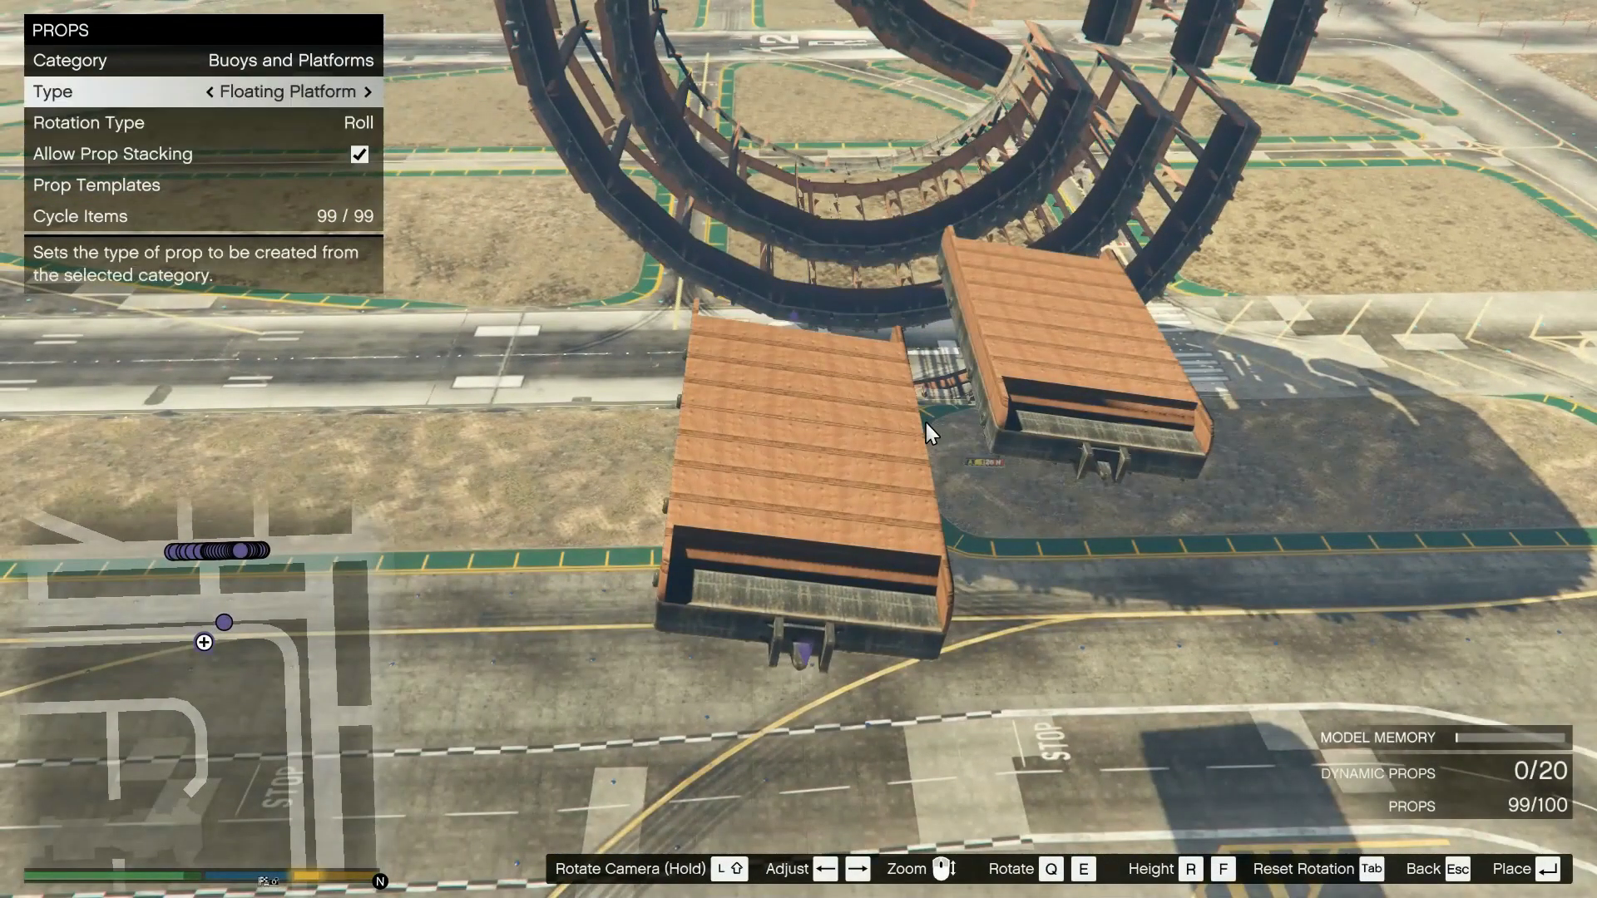
pyautogui.press('Up')
pyautogui.press('Left')
pyautogui.press('Left')
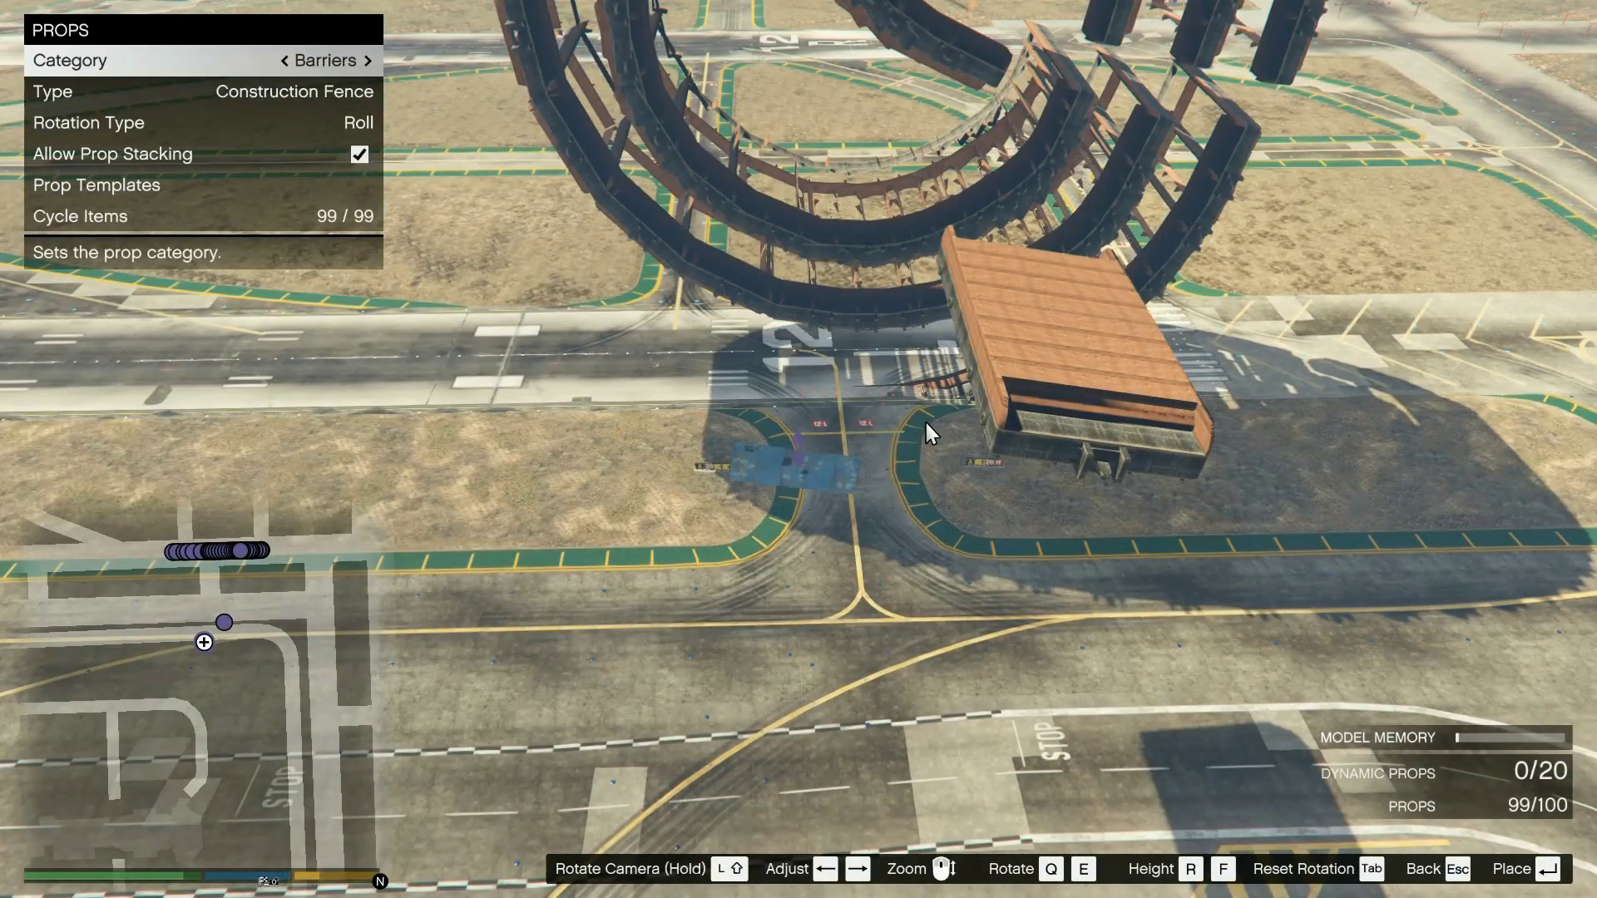
pyautogui.press('Left')
pyautogui.press('Left')
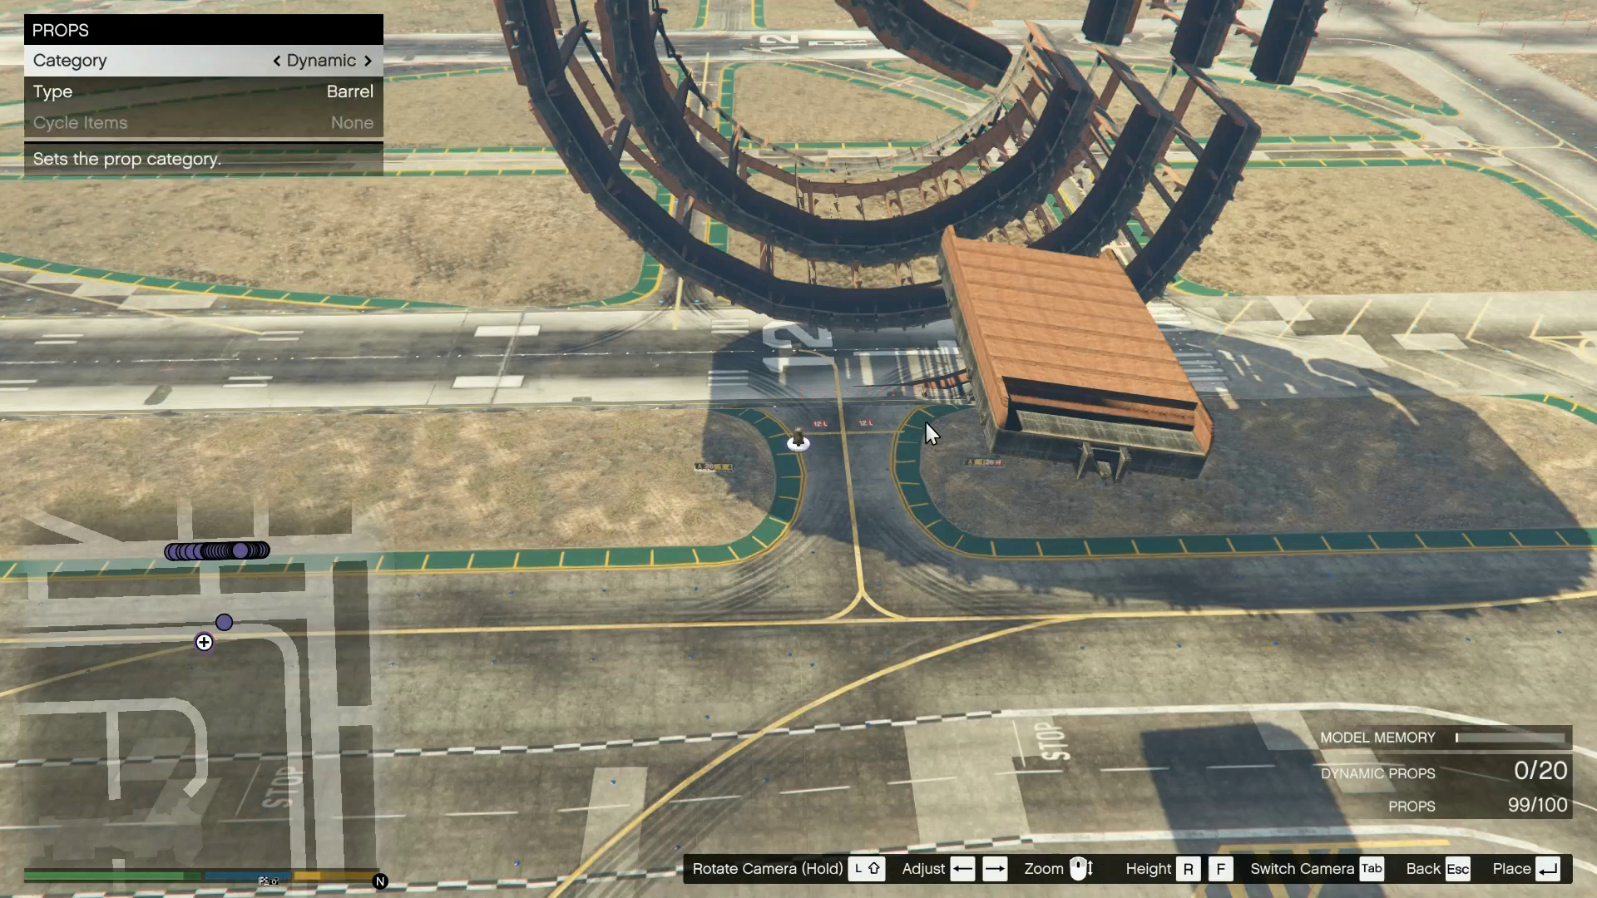
pyautogui.press('Right')
pyautogui.press('Right')
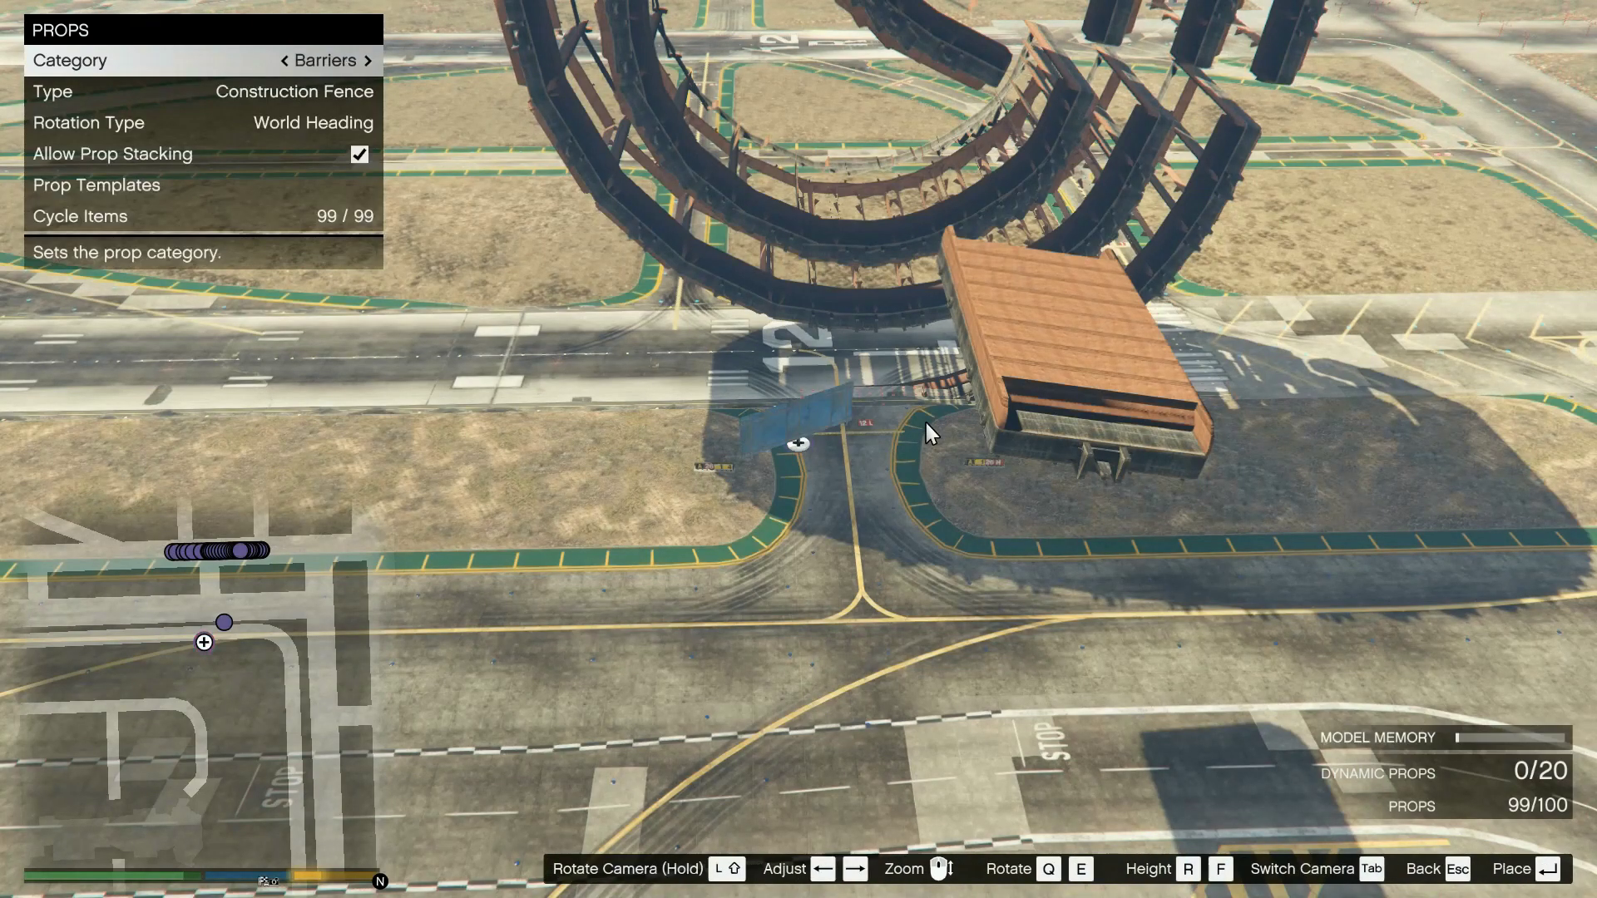
# - Check the construction fence's rotation type, and repeat the category switch to Dynamic and back to Barriers
pyautogui.press('Down')
pyautogui.press('Down')
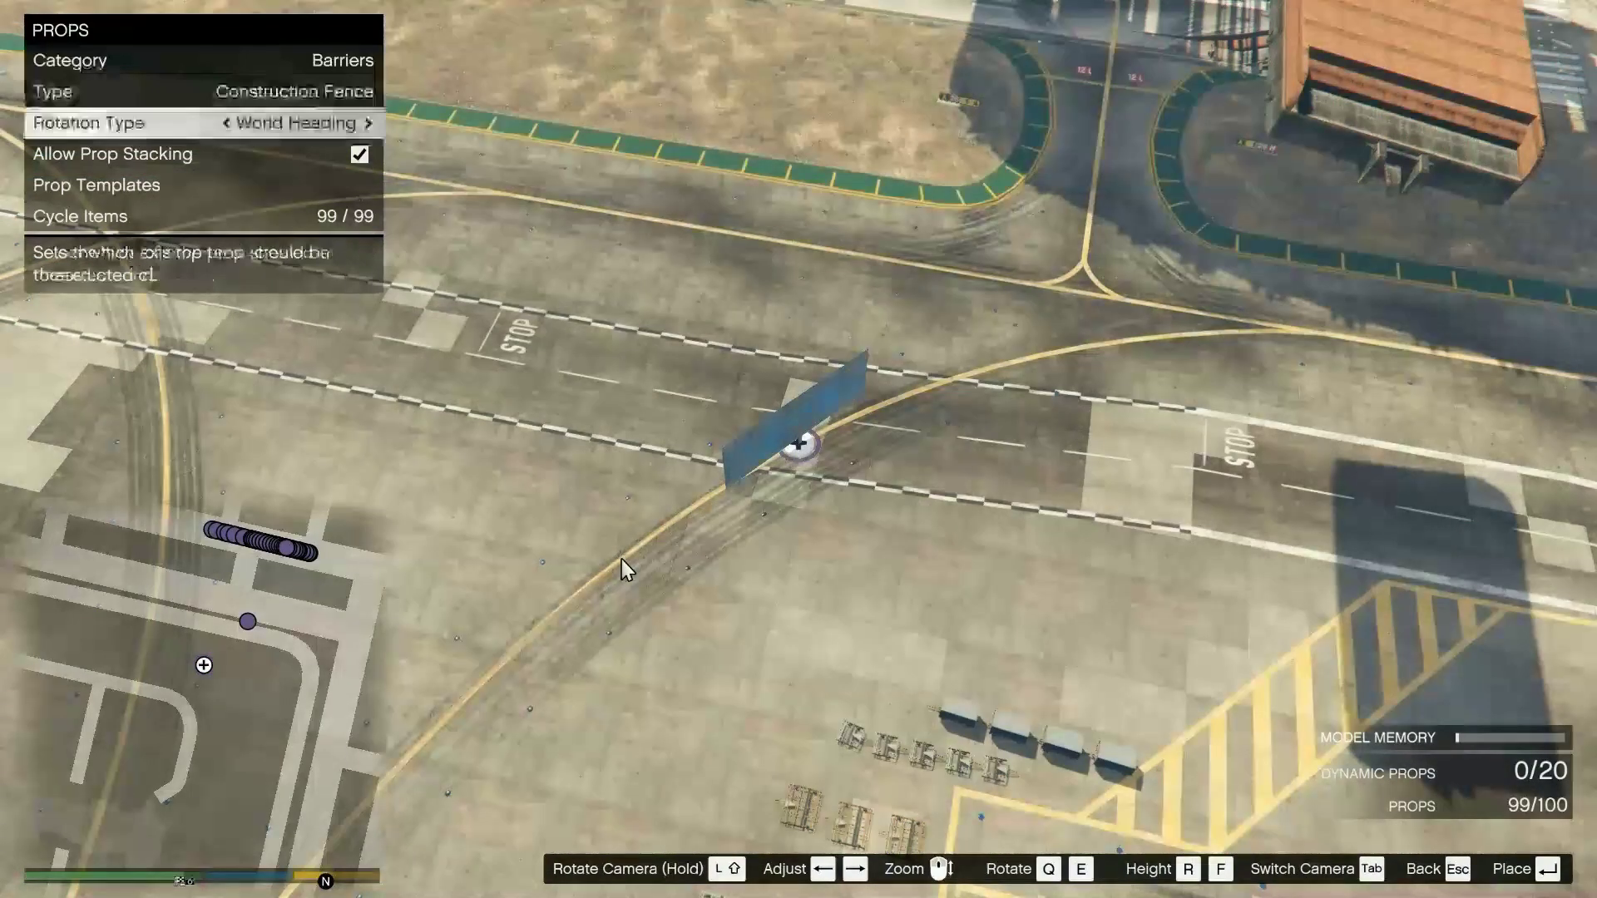
pyautogui.press('Up')
pyautogui.press('Up')
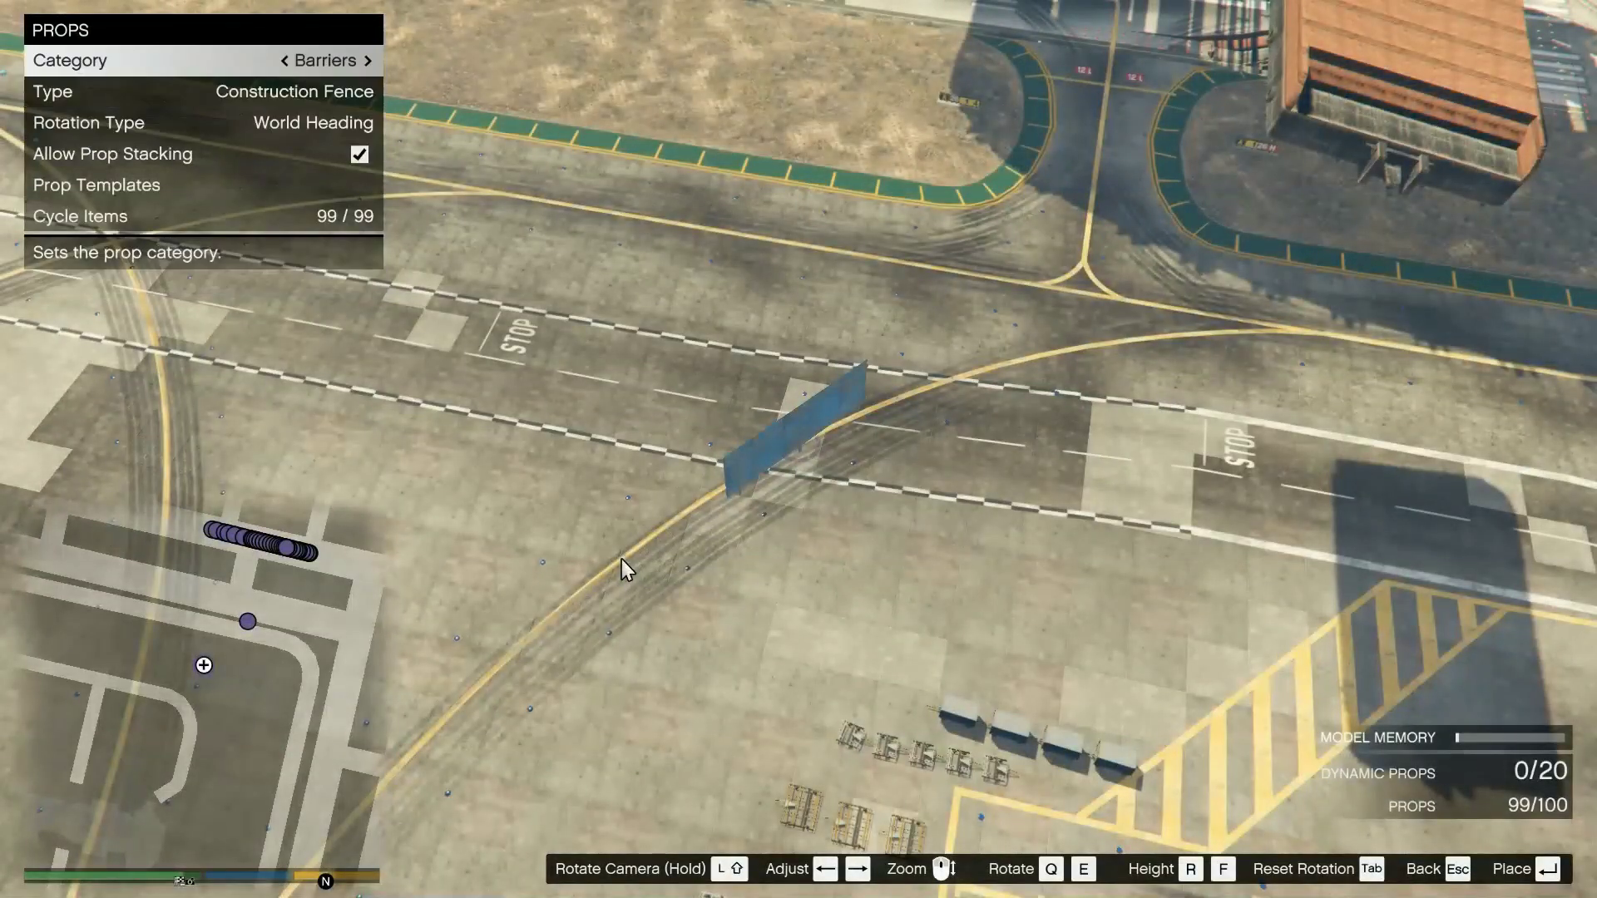
pyautogui.press('Left')
pyautogui.press('Left')
pyautogui.press('Right')
pyautogui.press('Right')
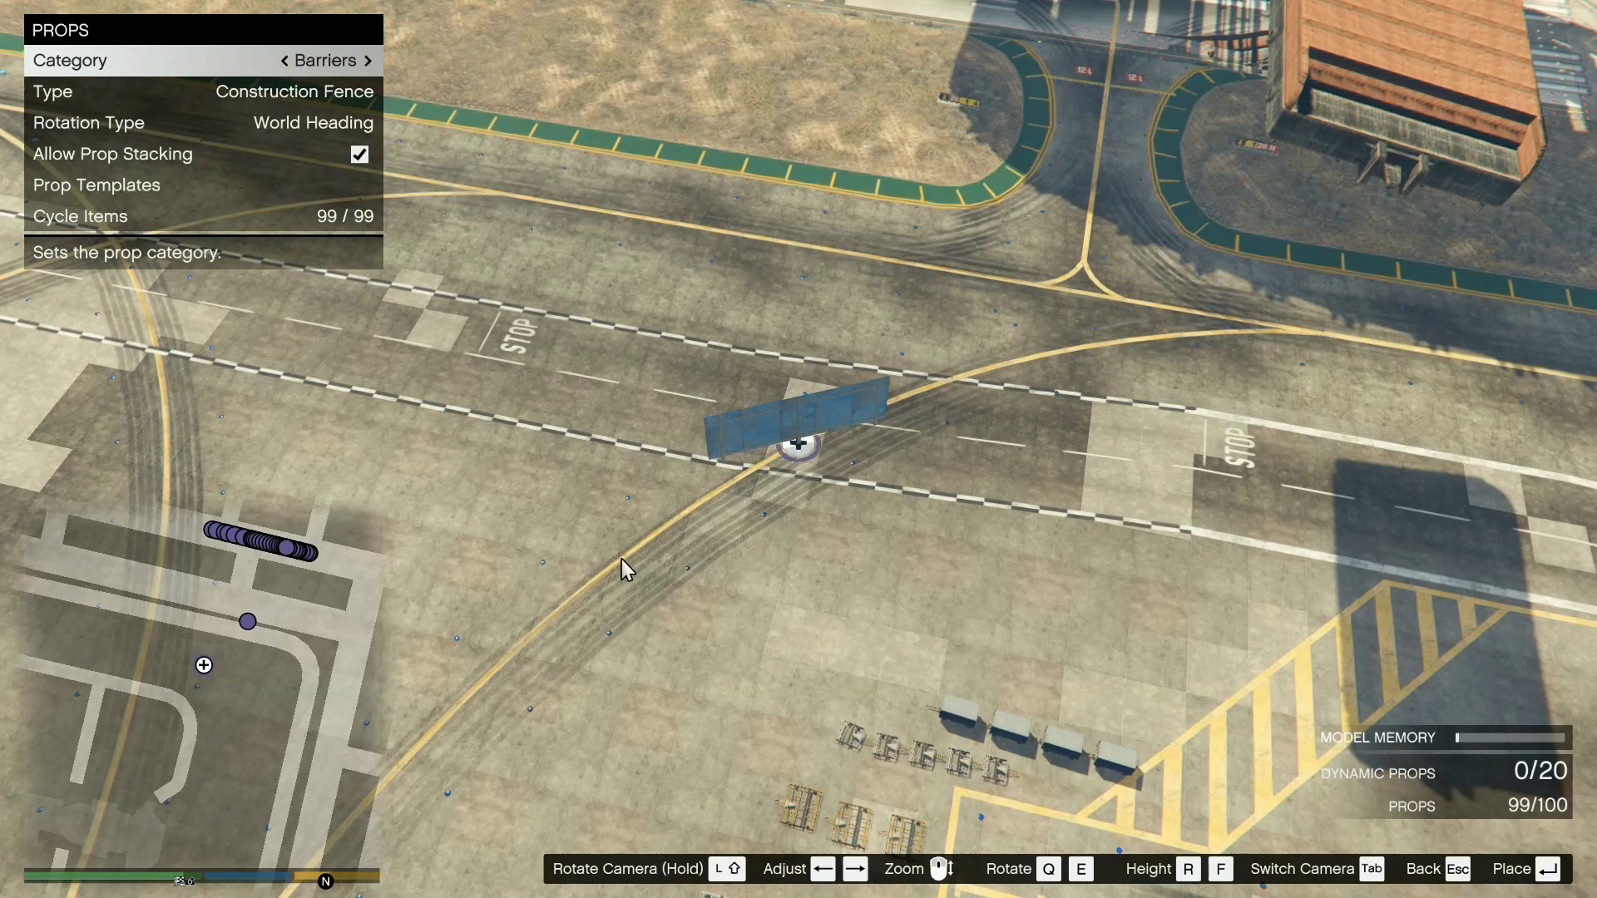
# - Move the construction fence preview over the floating platform placed in front of the spiral
pyautogui.moveTo(615, 325); pyautogui.dragTo(1065, 331)
pyautogui.press('d')
pyautogui.press('w')
pyautogui.press('w')
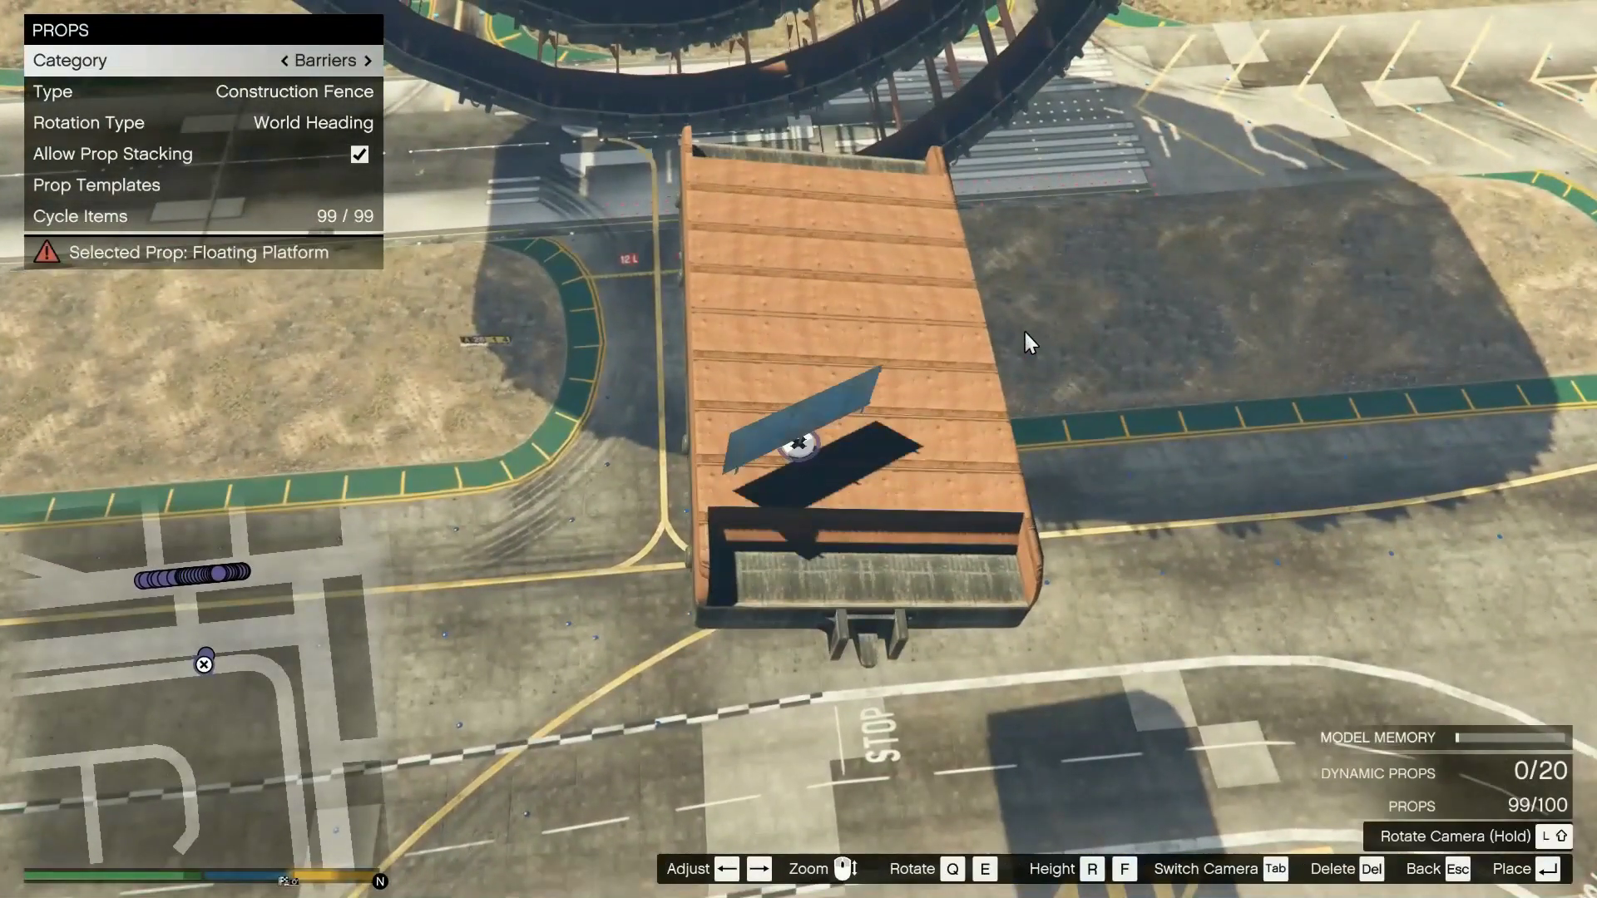
pyautogui.press('s')
pyautogui.press('w')
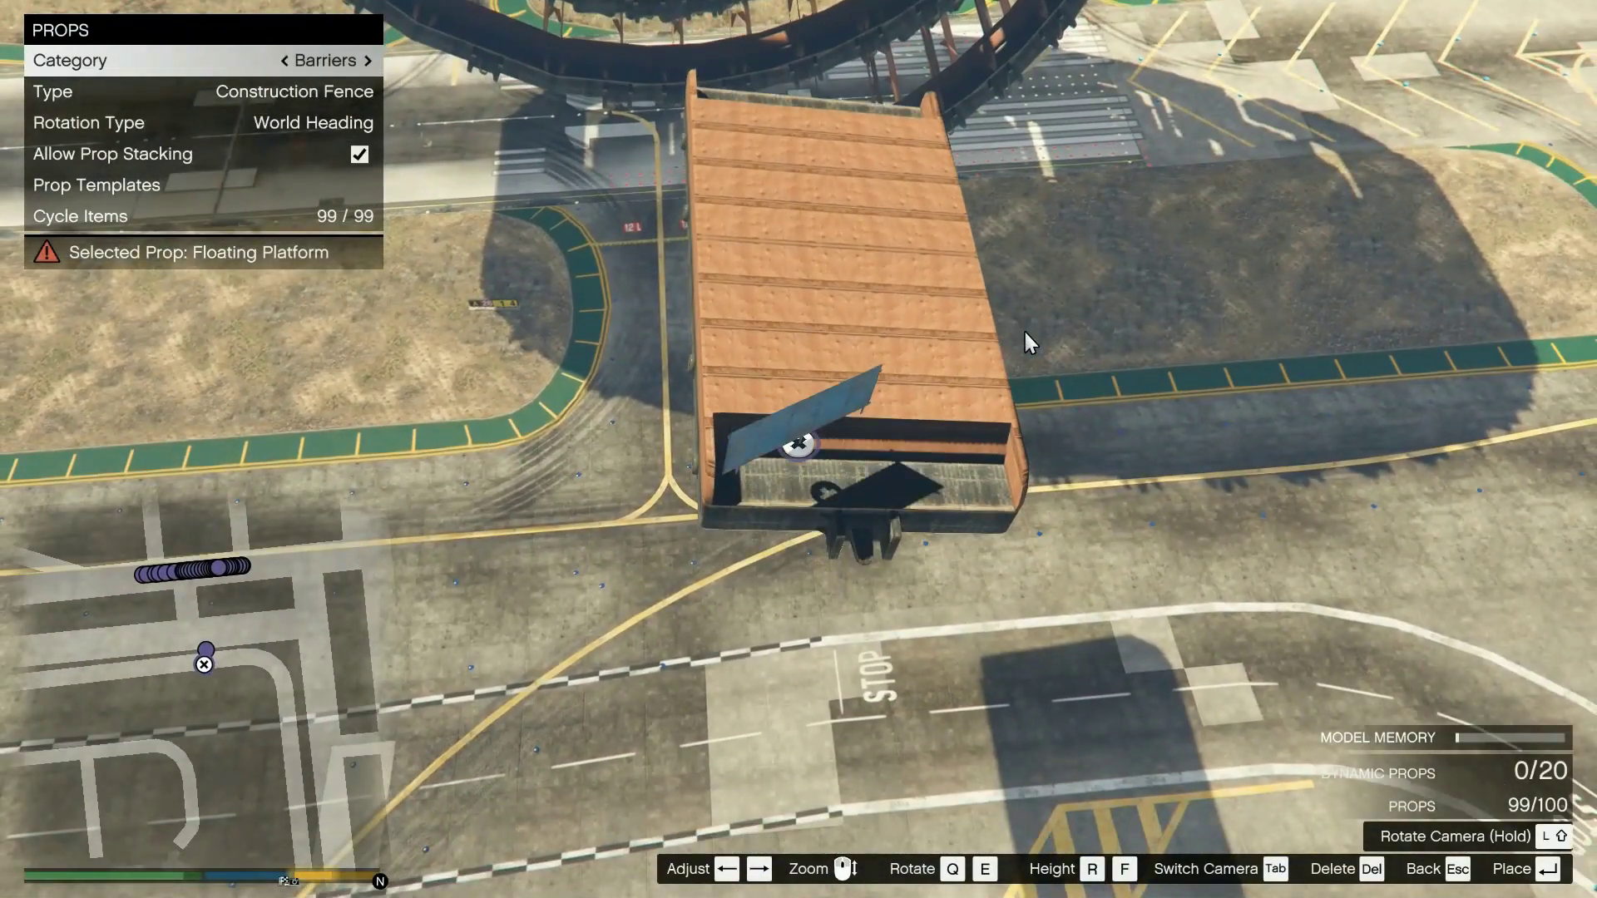
# - Place the construction fence at the open front end of the standalone floating platform, using the World Heading rotation type
pyautogui.press('Down')
pyautogui.press('Down')
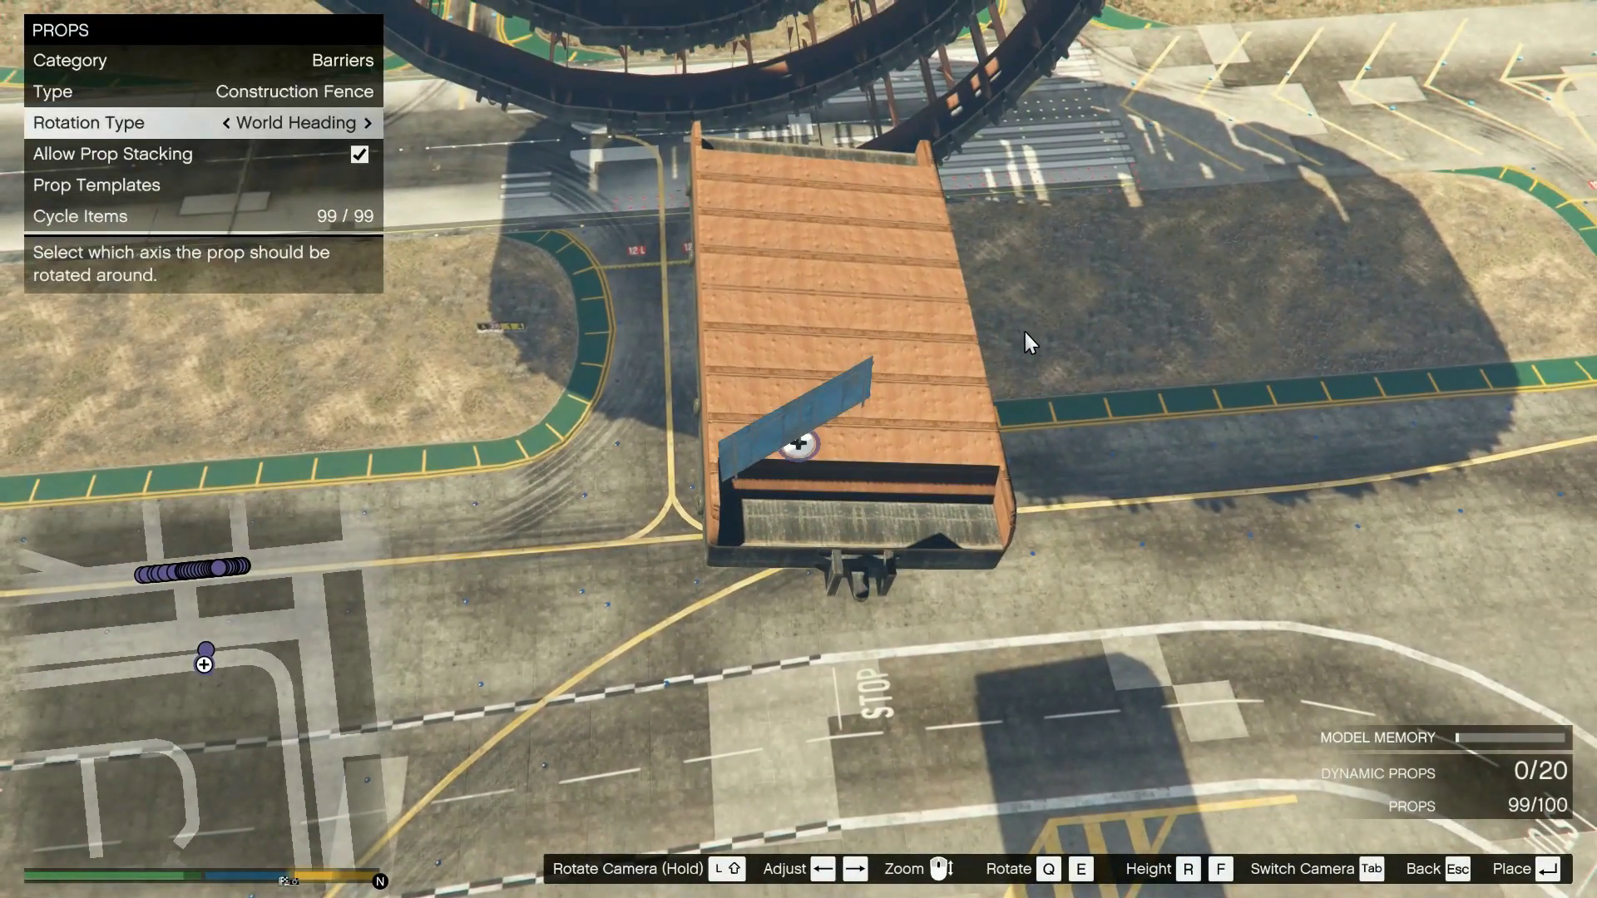
pyautogui.press('Right')
pyautogui.press('w')
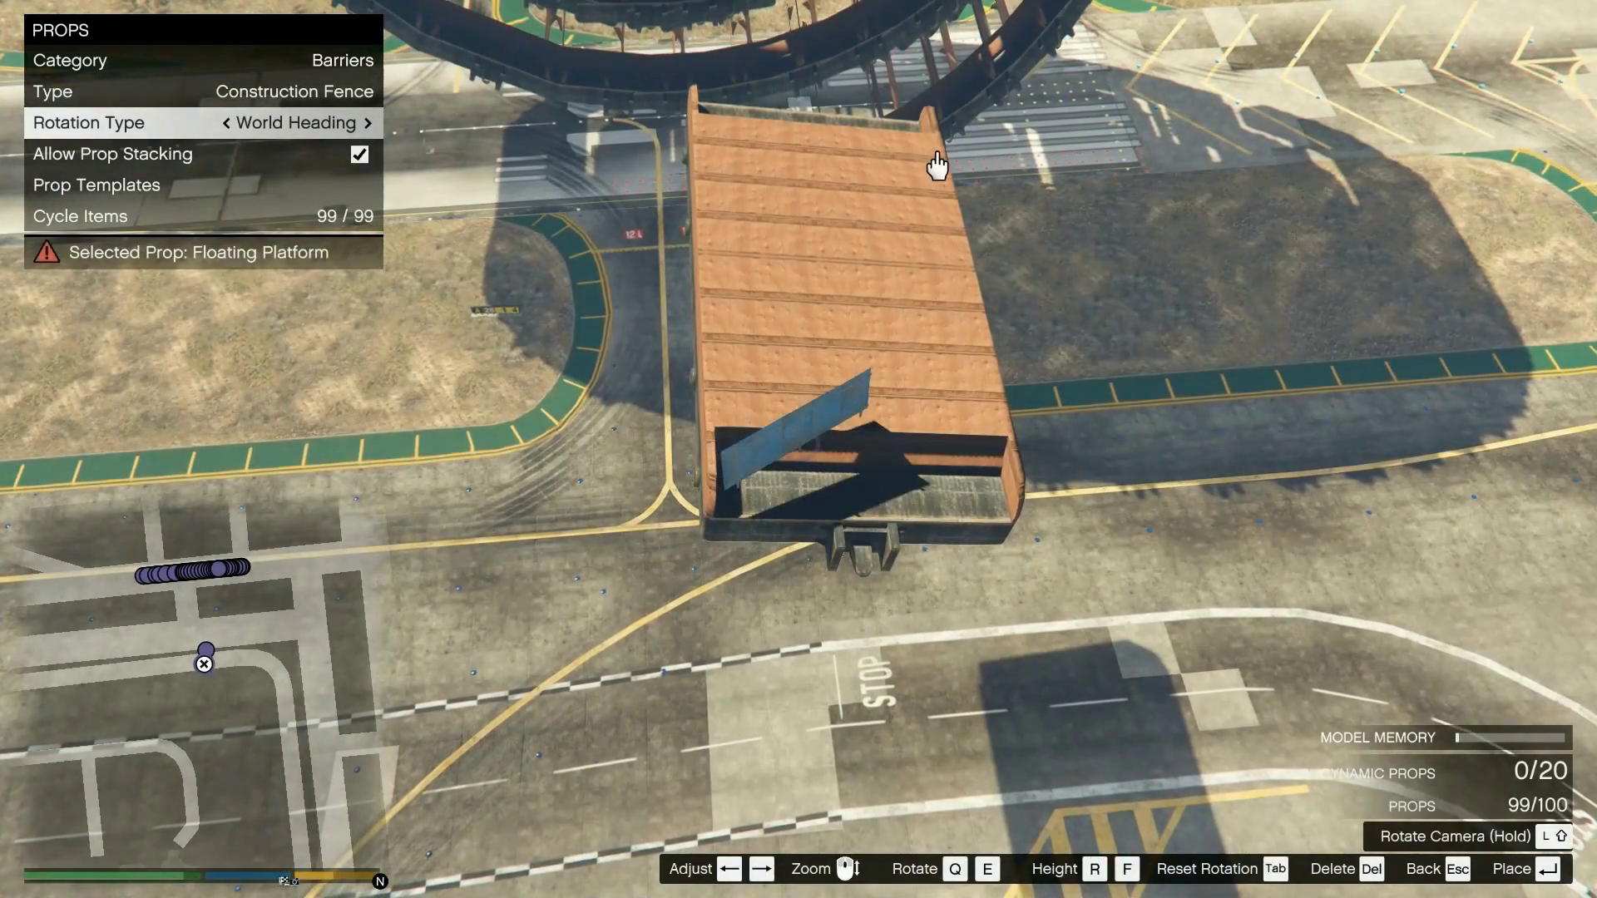
pyautogui.scroll(5, 934, 161)
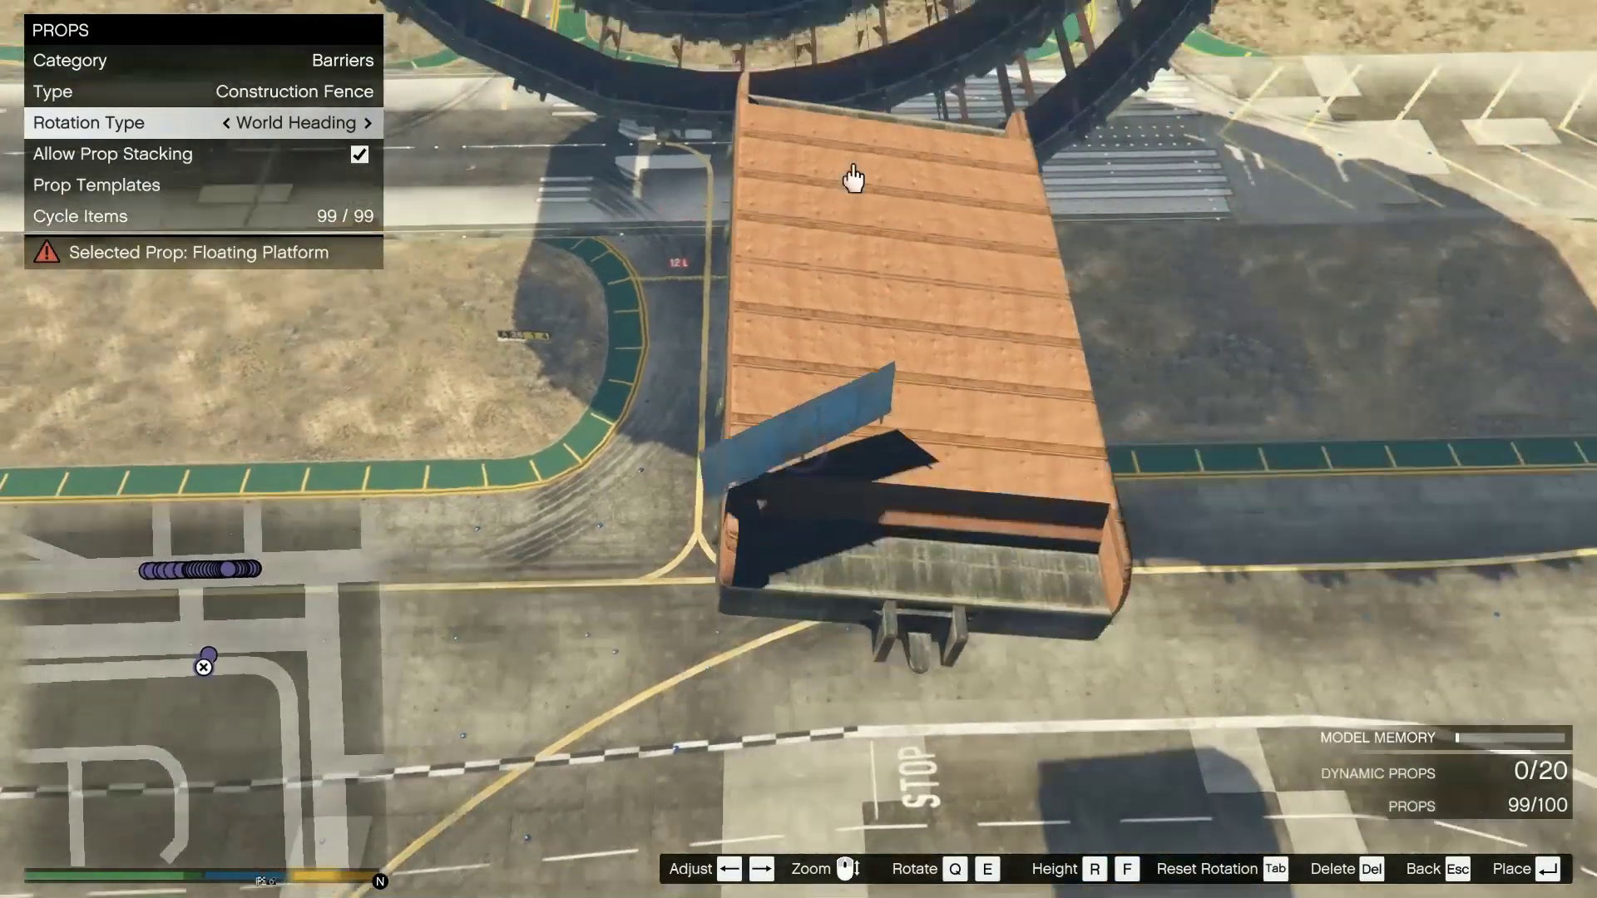
pyautogui.press('w')
pyautogui.scroll(-2, 891, 42)
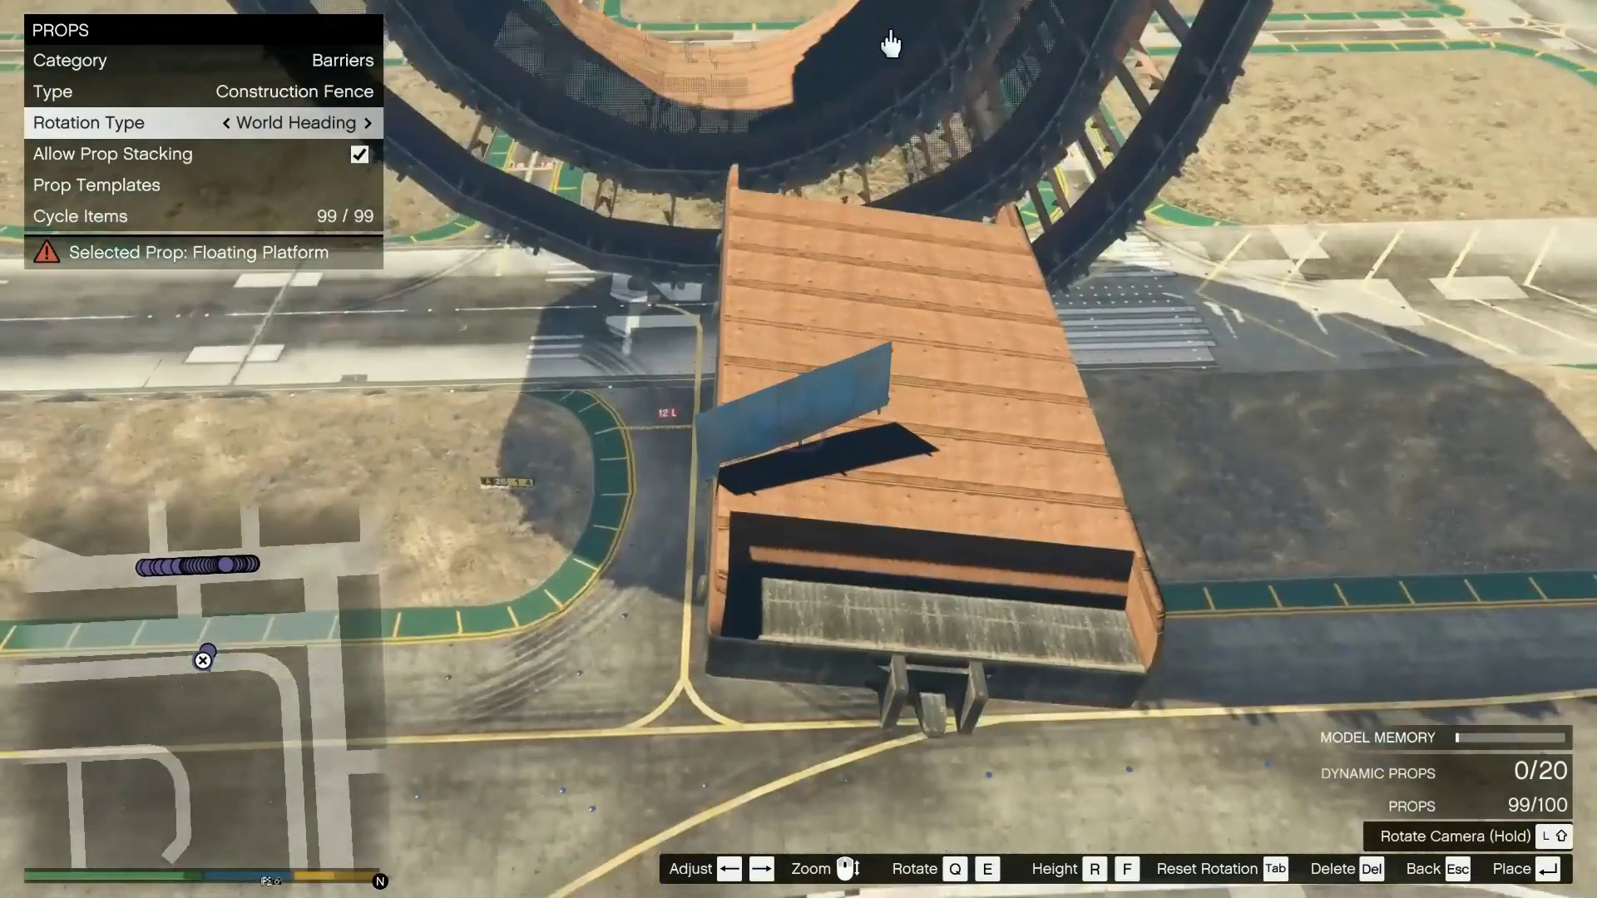
pyautogui.press('s')
pyautogui.press('s')
pyautogui.press('s')
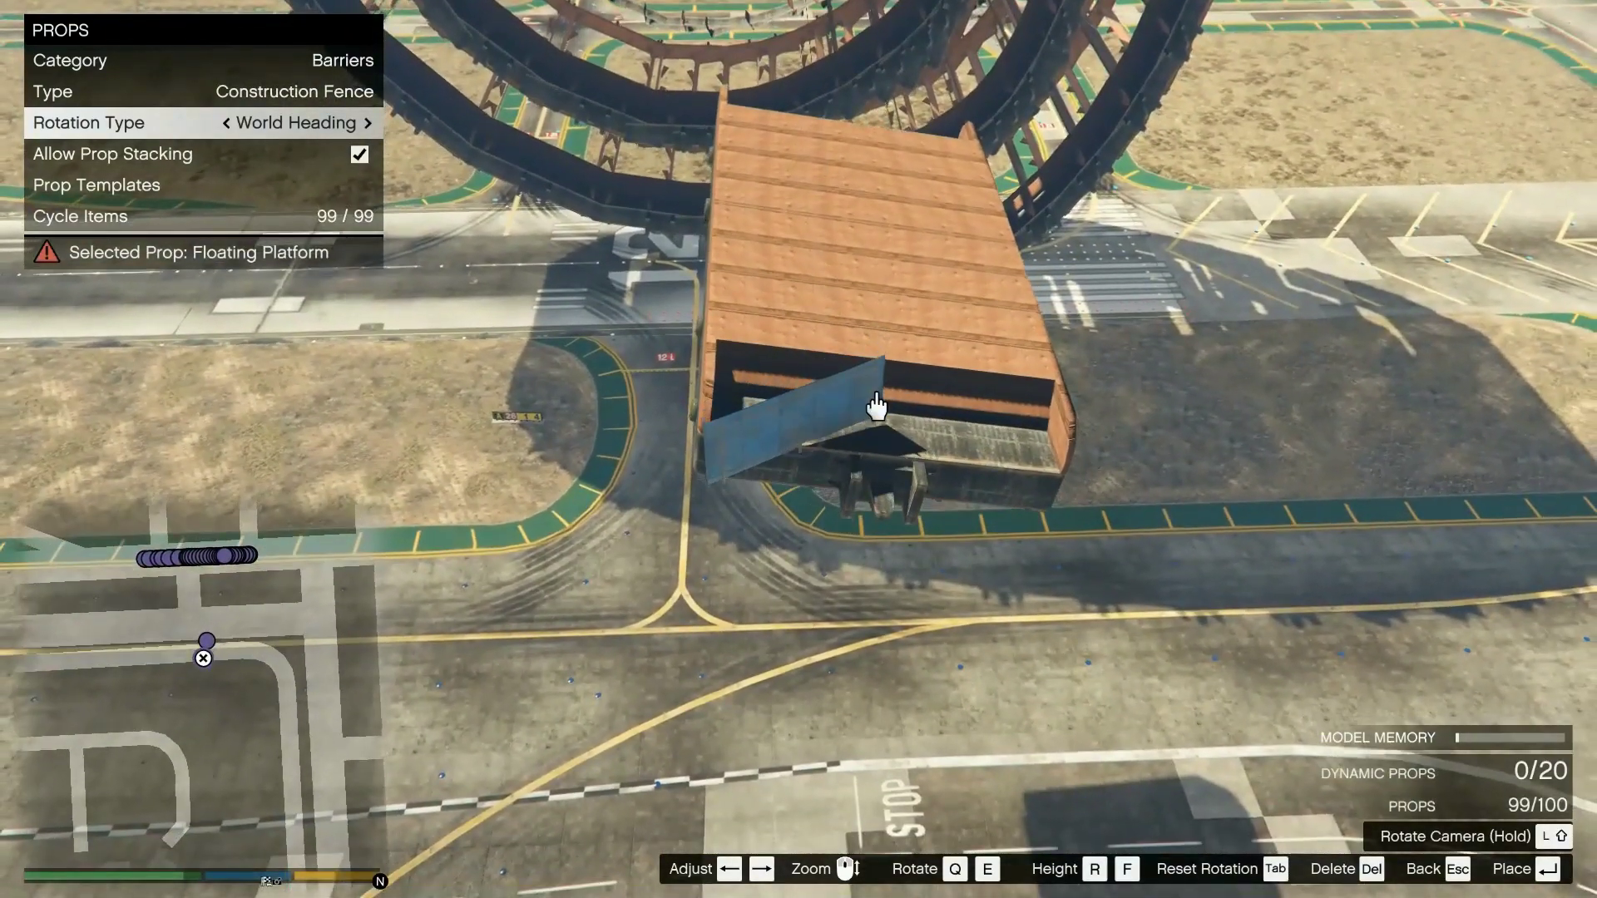
pyautogui.press('s')
pyautogui.press('d')
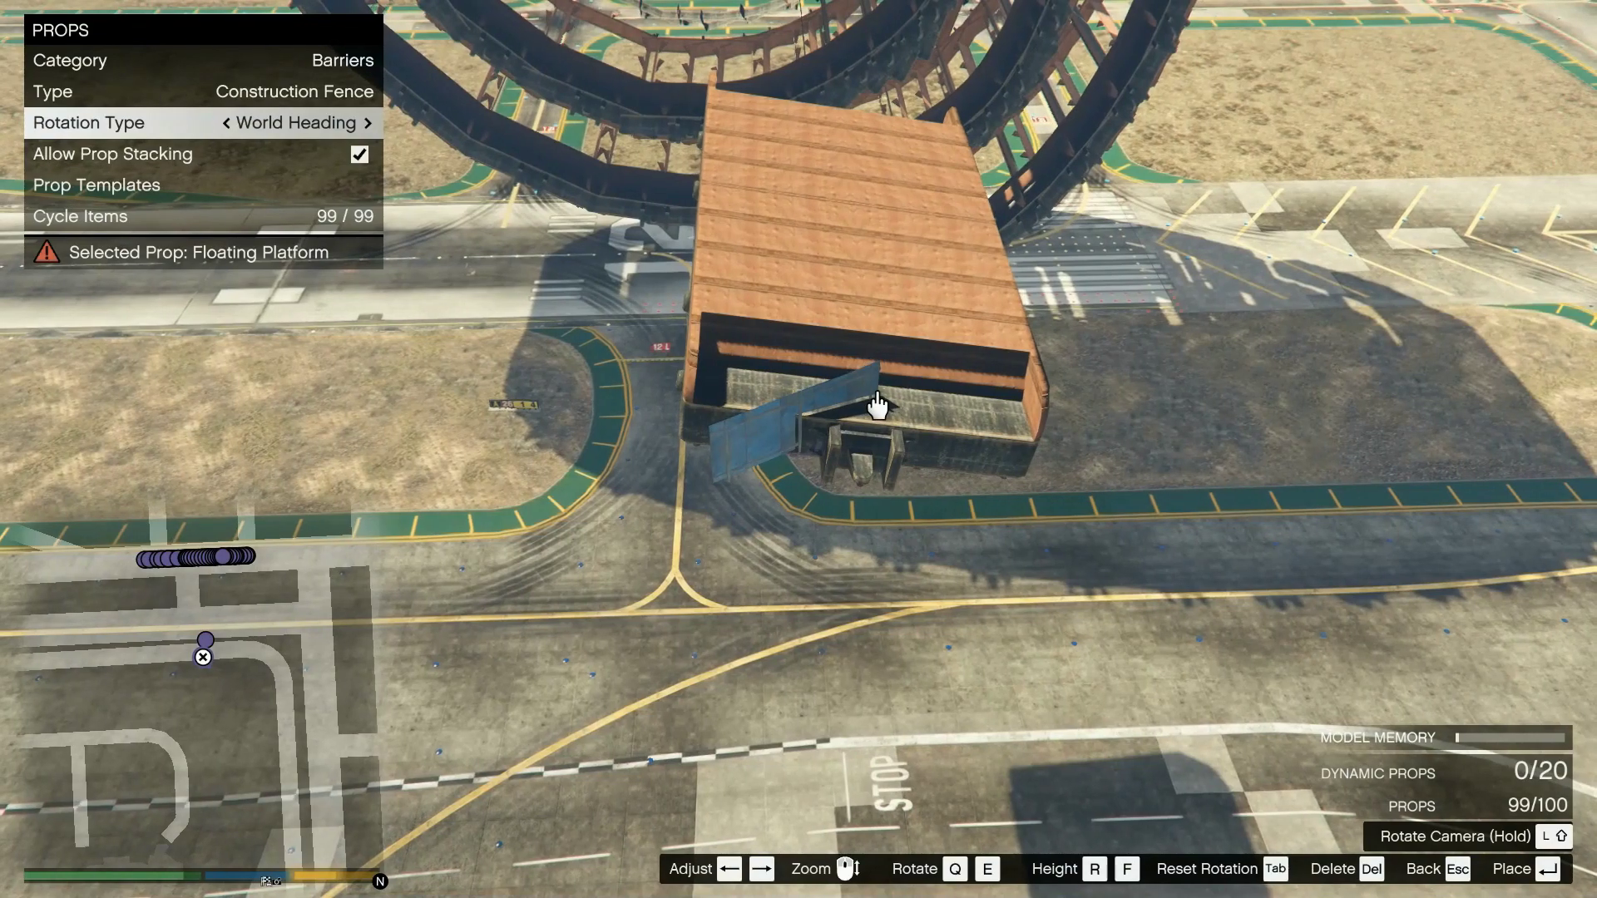
pyautogui.press('Return')
# - Create and save a prop template containing the standalone floating platform and the construction fence
pyautogui.press('Down')
pyautogui.press('Down')
pyautogui.press('Return')
pyautogui.press('a')
pyautogui.press('d')
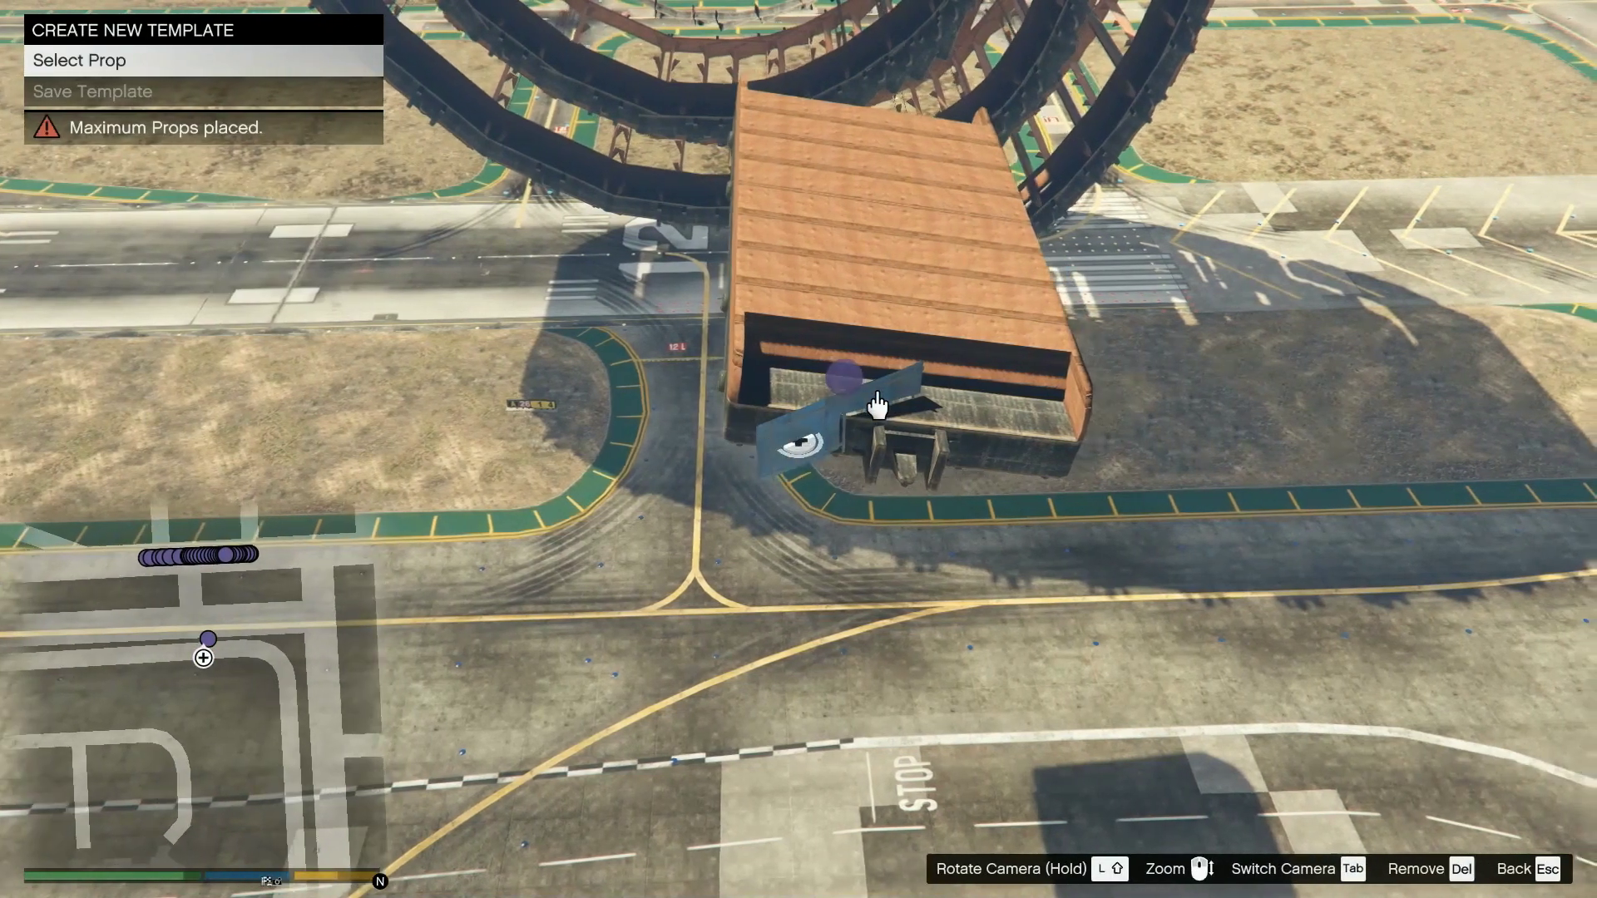
pyautogui.press('w')
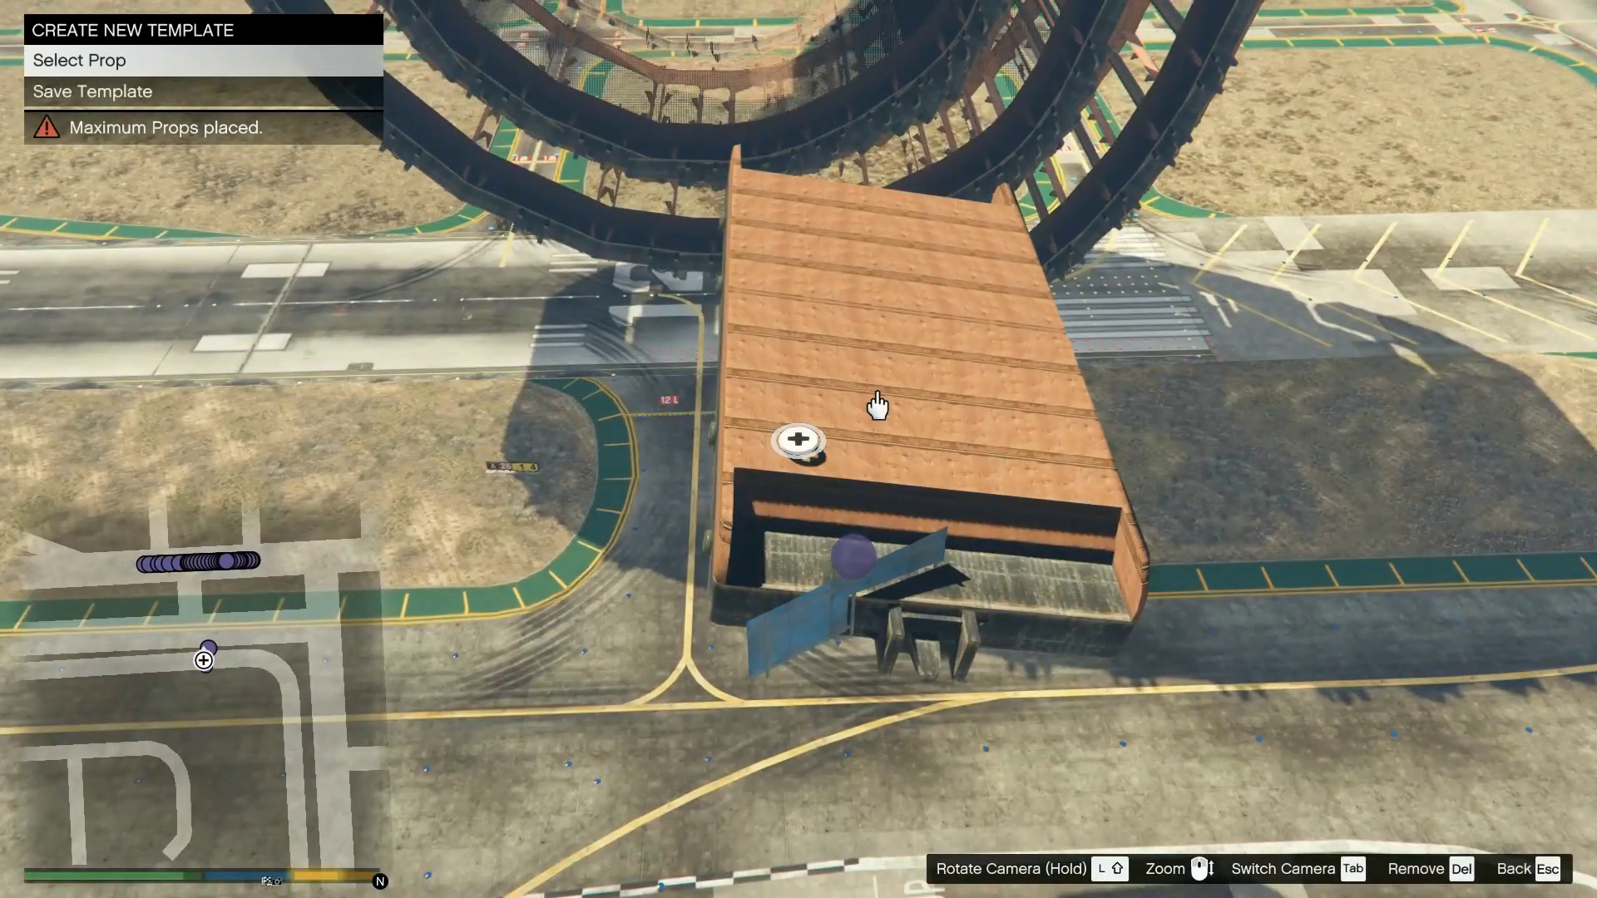
pyautogui.press('Down')
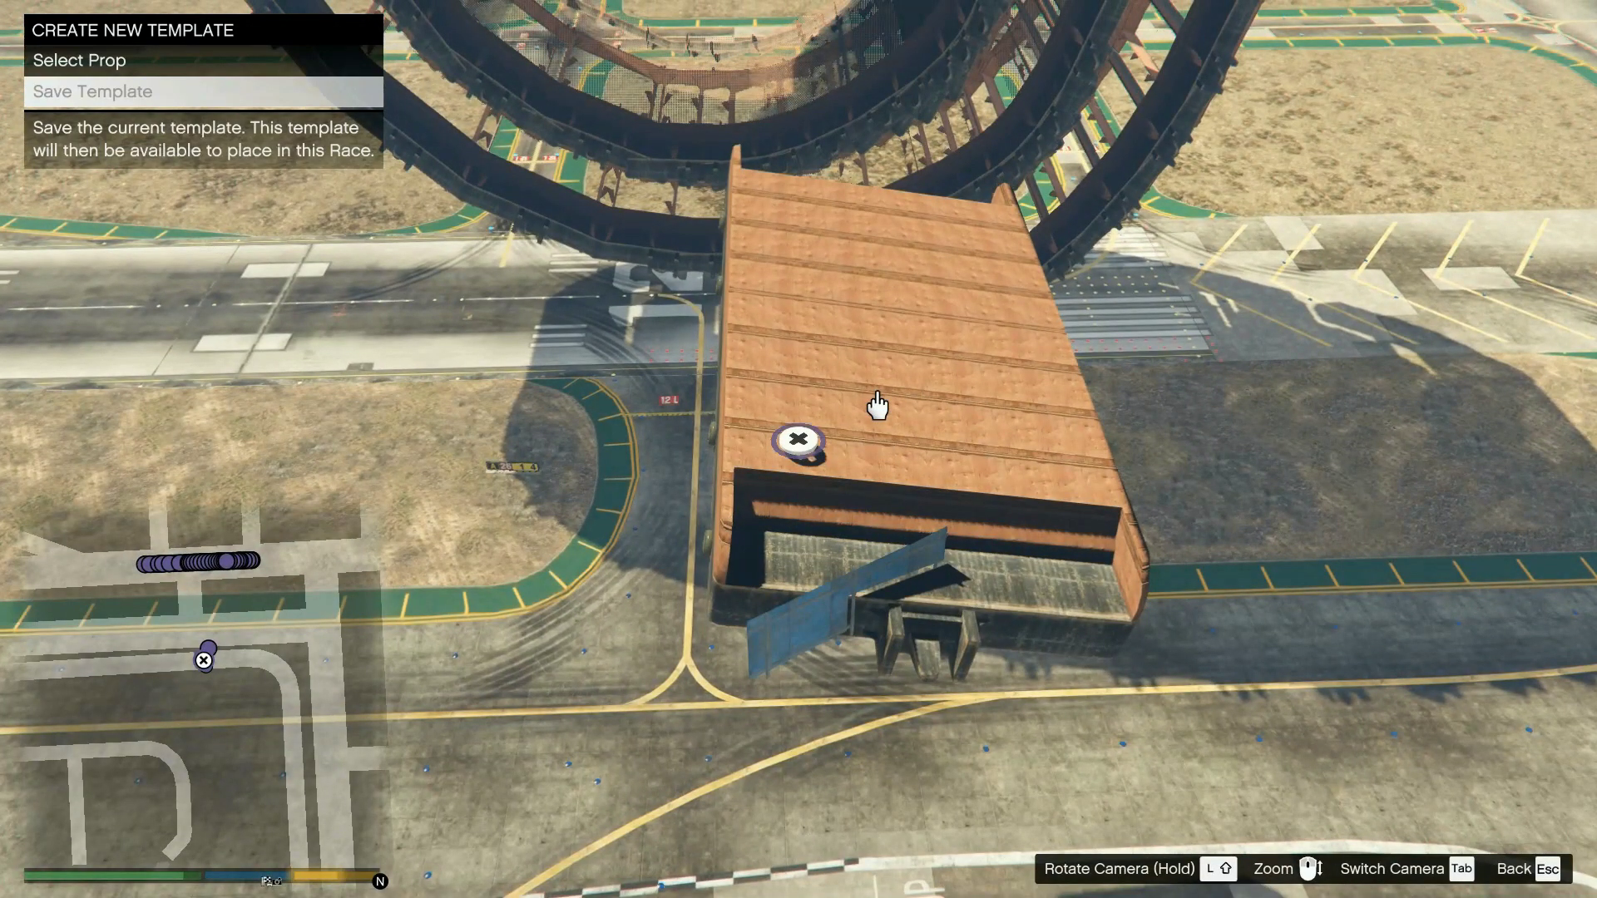
pyautogui.press('Escape')
pyautogui.press('Up')
pyautogui.press('Escape')
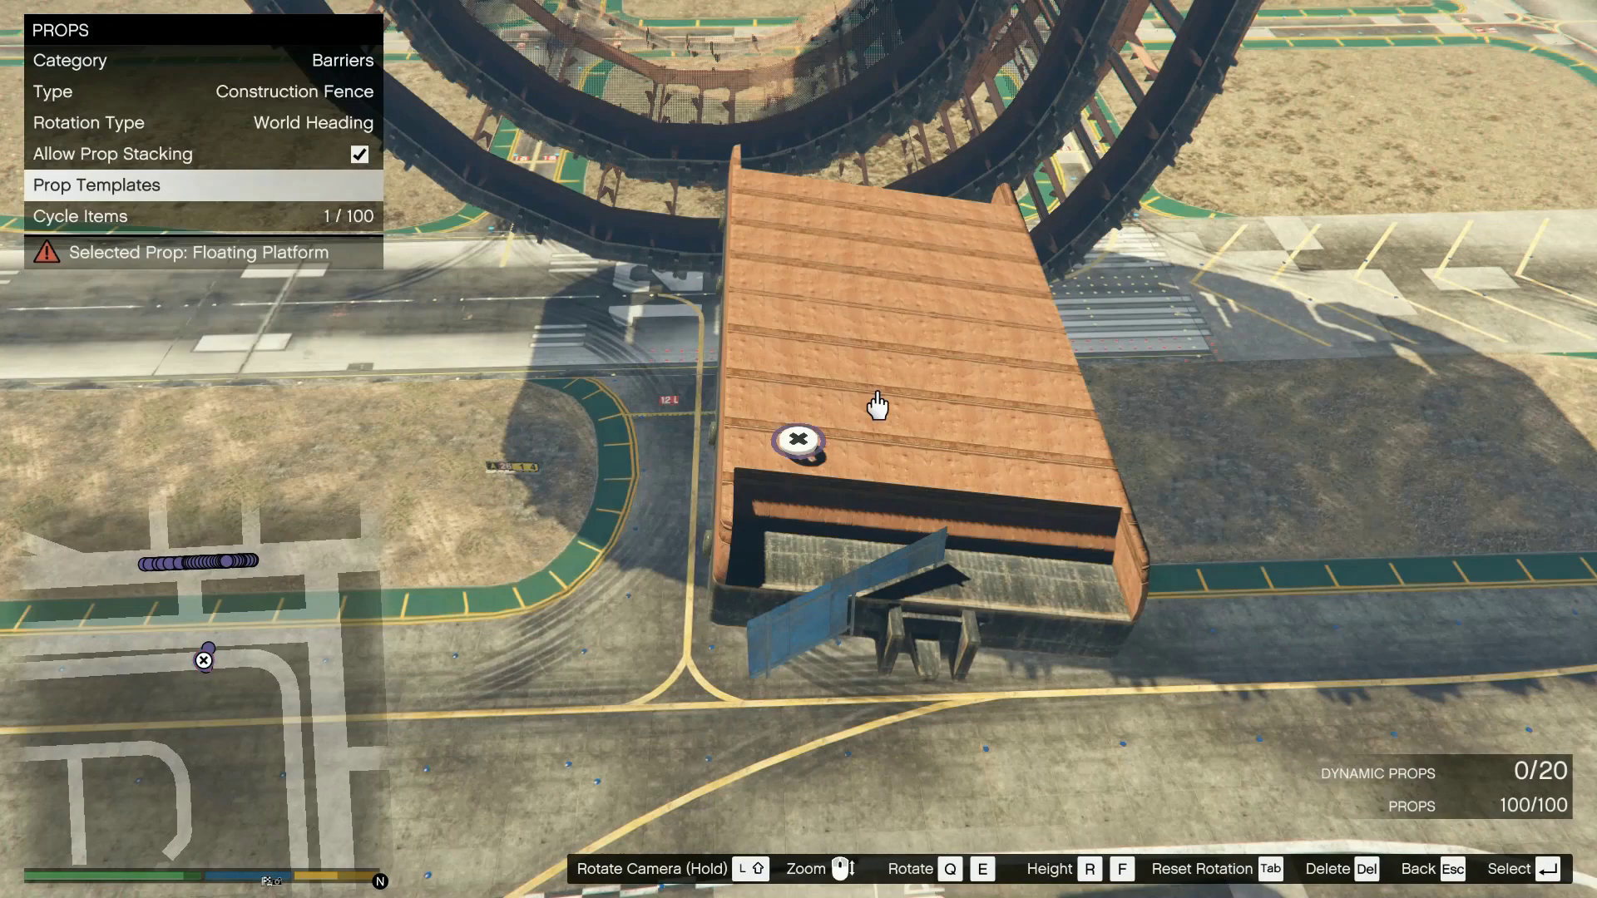
# - Switch the prop category to Templates with Template 7, and delete the original standalone platform and its construction fence
pyautogui.press('Up')
pyautogui.press('Up')
pyautogui.press('Up')
pyautogui.press('Up')
pyautogui.press('Right')
pyautogui.press('Down')
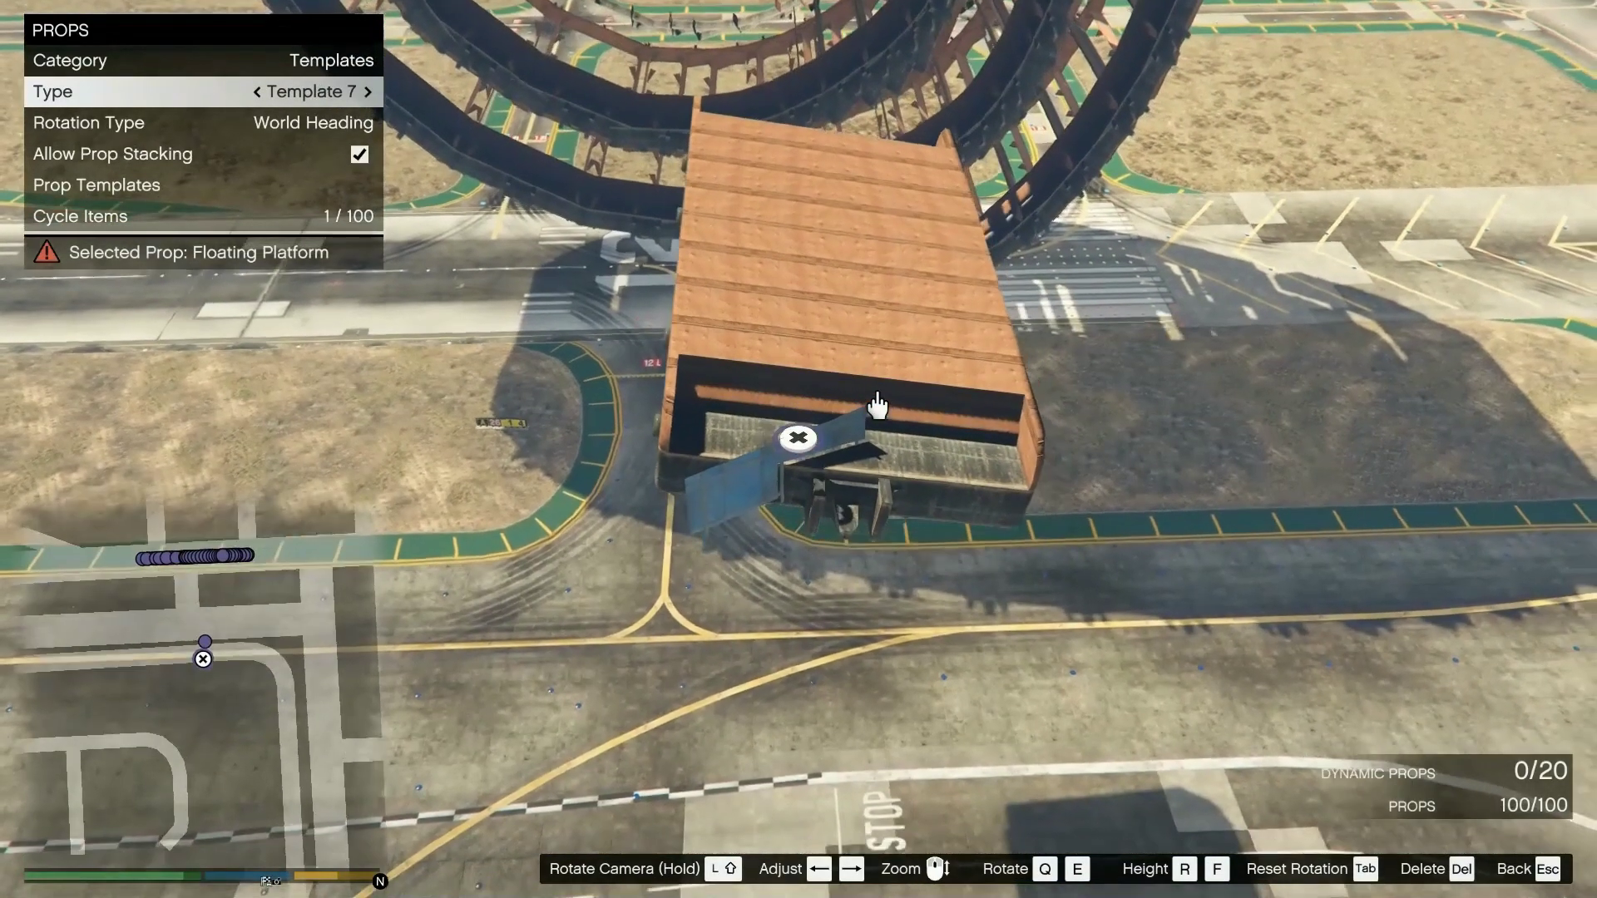
pyautogui.press('Delete')
pyautogui.press('Delete')
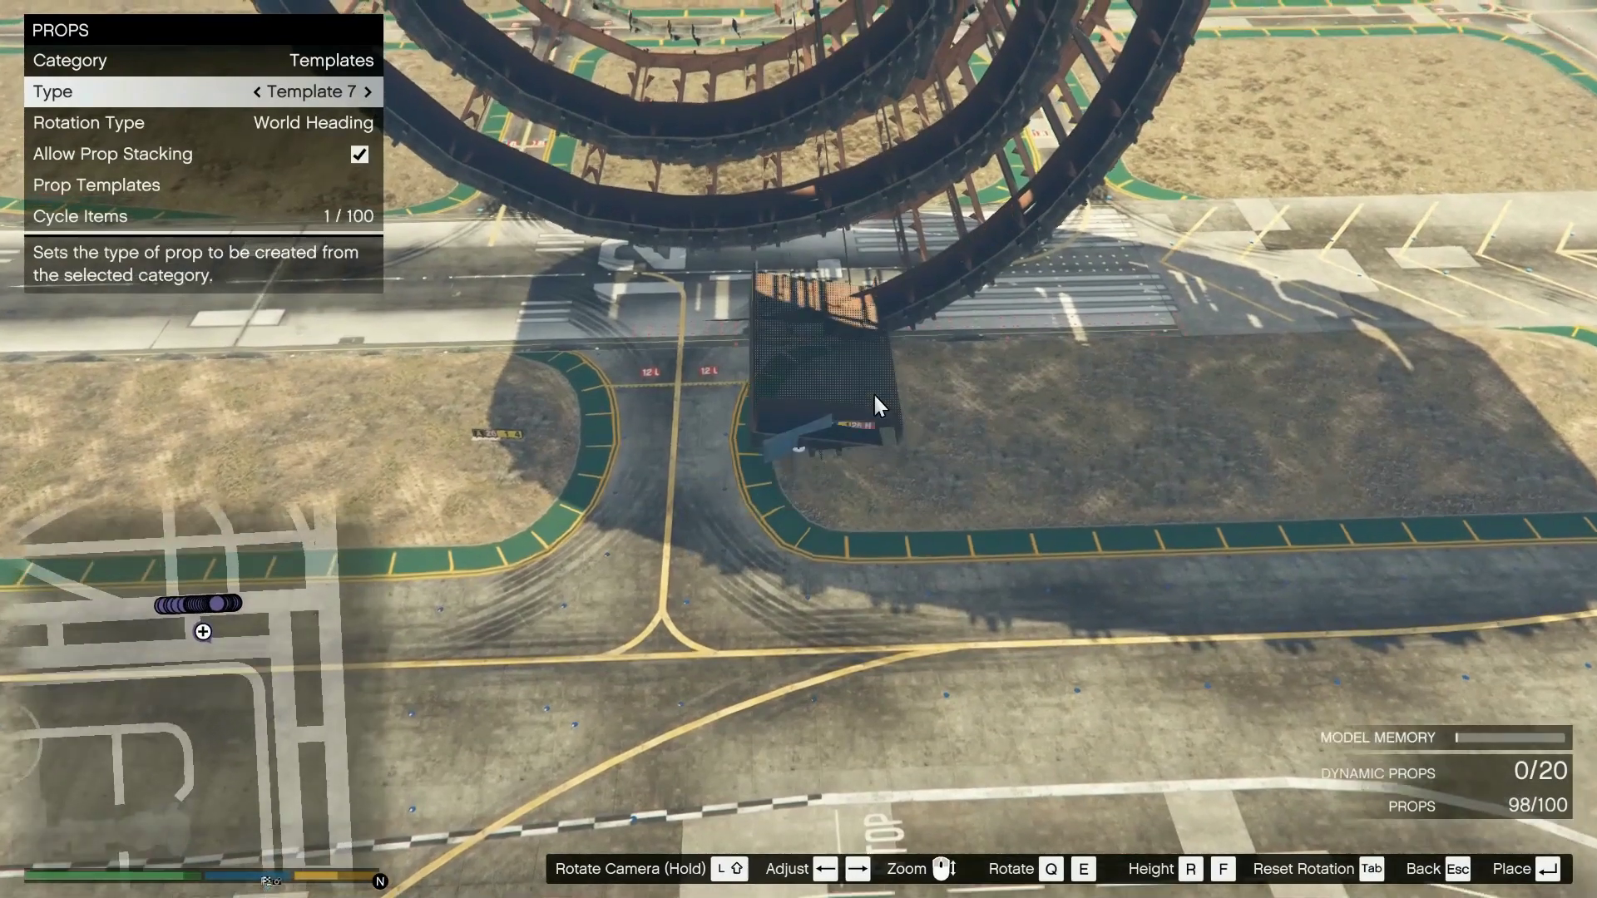
# - Place Template 7 at the end of the spiral's inner loop to extend it, and delete the template's construction fence
pyautogui.press('w')
pyautogui.scroll(3, 877, 393)
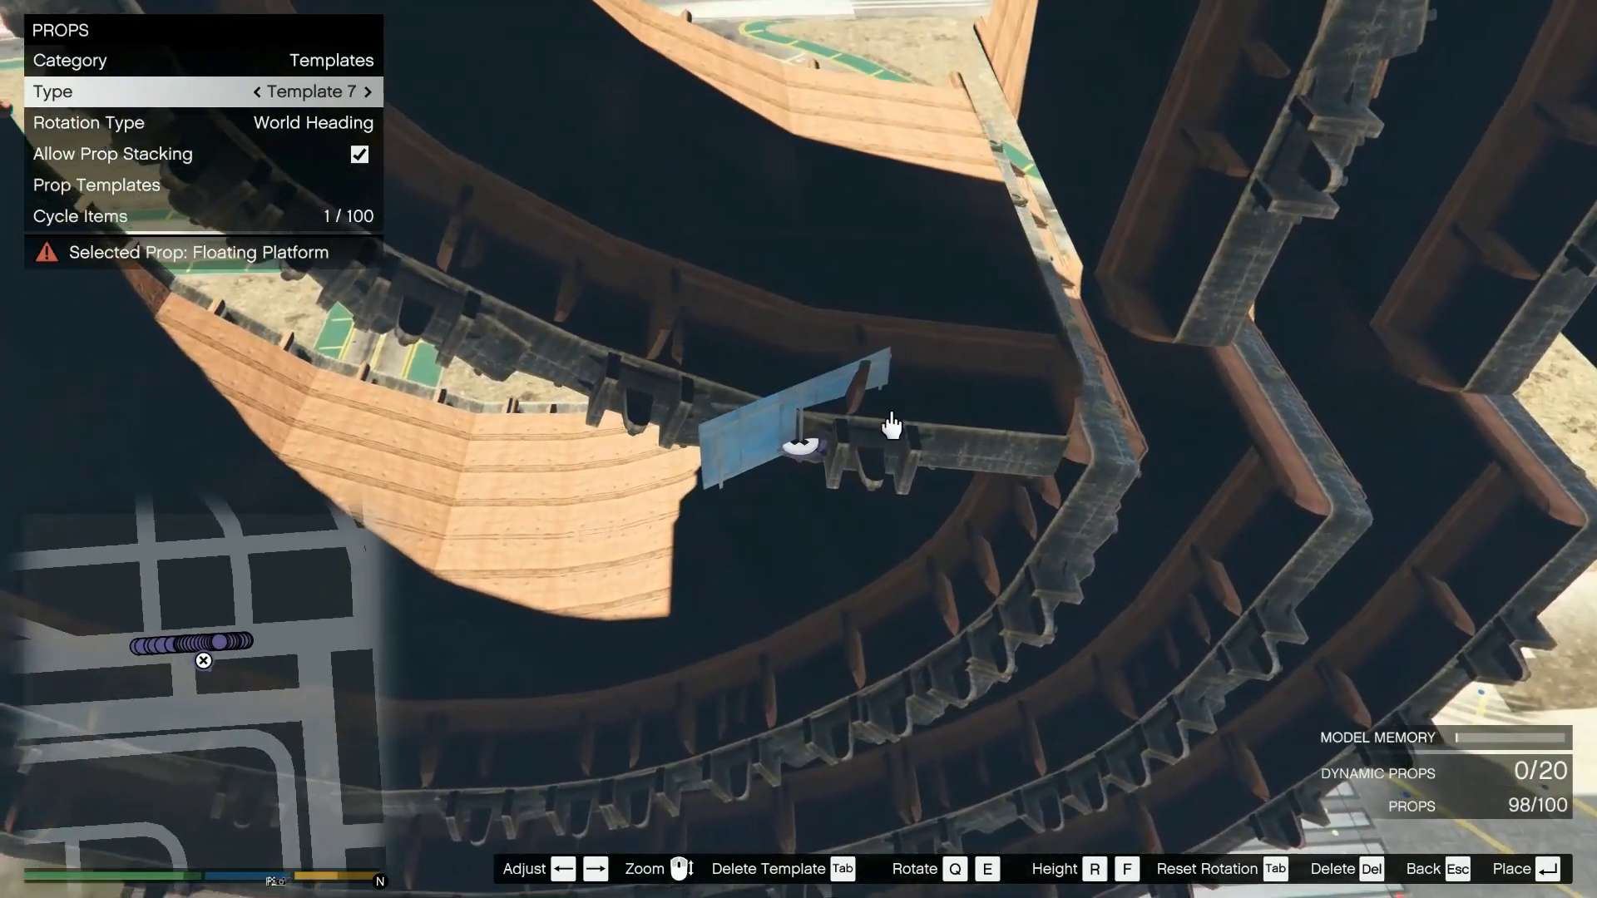
pyautogui.moveTo(891, 425); pyautogui.dragTo(763, 267)
pyautogui.press('s')
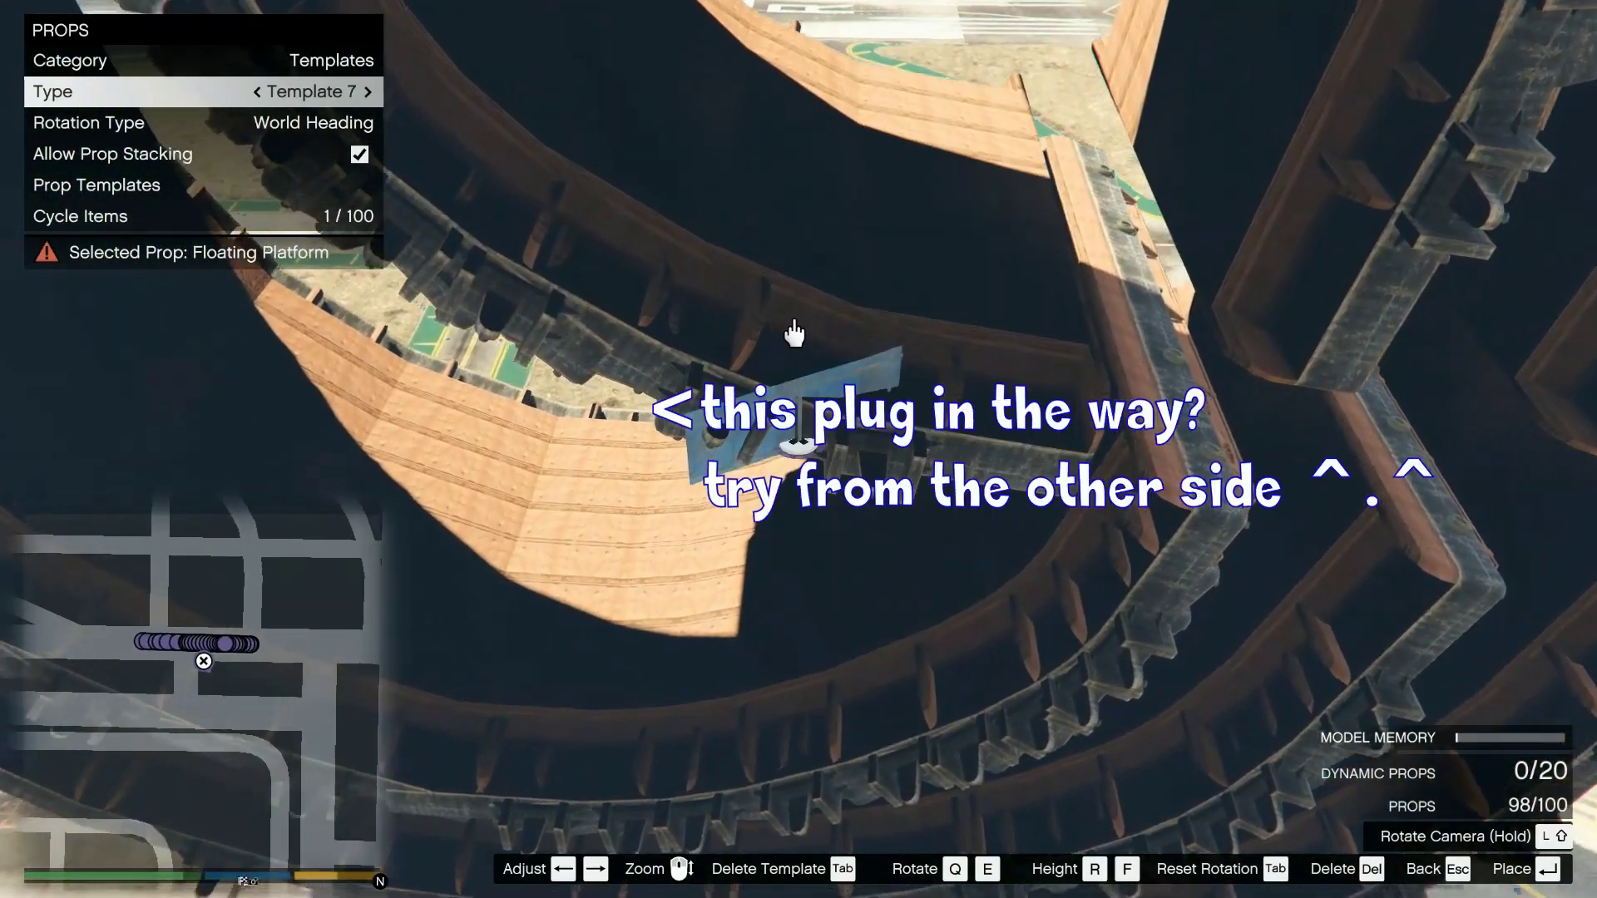
pyautogui.scroll(3, 795, 332)
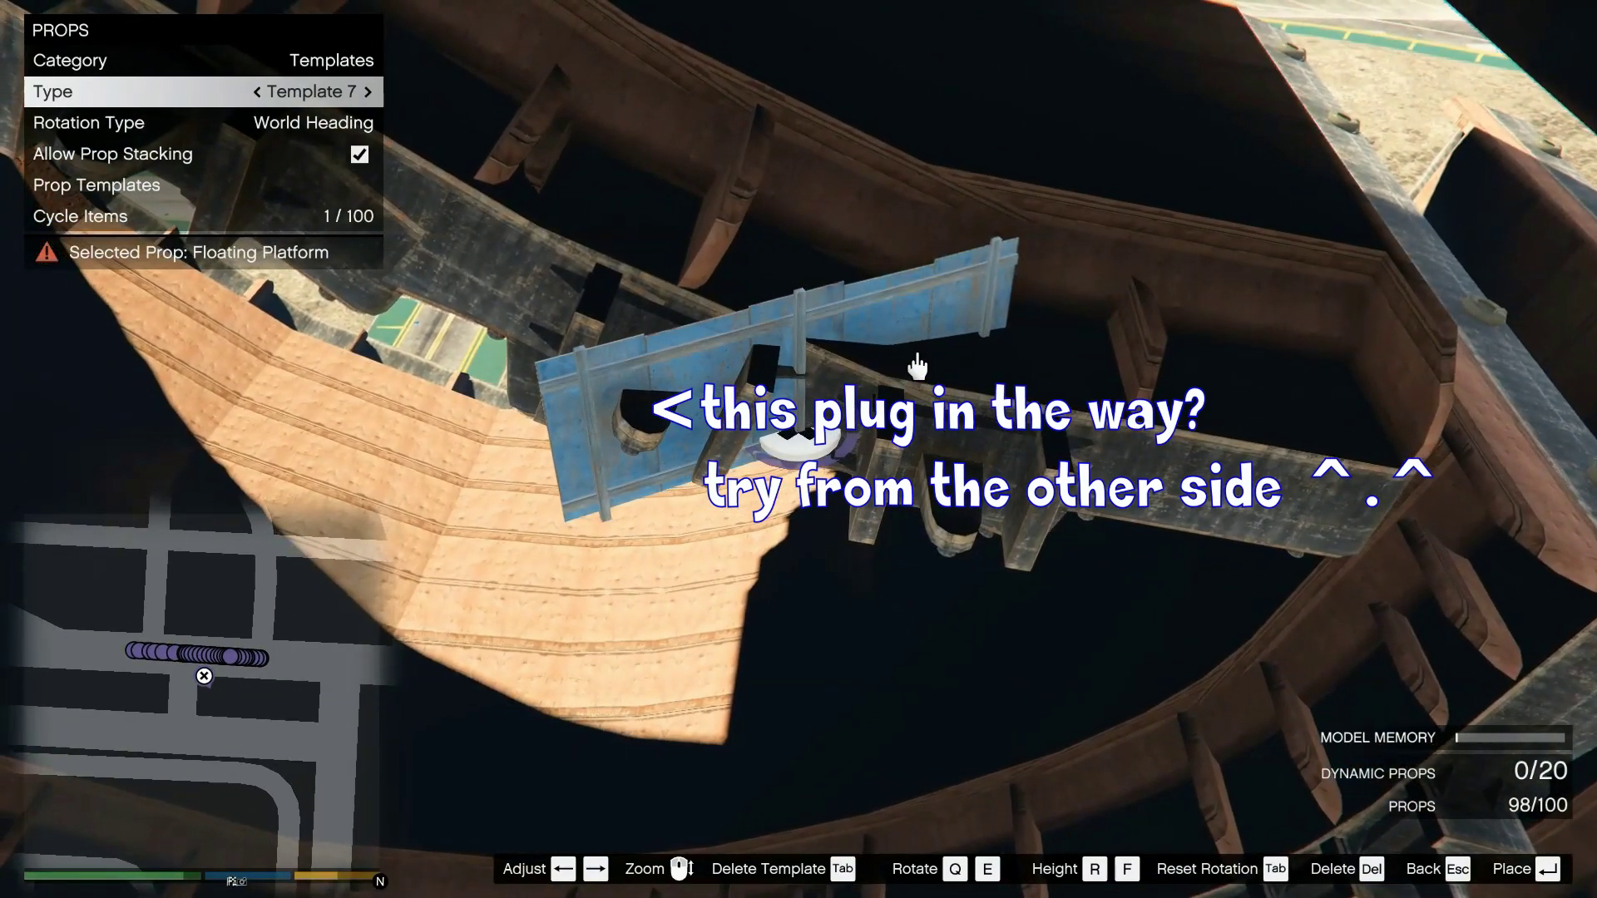
pyautogui.scroll(-3, 931, 369)
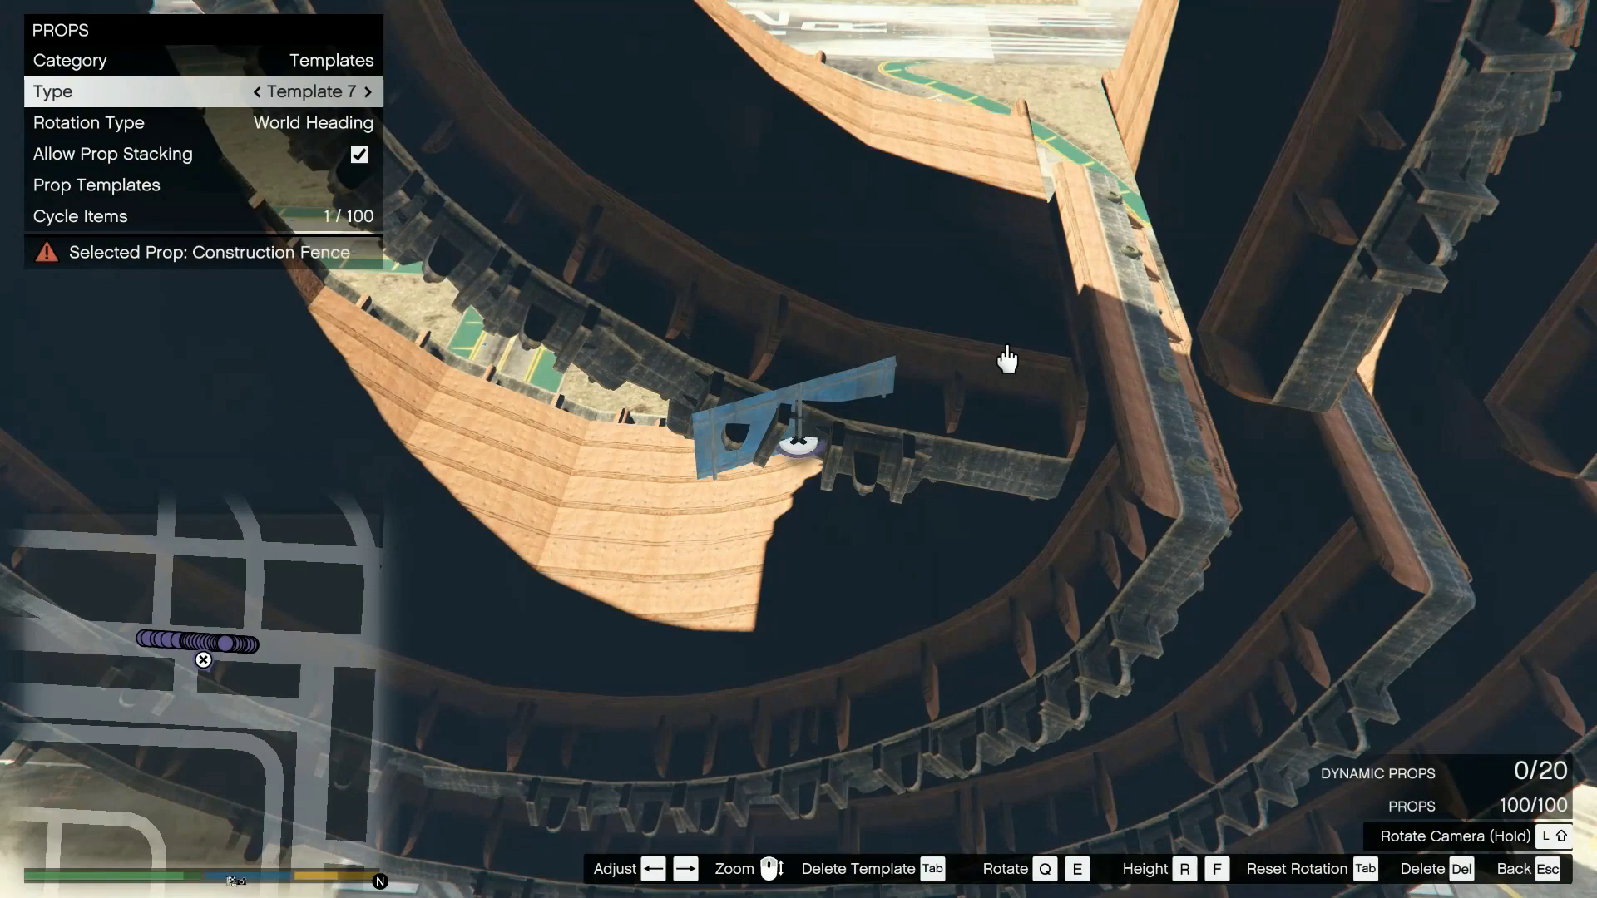
pyautogui.press('a')
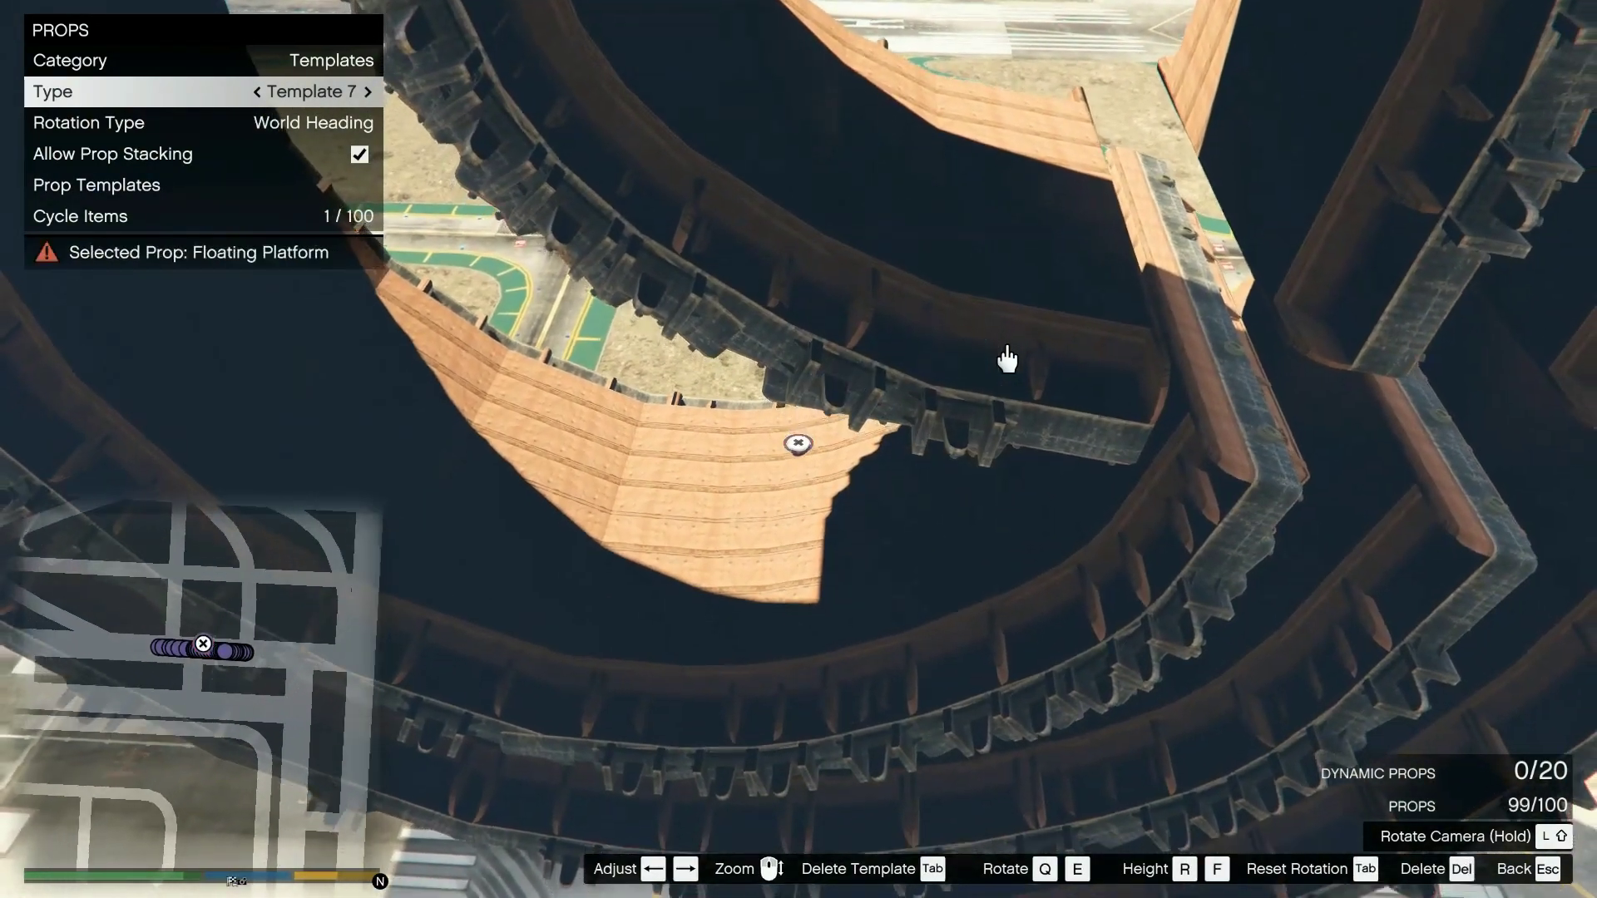
pyautogui.scroll(-4, 1206, 314)
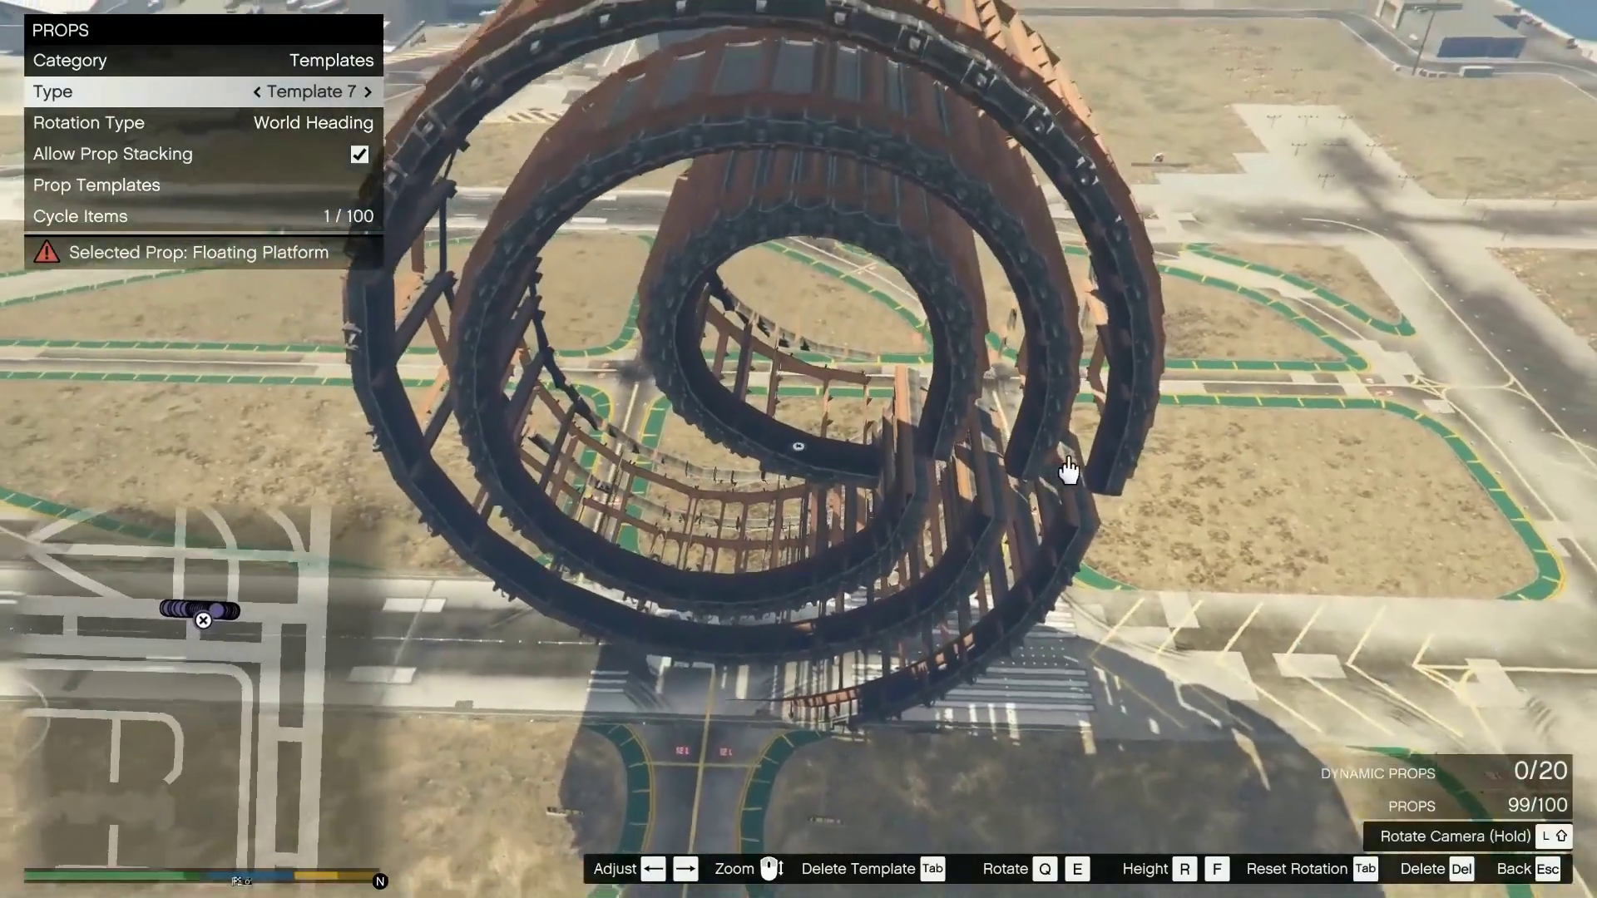
# - Leave the prop editor for a test drive and drive the car along the runway up into the spiral
pyautogui.press('Escape')
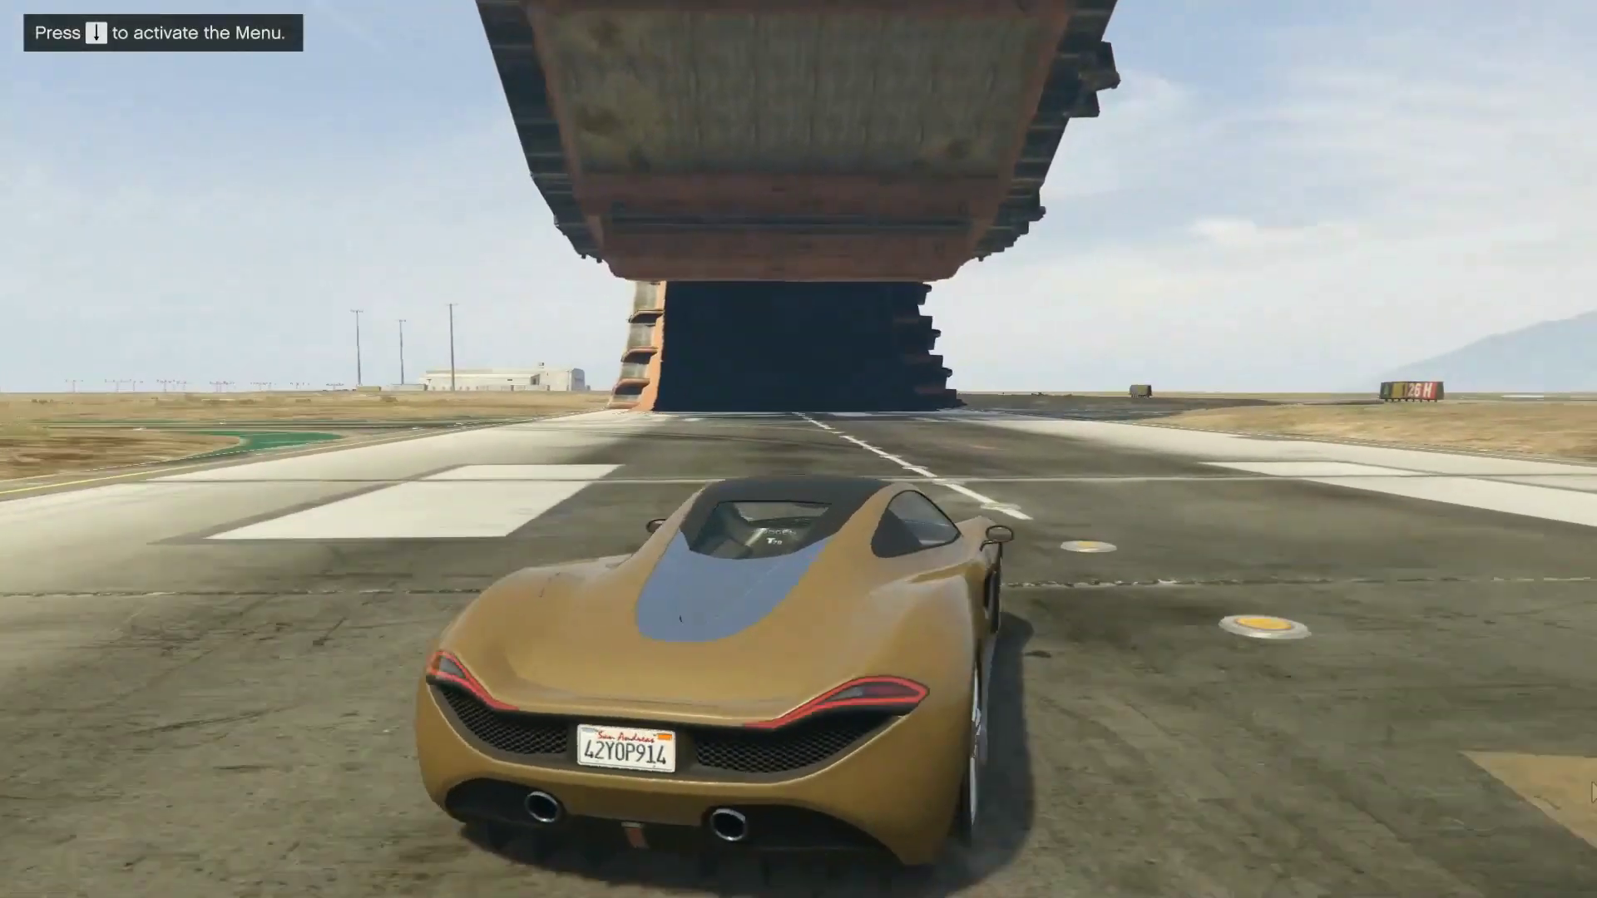
pyautogui.press('w')
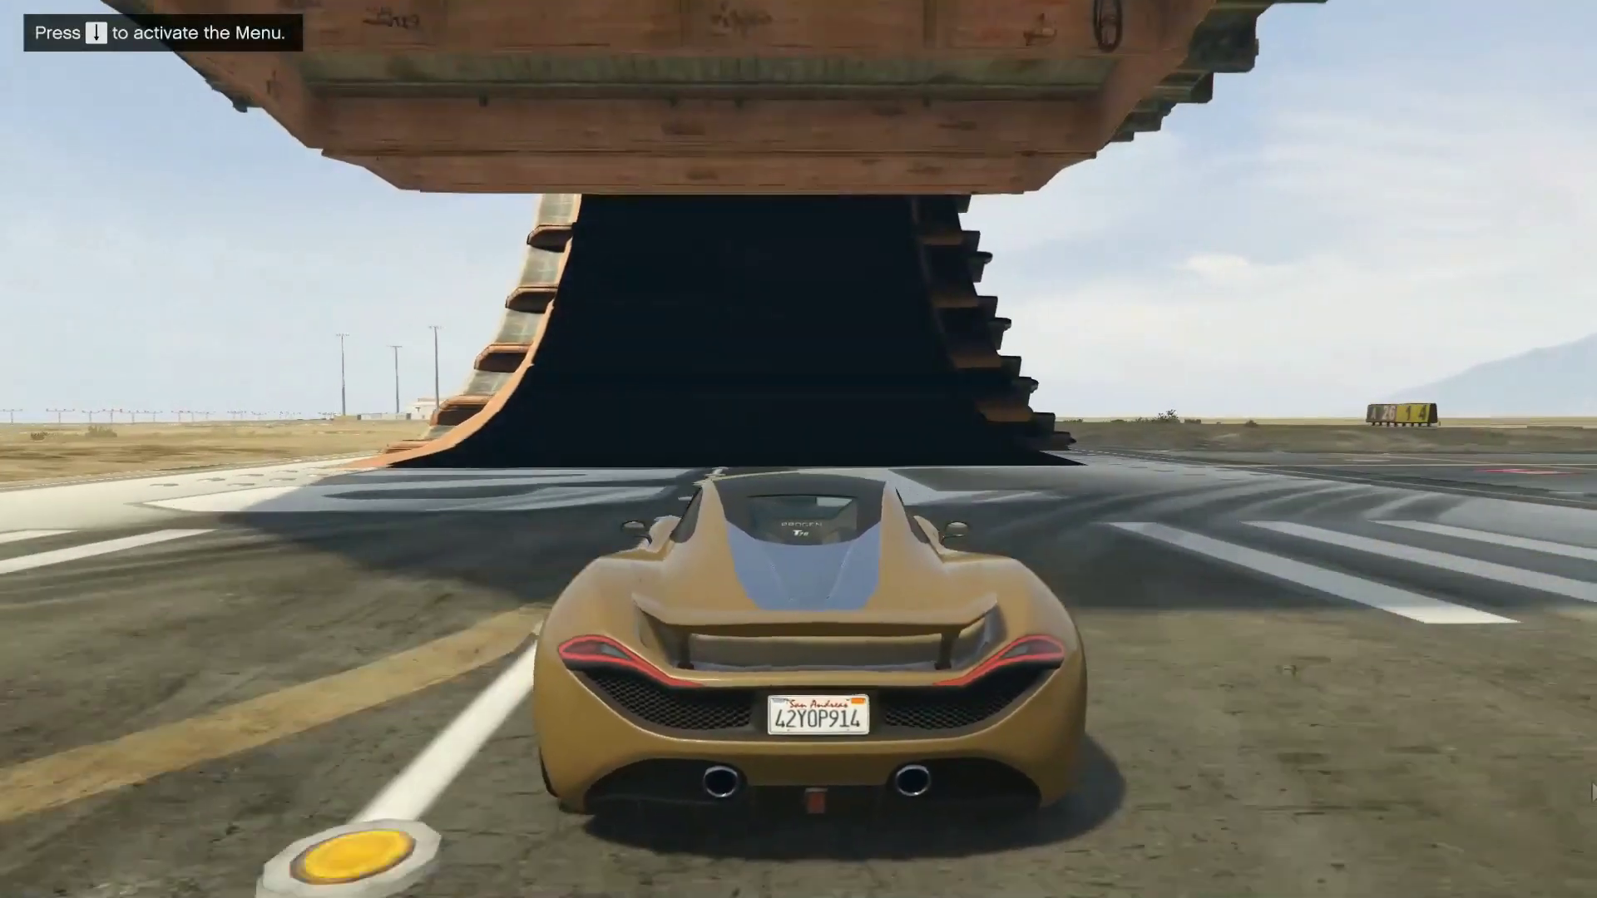
pyautogui.press('w')
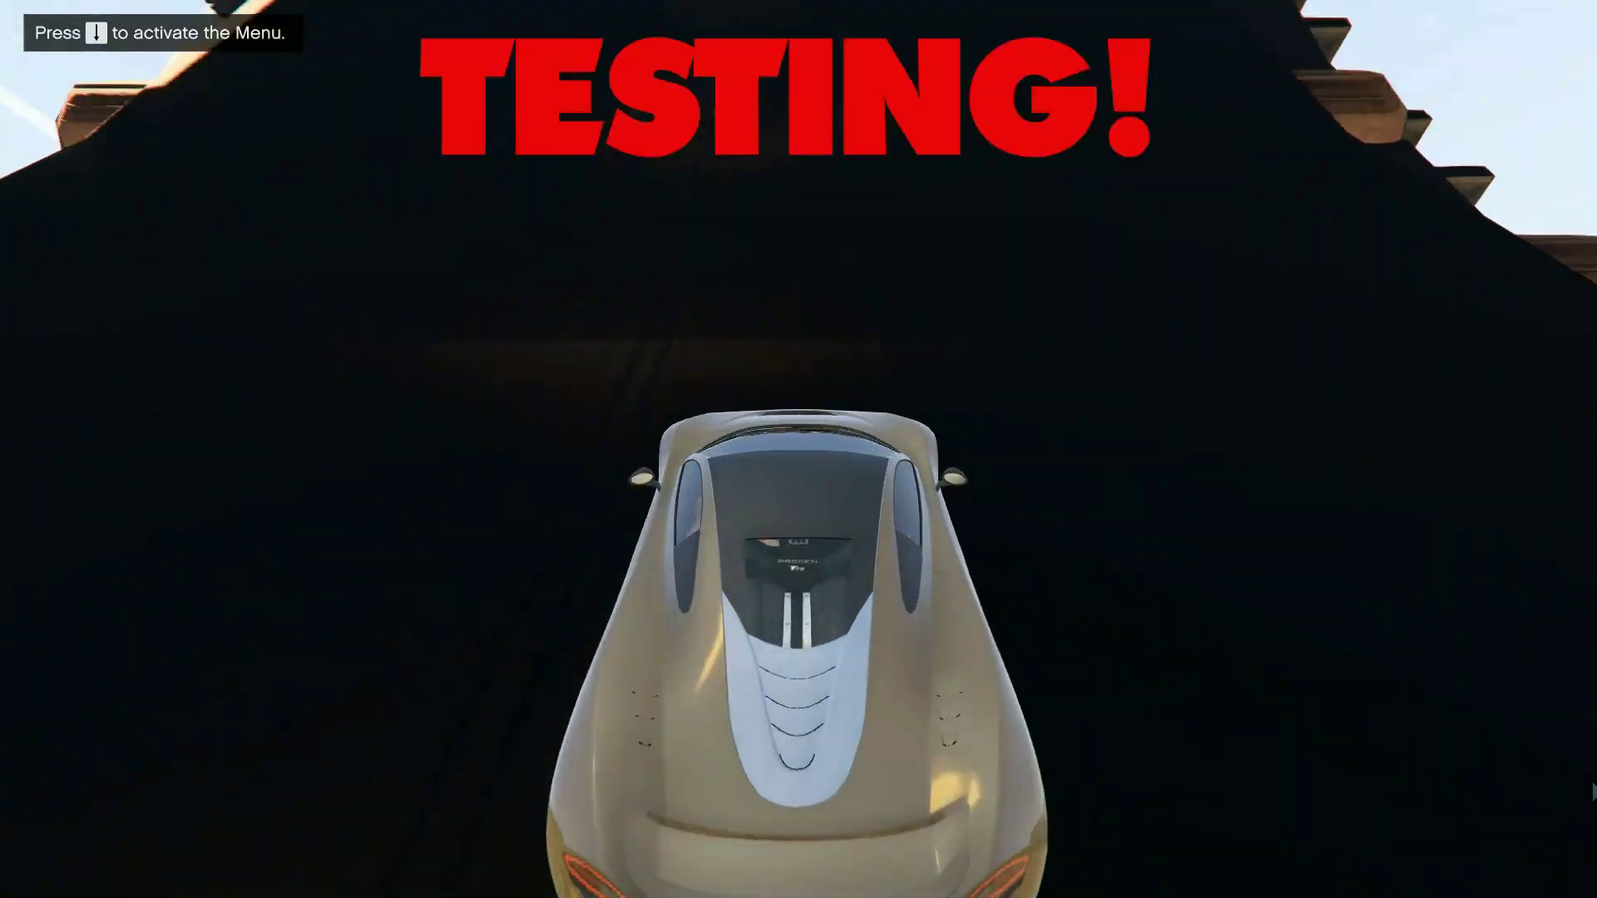
pyautogui.press('w')
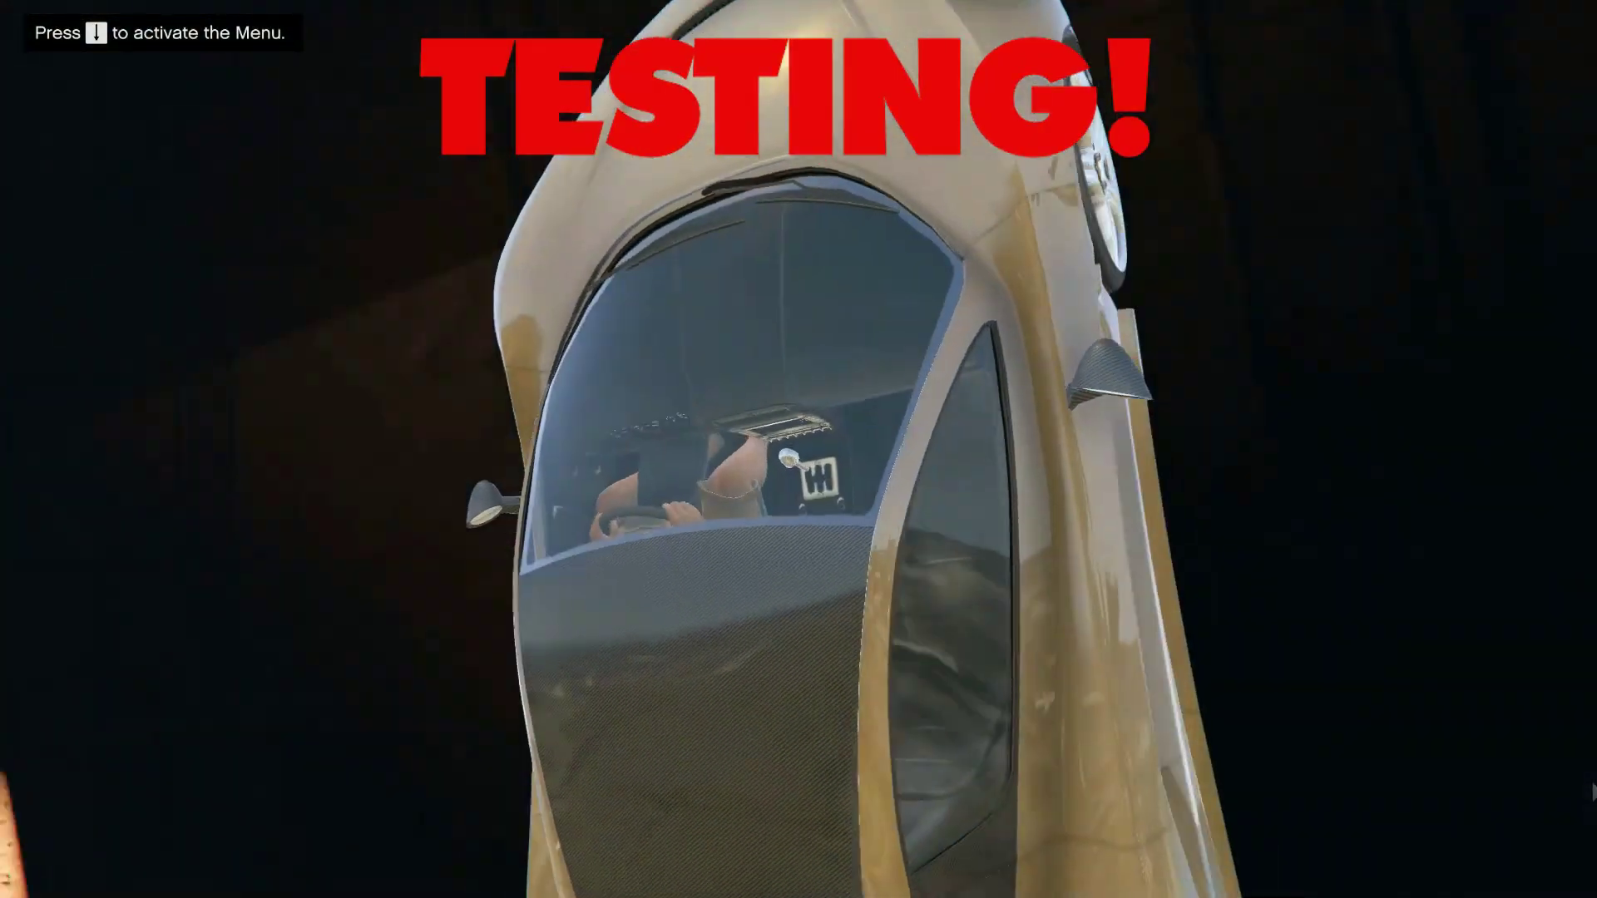